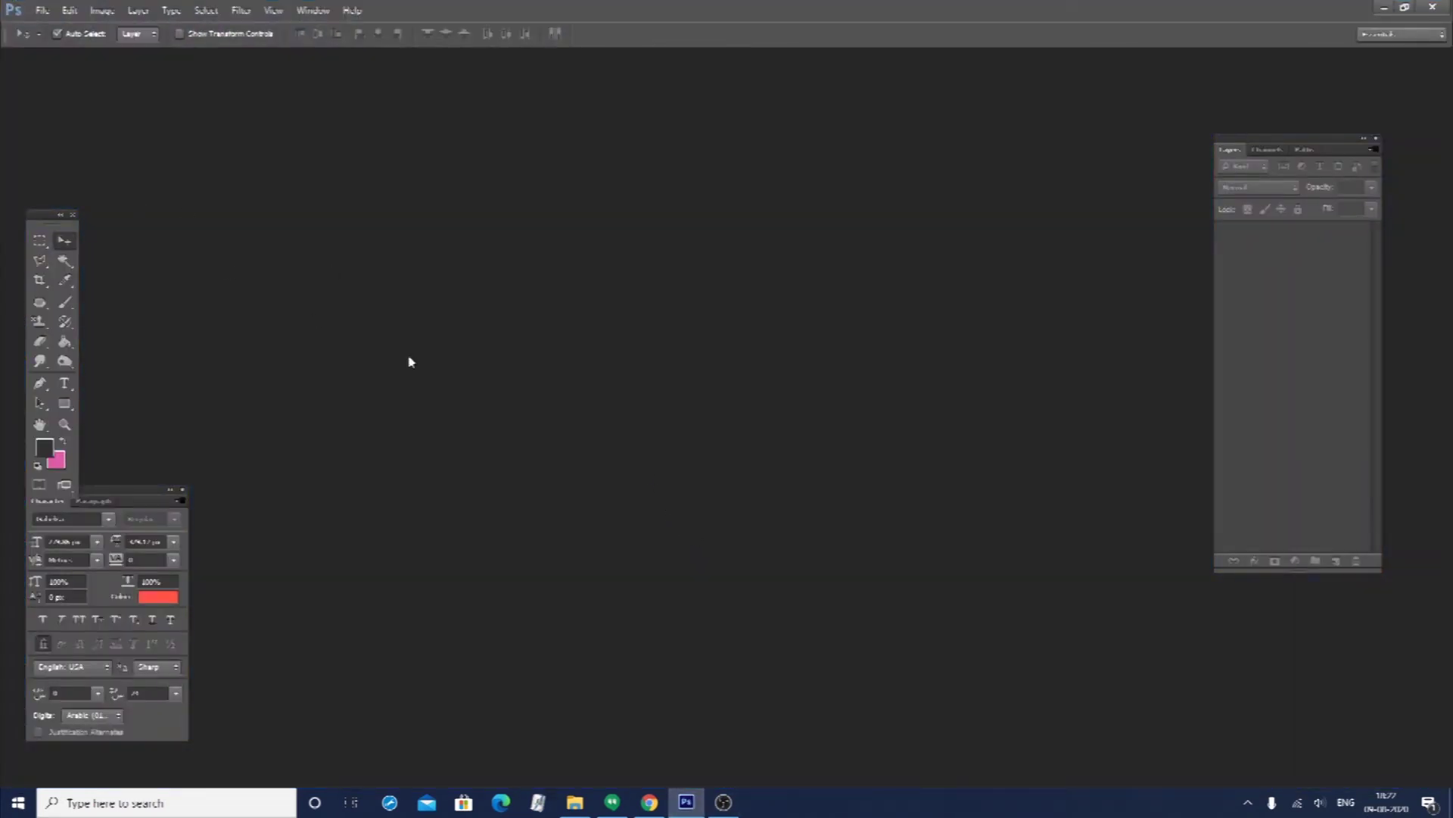
Create a new white 815 × 350 pixel document and start saving it
key("ctrl+n")
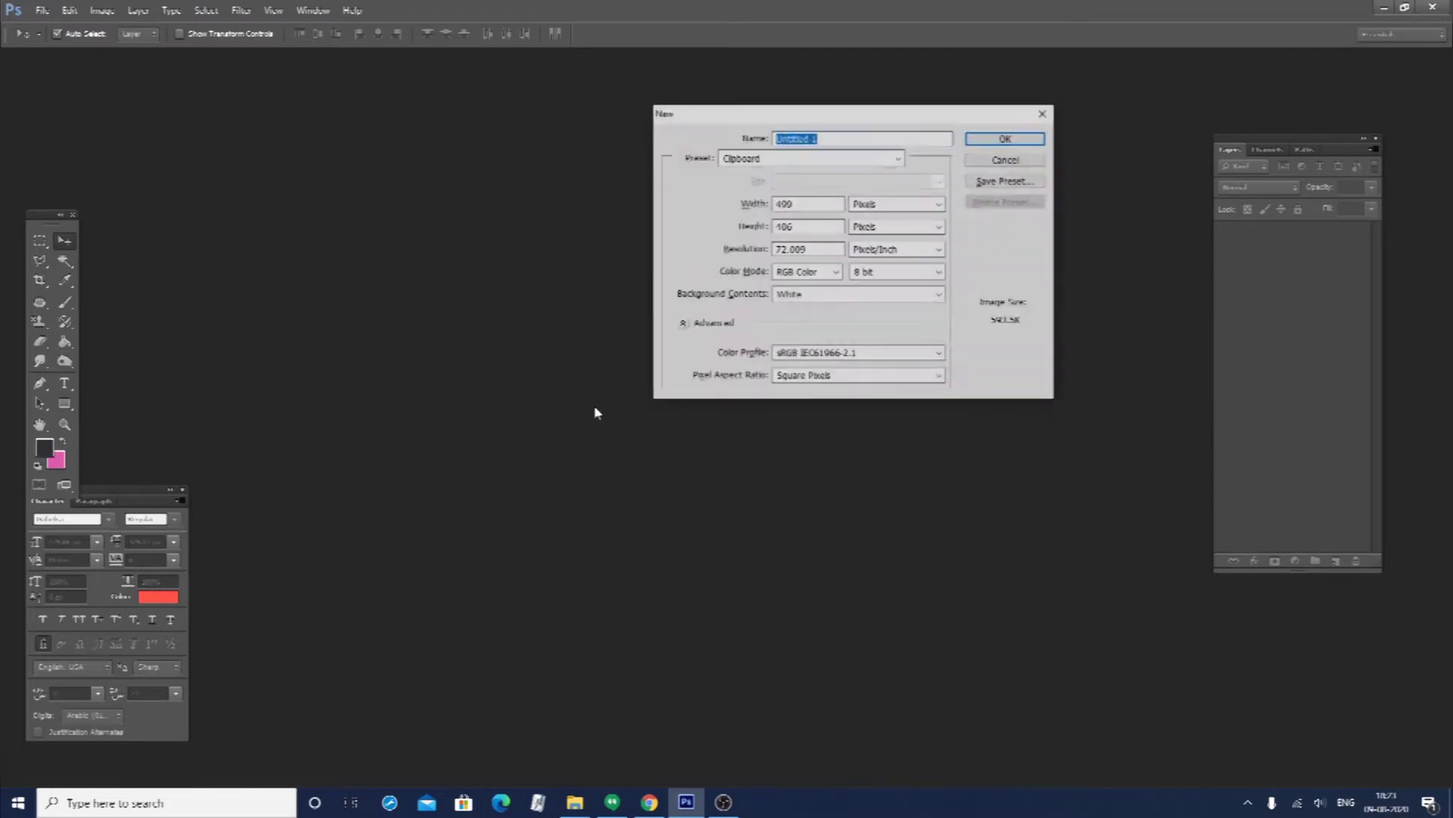
key("Tab")
key("Tab")
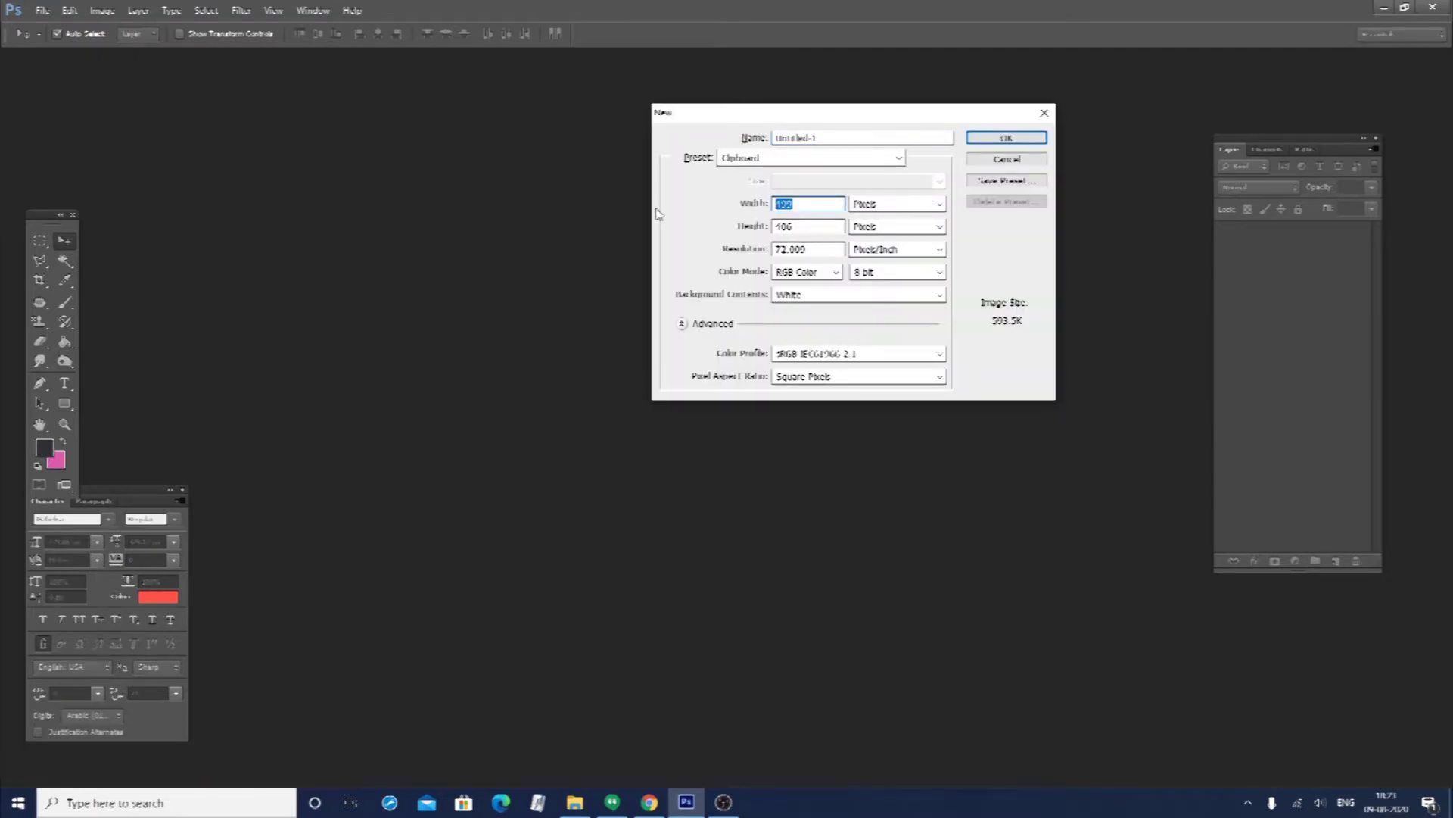
type("813")
double_click(785, 230)
type("350")
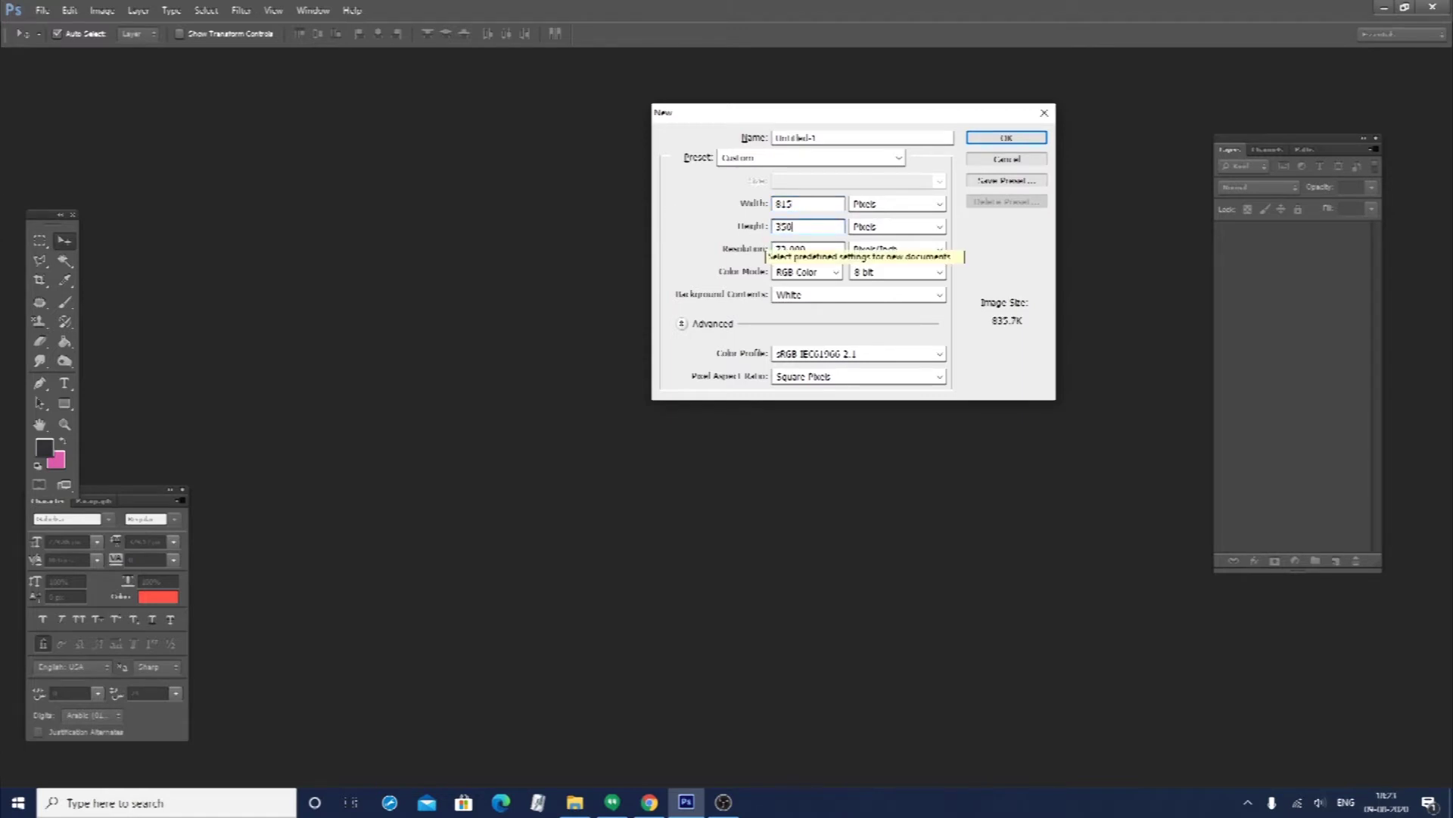
key("Return")
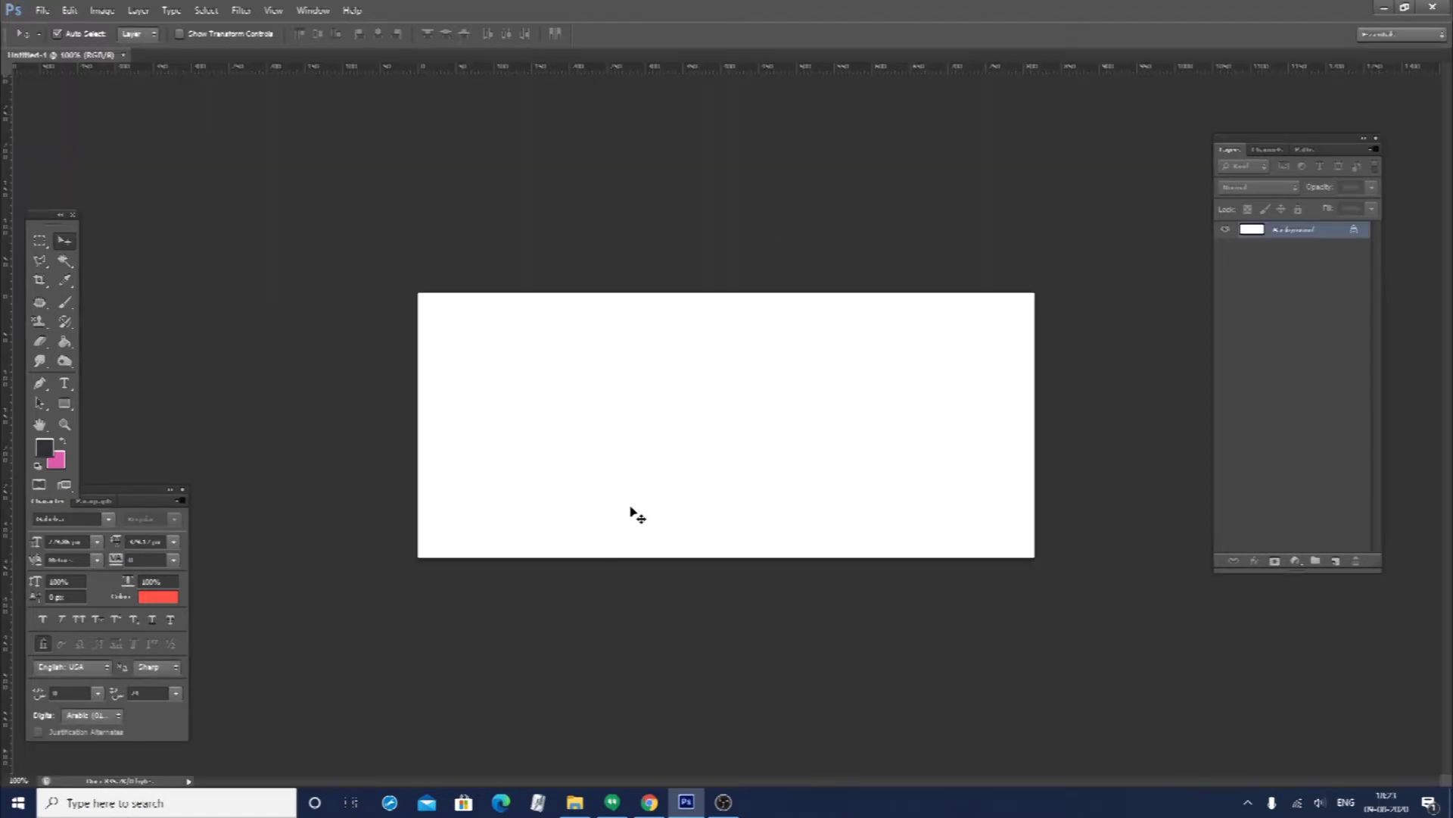
key("ctrl+s")
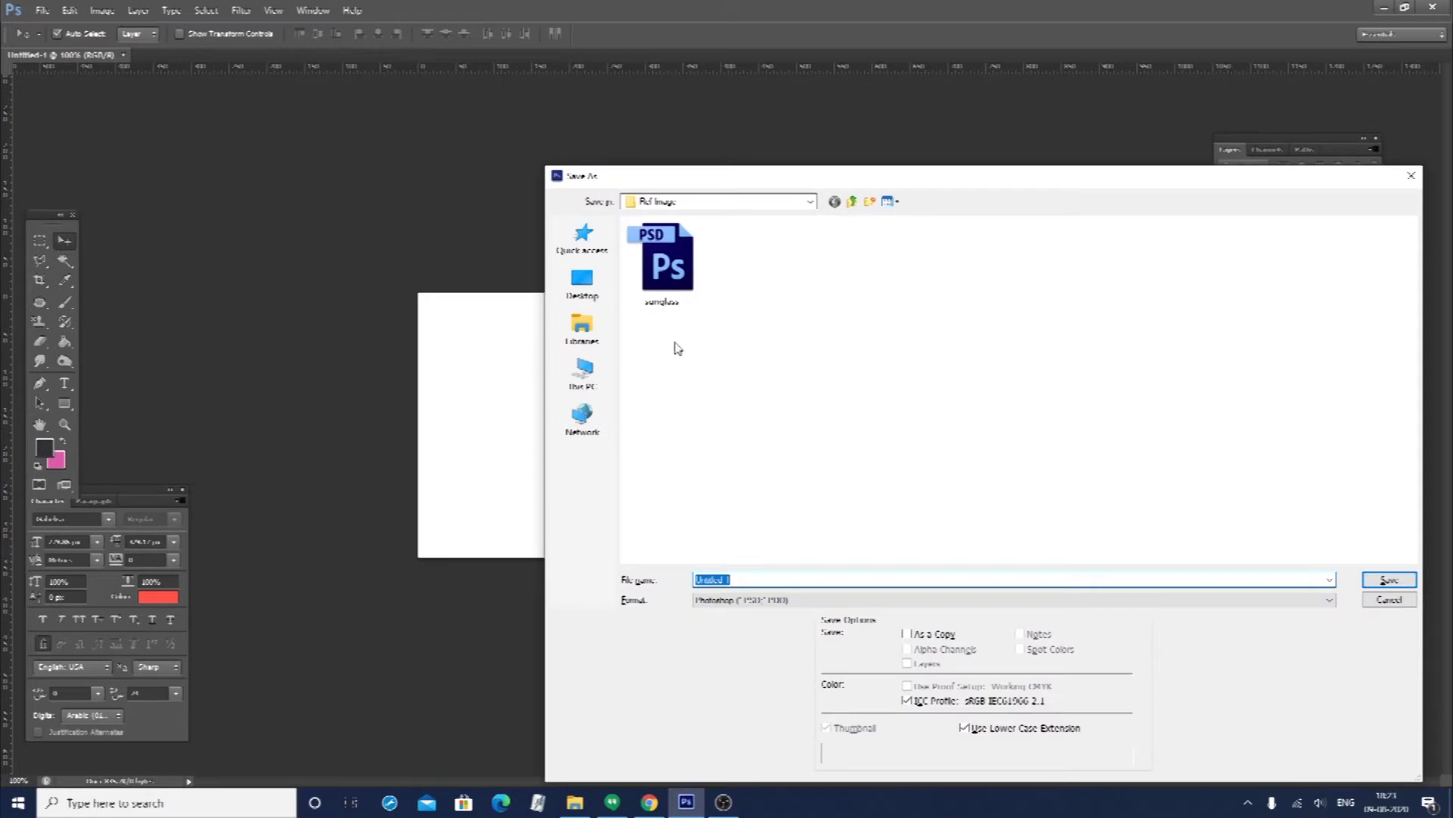
Save the document as Beauty Sale in the Pixel Perfect folder, then bring up that folder
left_click(779, 201)
left_click(684, 418)
left_click(772, 581)
key("ctrl+a")
type("B")
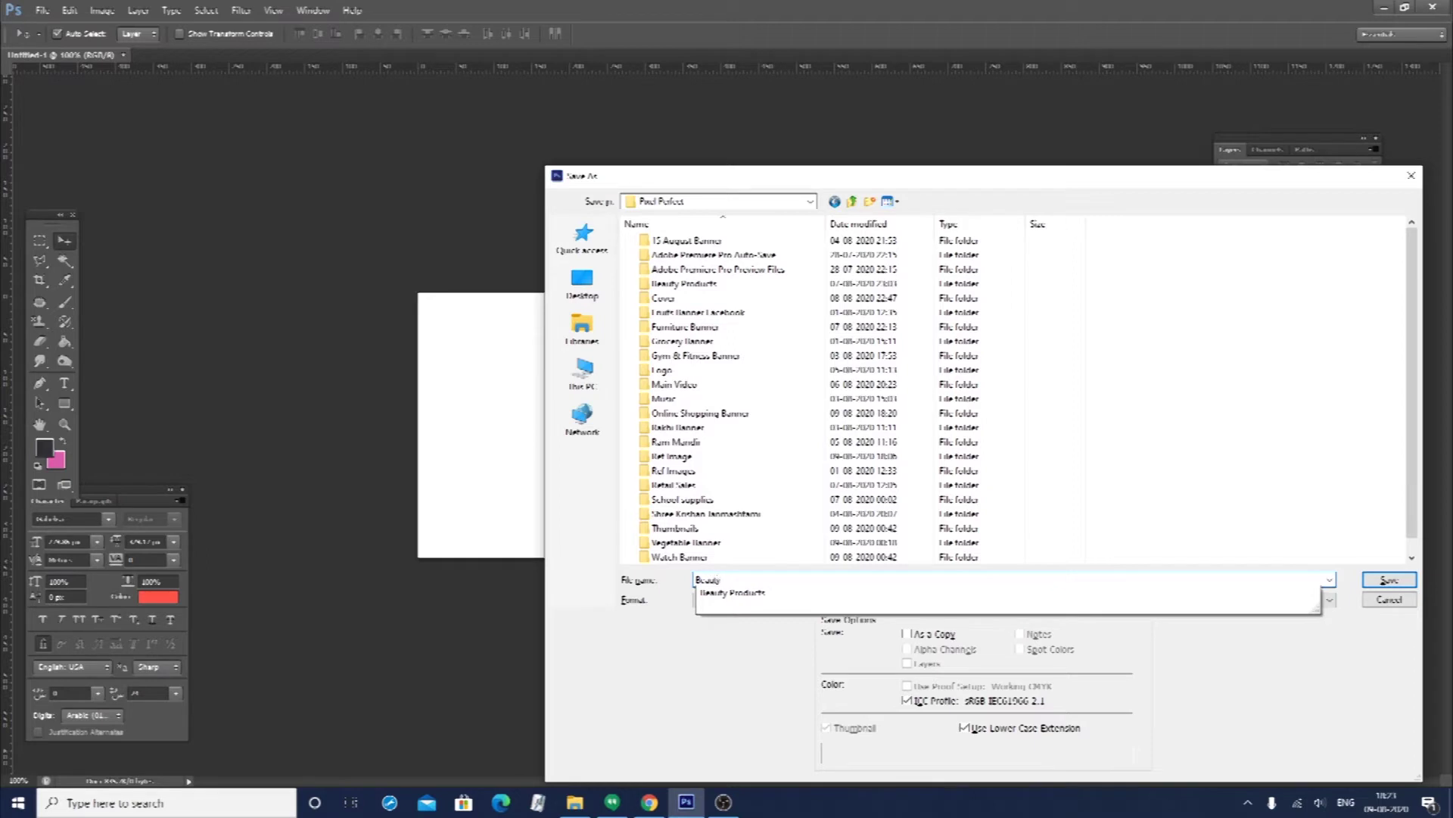
type("eauty Sale")
key("Return")
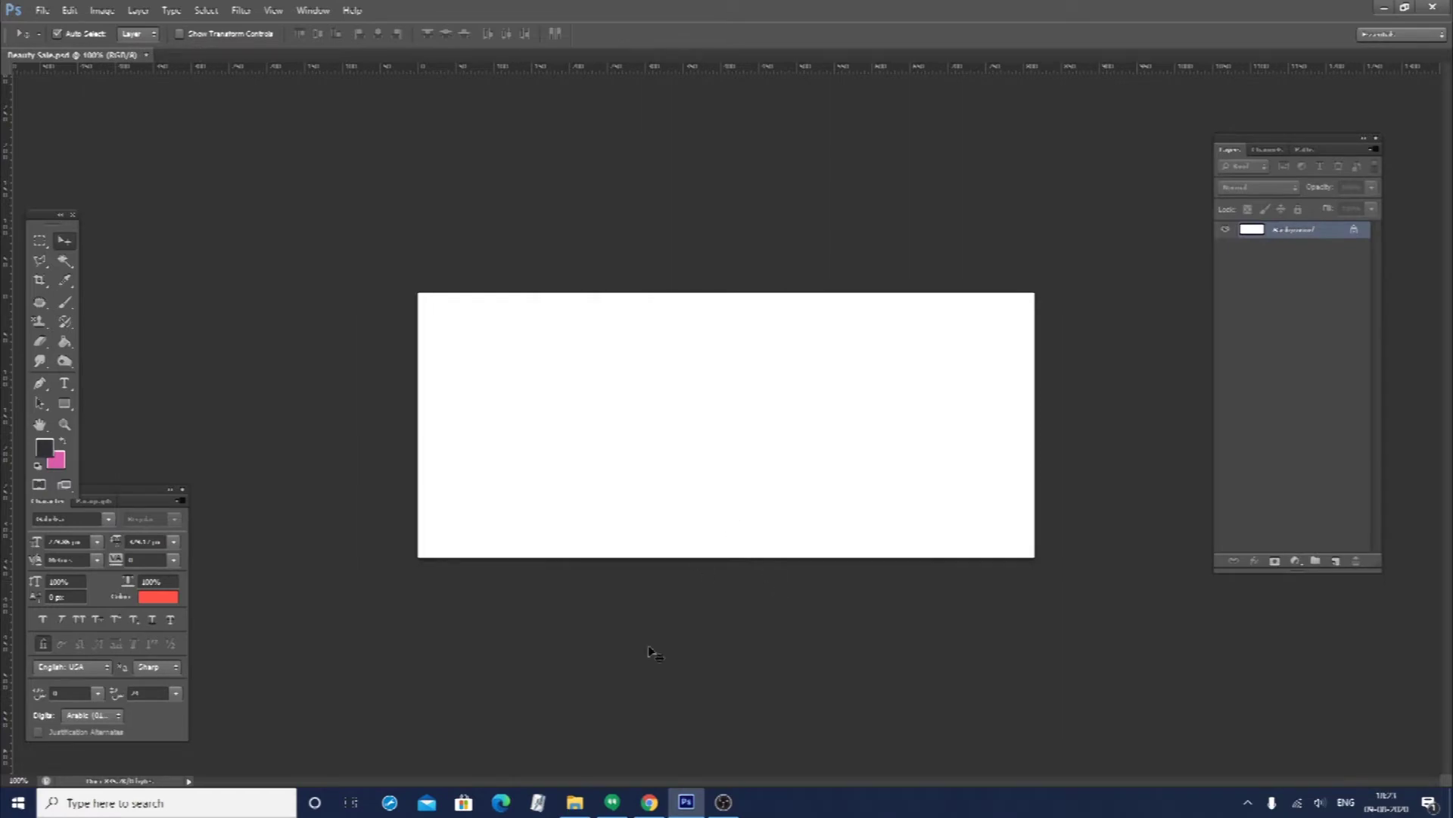
left_click(575, 802)
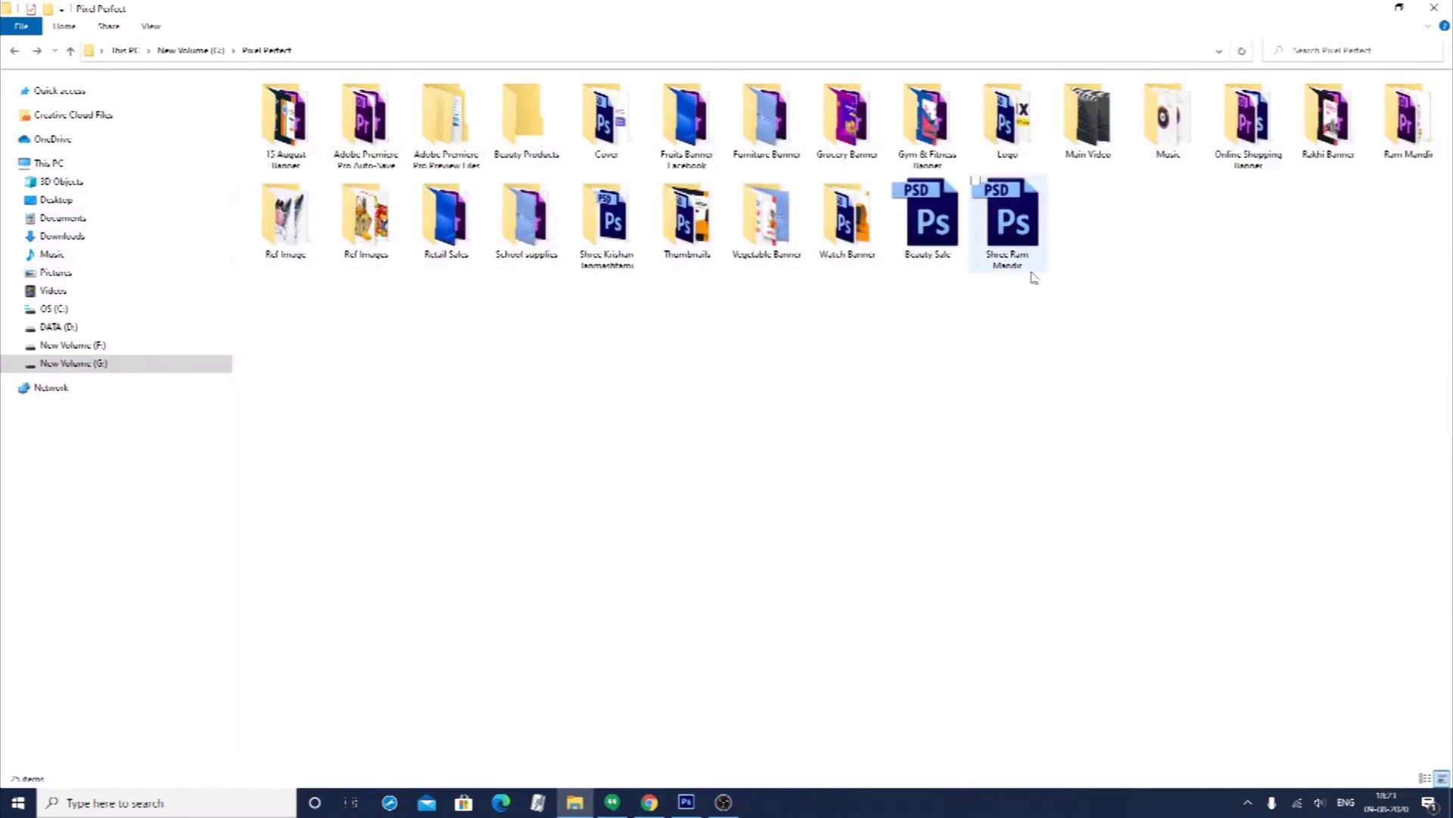
Drag the makeup shopping-cart photo from the Ref Image folder into Photoshop
double_click(295, 235)
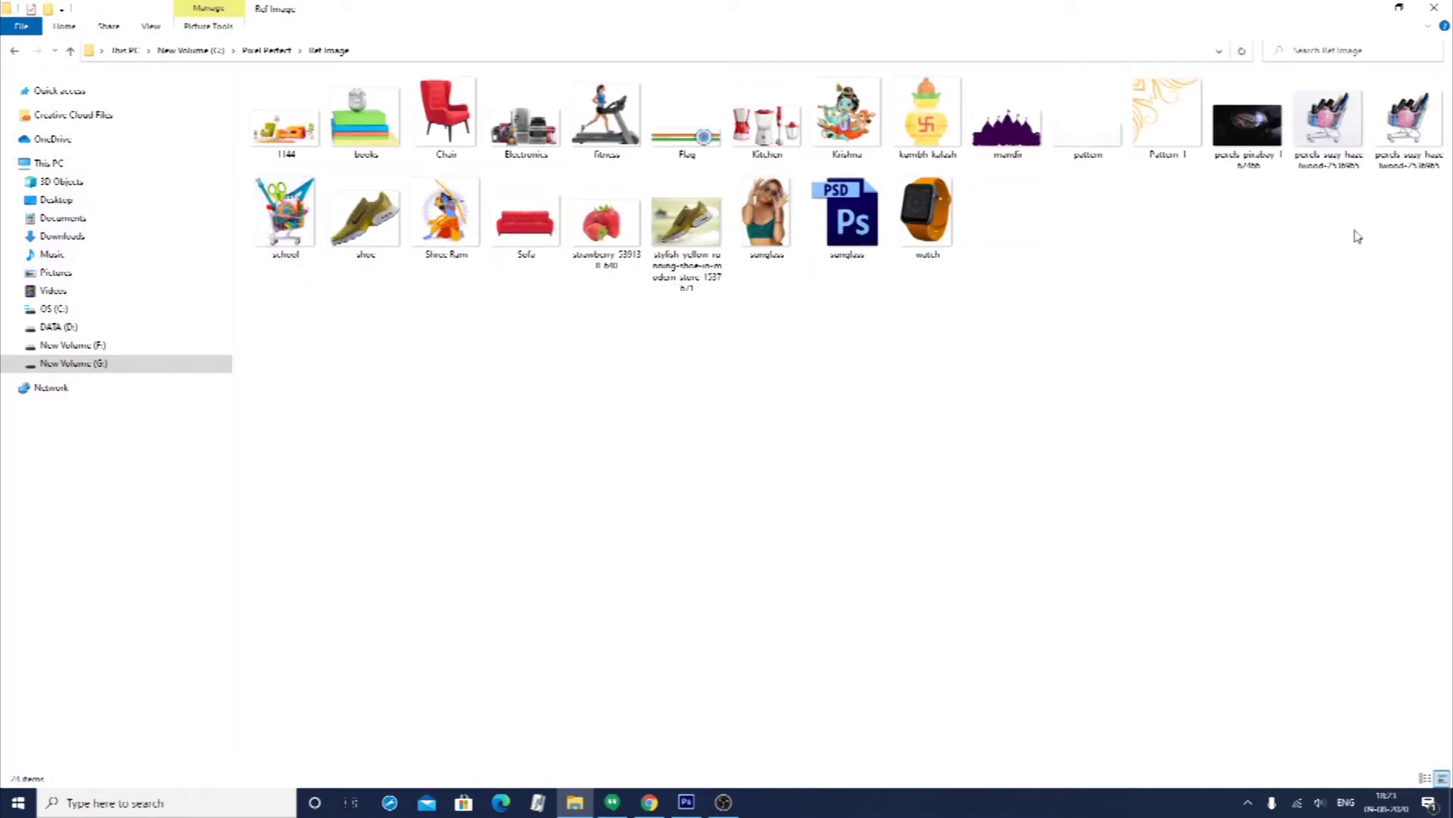
left_click_drag(1401, 141, 671, 452)
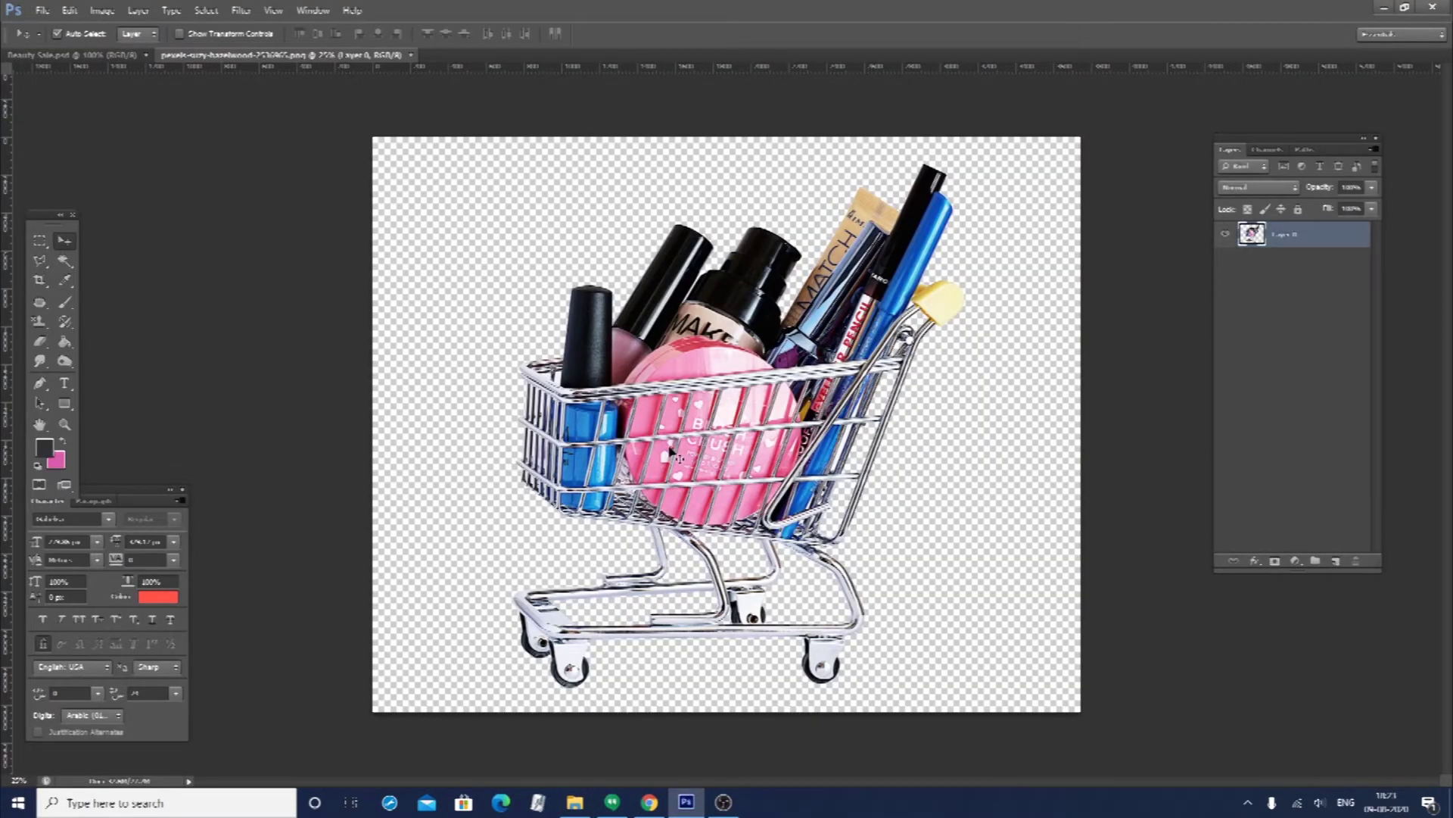
Resize the cart photo to 800 pixels wide
key("ctrl+i")
key("ctrl+z")
key("ctrl+alt+i")
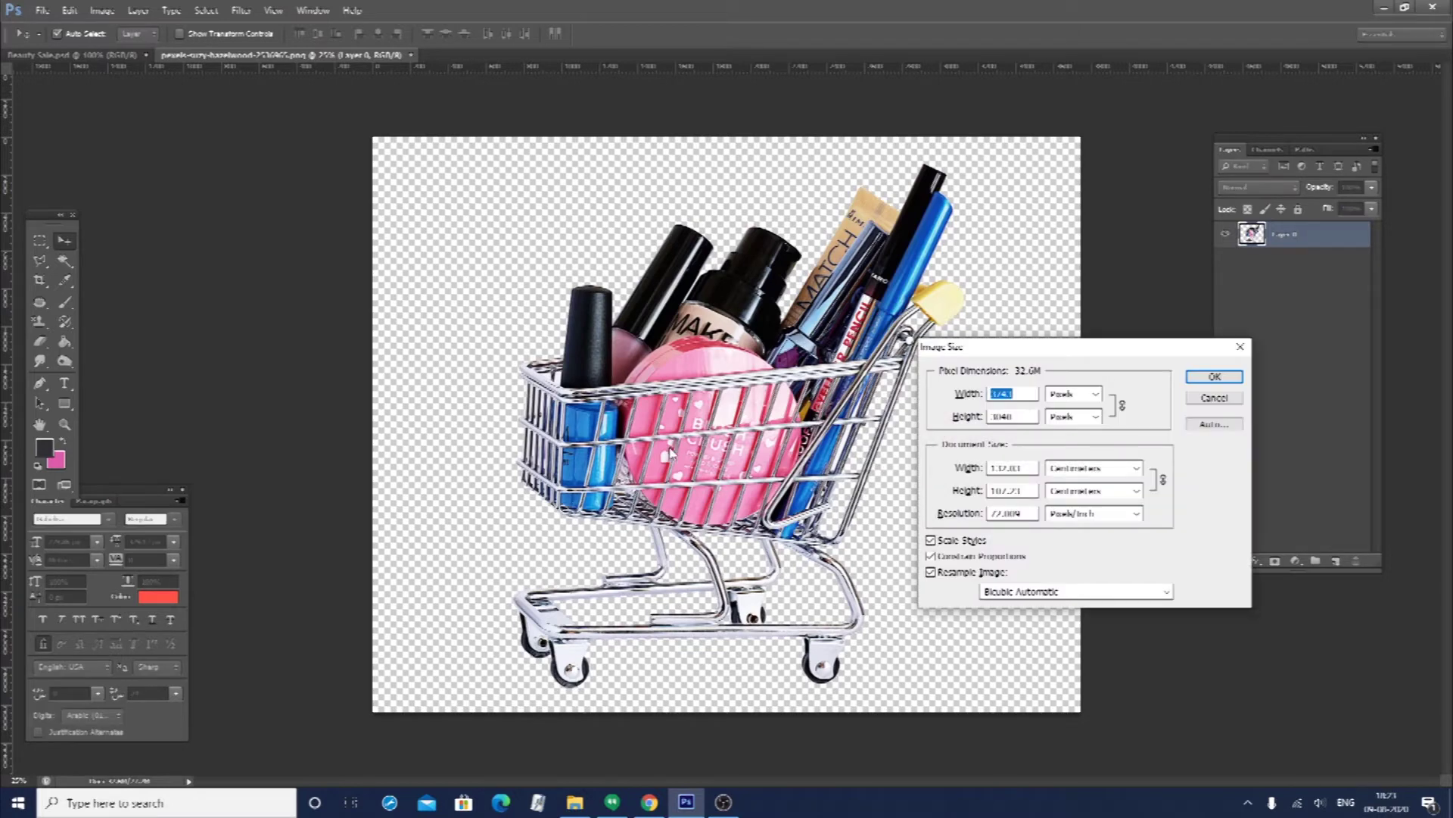
type("800")
key("Return")
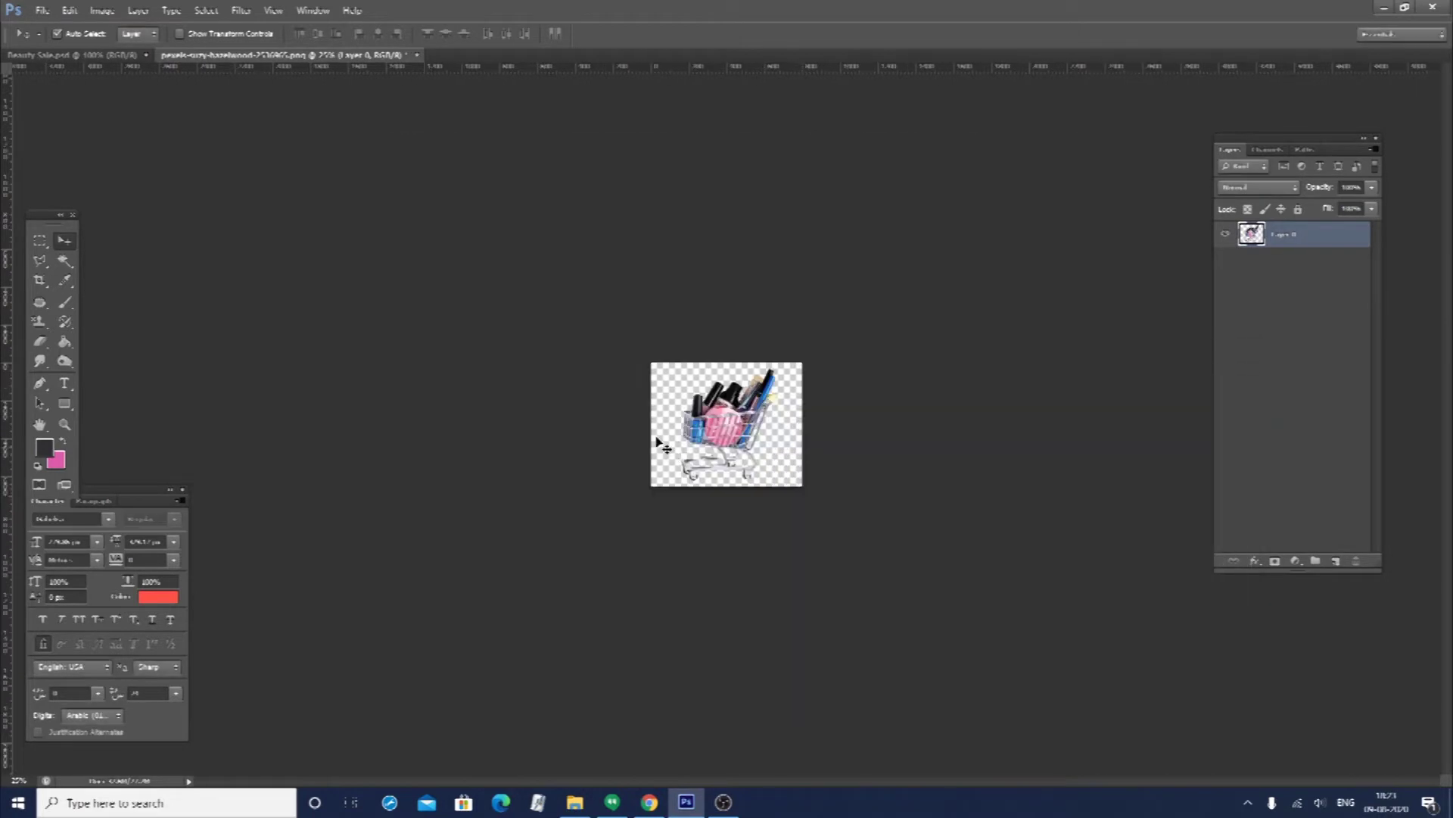
Paste the whole cart photo into the Beauty Sale banner as a new layer and move it up
left_click(39, 240)
key("ctrl+a")
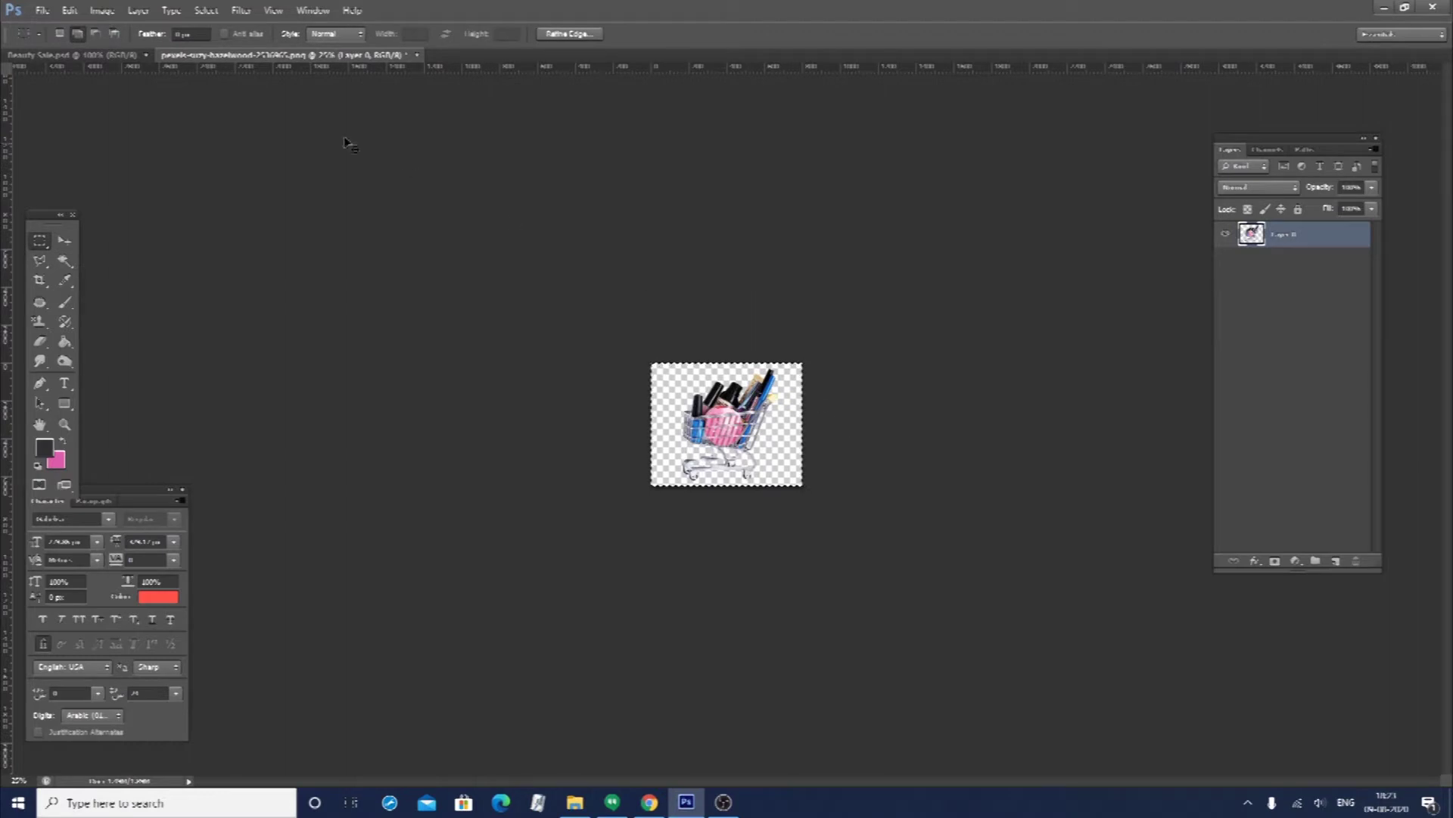
left_click(119, 57)
key("v")
key("ctrl+v")
left_click_drag(752, 430, 790, 333)
Convert the cart layer to a smart object
right_click(1279, 235)
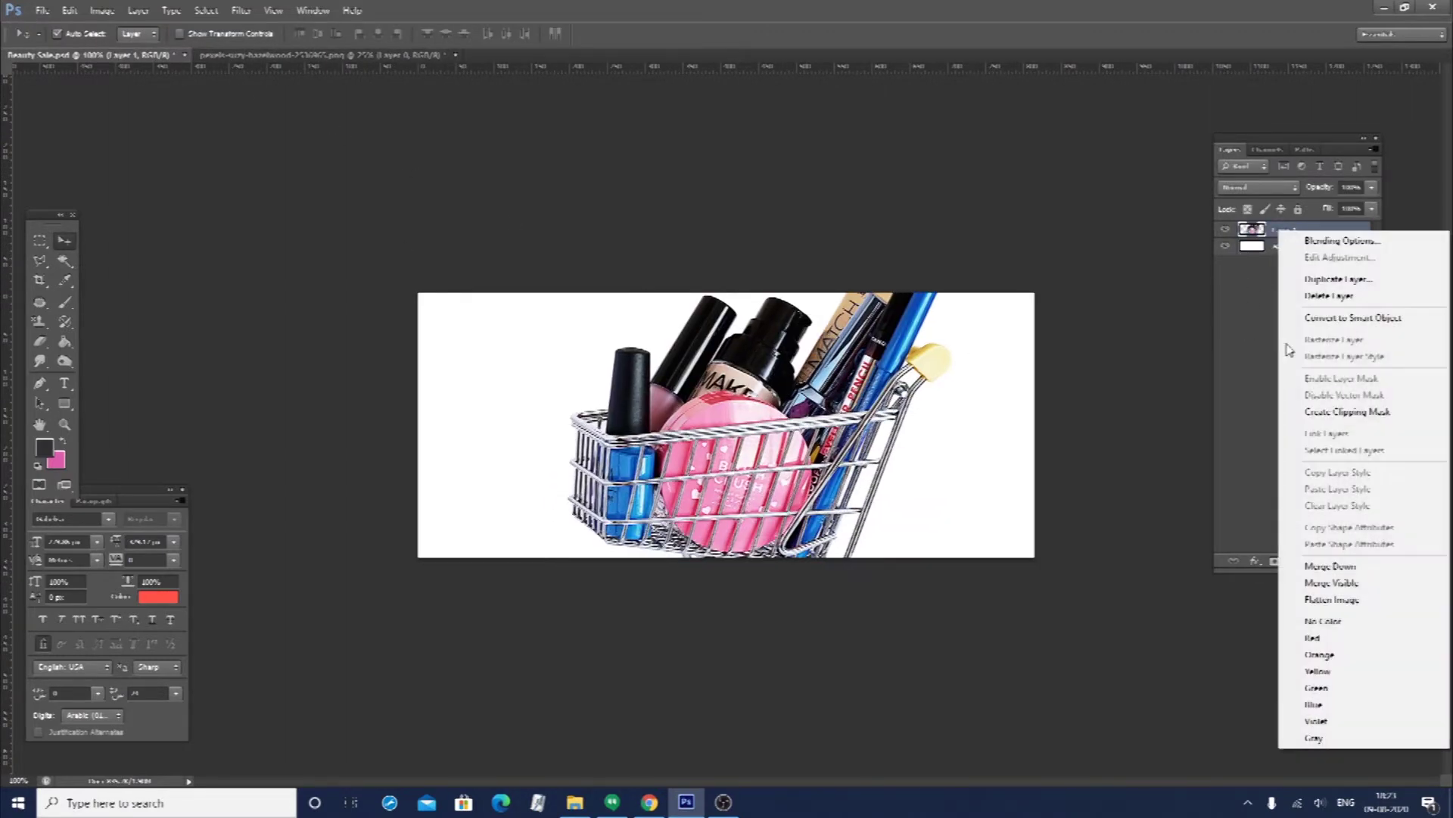
left_click(1313, 325)
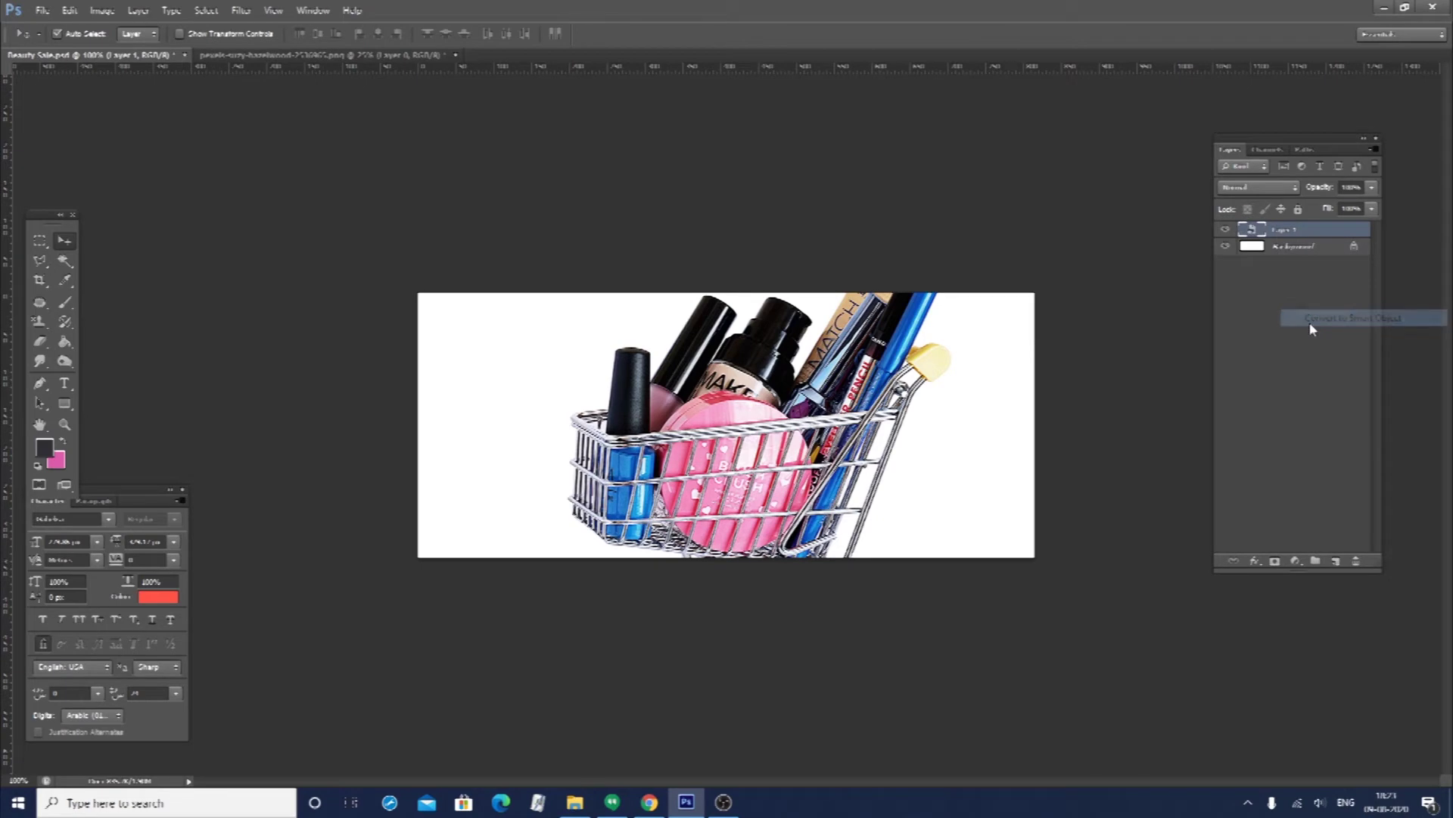
right_click(1292, 241)
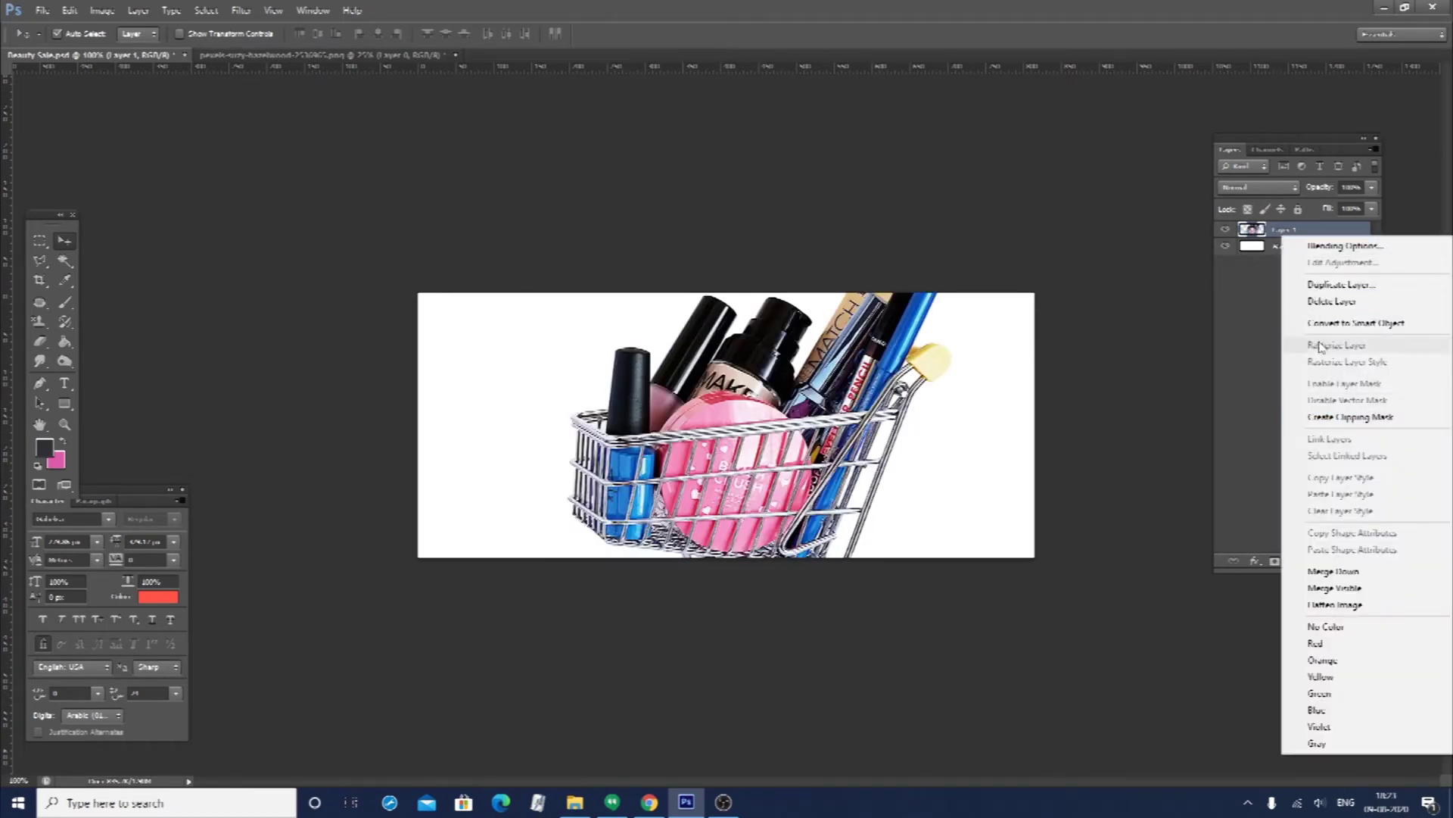
left_click(1355, 323)
Scale the cart down, place it at the banner's right side, and save
key("ctrl+t")
left_click_drag(446, 221, 546, 321)
left_click_drag(587, 386, 685, 360)
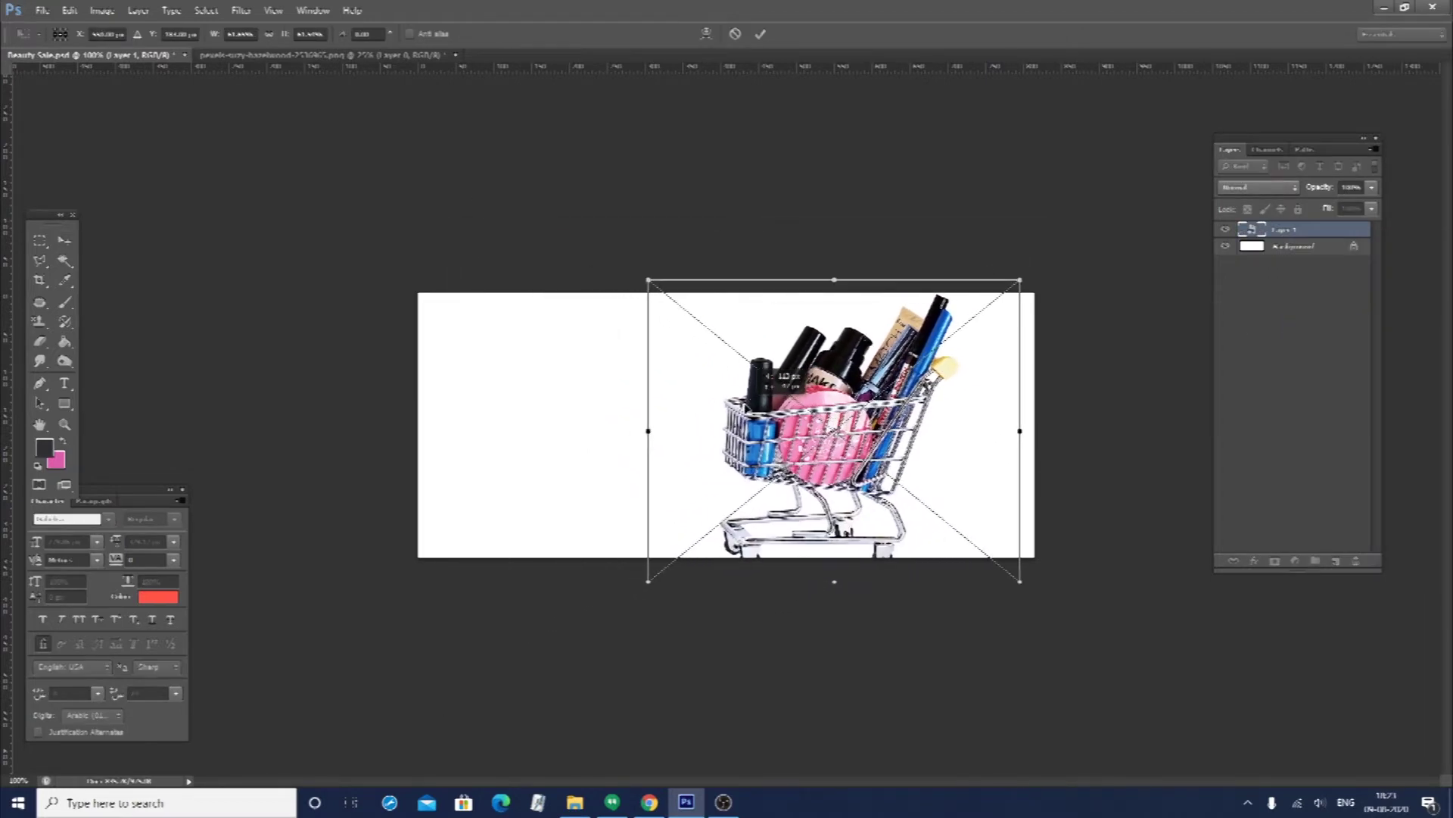
left_click_drag(640, 275, 666, 299)
key("Return")
mouse_move(815, 426)
left_mouse_down()
mouse_move(851, 426)
mouse_move(832, 425)
left_mouse_up()
key("ctrl+s")
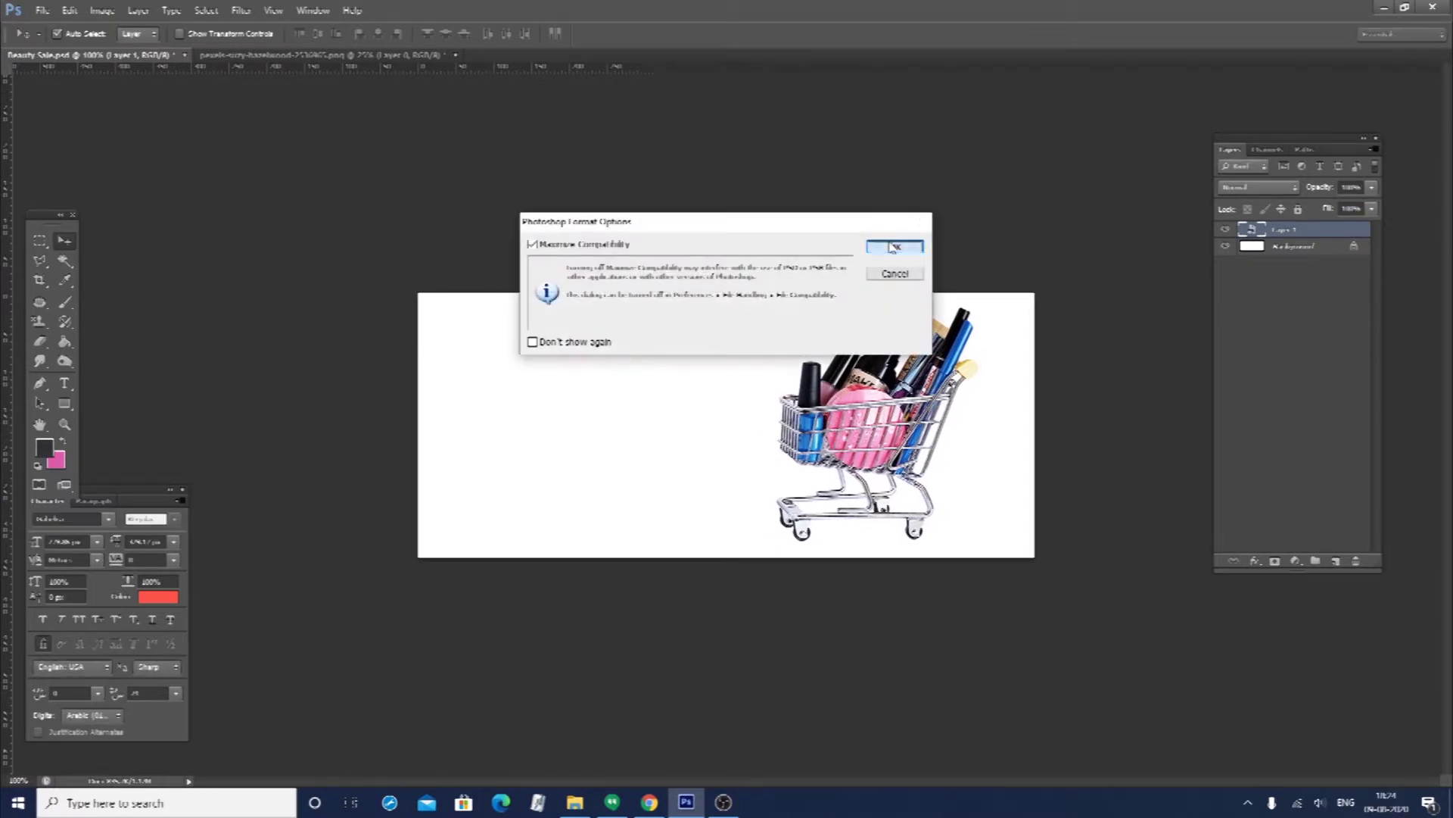
Confirm the PSD save options, then discard a trial rounded rectangle
left_click(895, 247)
left_click_drag(64, 403, 103, 416)
left_click_drag(332, 219, 646, 449)
key("ctrl+z")
Draw a large circle with the Ellipse tool and move it over the top-left corner
left_click_drag(66, 404, 99, 433)
left_click_drag(424, 236, 786, 539)
key("v")
left_click_drag(639, 424, 609, 421)
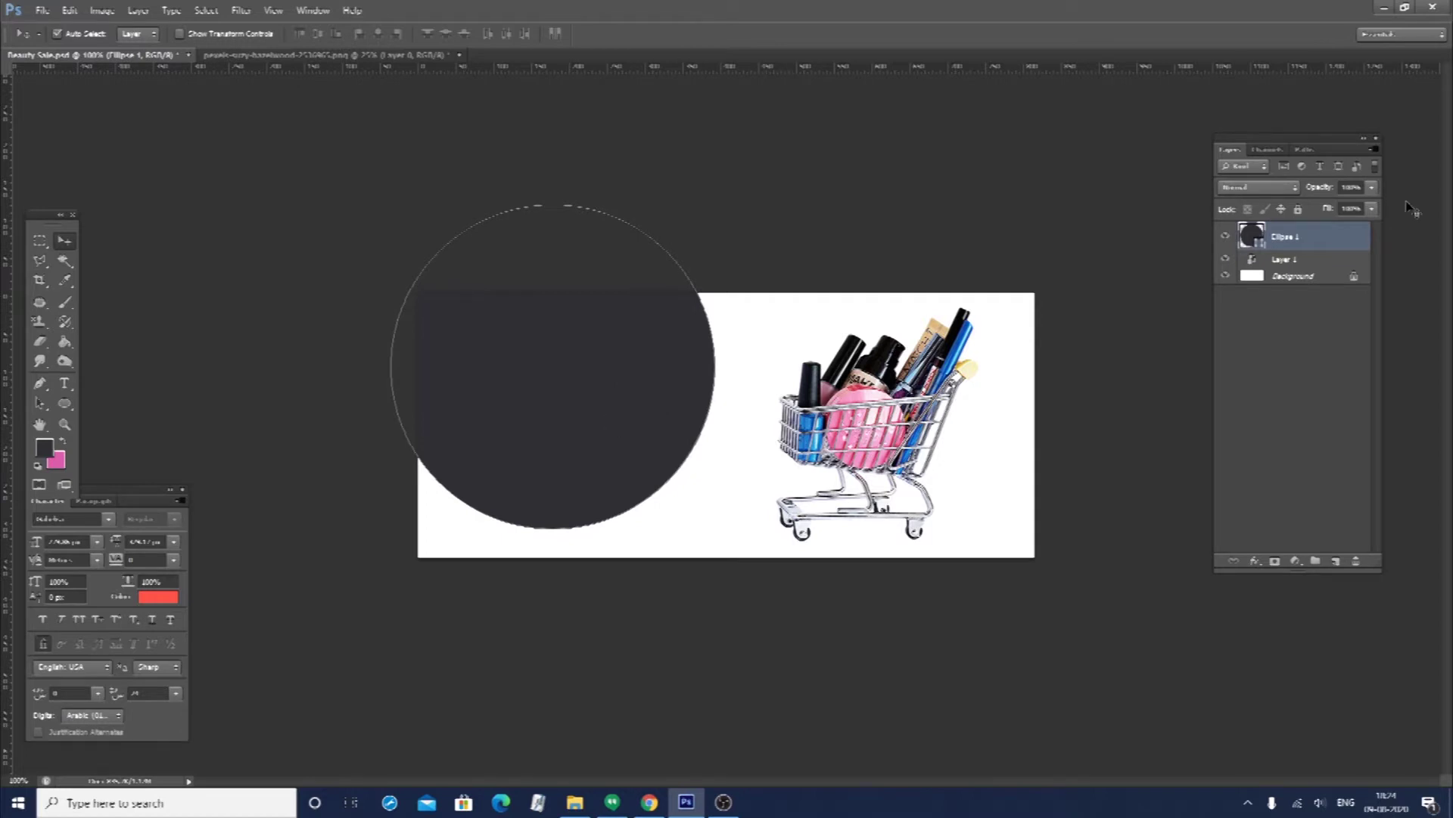
Fill the Ellipse 1 circle with the sampled pink colour
double_click(1254, 237)
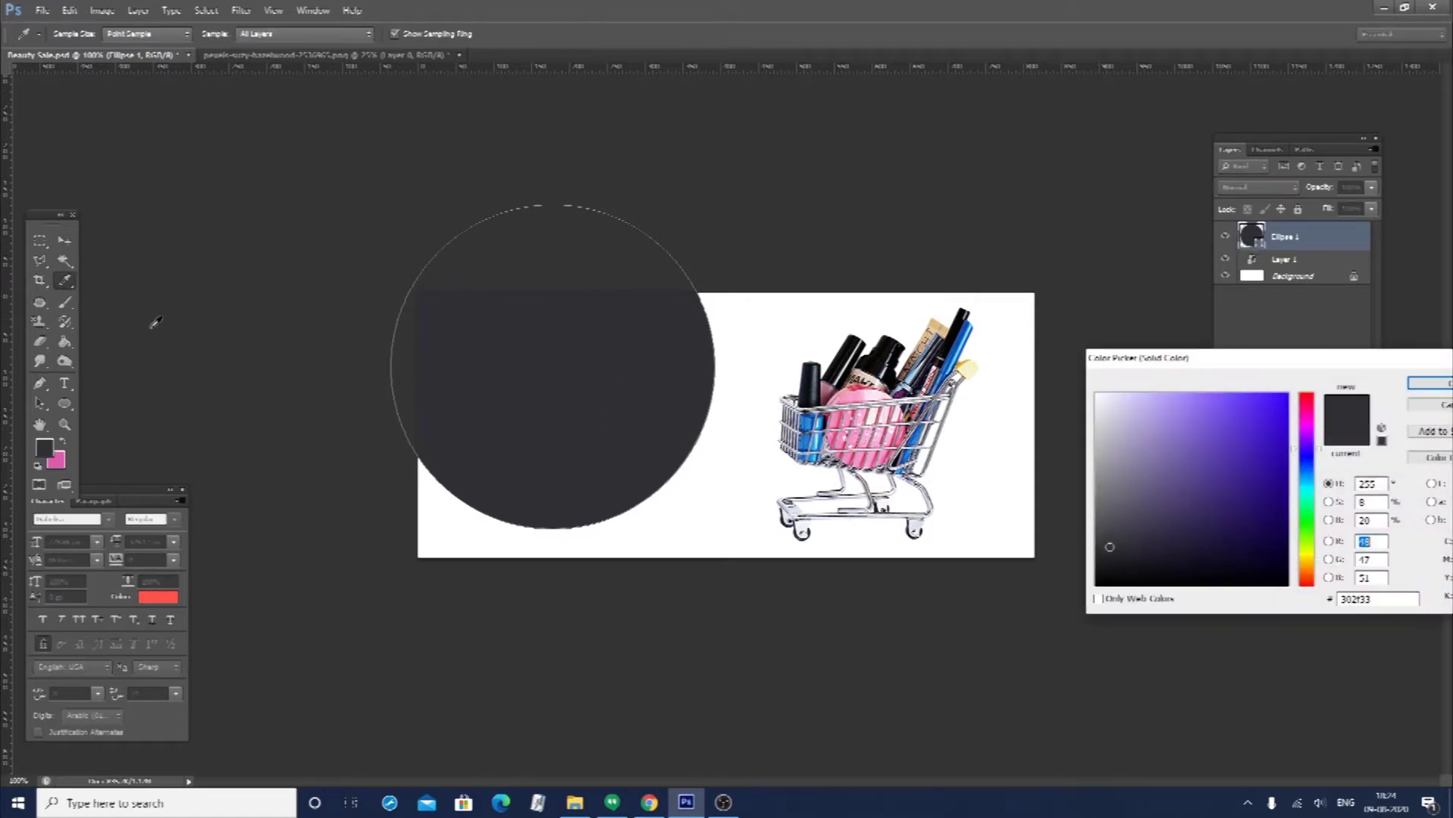
left_click(60, 462)
key("Return")
Enlarge the circle slightly and move it up about 20 px
left_click(150, 363)
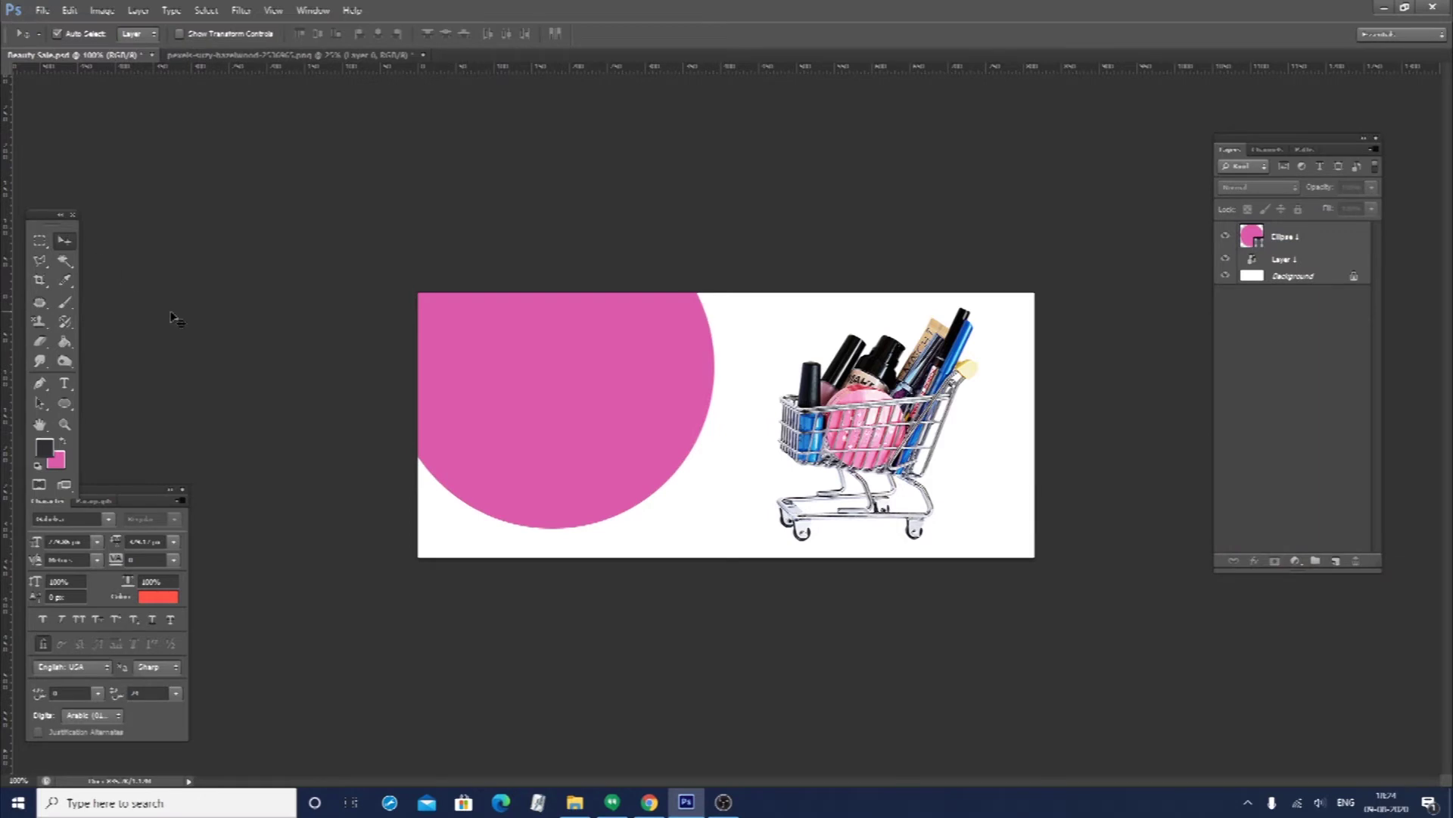
left_click(650, 390)
key("ctrl+t")
left_click_drag(715, 527, 720, 529)
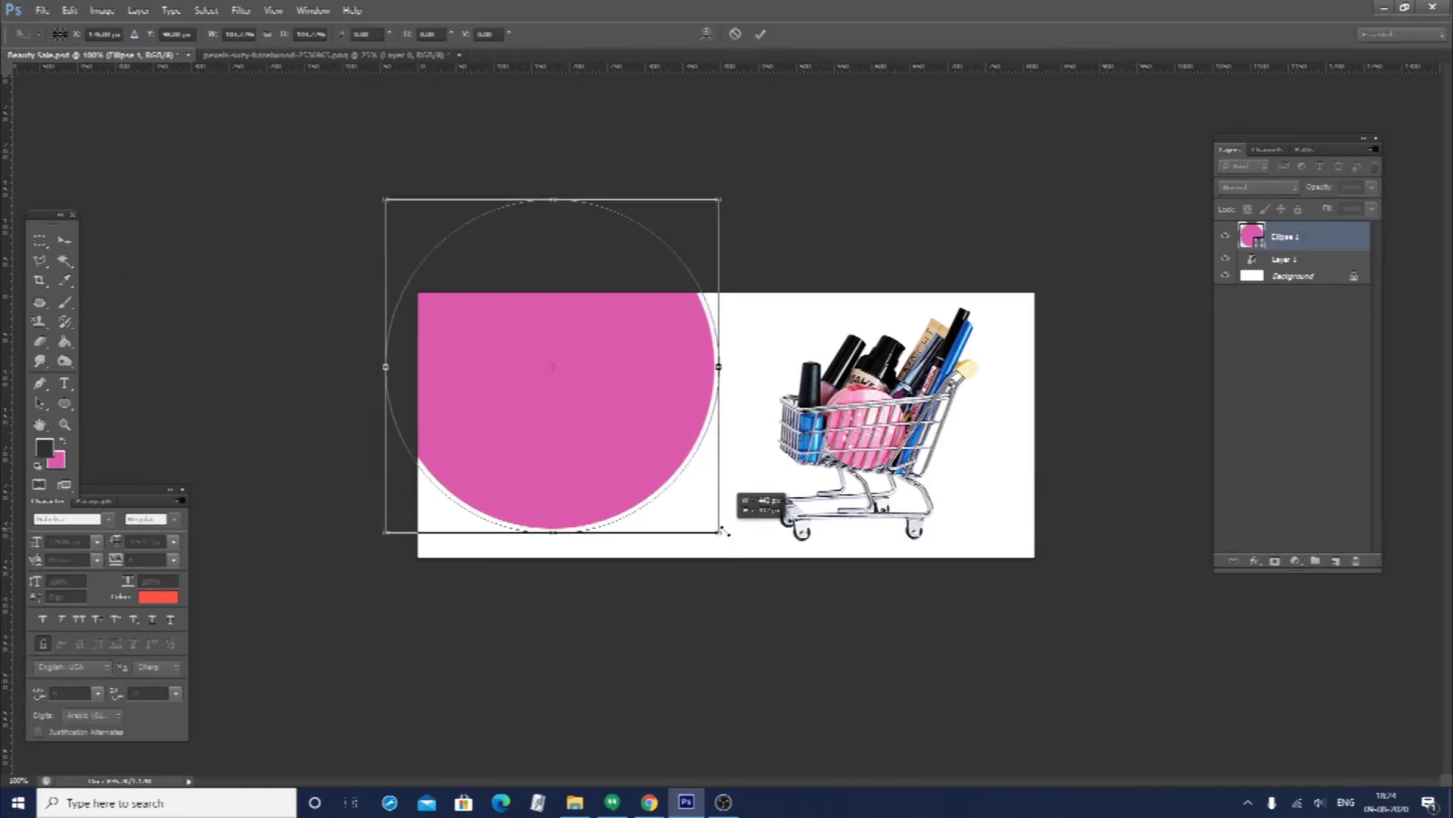
left_click_drag(646, 471, 646, 455)
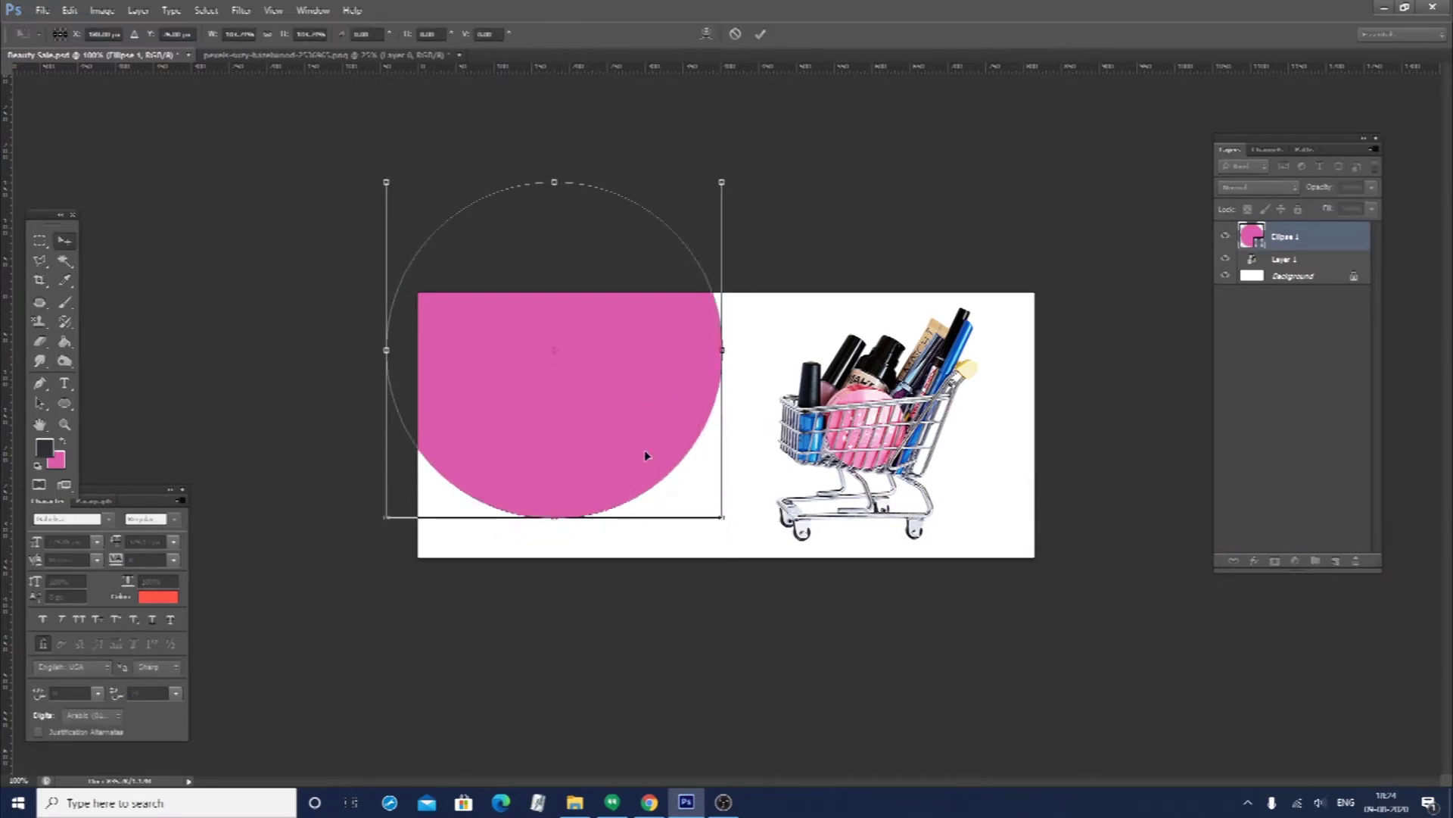
key("Return")
Hide the pink circle and start a text box on the banner's left
left_click(1225, 236)
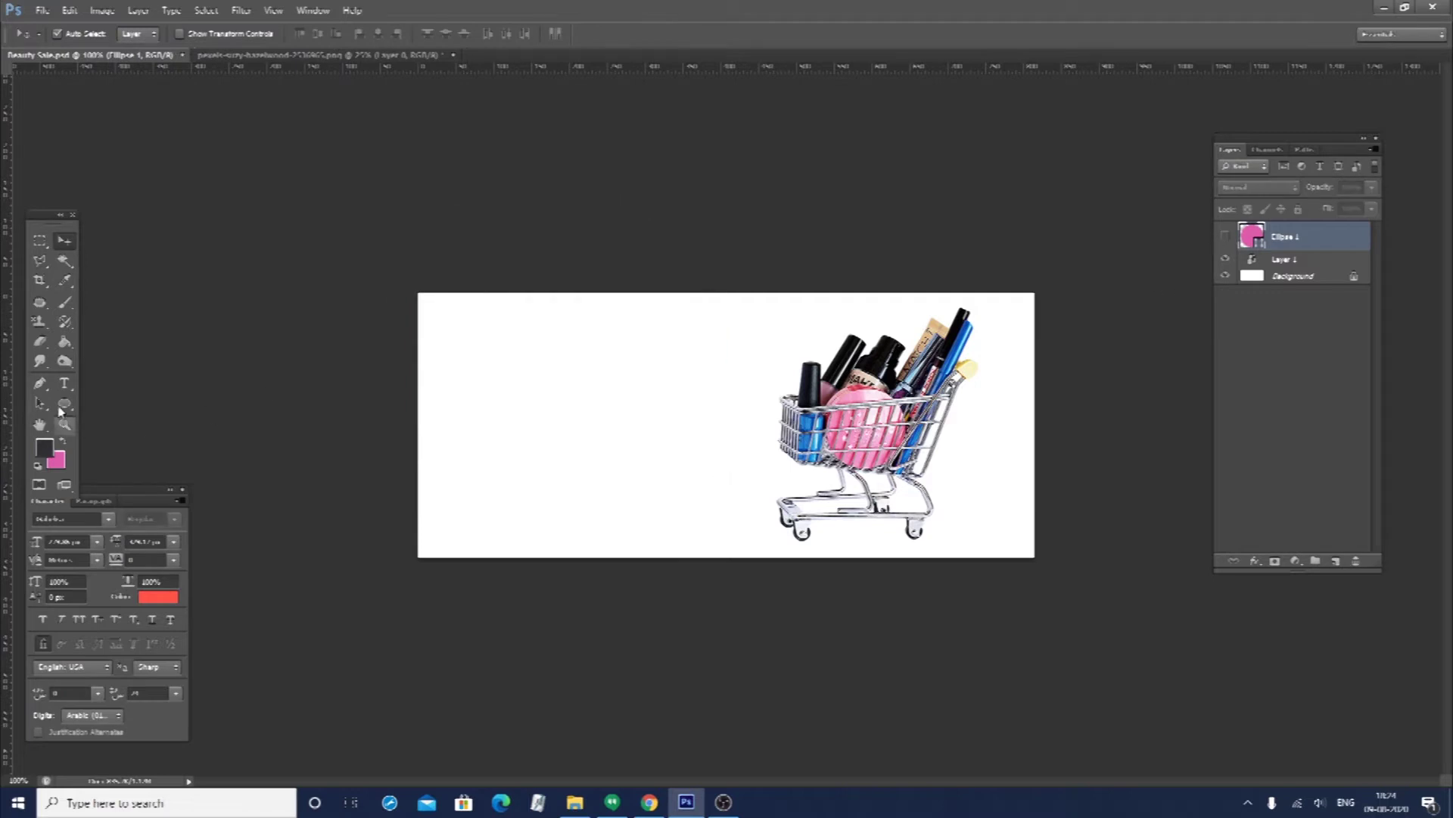
left_click(64, 383)
left_click(493, 383)
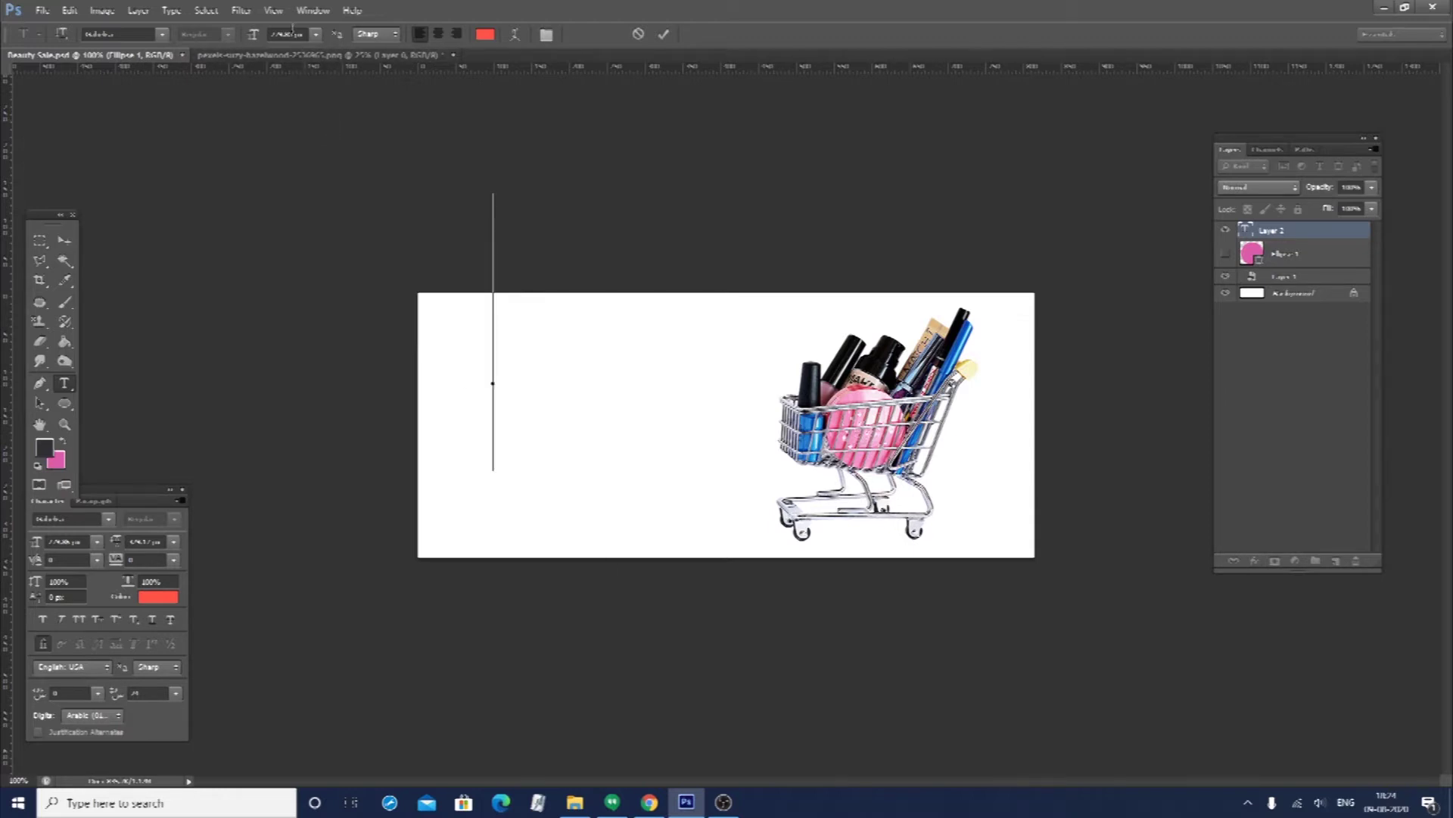
Type the script title Beauty Products in a new text layer
type("h")
key("ctrl+Return")
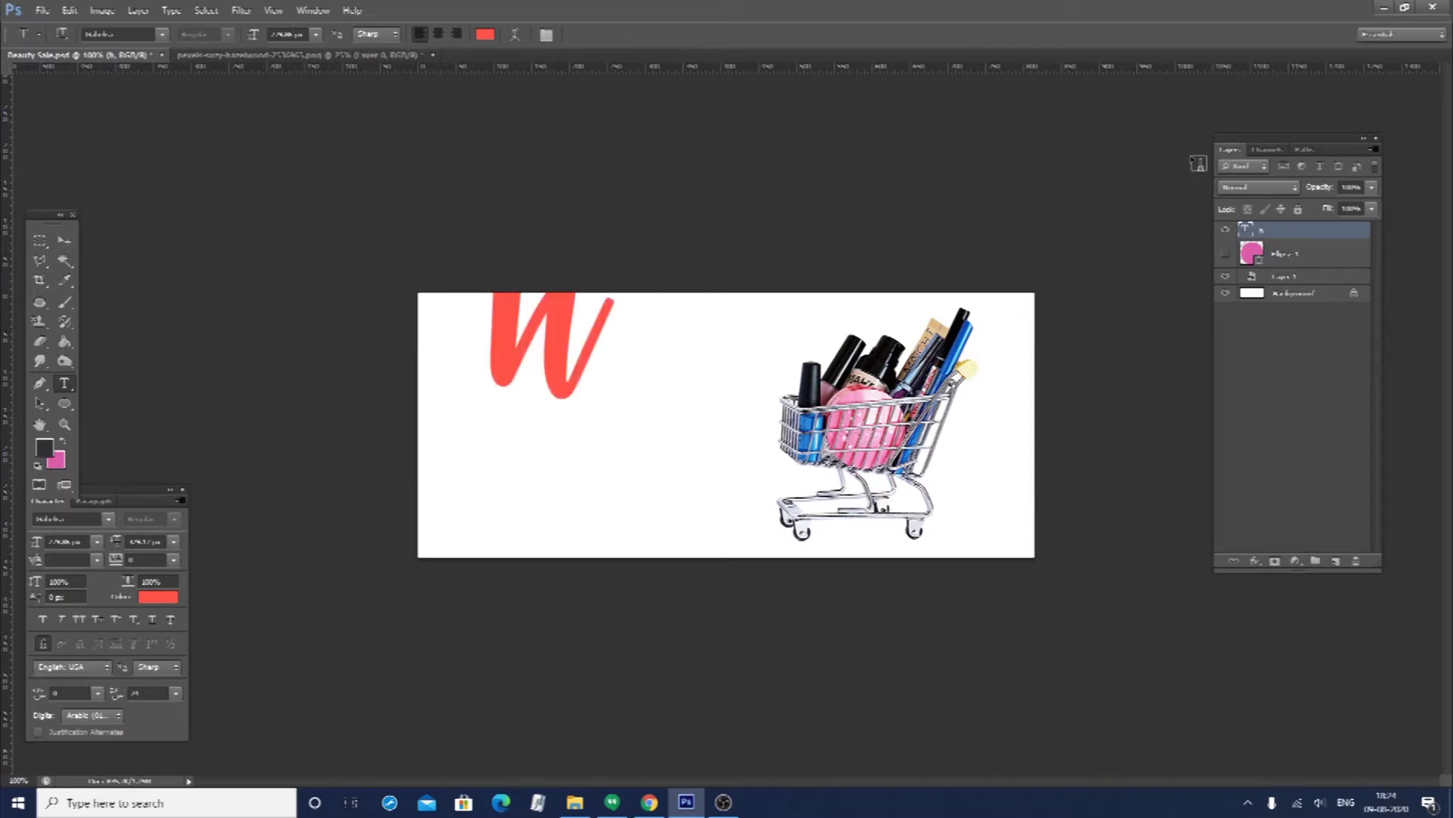
double_click(1245, 229)
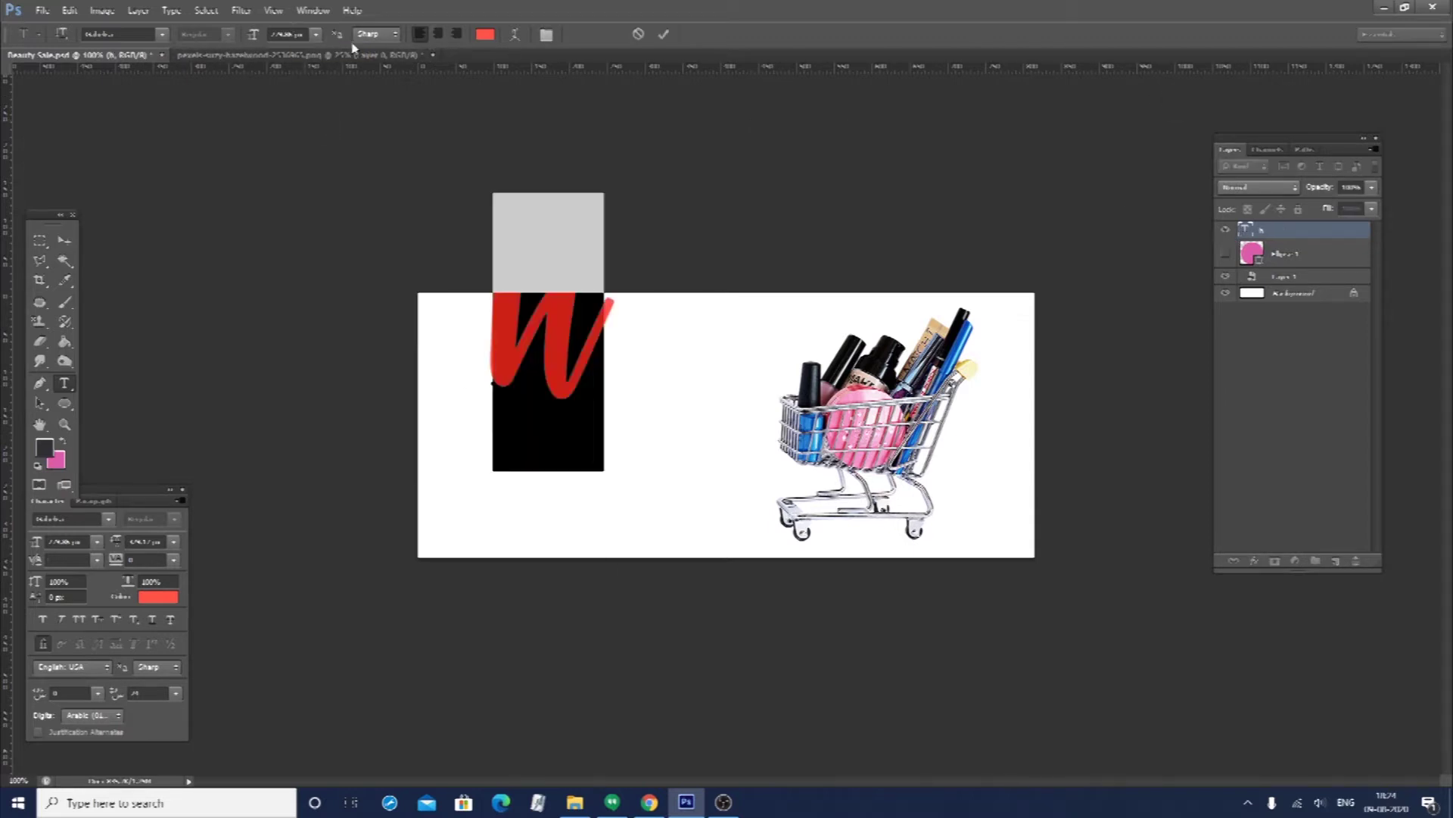
left_click(296, 34)
type("50")
key("Return")
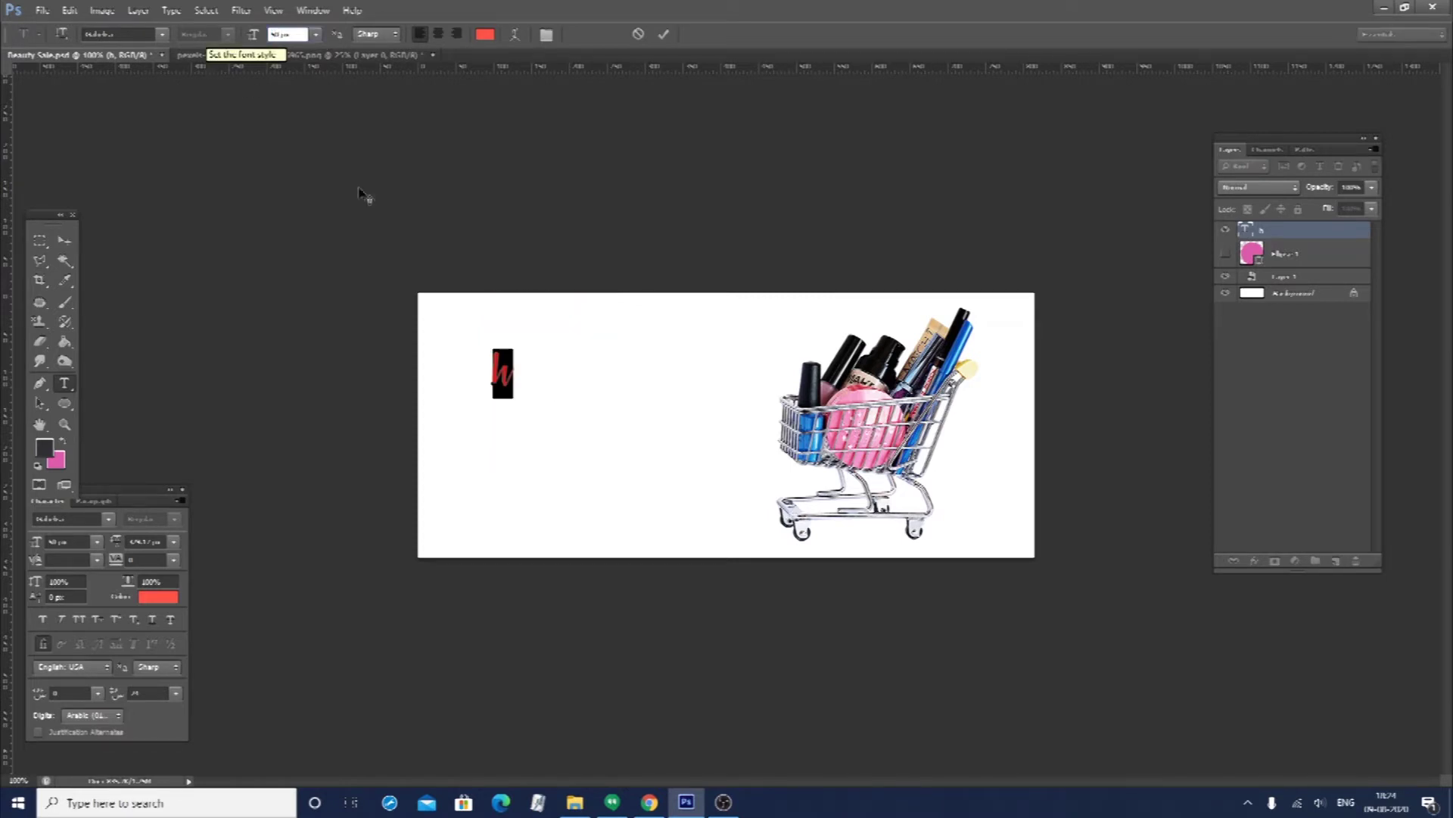
left_click_drag(512, 374, 466, 375)
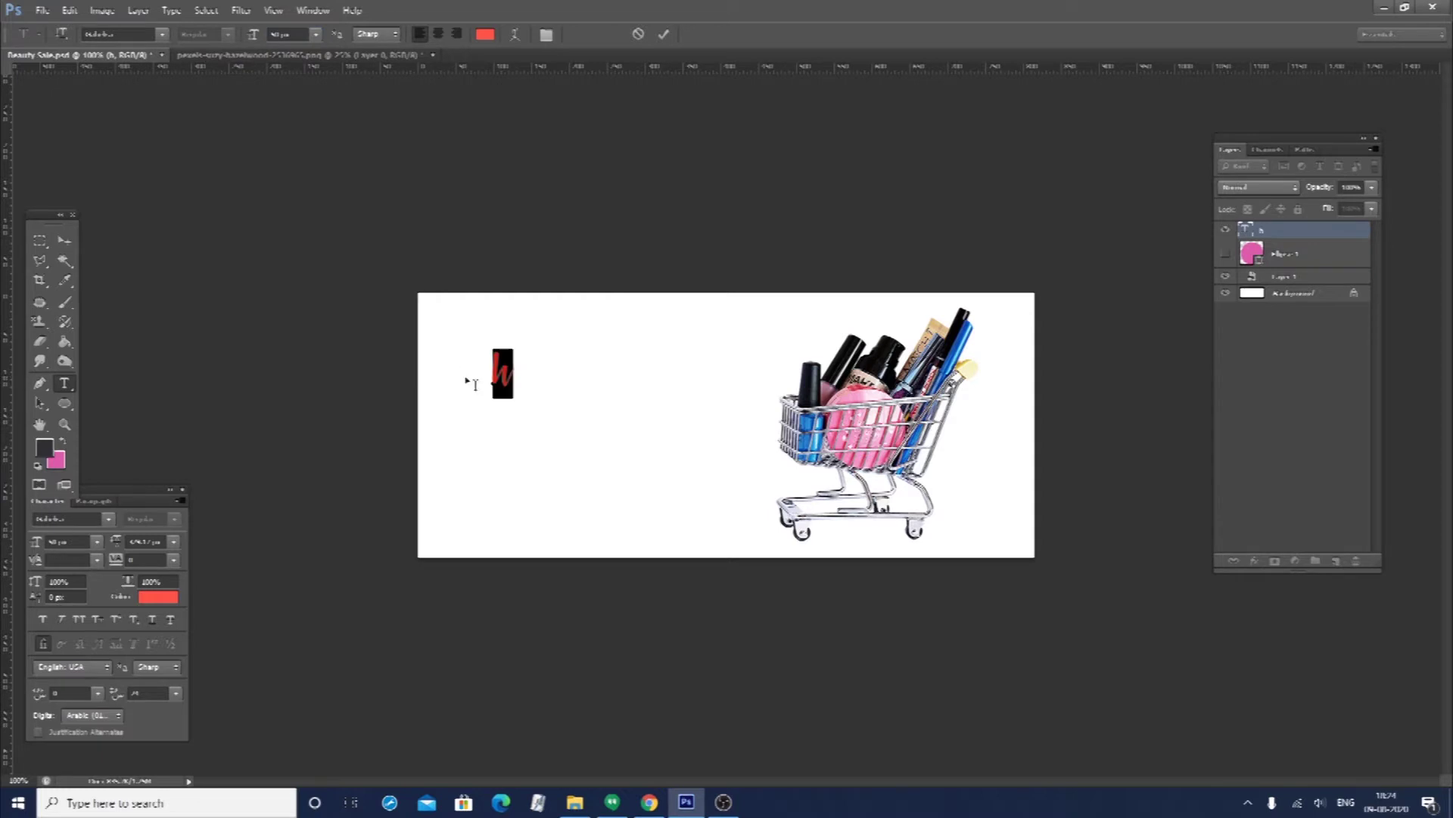
type("Beau")
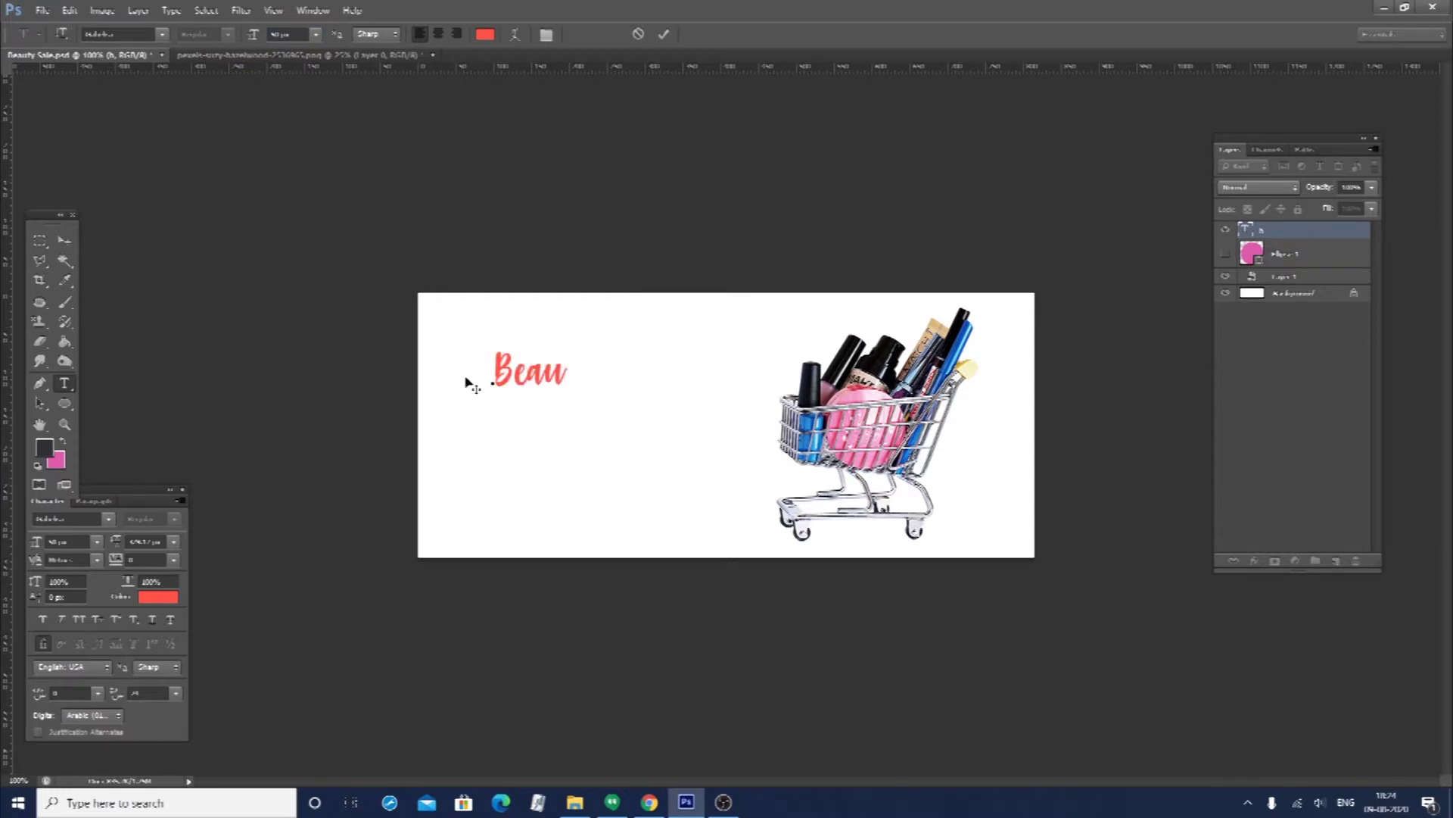
type("ty Product")
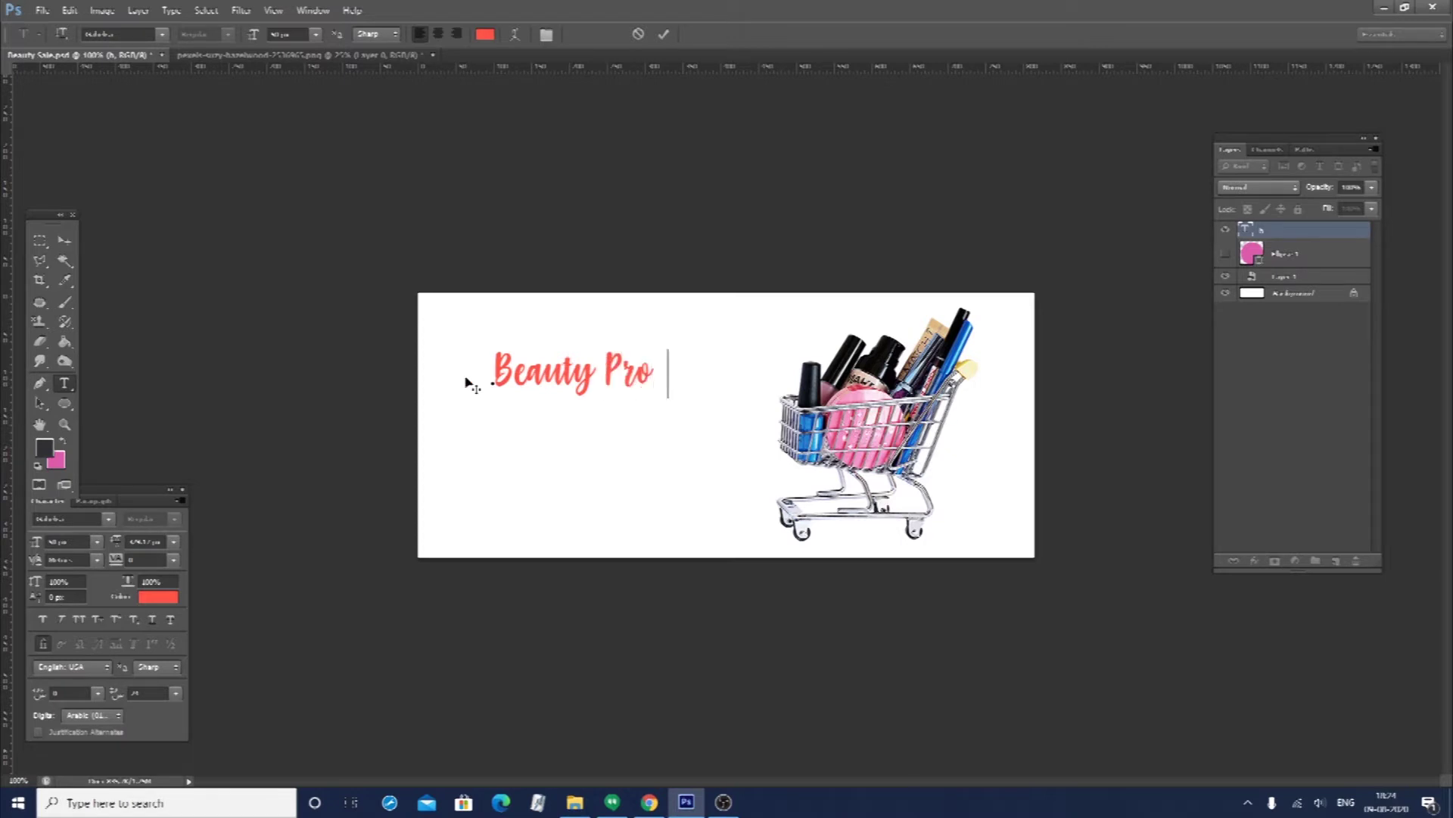
type("s")
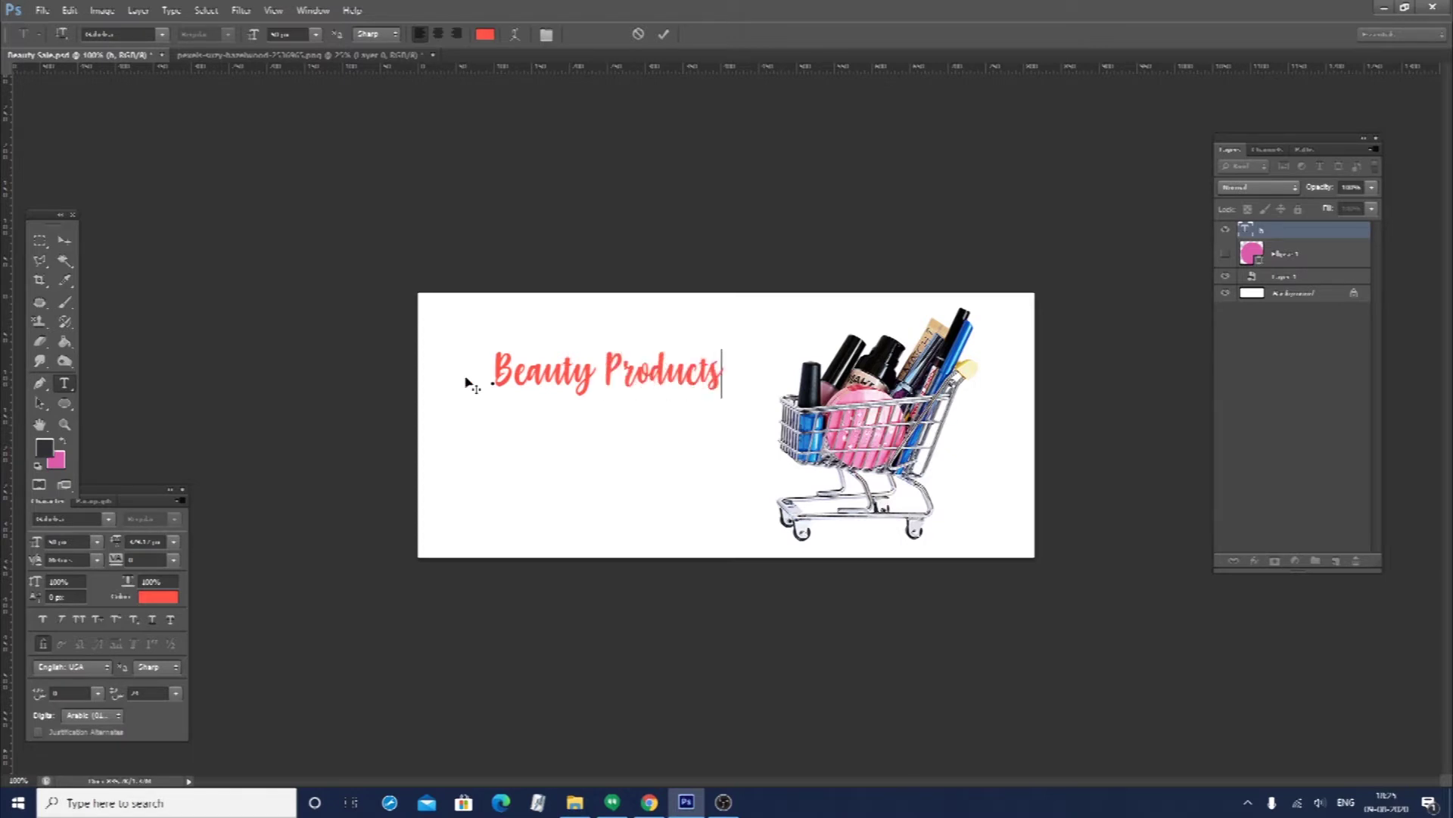
Set Beauty Products to 44 px, commit it, and move it to the upper left
left_click_drag(486, 364, 831, 362)
left_click(300, 33)
scroll(300, 33, "down", 8)
scroll(300, 32, "up", 1)
scroll(300, 32, "up", 1)
left_click(664, 34)
left_click(68, 240)
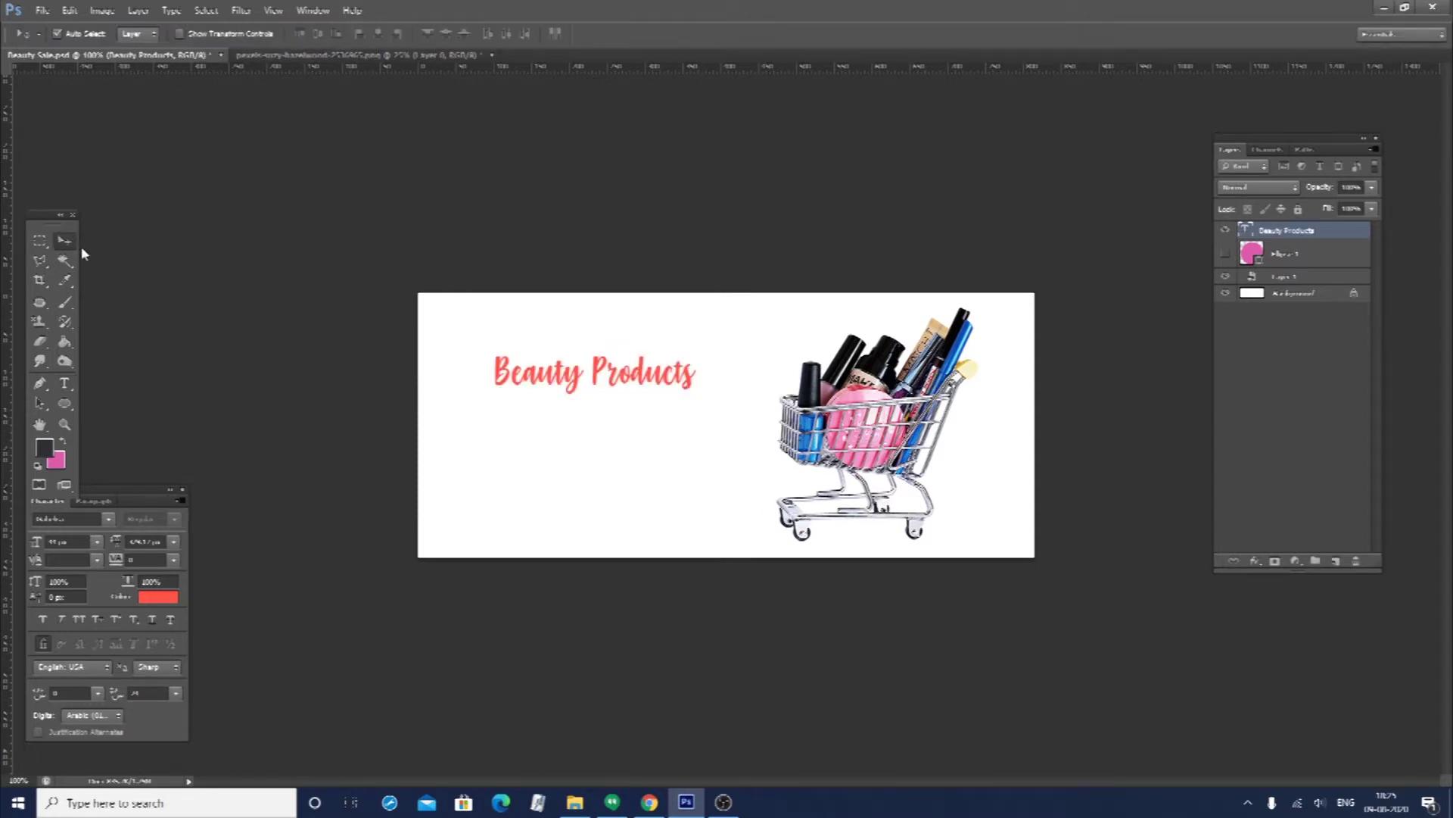
left_click_drag(534, 380, 494, 348)
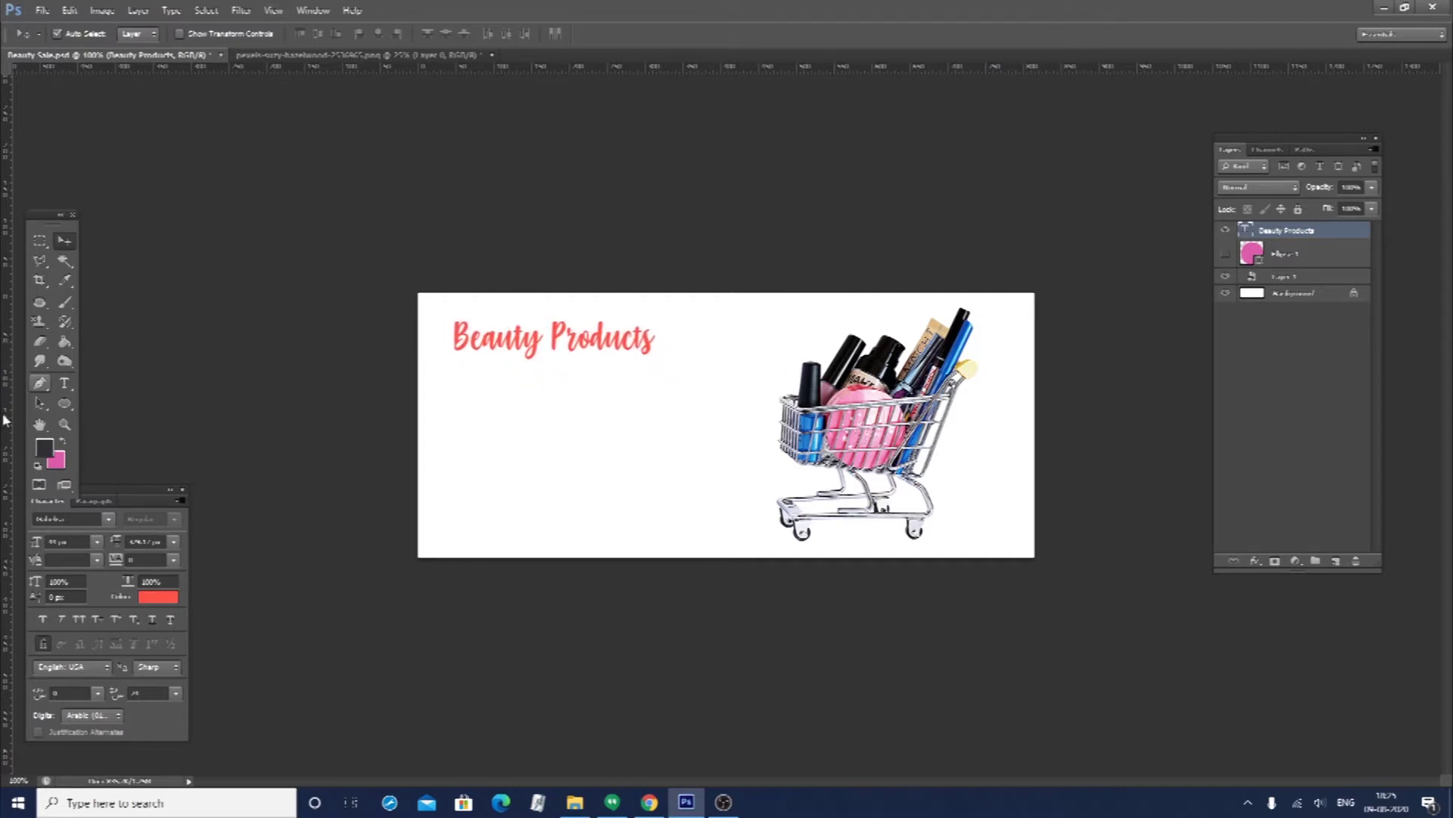
Add the text Half Prics in Montserrat, all caps and extra bold
left_click(65, 383)
left_click(573, 411)
type("Half Prics")
left_click_drag(695, 409, 418, 410)
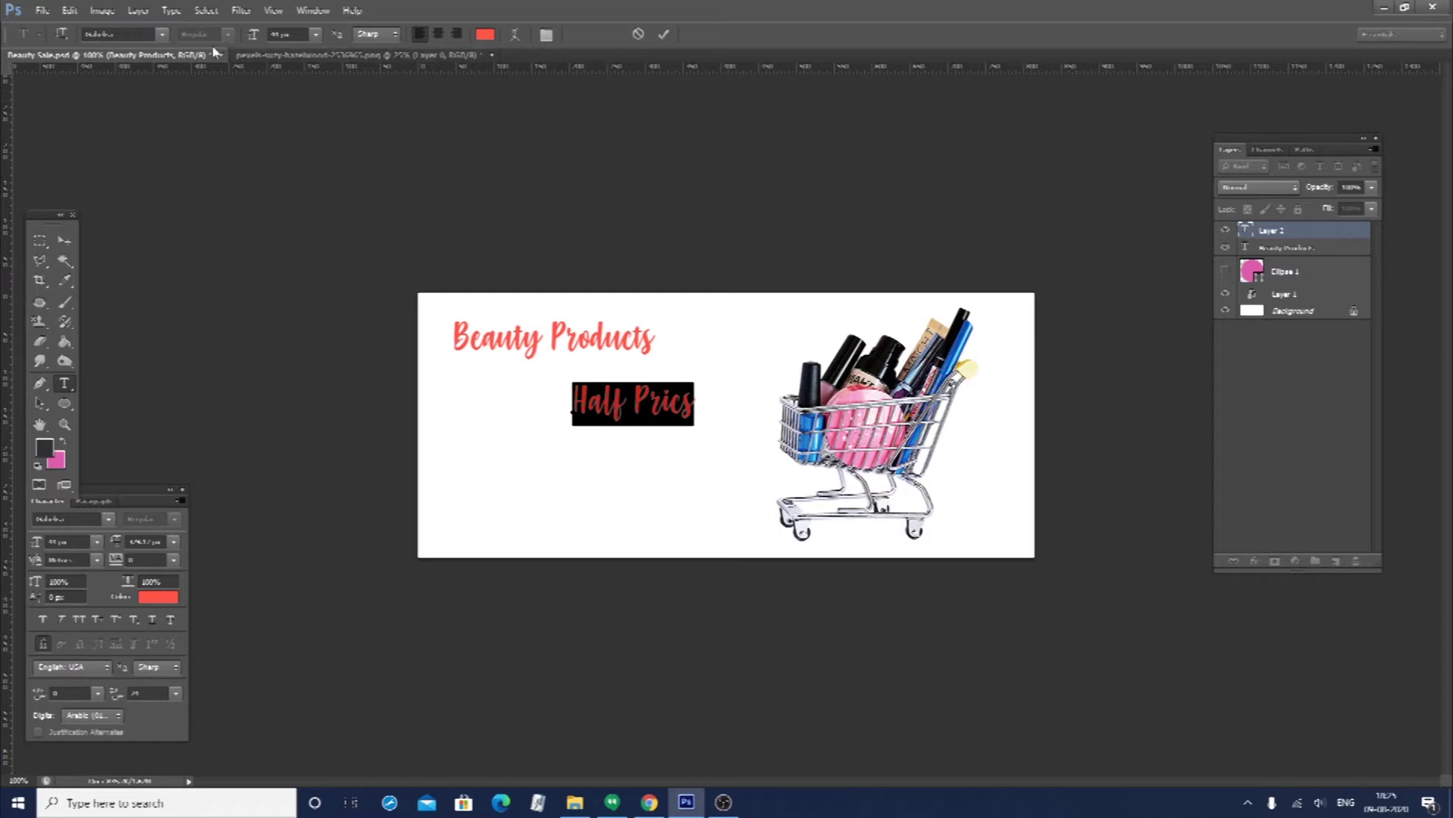
left_click(125, 31)
type("Montserrat")
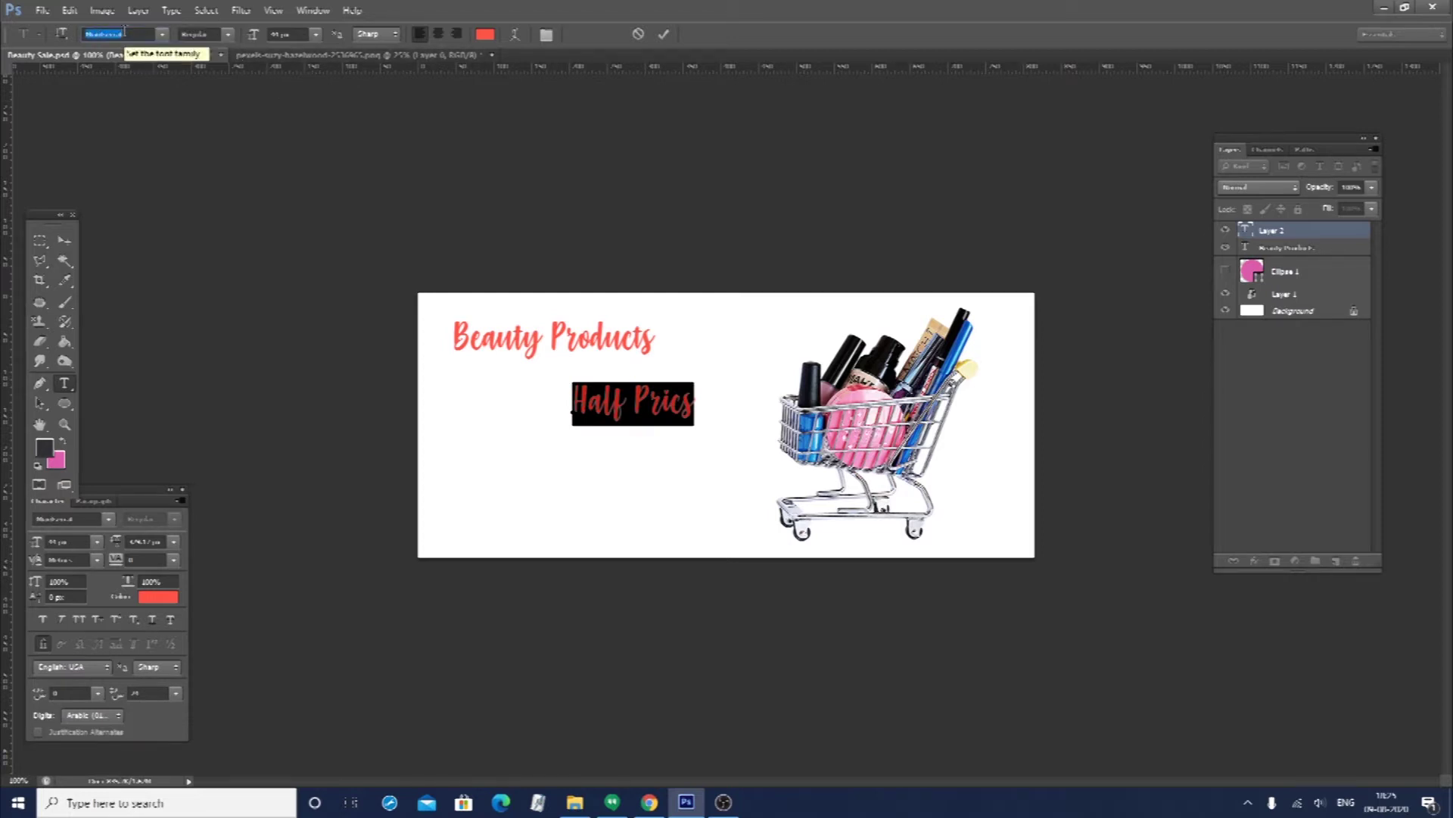
key("Return")
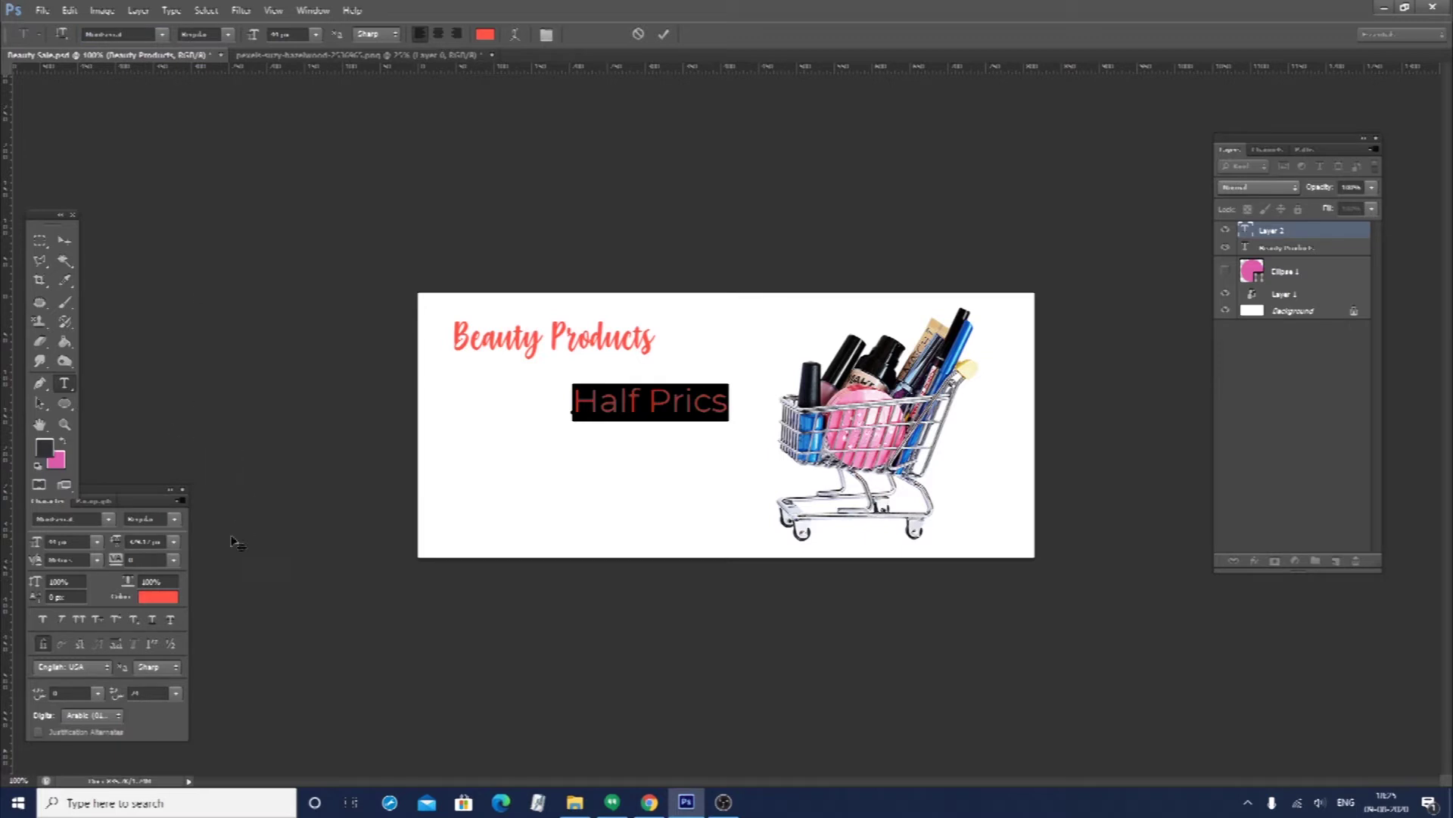
left_click(79, 619)
left_click(227, 35)
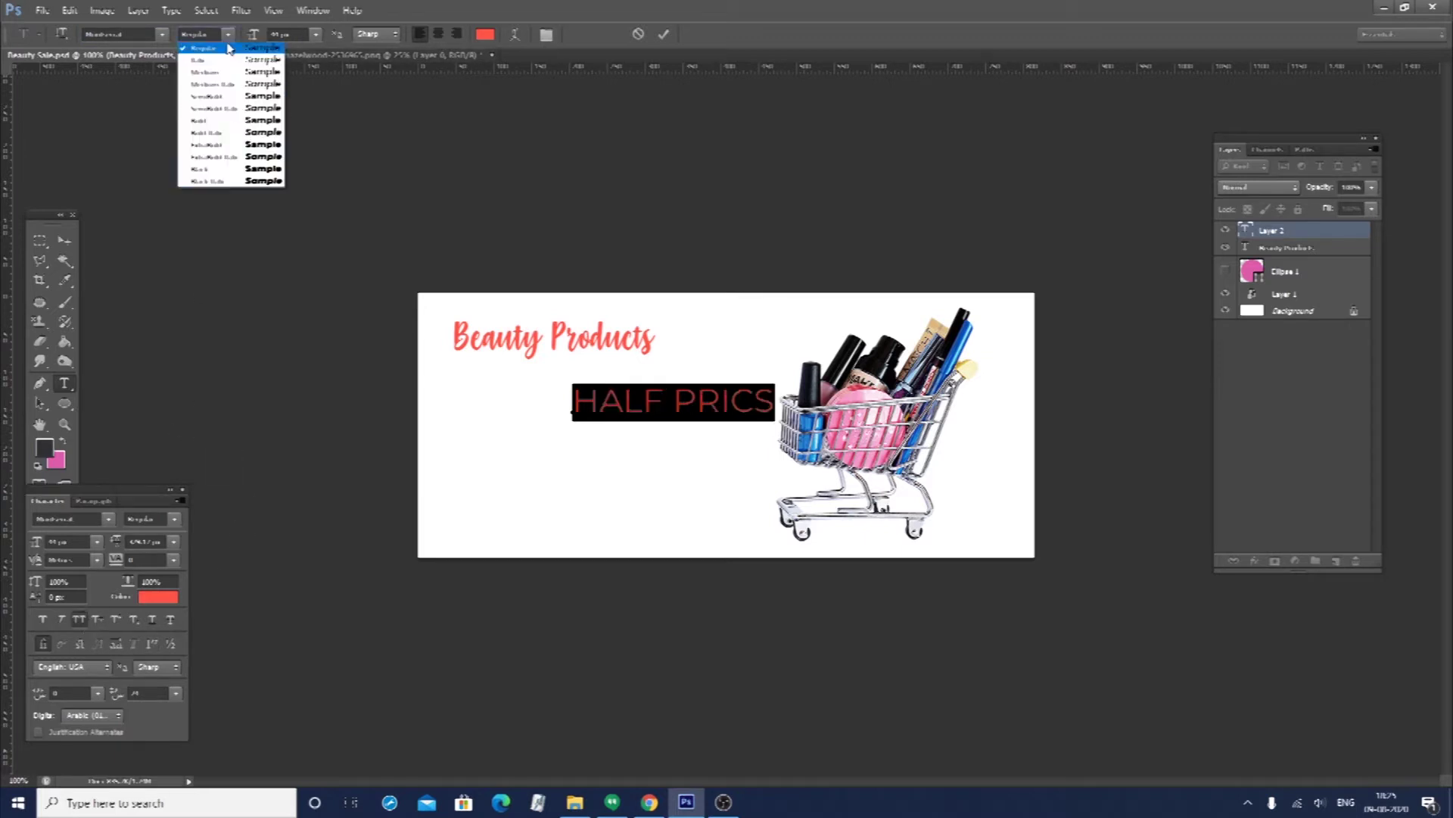
left_click(210, 227)
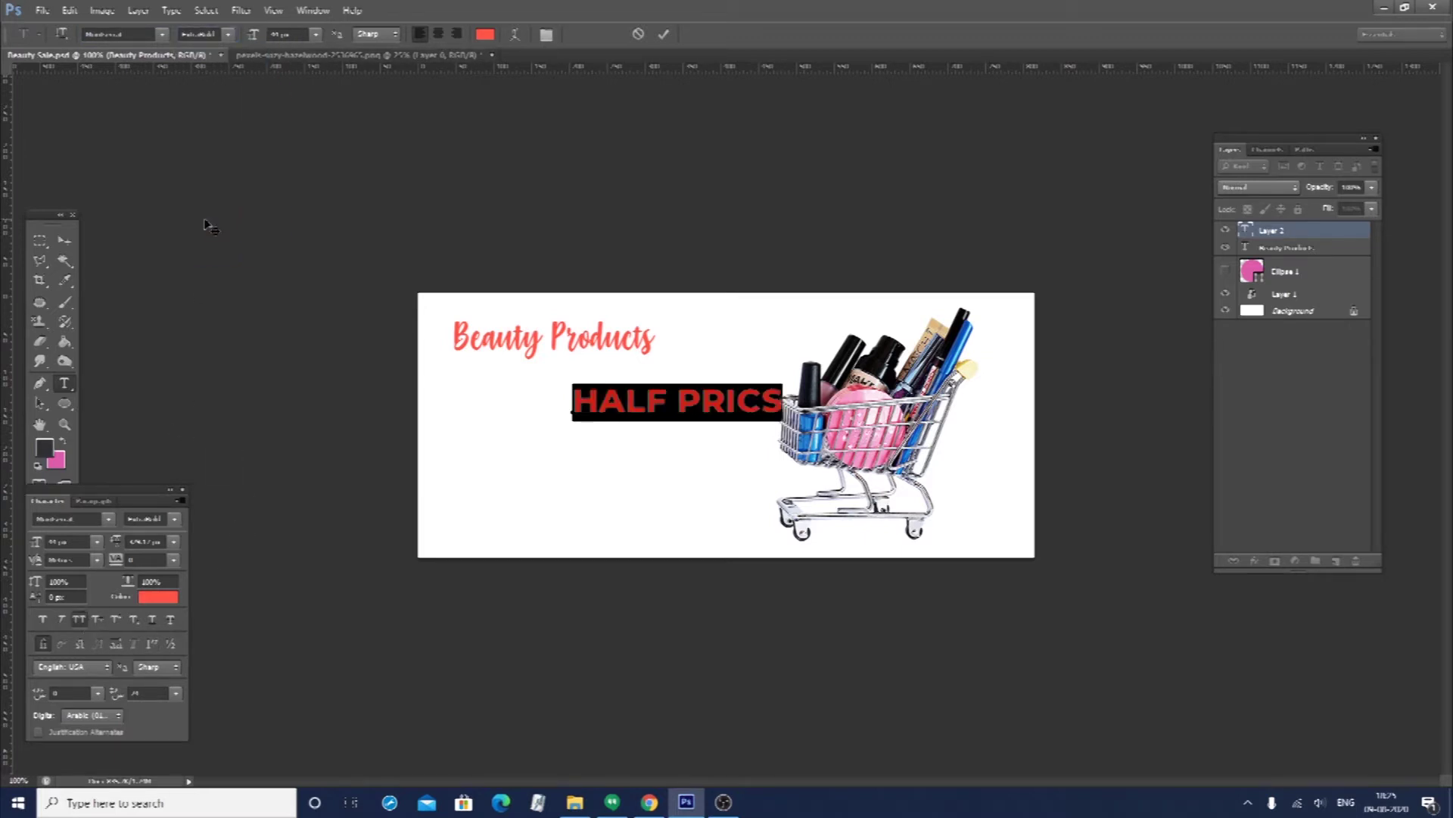
Switch the headline to Oswald Bold and move it under Beauty Products
left_click(141, 34)
type("Oswald")
key("Return")
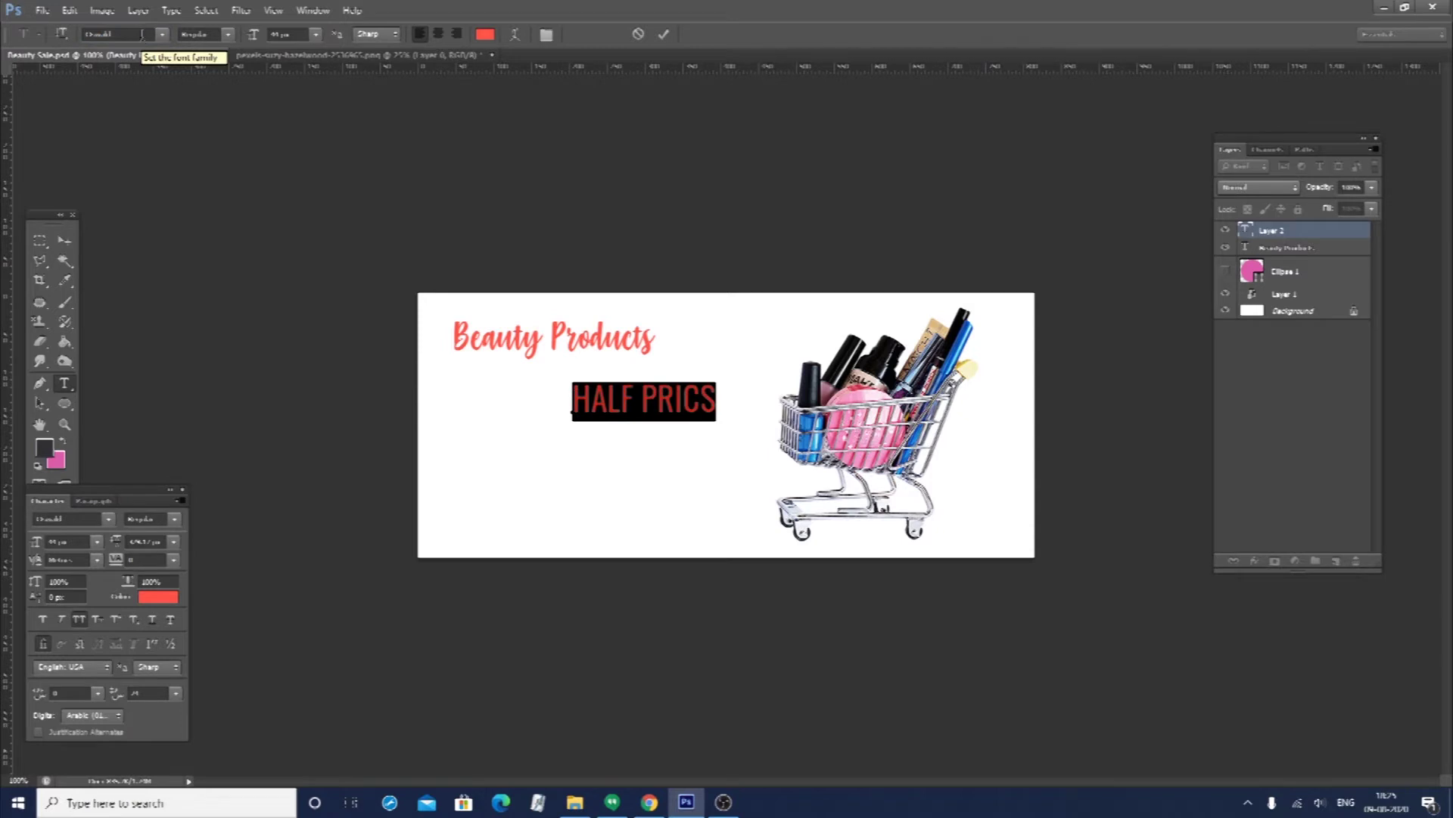
left_click(228, 35)
left_click(209, 112)
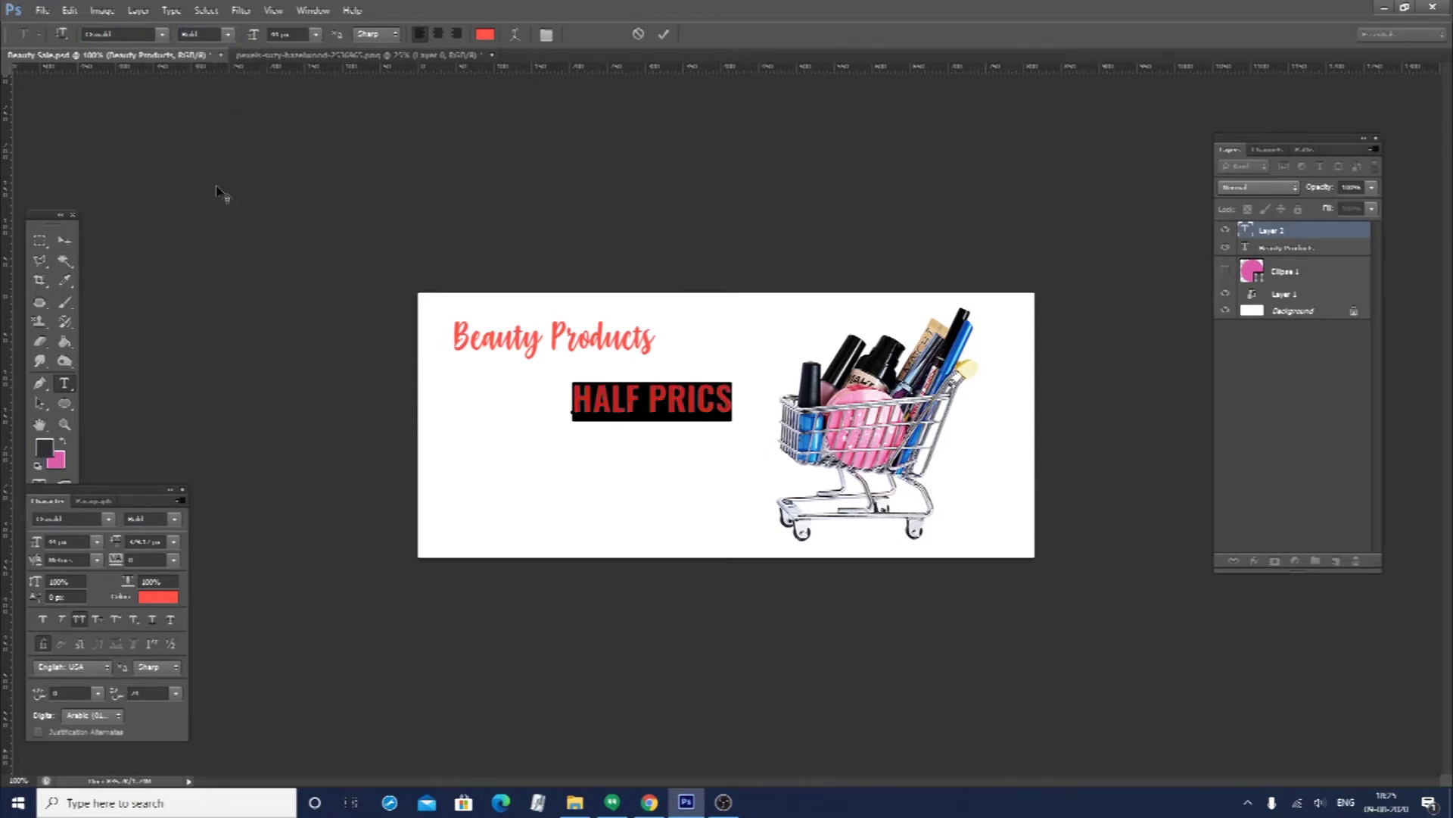
left_click(64, 240)
left_click_drag(639, 395, 521, 383)
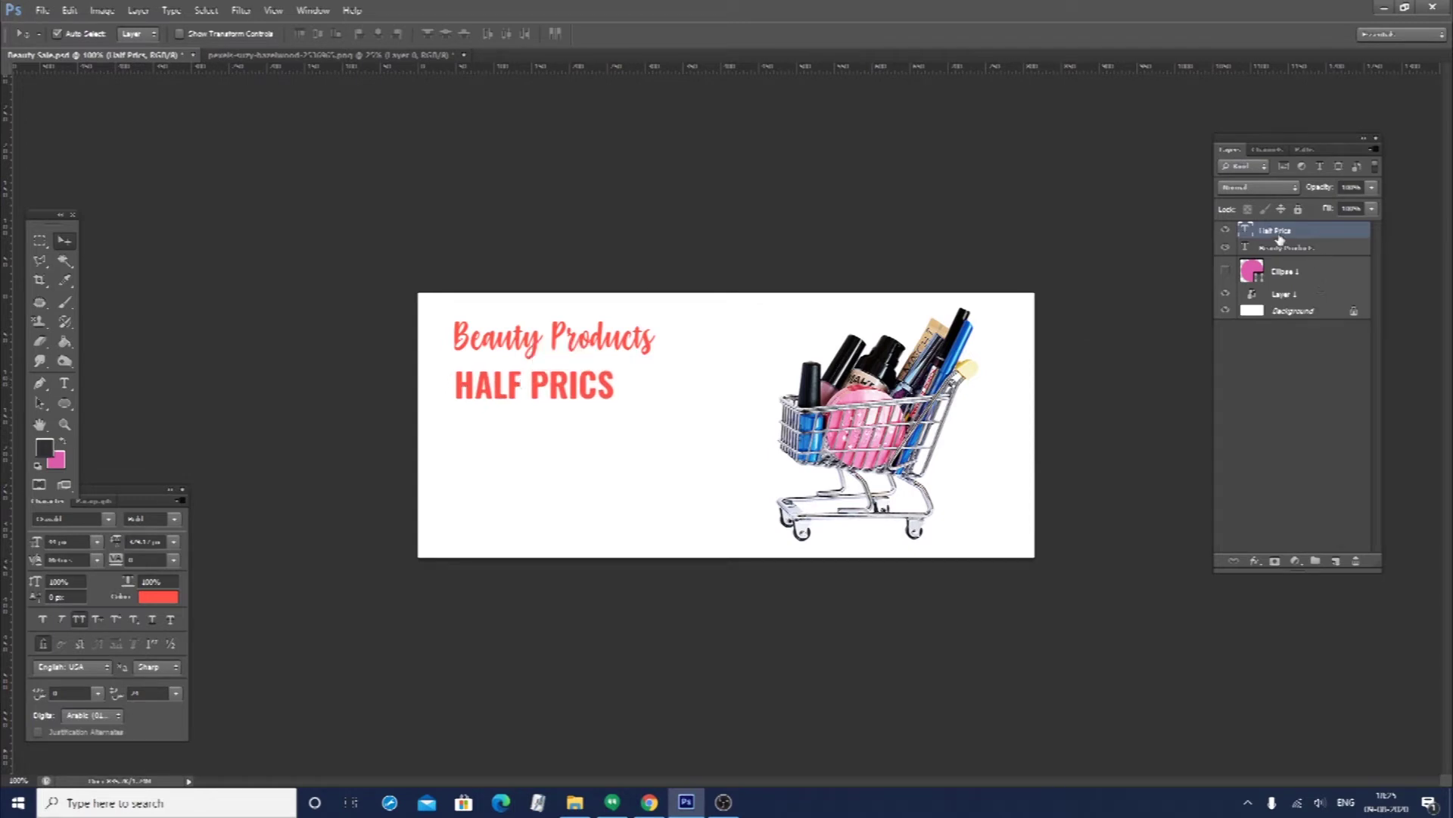
Change the headline to BigNoodleTitling at a larger size and nudge it lower
double_click(1246, 232)
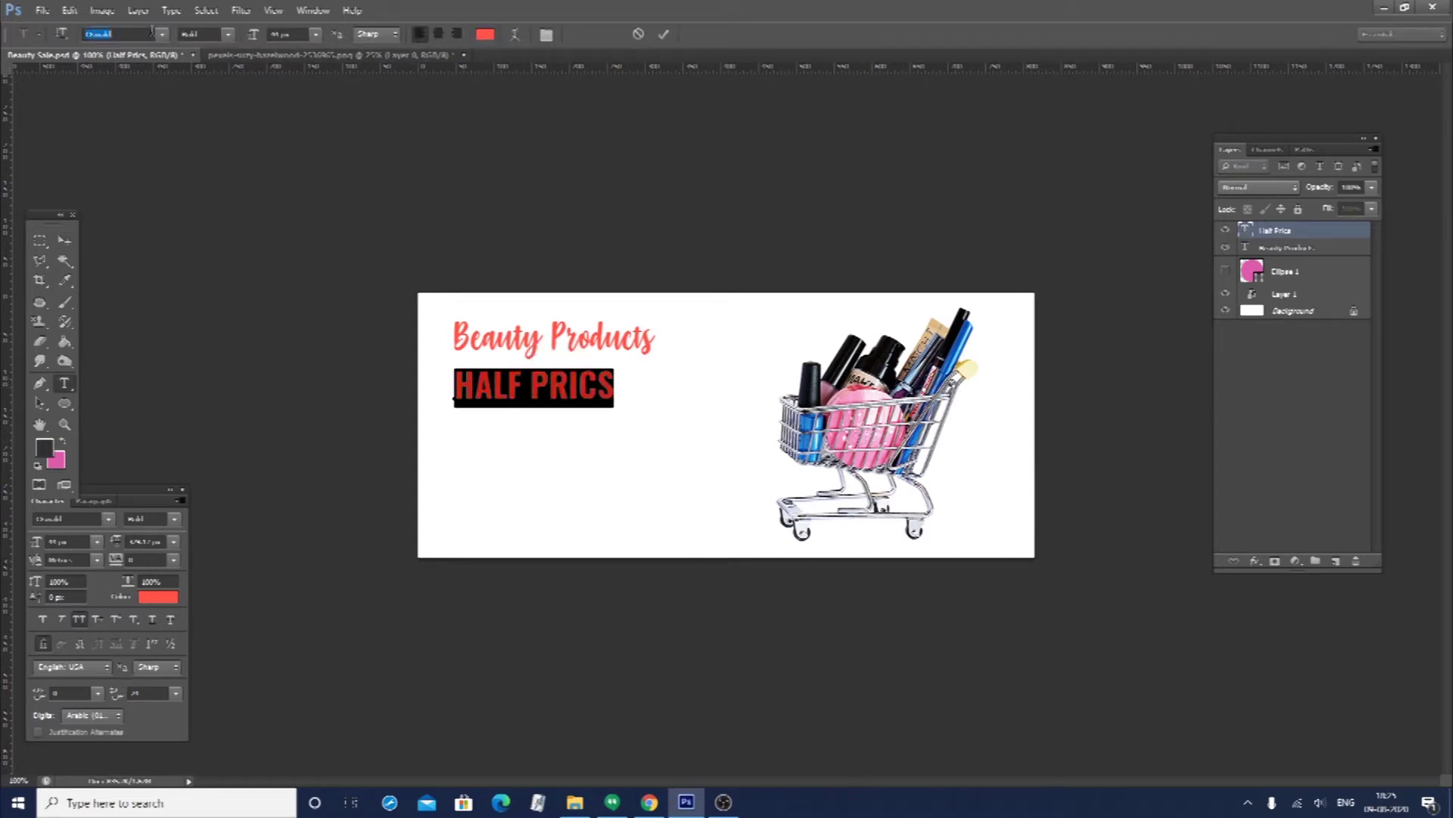
type("Big Shoulders D")
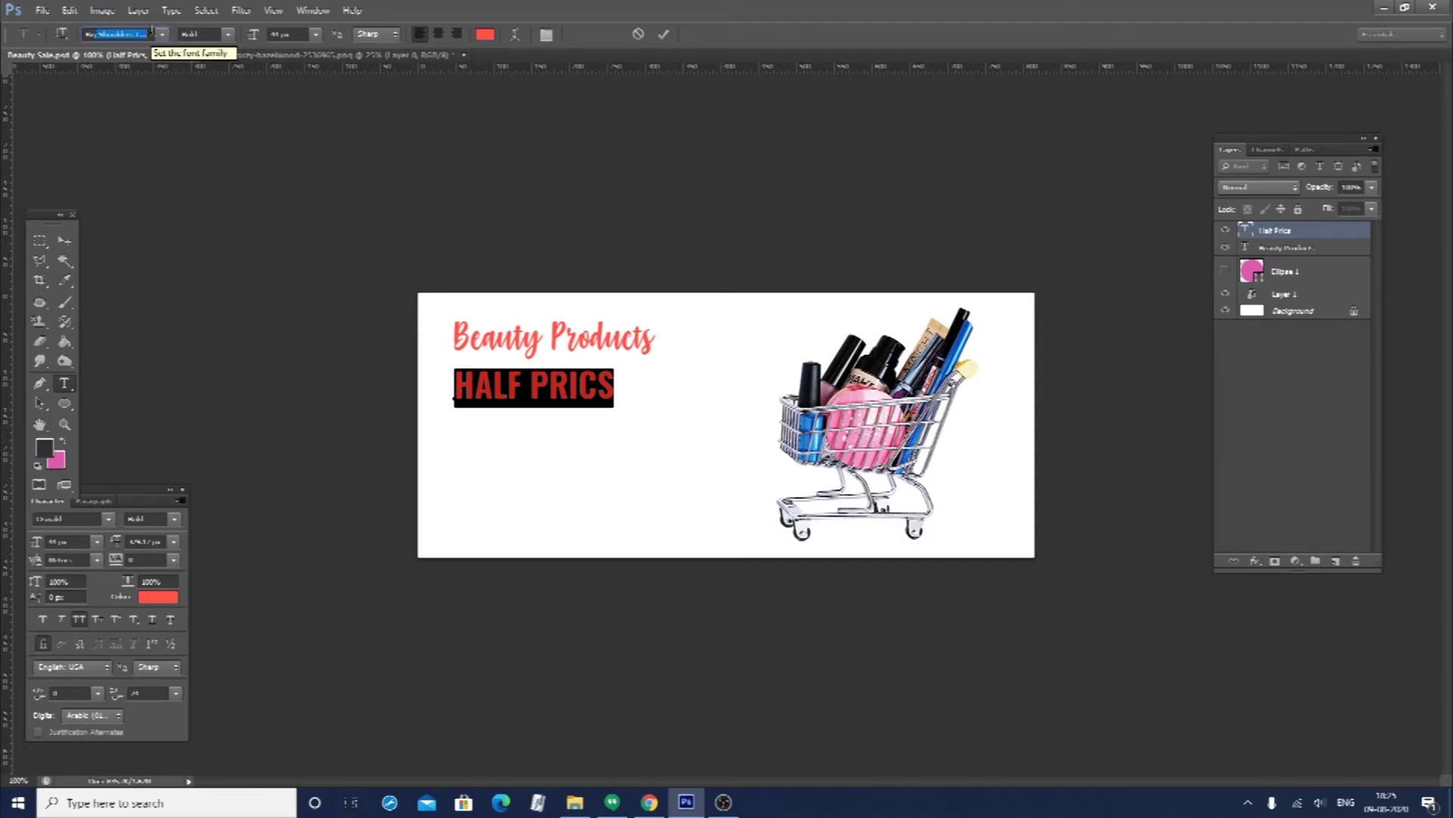
key("Down")
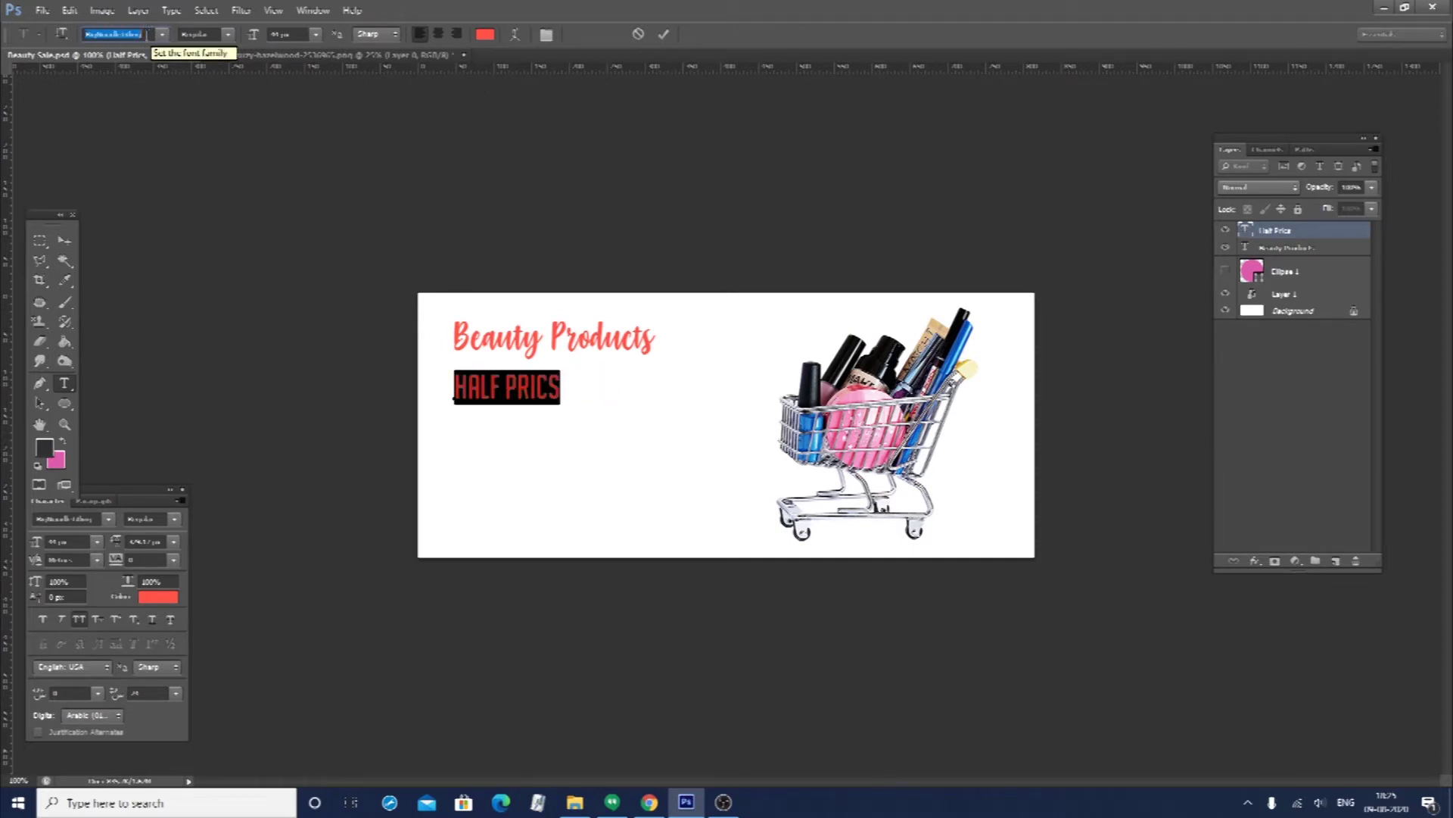
left_click(278, 35)
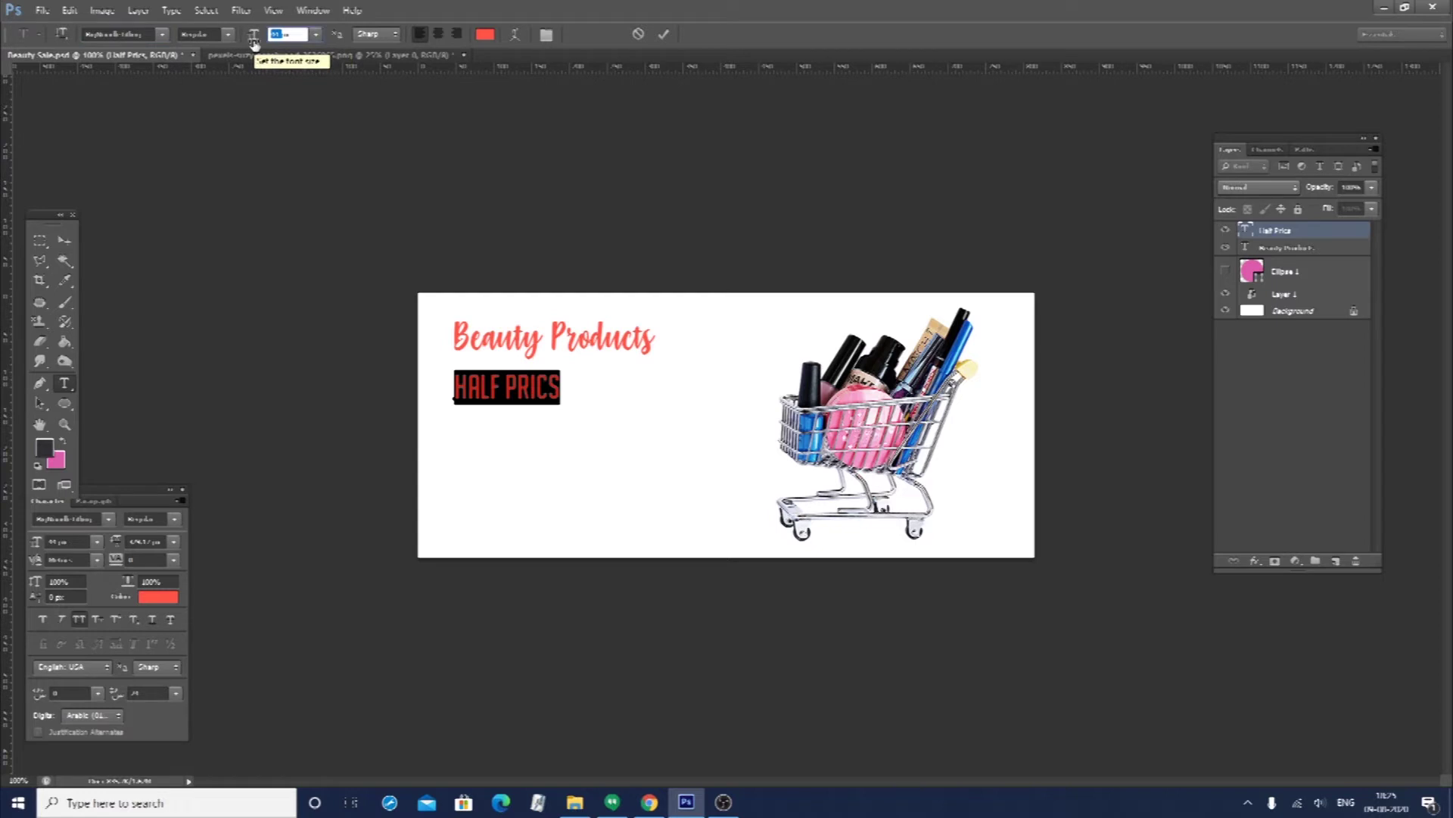
type("60")
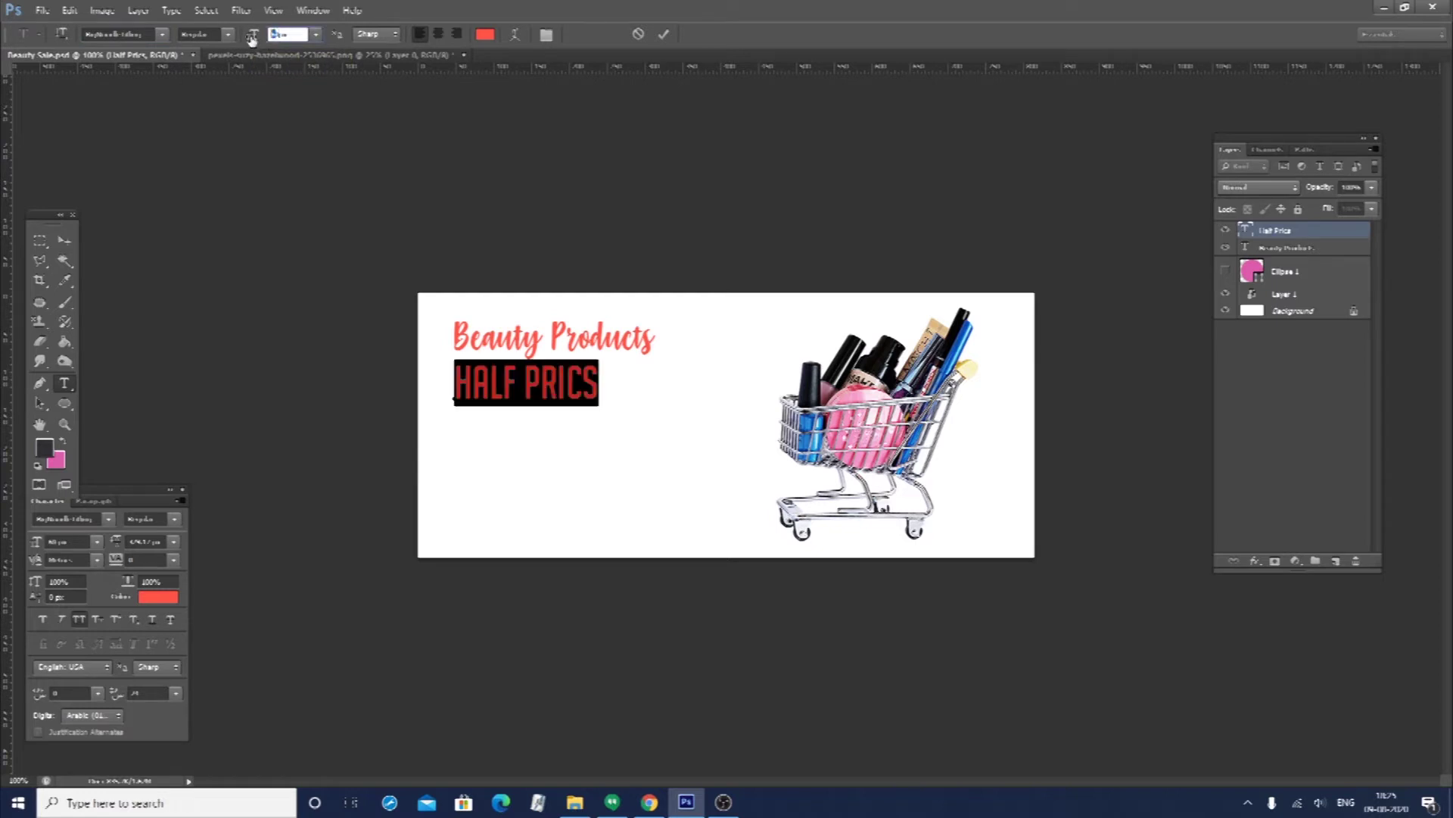
type("8")
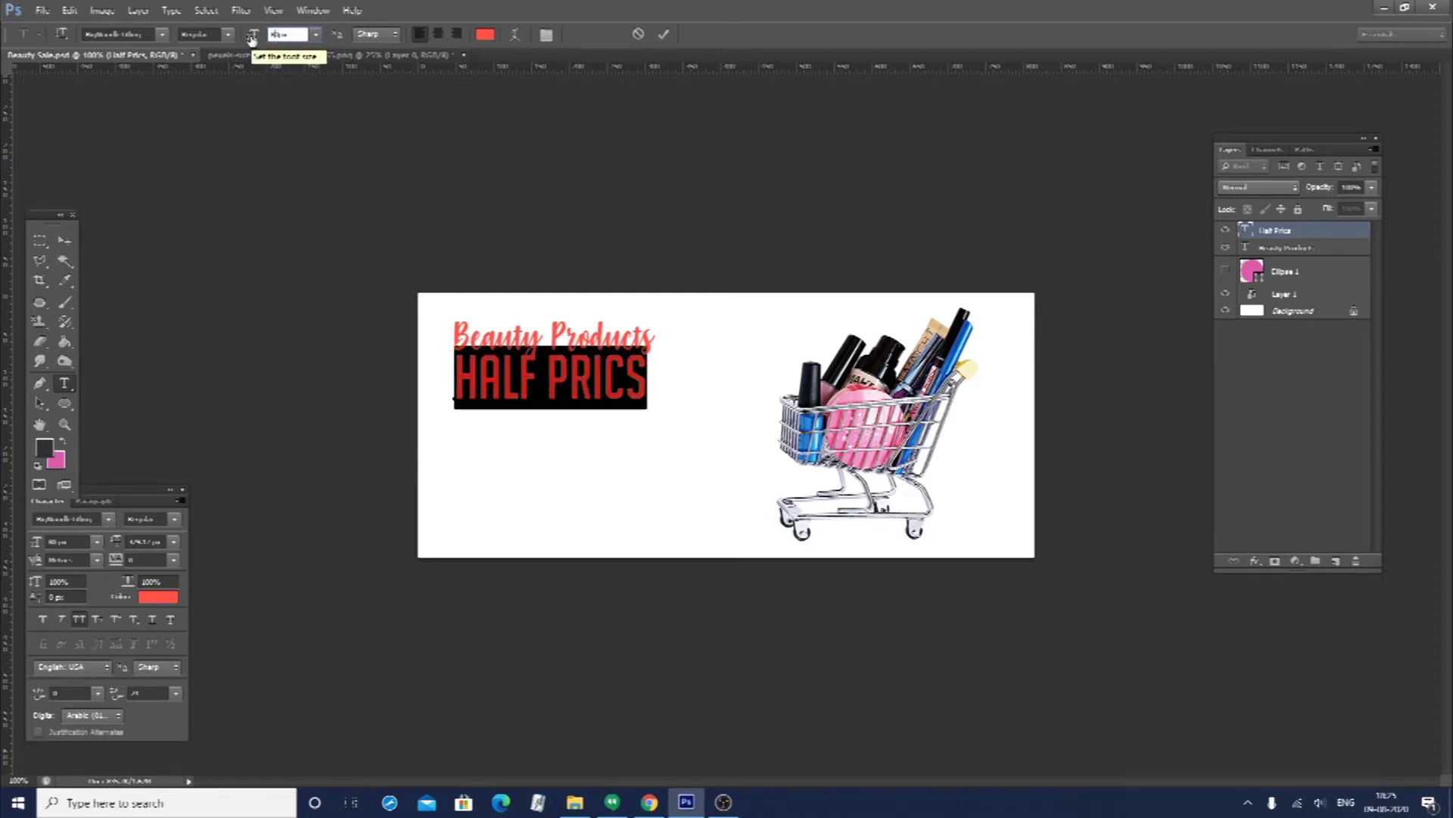
key("Return")
key("ctrl+Return")
key("v")
left_click_drag(563, 369, 563, 386)
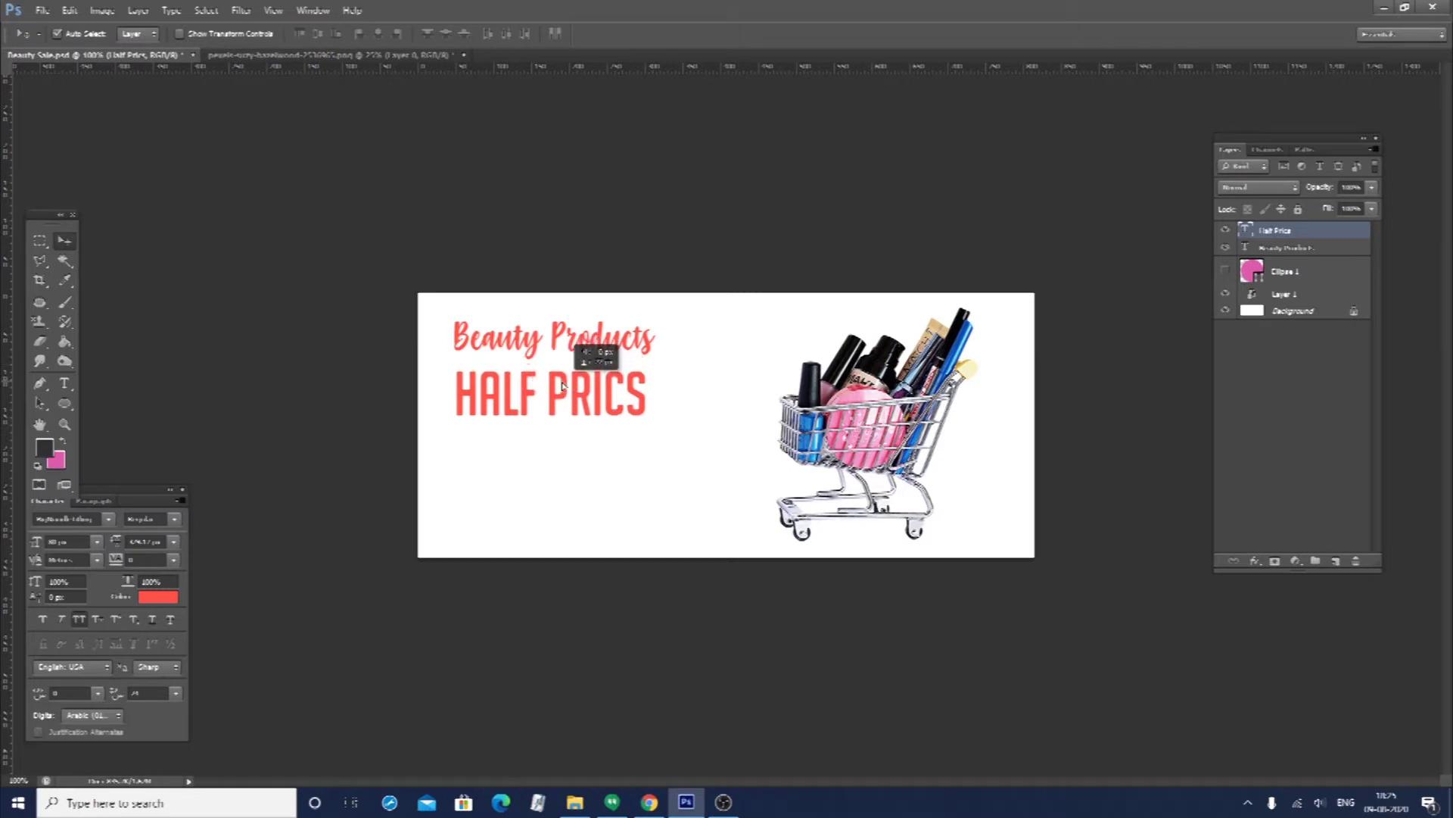
Apply Faux Bold to the headline
double_click(1246, 231)
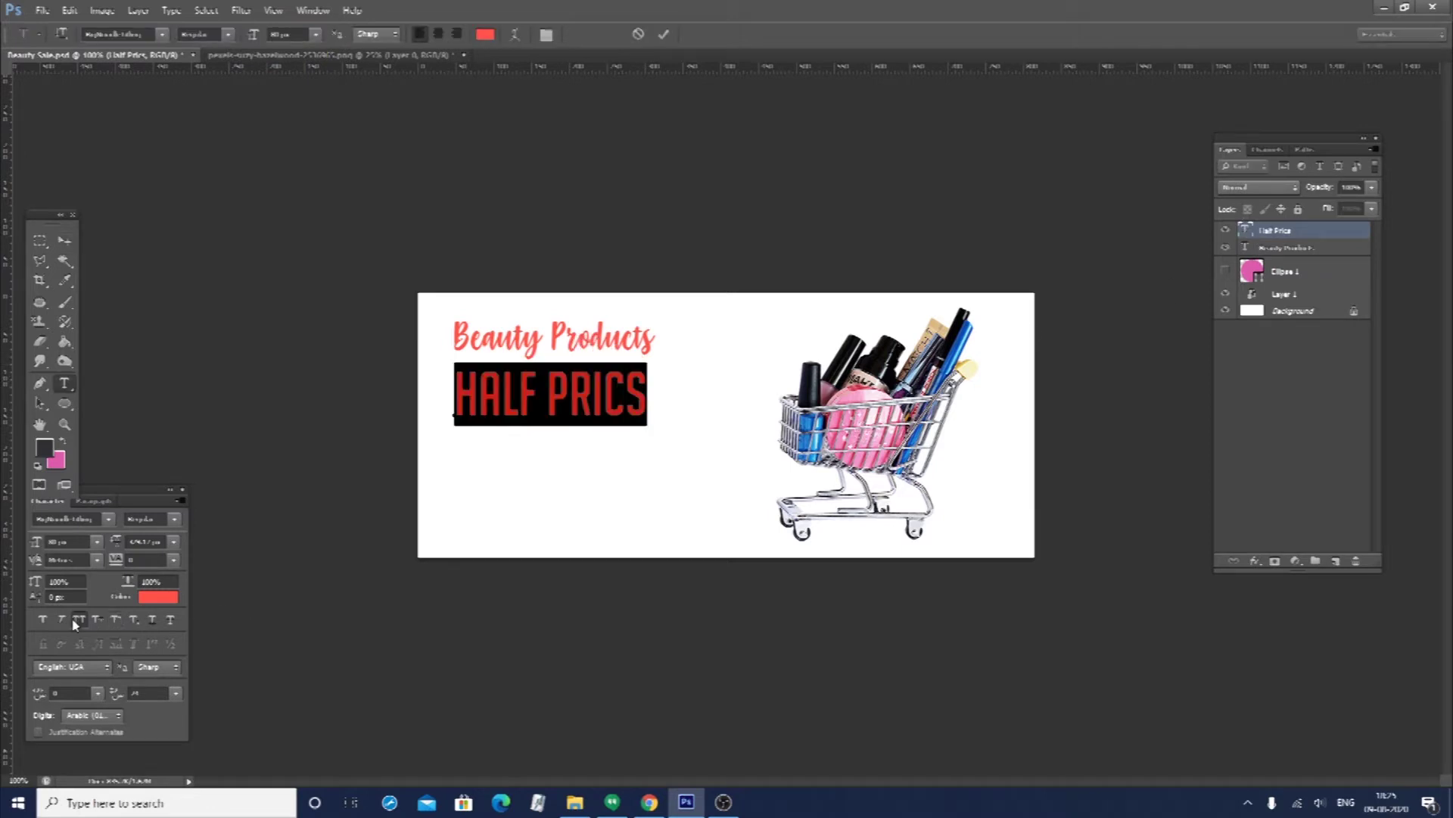
left_click(43, 620)
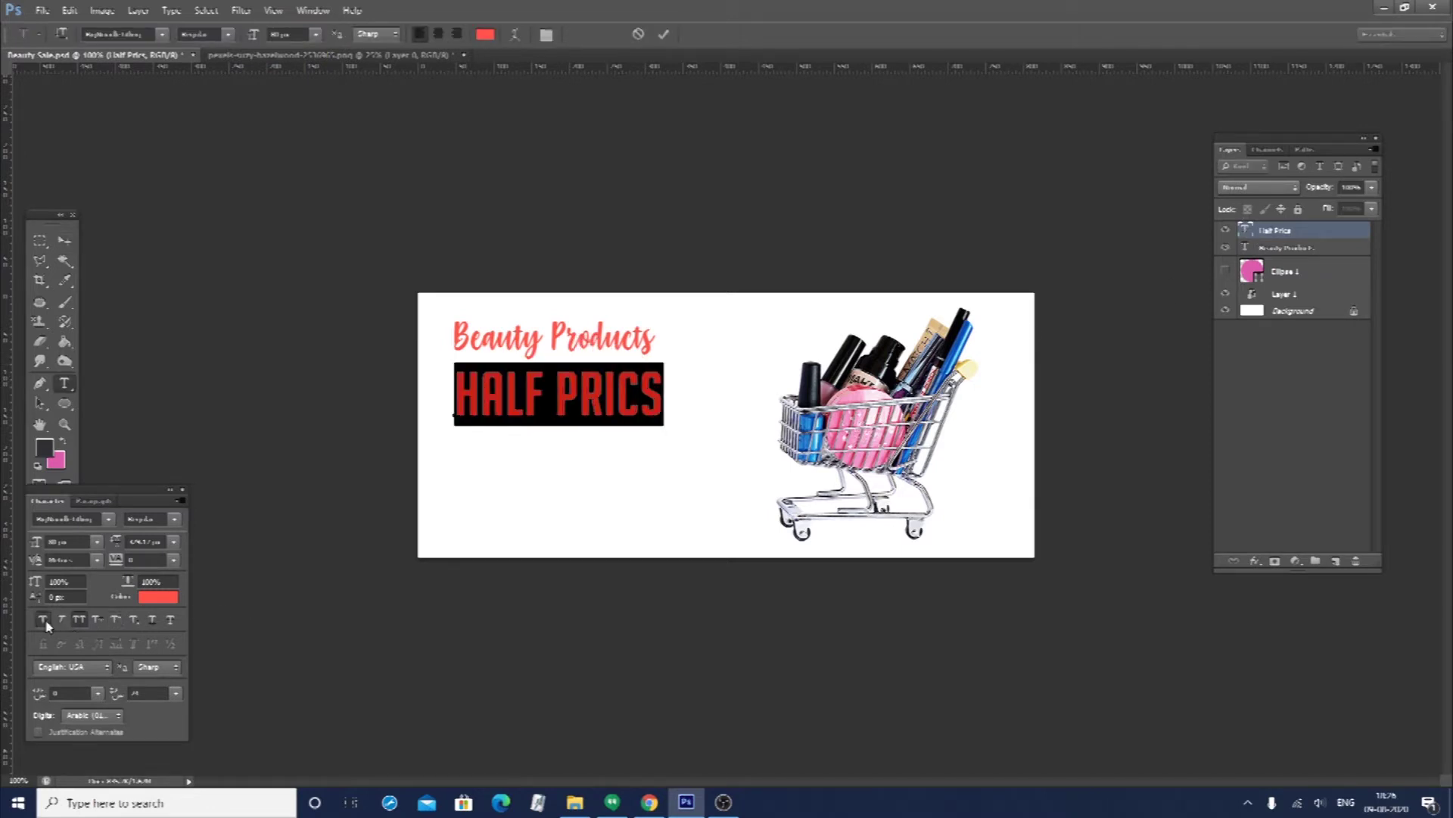
key("ctrl+Return")
key("v")
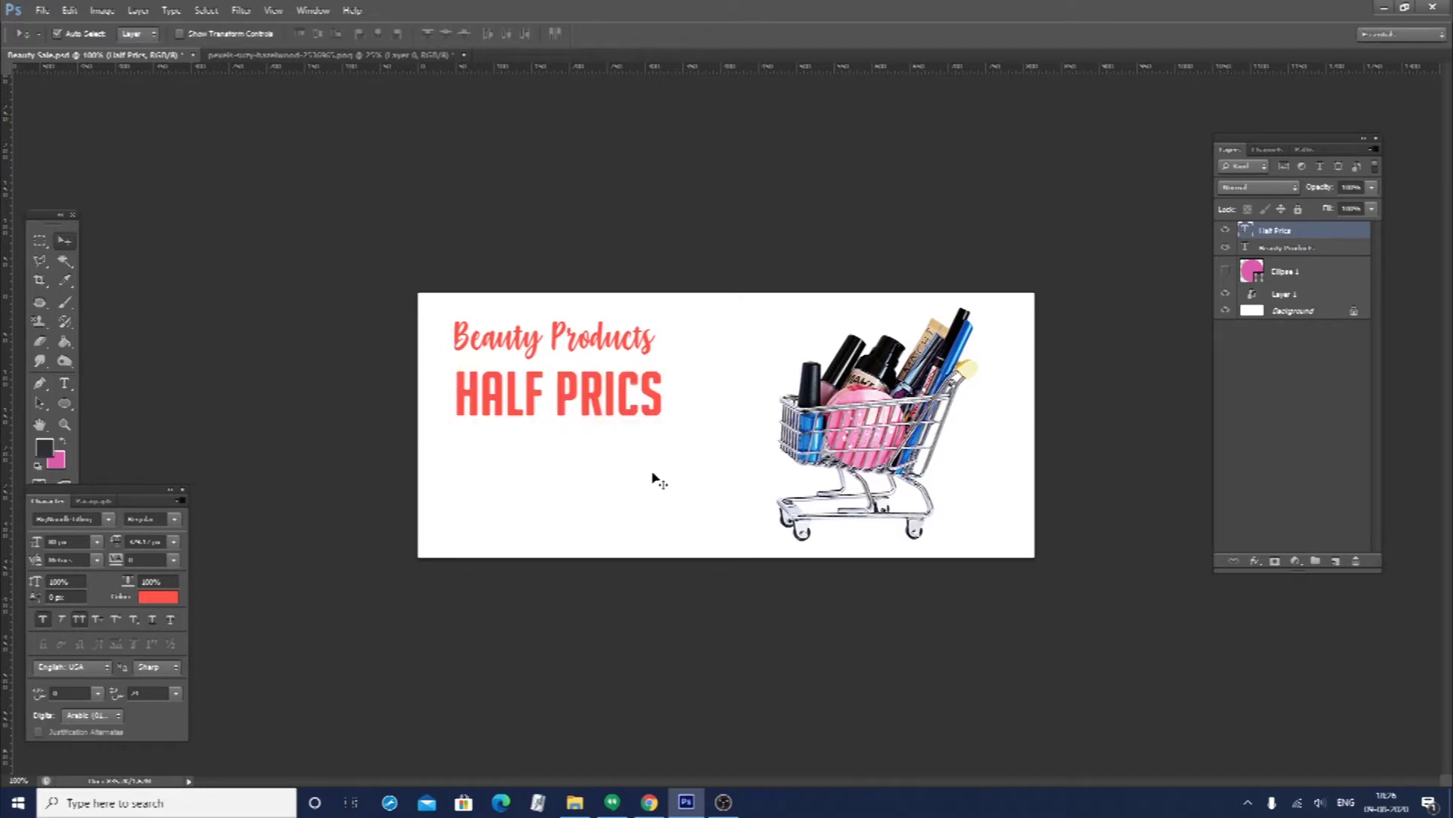
Correct the headline typo so it reads HALF PRICE
double_click(1248, 231)
left_click(660, 406)
key("BackSpace")
type("E")
key("ctrl+Return")
key("v")
Save the banner and nudge HALF PRICE slightly up and left
key("ctrl+s")
left_click_drag(629, 387, 627, 384)
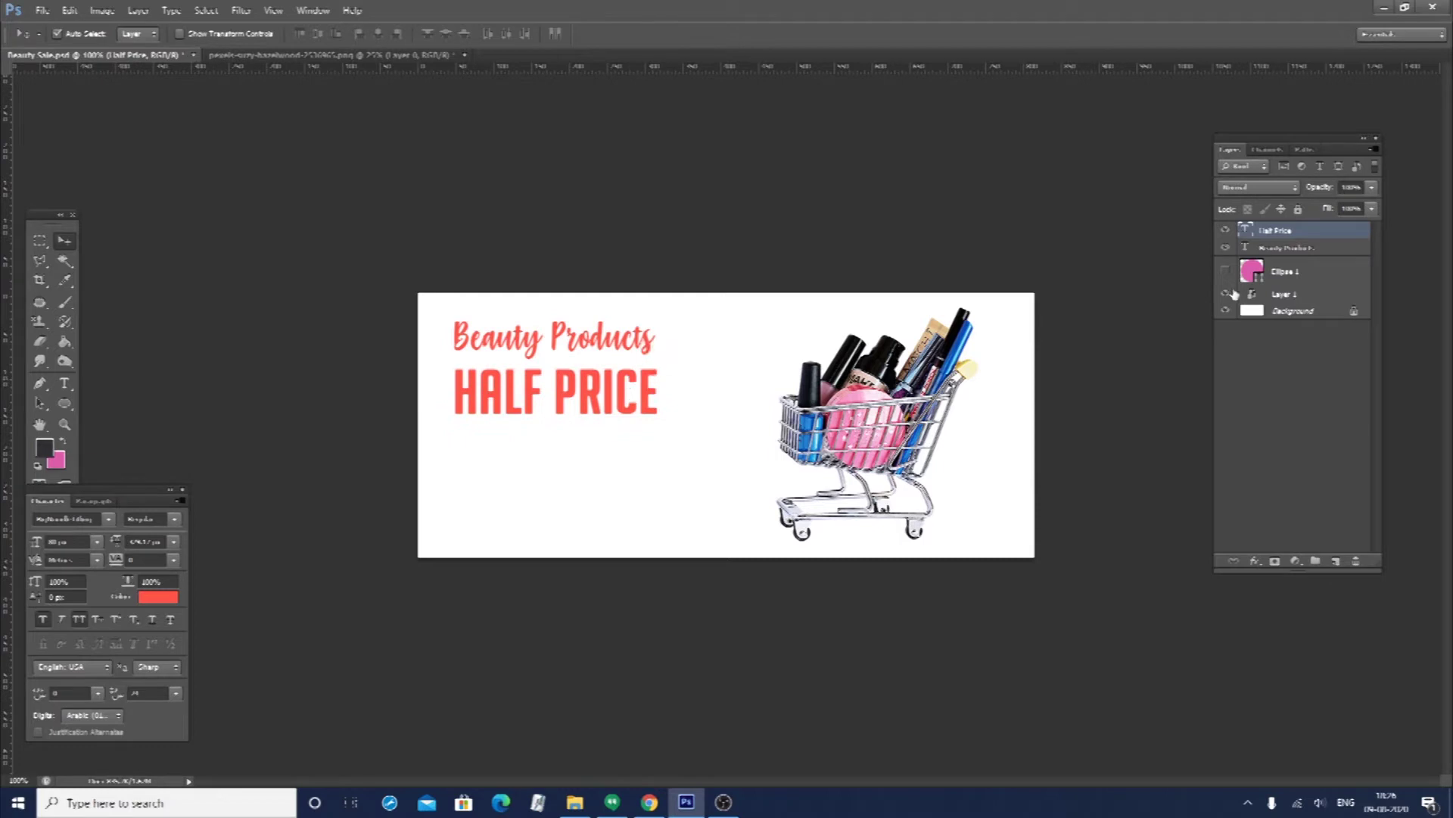
double_click(1244, 235)
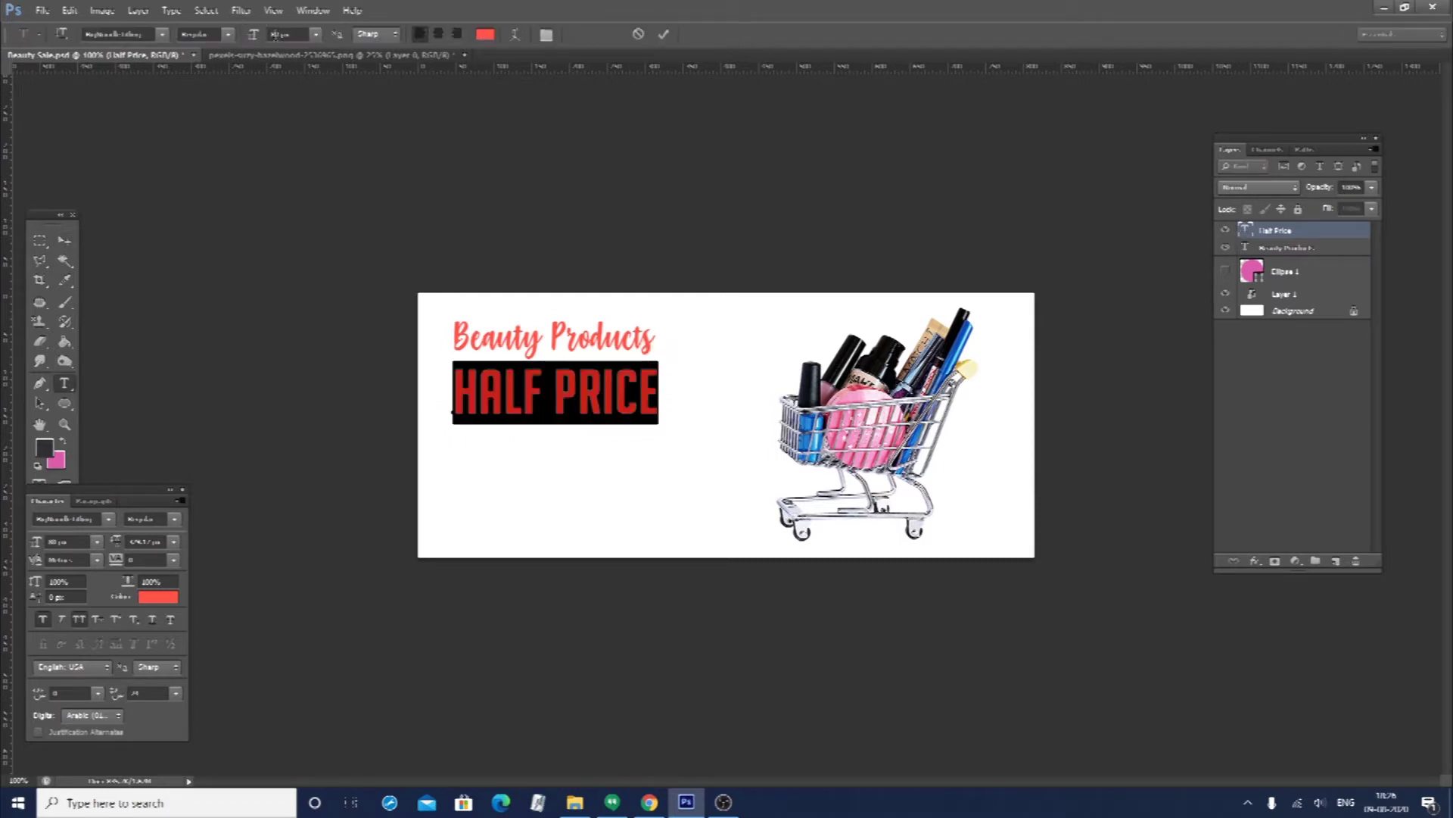
key("ctrl+Return")
Recolour the HALF PRICE text white
key("v")
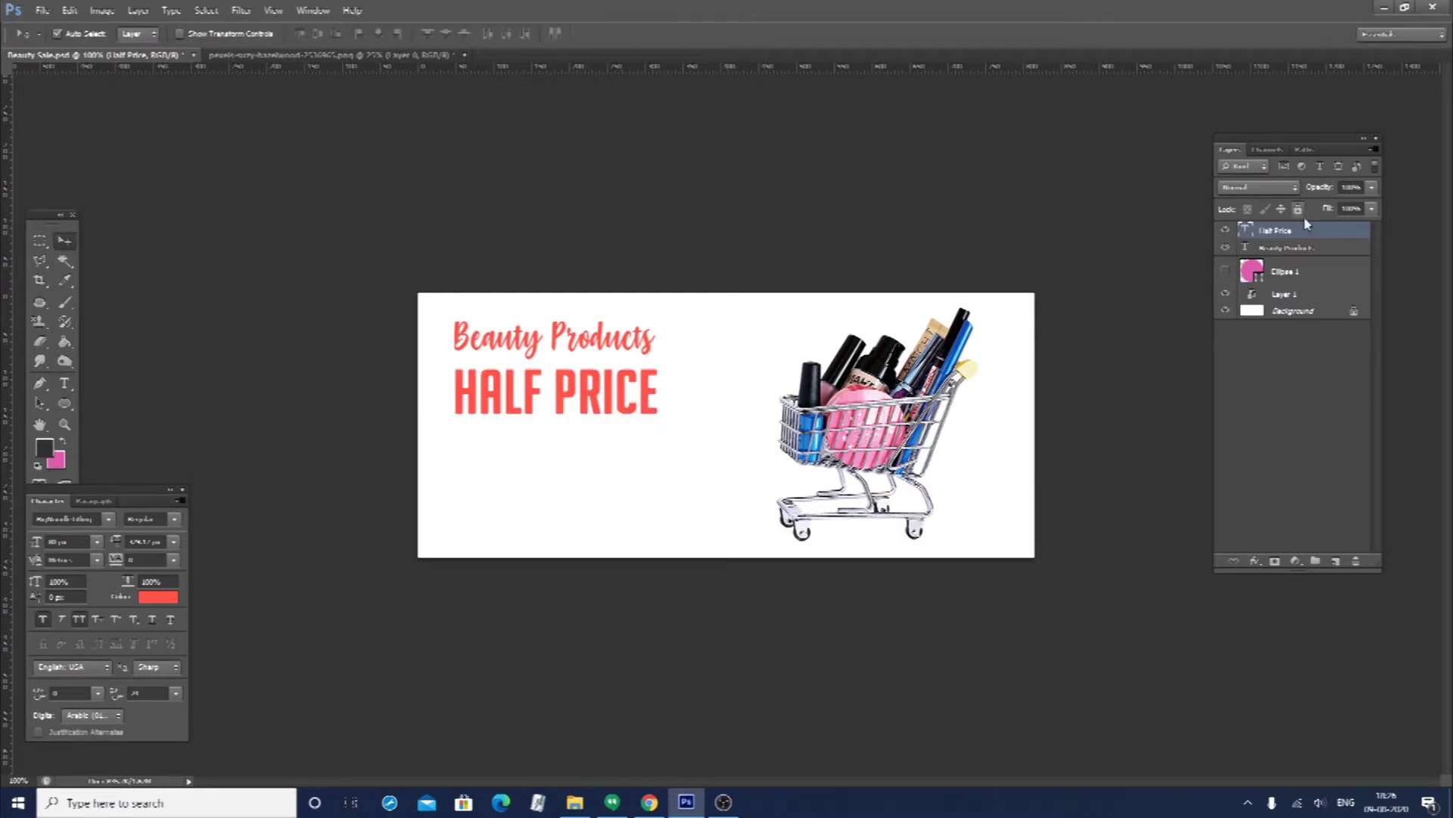
left_click(1225, 270)
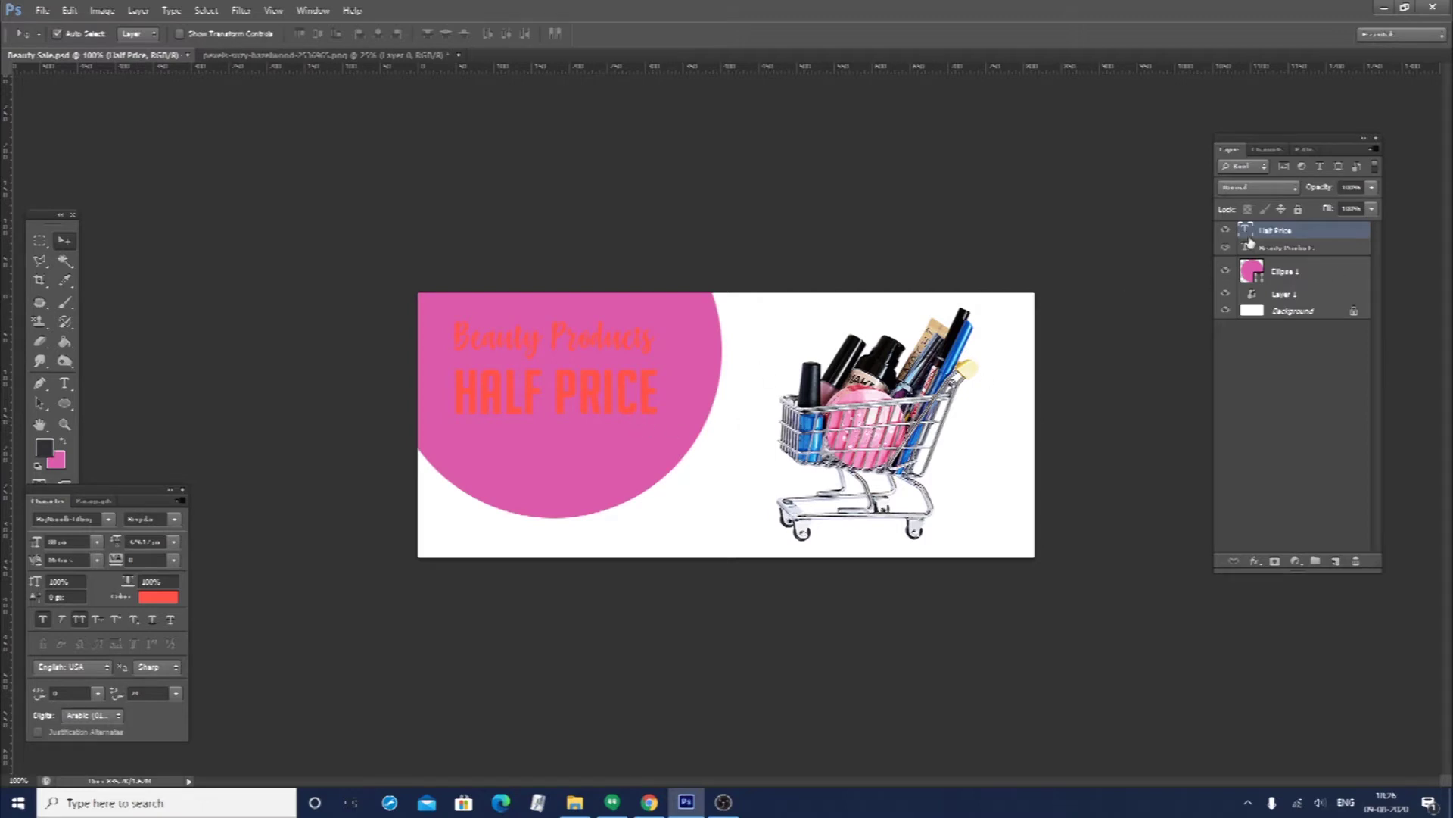
double_click(1246, 230)
left_click(487, 34)
left_click(719, 480)
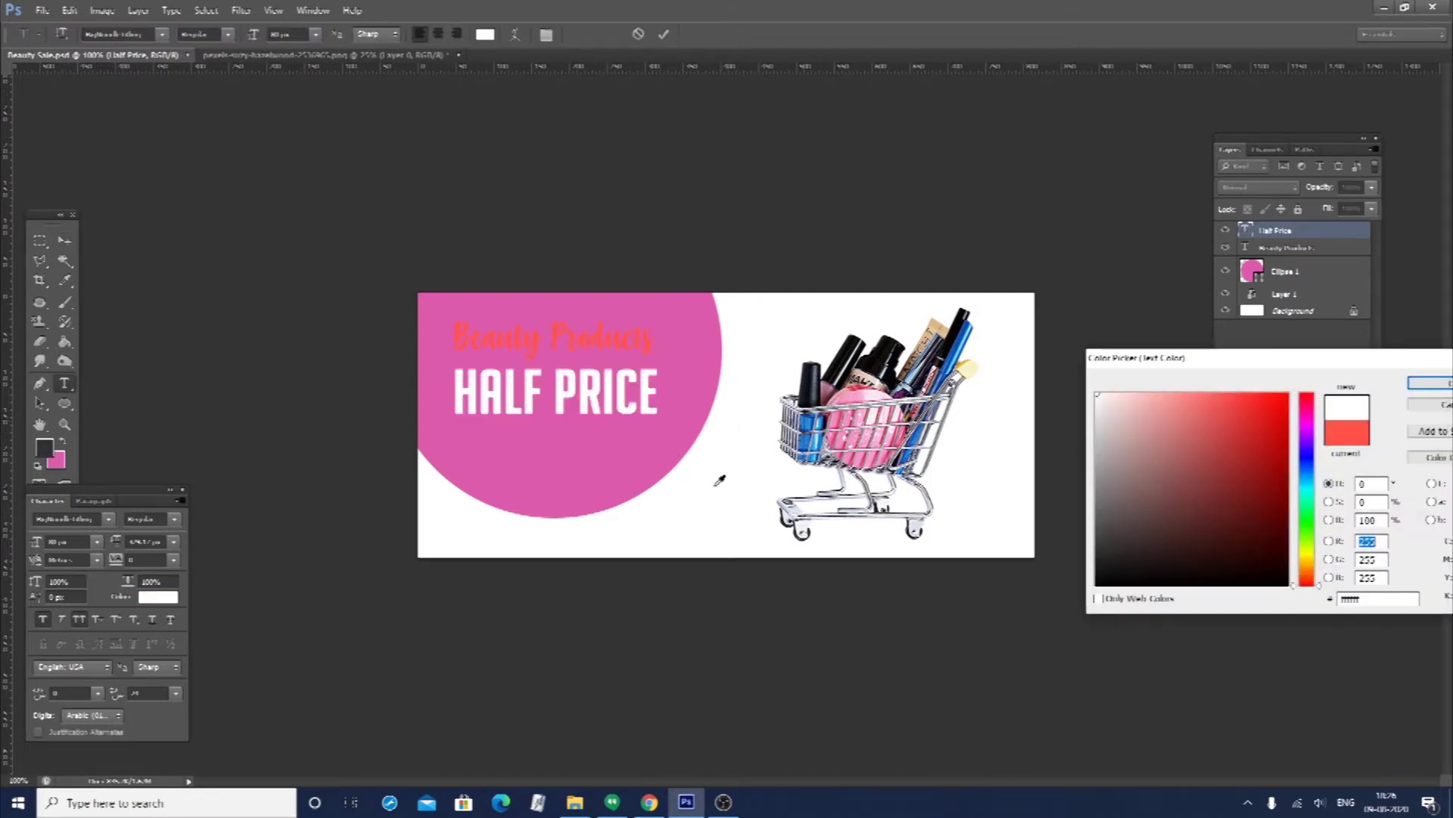
key("Return")
key("ctrl+Return")
Make the Beauty Products title white
key("v")
left_click(572, 342)
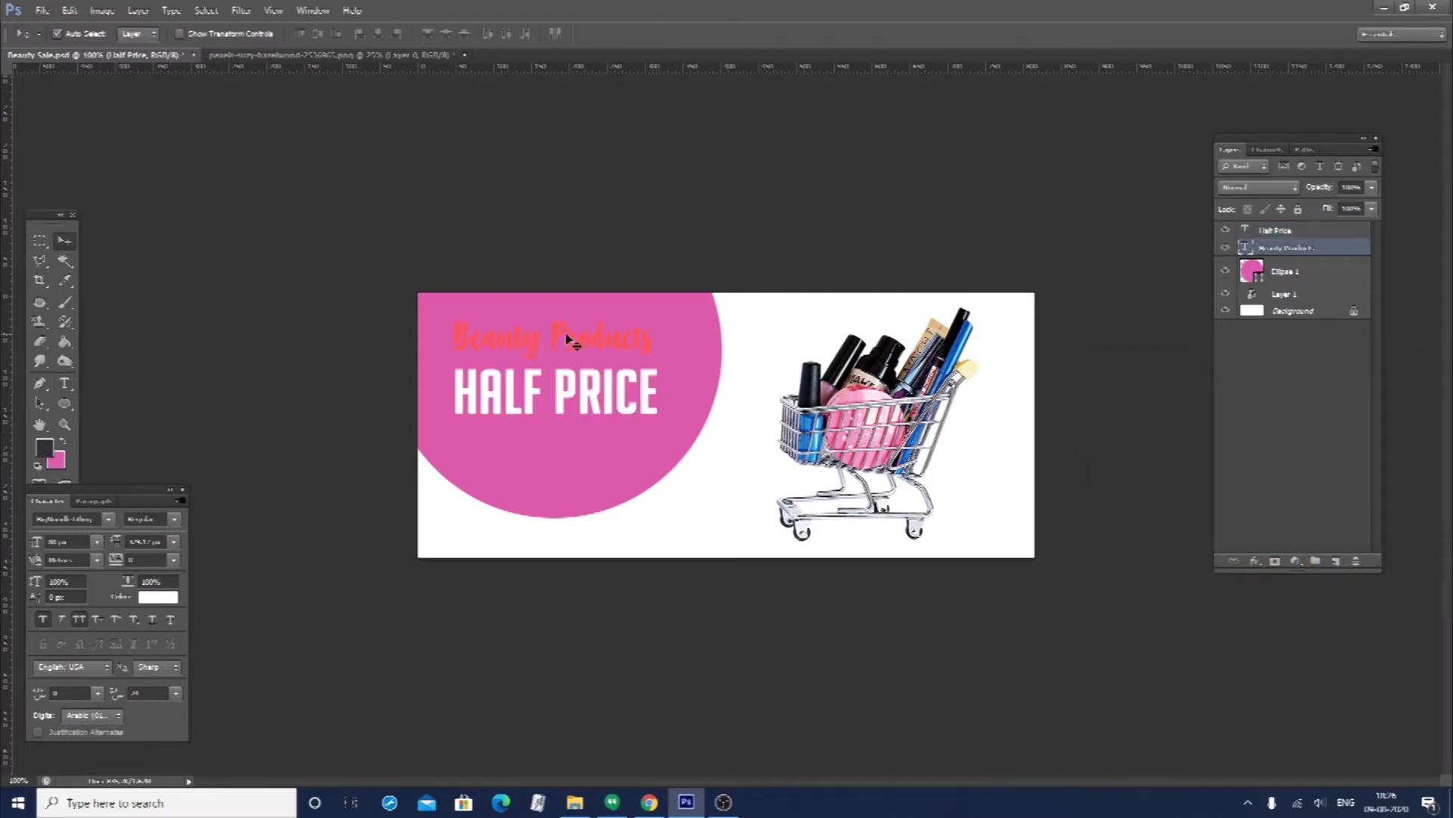
double_click(1245, 248)
left_click(487, 34)
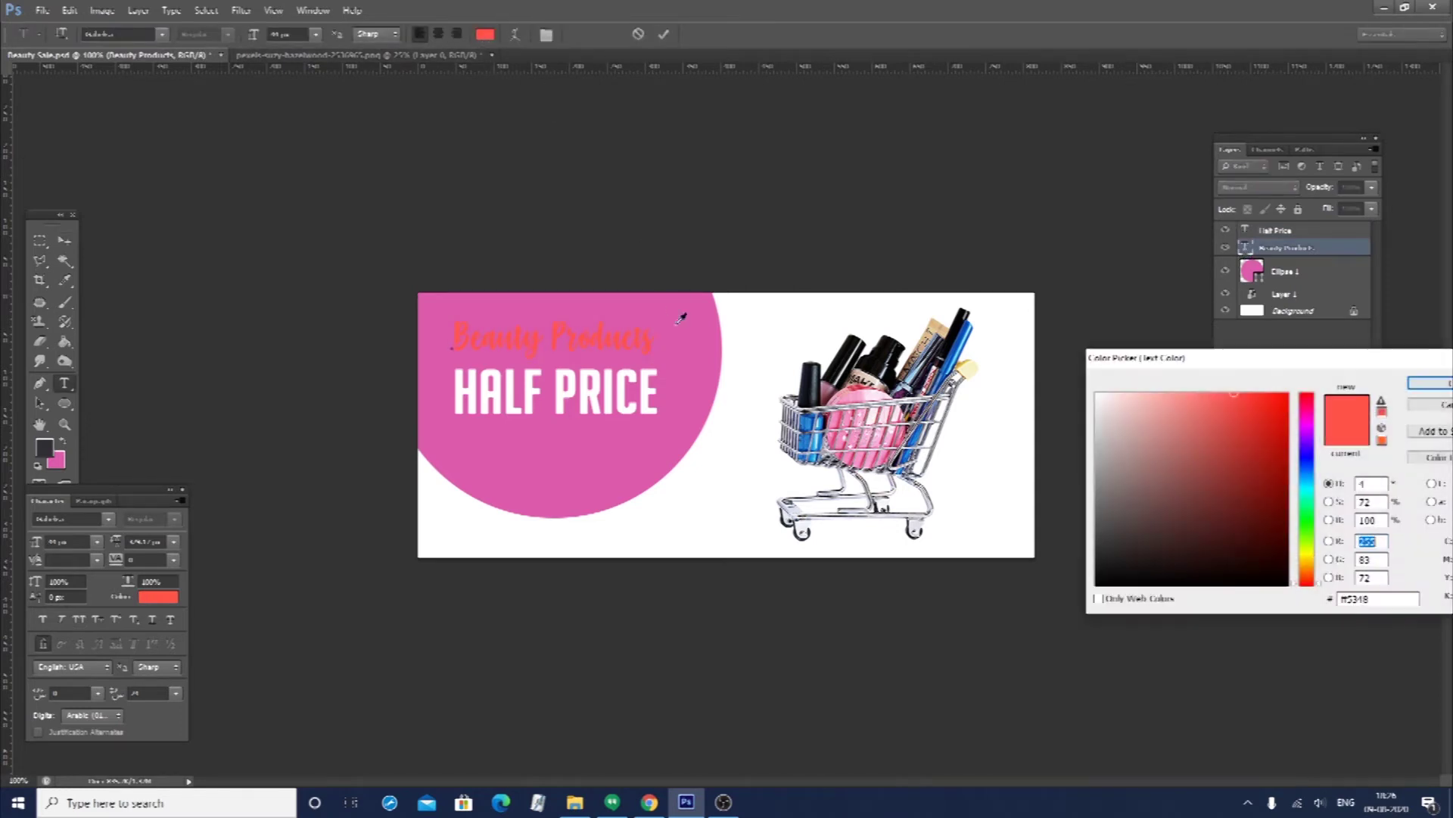
left_click(730, 368)
key("Return")
key("ctrl+Return")
Try a brighter orange colour for the Beauty Products title
key("v")
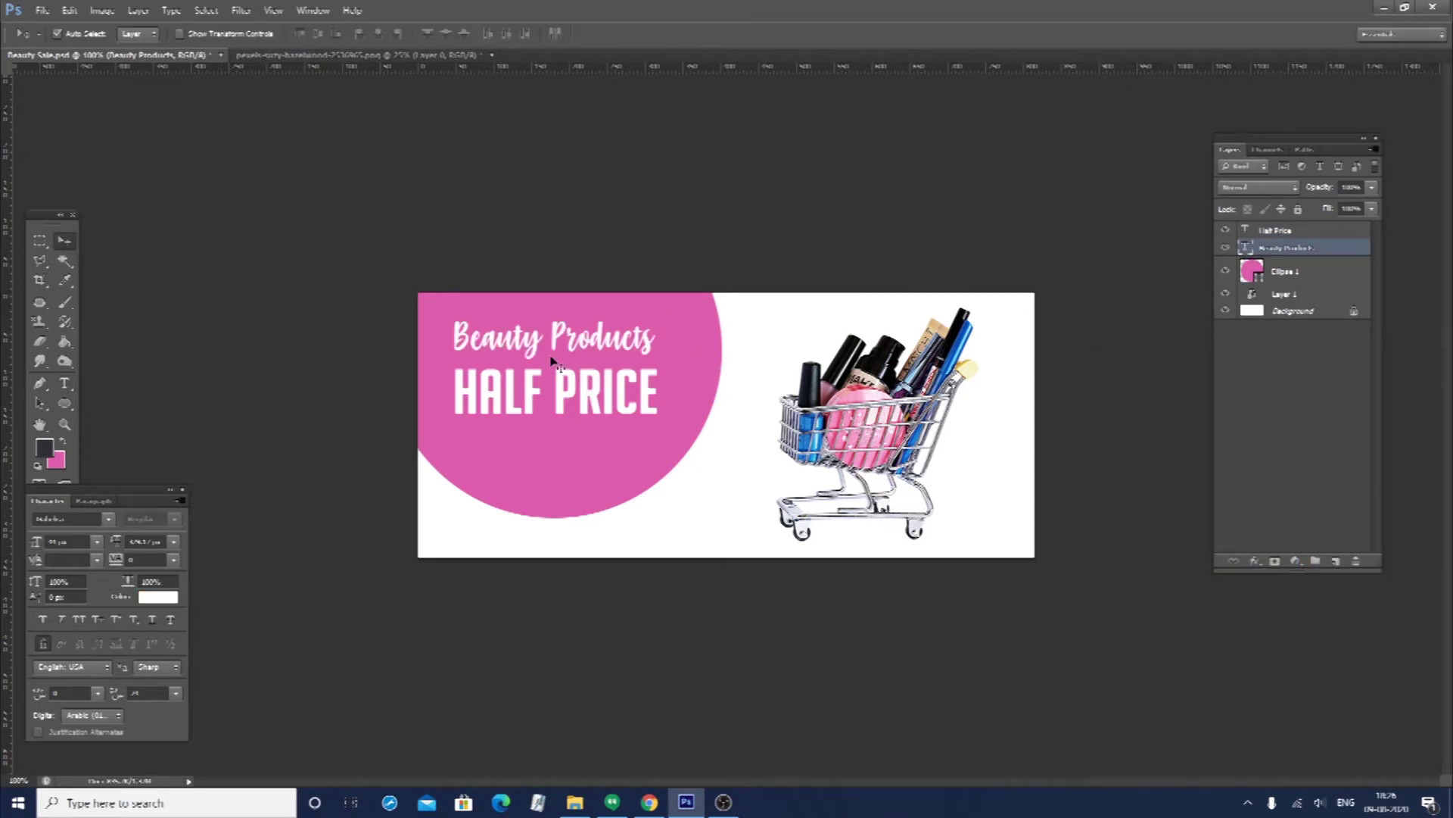
double_click(1245, 248)
left_click(485, 34)
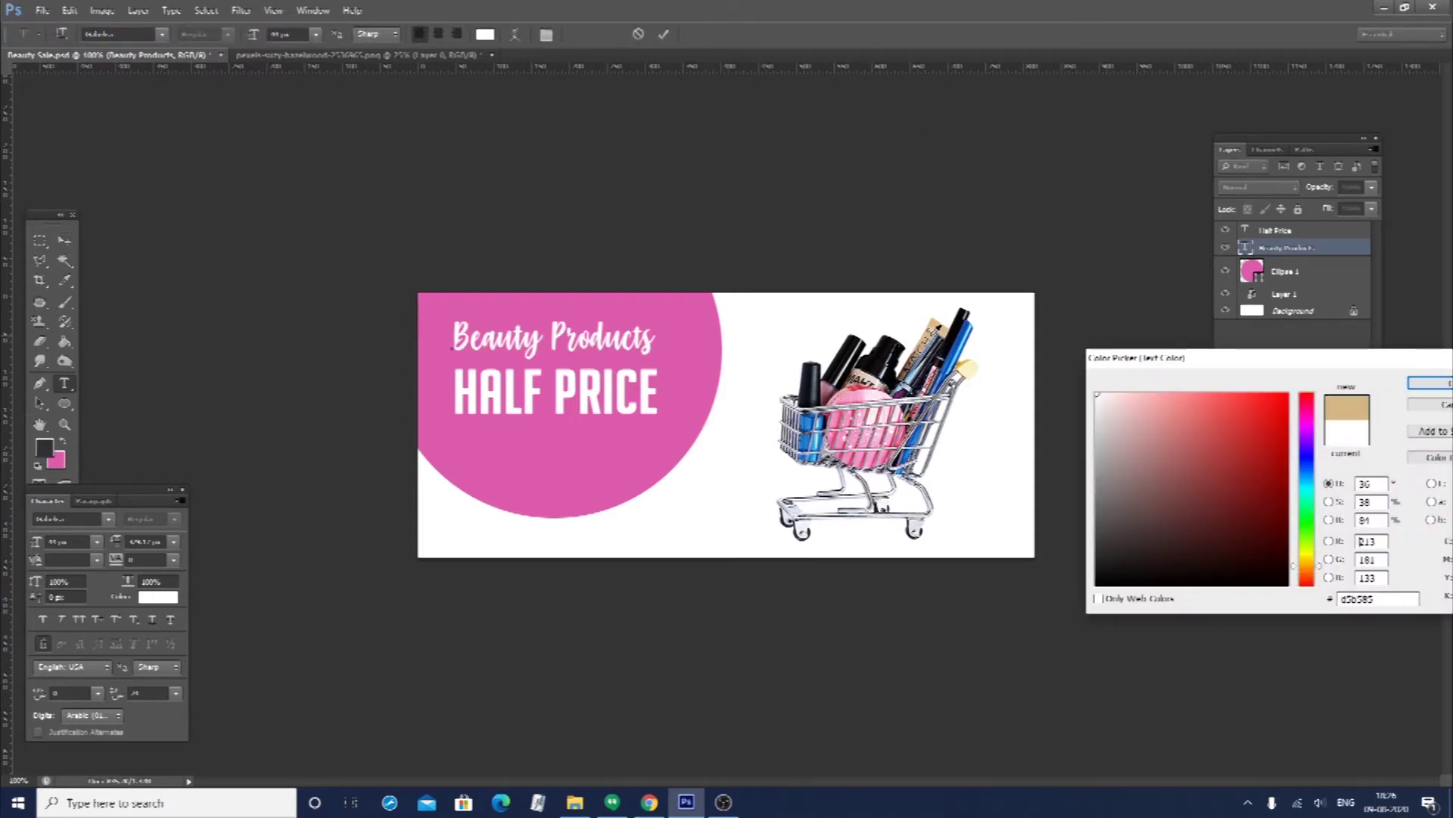
left_click(933, 345)
mouse_move(1217, 439)
left_mouse_down()
mouse_move(1245, 396)
mouse_move(1296, 368)
mouse_move(1272, 383)
left_mouse_up()
key("Return")
Change the pink circle's fill to a more saturated pink
key("v")
left_click(612, 454)
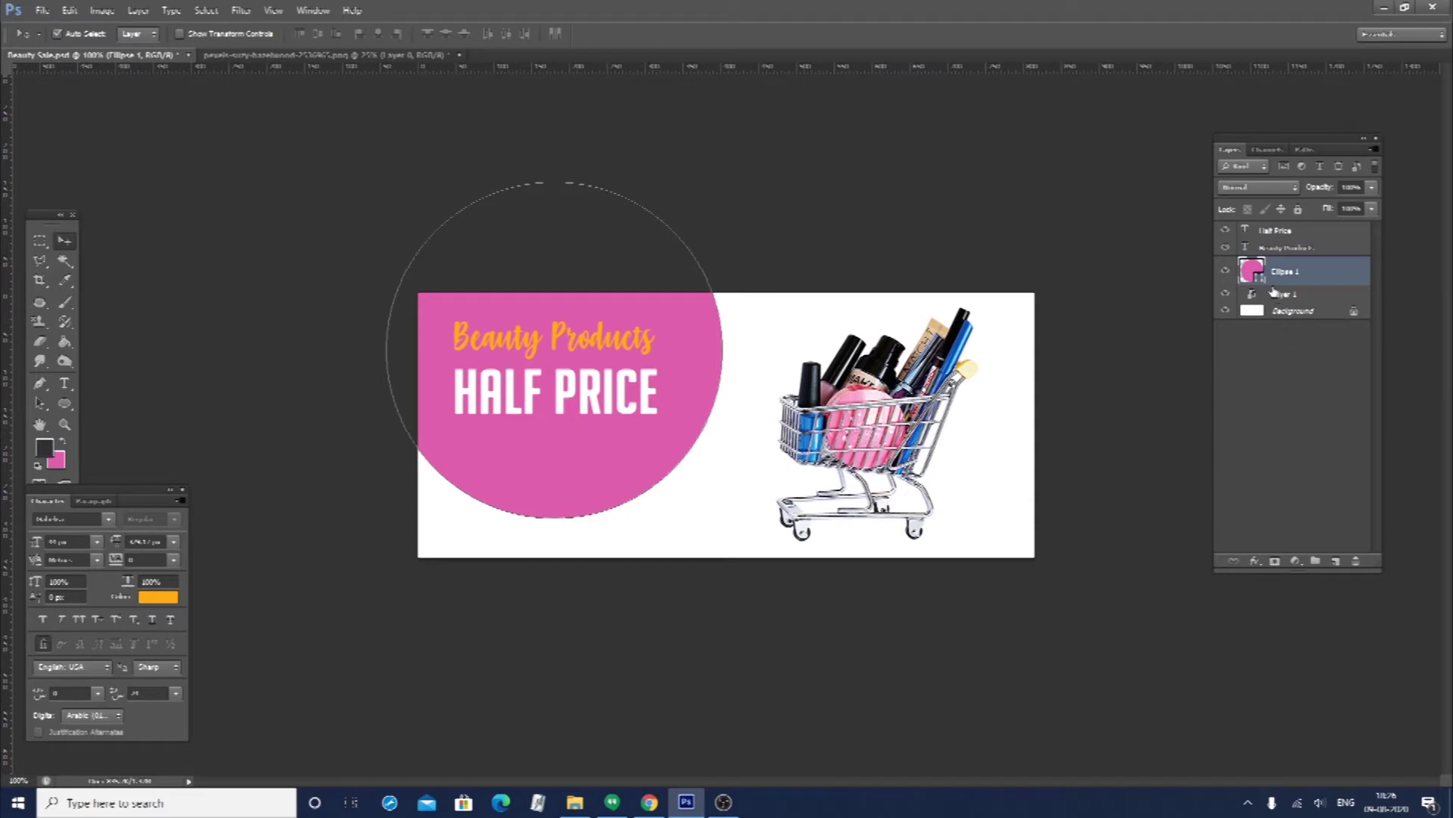
double_click(1256, 273)
left_click_drag(1211, 421, 1234, 411)
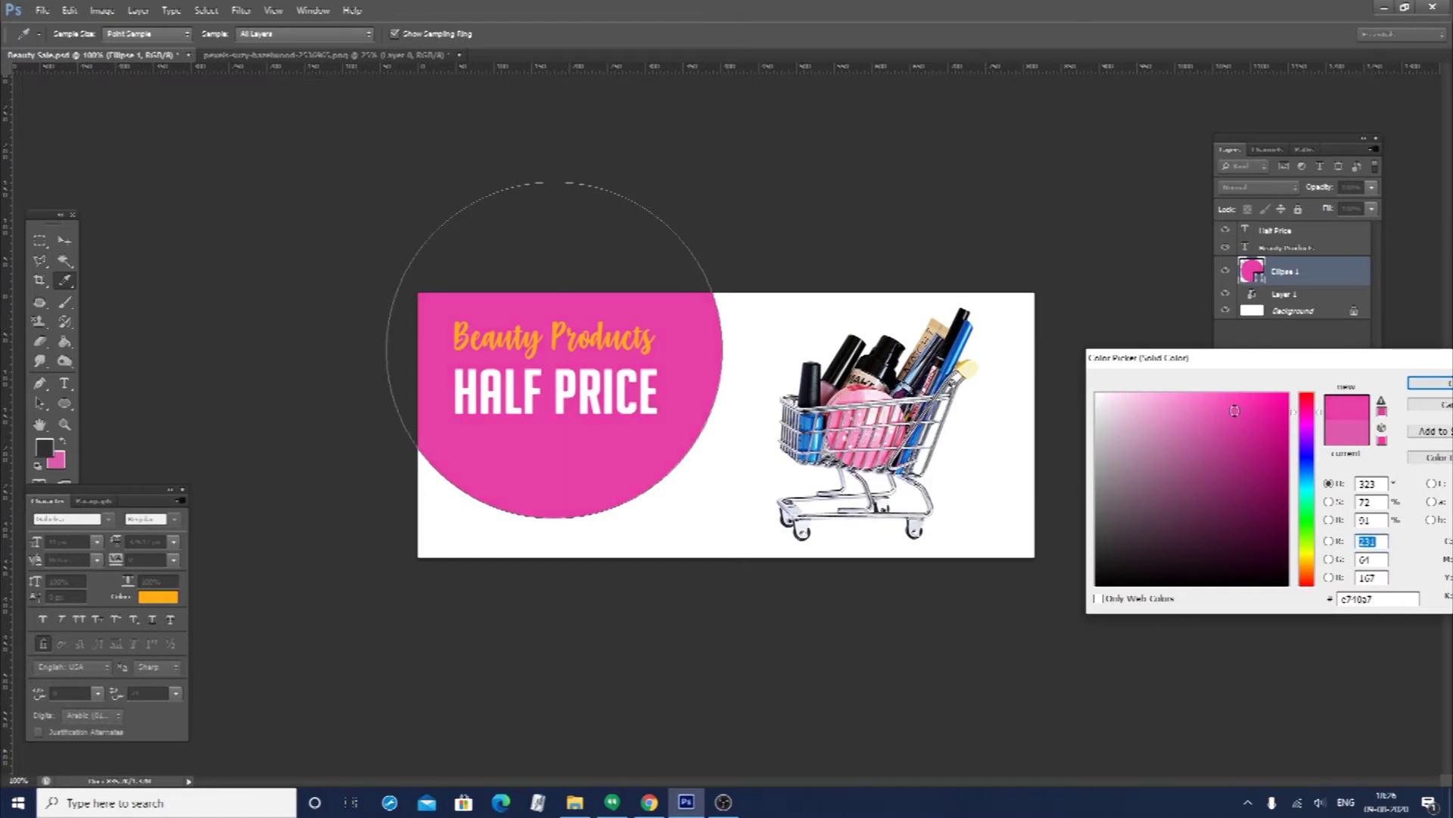
key("Return")
left_click(864, 541)
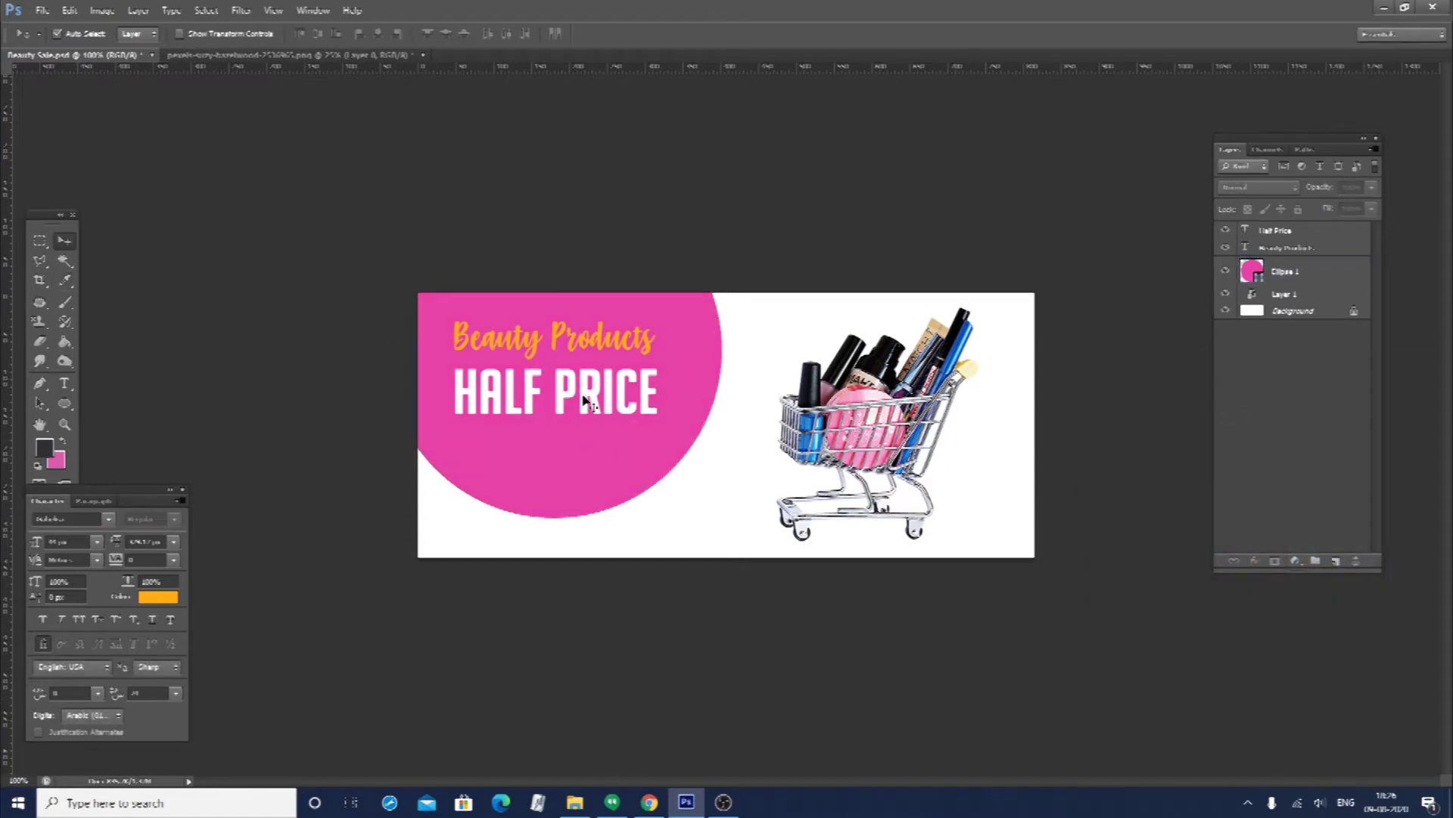
Colour the Beauty Products text bright yellow (#ffea00)
left_click(584, 397)
left_click(583, 339)
double_click(1246, 247)
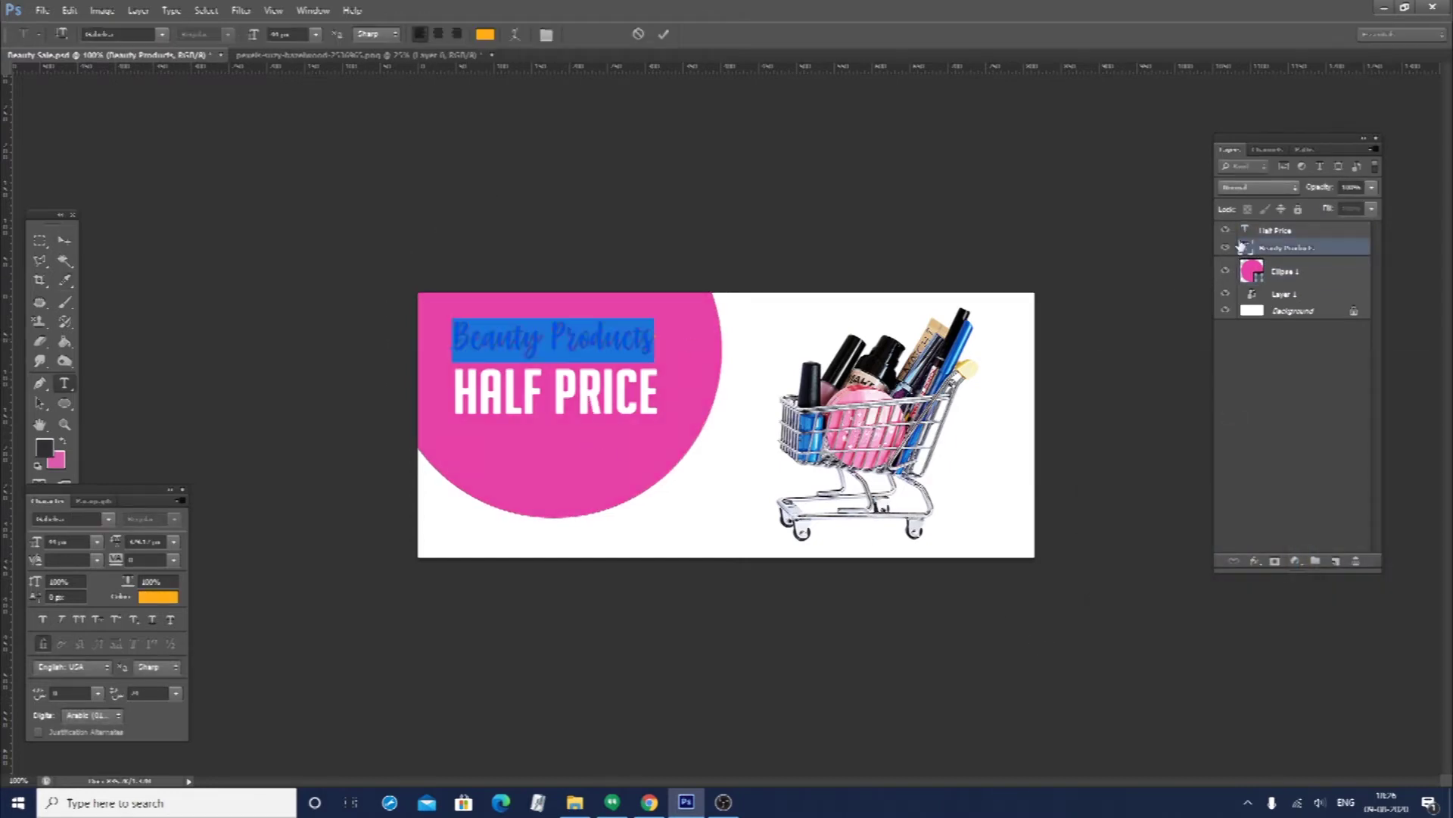
left_click(485, 34)
left_click_drag(1302, 578, 1309, 556)
left_click_drag(1277, 403, 1290, 367)
key("Return")
key("ctrl+Return")
Reduce the Beauty Products font size from 44 px to 40 px
key("v")
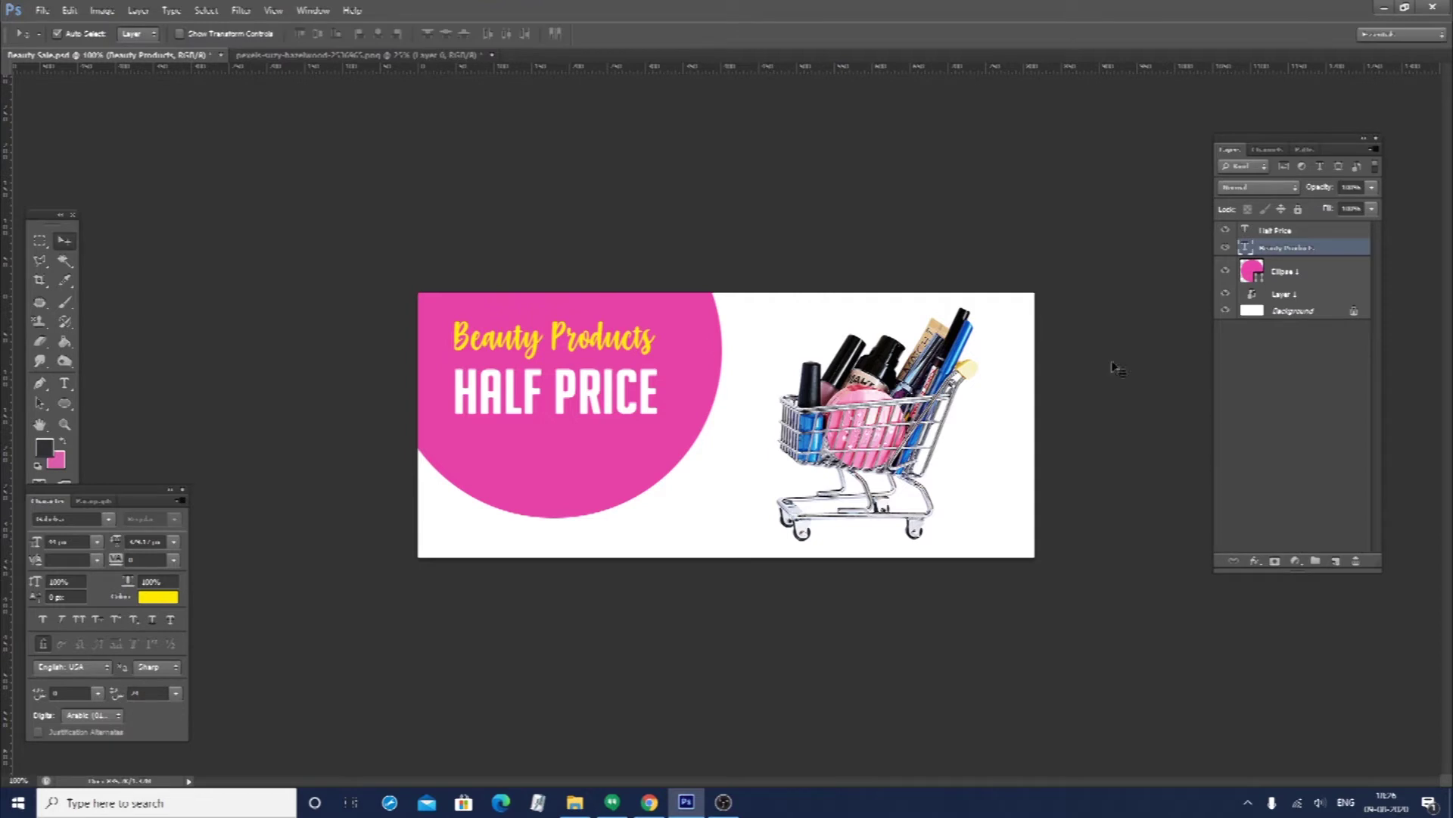
double_click(1247, 248)
left_click(289, 35)
key("Down")
key("Down")
key("Down")
key("Down")
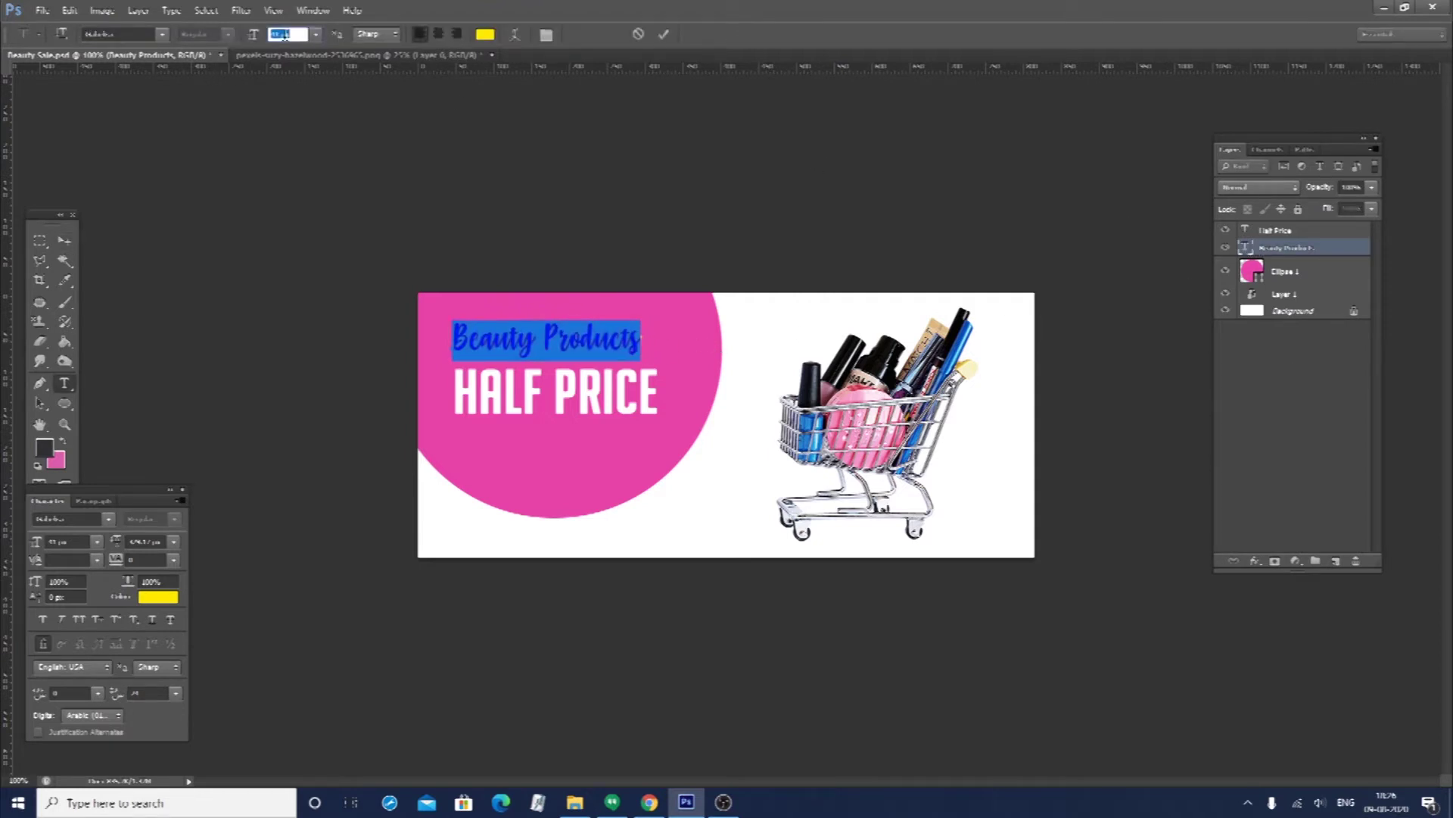
key("Return")
key("ctrl+Return")
key("v")
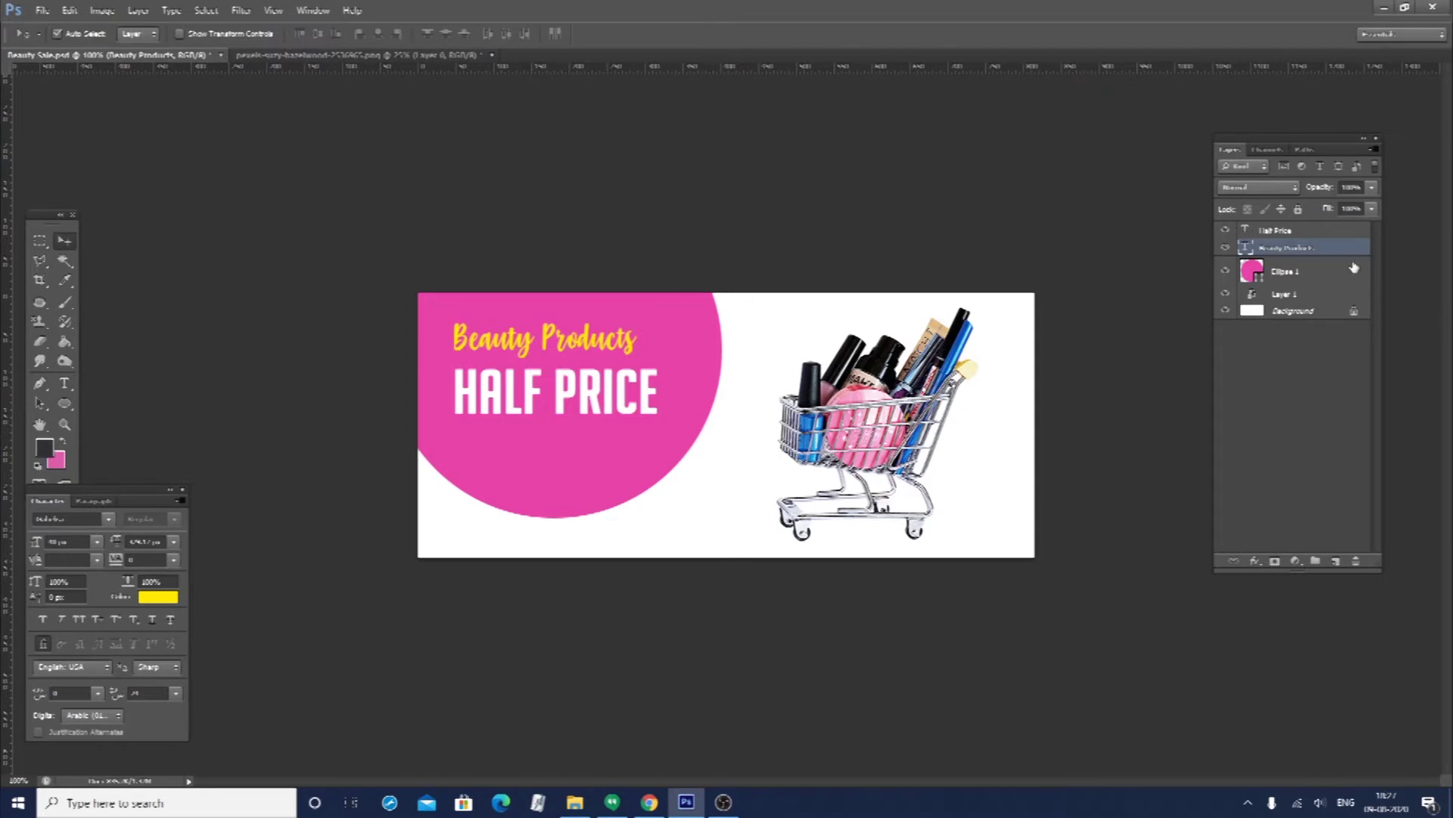
double_click(1348, 255)
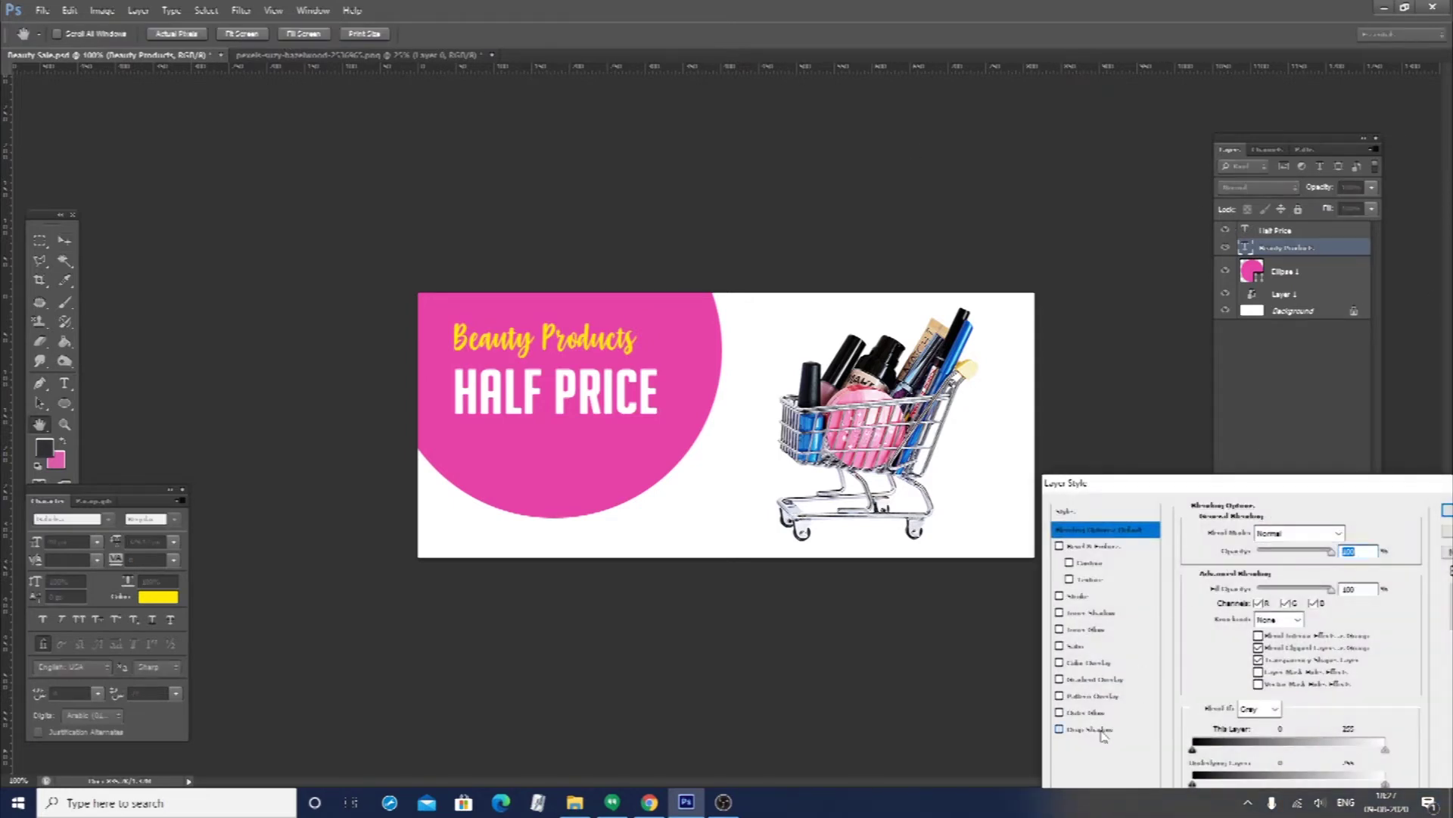
Add a drop shadow to Beauty Products with angle 90, distance 2 and size 3
left_click(1103, 729)
left_click(1287, 535)
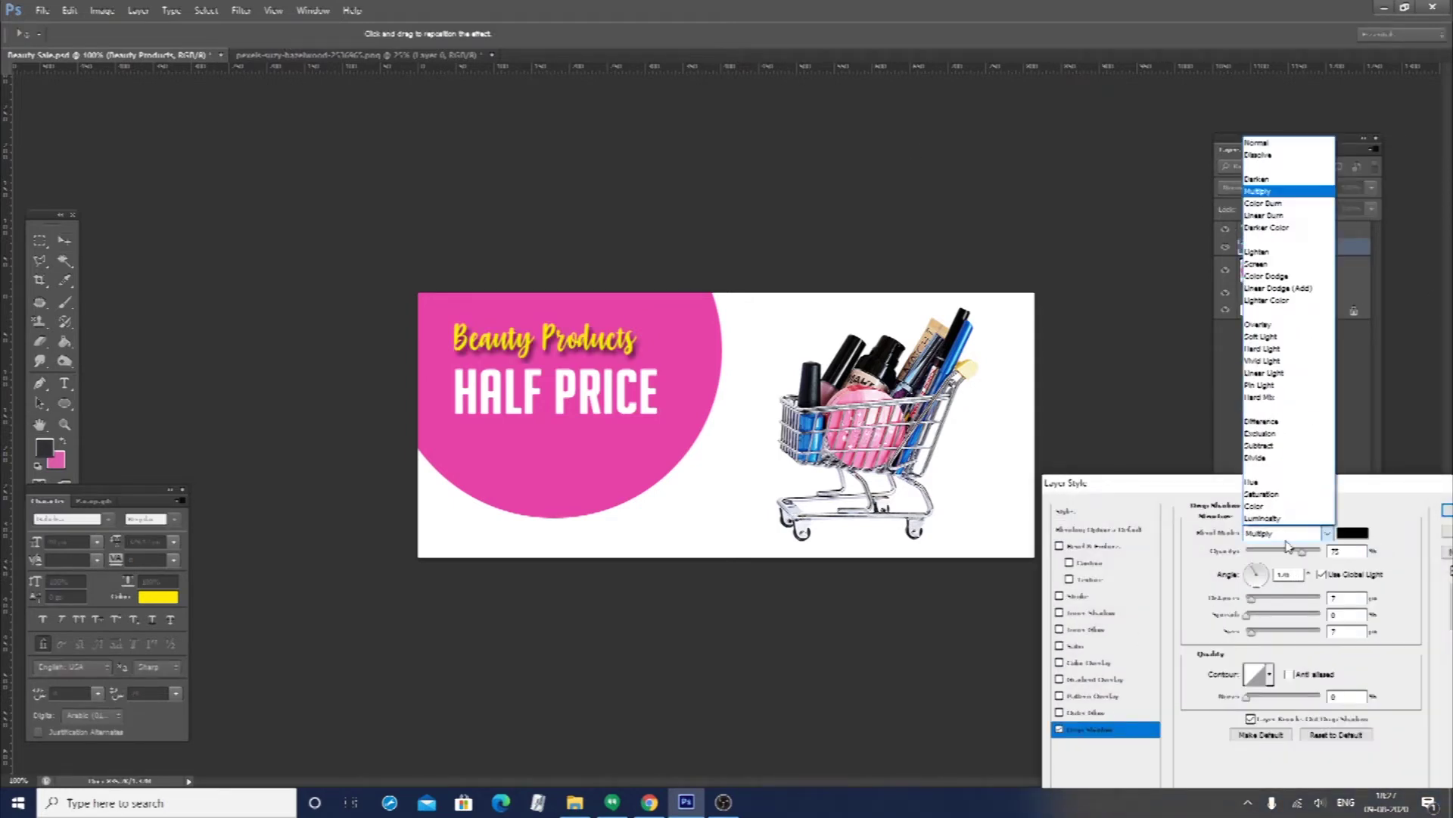
left_click(1288, 534)
left_click_drag(1298, 574, 1255, 575)
type("90")
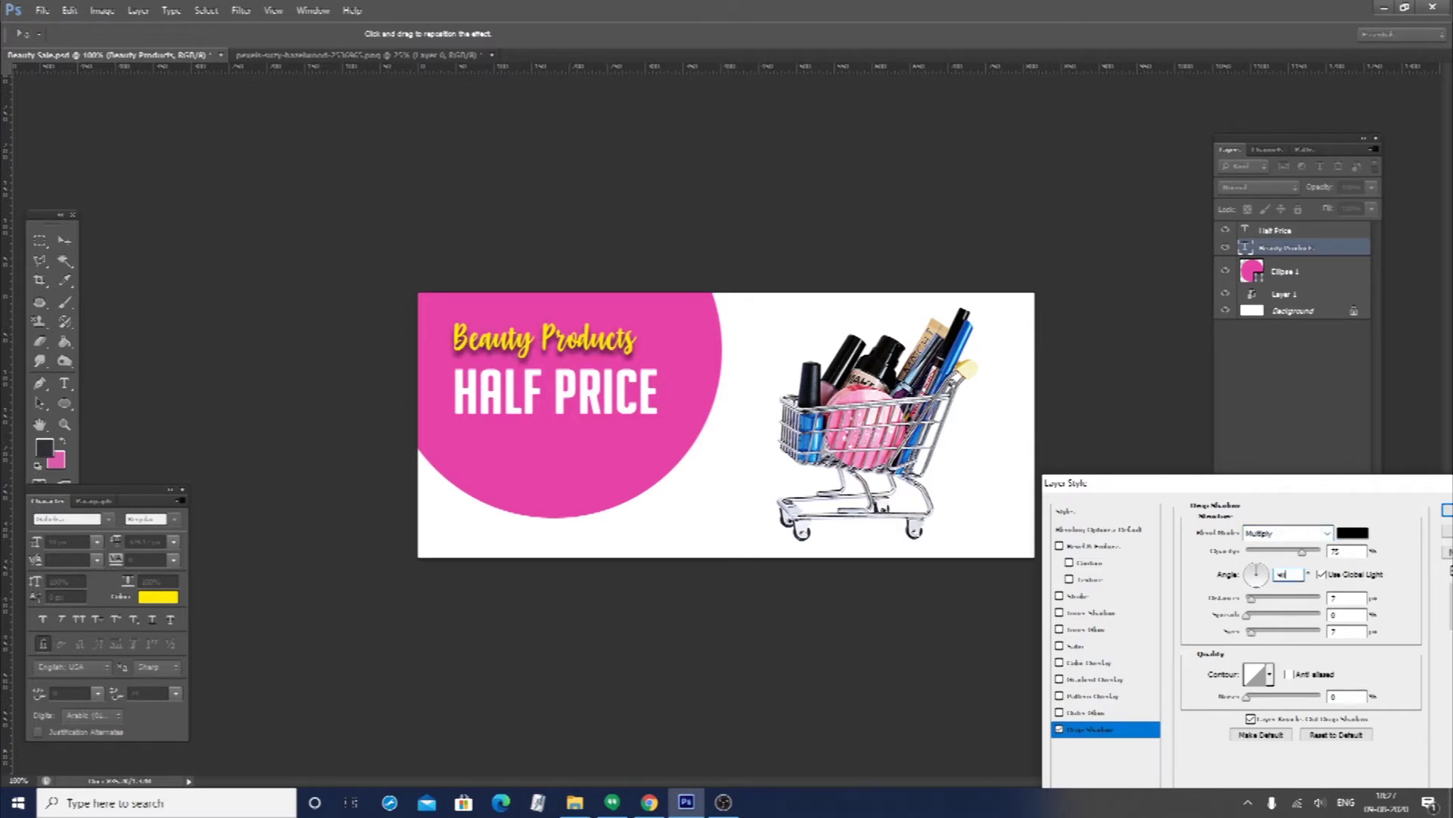
left_click_drag(1349, 600, 1251, 603)
type("2")
double_click(1333, 631)
type("3")
Set the shadow to Normal blend, lower opacity and a dark magenta colour
left_click(1287, 533)
left_click(1275, 146)
left_click_drag(1308, 555, 1272, 560)
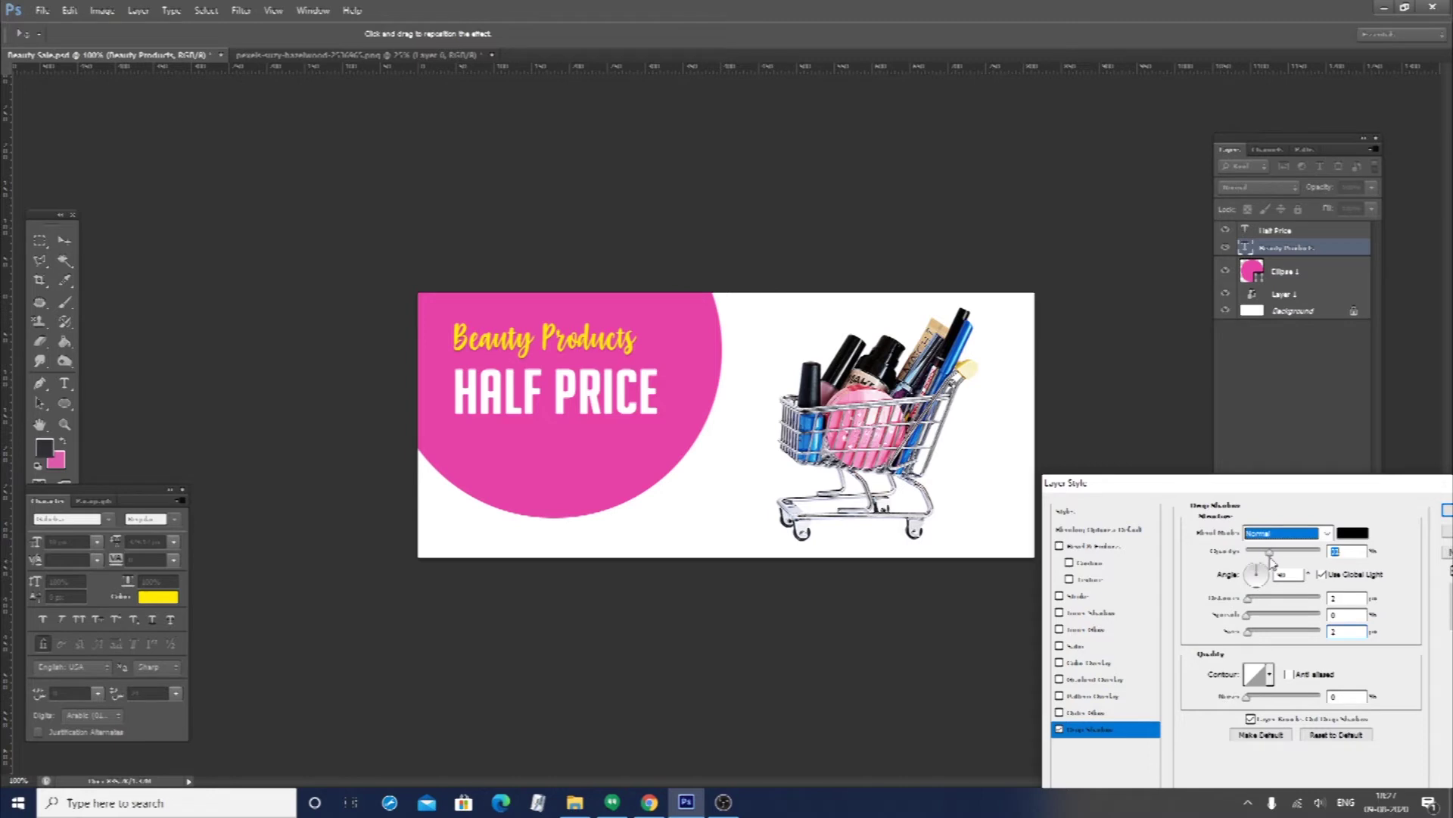
left_click(1352, 533)
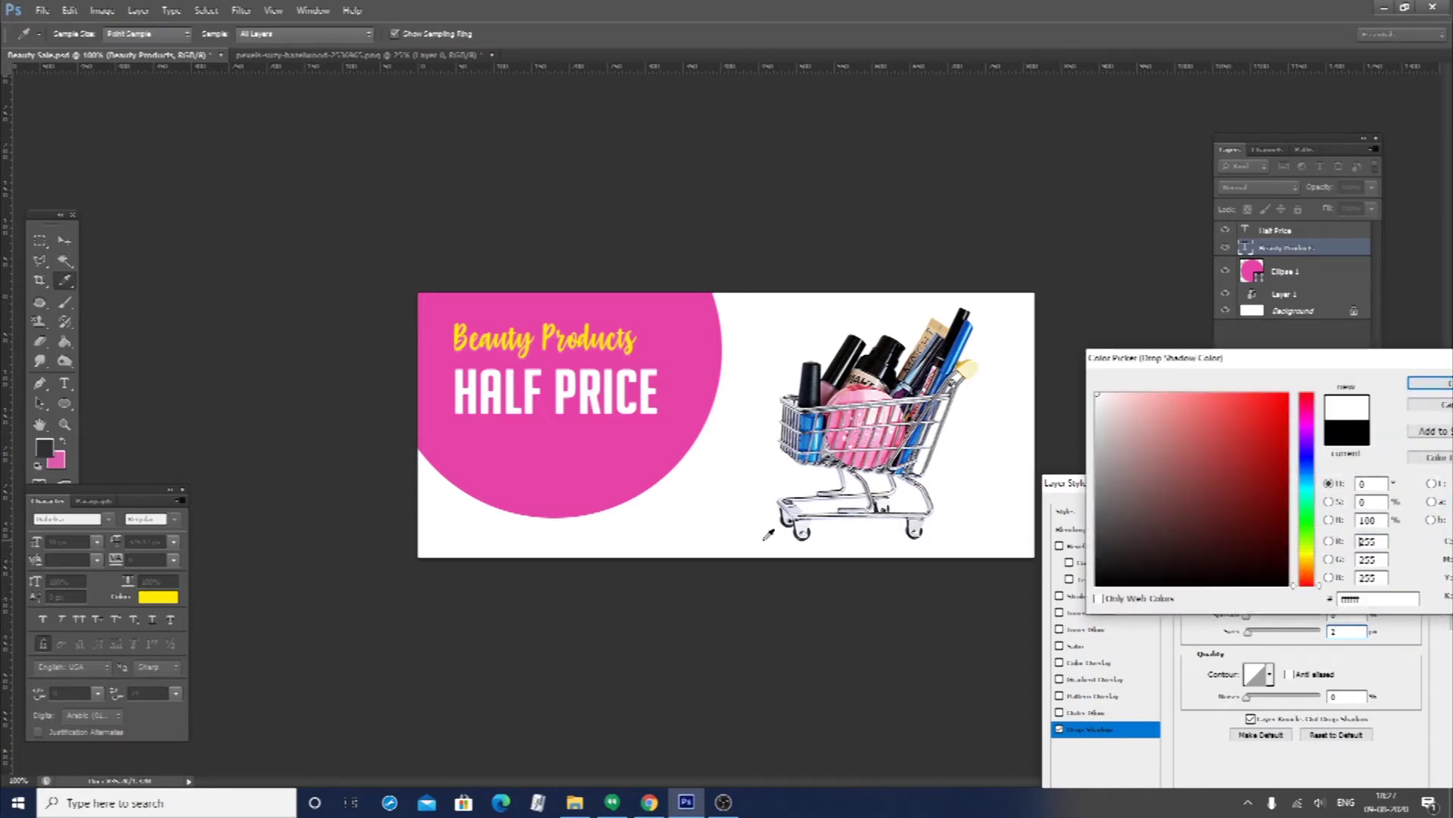
left_click(654, 468)
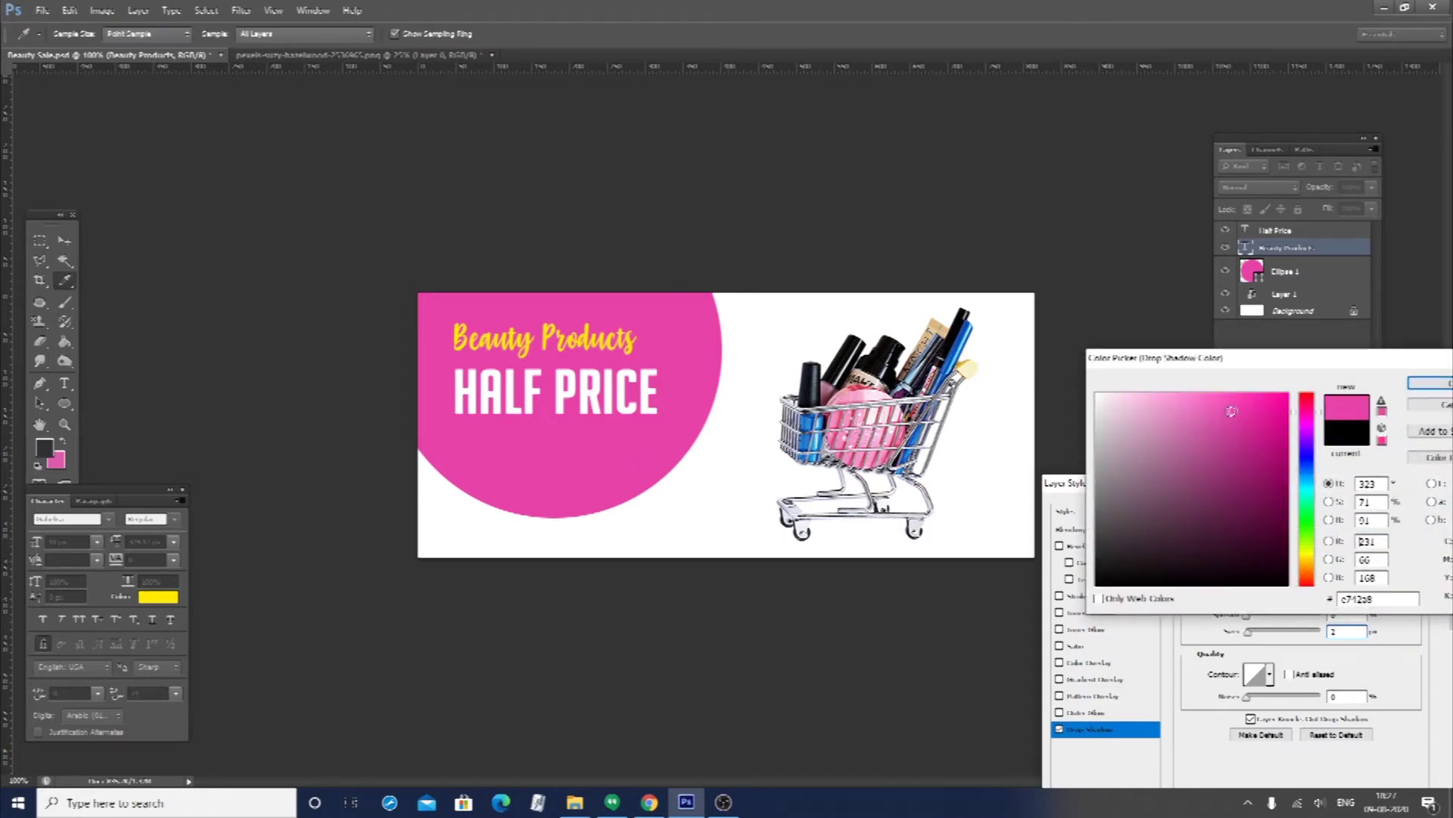
left_click_drag(1232, 411, 1279, 497)
key("Return")
key("Return")
Move the HALF PRICE text slightly upward
left_click_drag(587, 413, 581, 383)
key("shift+Down")
key("shift+Down")
key("shift+Down")
key("Up")
key("Up")
key("Up")
key("Up")
key("Up")
key("Up")
key("Up")
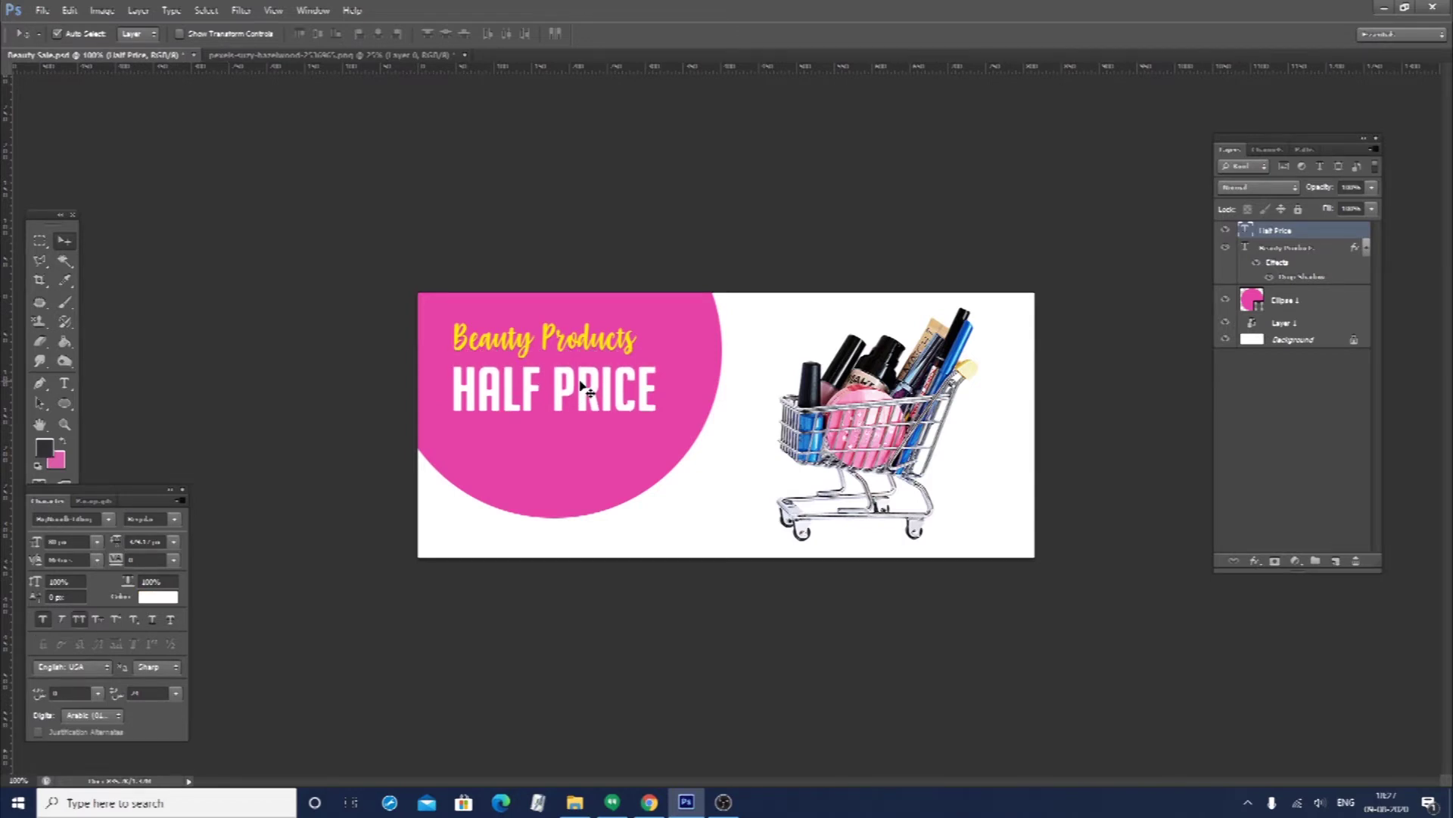
Duplicate HALF PRICE below the original and change the copy's text to SALE
key("ctrl+j")
key("shift+Down")
key("shift+Down")
key("shift+Down")
key("shift+Down")
key("shift+Down")
key("shift+Down")
key("shift+Down")
key("shift+Down")
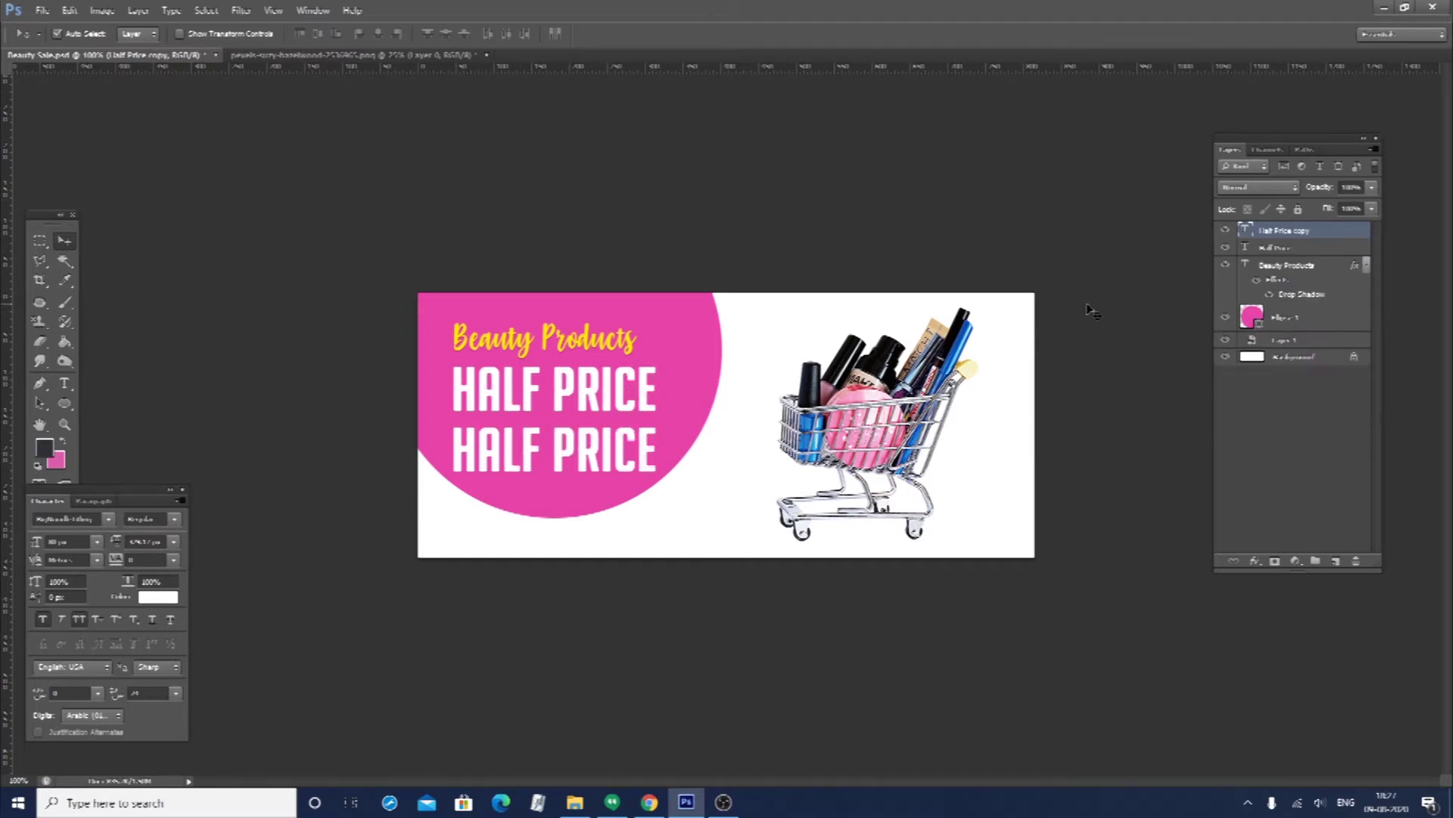
double_click(1244, 231)
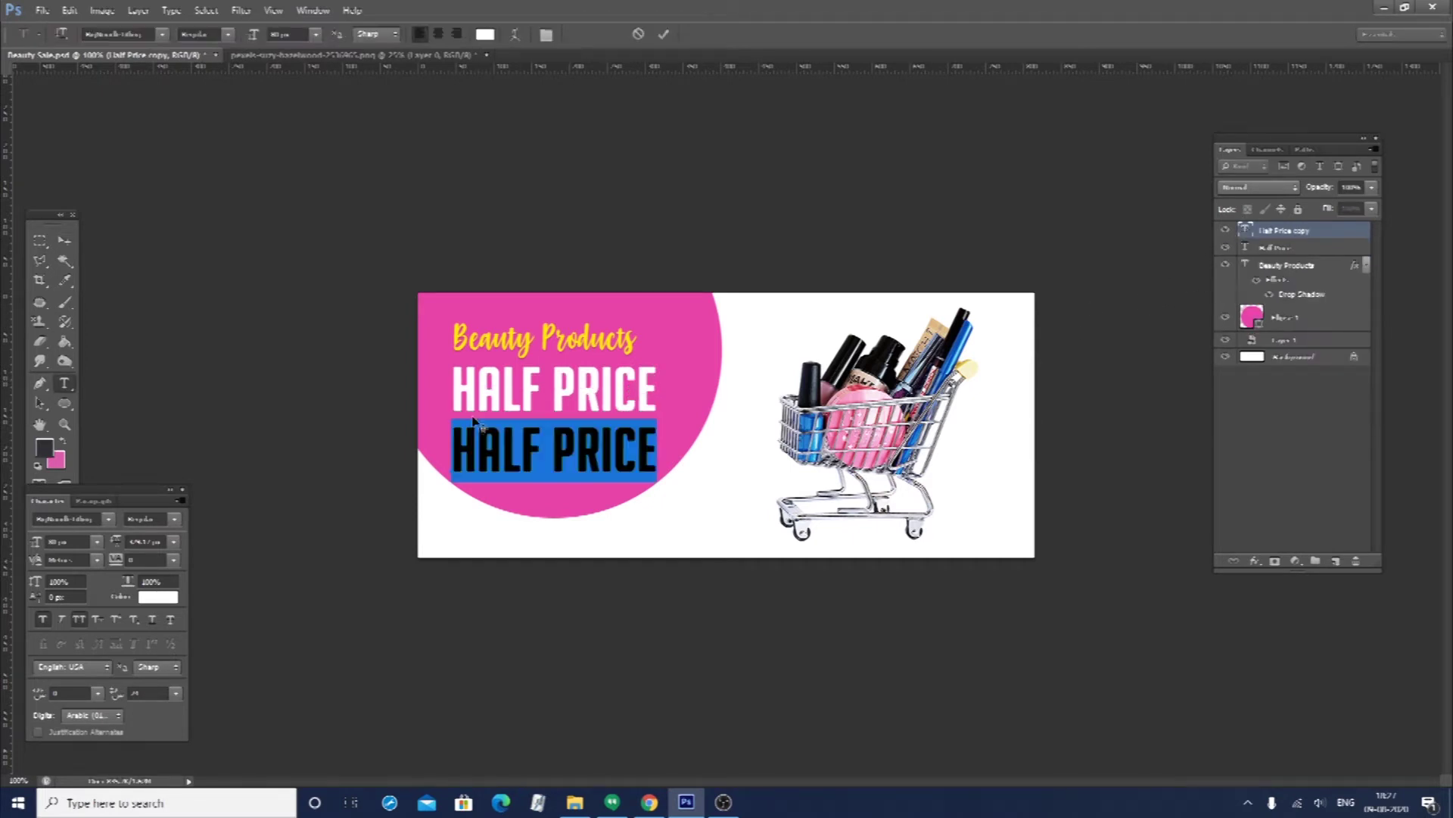
type("SALE")
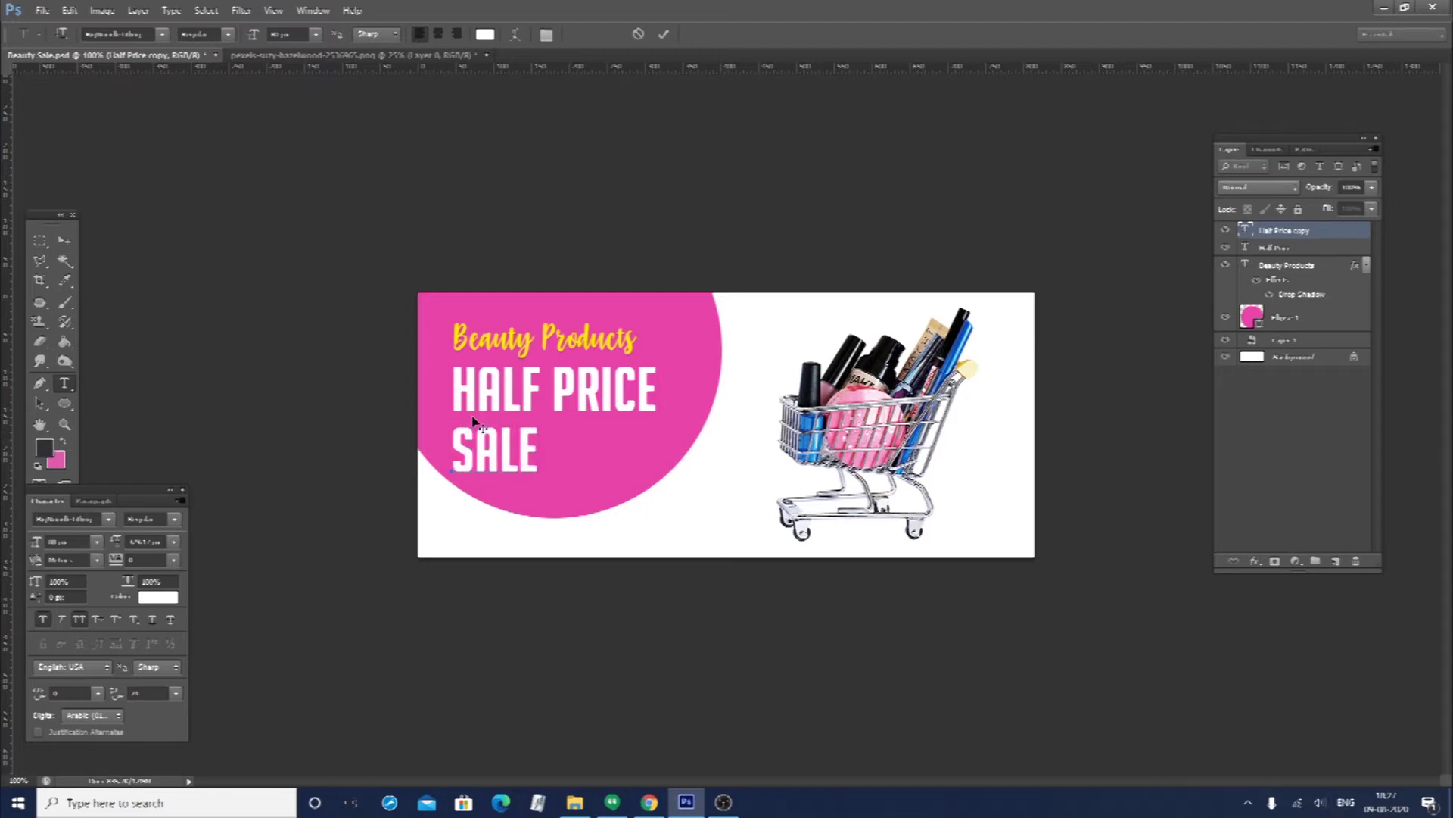
key("ctrl+Return")
key("v")
left_click_drag(503, 438, 502, 437)
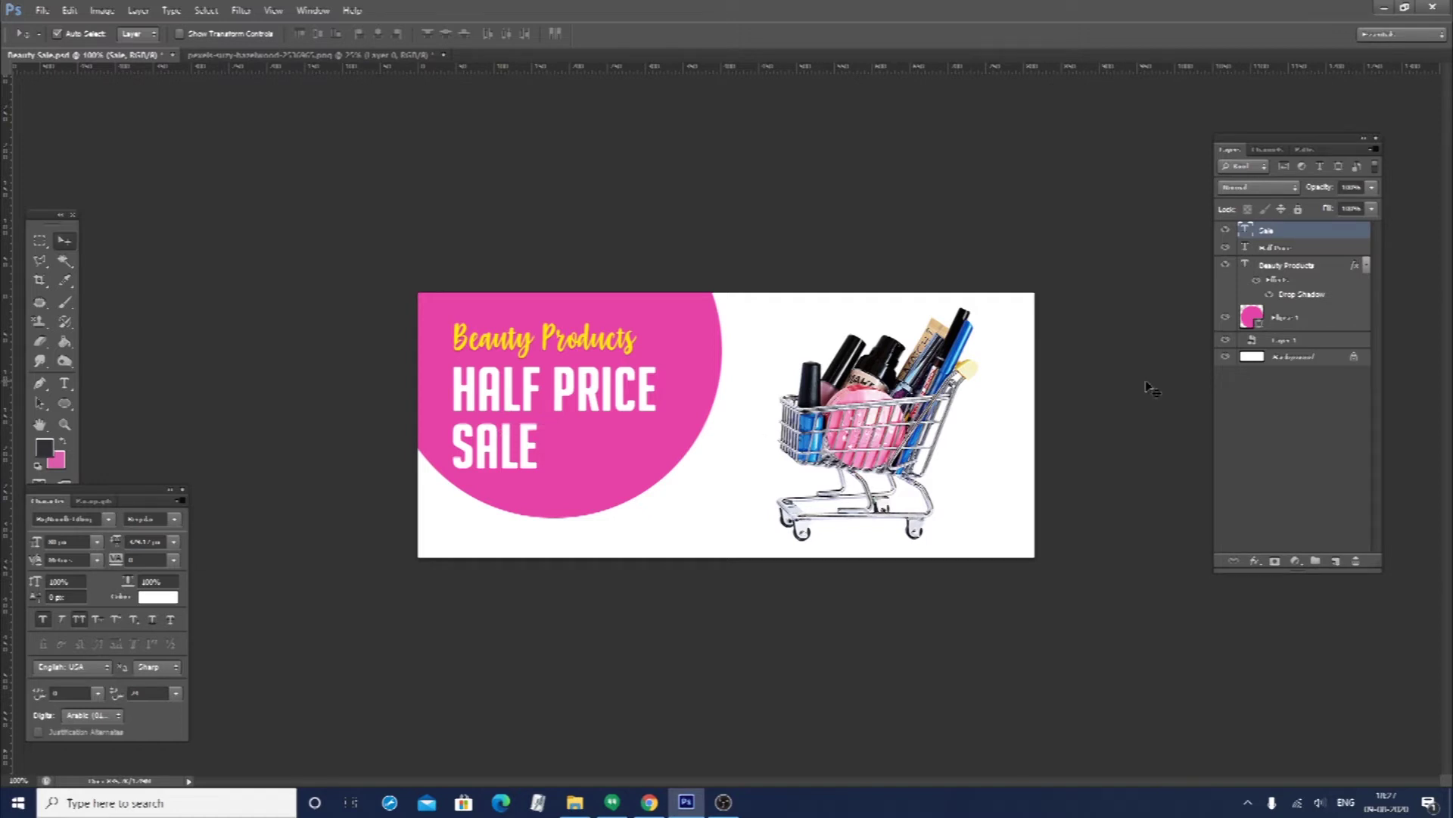
Extend the copy to read BIG SALE and shift it slightly lower
double_click(1246, 230)
left_click(450, 443)
type("BIG")
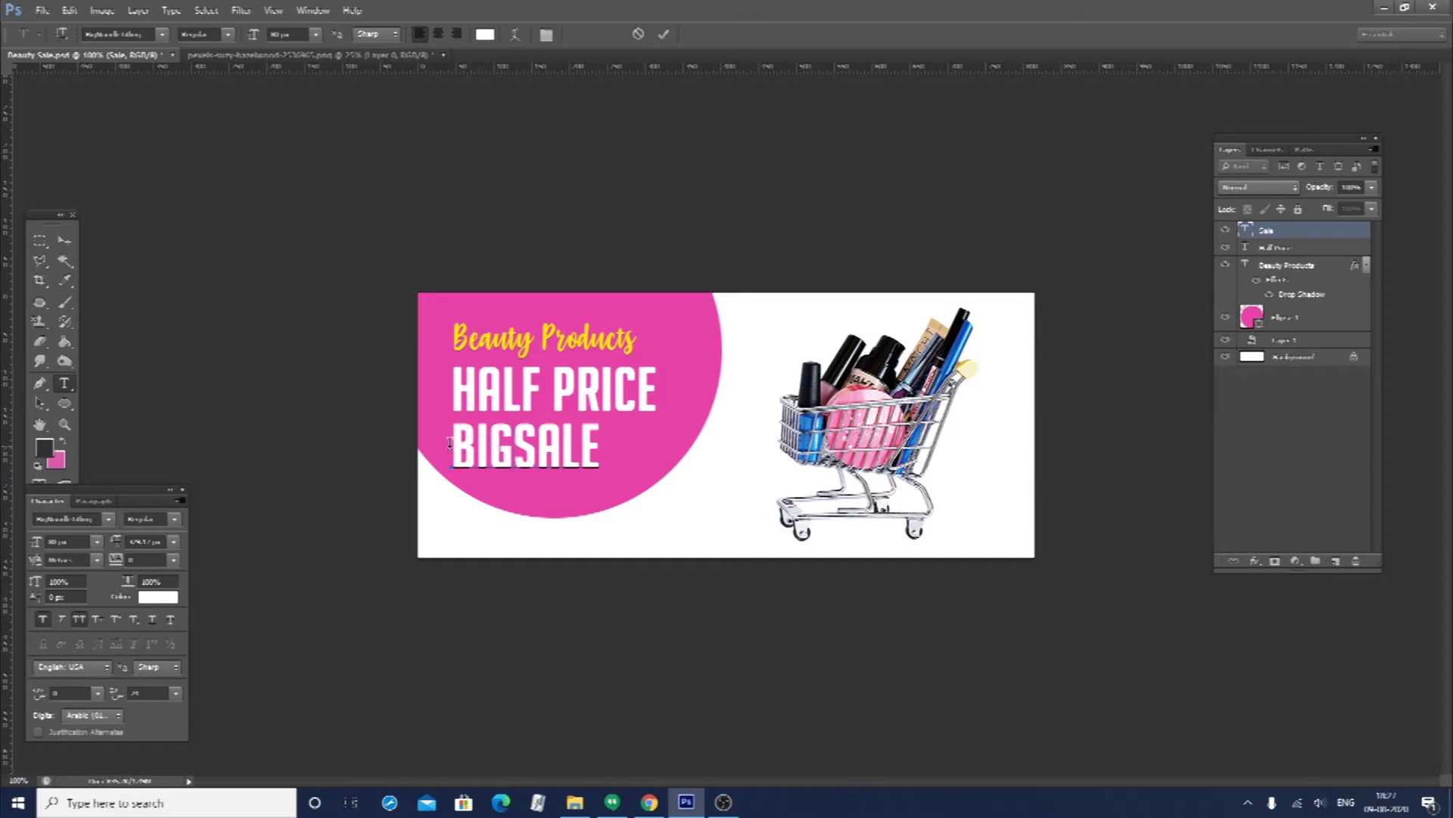
key("ctrl+Return")
key("v")
left_click_drag(544, 453, 543, 460)
Nudge the pink circle into a slightly adjusted position
left_click(673, 467)
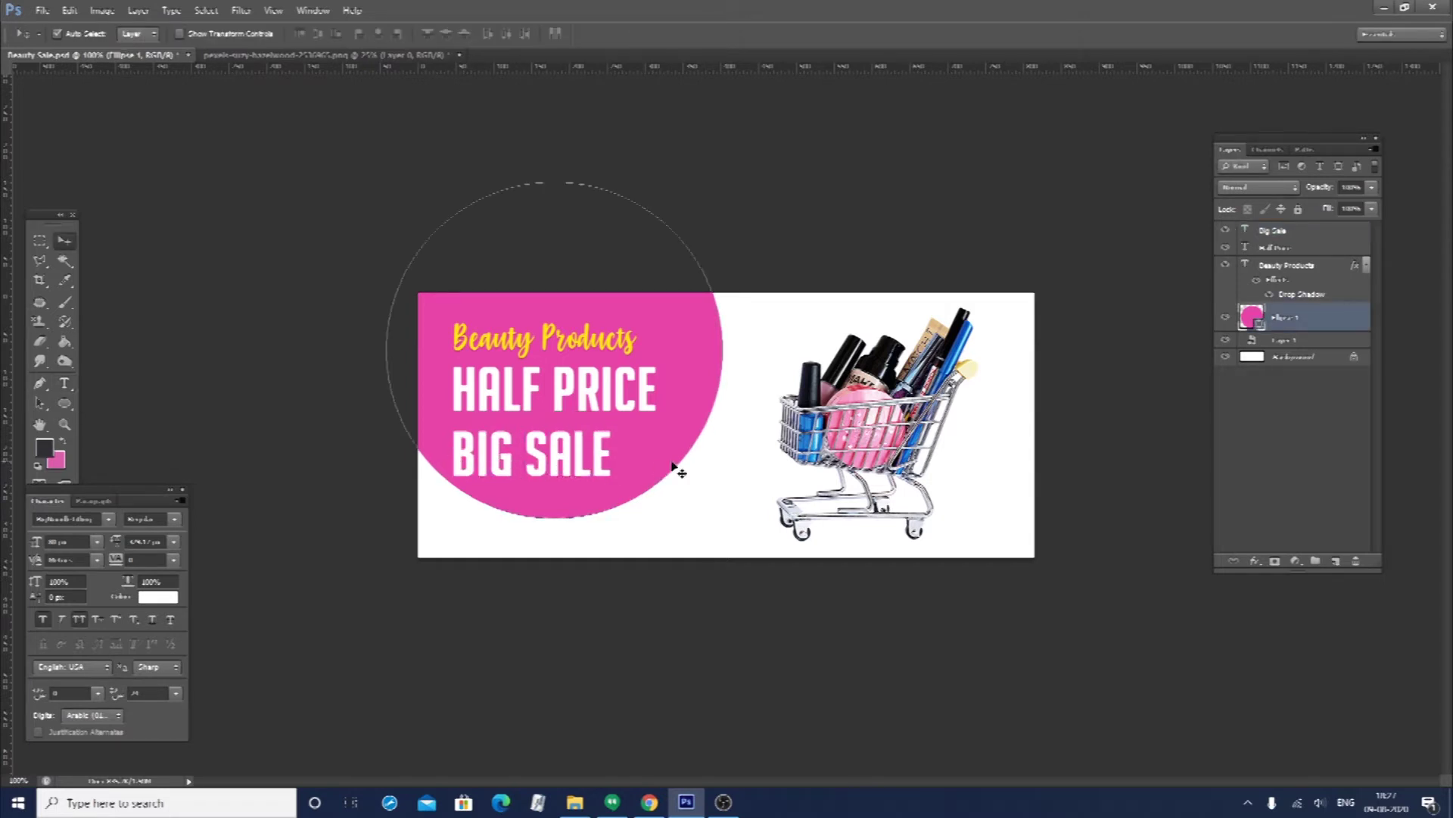
key("shift+Down")
key("shift+Down")
key("shift+Up")
key("shift+Down")
key("shift+Up")
key("shift+Down")
key("shift+Up")
key("Up")
key("Up")
key("Up")
key("Up")
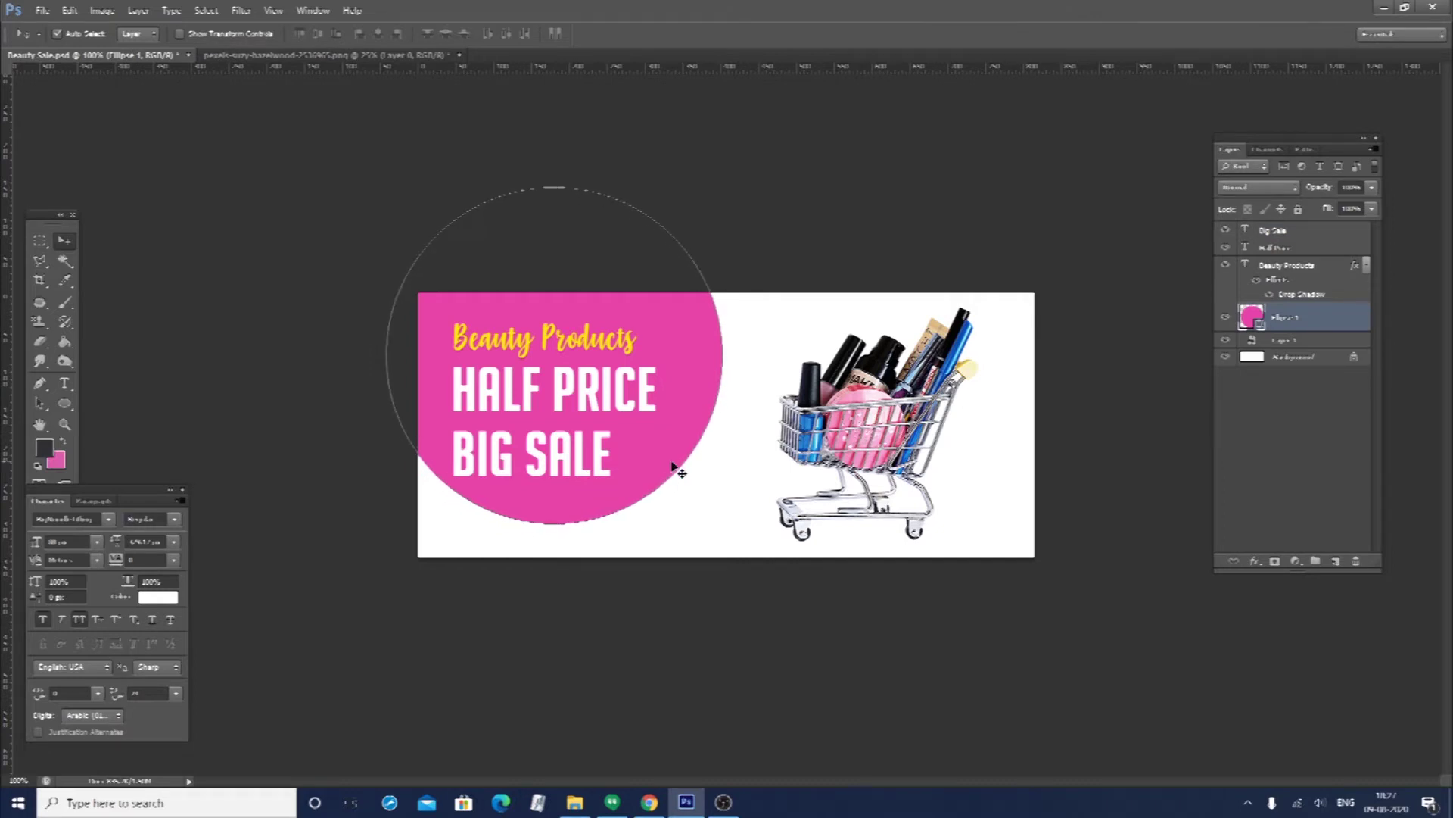
Reselect the HALF PRICE layer and zoom in briefly to inspect the banner
left_click(679, 532)
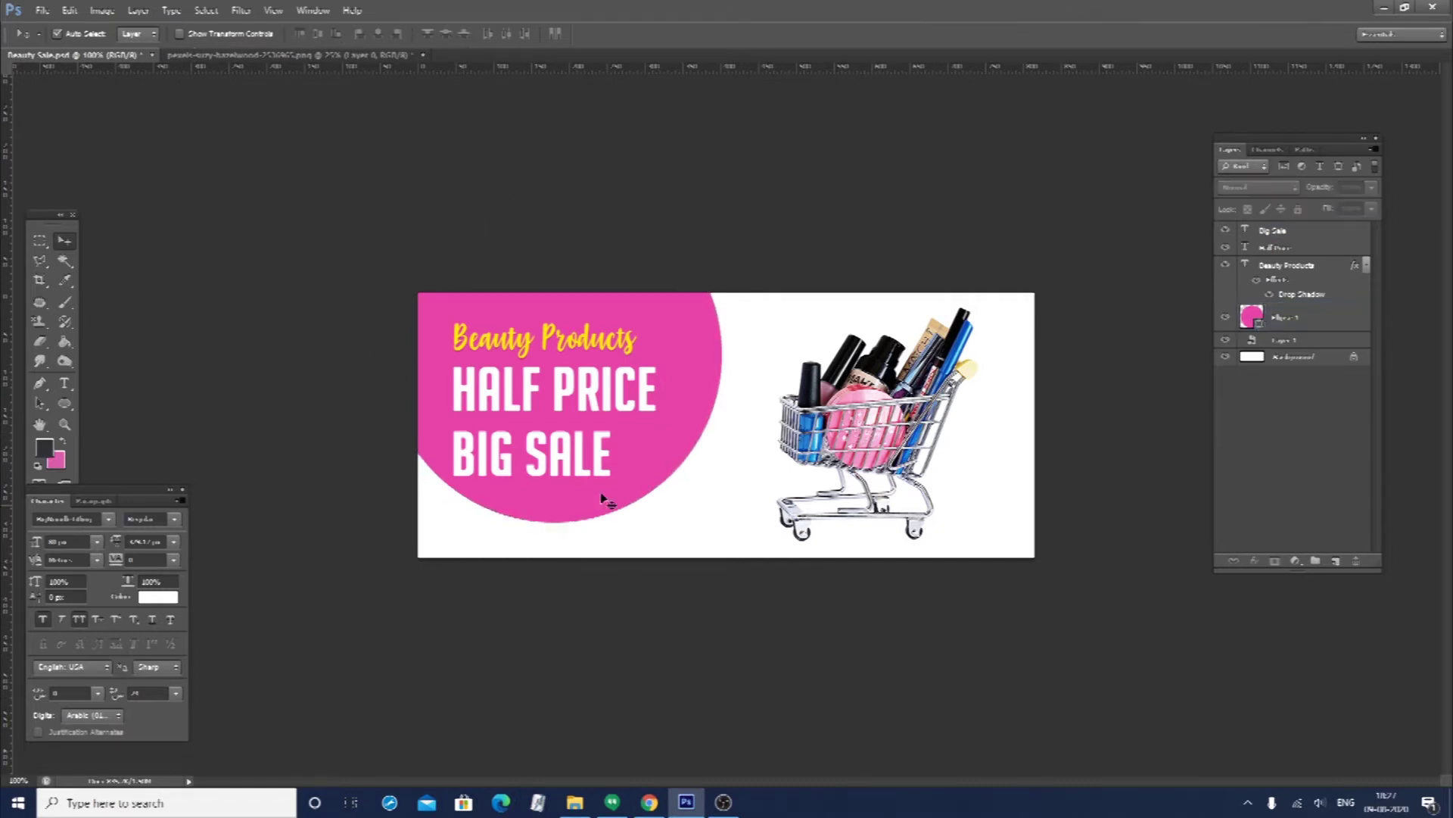
left_click(580, 399)
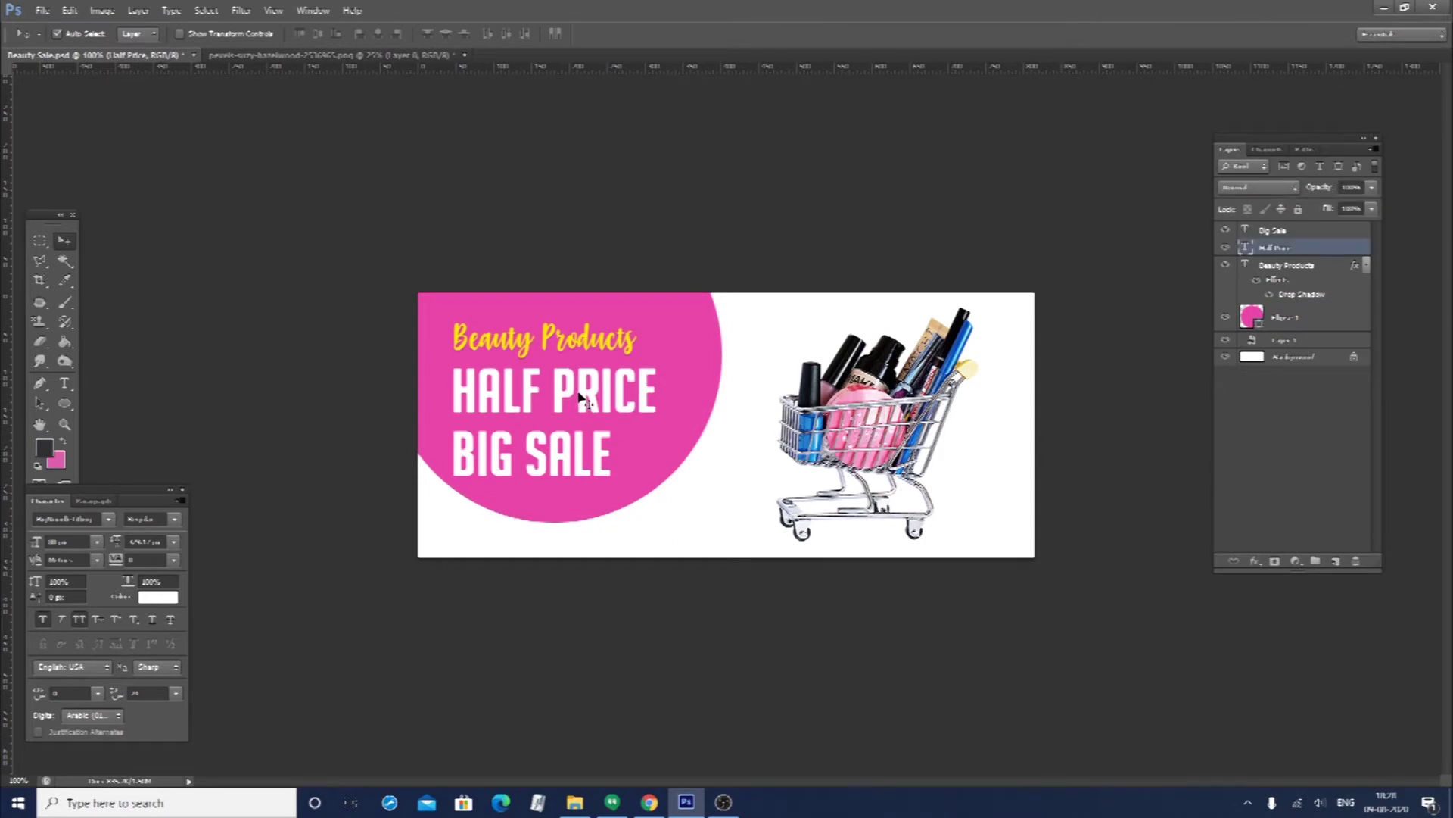
left_click(580, 342)
left_click(583, 381)
key("ctrl+plus")
key("ctrl+minus")
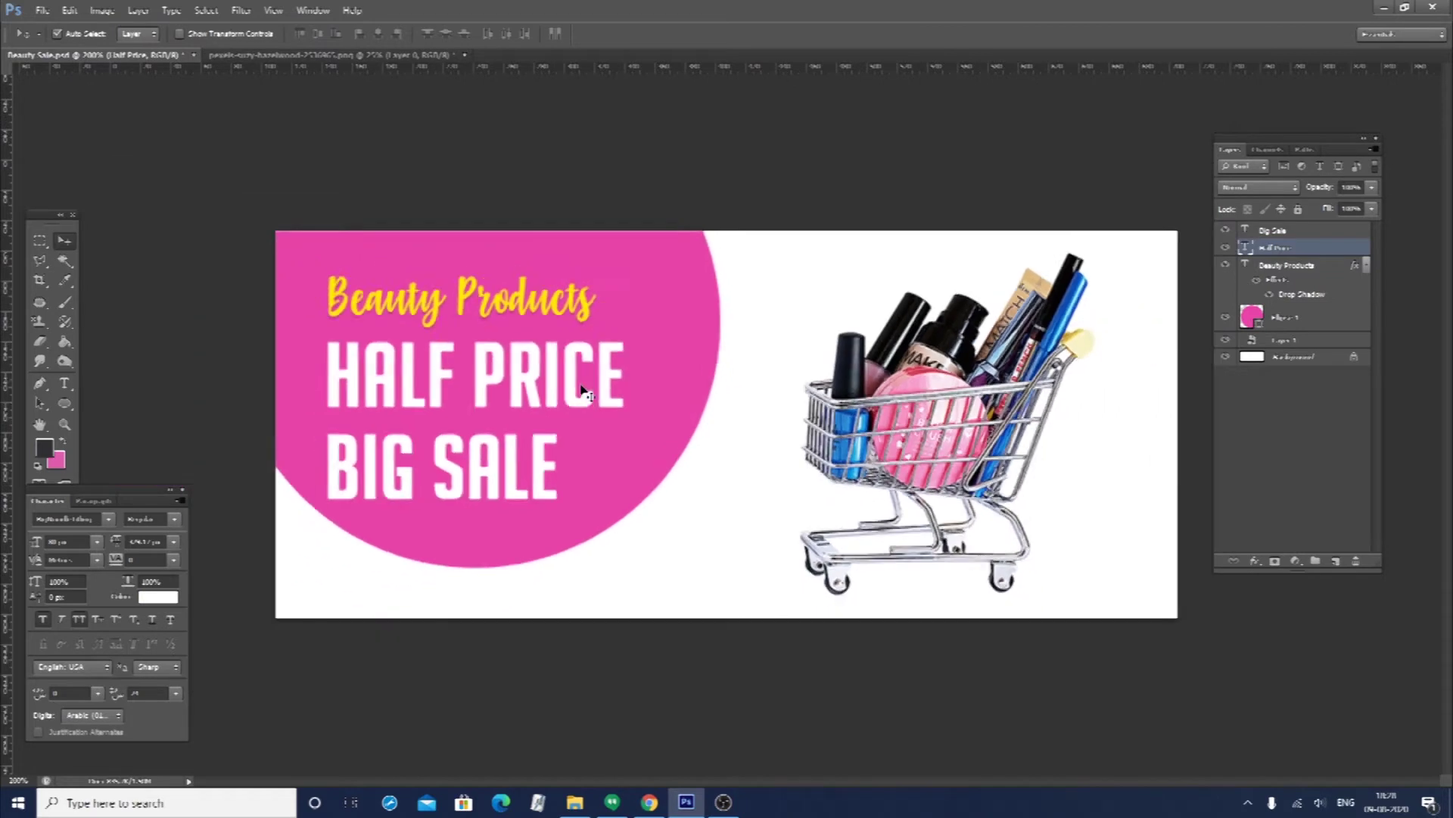
Rasterize HALF PRICE and offset its lower half downward with a rectangular selection
right_click(1319, 255)
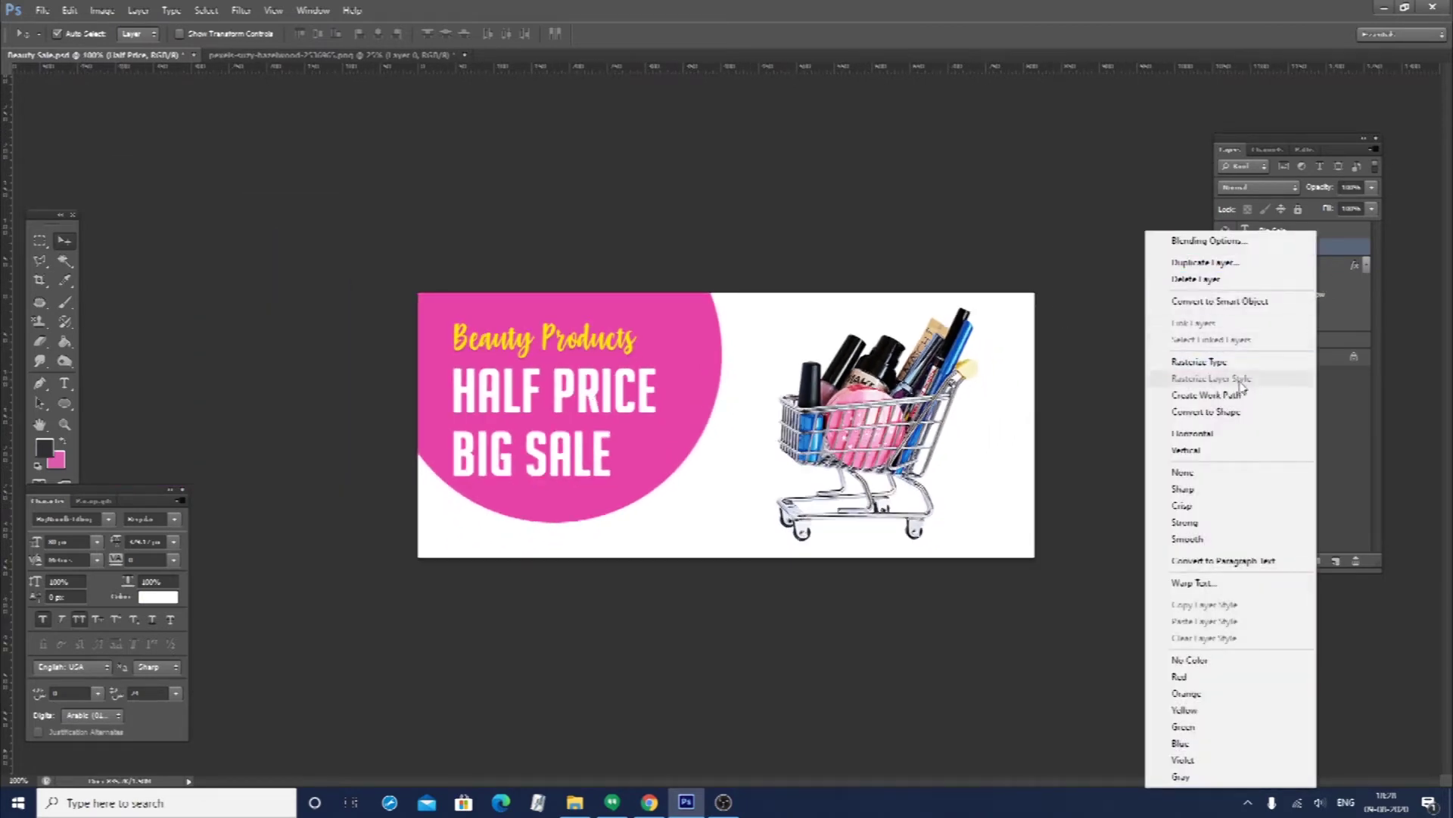
left_click(1227, 361)
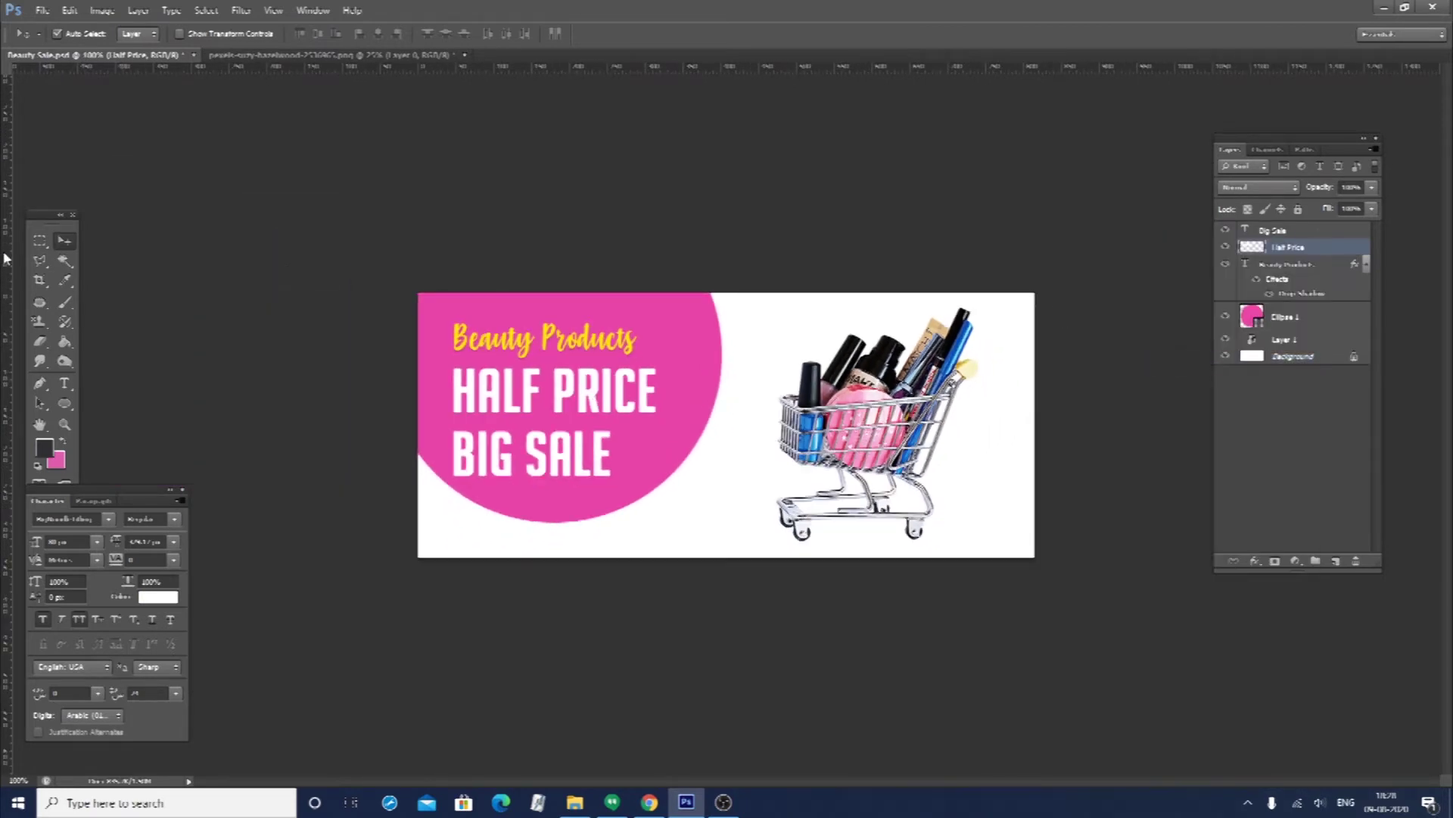
left_click(40, 241)
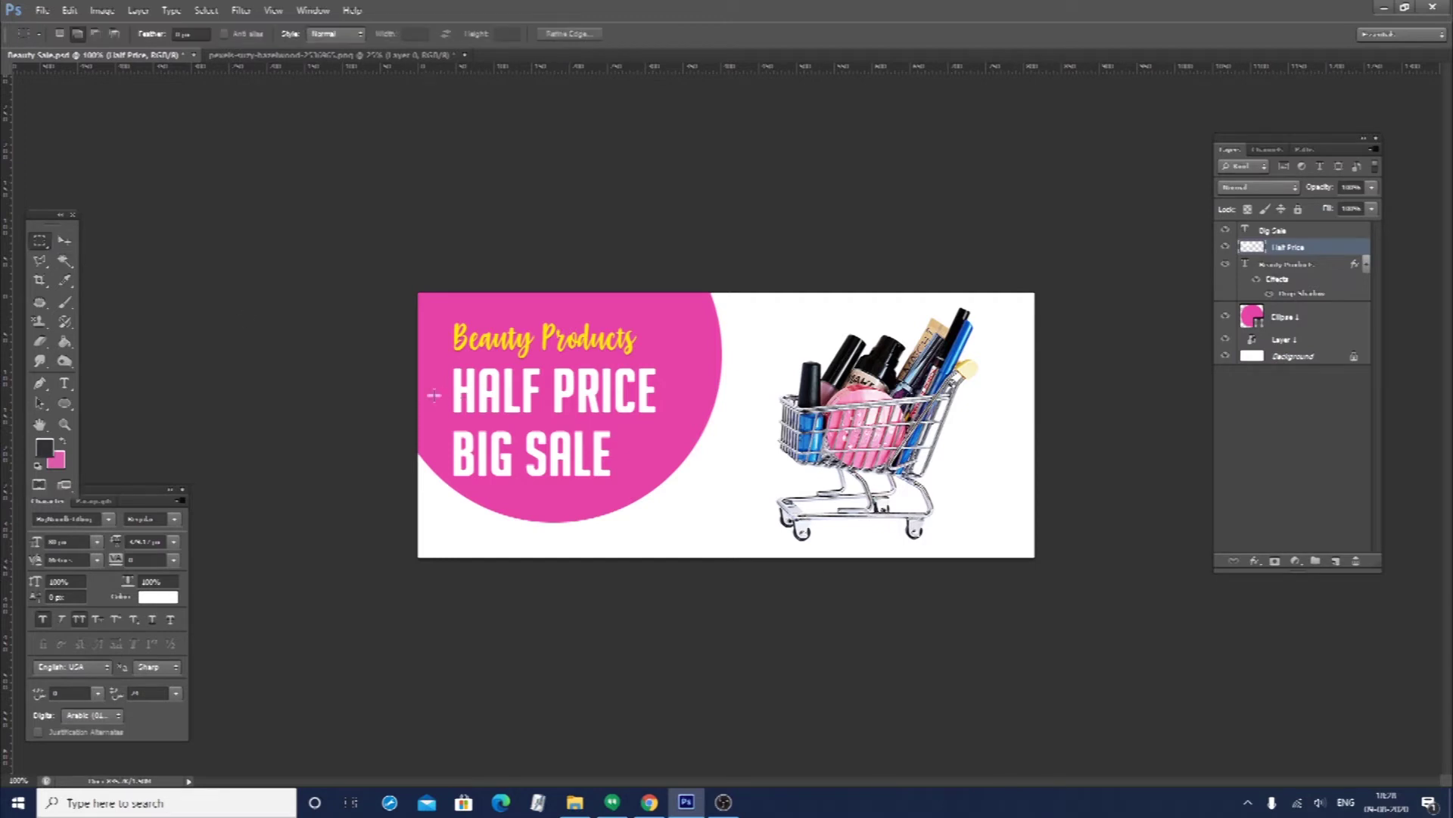
left_click_drag(416, 391, 974, 600)
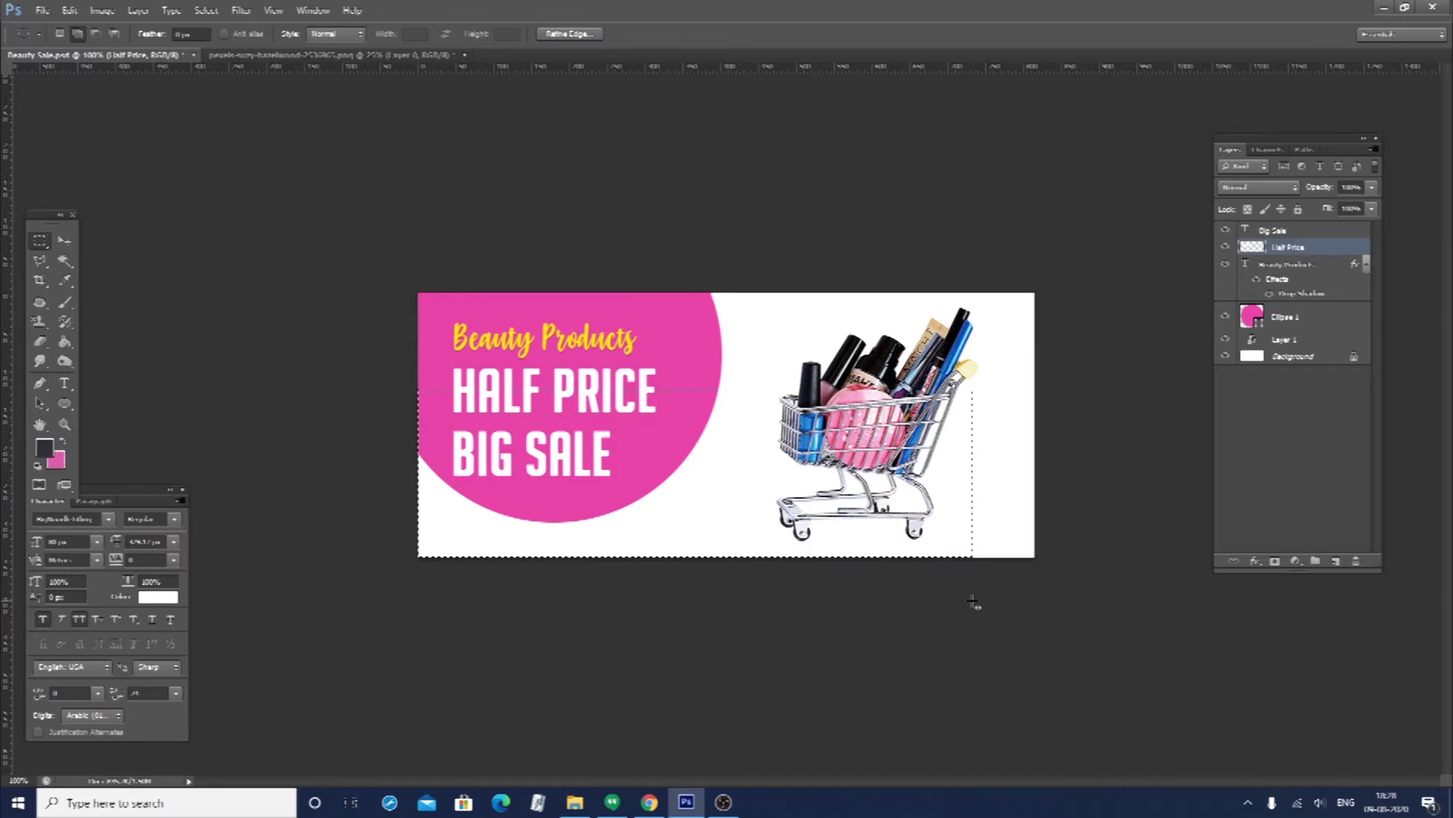
key("ctrl+Down")
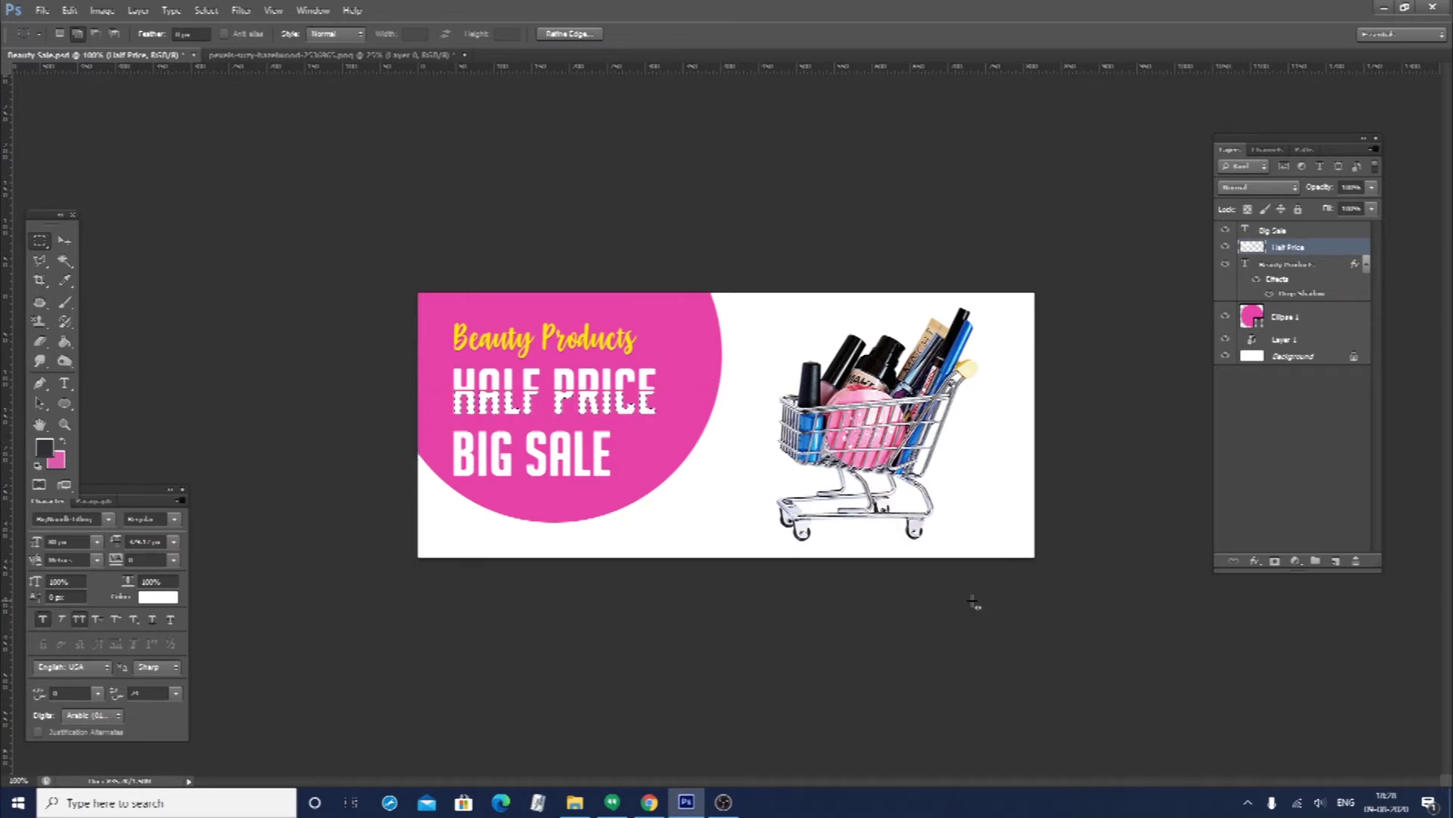
key("ctrl+d")
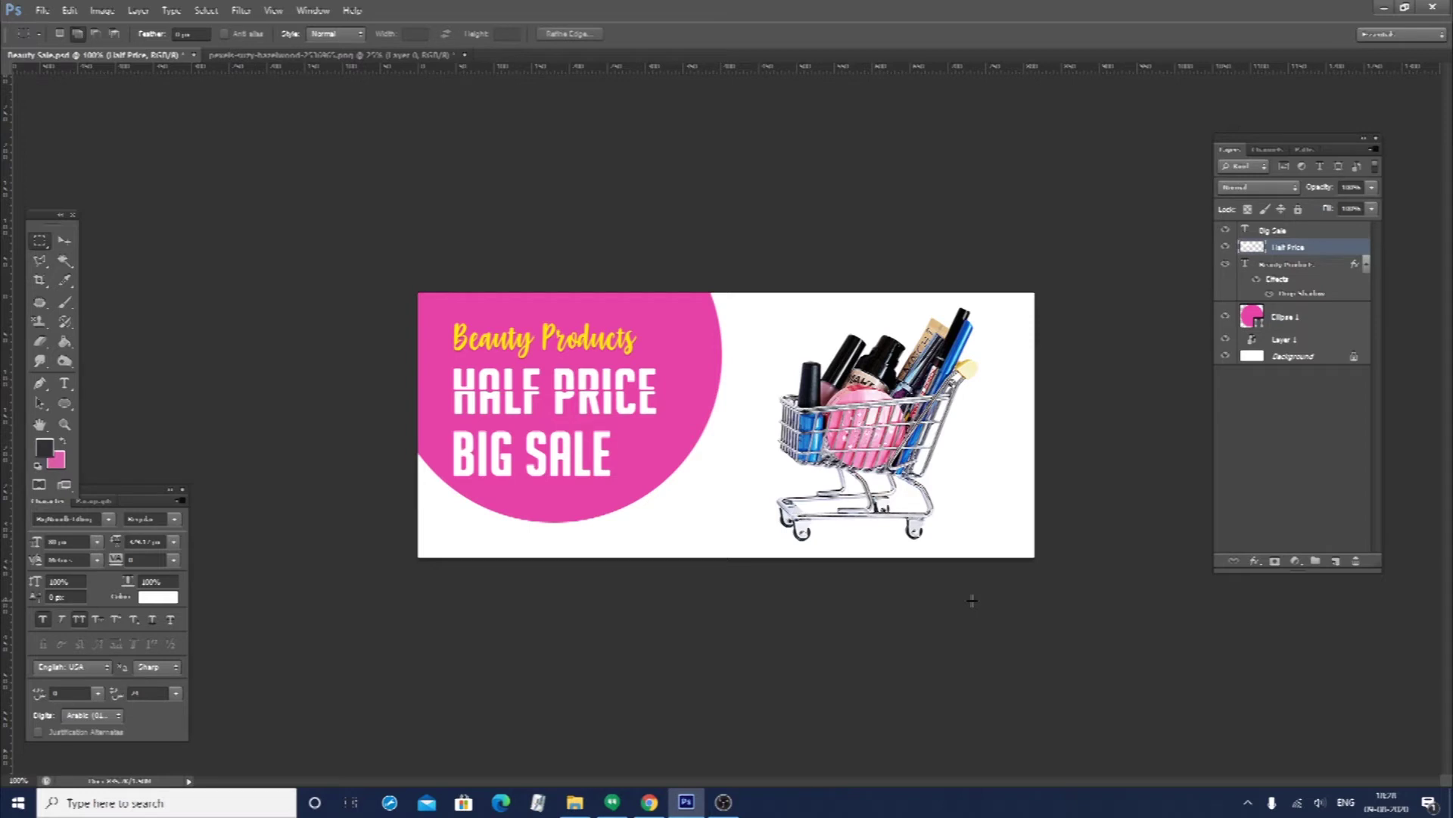
Compare split and solid letters through undo/redo, finally undoing the offset slice
key("ctrl+alt+z")
key("ctrl+alt+z")
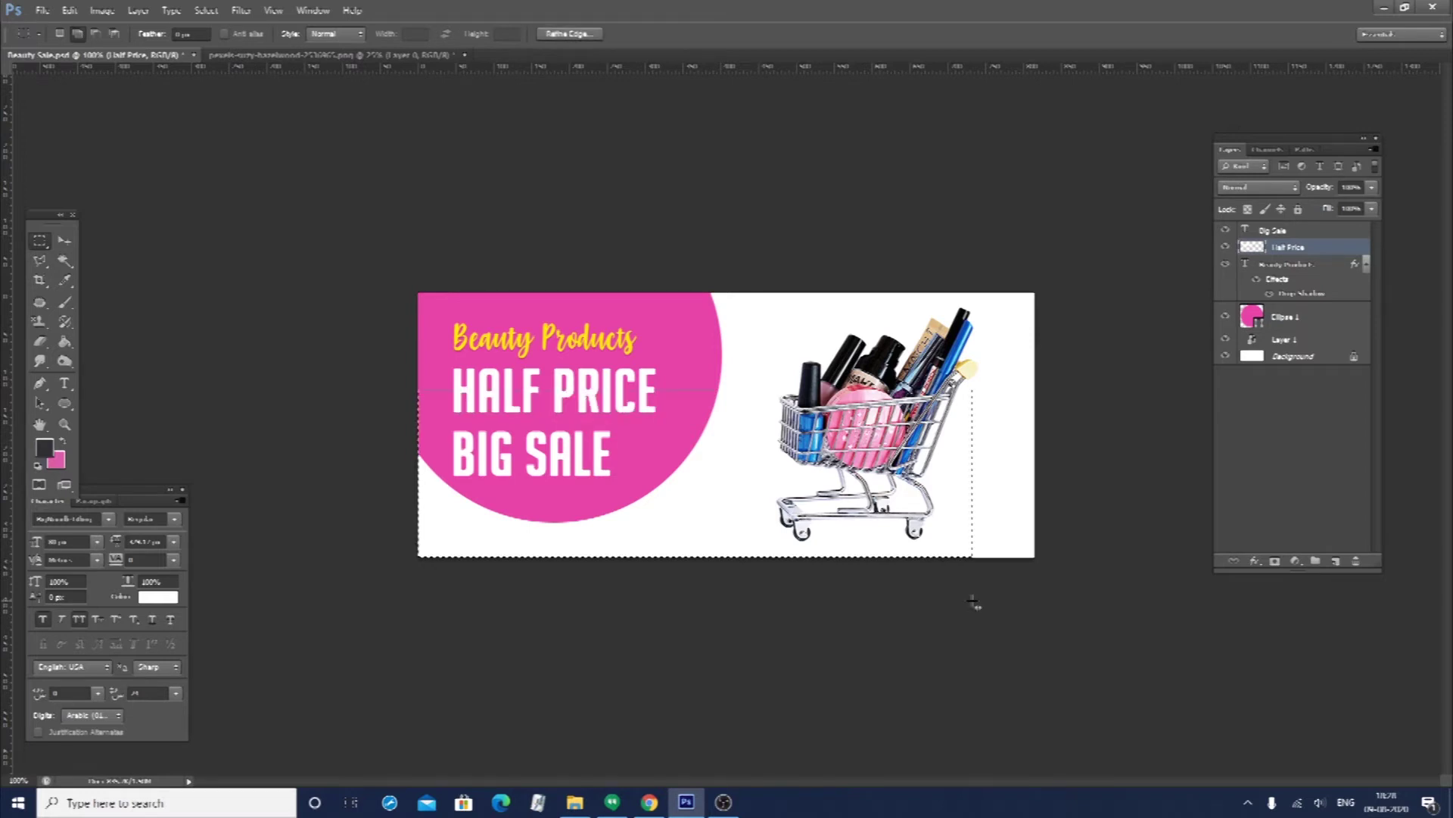
key("ctrl+d")
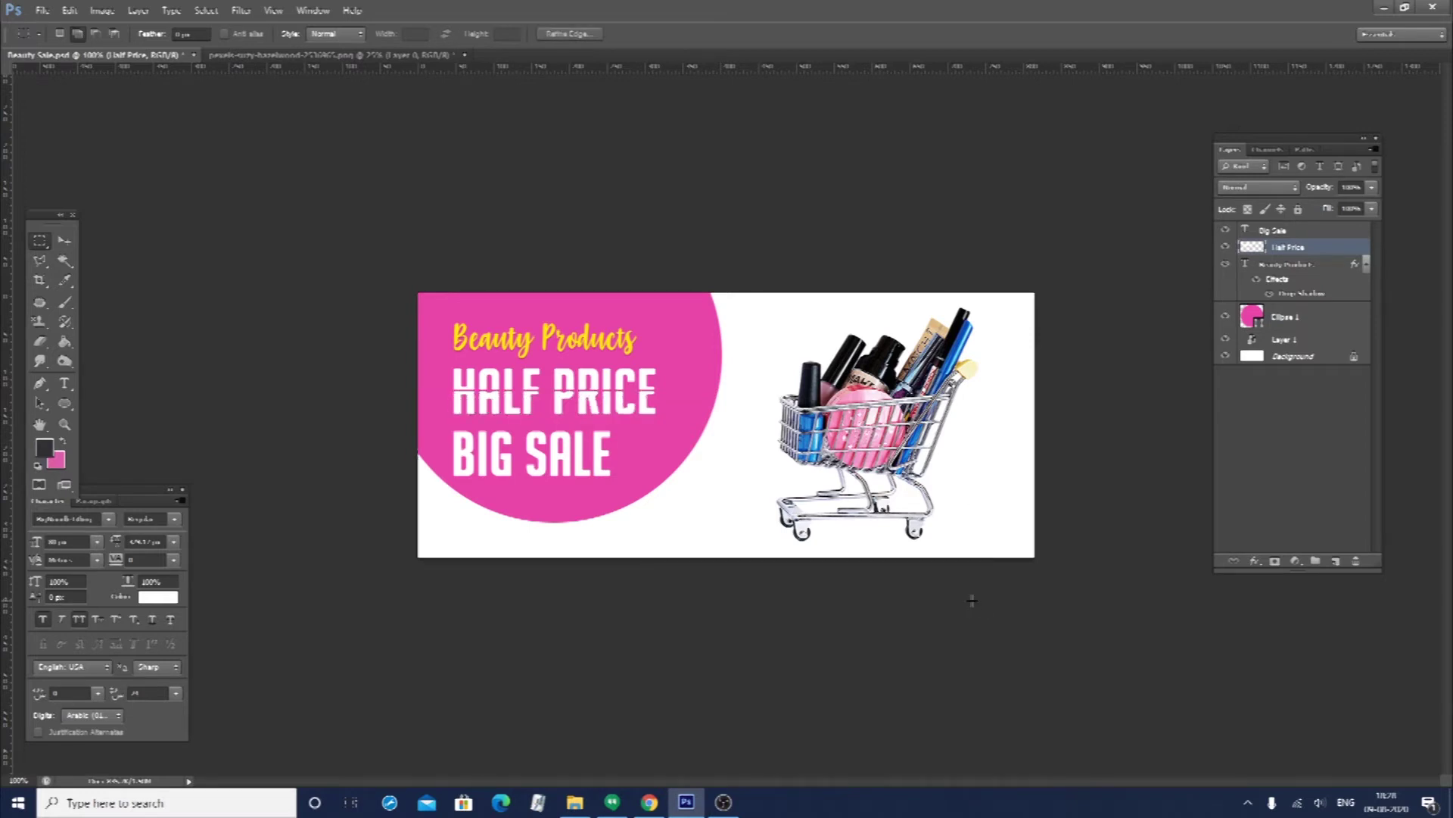
key("ctrl+shift+d")
key("ctrl+d")
key("ctrl+shift+d")
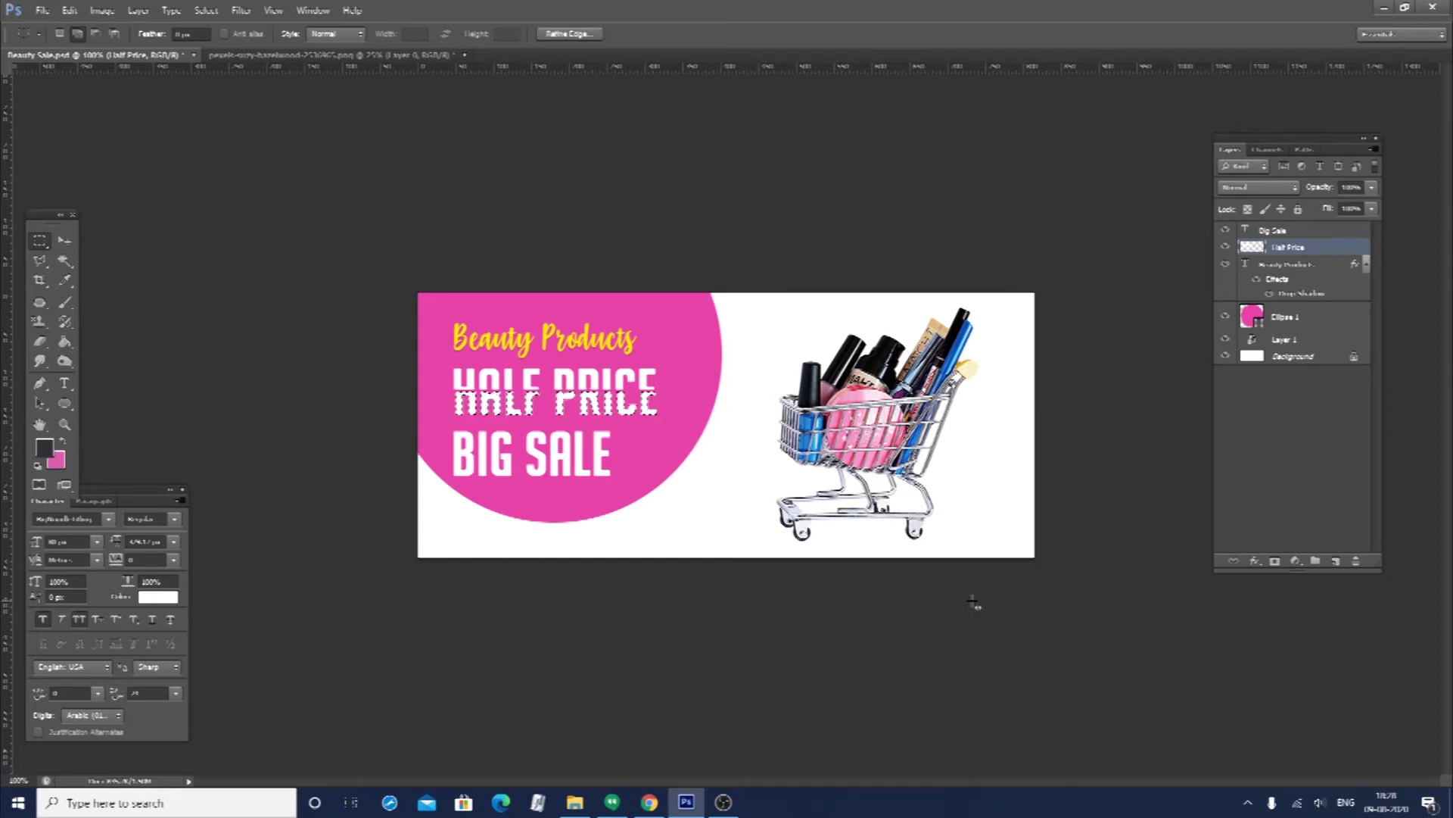
key("ctrl+d")
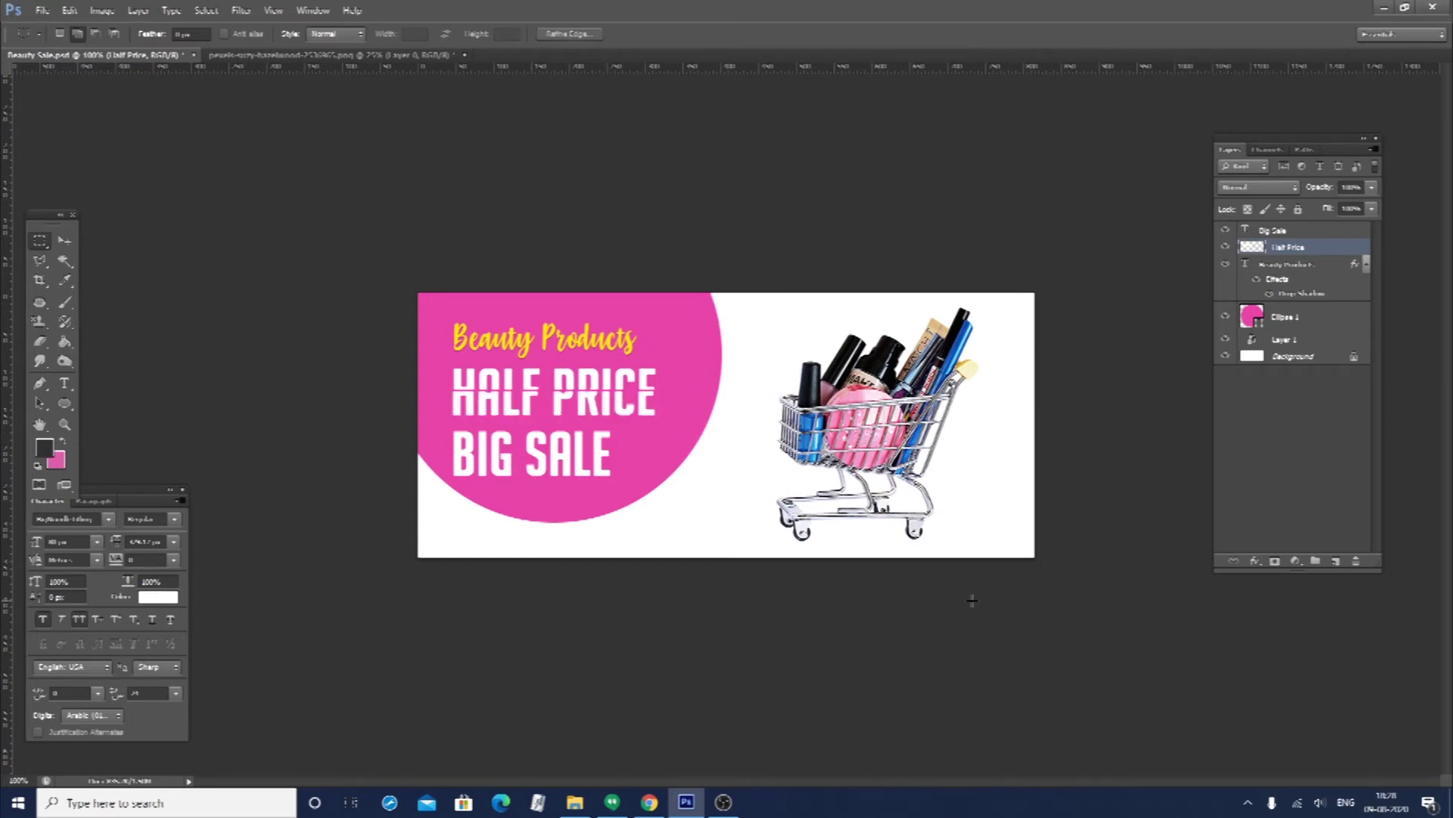
key("ctrl+shift+d")
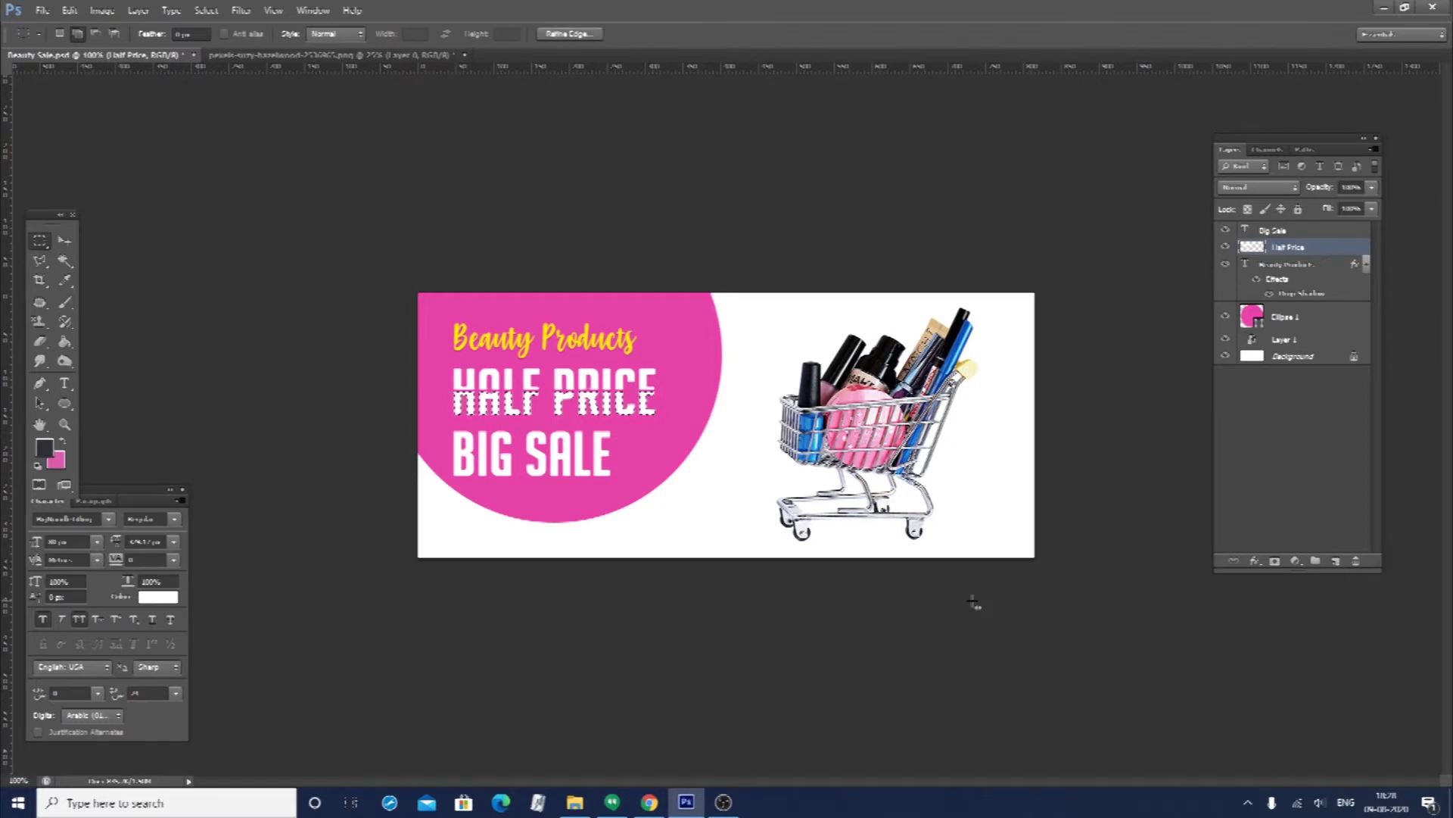
key("ctrl+d")
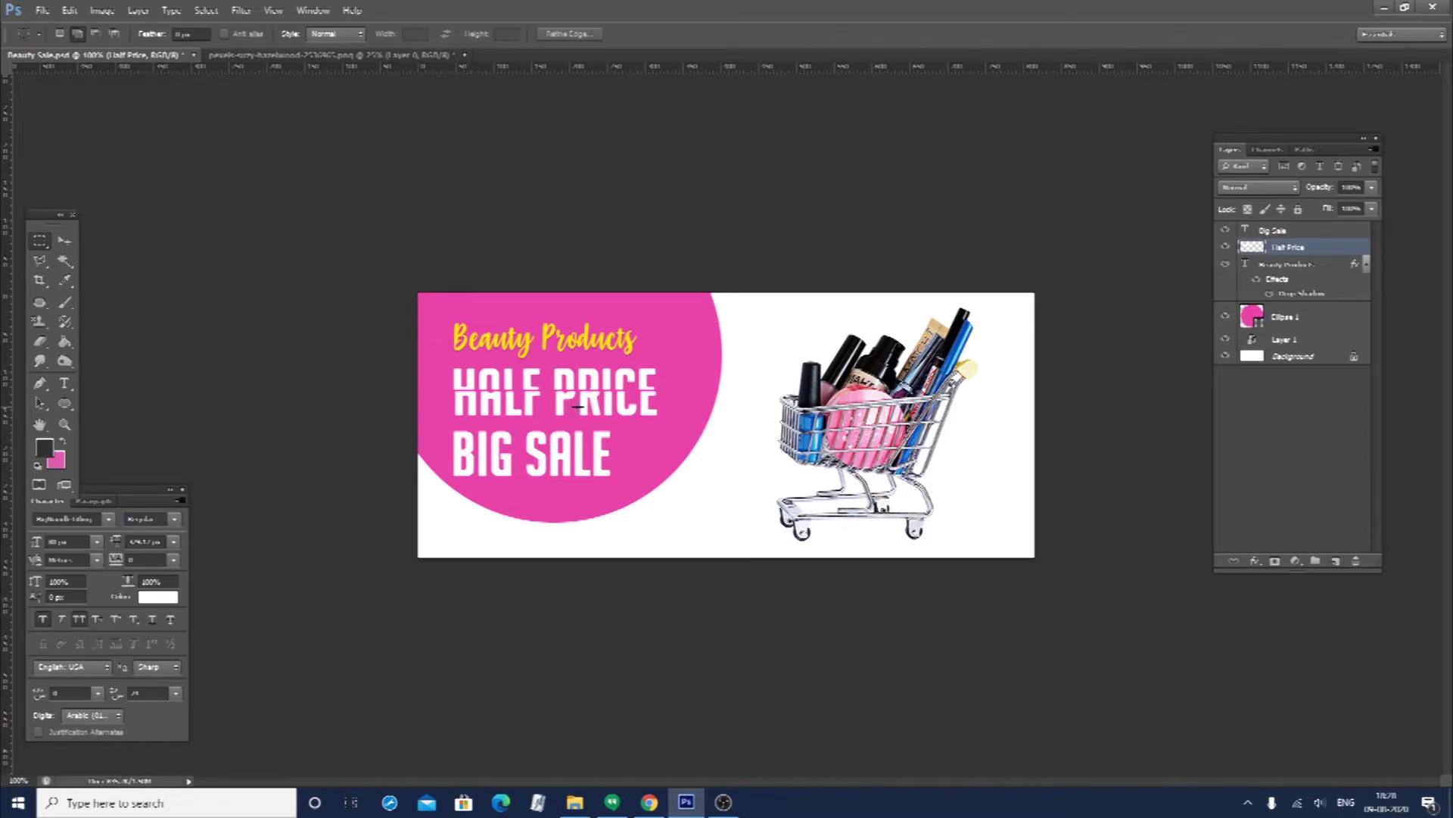
key("ctrl+z")
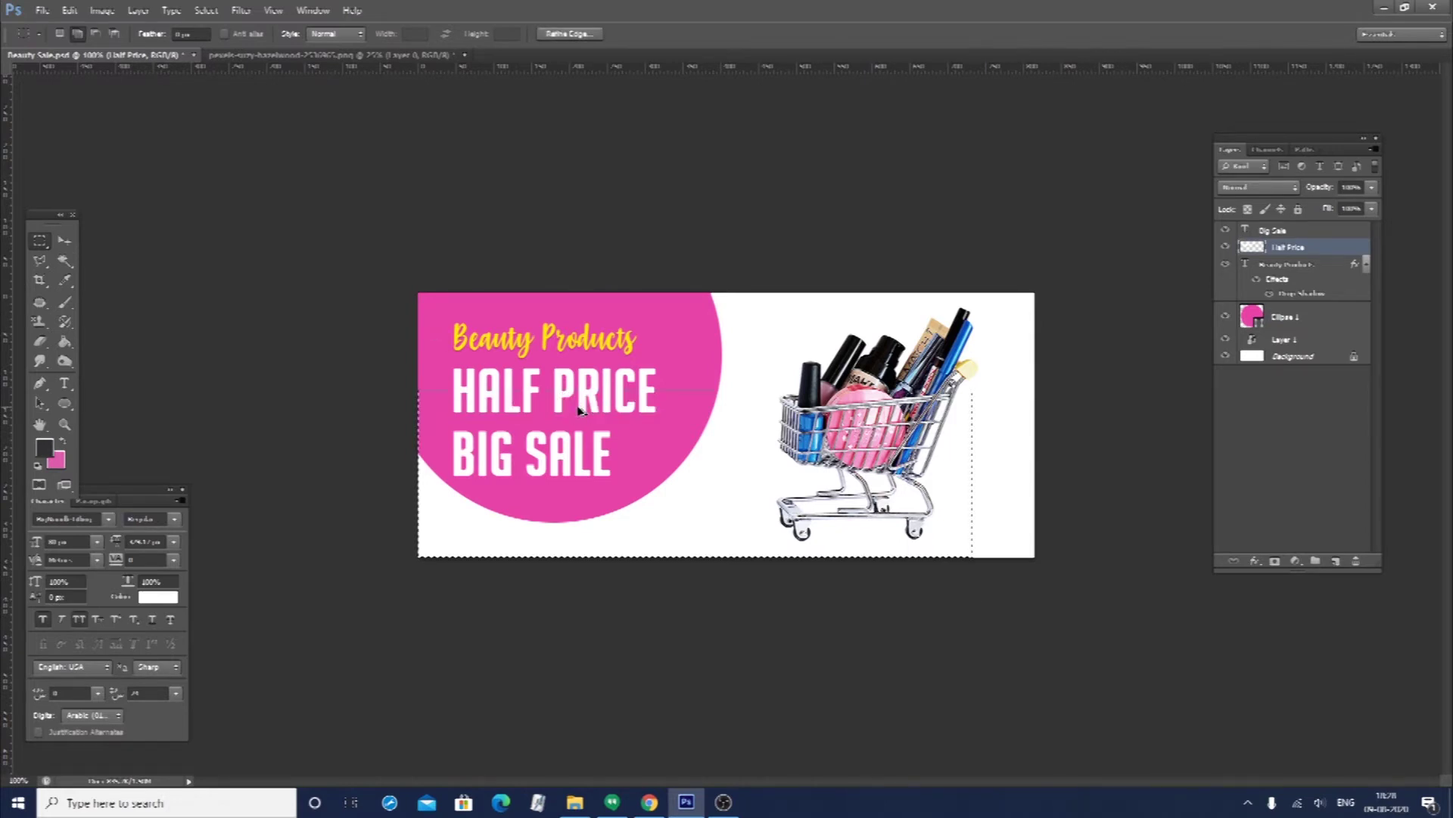
key("ctrl+d")
left_click(39, 261)
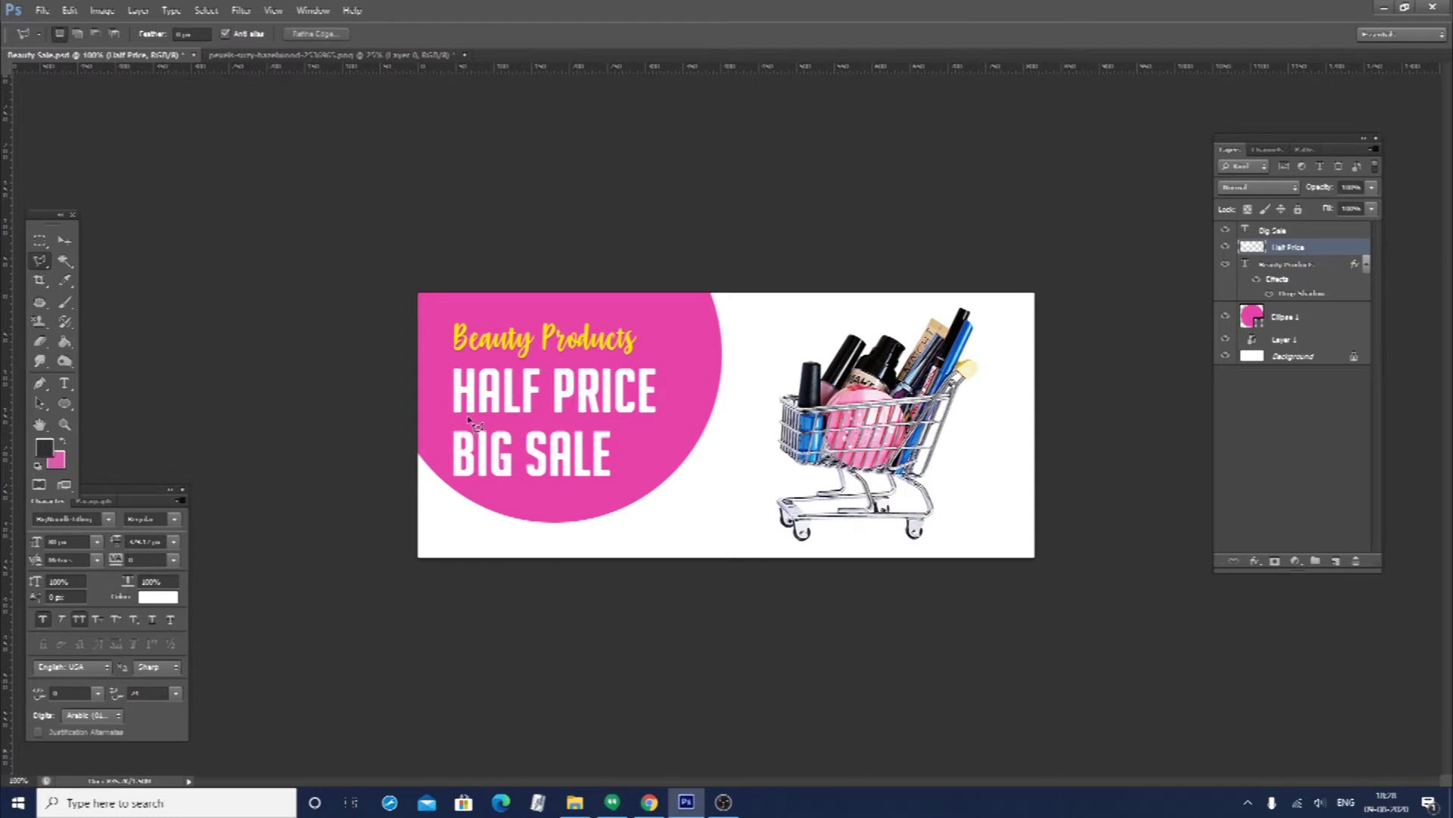
left_click(450, 400)
left_click(667, 378)
left_click(392, 442)
left_click(405, 421)
left_click(454, 409)
key("ctrl+Down")
key("ctrl+Down")
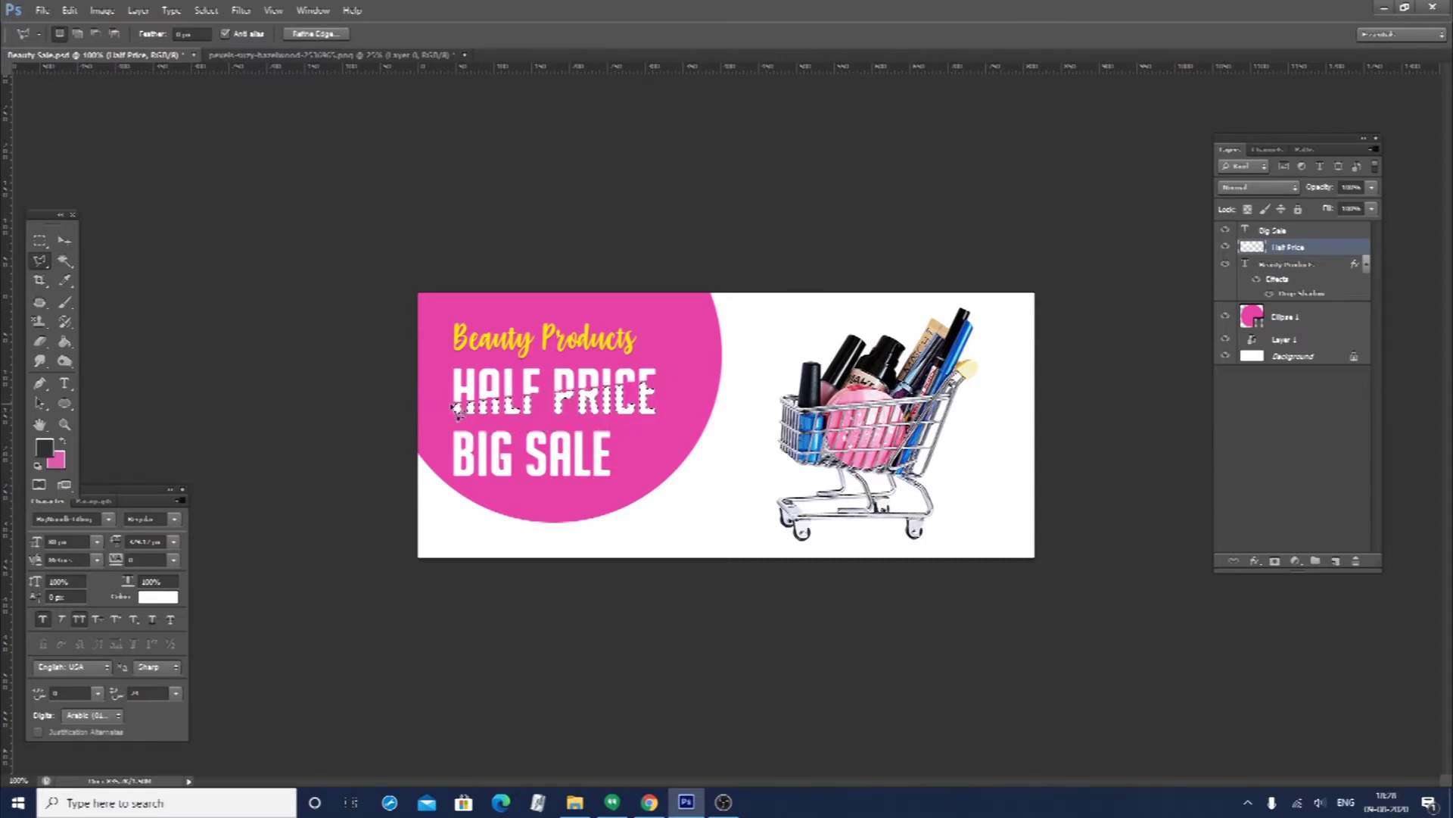
key("ctrl+d")
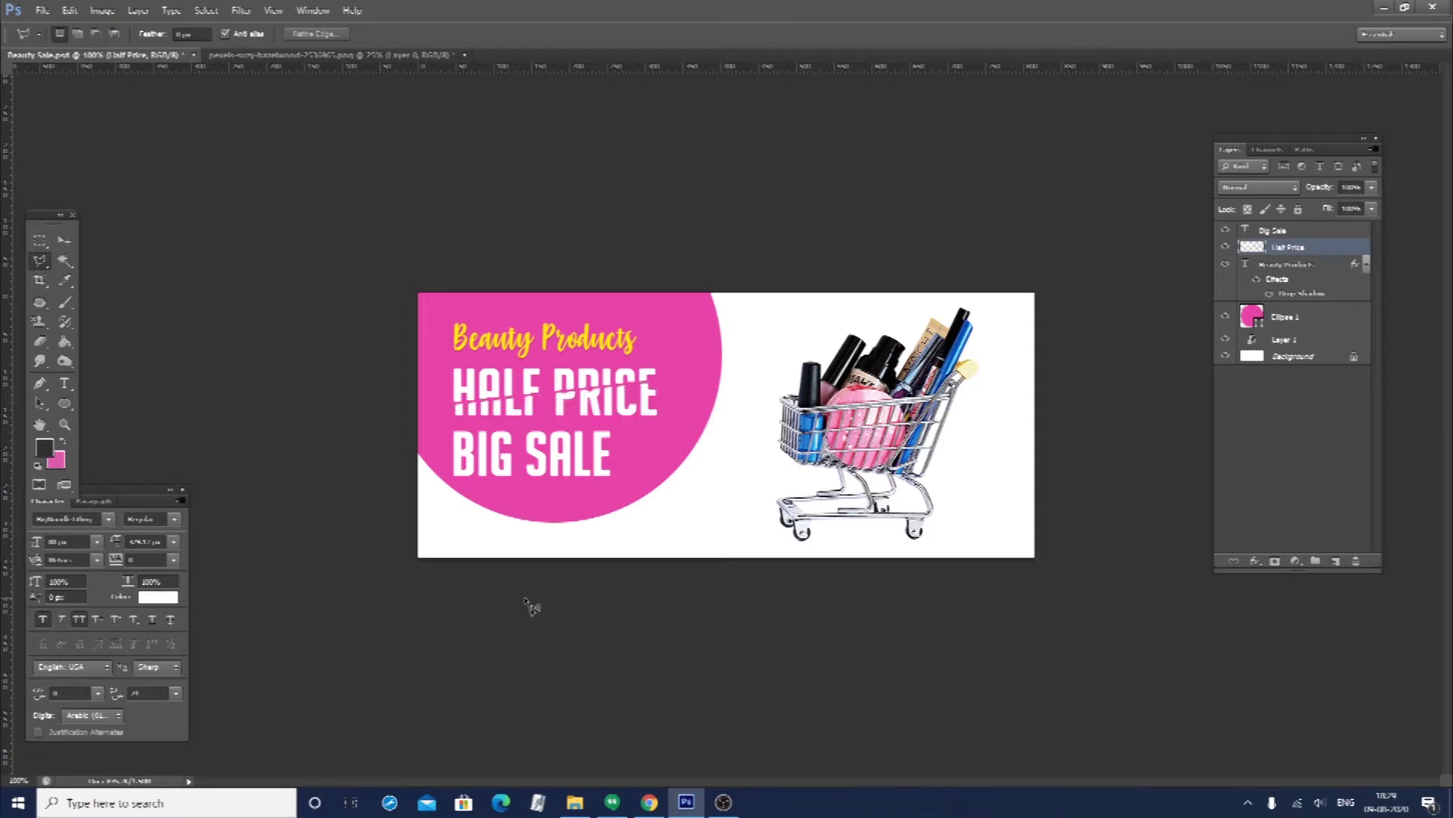
key("ctrl+alt+z")
key("ctrl+alt+z")
key("ctrl+alt+z")
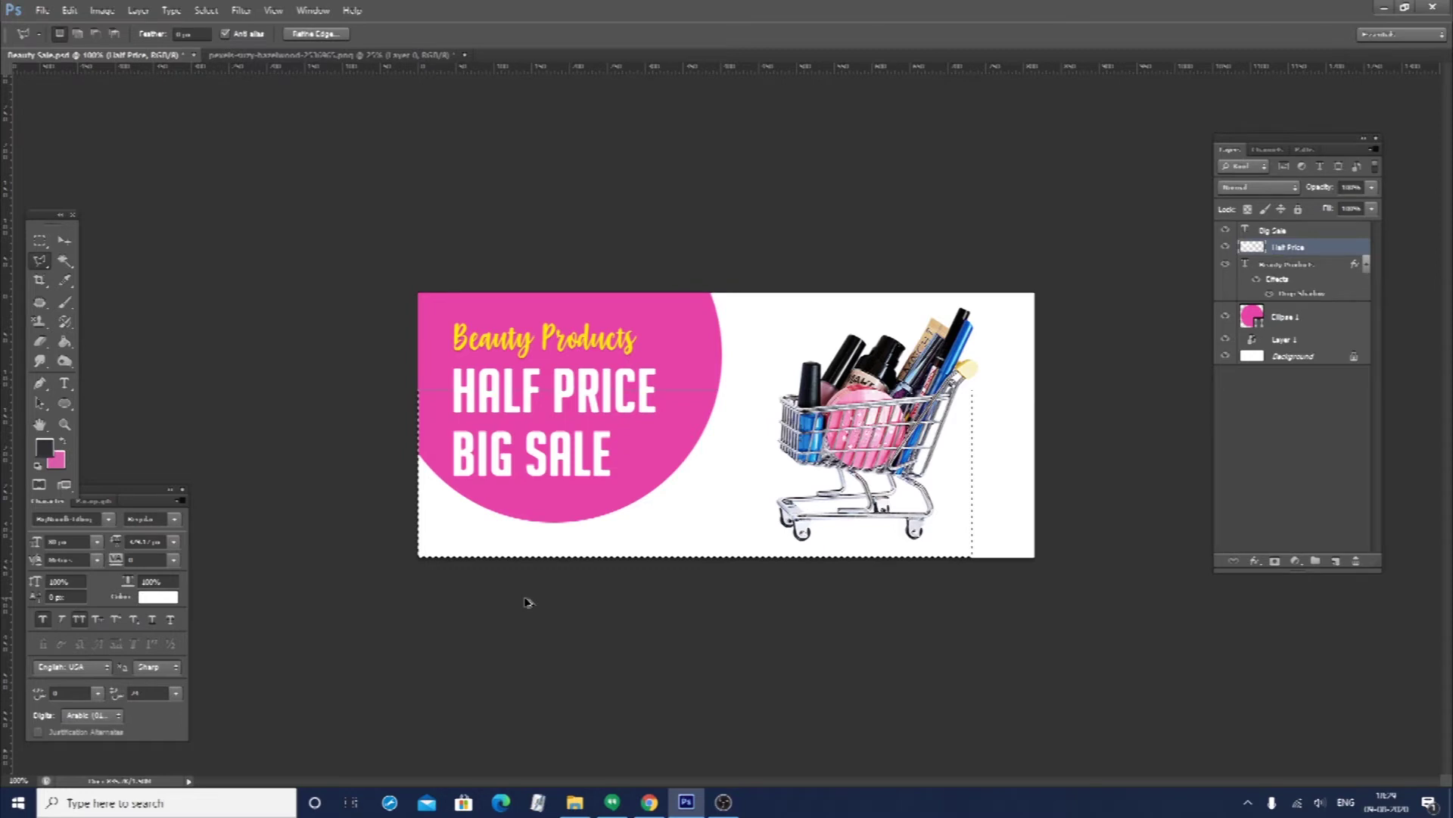
key("ctrl+shift+z")
key("ctrl+shift+z")
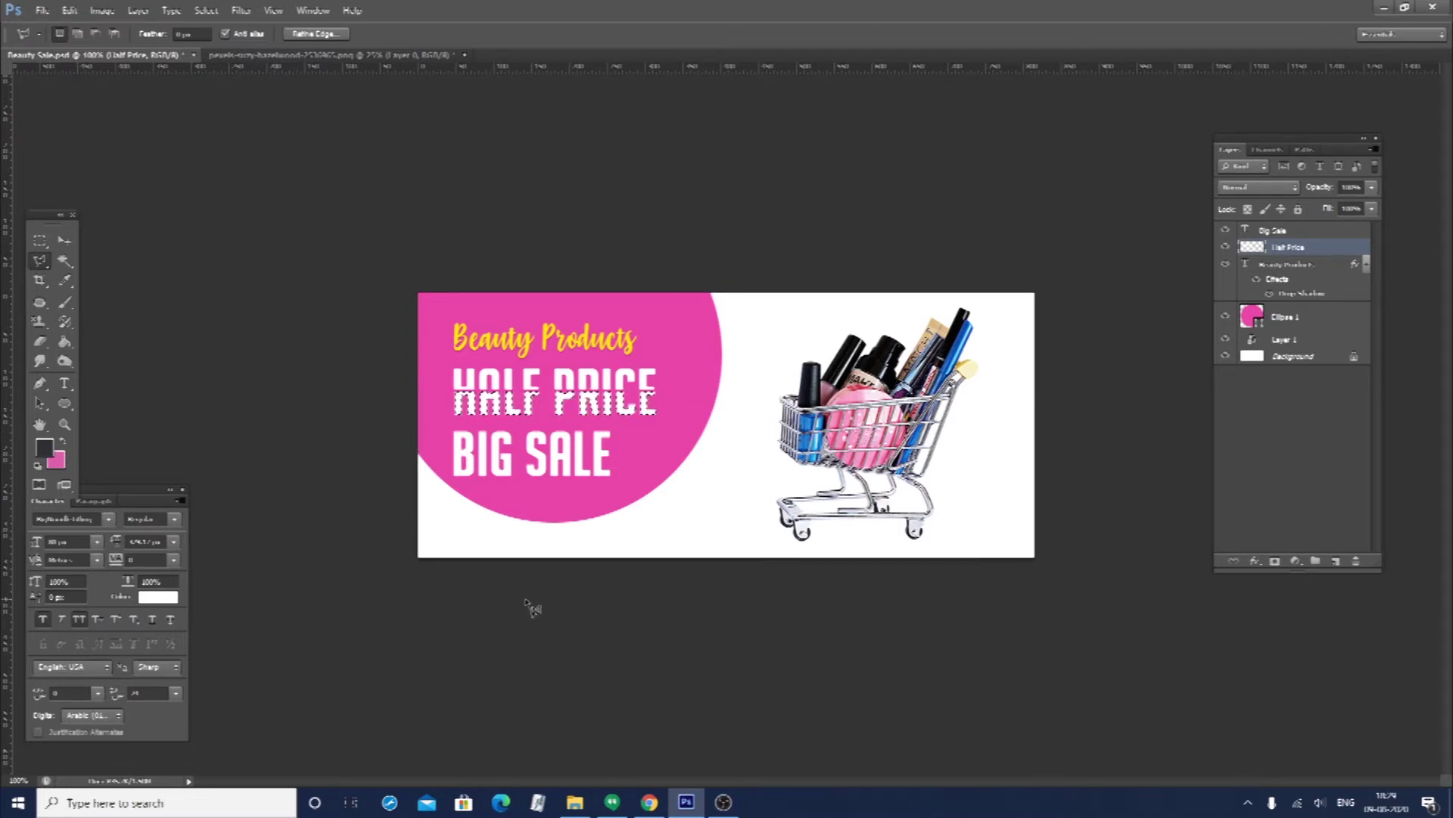
key("ctrl+d")
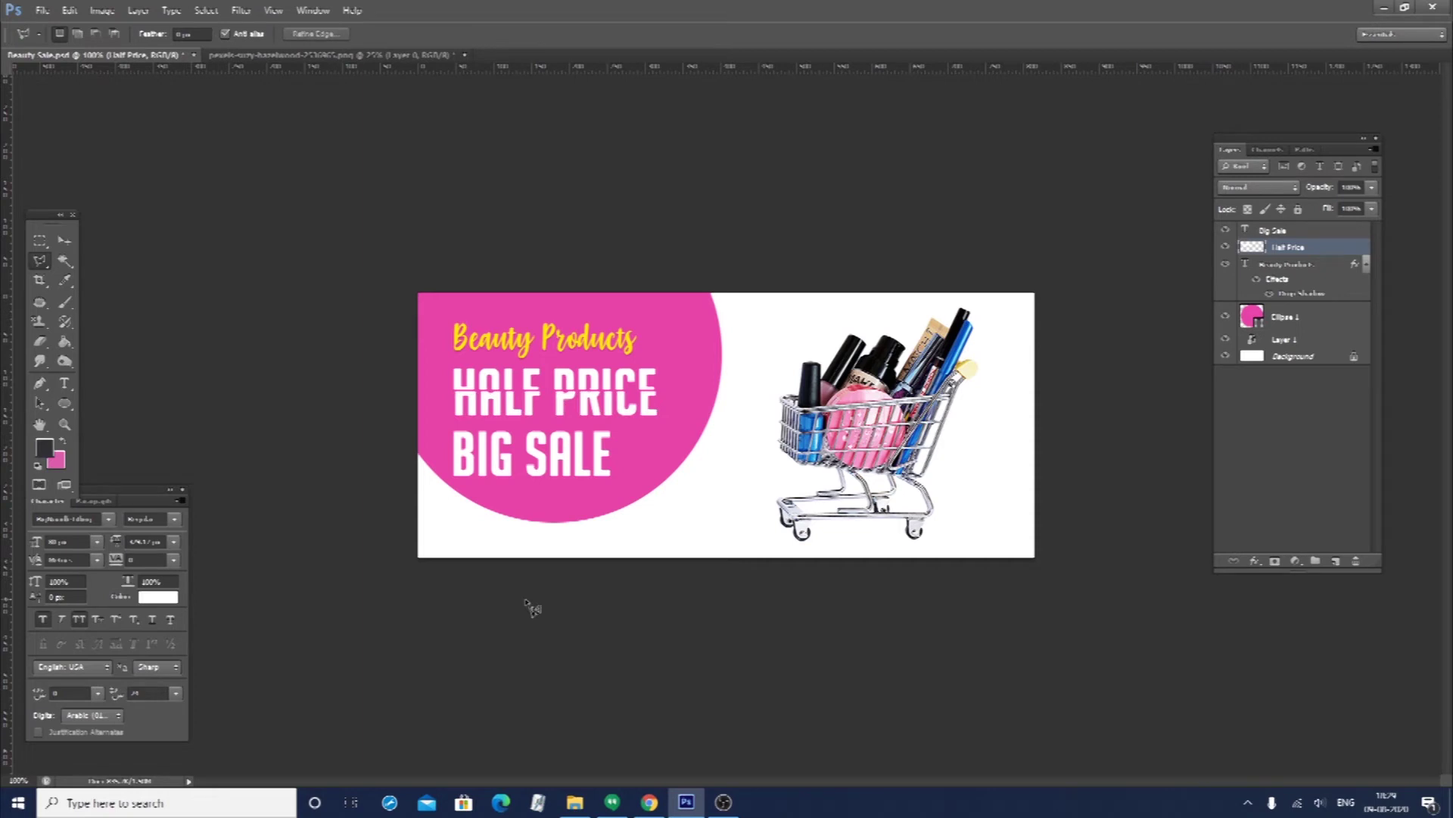
key("ctrl+alt+z")
key("ctrl+alt+z")
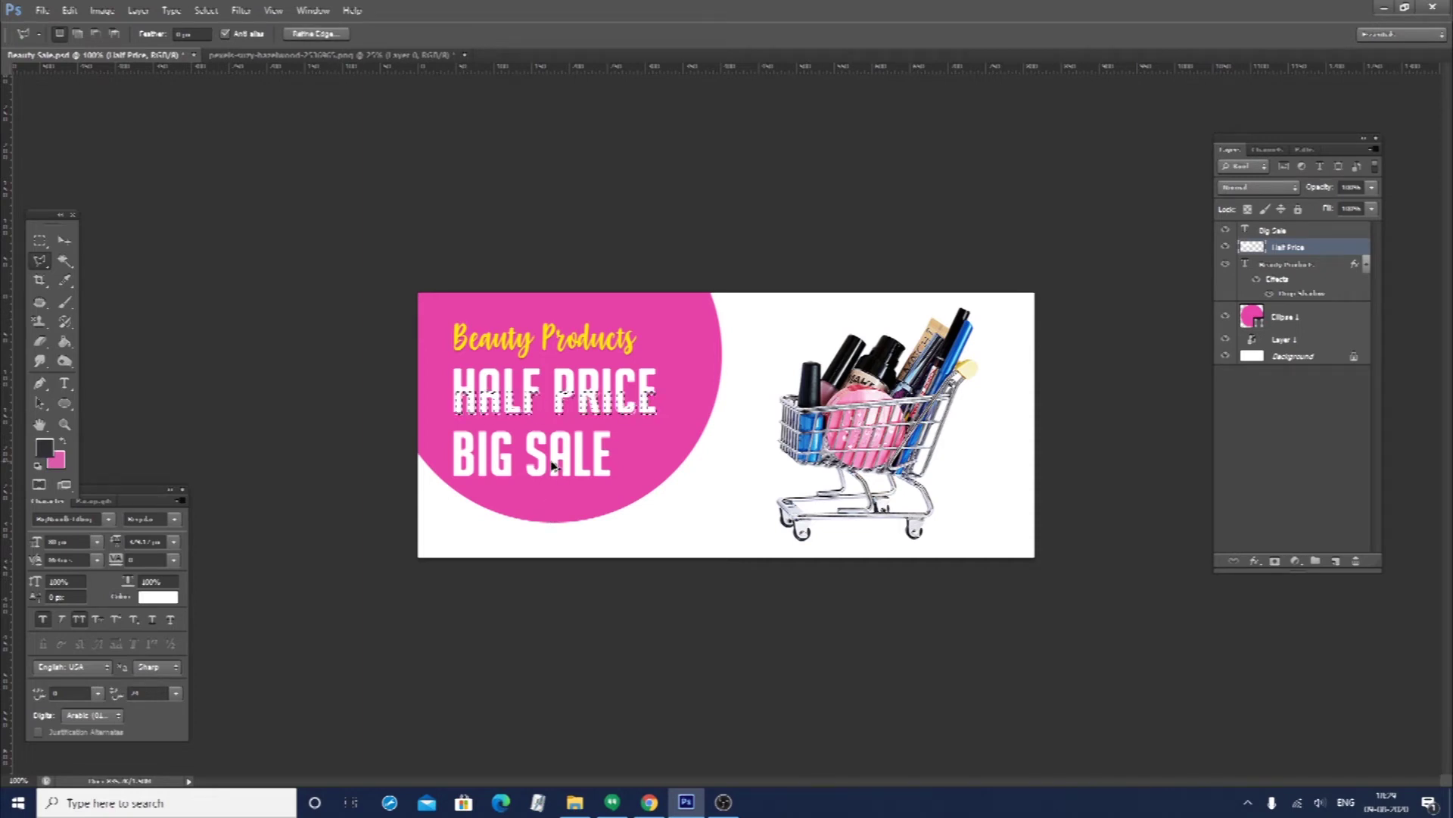
key("ctrl+alt+z")
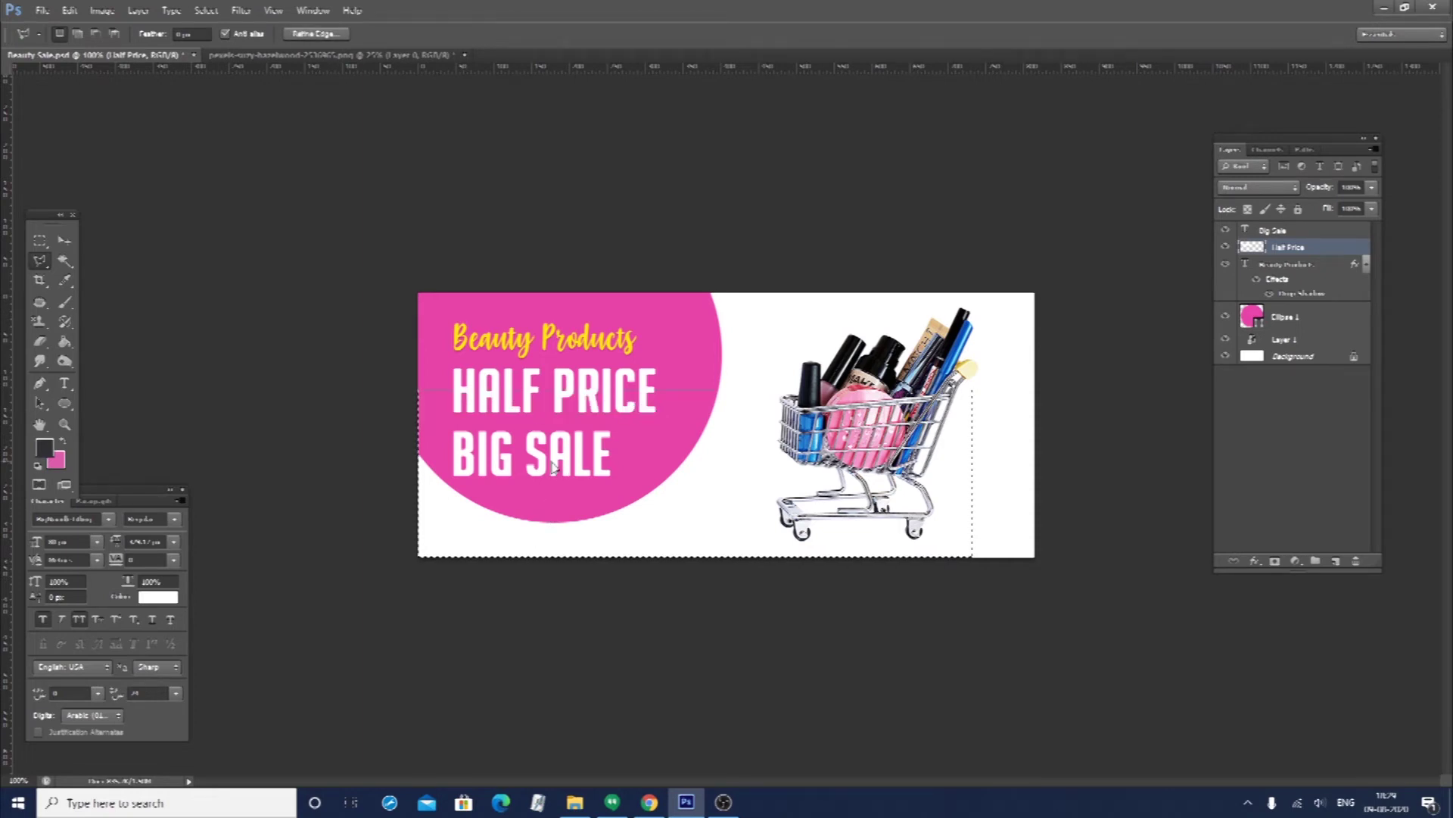
key("ctrl+d")
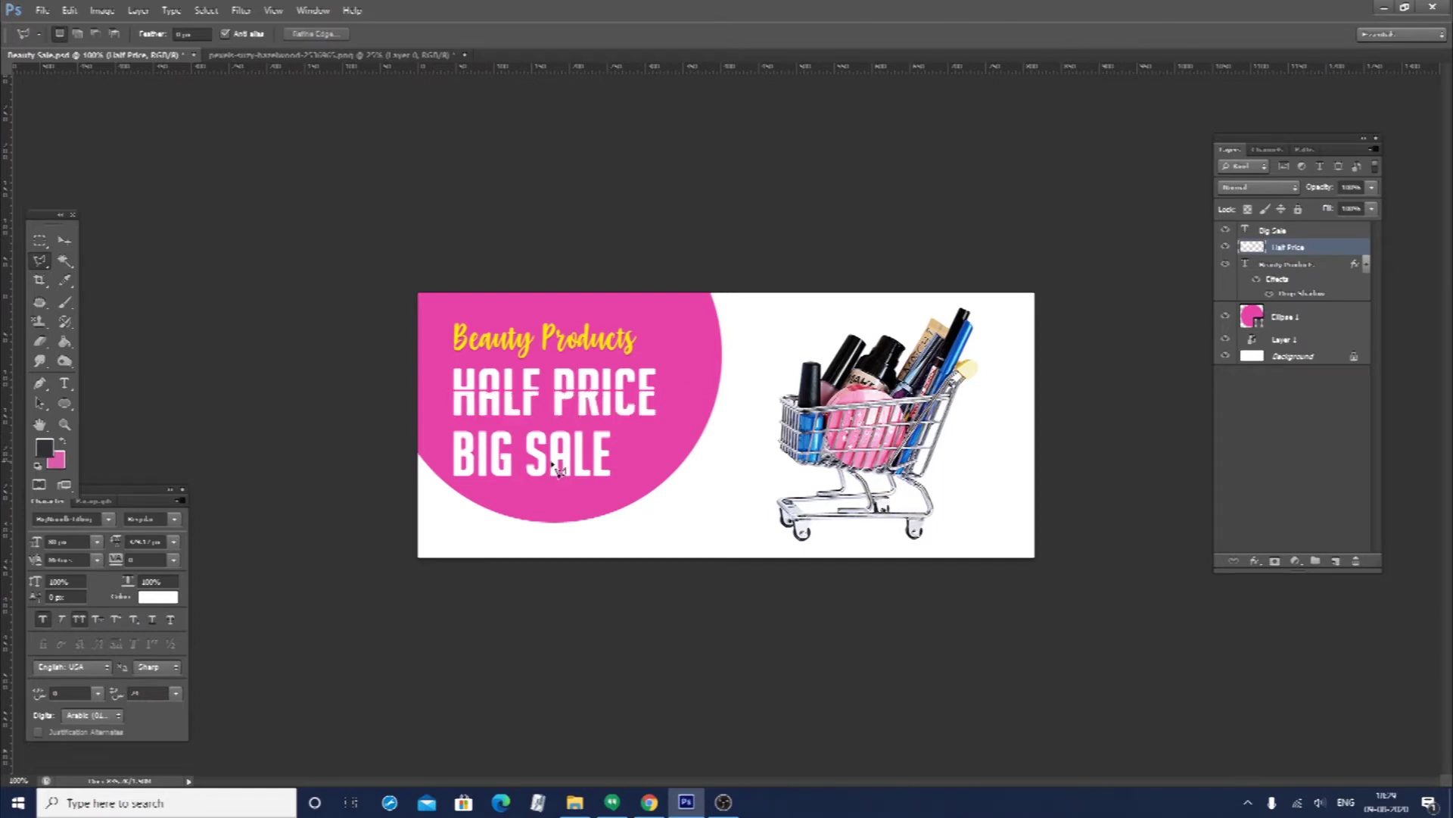
Draw a new circle with the Ellipse Tool over the cart's left side
key("v")
left_click(552, 464)
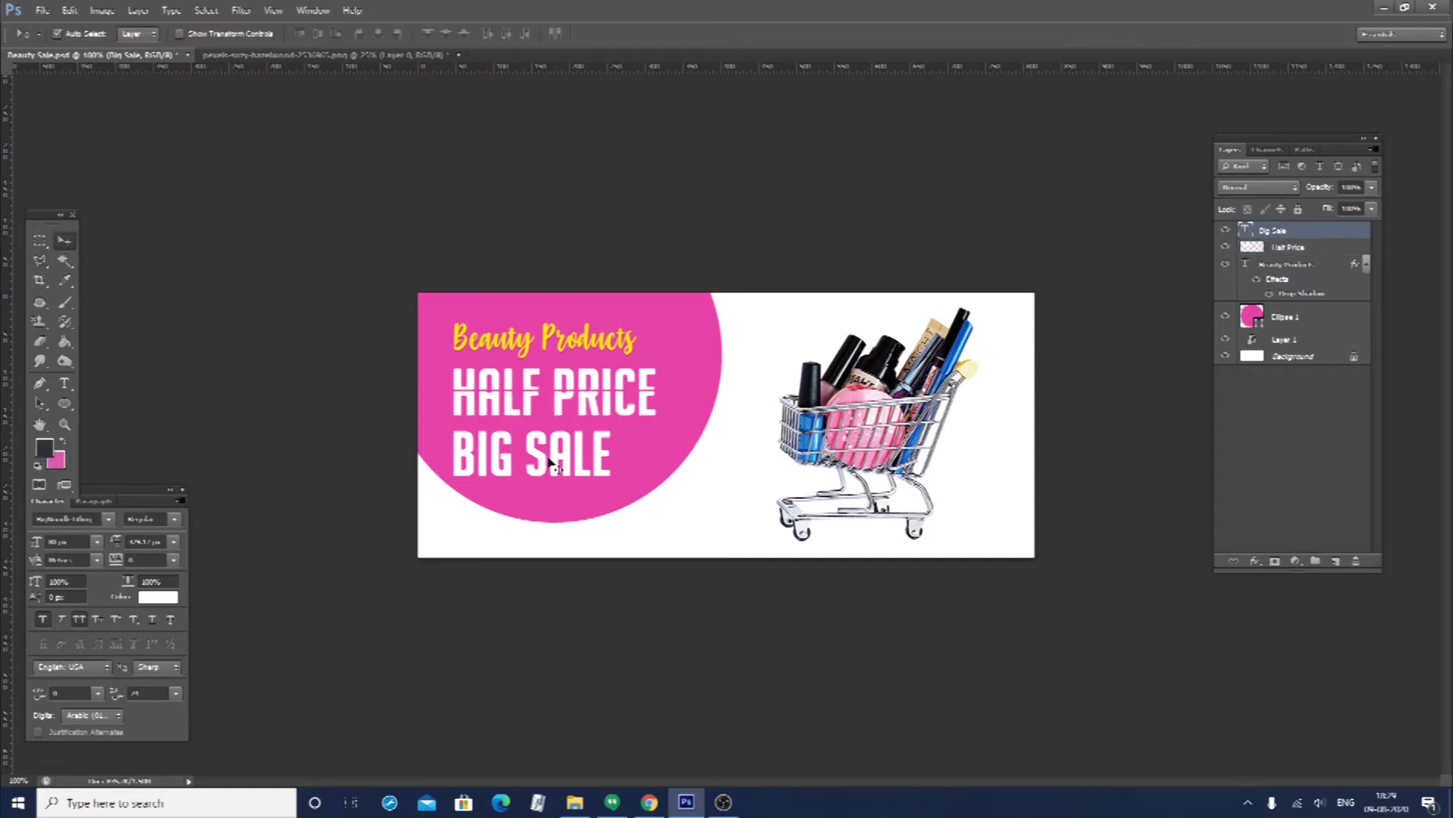
left_click_drag(552, 464, 551, 462)
left_click_drag(65, 403, 98, 406)
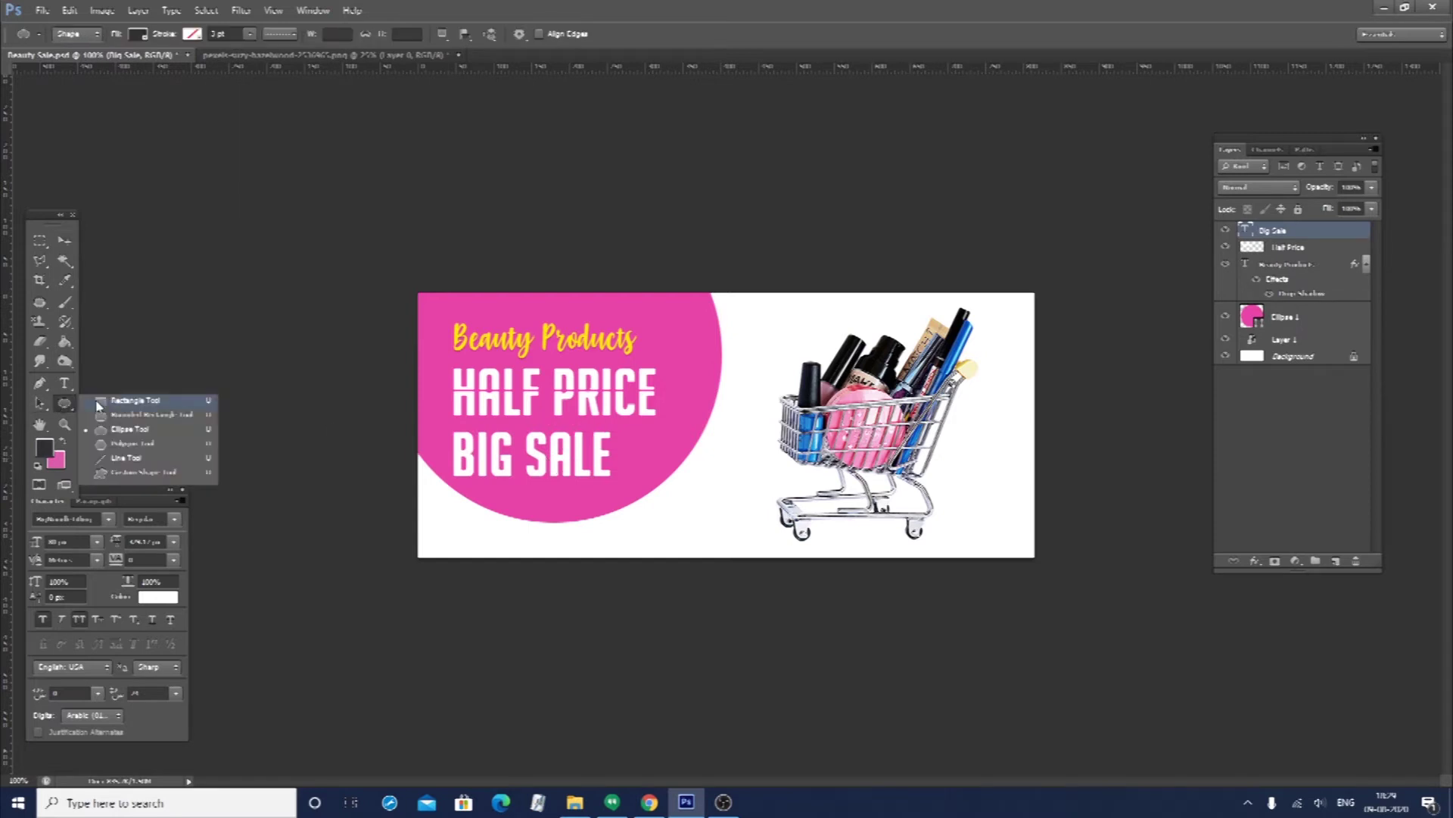
left_click(121, 432)
mouse_move(666, 402)
left_mouse_down()
mouse_move(778, 478)
mouse_move(833, 539)
mouse_move(815, 550)
left_mouse_up()
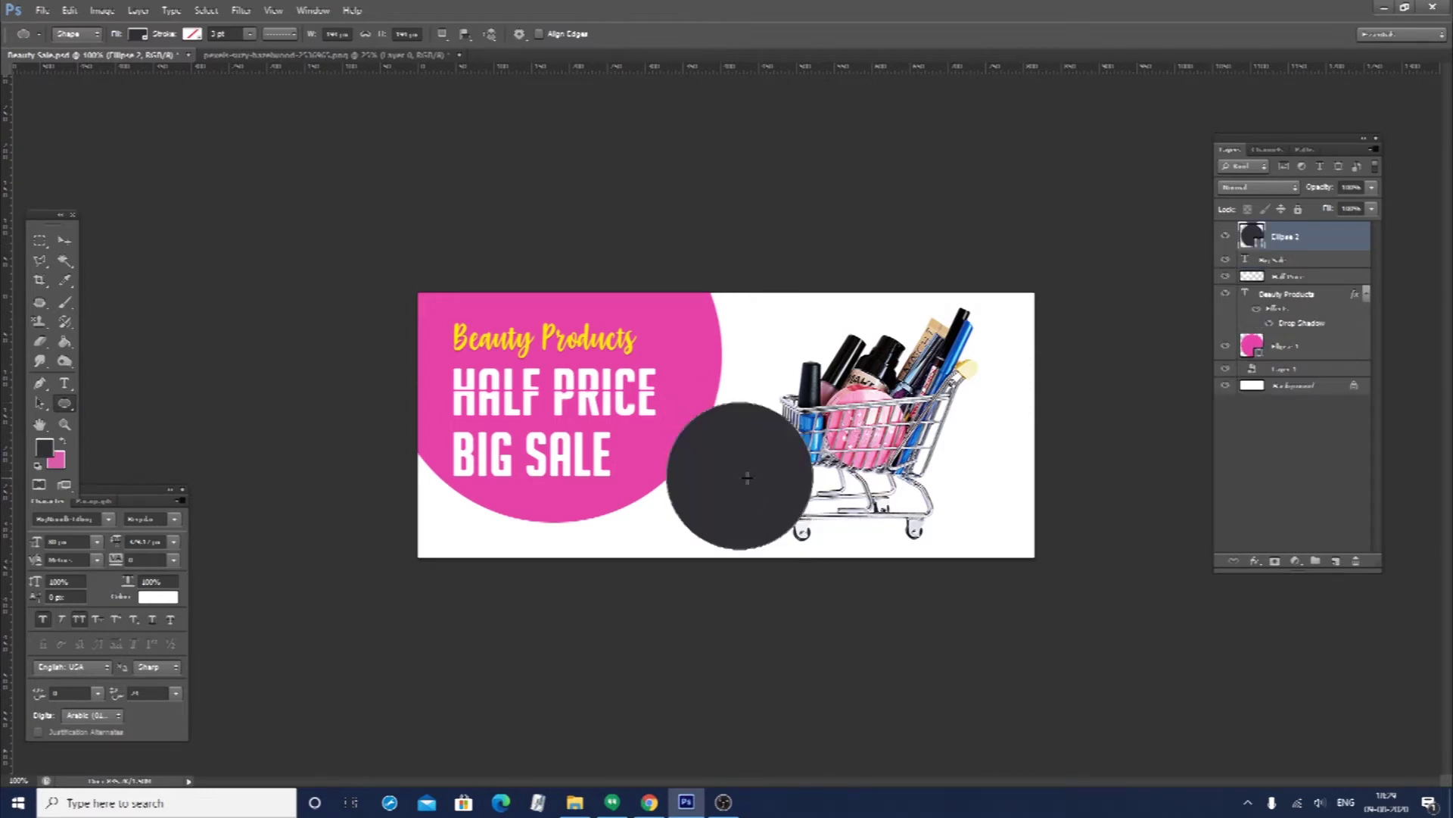
Position the new circle up and left, adjusting the cart's placement alongside
key("v")
left_click_drag(745, 477, 720, 454)
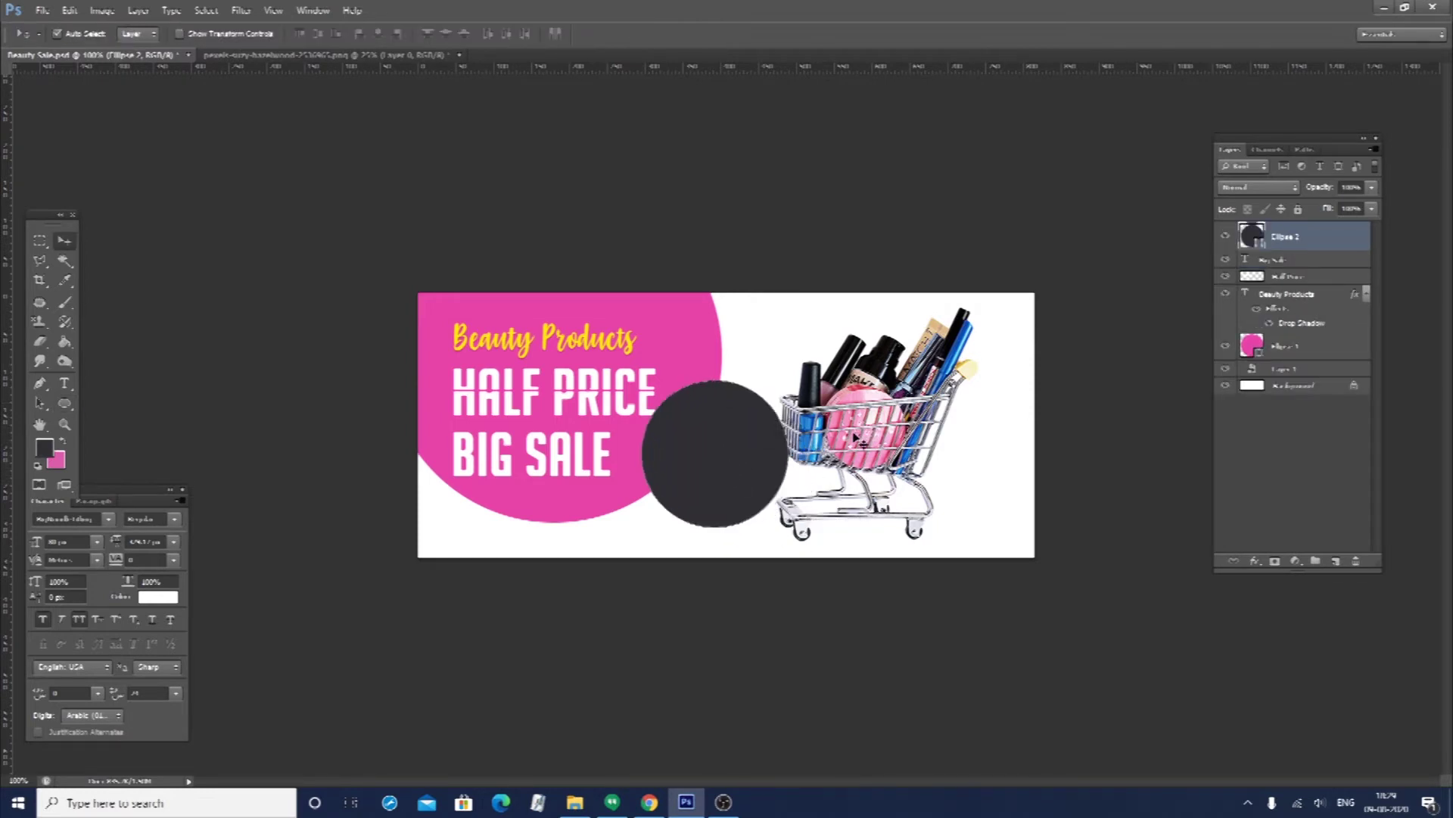
left_click(856, 439)
key("shift+Right")
key("shift+Right")
key("shift+Right")
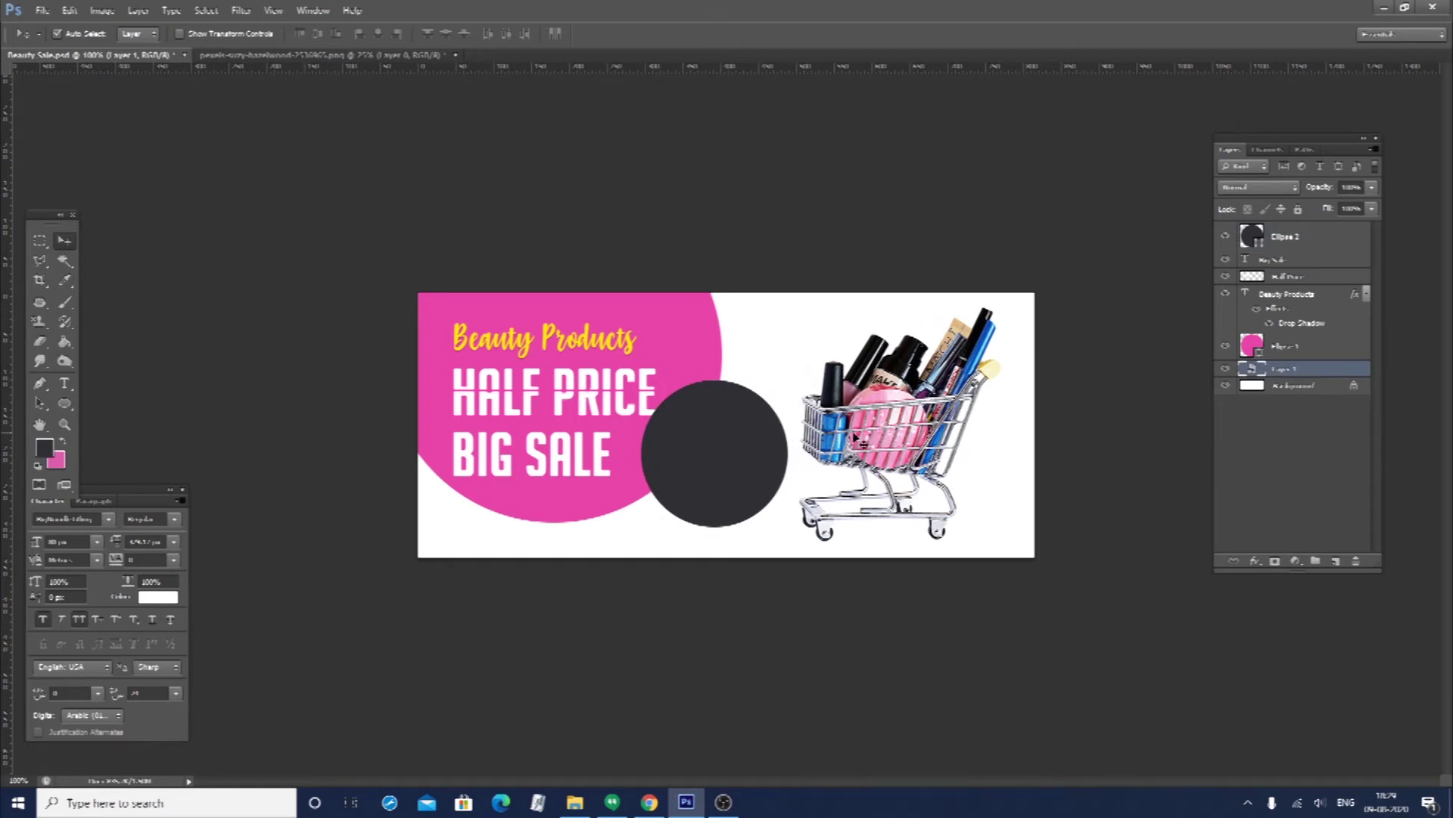
key("shift+Left")
left_click(723, 465)
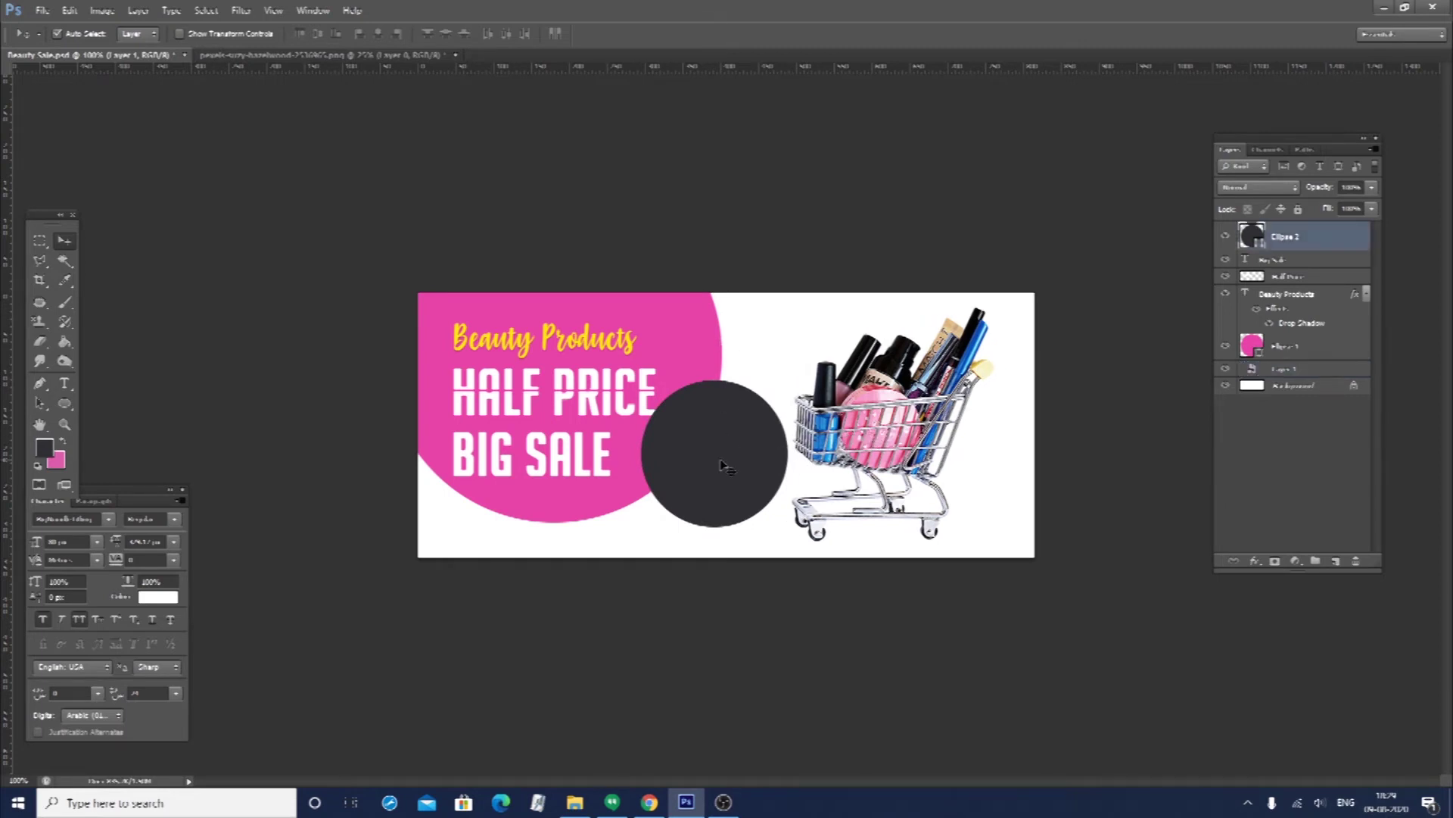
key("ctrl+t")
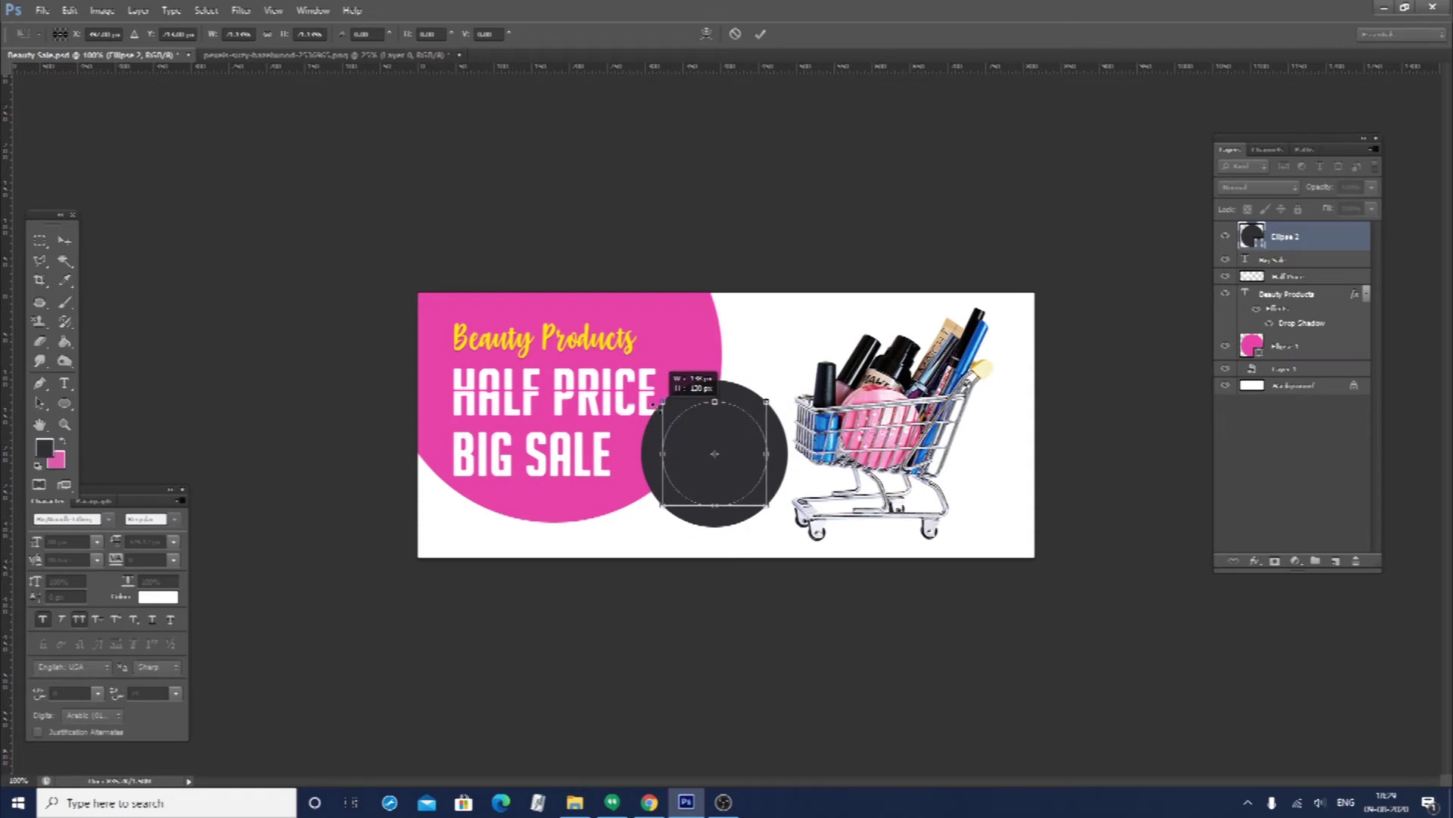
key("Return")
key("v")
left_click_drag(723, 466, 696, 467)
Enlarge the pink circle and shift it slightly right
left_click(688, 360)
key("ctrl+t")
left_click_drag(721, 520, 728, 530)
left_click_drag(648, 482, 736, 446)
key("Return")
Shrink the small circle and fill it white
left_click(729, 492)
key("ctrl+t")
left_click_drag(666, 392, 679, 402)
key("Return")
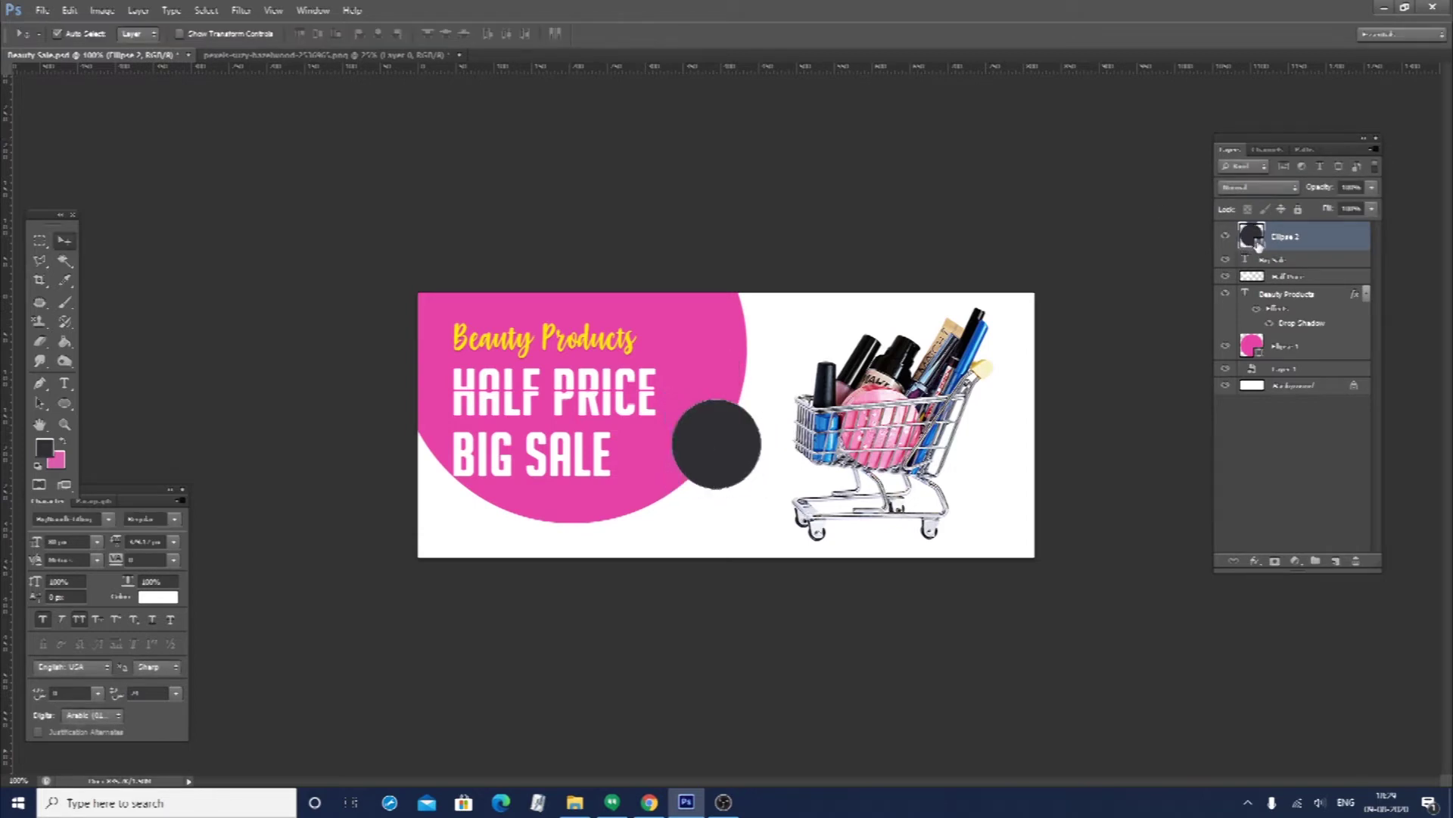
double_click(1255, 242)
left_click(810, 339)
key("Return")
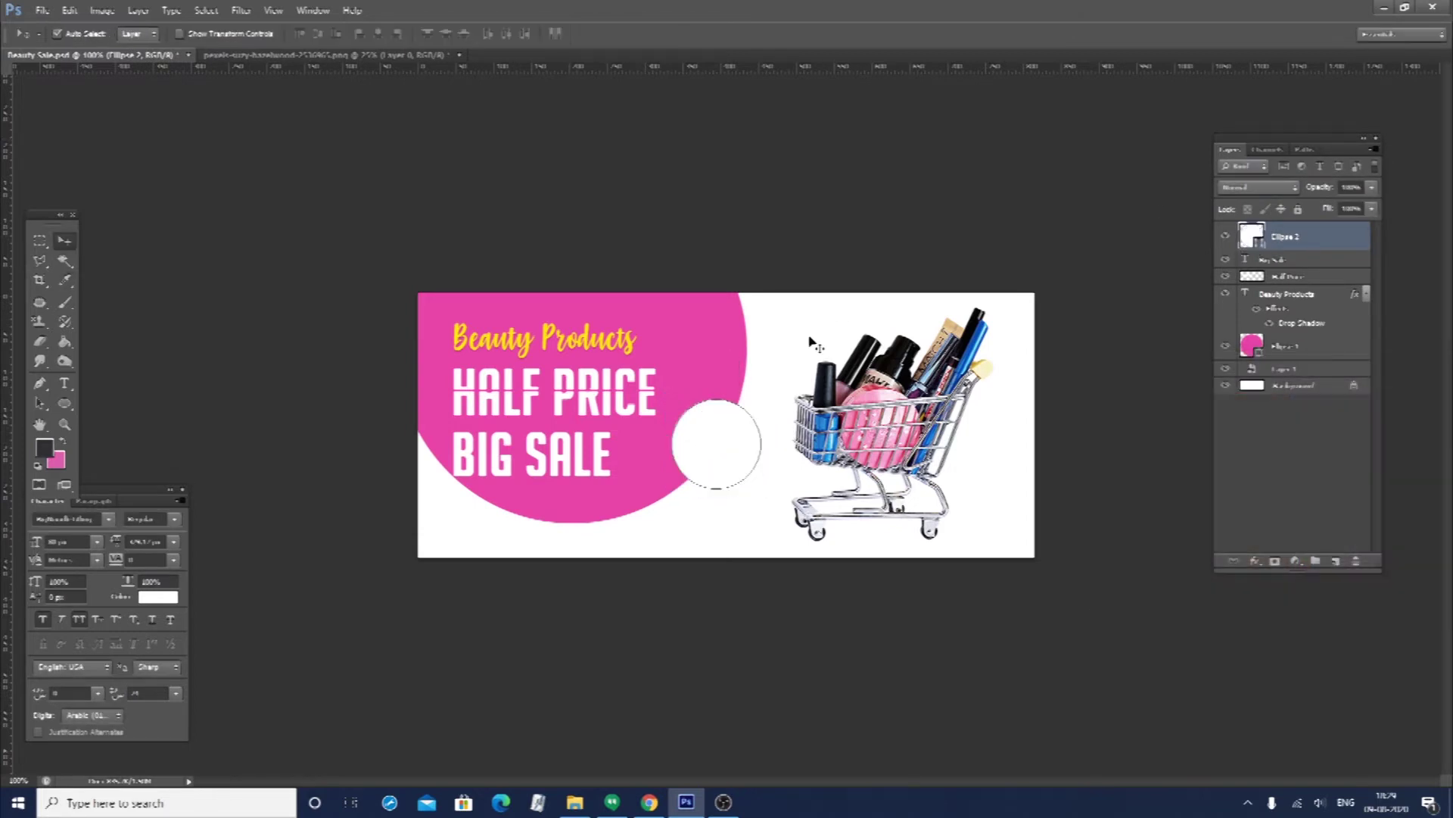
Add a 6 px stroke in the banner's pink to the white circle
double_click(1343, 240)
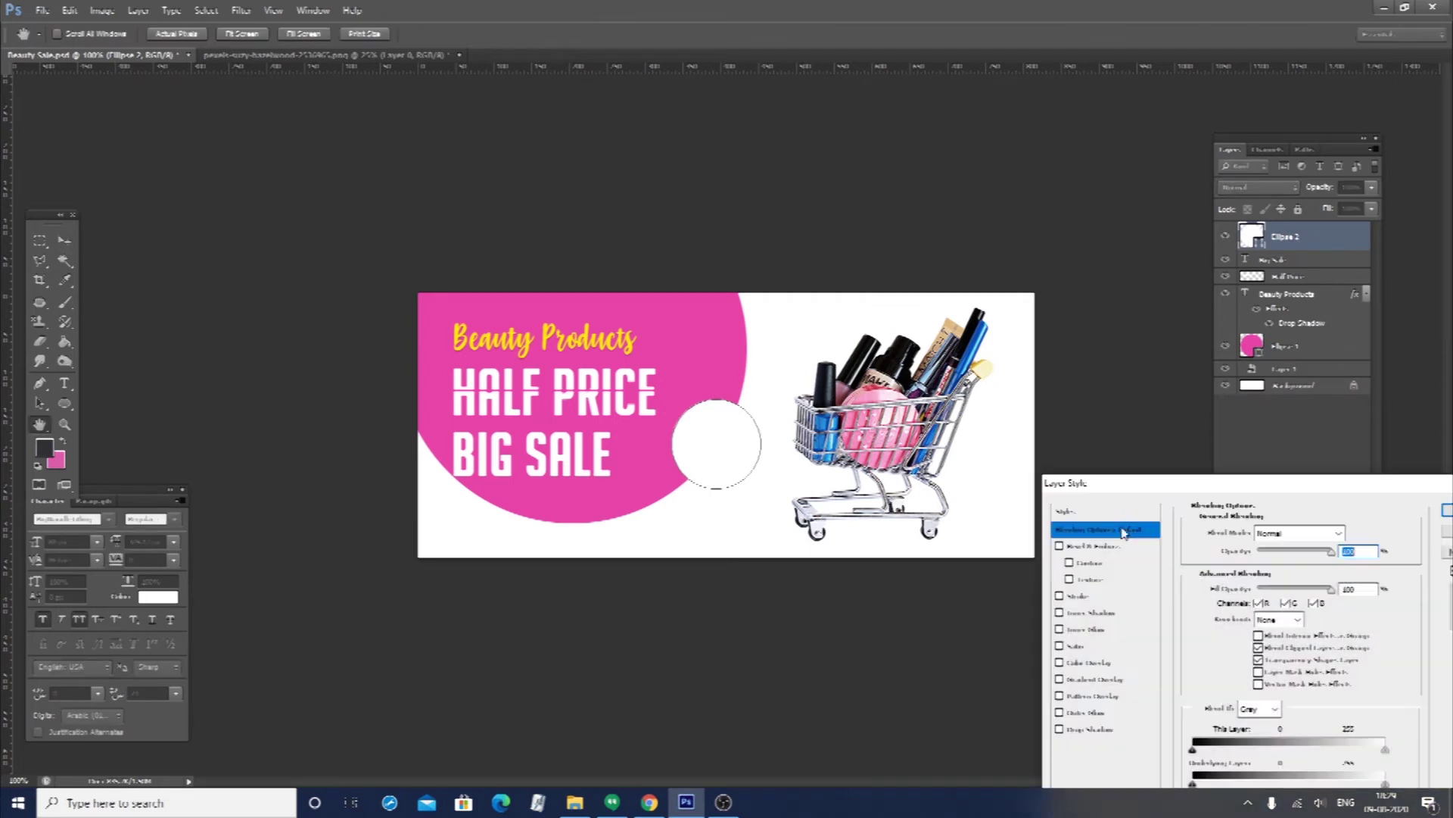
left_click(1083, 596)
left_click_drag(1360, 536, 1279, 539)
type("6")
left_click(1230, 636)
left_click(666, 459)
key("Return")
key("Return")
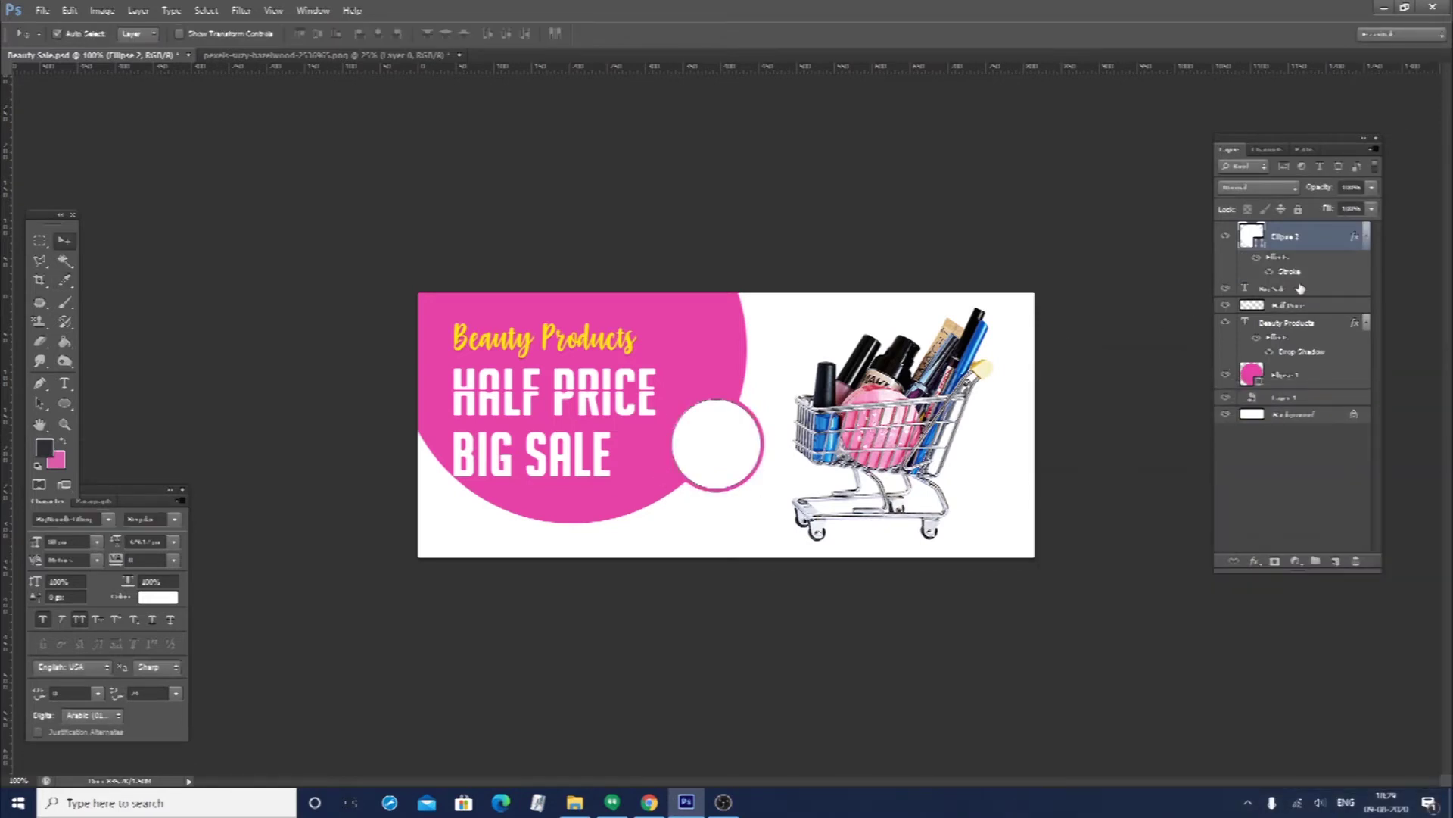
Give the circle a Normal-mode dark magenta drop shadow, size 15, about 20% opacity
double_click(1326, 240)
left_click(1098, 729)
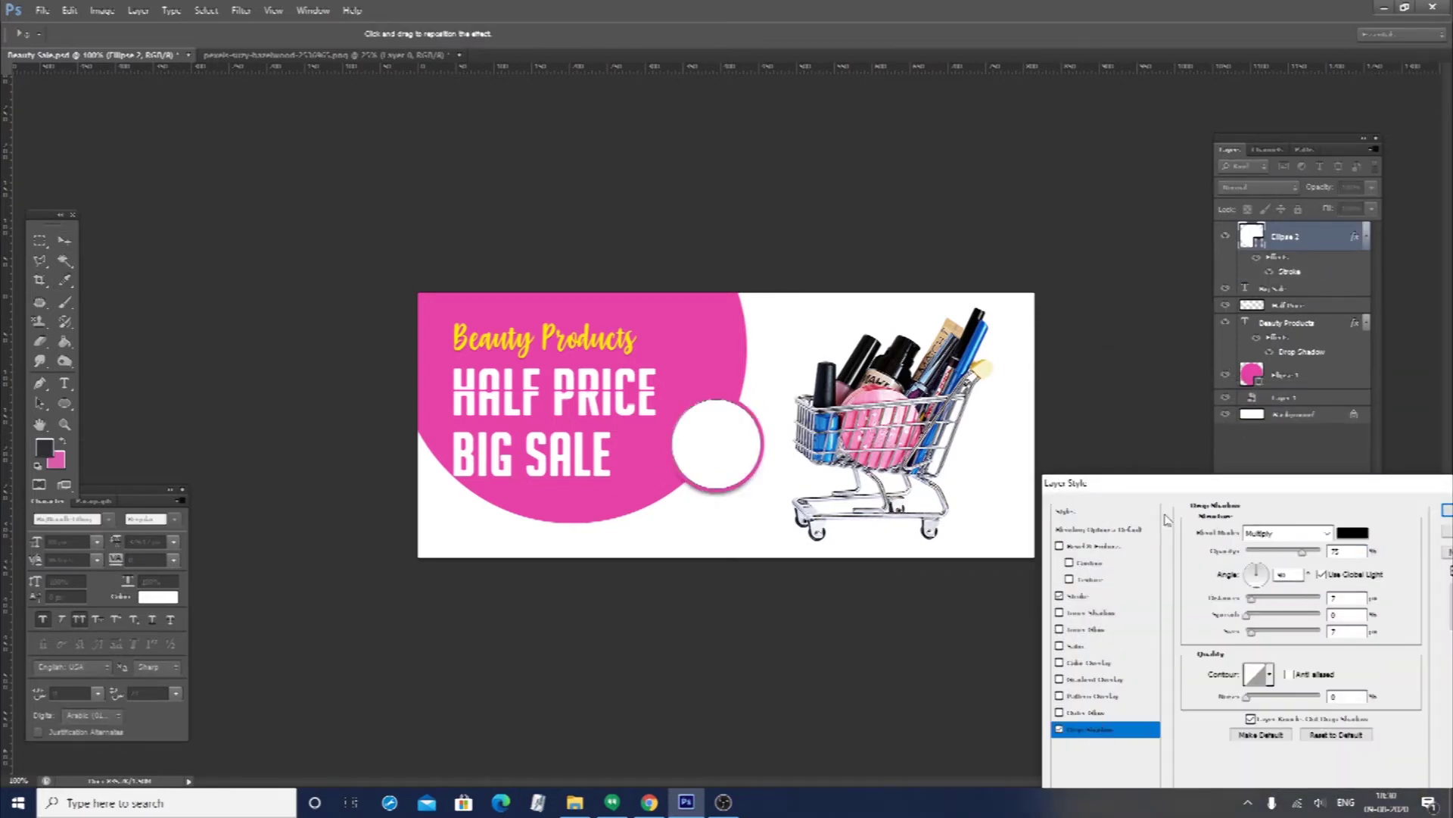
left_click_drag(1158, 493, 988, 273)
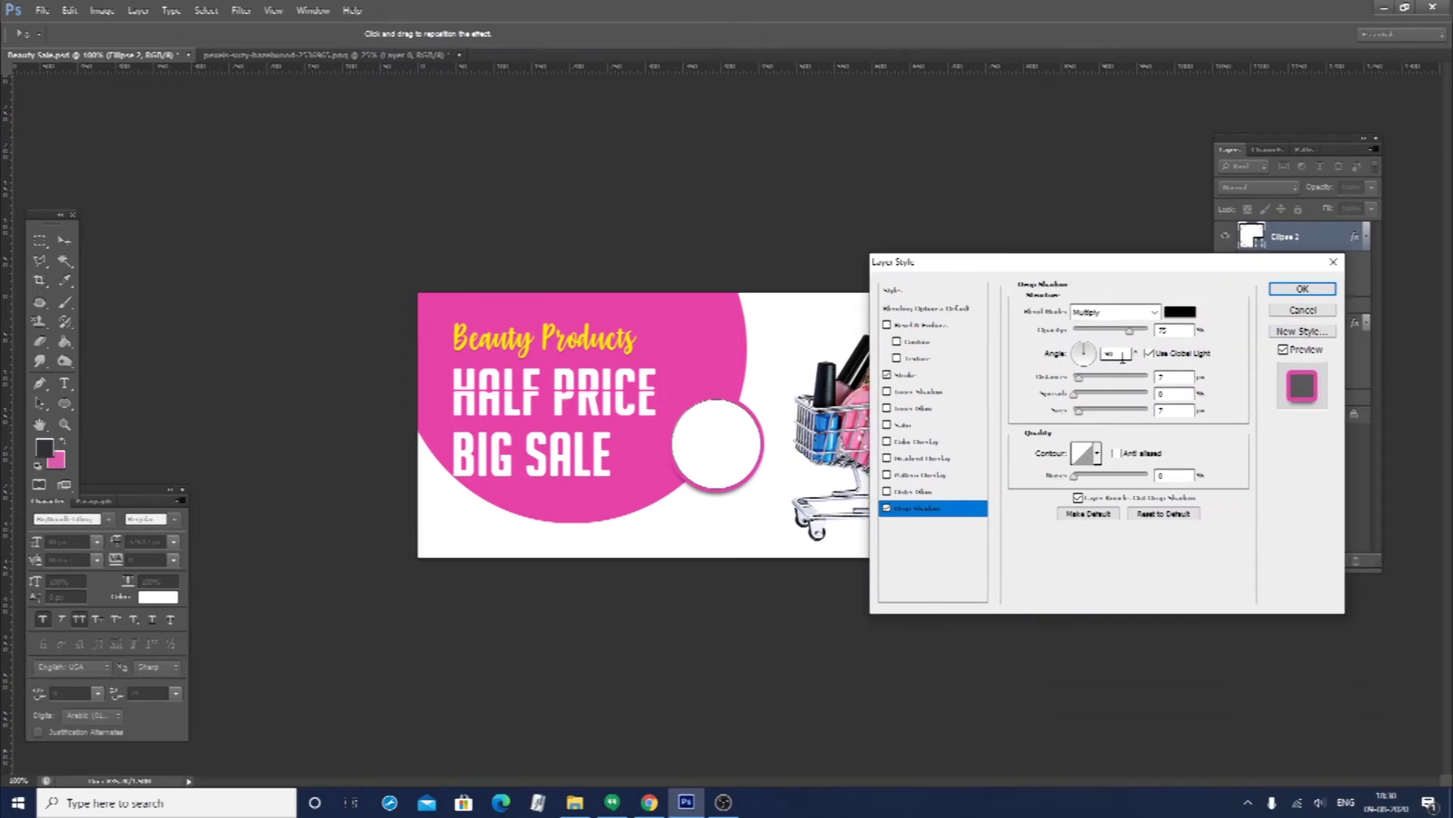
double_click(1171, 411)
type("15")
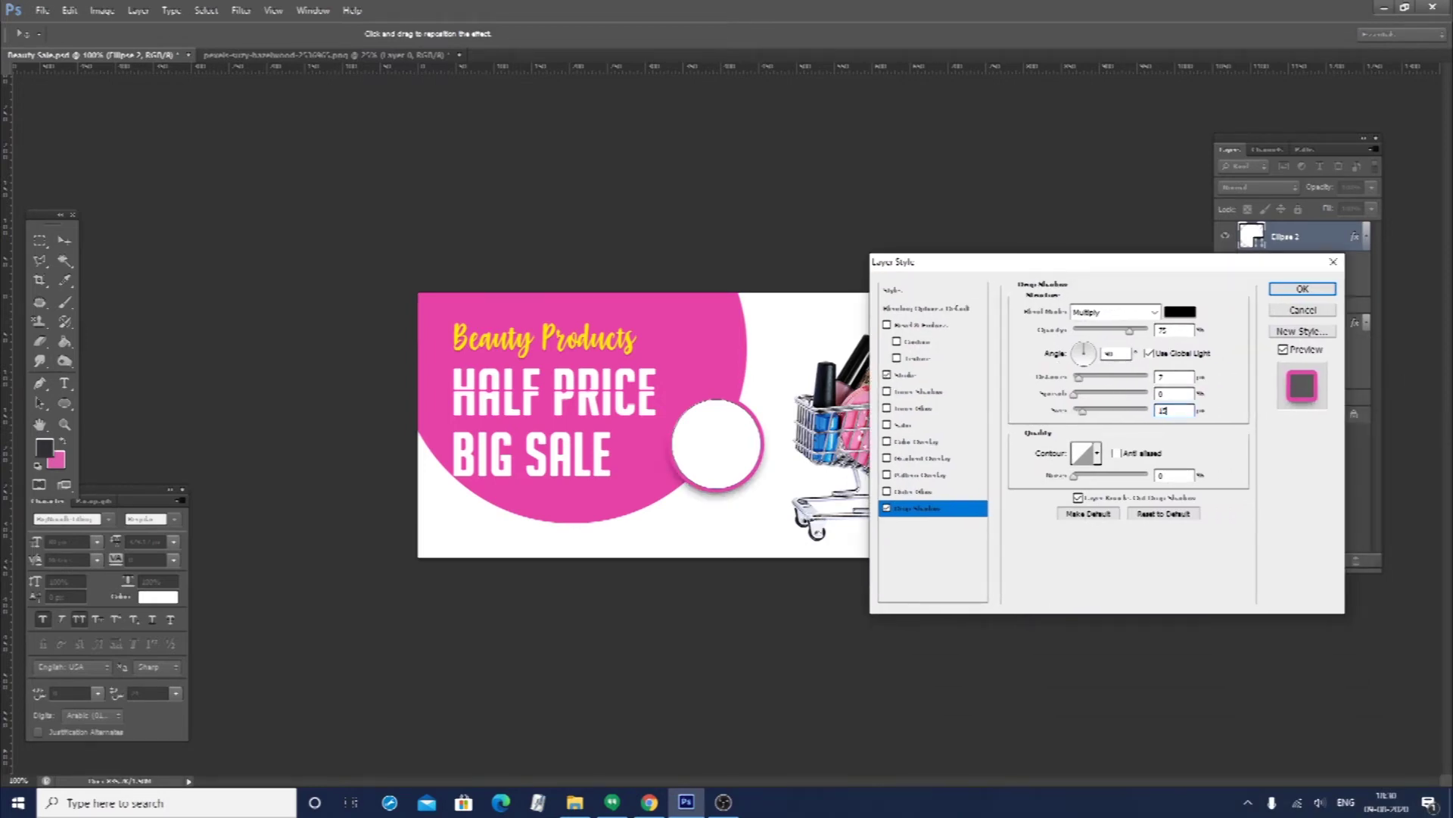
left_click(1113, 312)
left_click(1105, 324)
left_click(1180, 311)
left_click(608, 505)
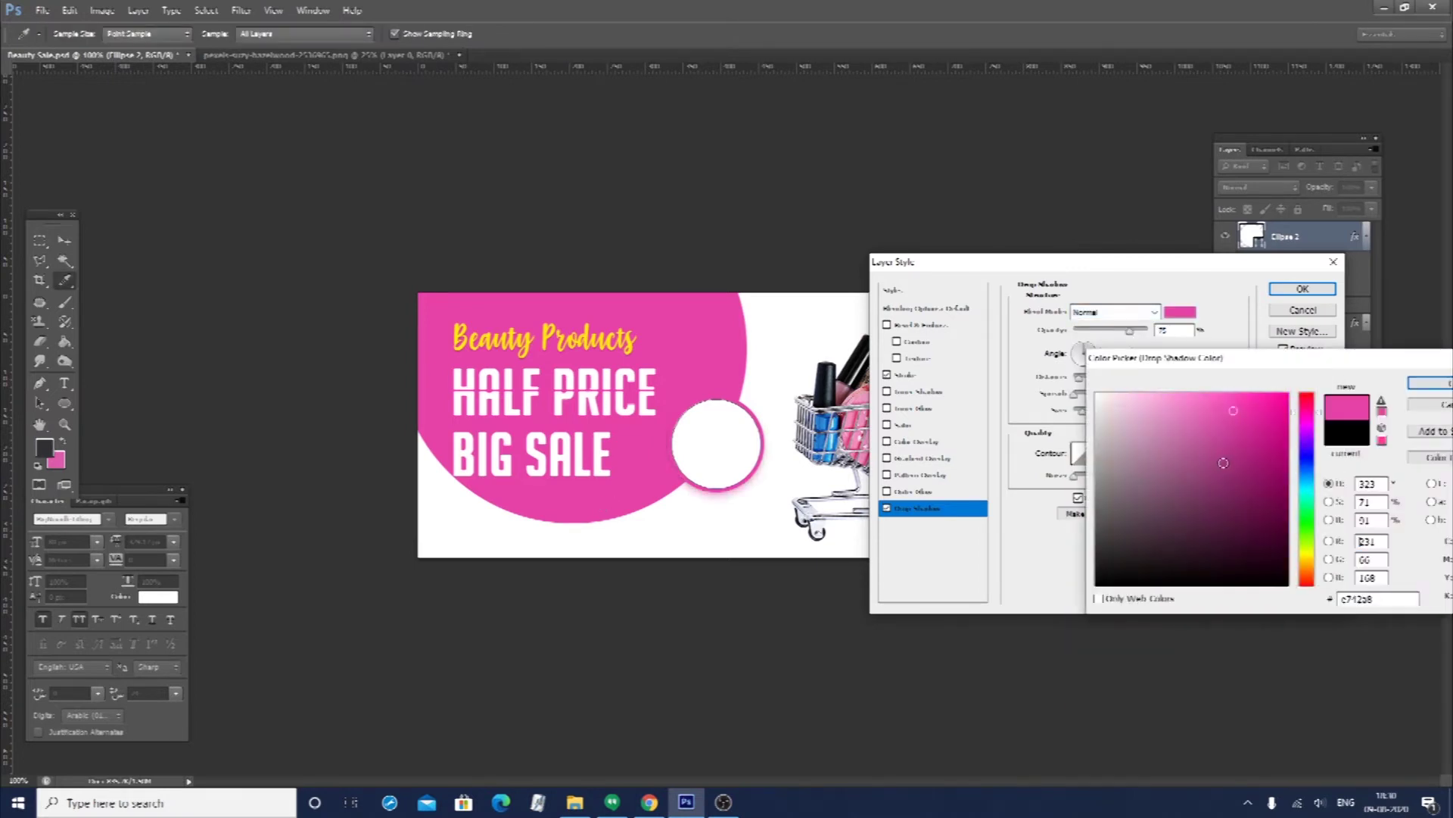
mouse_move(1234, 408)
left_mouse_down()
mouse_move(1243, 454)
mouse_move(1288, 513)
left_mouse_up()
key("Return")
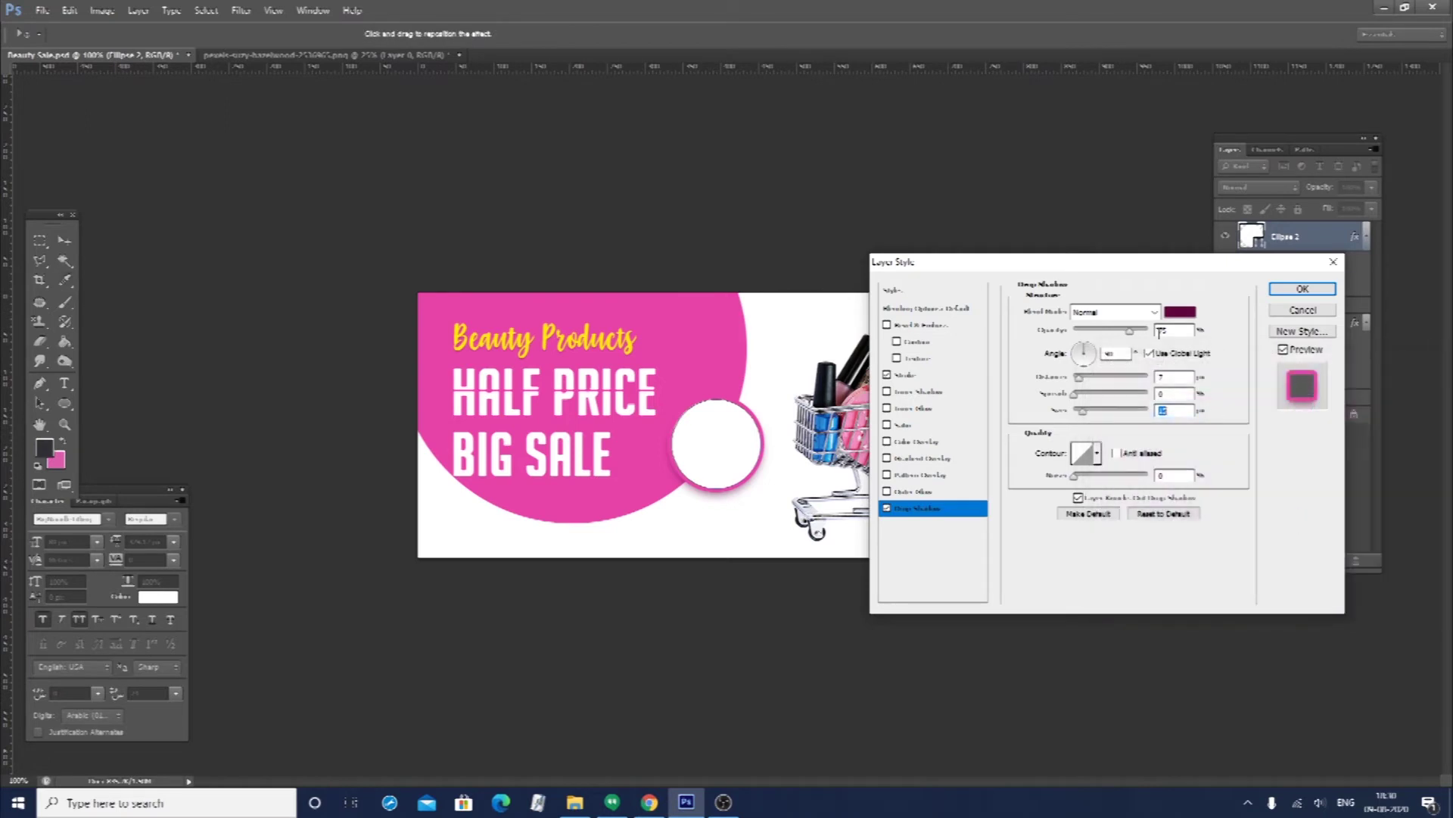
left_click_drag(1129, 331, 1090, 331)
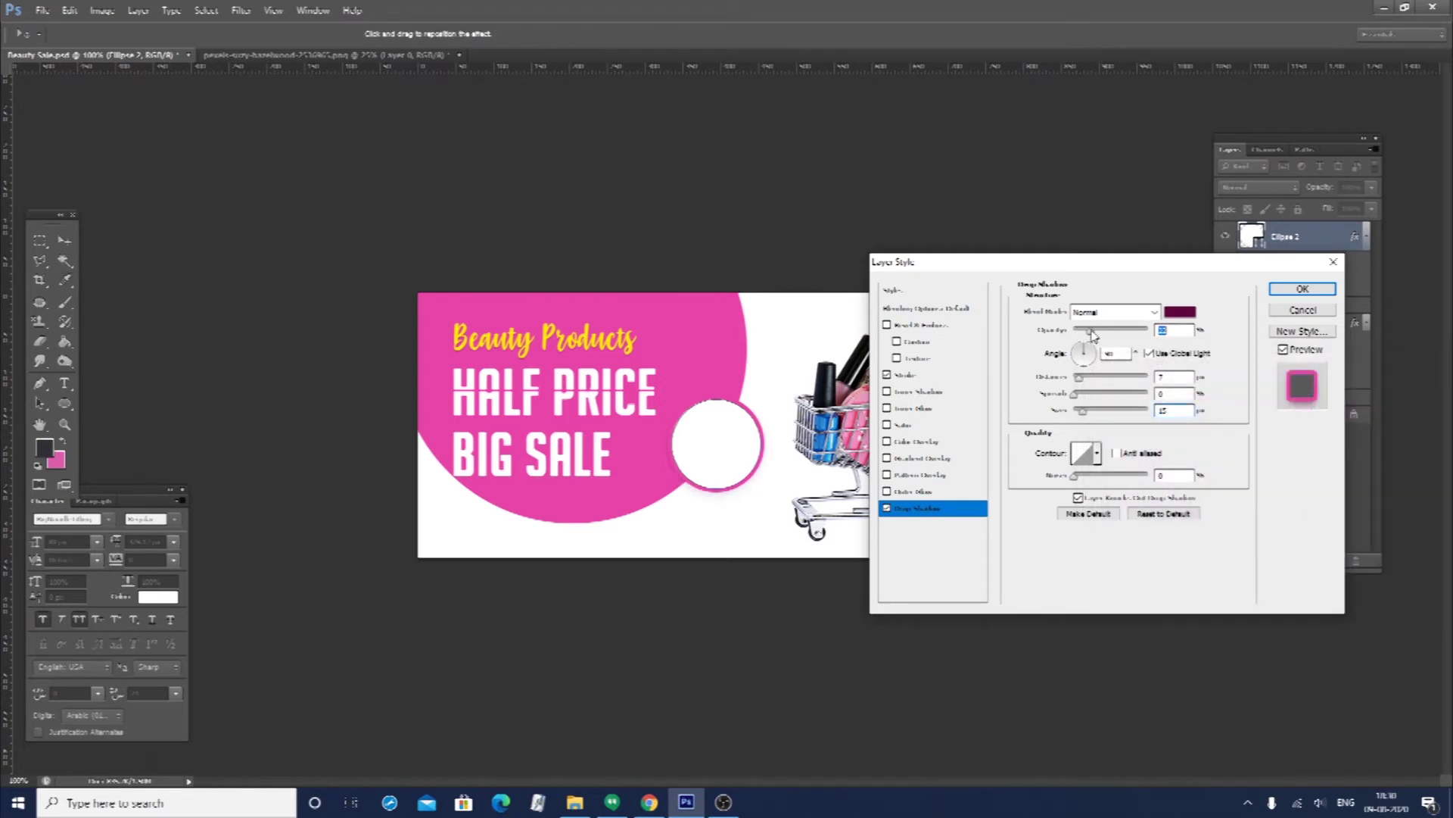
key("Return")
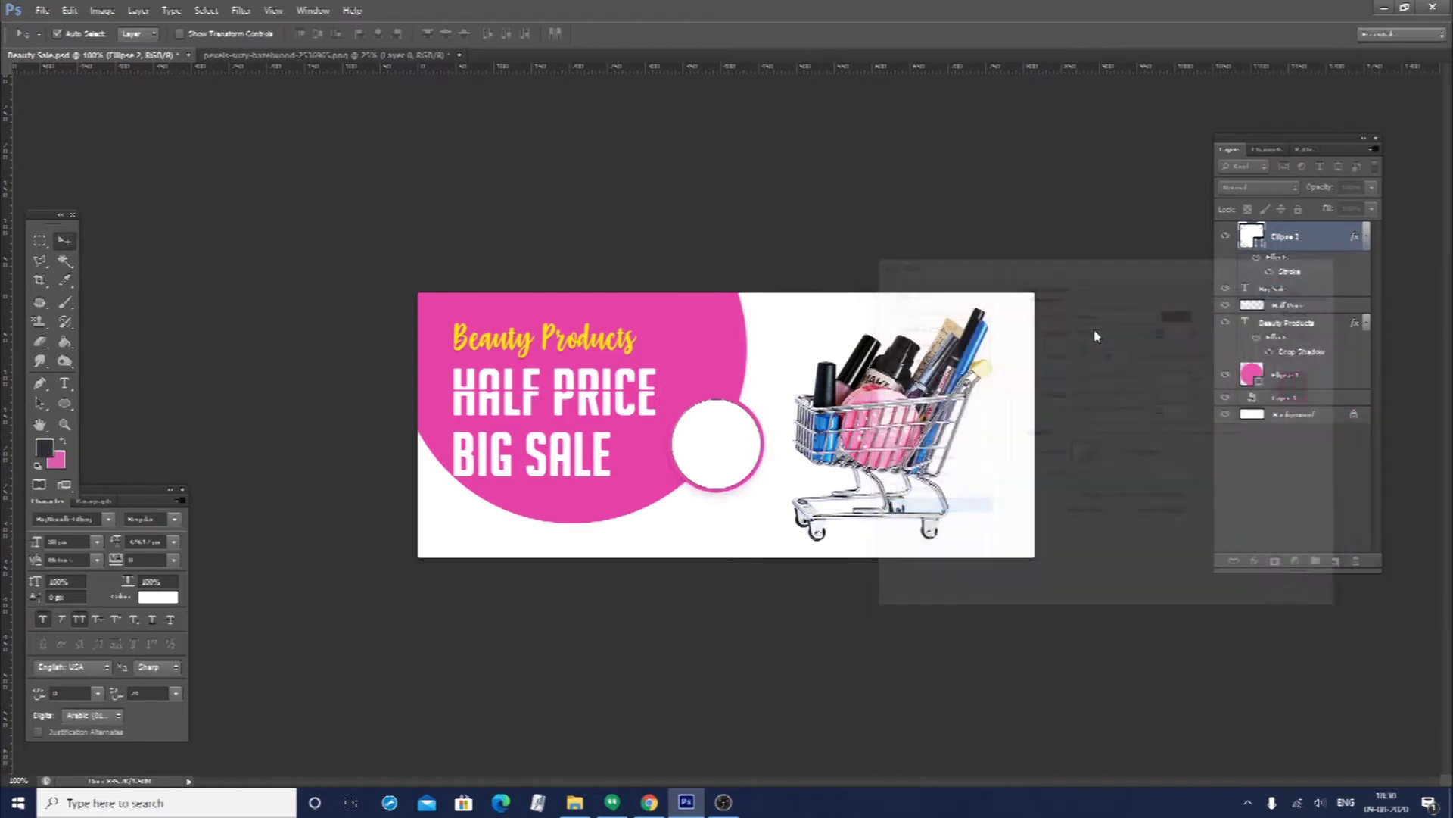
Scale the BIG SALE text down and nudge it into place beneath HALF PRICE
left_click(582, 449)
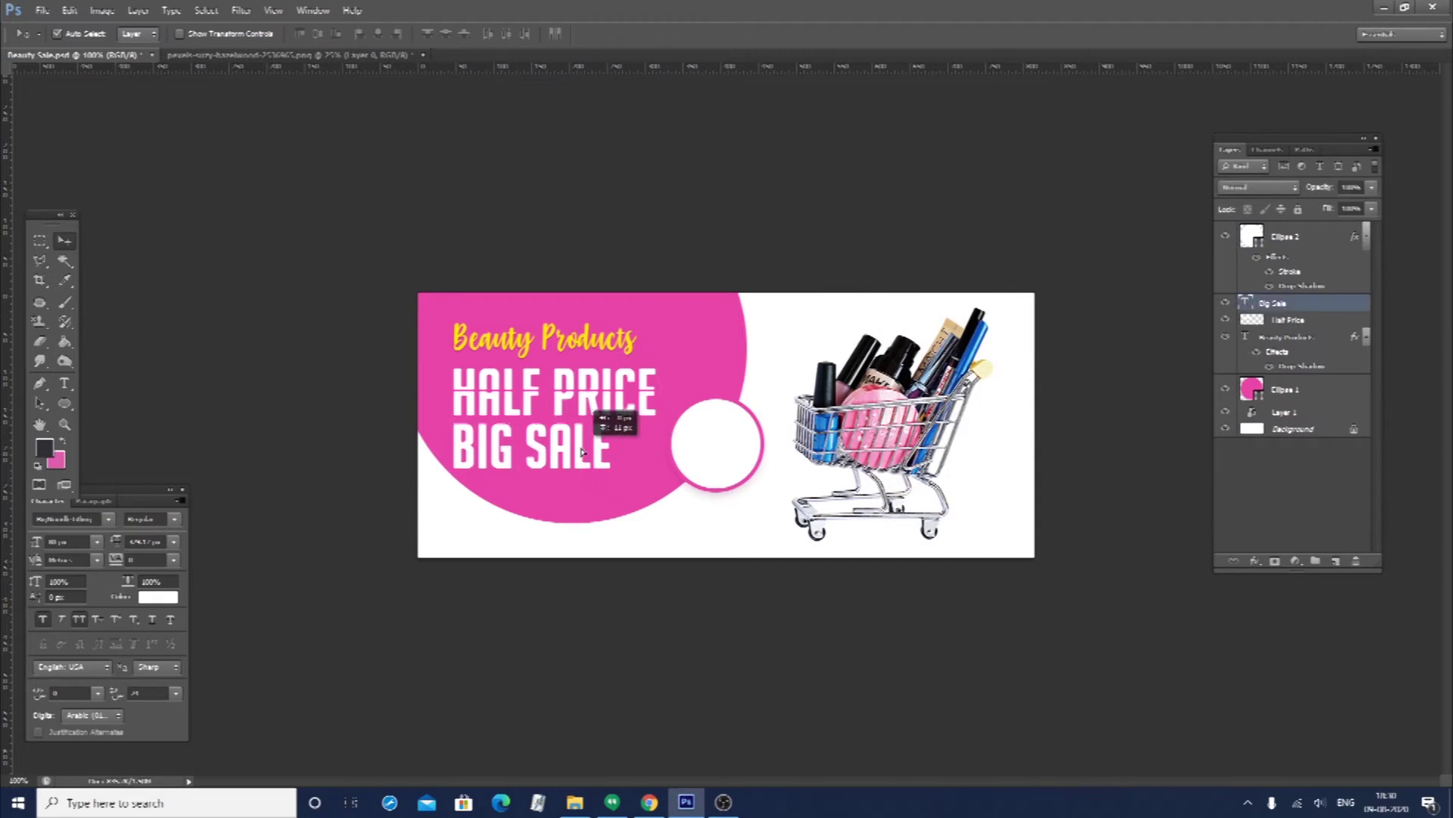
key("ctrl+t")
left_click_drag(452, 416, 462, 436)
key("Return")
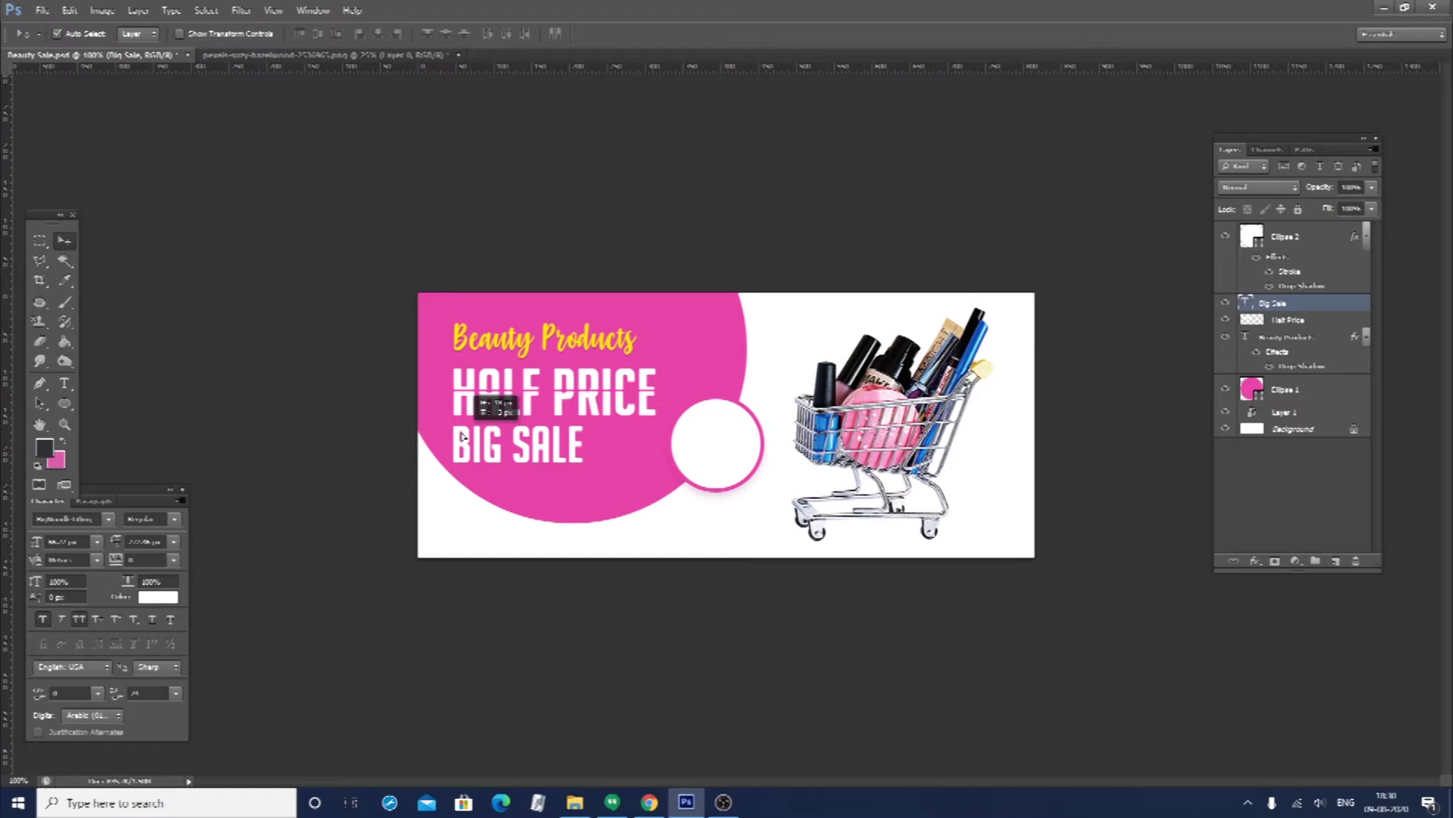
left_click_drag(462, 437, 464, 437)
key("shift+Up")
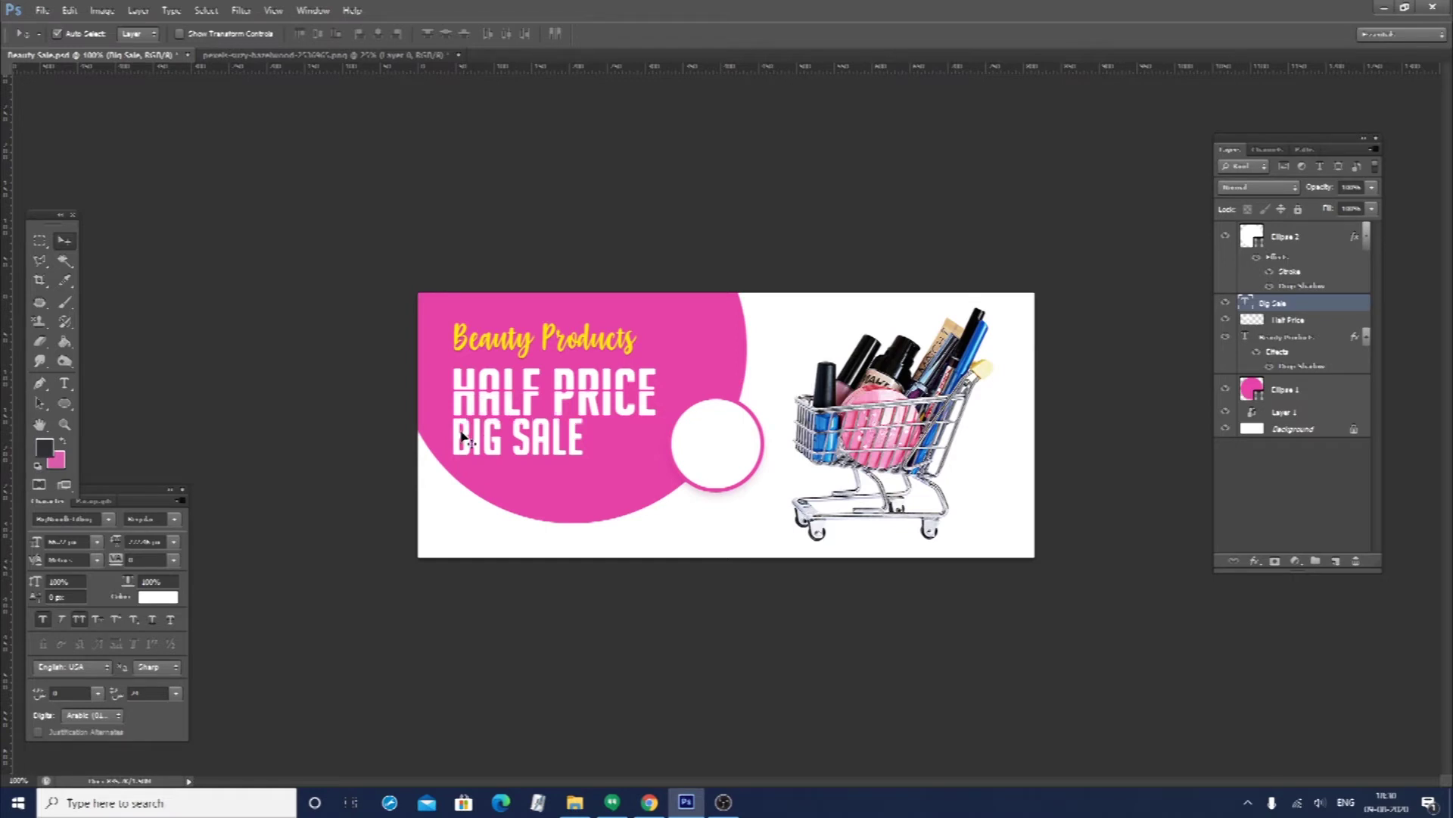
key("shift+Down")
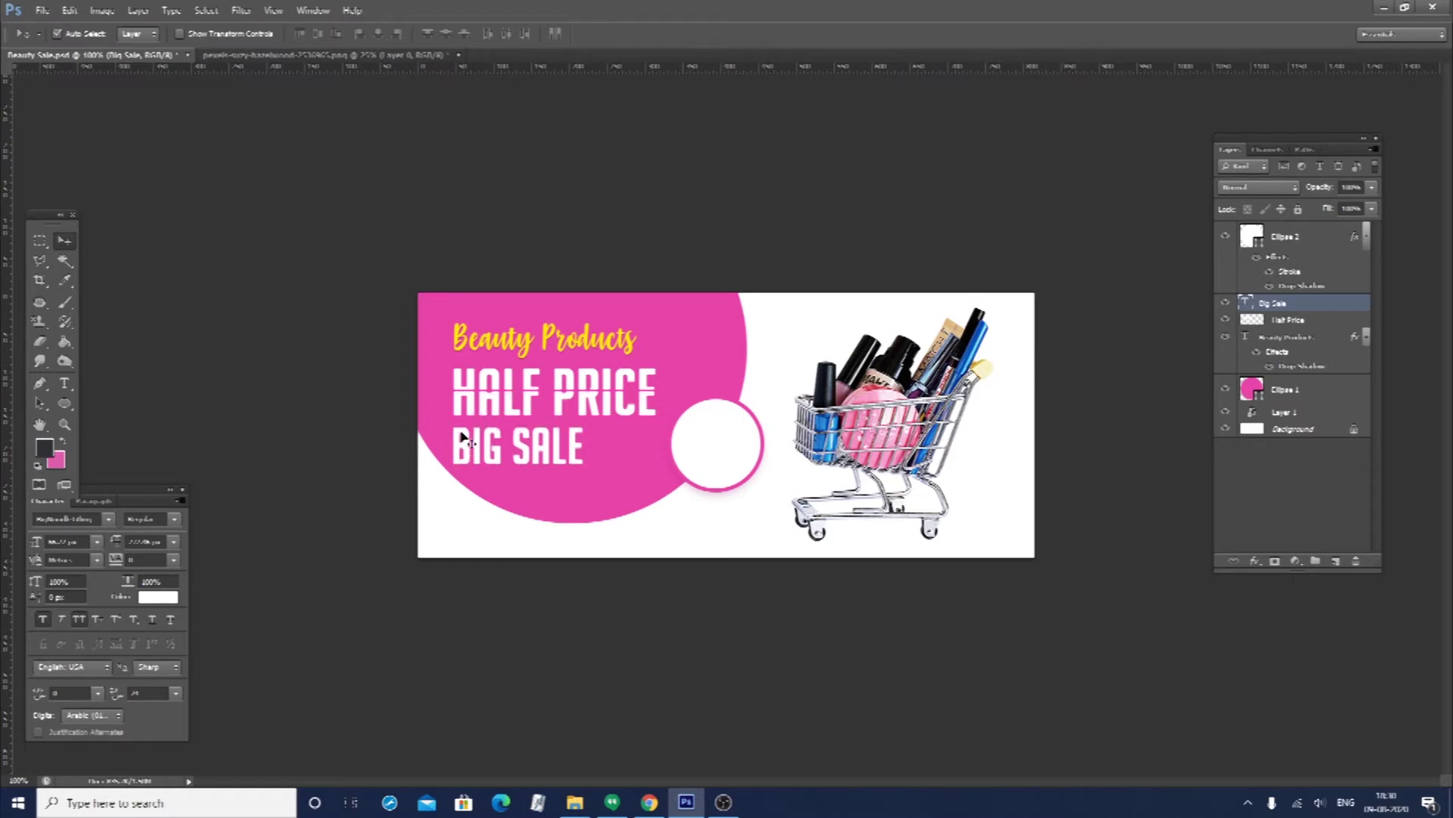
Re-nudge BIG SALE, then move the pink circle down-left and scale it larger
key("shift+Up")
key("shift+Down")
left_click_drag(596, 484, 629, 539)
key("ctrl+t")
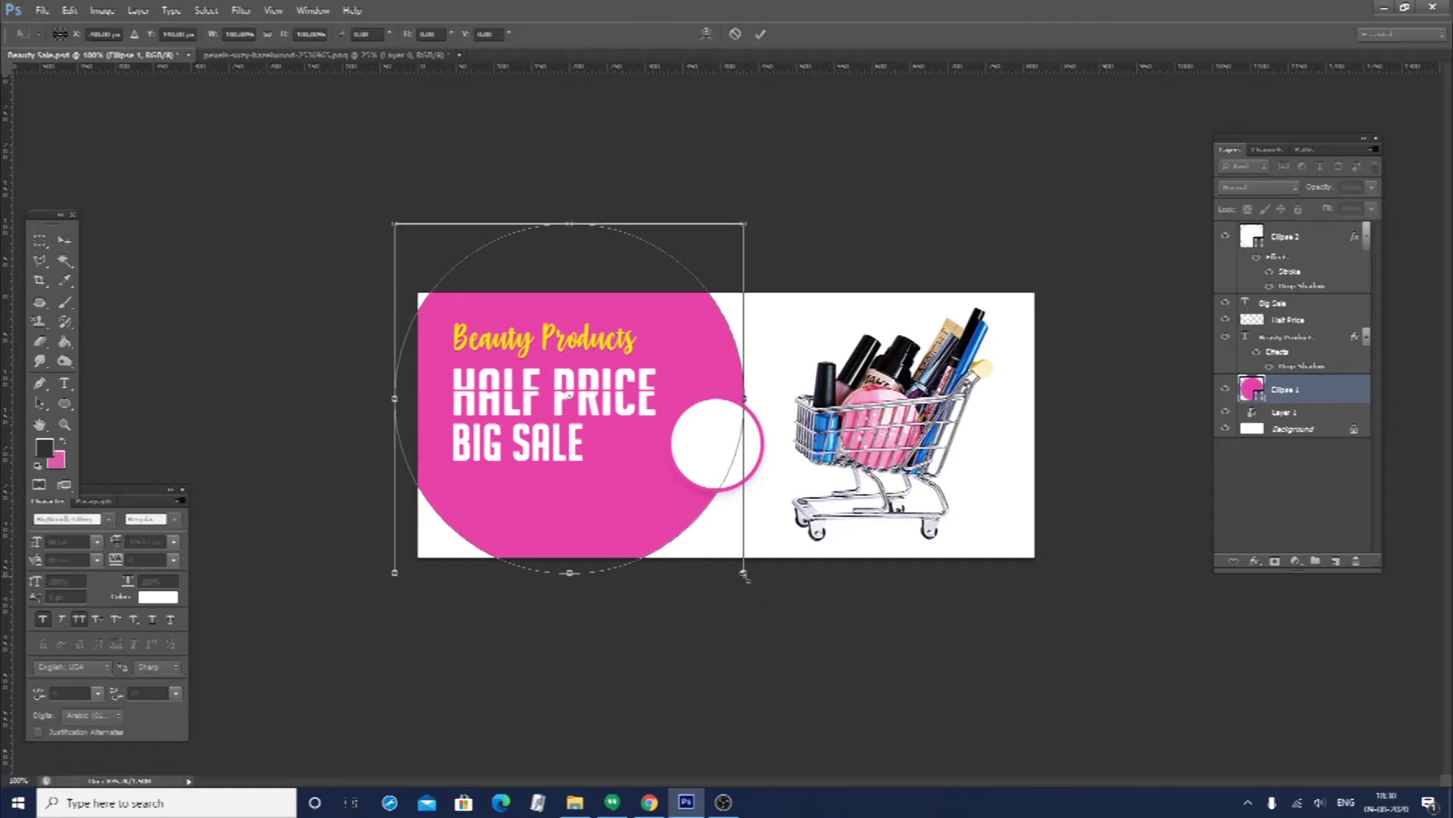
left_click_drag(745, 576, 772, 606)
left_click_drag(657, 537, 629, 533)
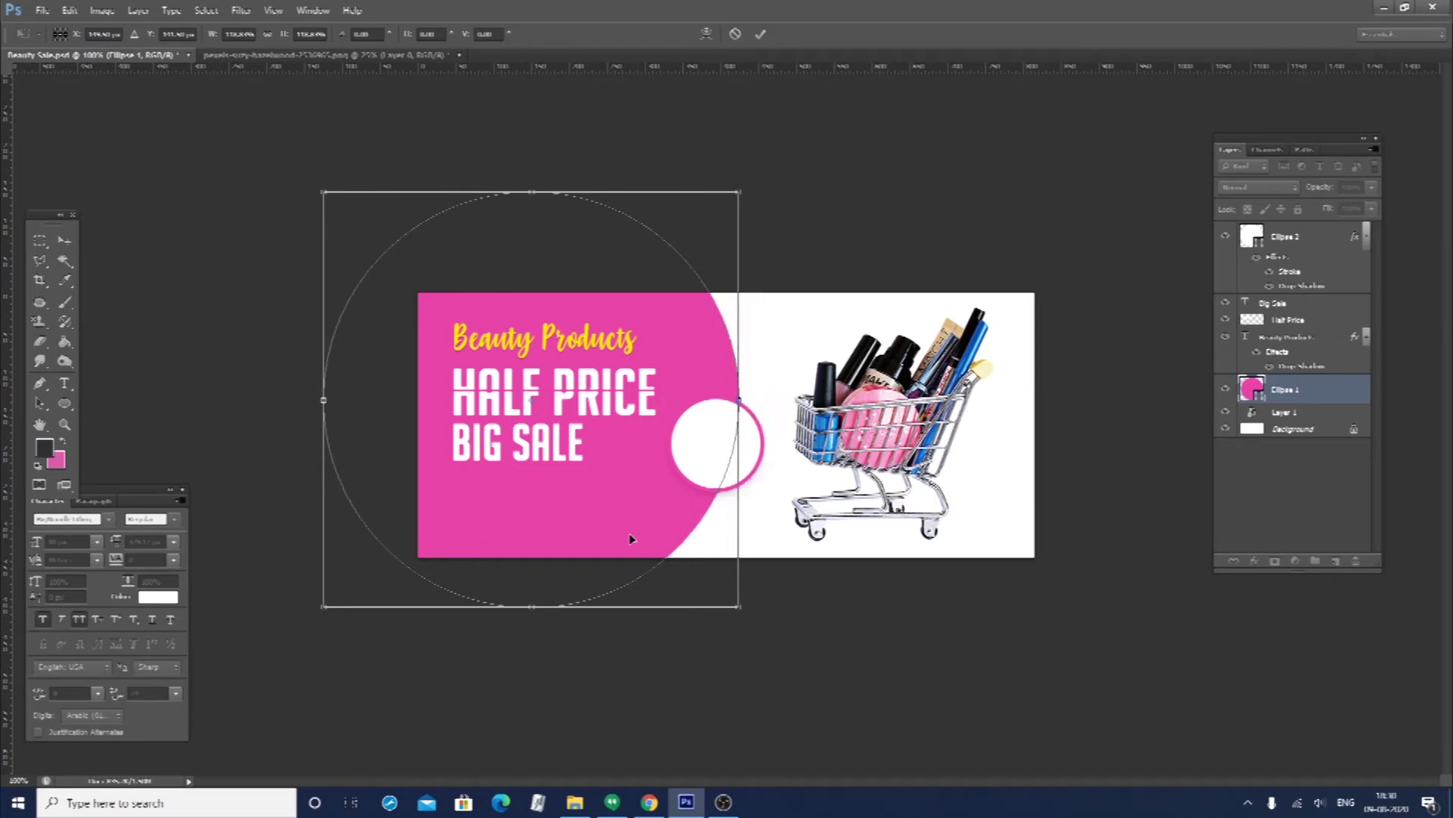
key("Return")
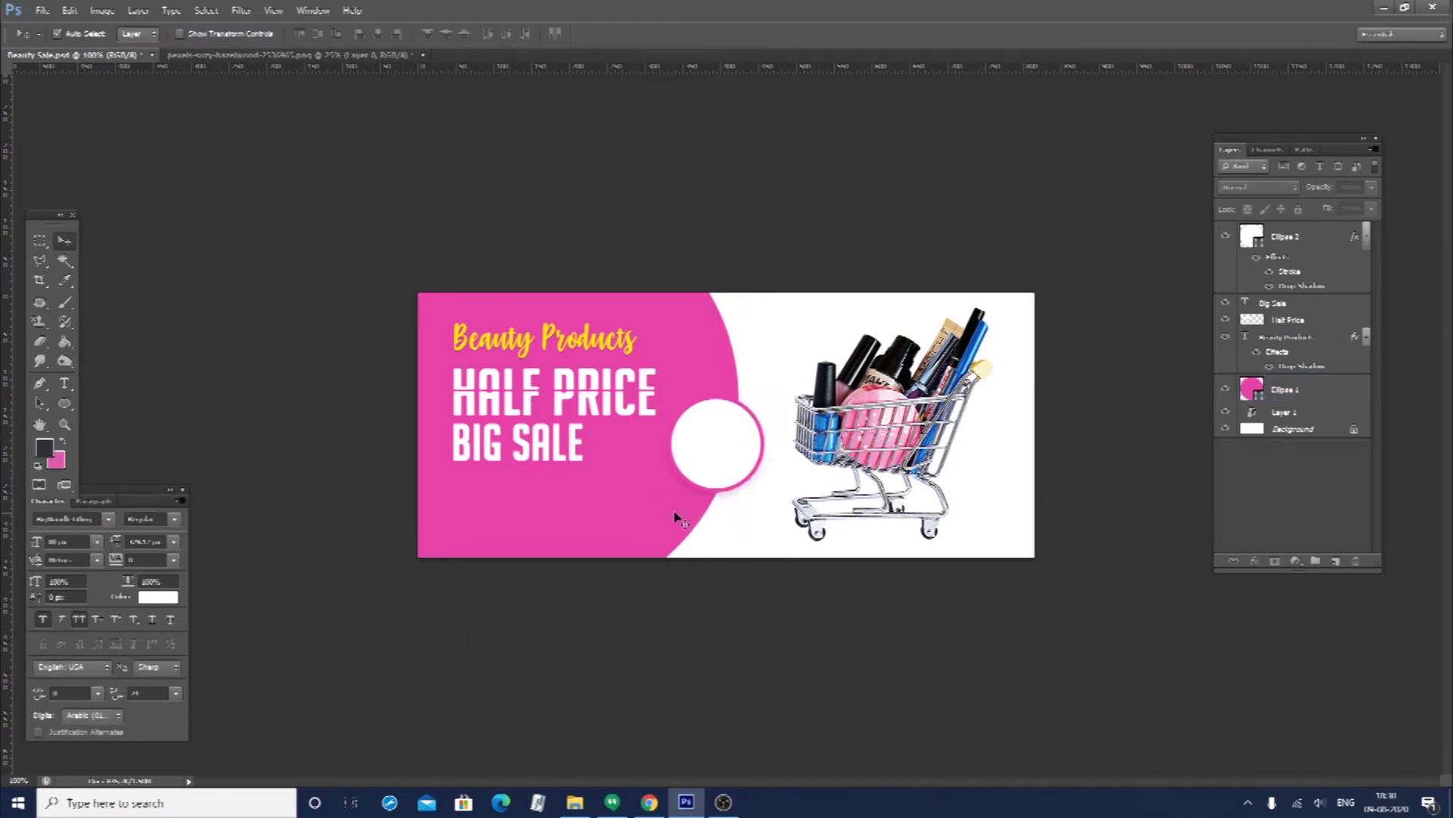
Warp the pink circle so its right side bends in and bottom edge lifts
left_click(685, 492)
key("ctrl+t")
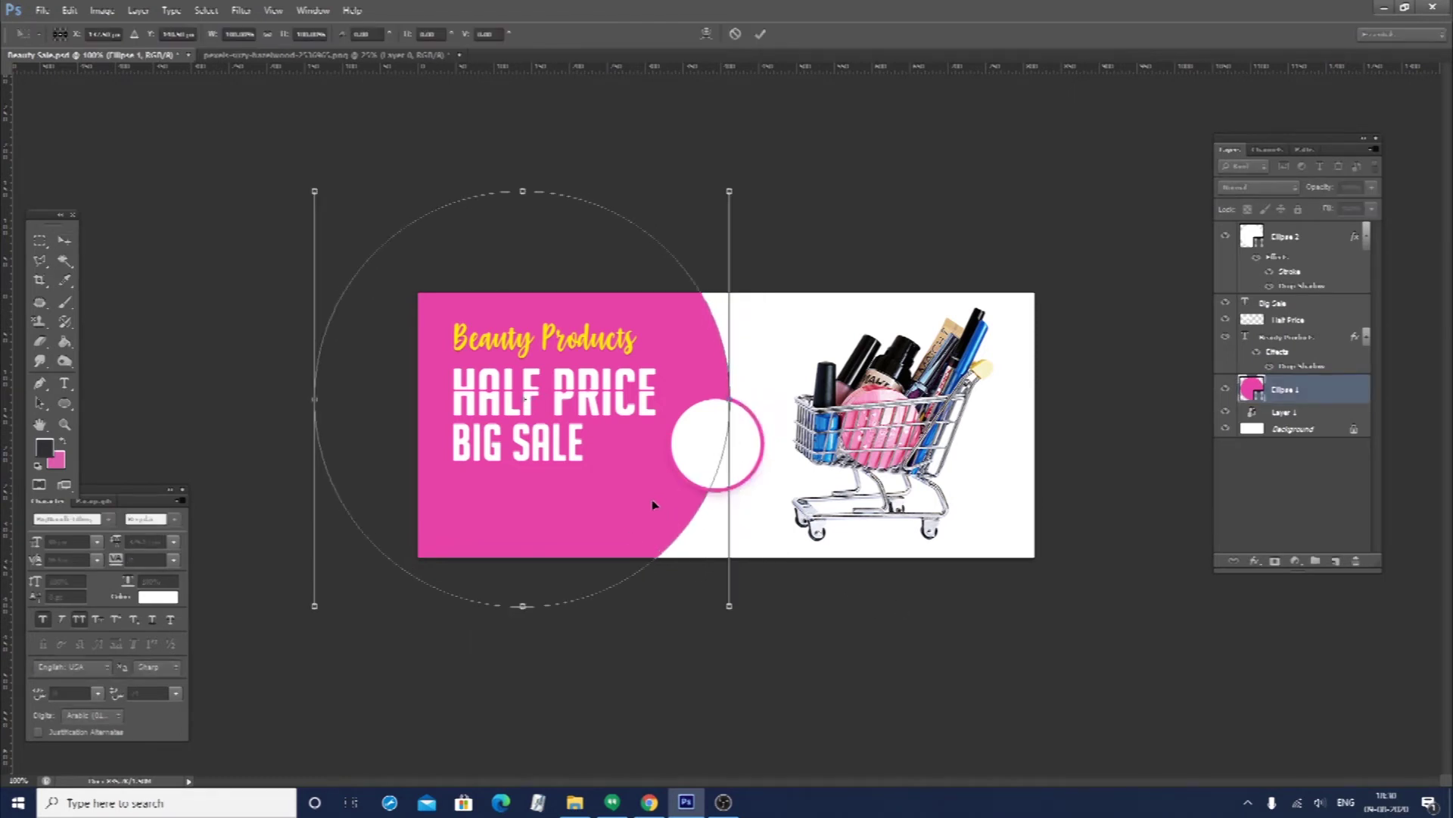
right_click(651, 498)
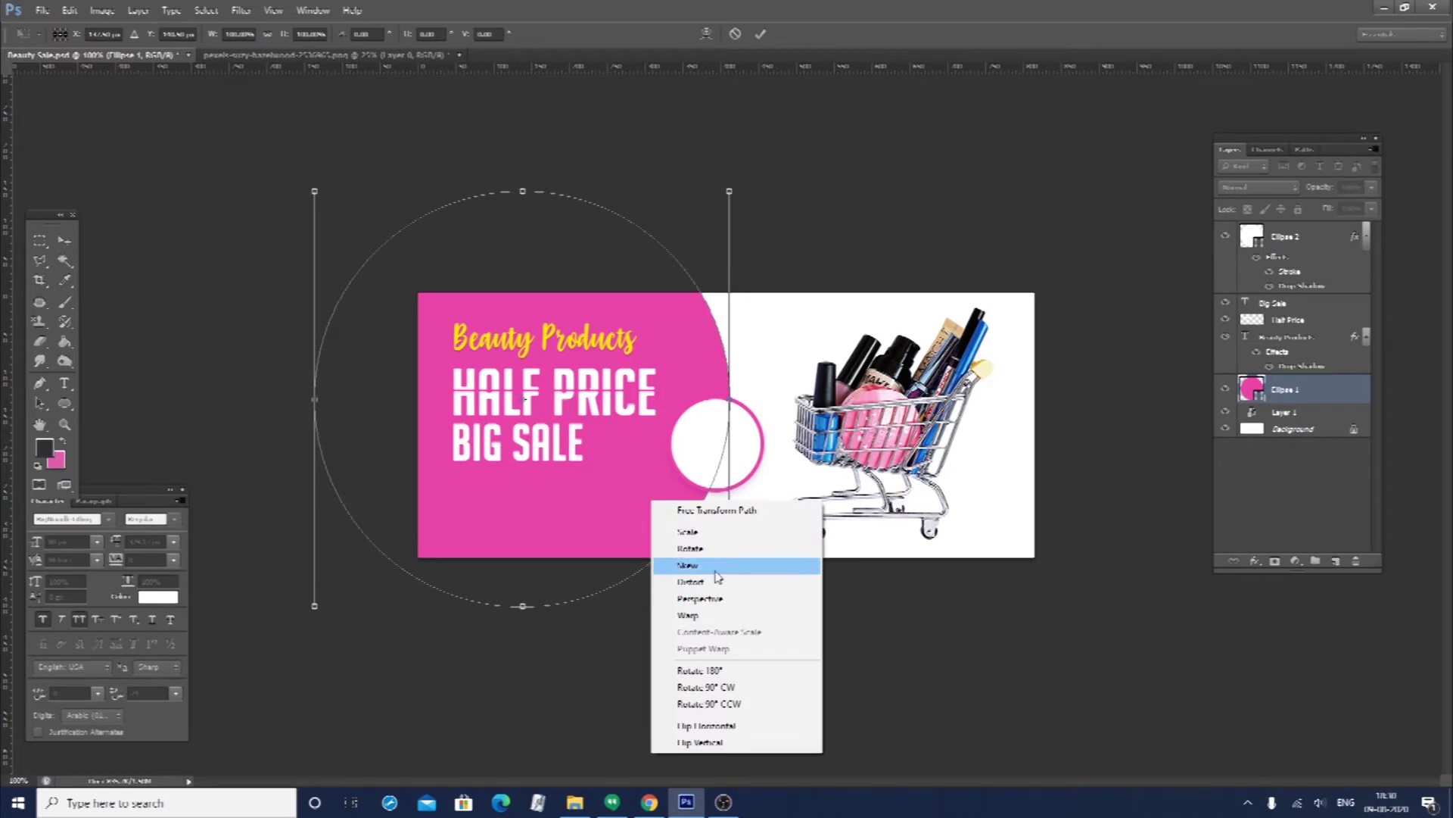
left_click(704, 615)
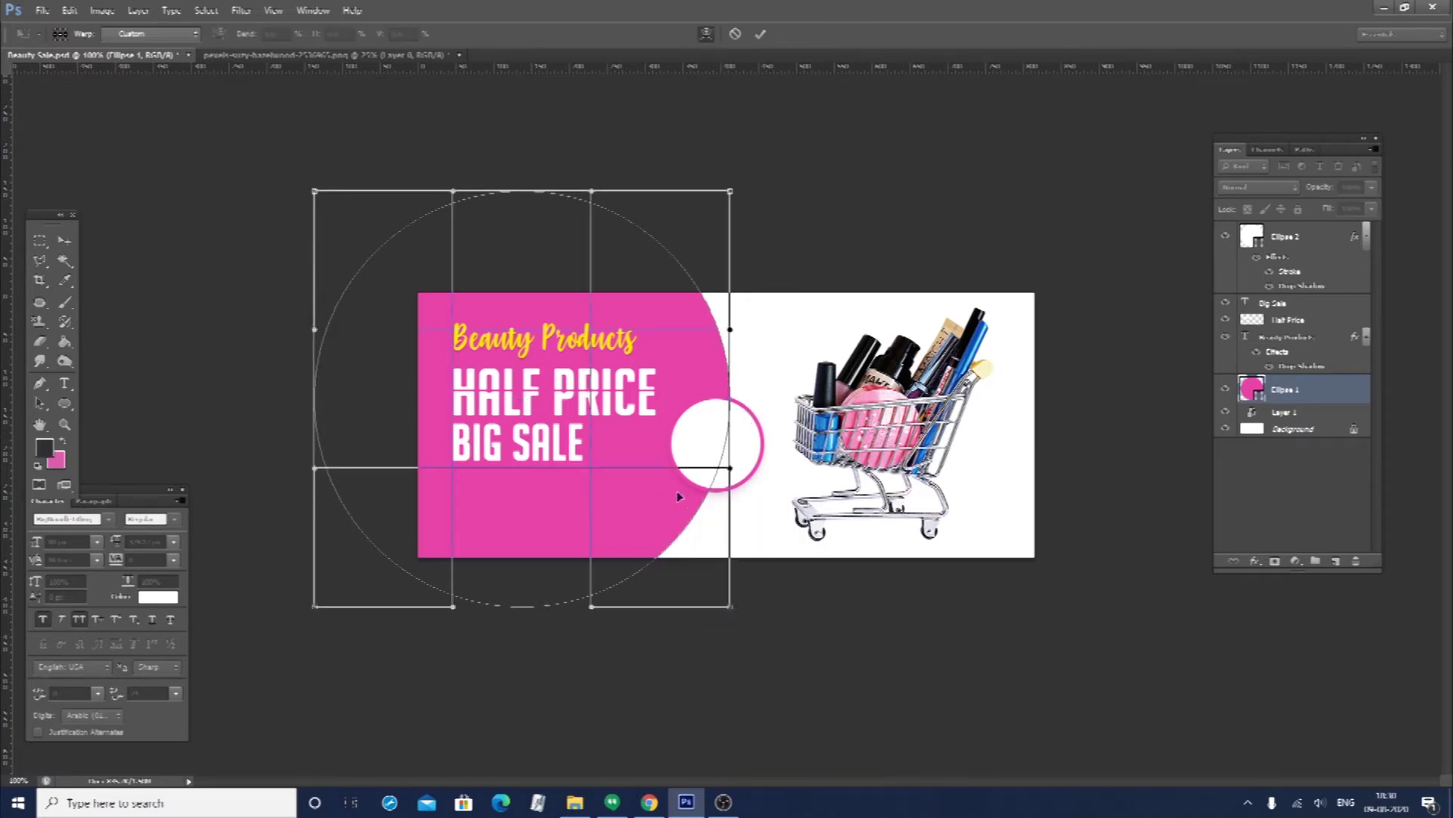
left_click_drag(684, 534, 675, 532)
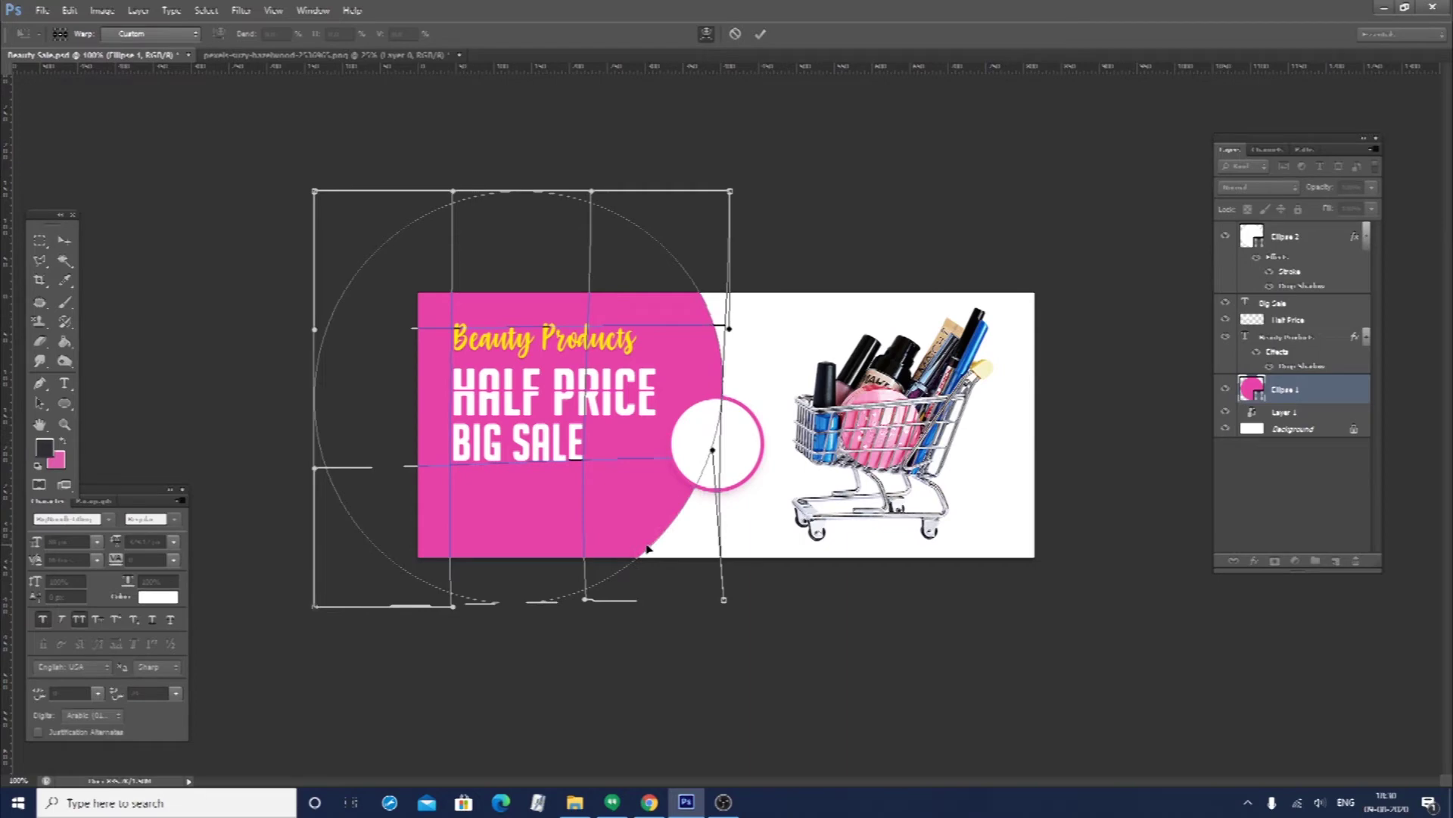
left_click_drag(609, 580, 601, 560)
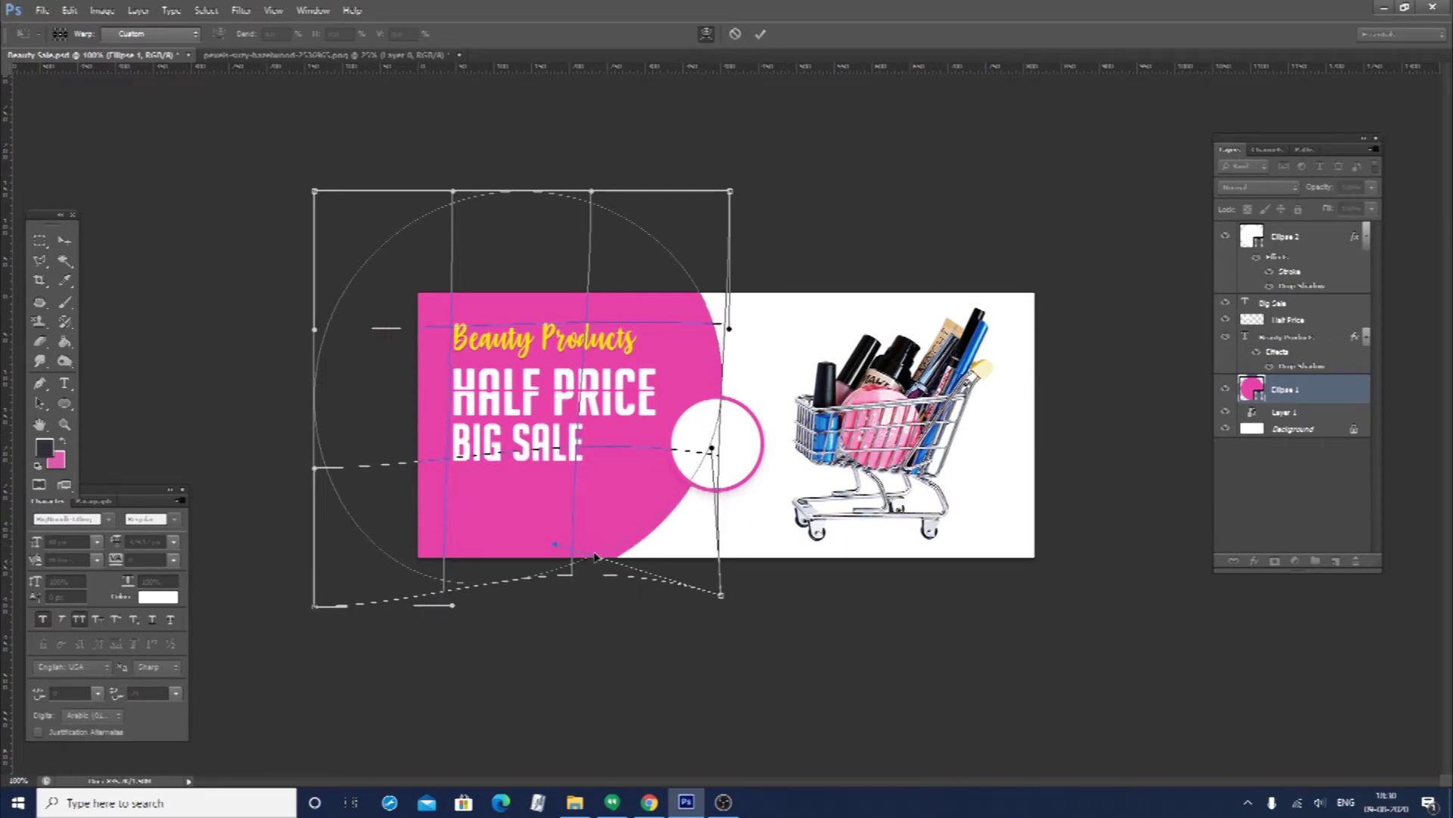
key("Return")
left_click(648, 655)
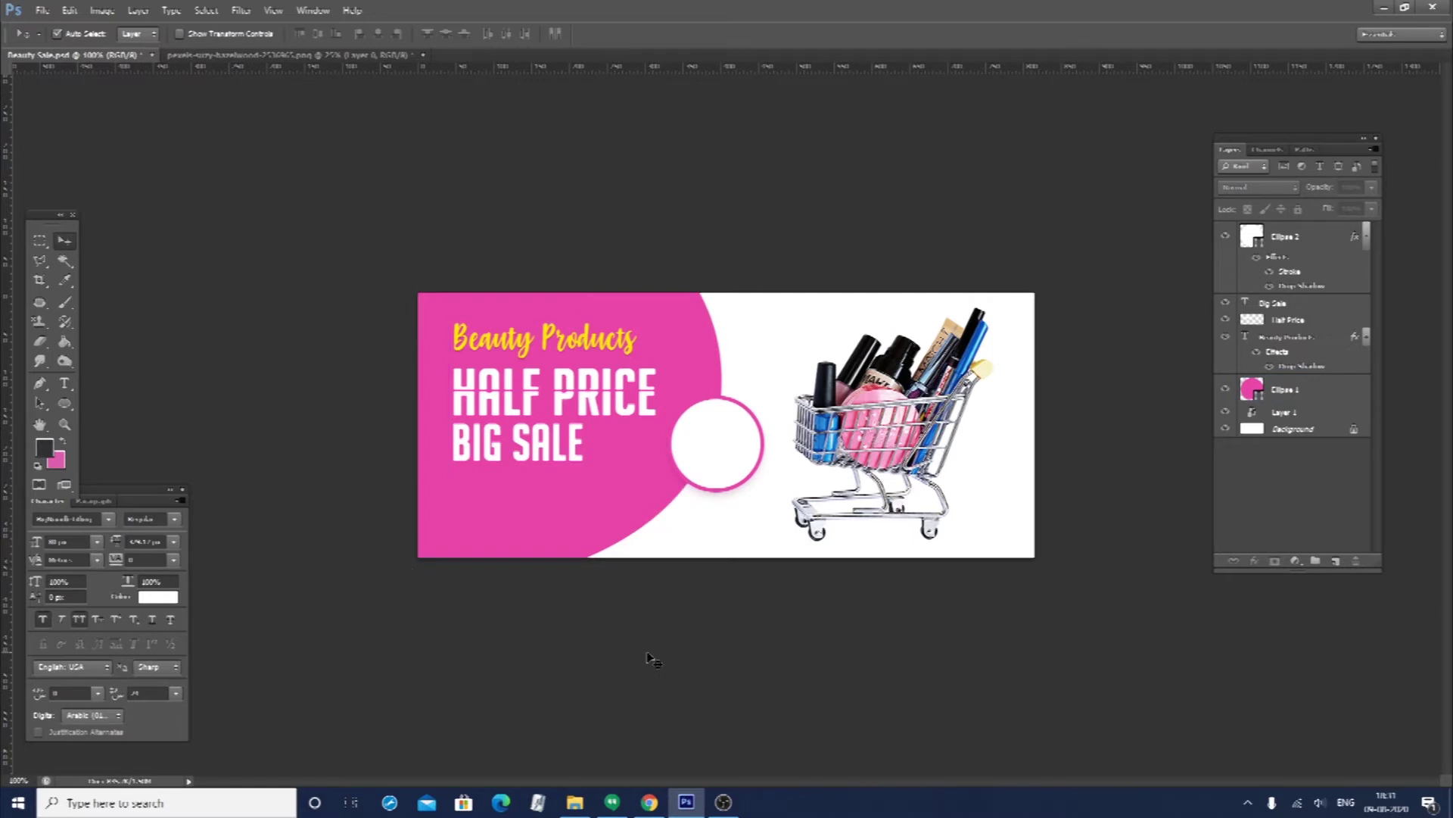
Shift the white circle slightly left and nudge BIG SALE down a couple of pixels
left_click_drag(717, 469, 708, 468)
left_click(672, 626)
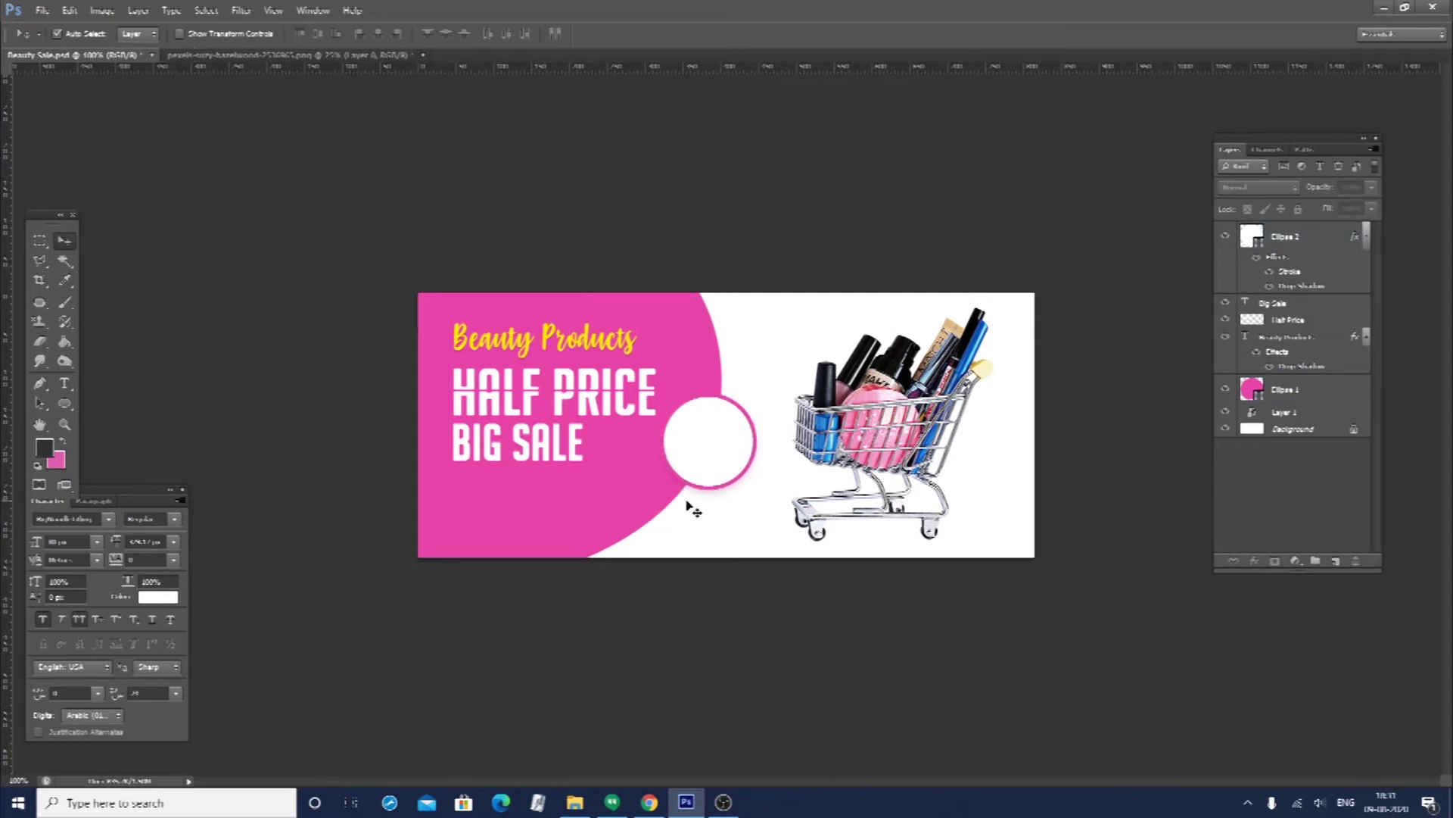
left_click(561, 458)
key("Down")
key("Down")
key("Down")
key("Down")
key("Down")
key("Down")
key("Down")
key("Down")
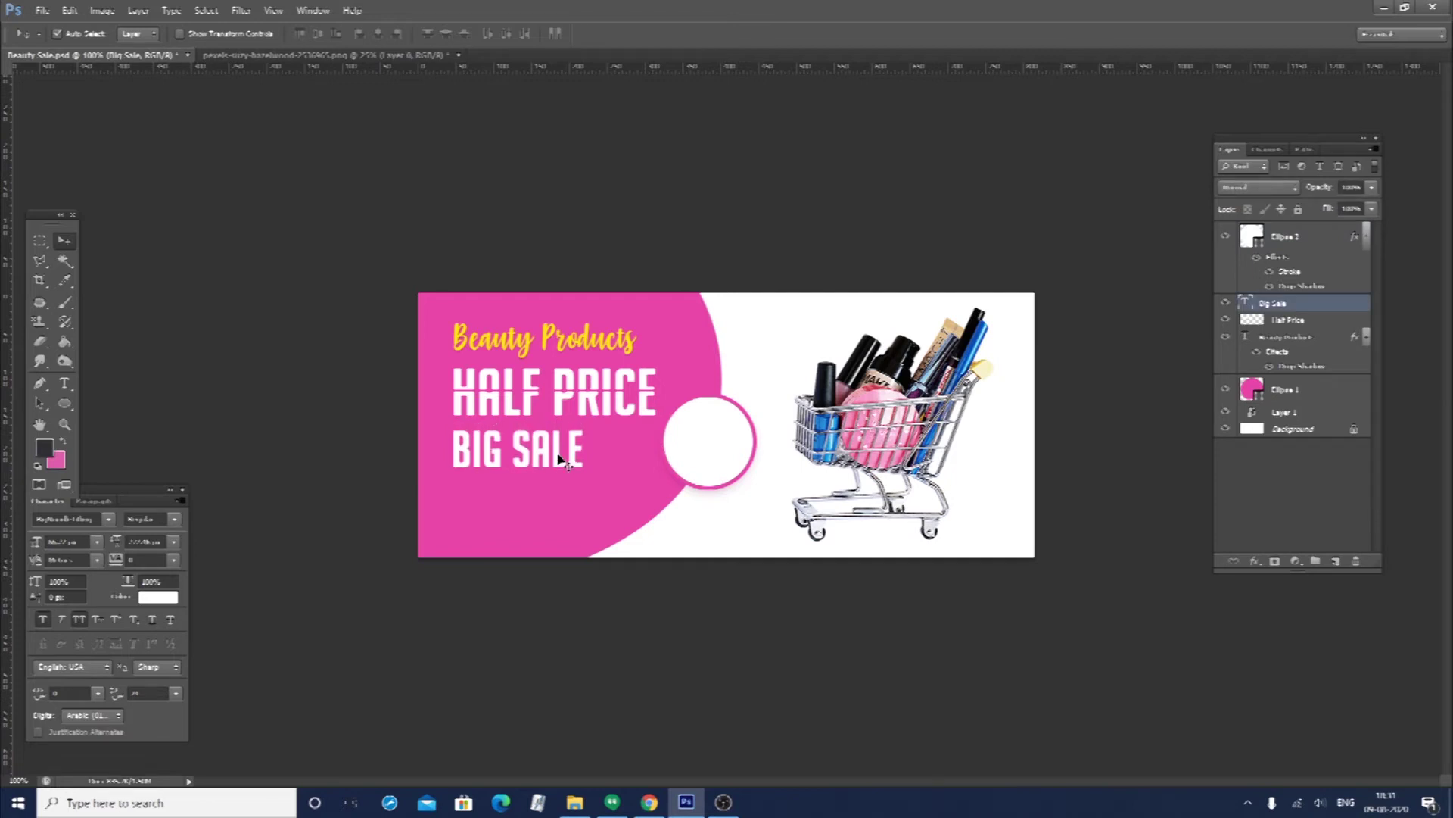
key("Down")
key("Down")
key("Down")
key("Down")
key("Up")
key("Up")
left_click(64, 384)
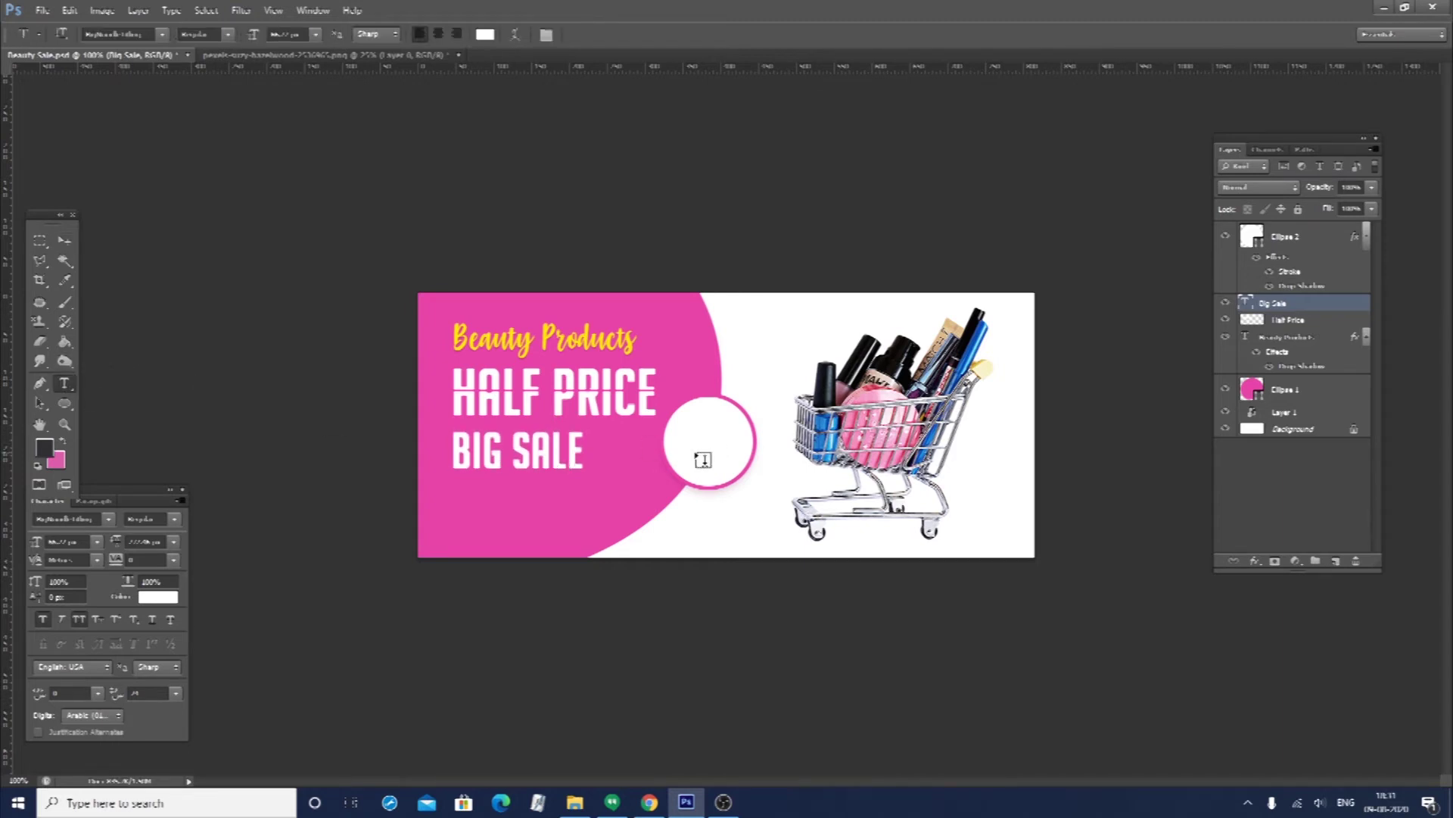
Type a pink '50%' above the white circle layer and centre it in the circle
left_click(703, 459)
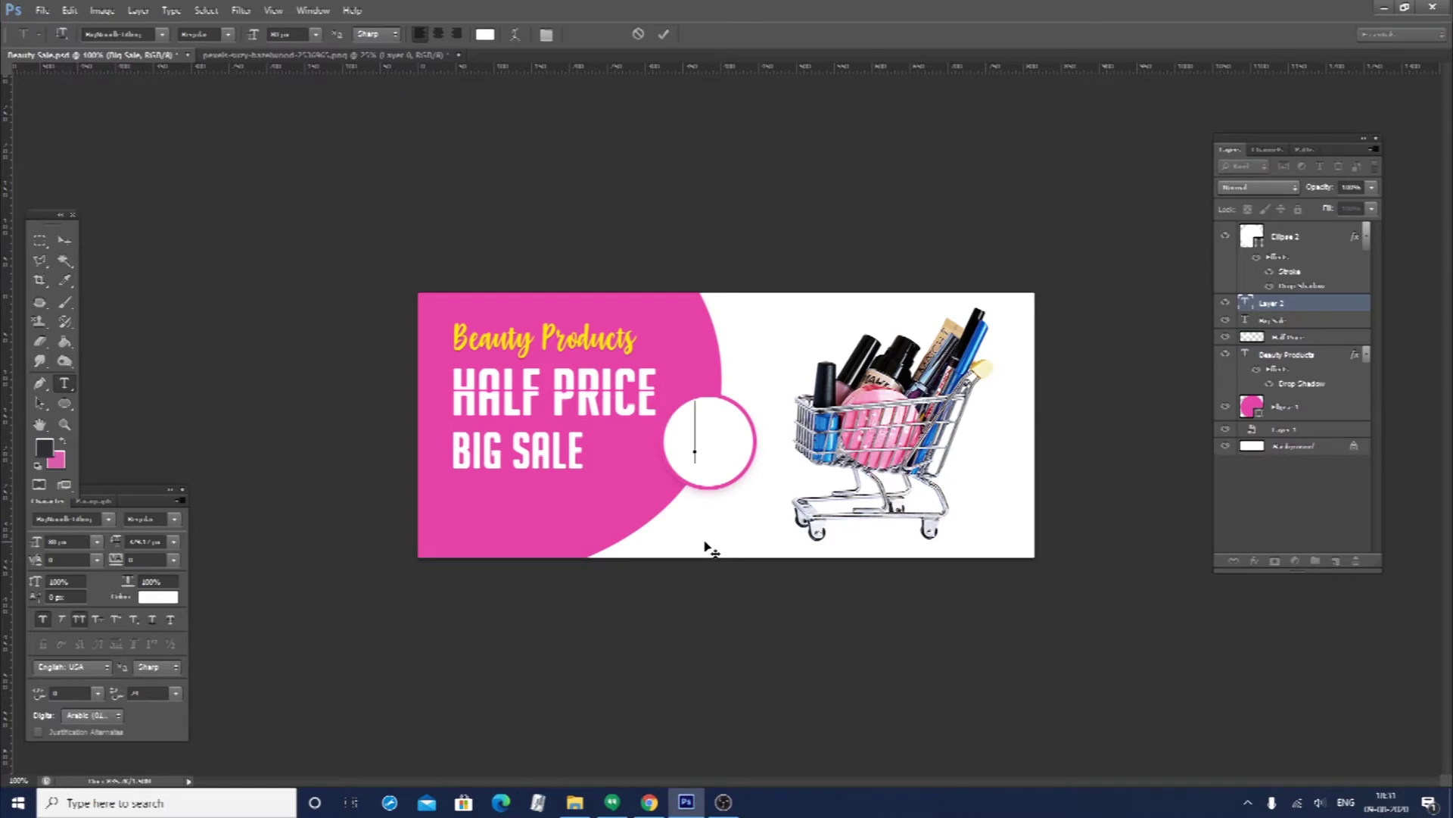
type("50%")
key("ctrl+a")
left_click(485, 34)
left_click(670, 341)
key("Return")
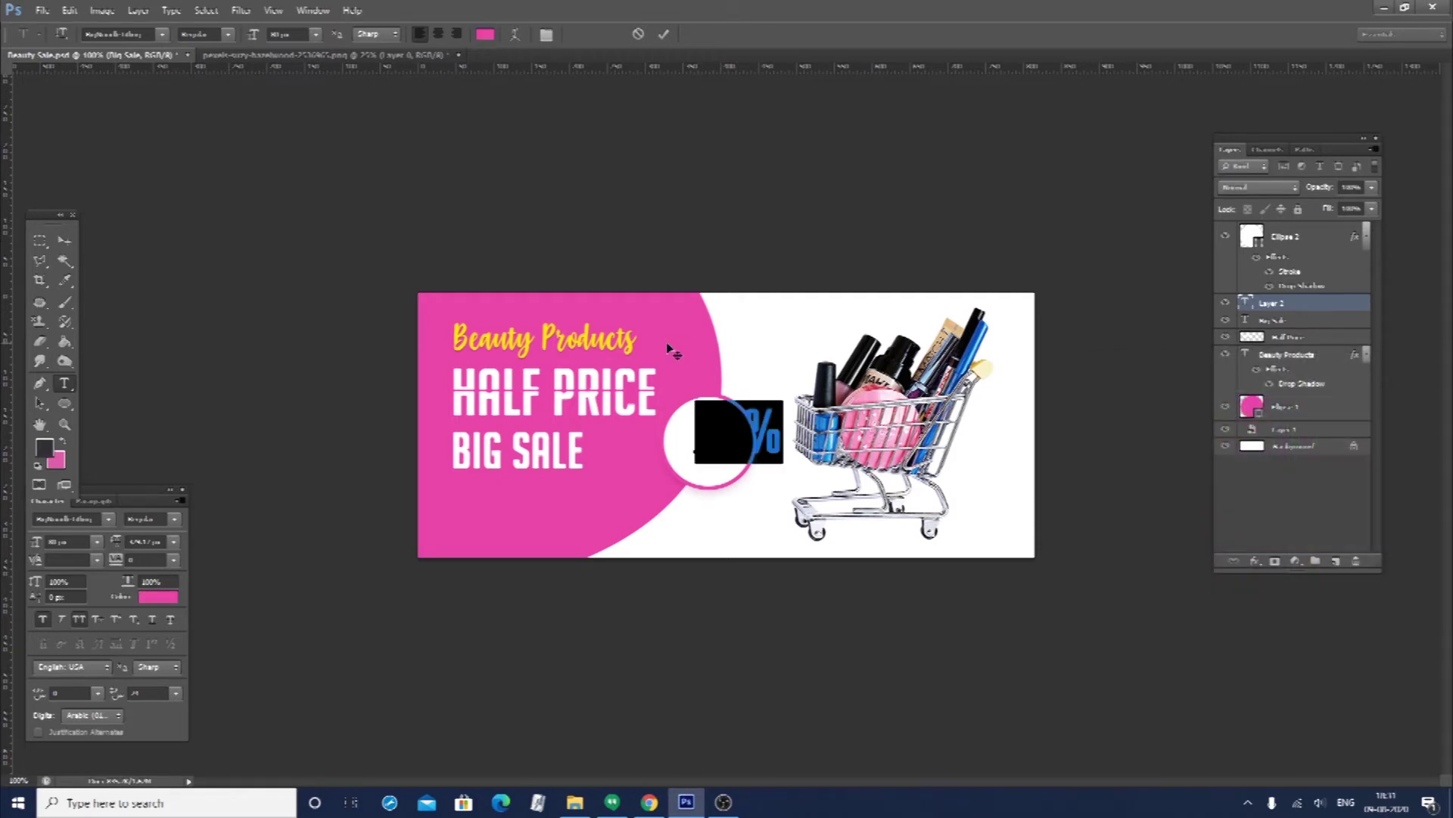
left_click(64, 240)
key("ctrl+bracketright")
left_click_drag(755, 436, 728, 443)
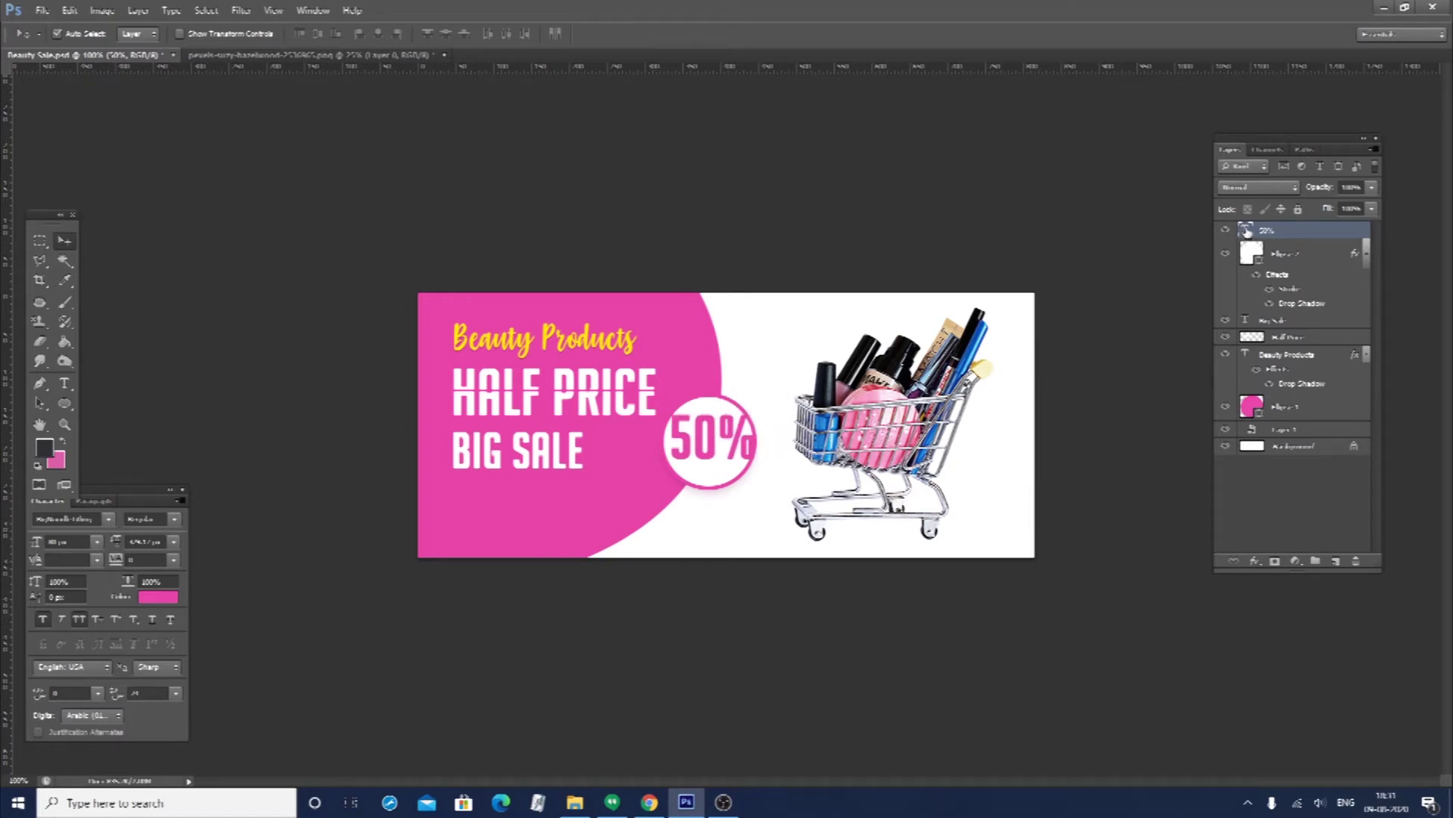
Reduce the 50% font size and re-centre it within the circle
double_click(1247, 231)
left_click(273, 34)
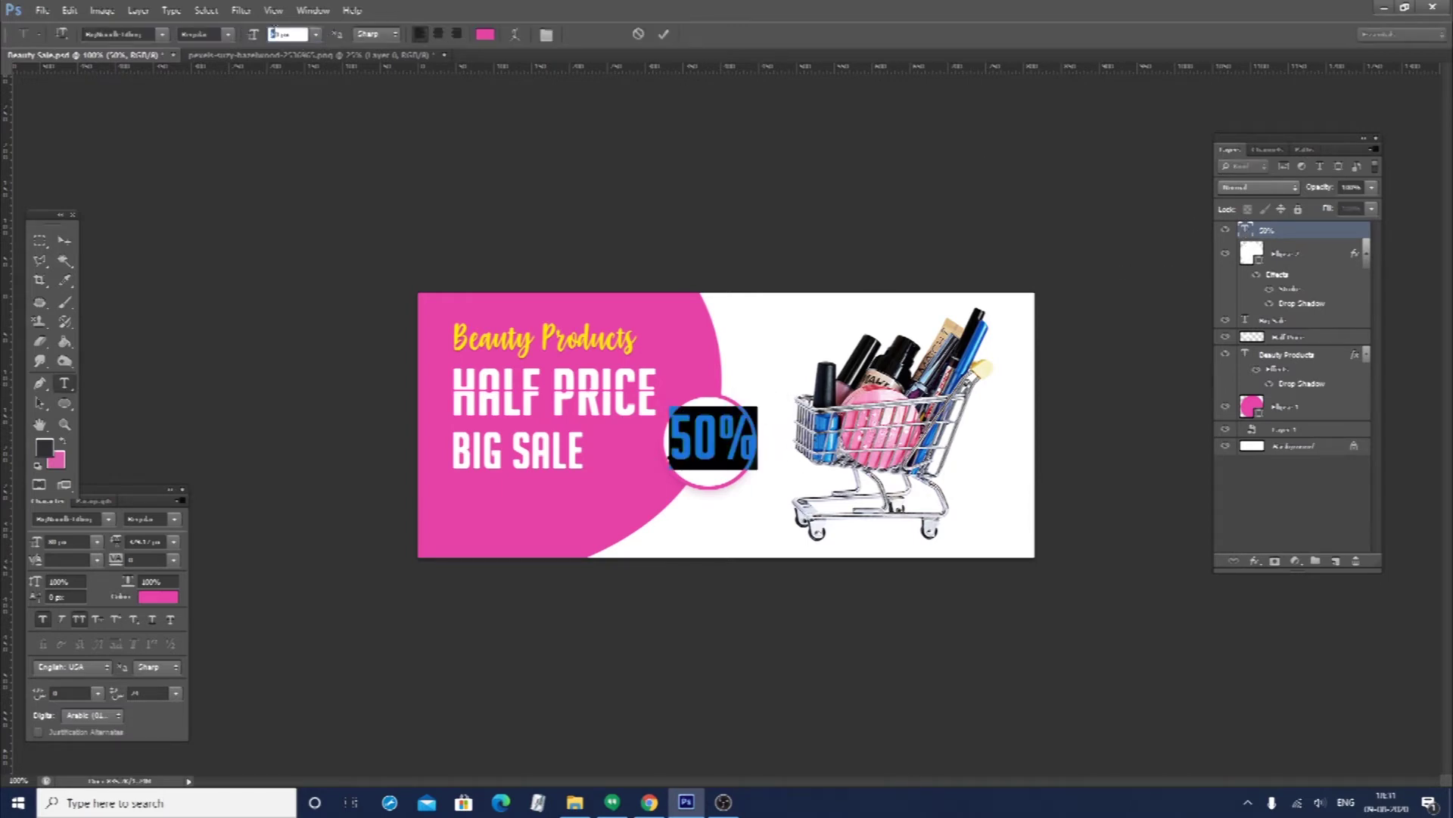
type("6")
key("Down")
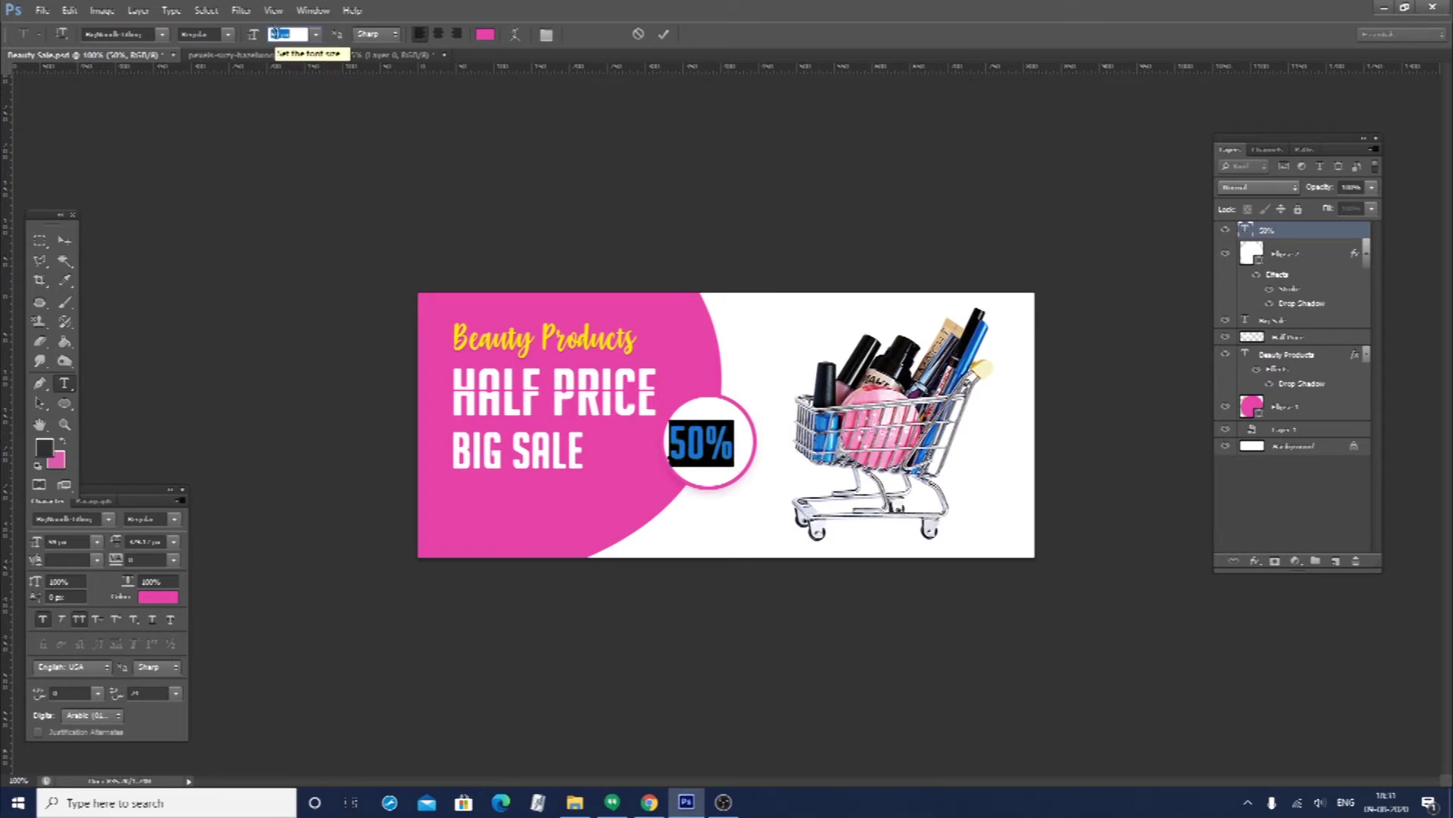
scroll(276, 34, "down", 3)
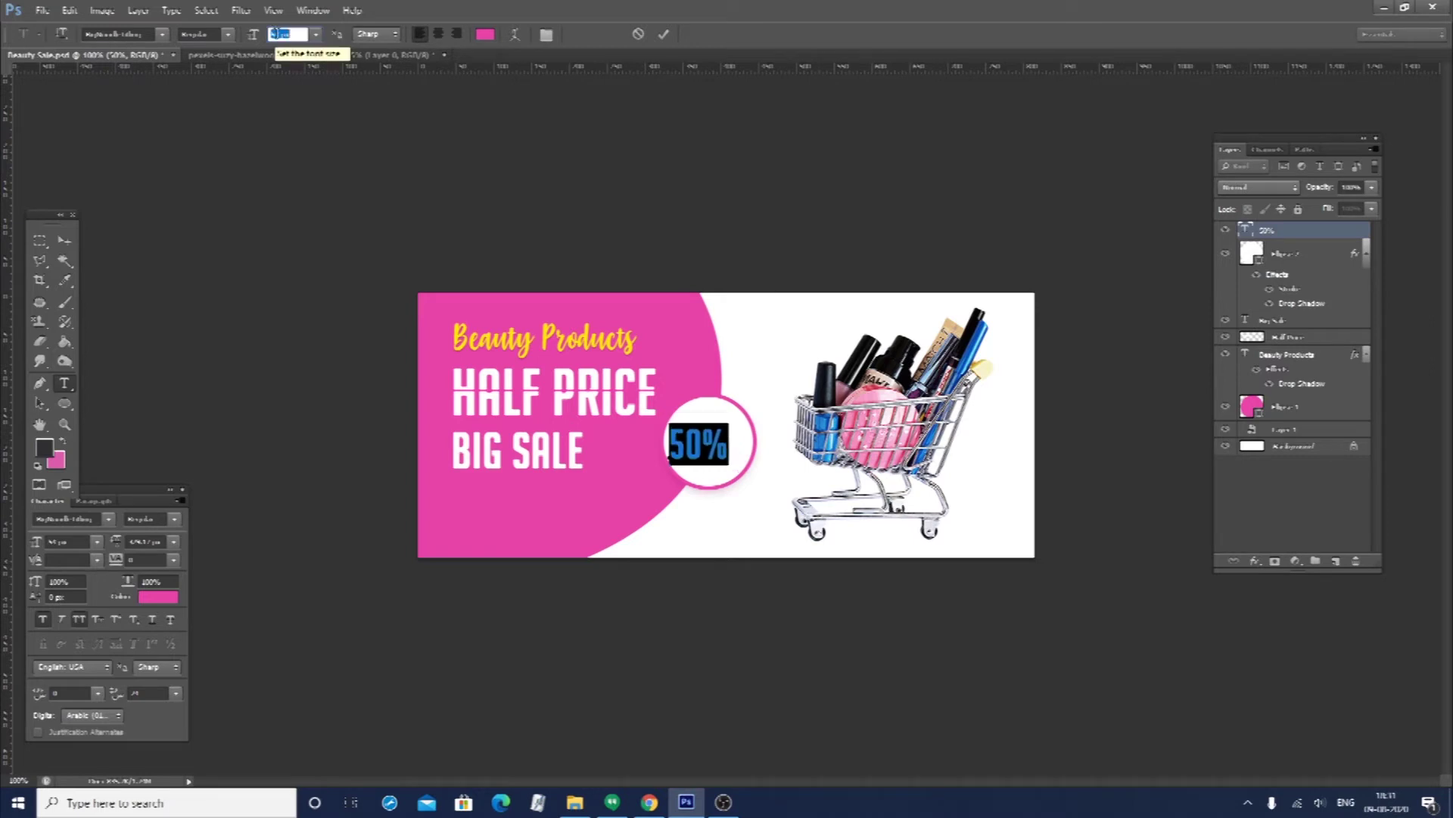
left_click(65, 240)
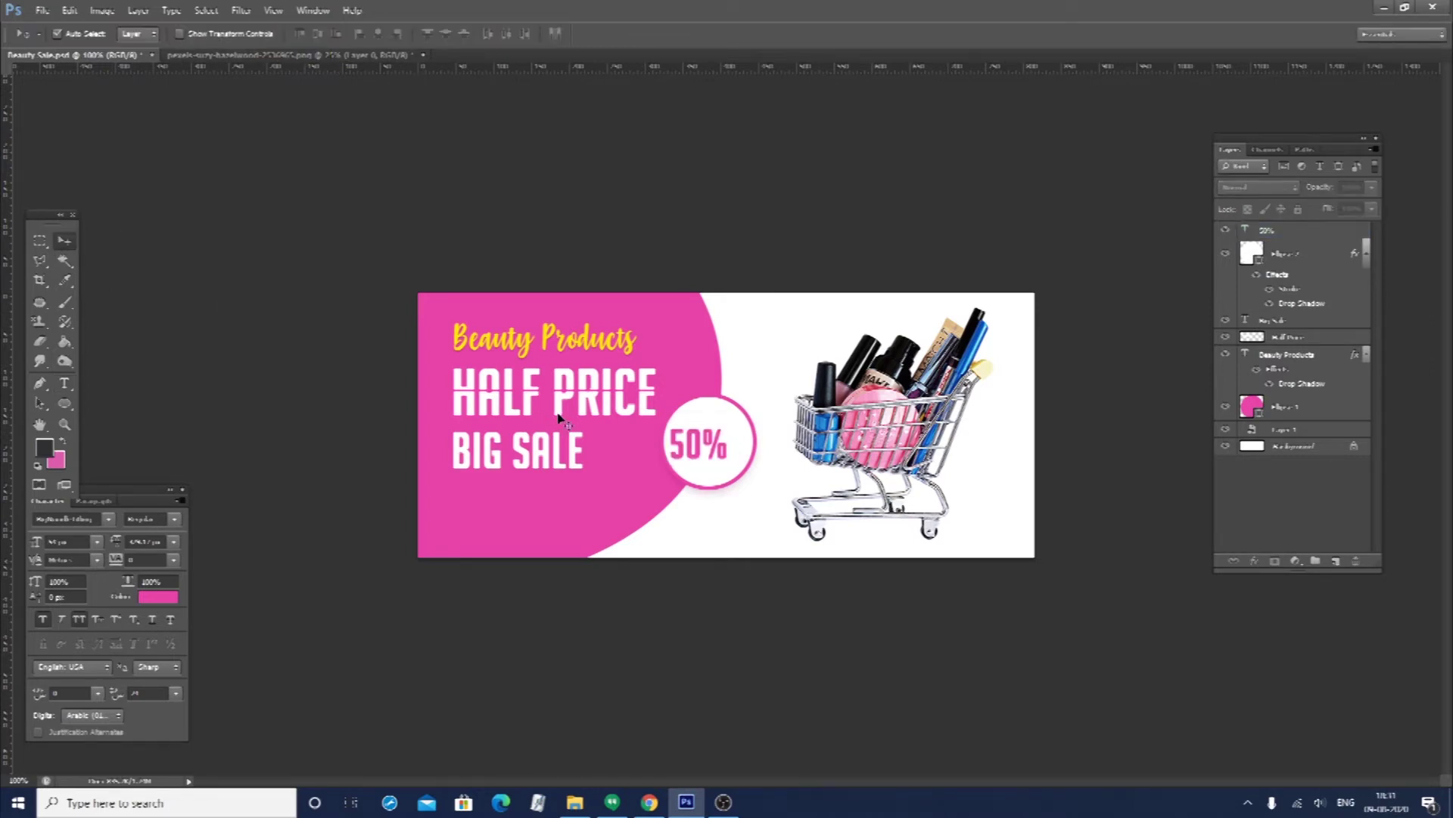
left_click_drag(686, 446, 697, 443)
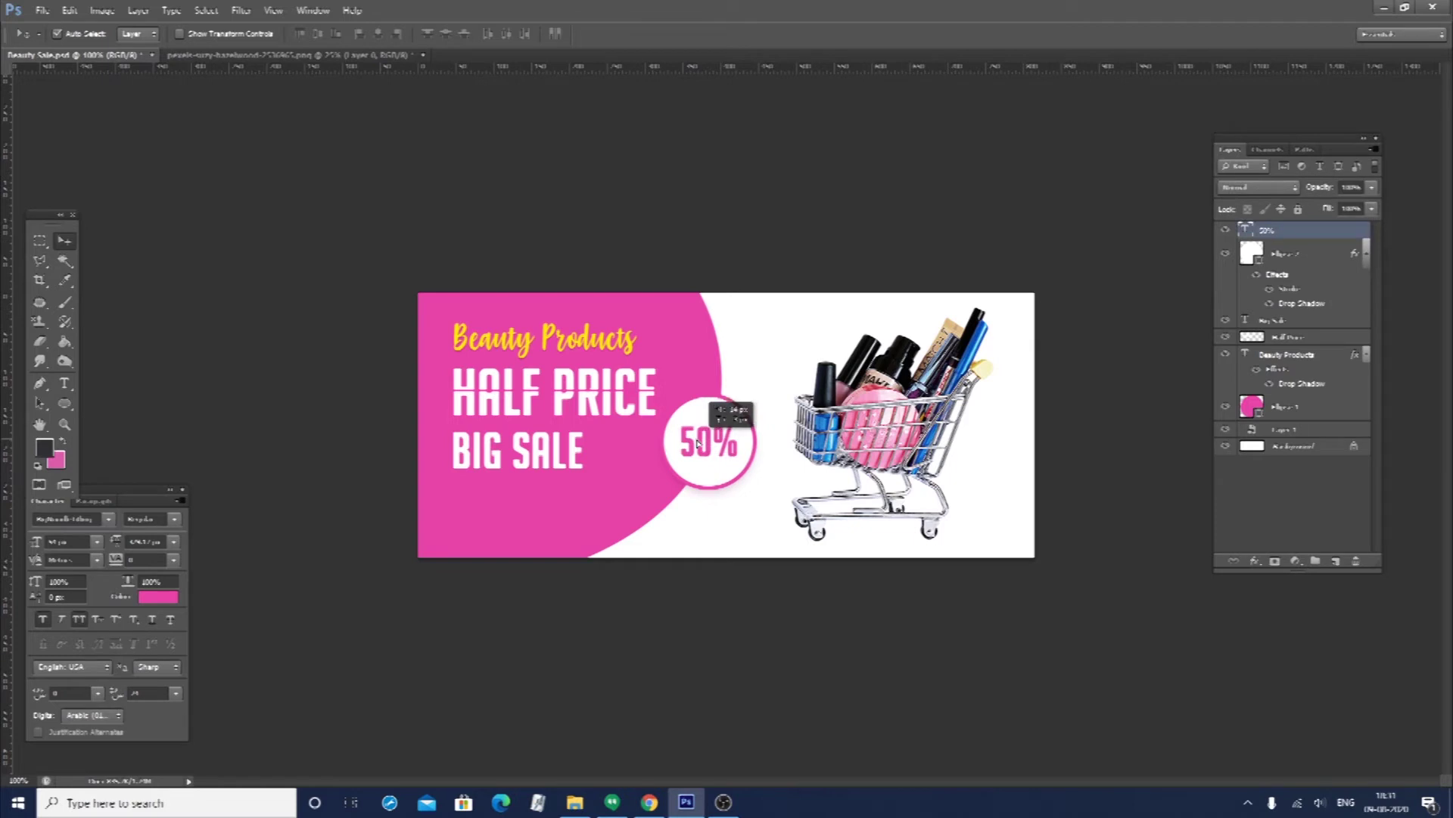
left_click(64, 384)
left_click(716, 402)
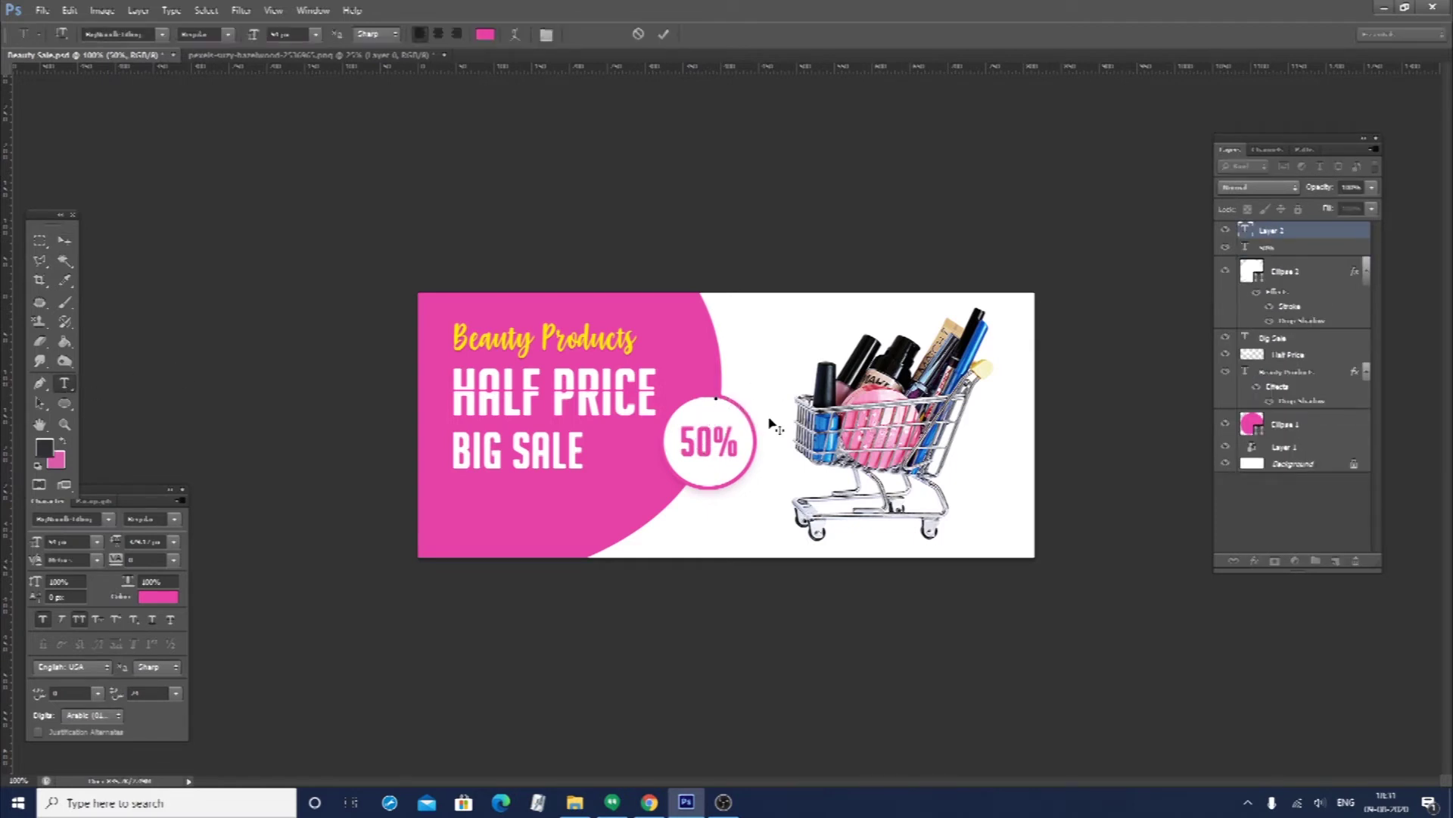
Type the pink FALT label and move it onto the badge above 50%
type("EALT")
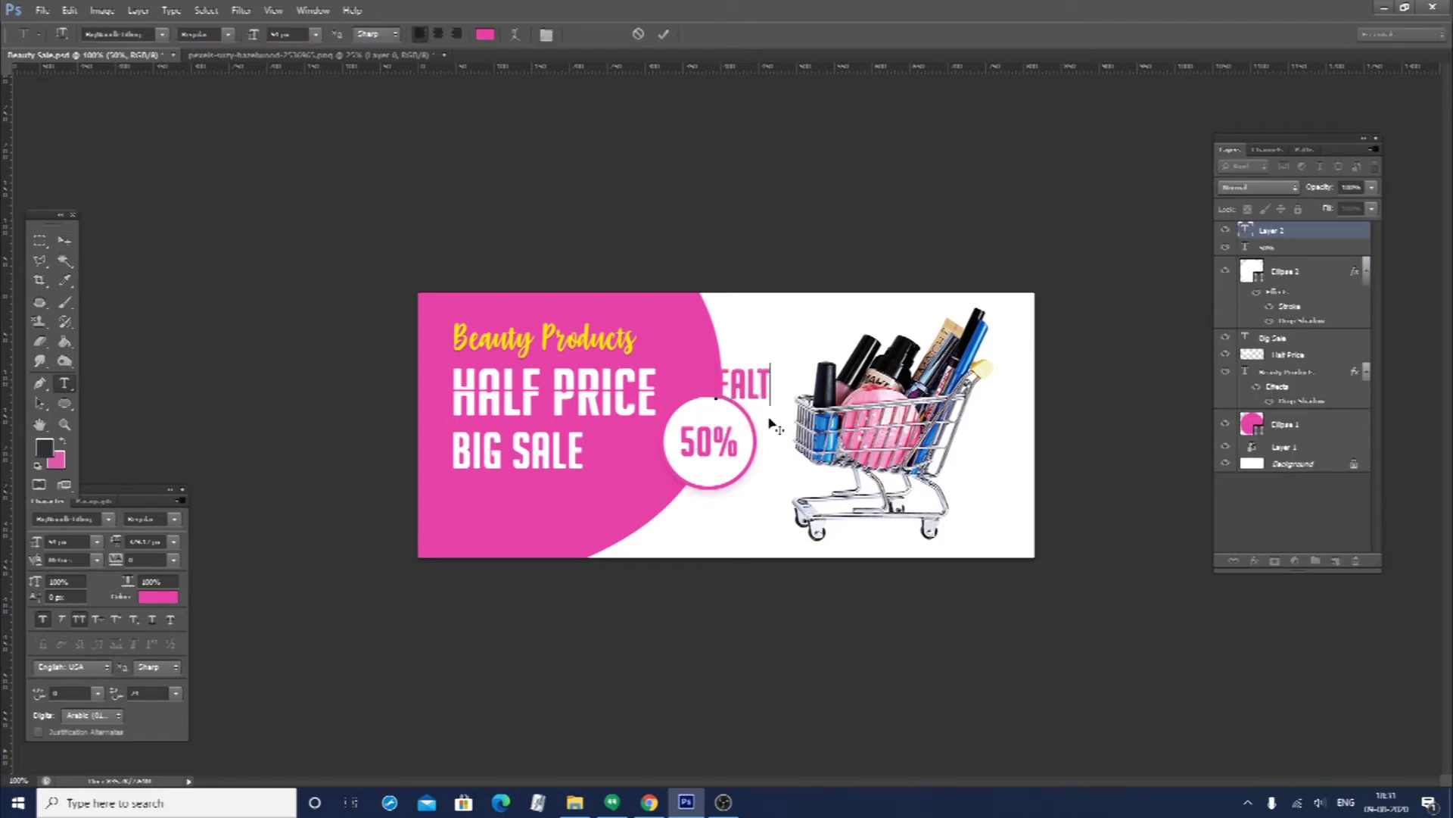
key("ctrl+a")
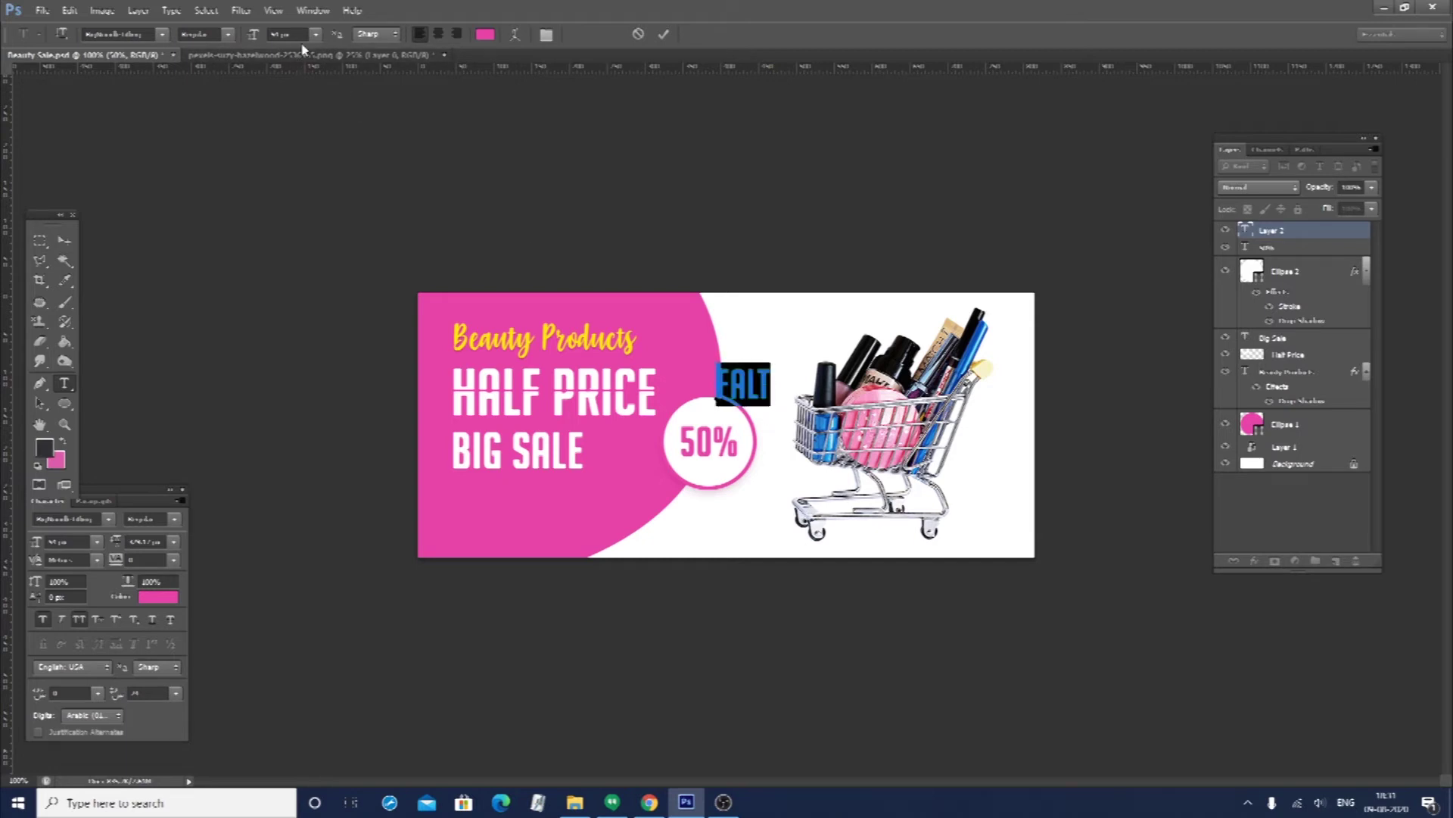
left_click(480, 36)
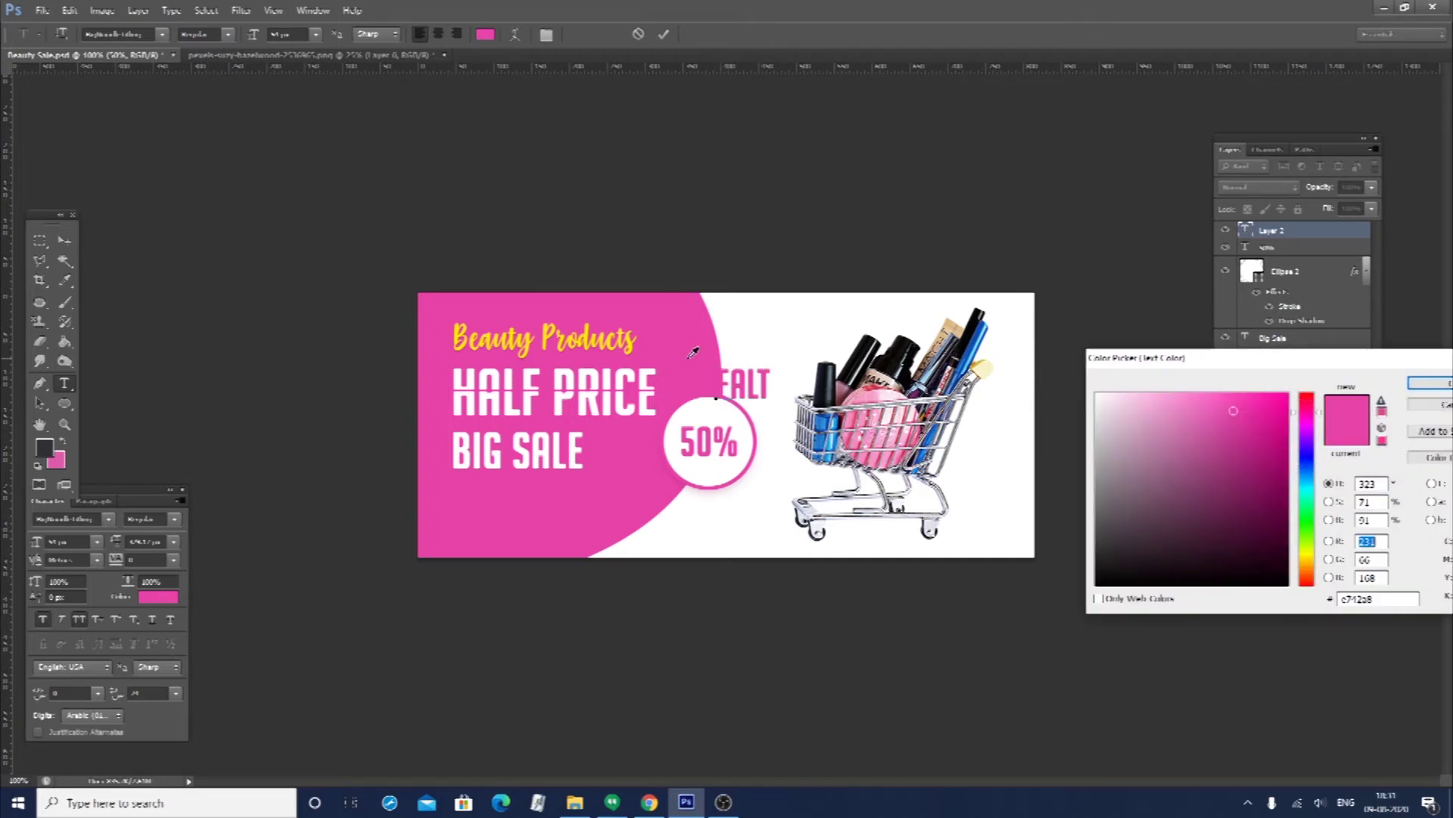
key("Return")
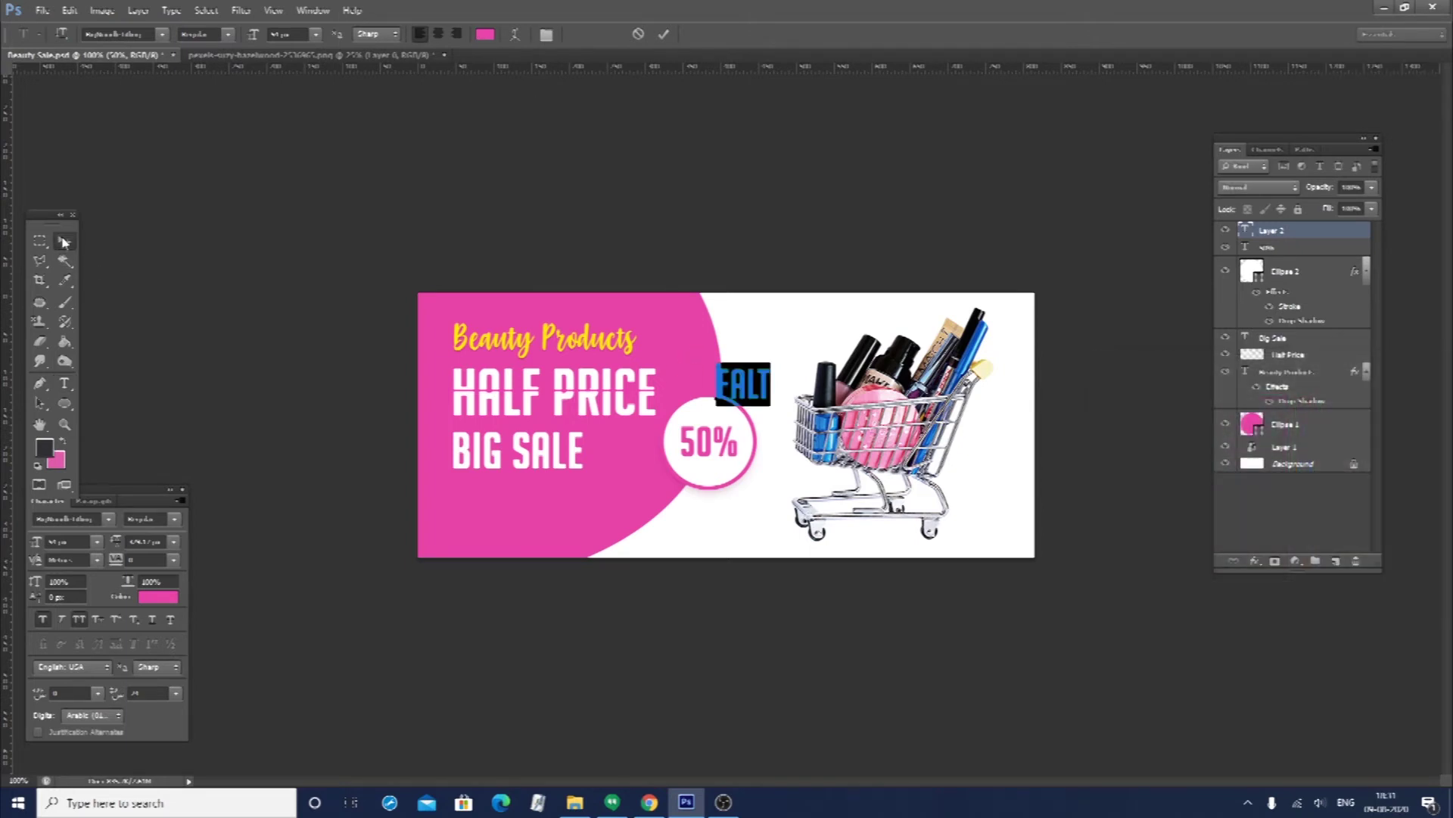
left_click(64, 240)
left_click_drag(753, 401, 719, 452)
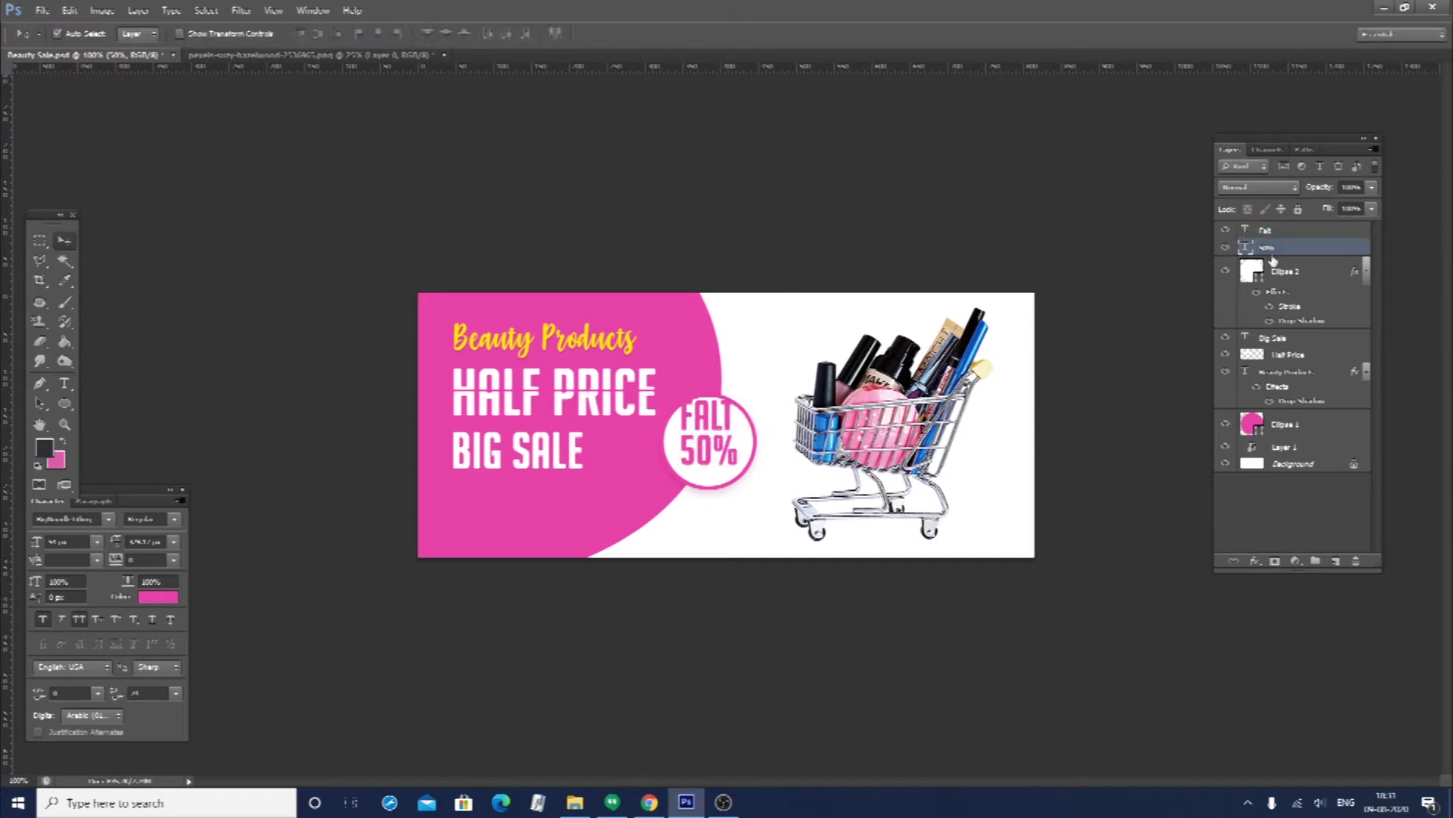
Set FALT to 40 px font size with tracking 100
double_click(1245, 231)
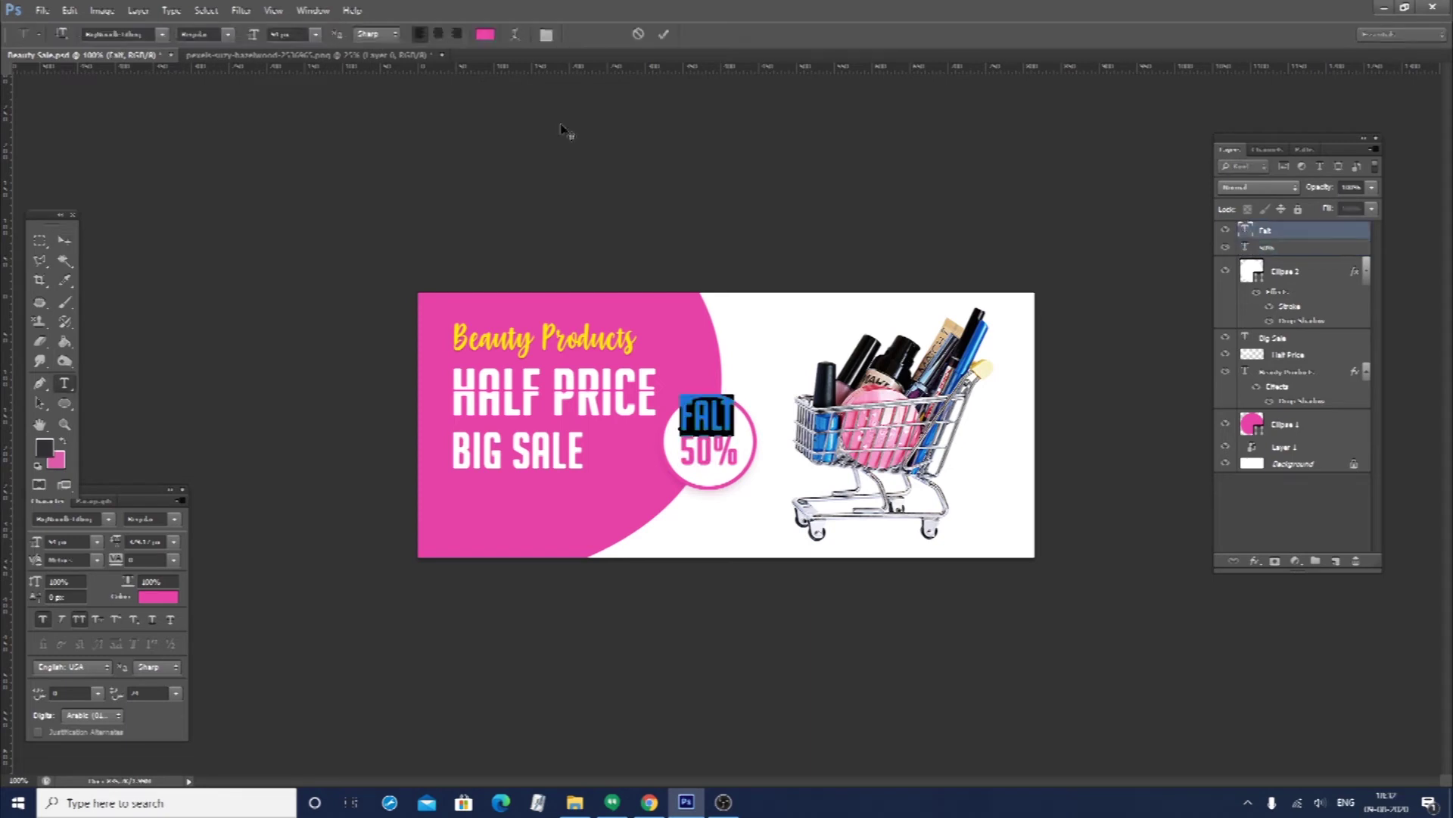
left_click(279, 33)
type("40")
key("Return")
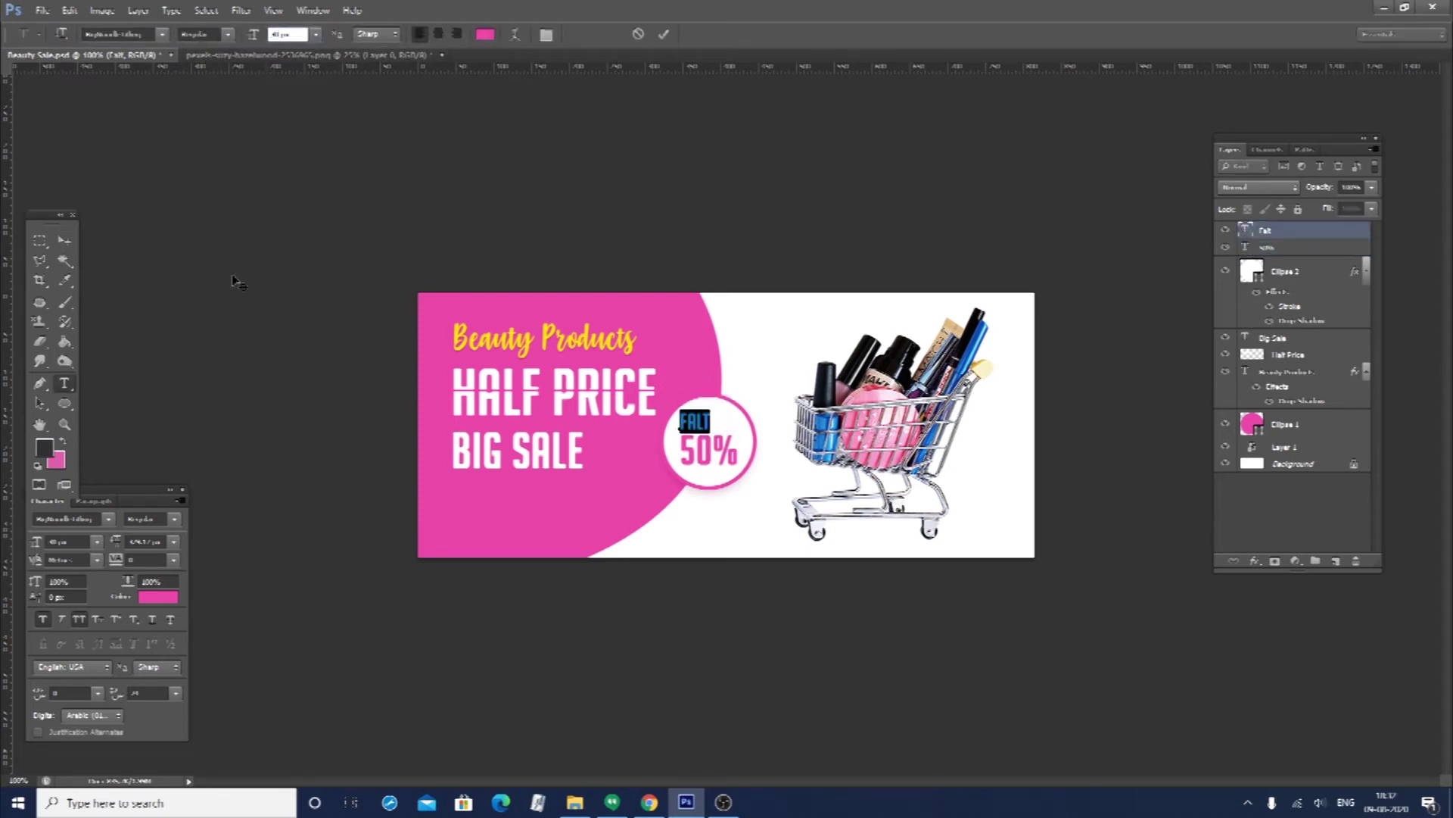
left_click(146, 560)
type("100")
key("Return")
key("ctrl+Return")
Lower FALT closer to 50% and reposition both texts together
key("v")
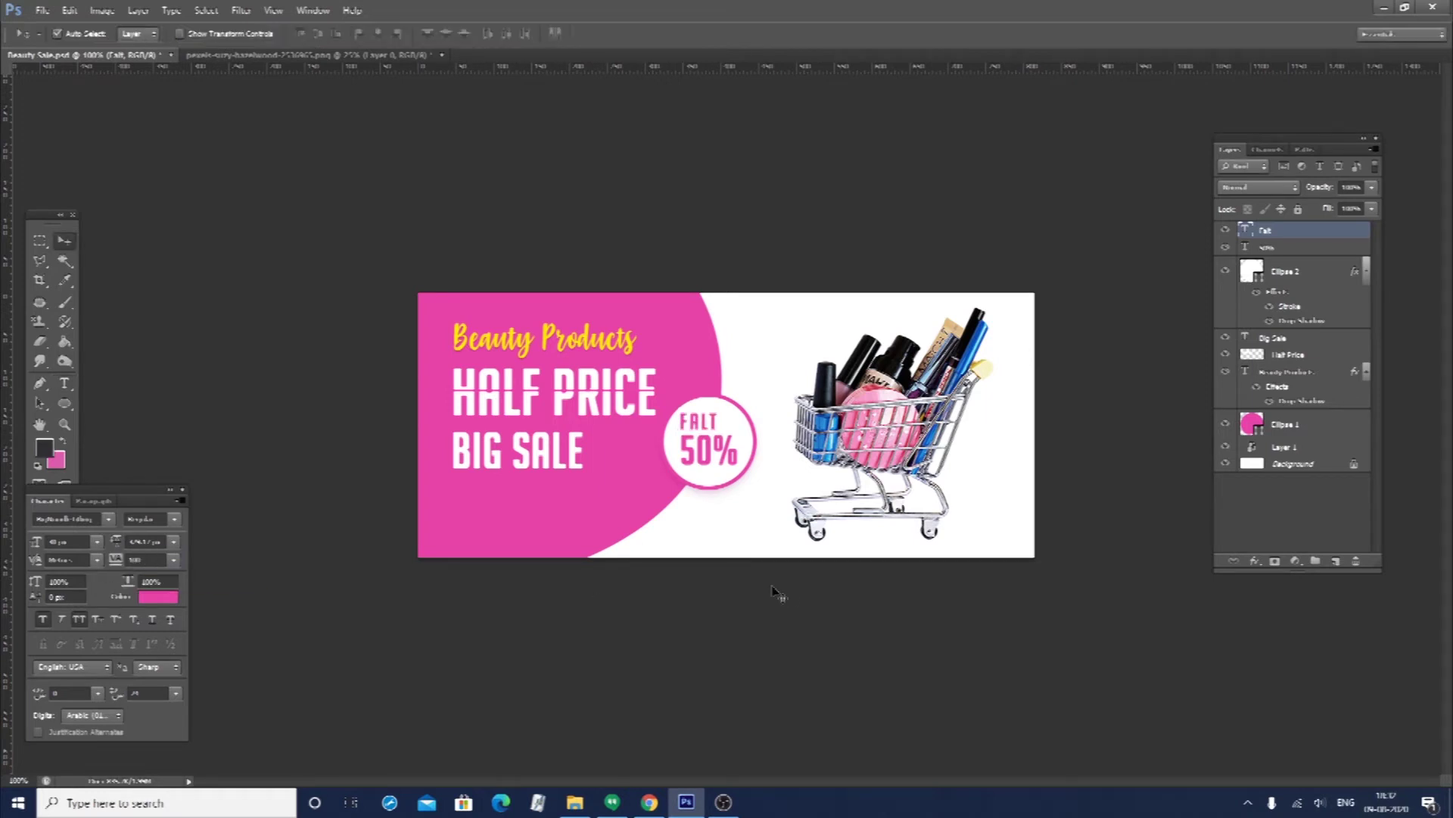
left_click_drag(709, 417, 707, 425)
left_click(708, 451, "shift")
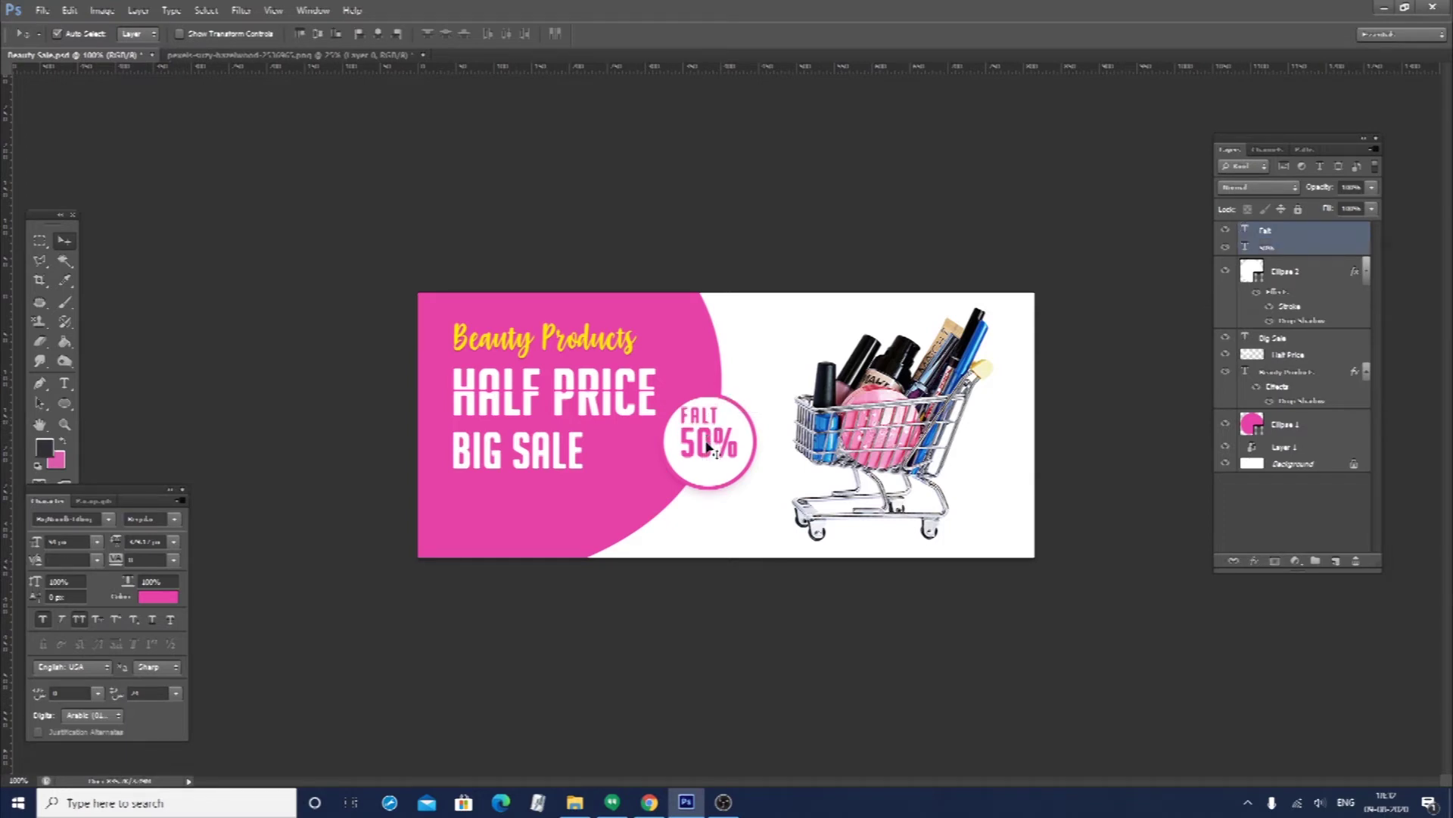
left_click_drag(707, 445, 707, 446)
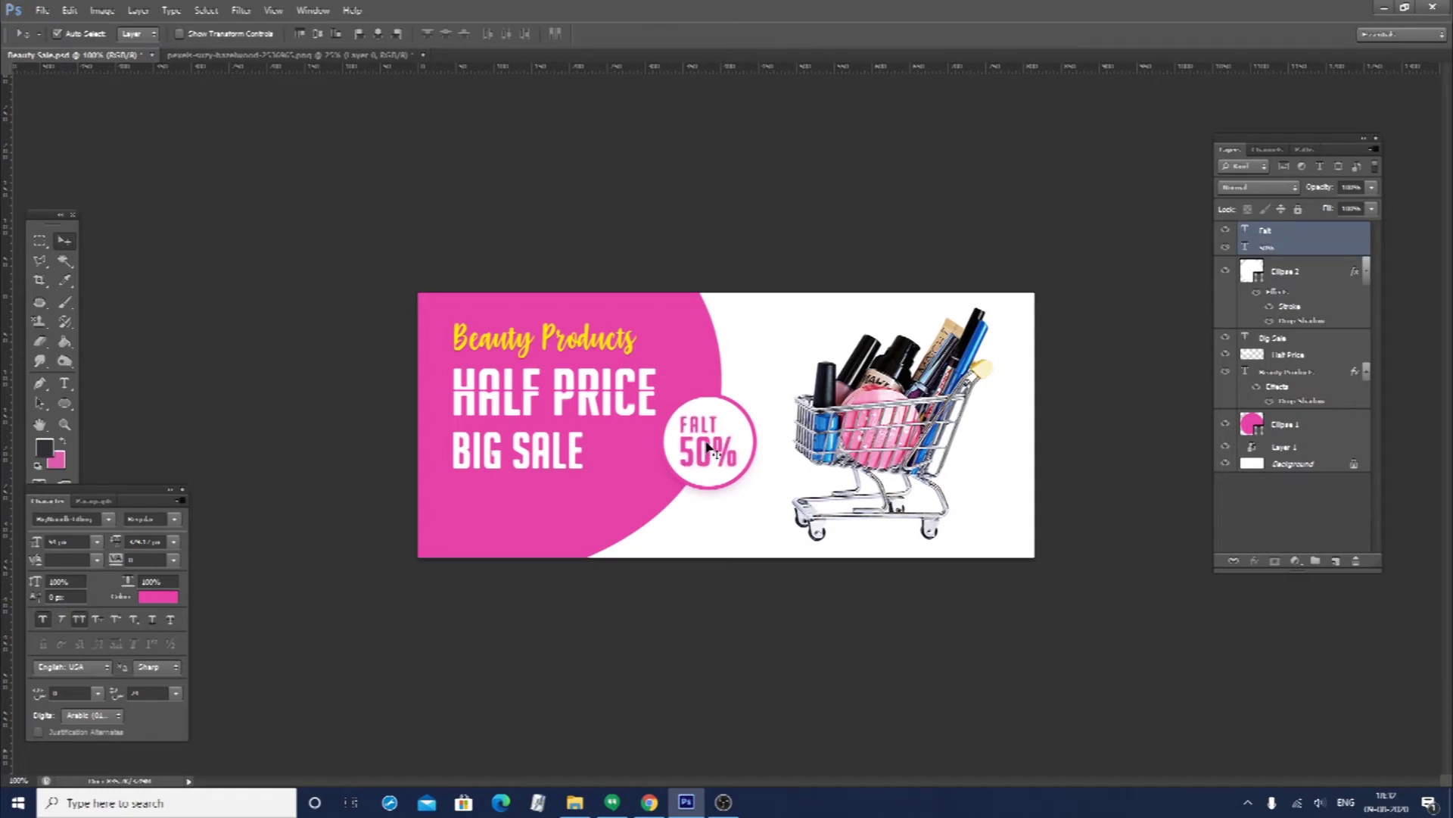
left_click(721, 573)
Duplicate FALT, retype the copy as OFF and place it below 50%
left_click_drag(718, 438, 711, 473, "alt")
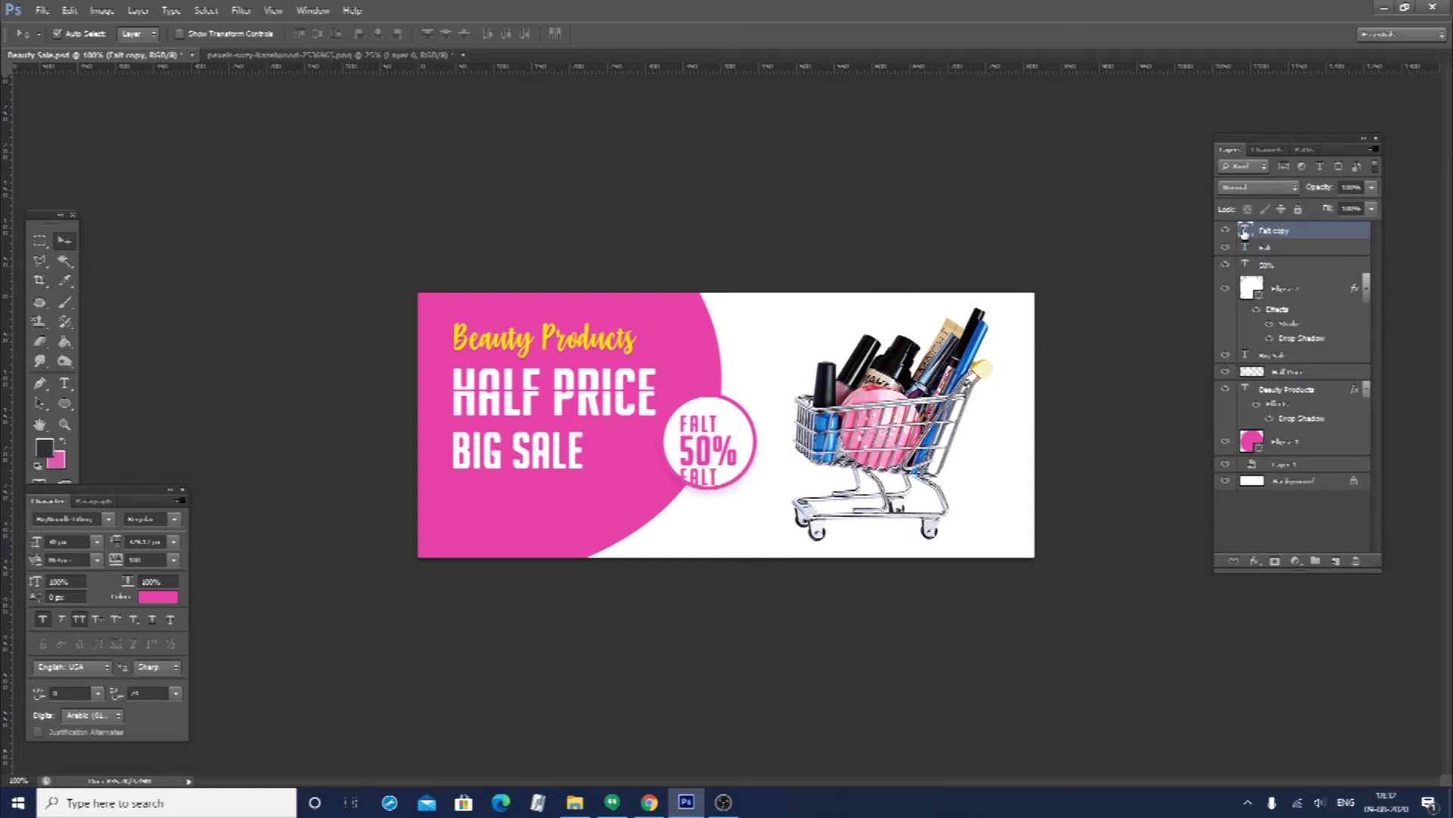
double_click(1244, 233)
type("OFF")
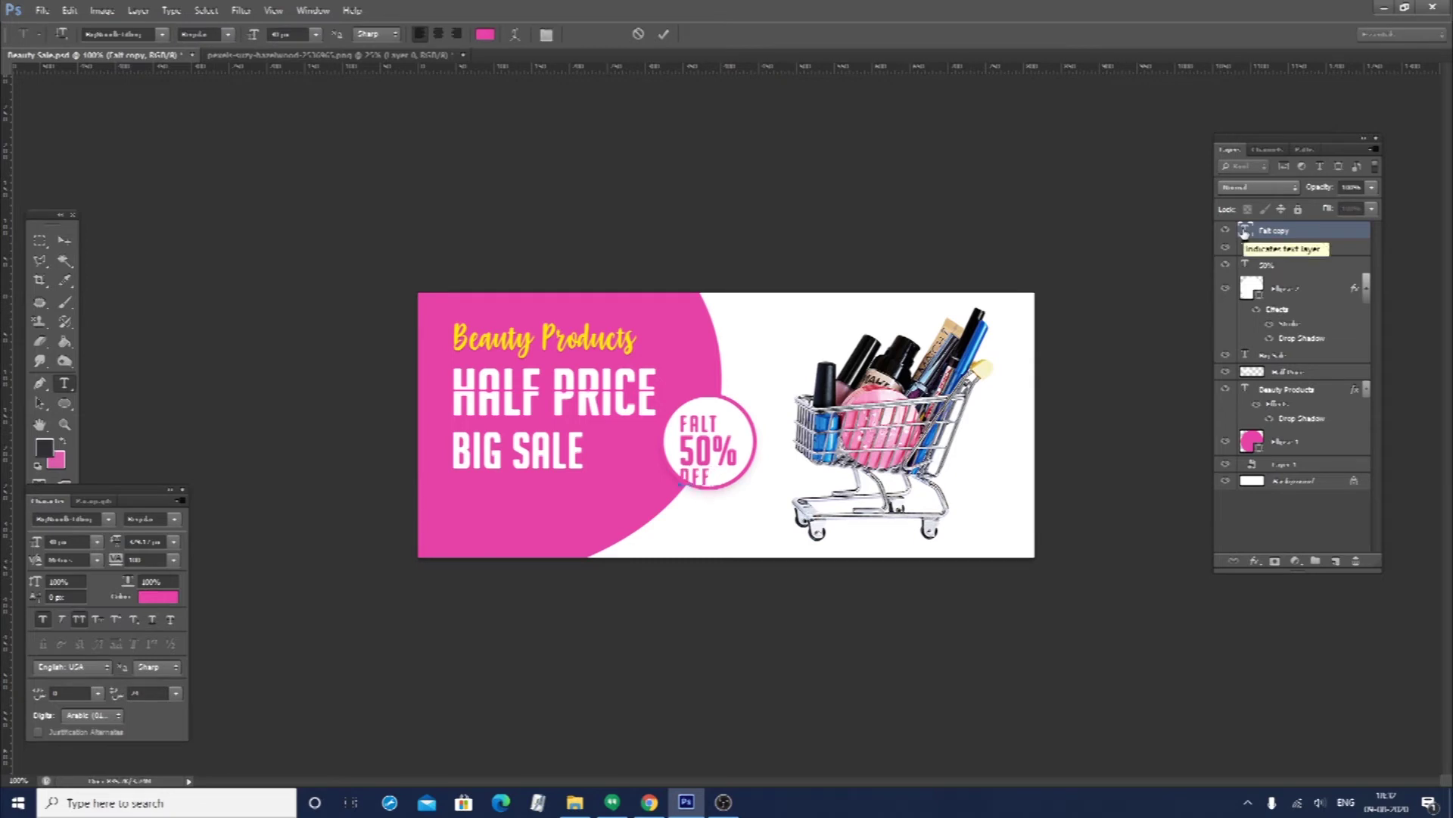
key("ctrl+Return")
key("v")
left_click_drag(706, 481, 763, 497)
Enlarge the white badge circle and nudge FALT and 50% upward
left_click(752, 485)
key("ctrl+t")
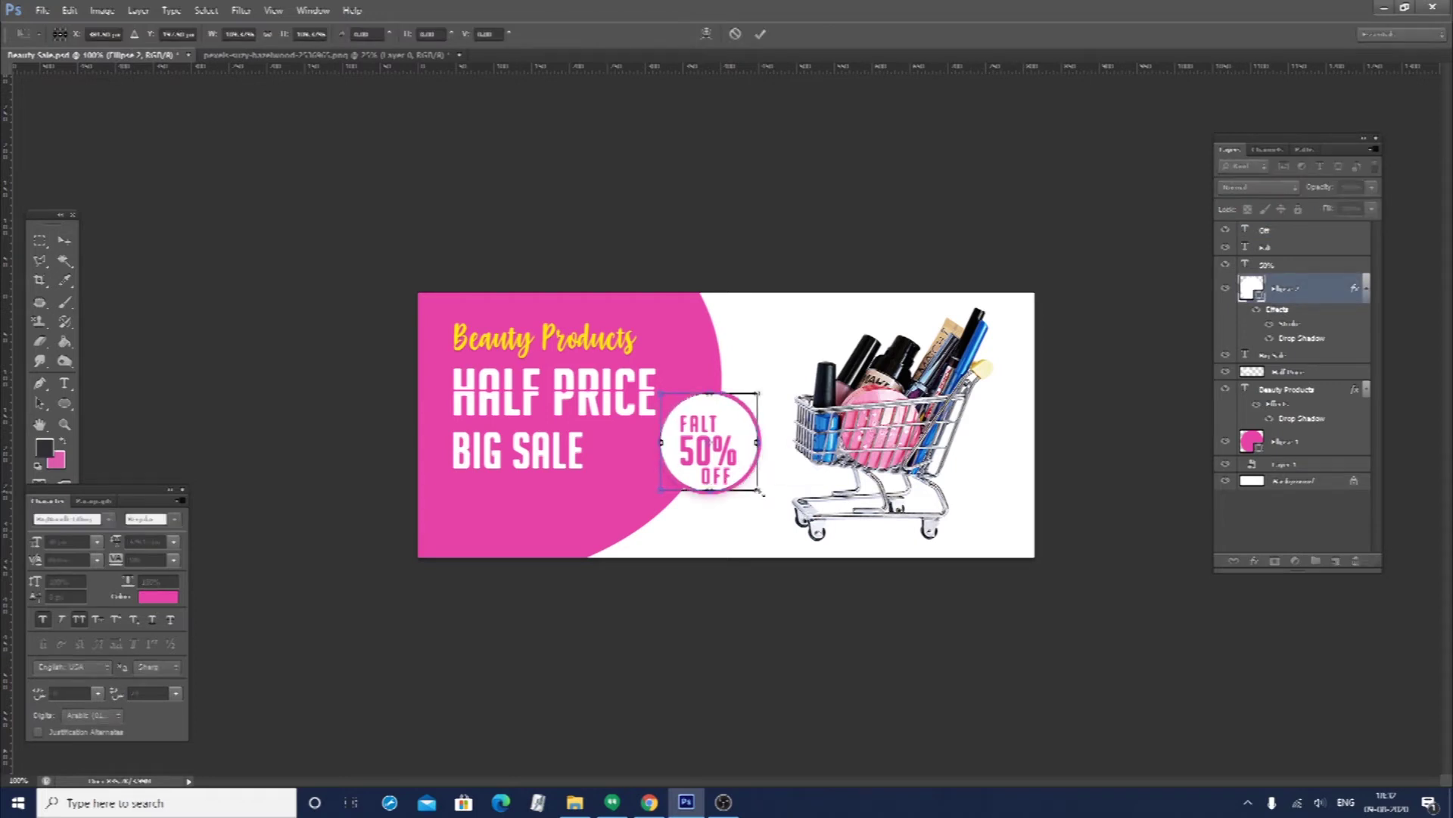
key("Return")
left_click(720, 454)
left_click(704, 420)
left_click(707, 450, "shift")
key("shift+Up")
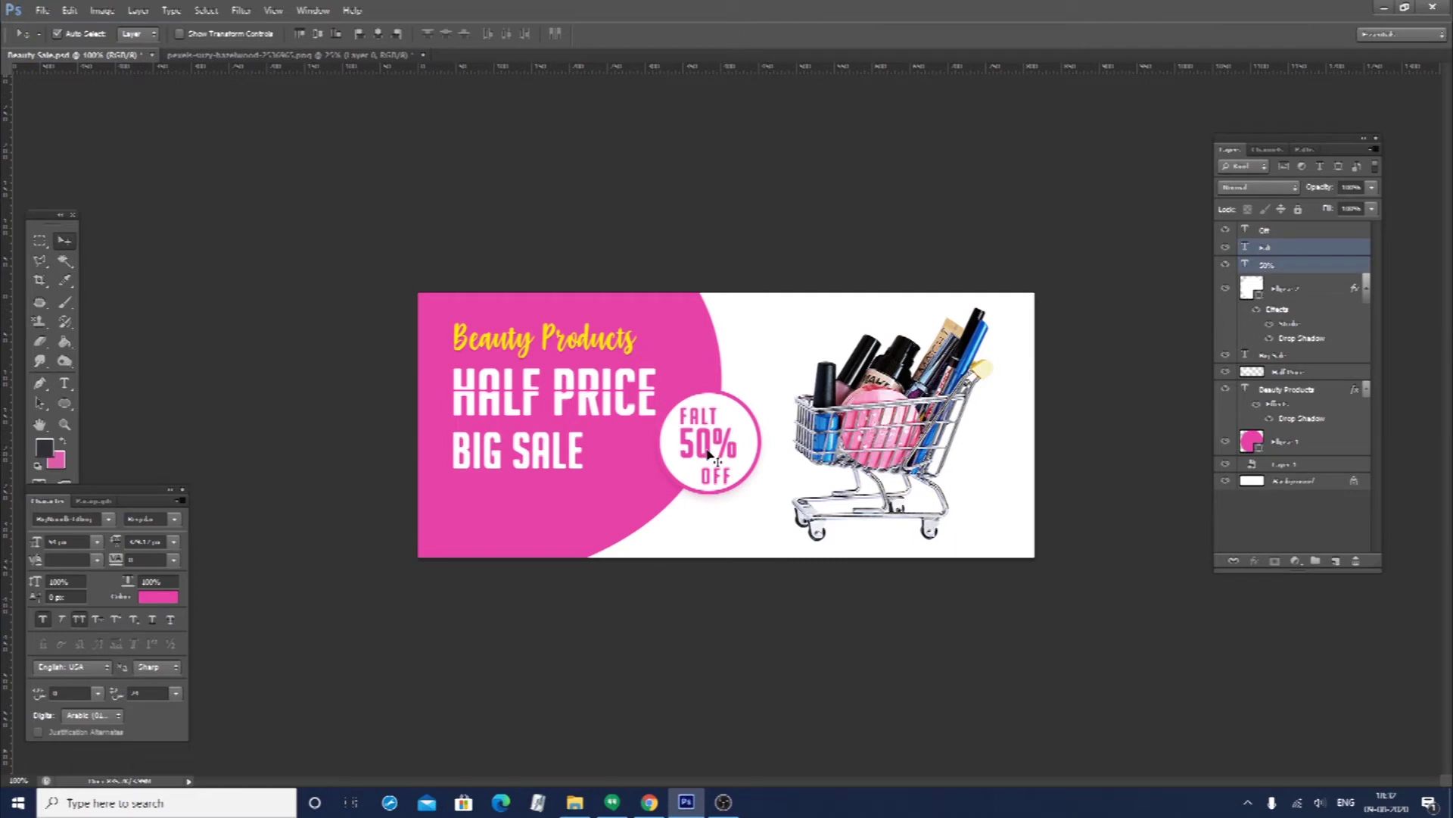
left_click(753, 633)
Nudge OFF slightly and step its font size down
left_click_drag(722, 485, 722, 481)
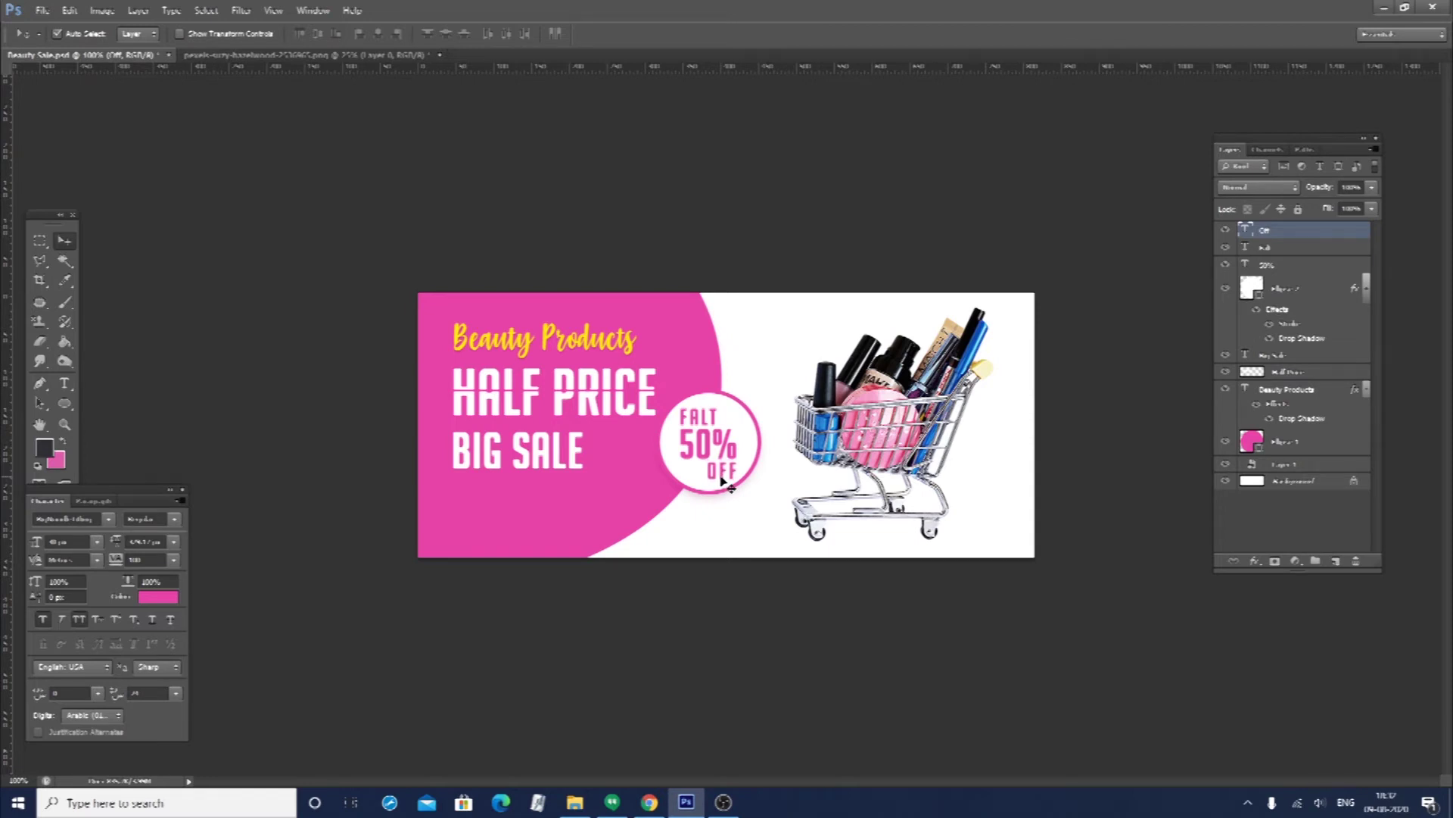
double_click(1246, 229)
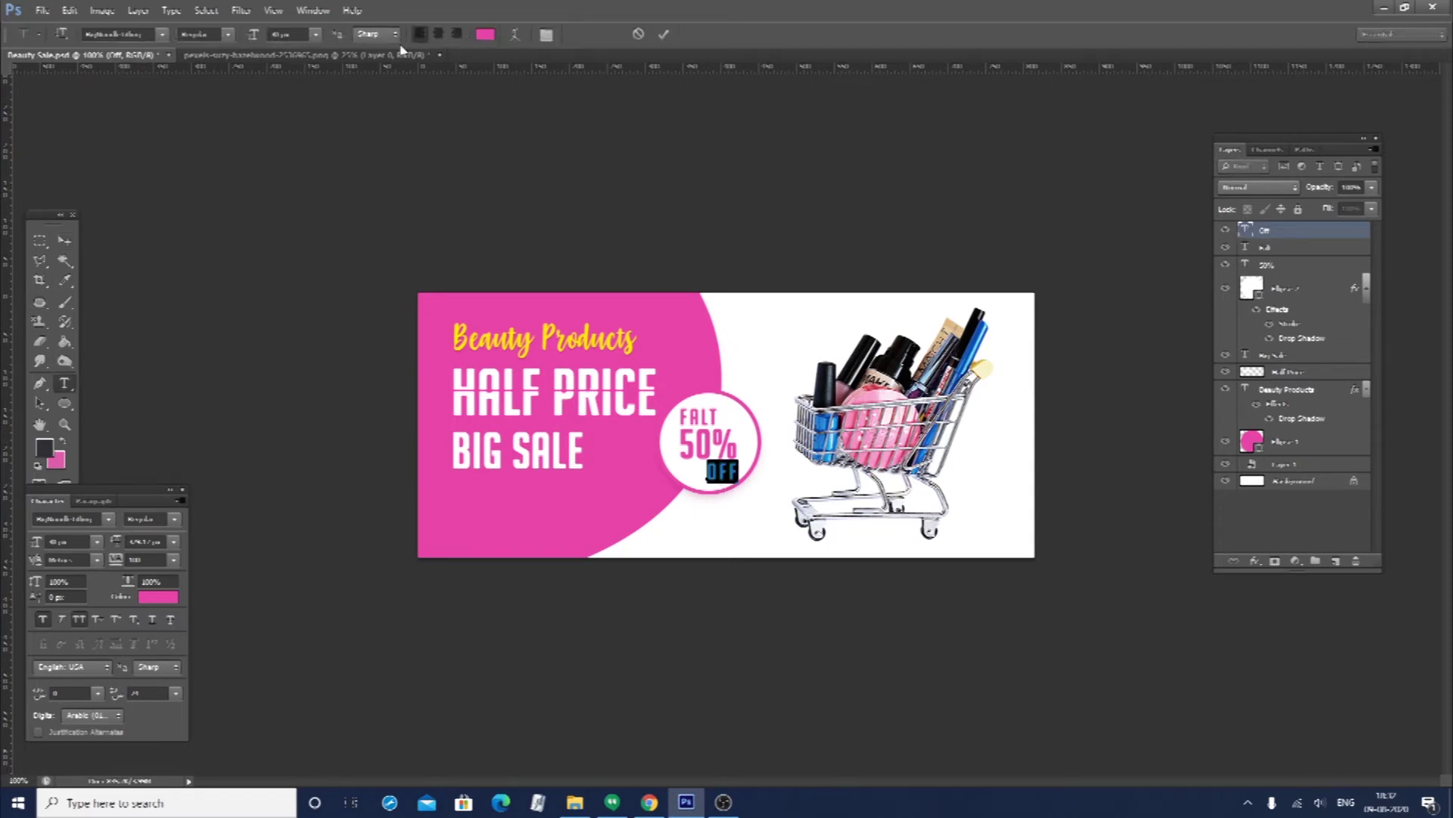
left_click(291, 34)
key("Down")
key("Down")
key("Down")
key("Down")
key("Down")
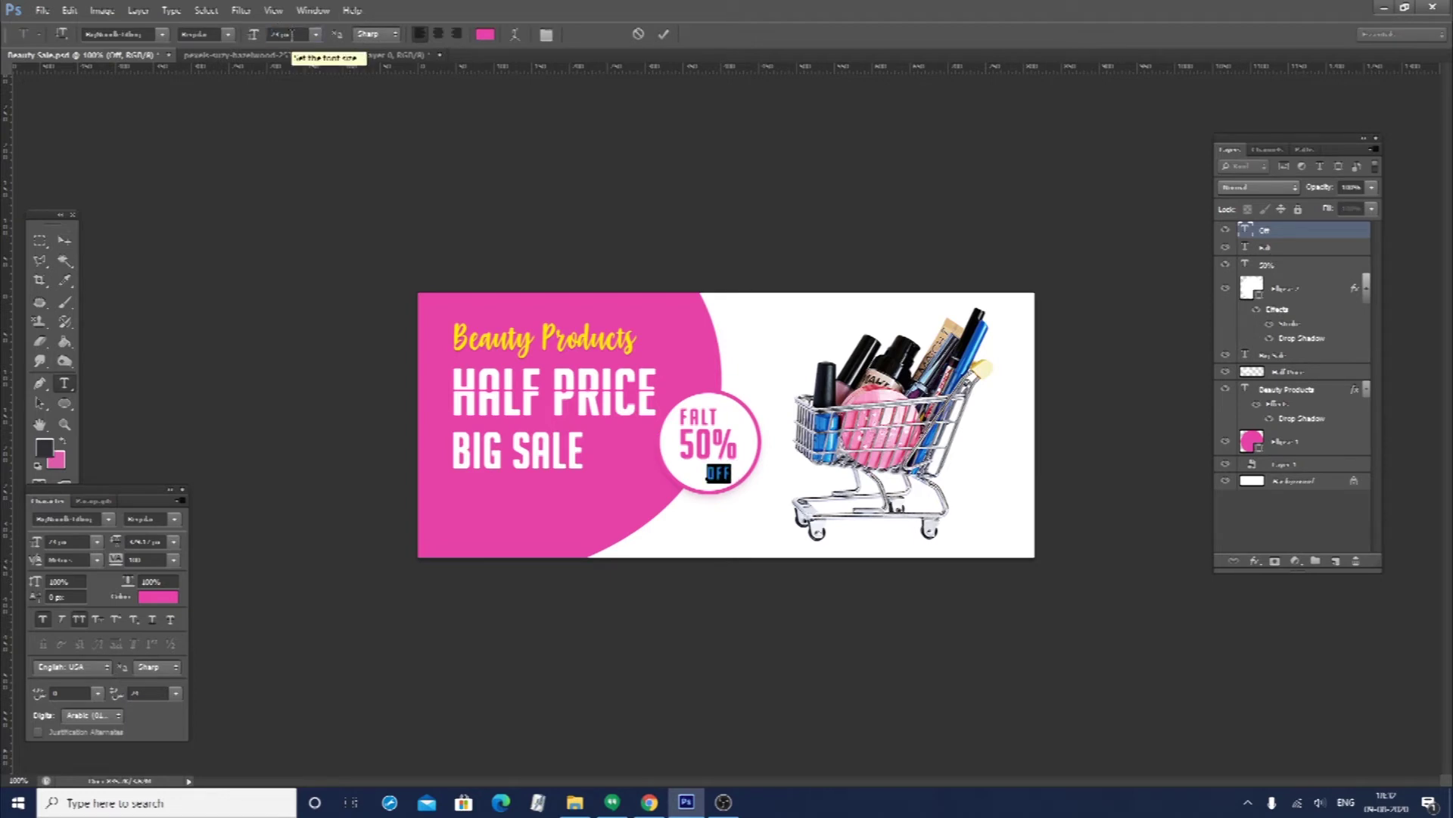
Set OFF's tracking to 200 and centre it under 50%
left_click(147, 559)
type("400")
key("Return")
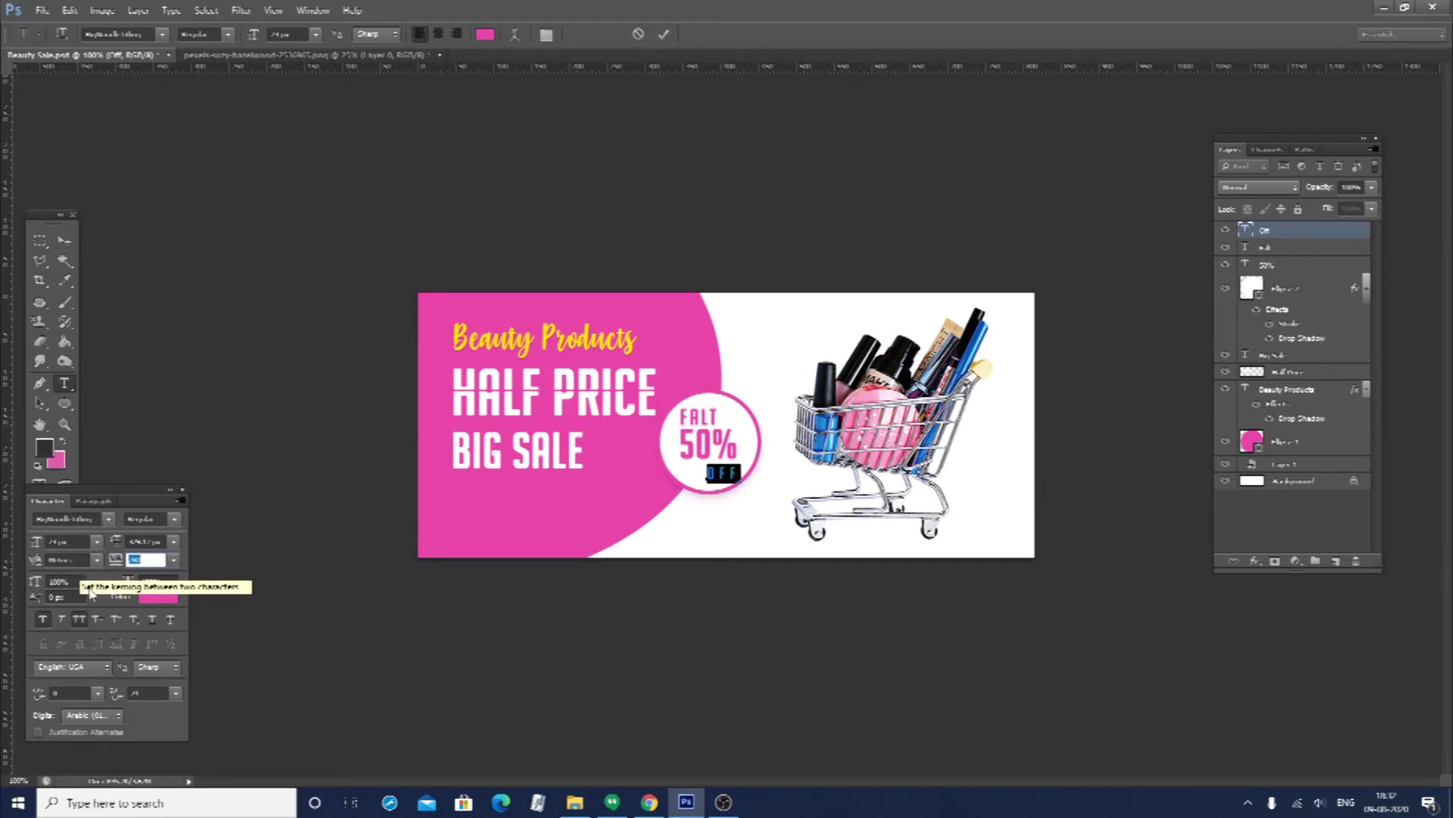
type("200")
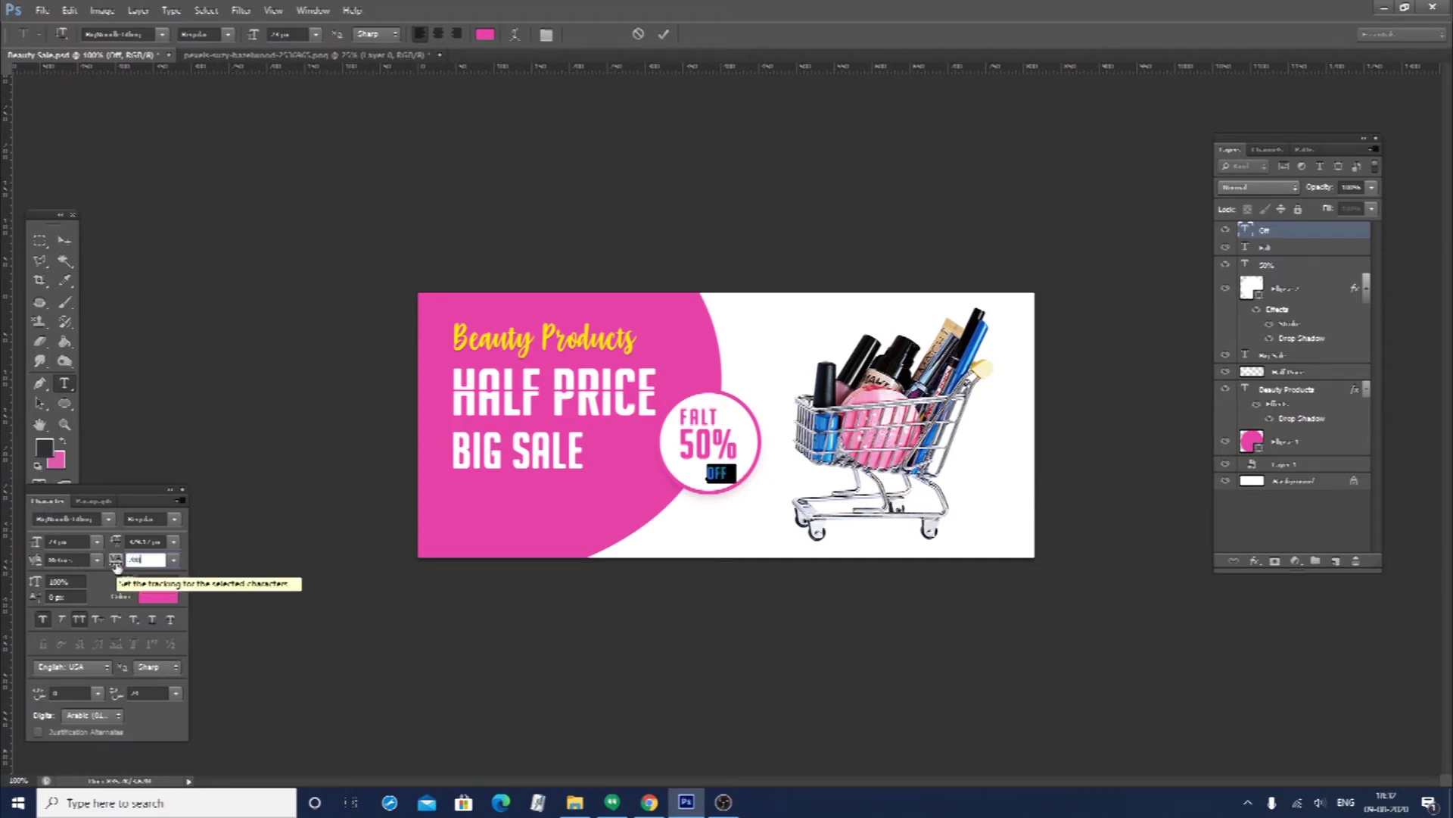
key("ctrl+Return")
key("v")
left_click_drag(730, 476, 734, 470)
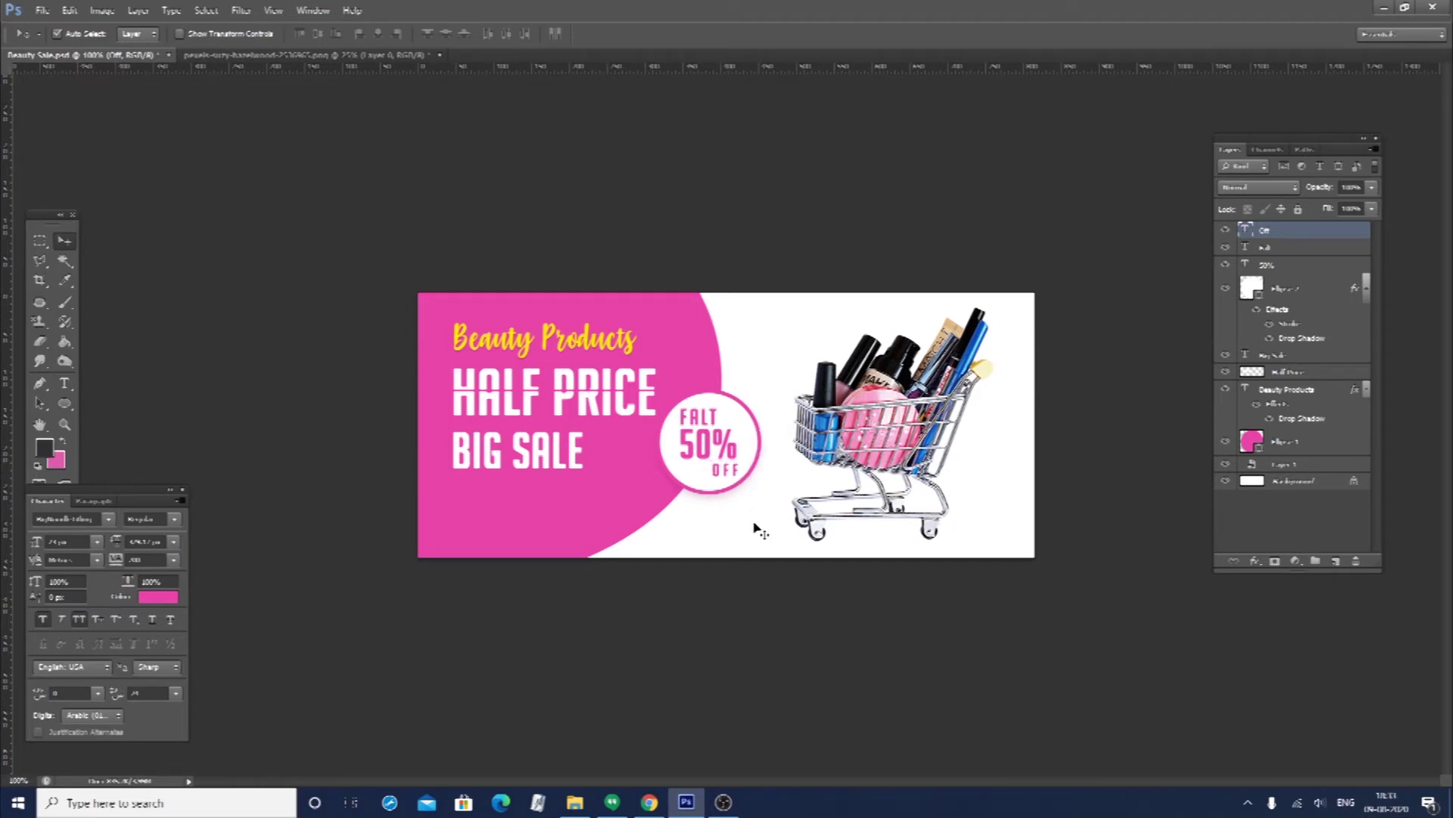
left_click(728, 454)
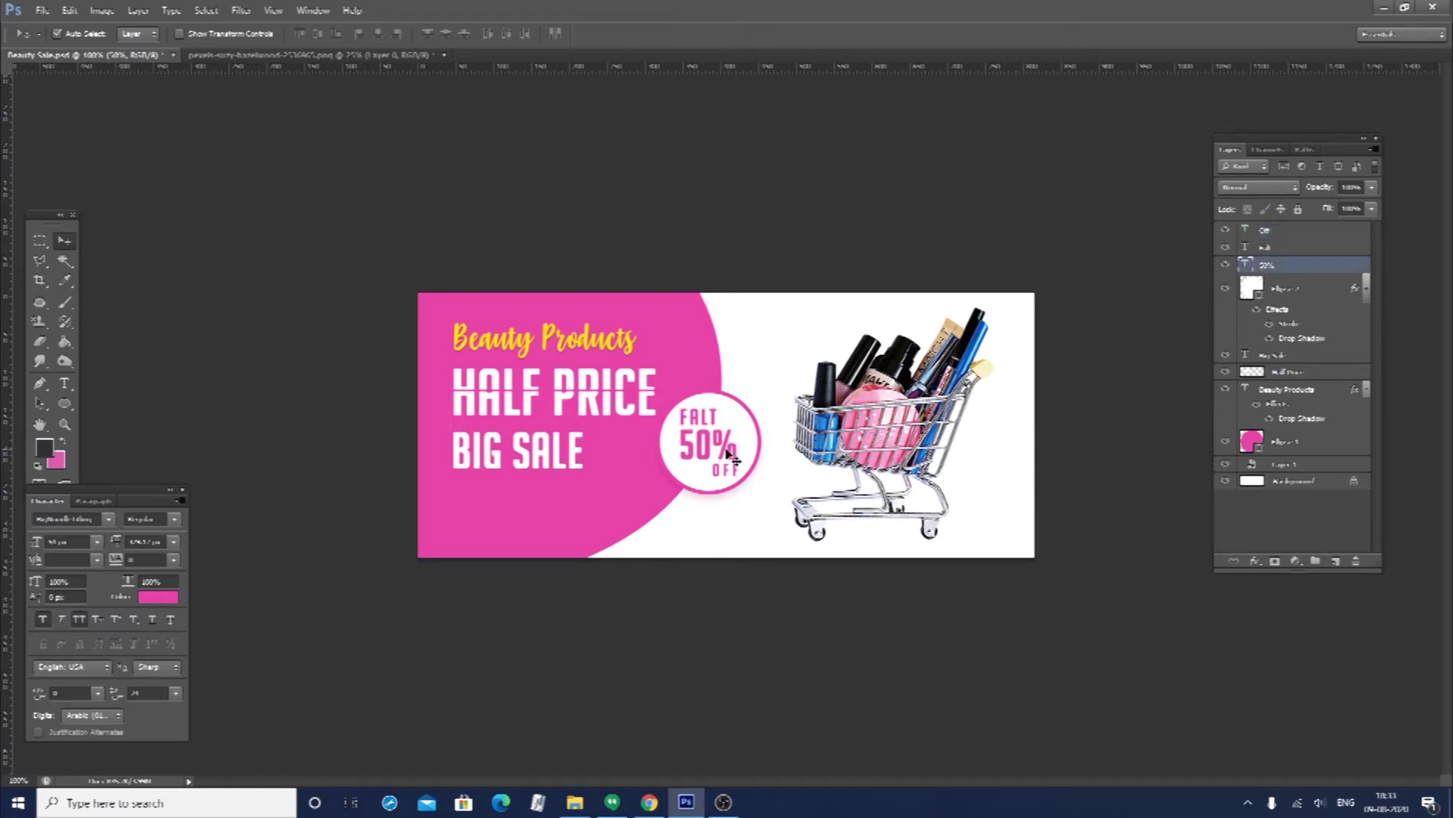
left_click(708, 421)
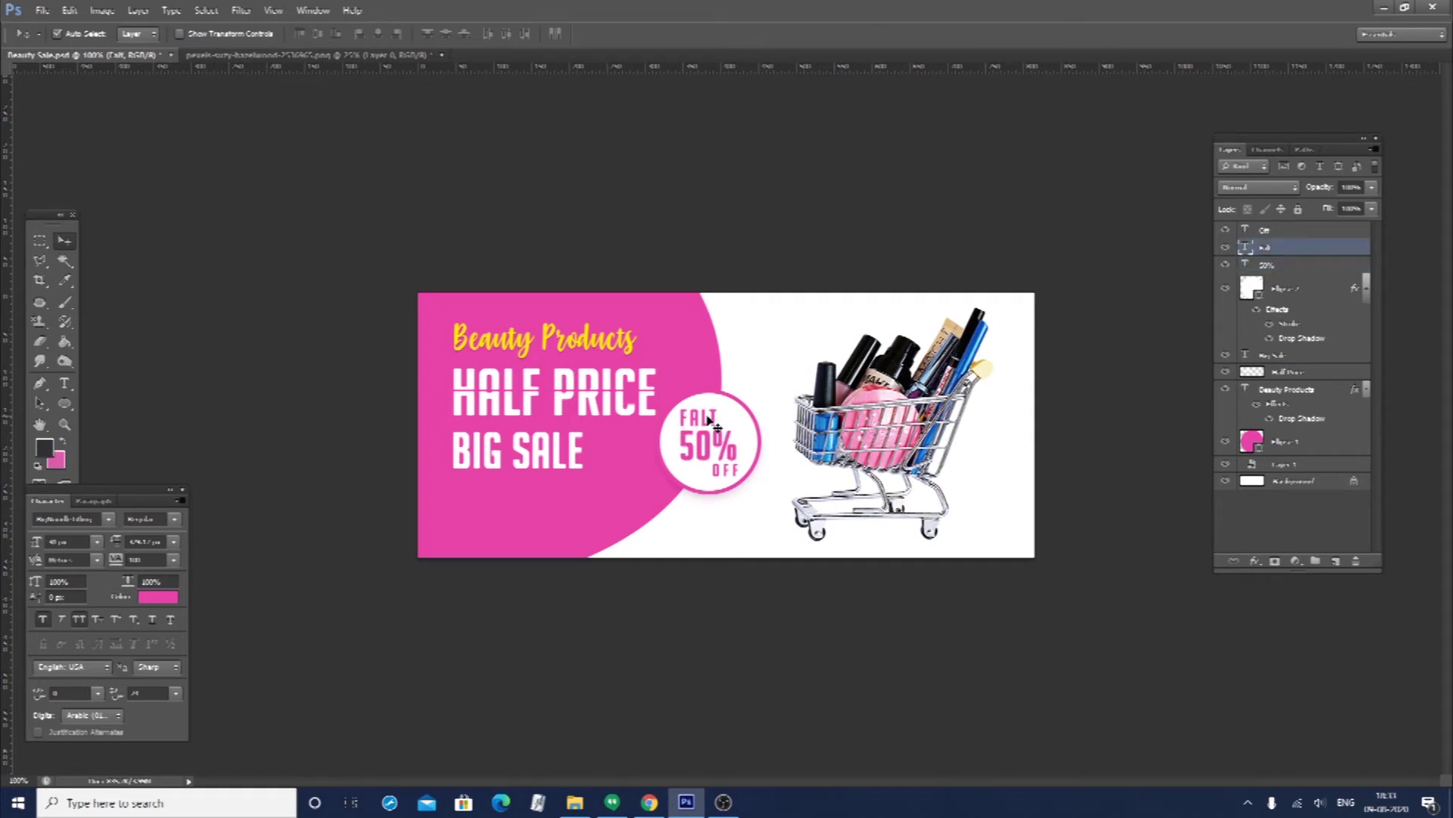
Apply a Variations adjustment with finer steps inside the cart photo smart object
left_click(899, 413)
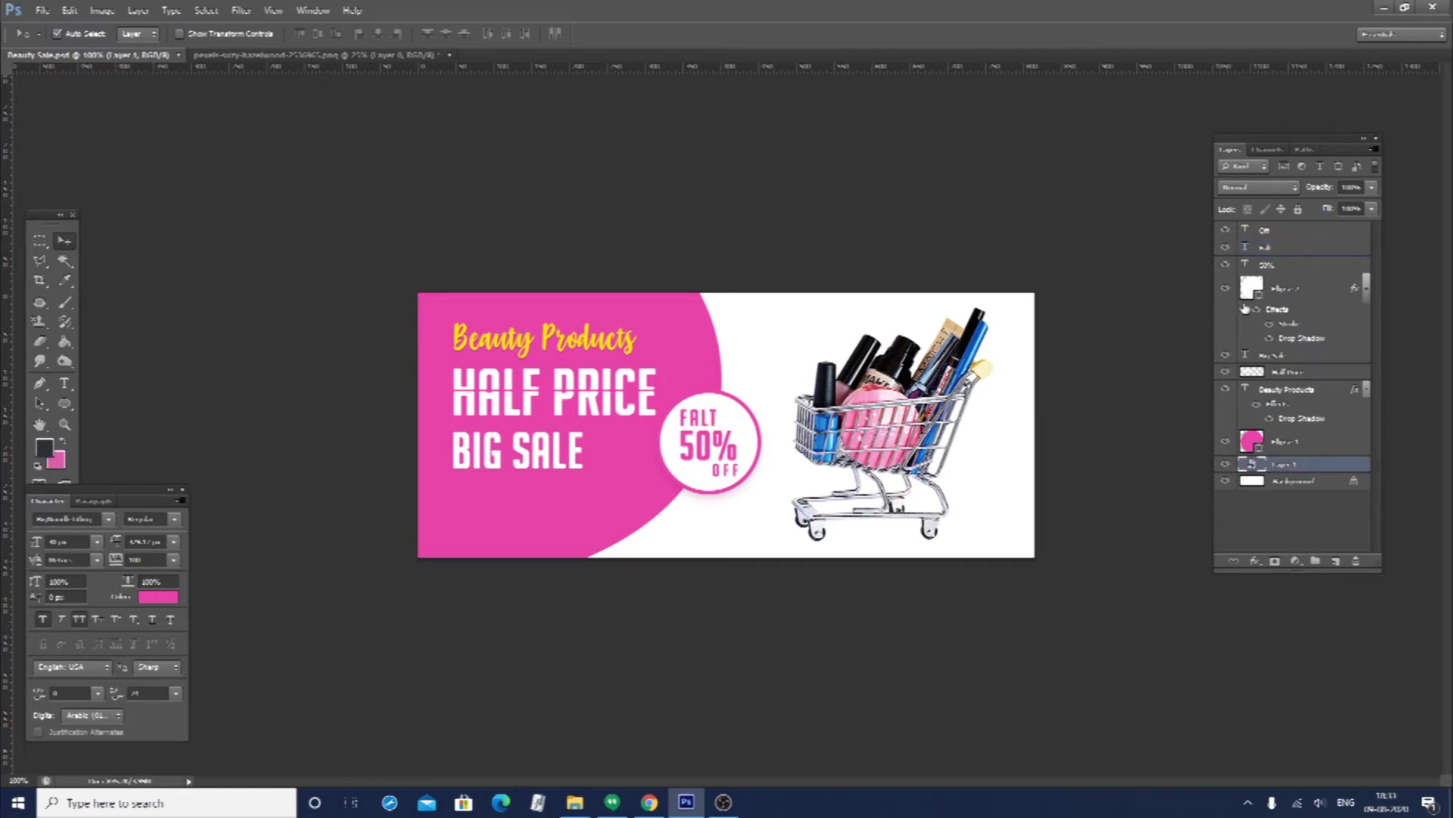
double_click(1253, 467)
key("Return")
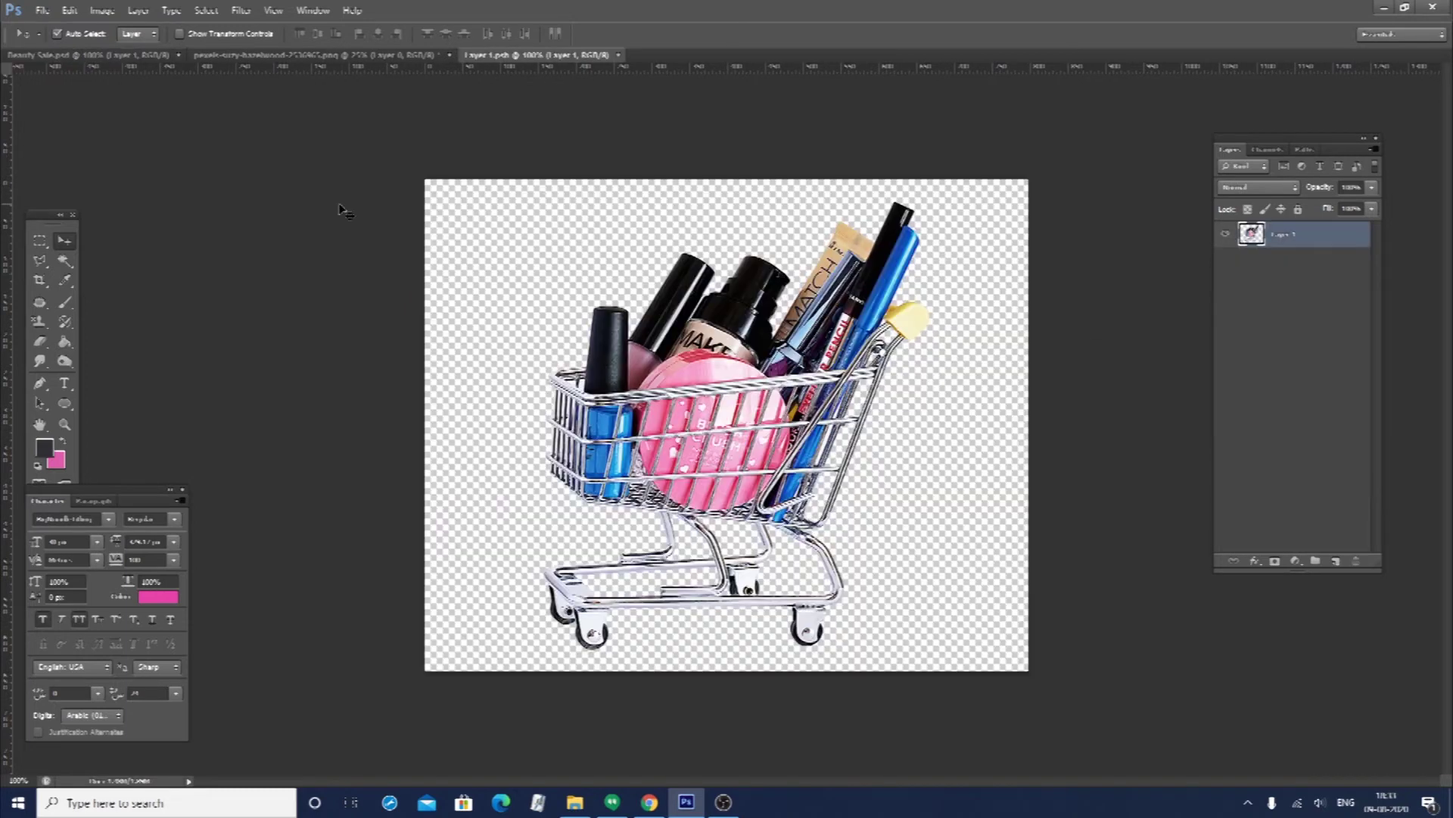
left_click(102, 10)
mouse_move(121, 48)
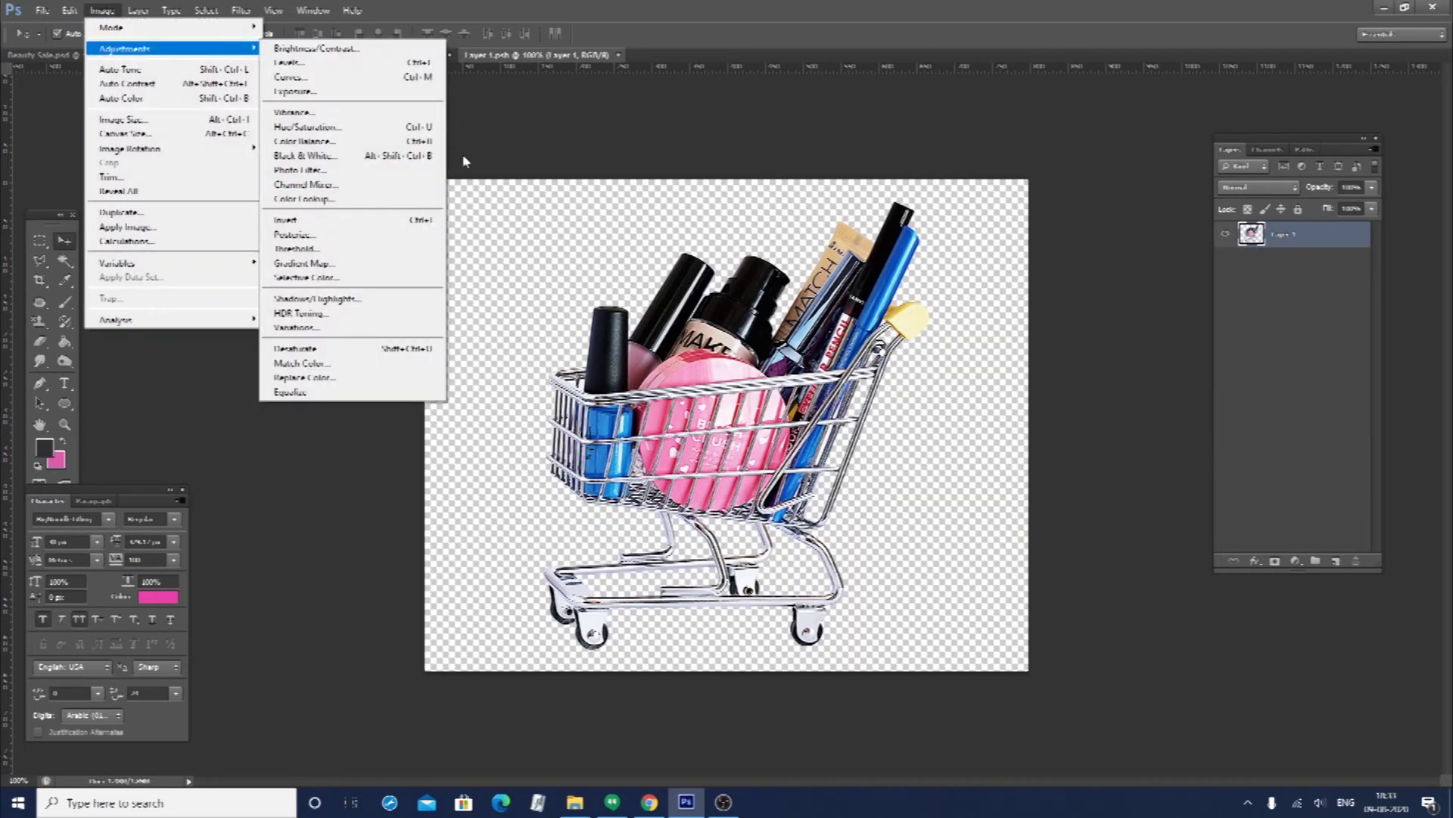
left_click(328, 328)
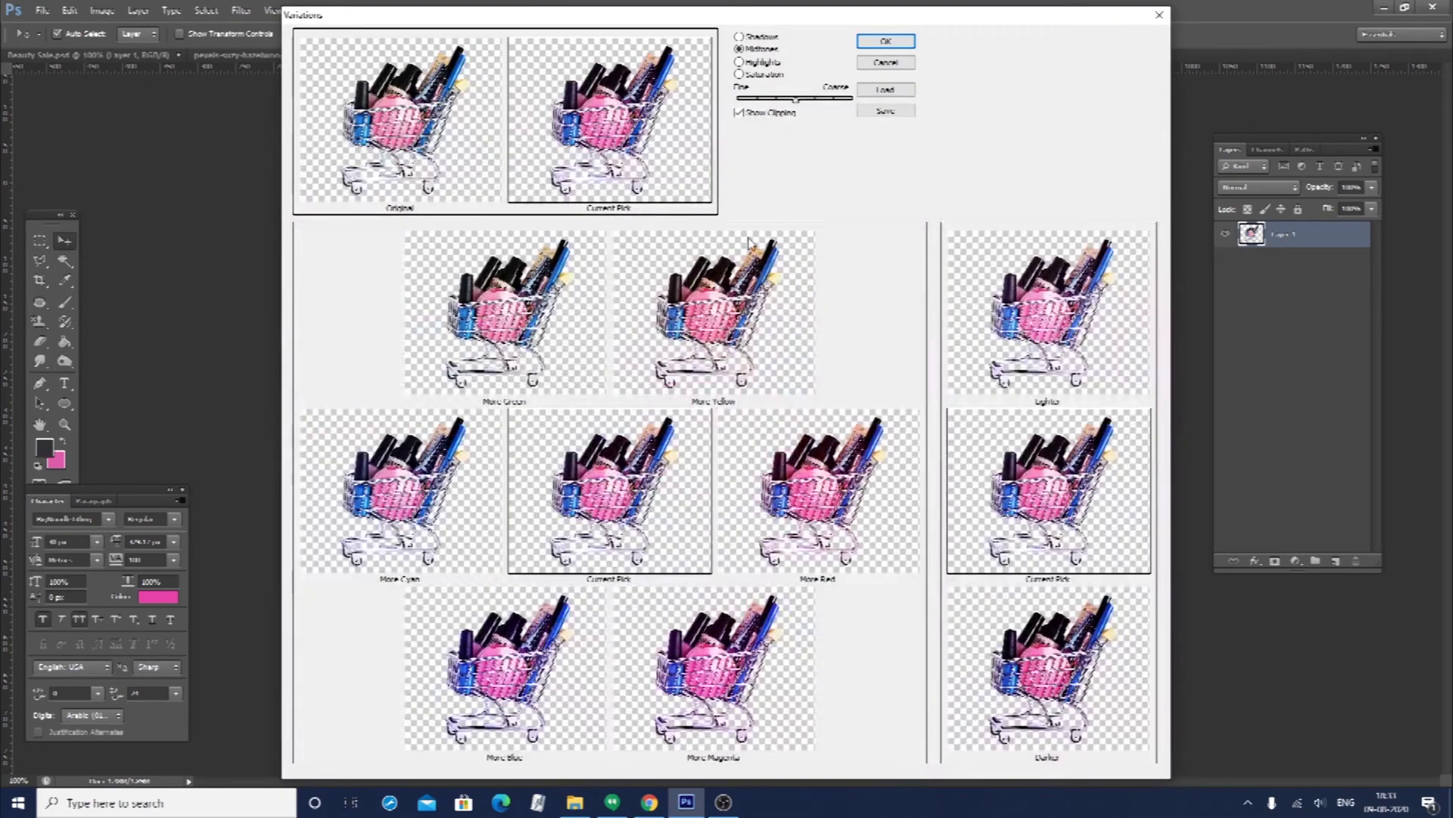
left_click_drag(795, 98, 775, 98)
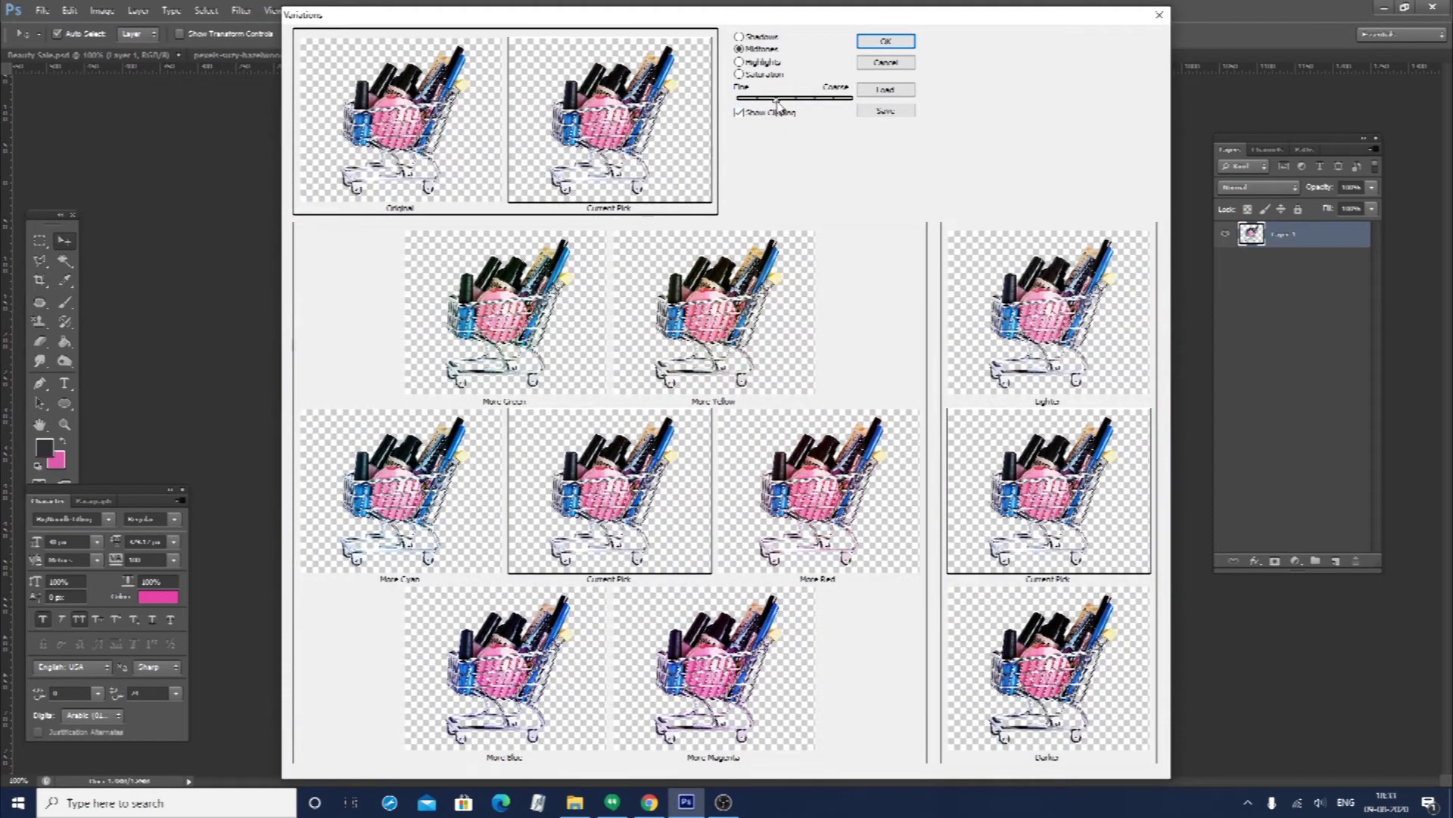
left_click(896, 44)
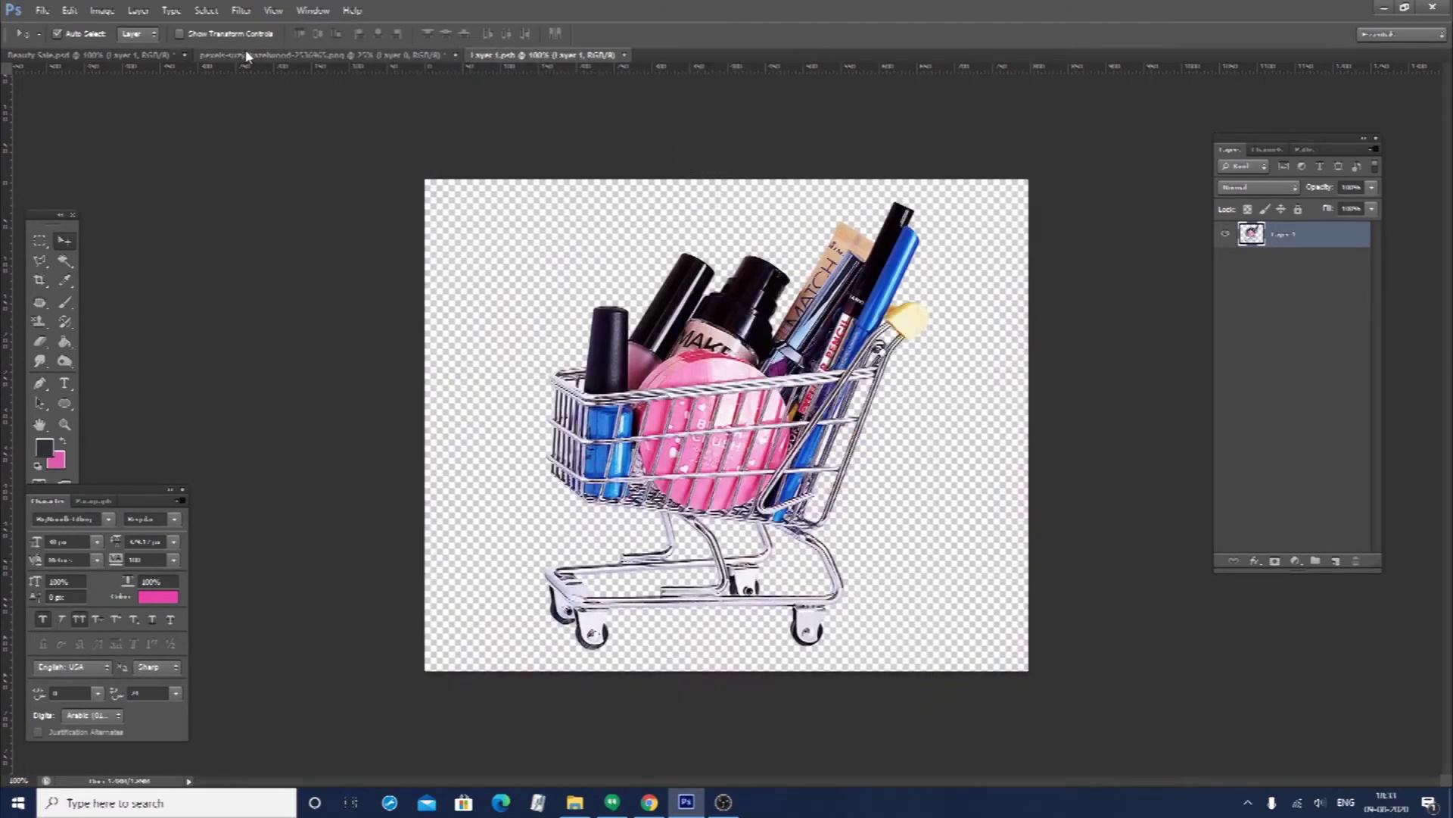
Back in Beauty Sale, nudge the BIG SALE text up slightly
left_click(168, 56)
left_click(651, 609)
left_click(533, 469)
key("Up")
key("Up")
key("Up")
key("Up")
key("Up")
key("Up")
key("Up")
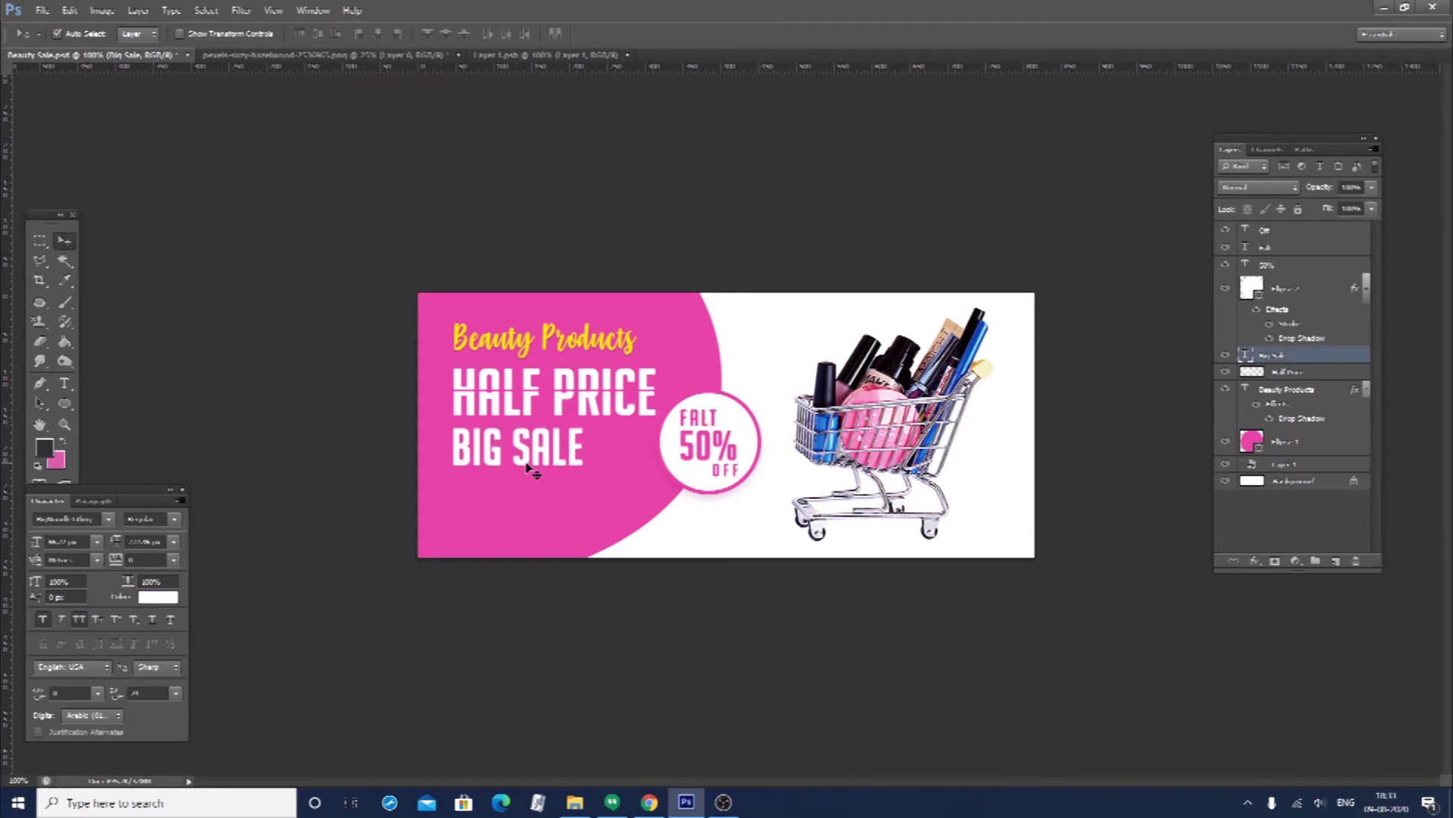
Draw a dark rounded rectangle with 100 px corner radius below BIG SALE
left_click_drag(64, 403, 101, 407)
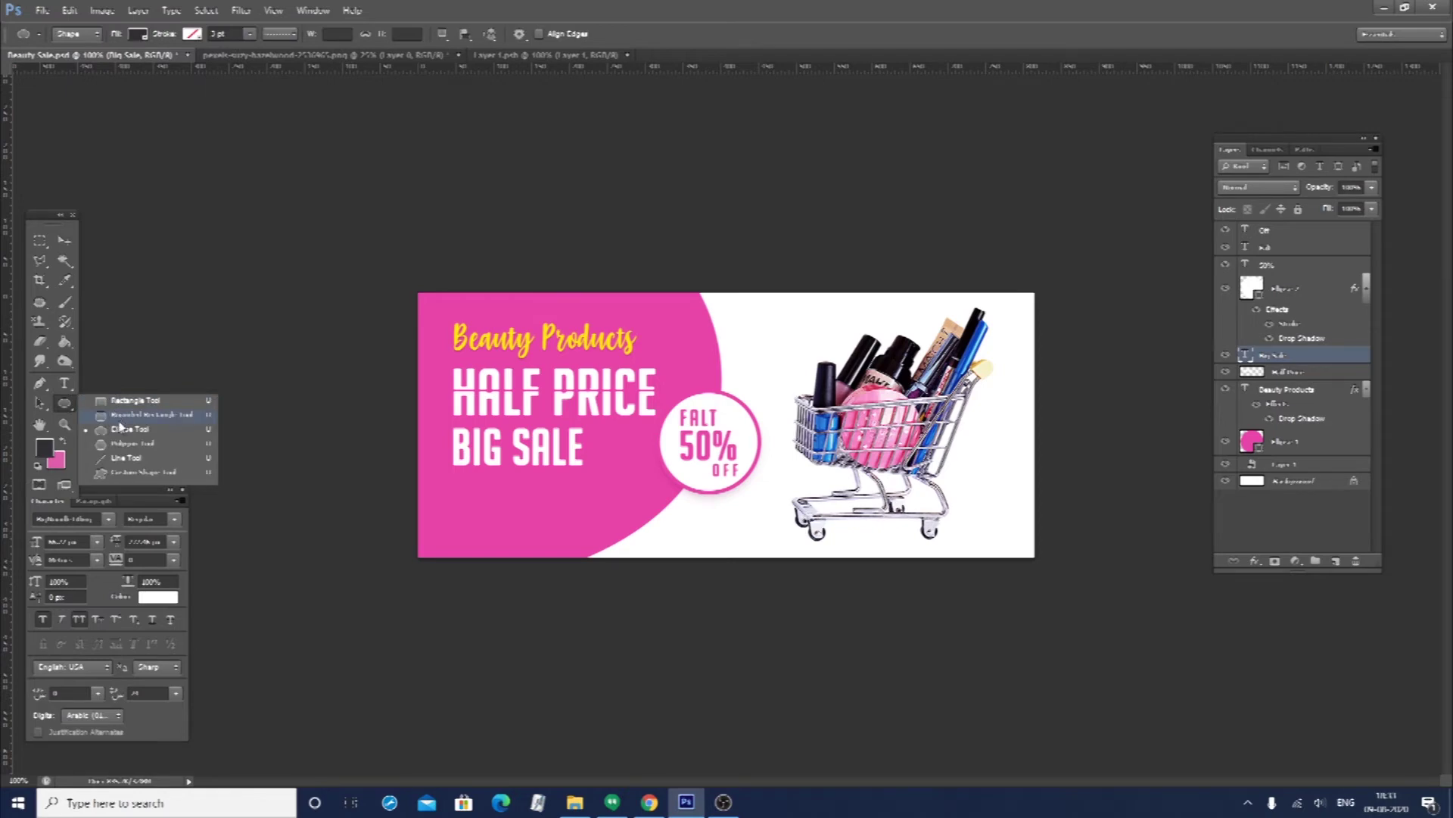
left_click_drag(119, 425, 120, 422)
left_click(571, 34)
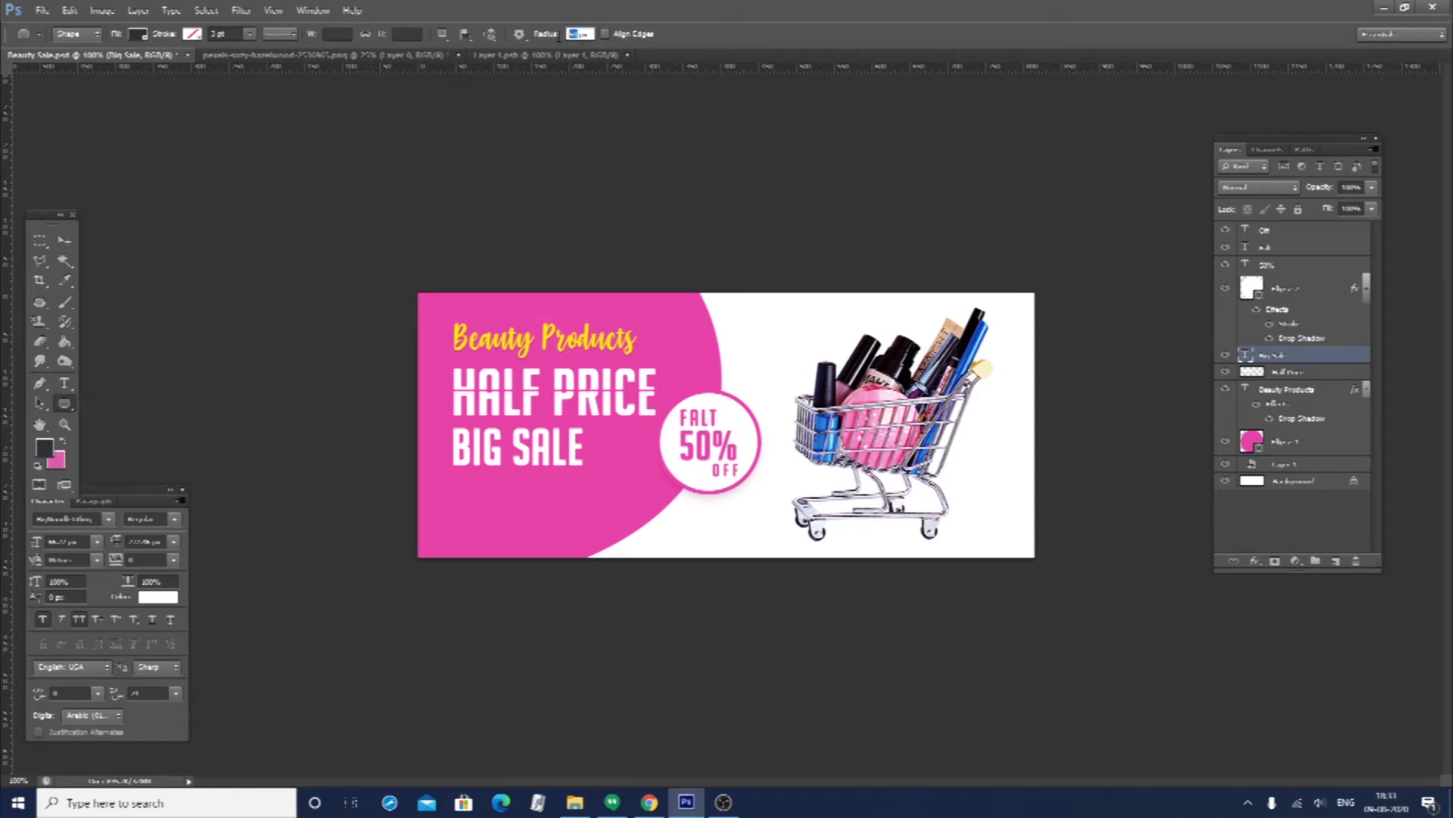
key("Return")
left_click_drag(456, 481, 562, 519)
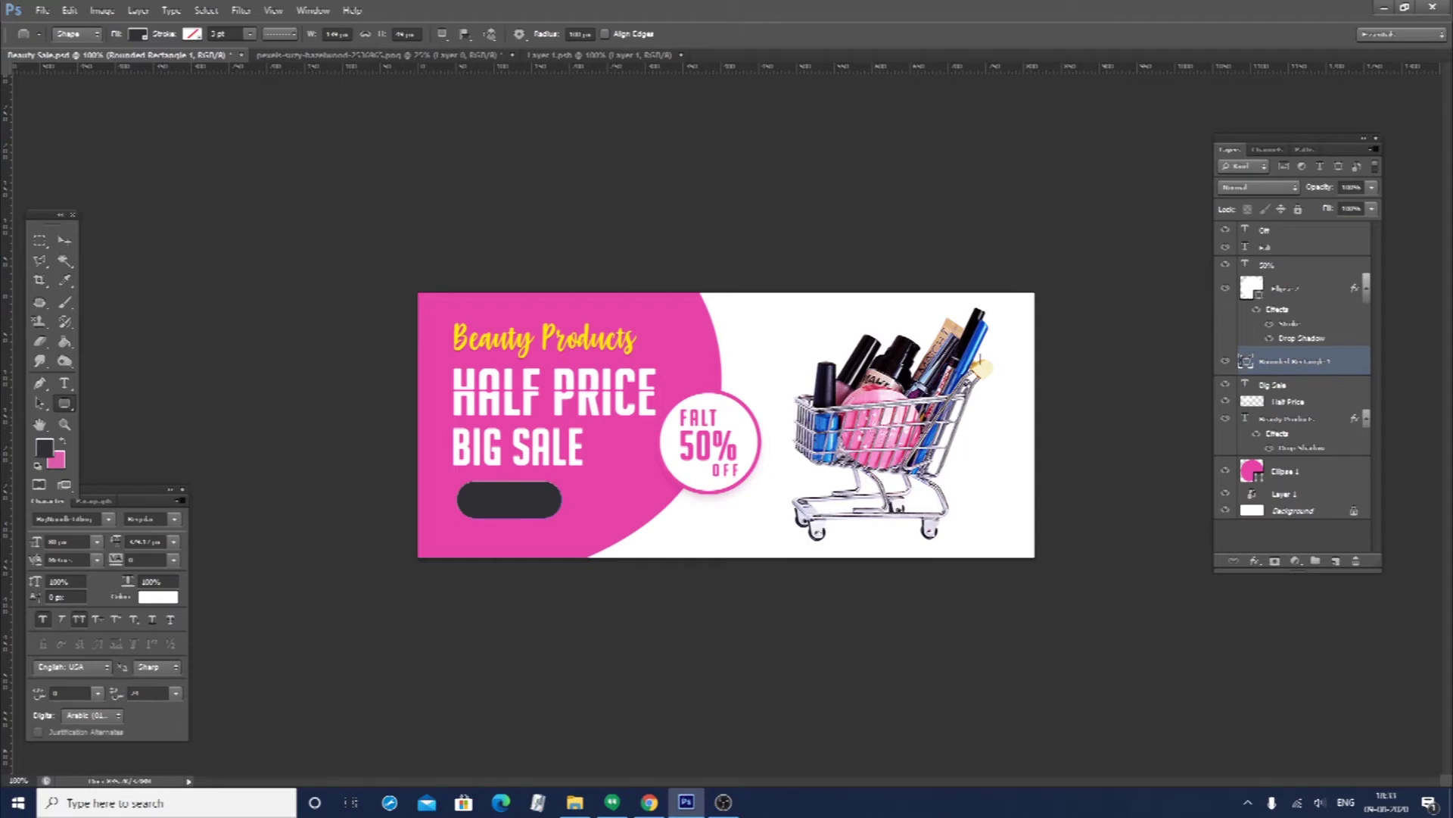
Type SHOP NOW, reduce its font size, and move it onto the button
left_click(65, 383)
left_click(602, 511)
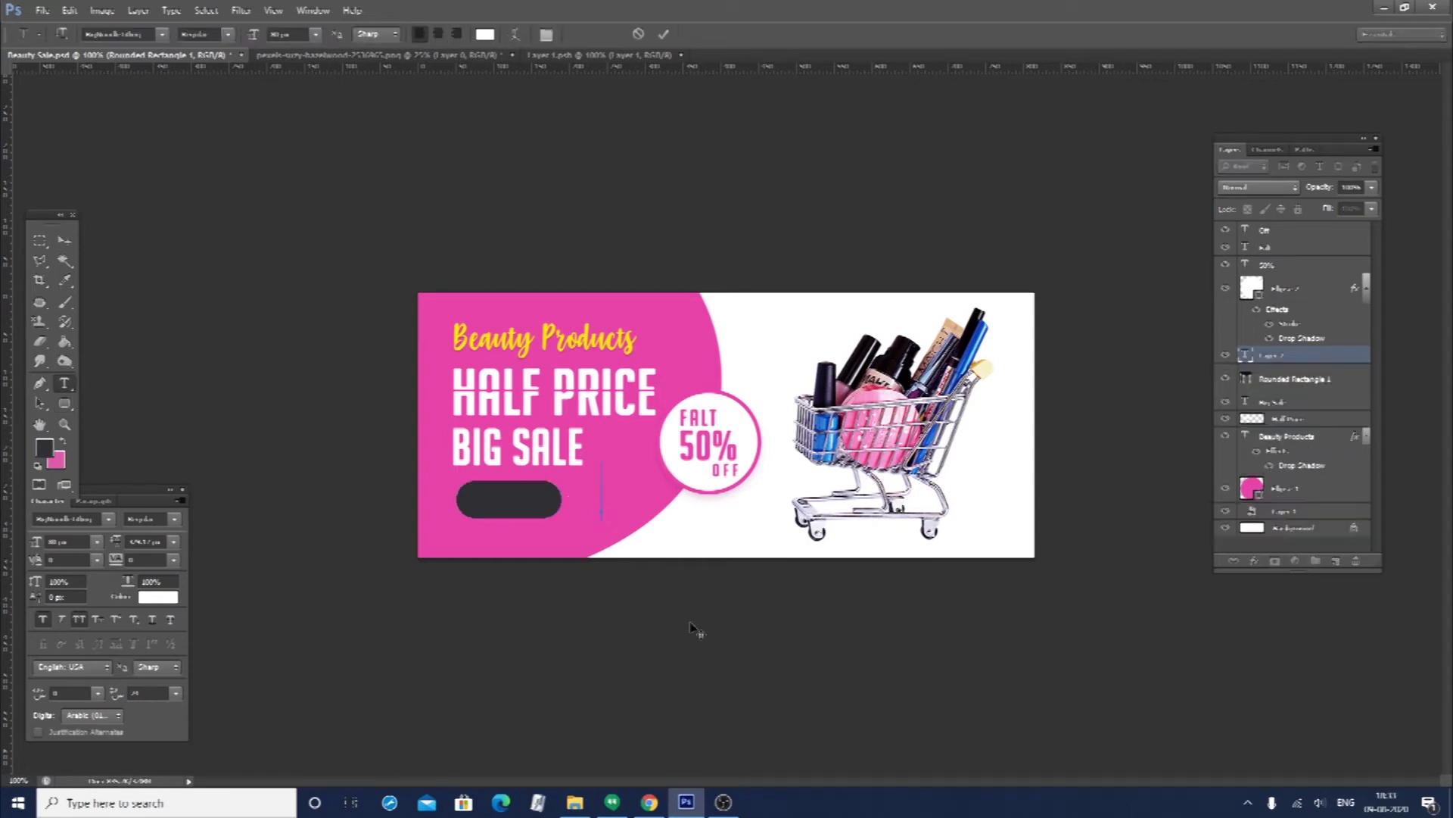
type("SH")
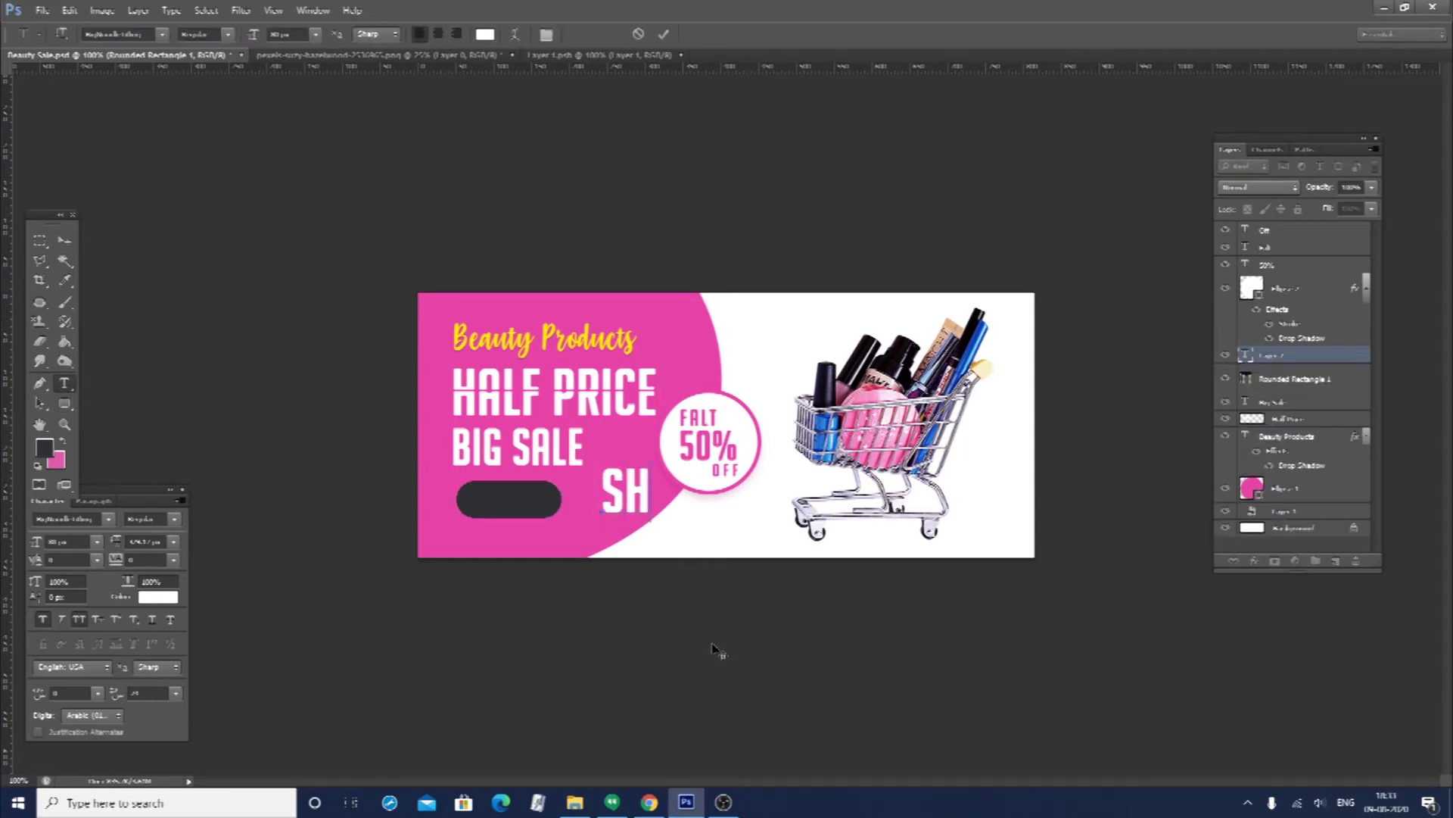
type("OP NO")
key("ctrl+a")
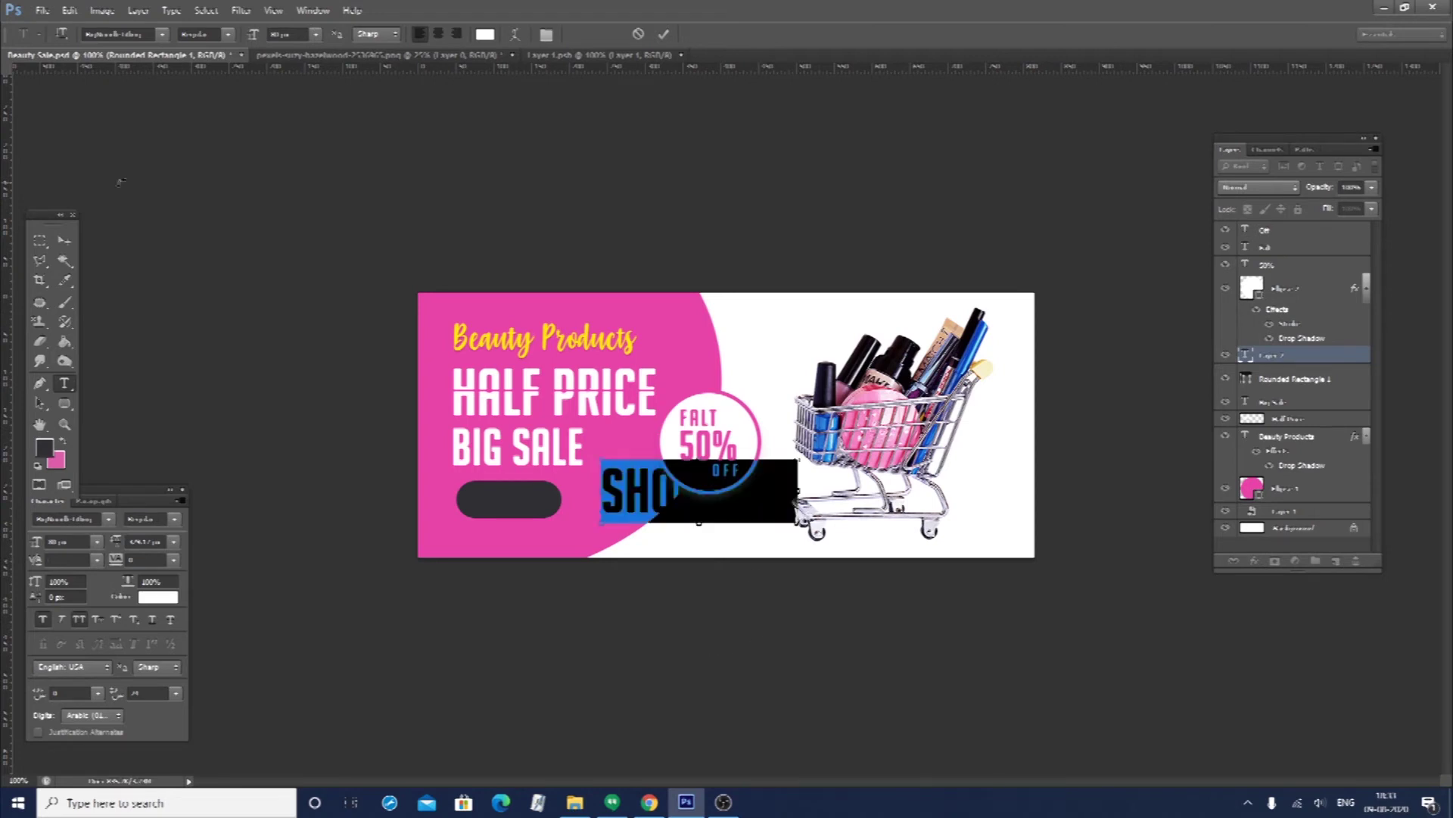
left_click(280, 33)
type("30")
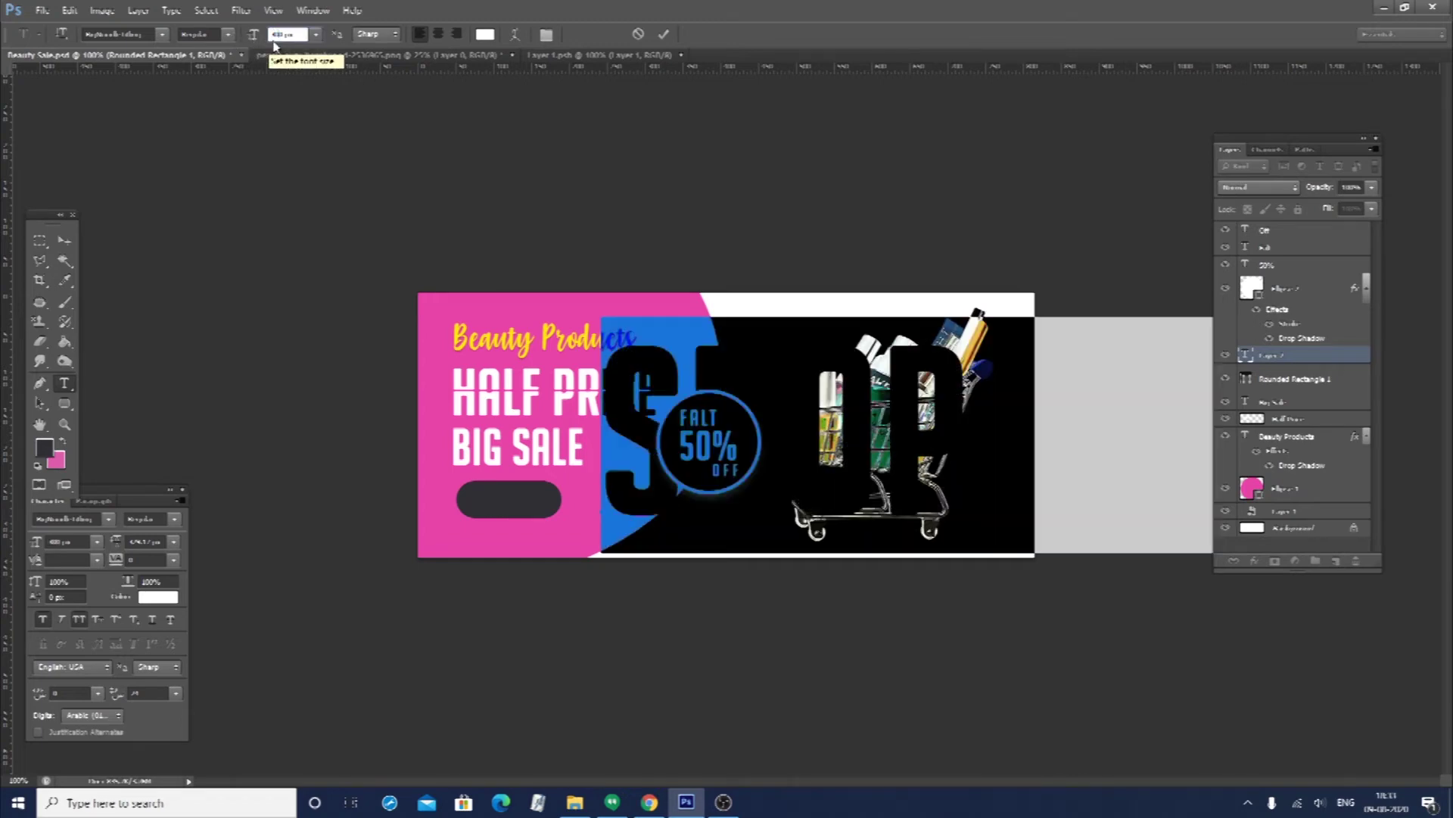
type("40")
key("Return")
key("ctrl+Return")
key("v")
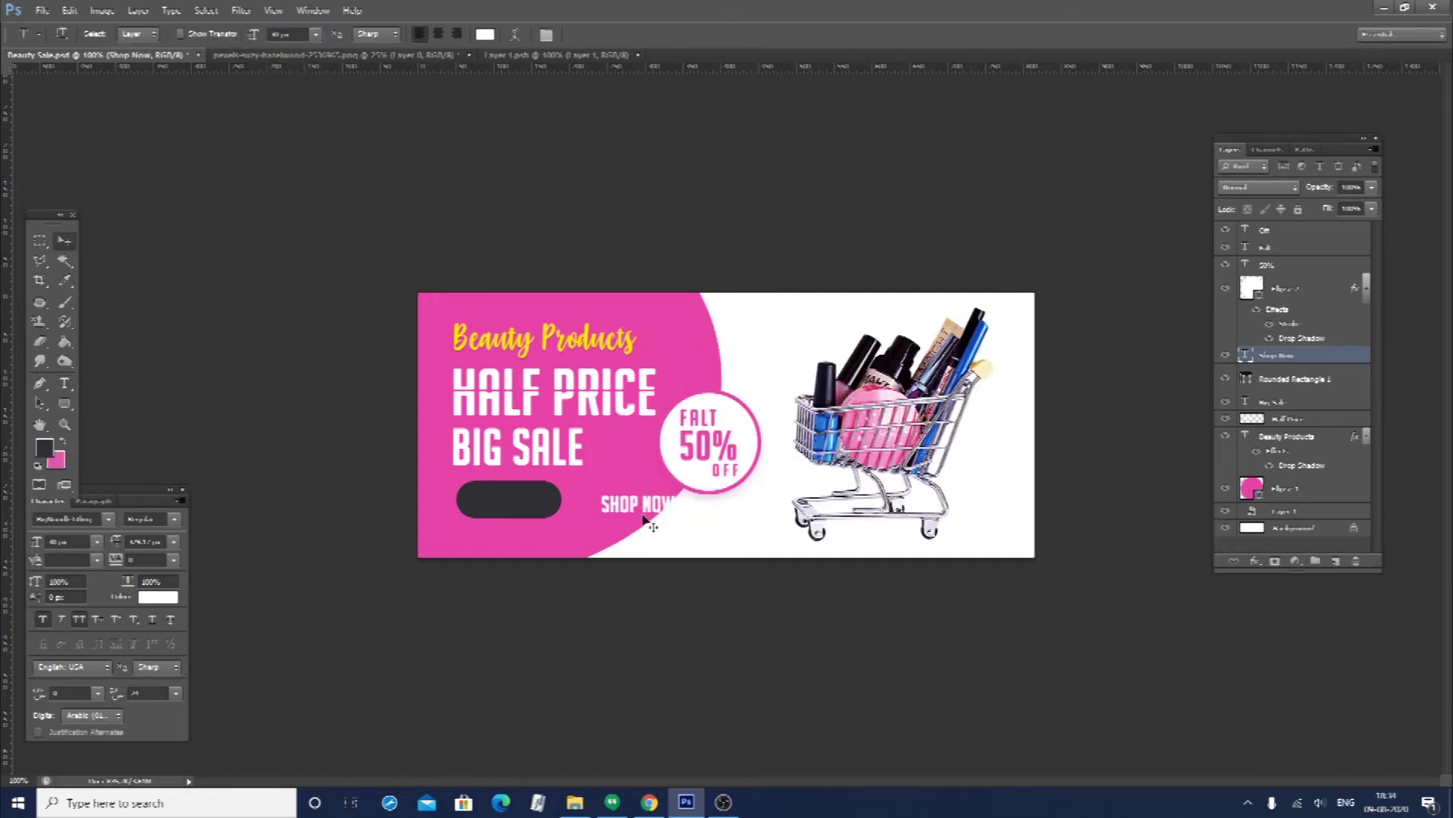
left_click_drag(620, 510, 491, 507)
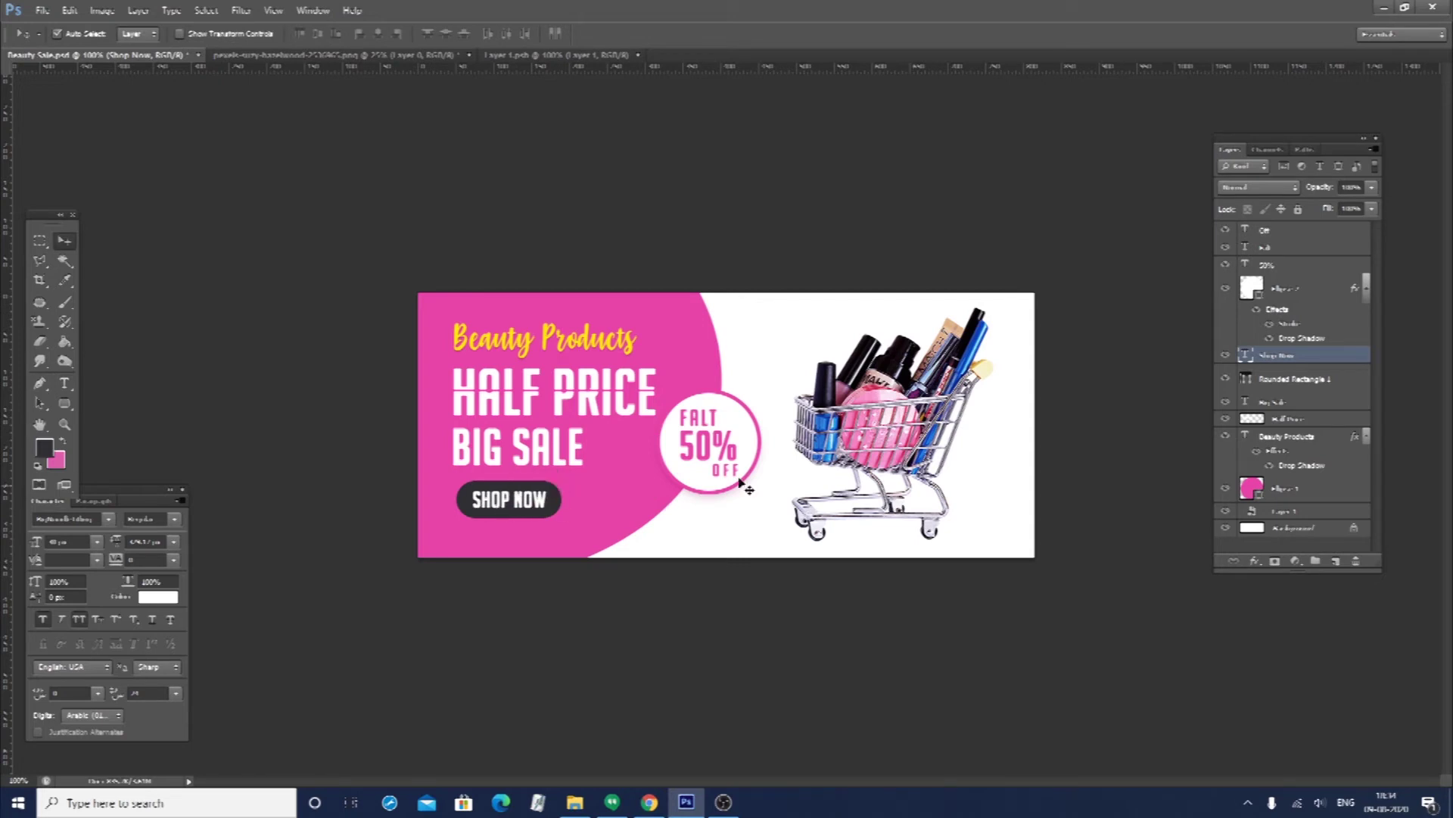
Turn off faux bold on SHOP NOW and set its tracking to 60
double_click(1245, 356)
left_click(47, 620)
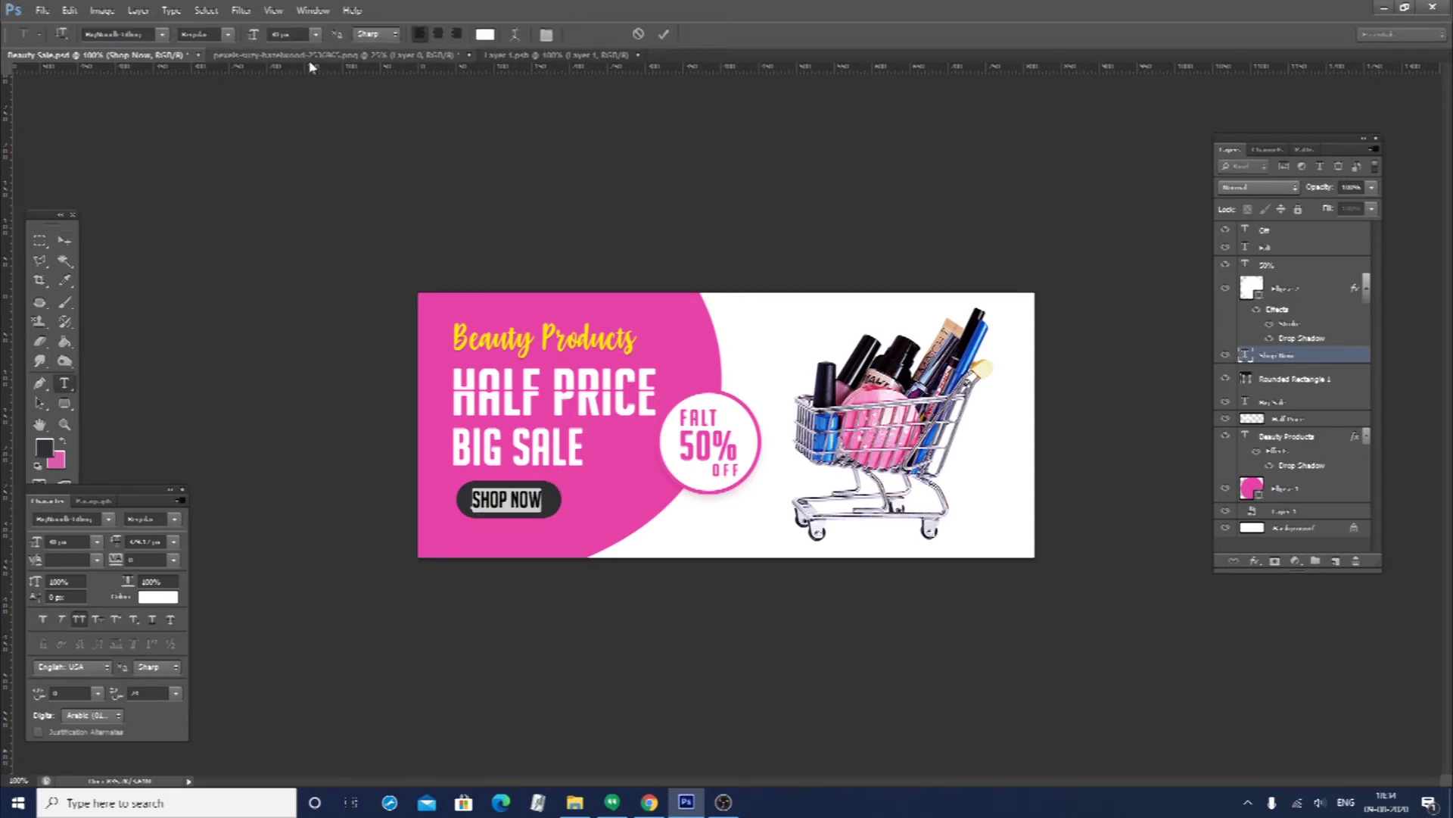
left_click(278, 34)
scroll(278, 34, "down", 4)
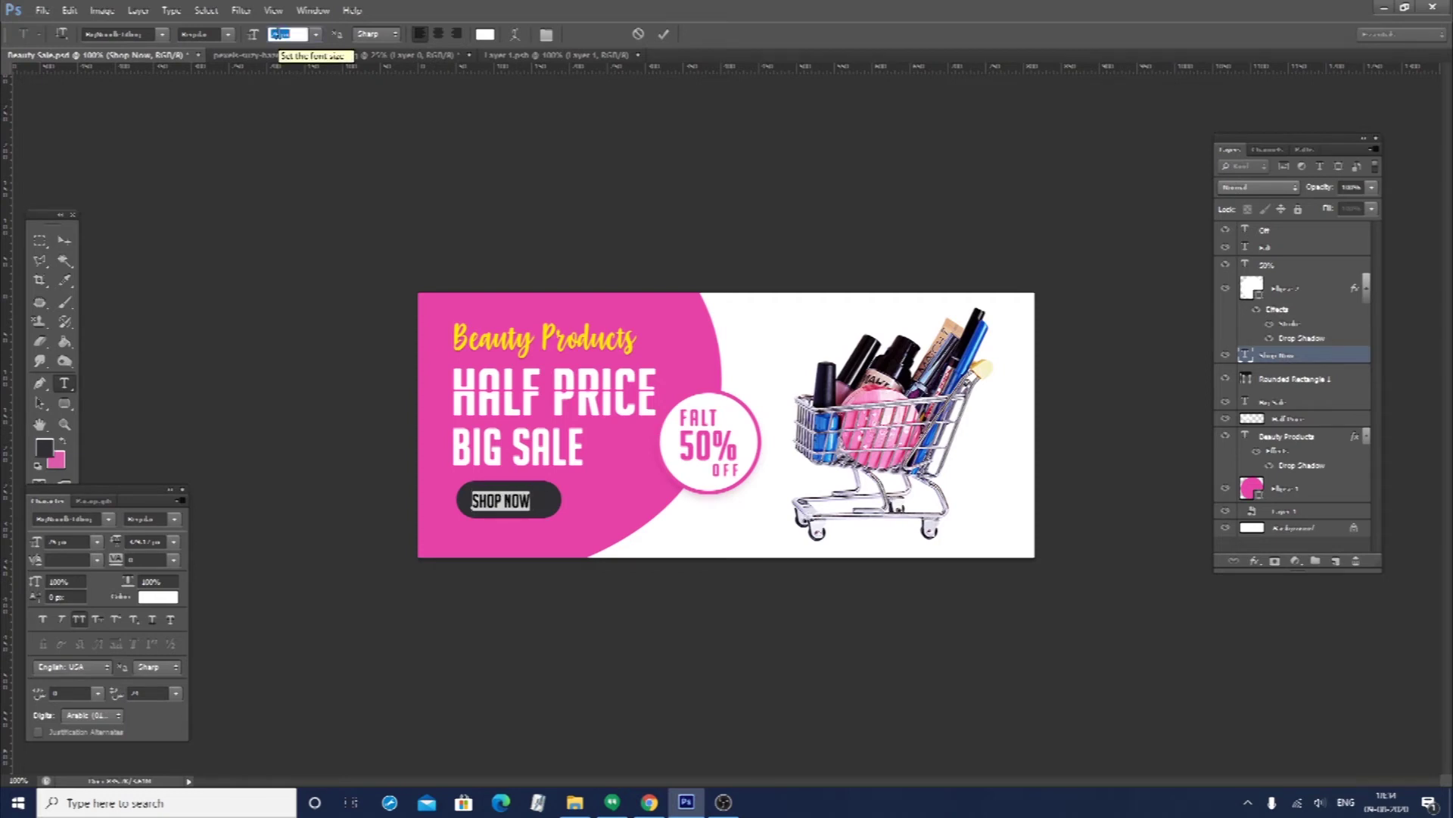
left_click(146, 560)
type("60")
key("Return")
key("ctrl+Return")
key("v")
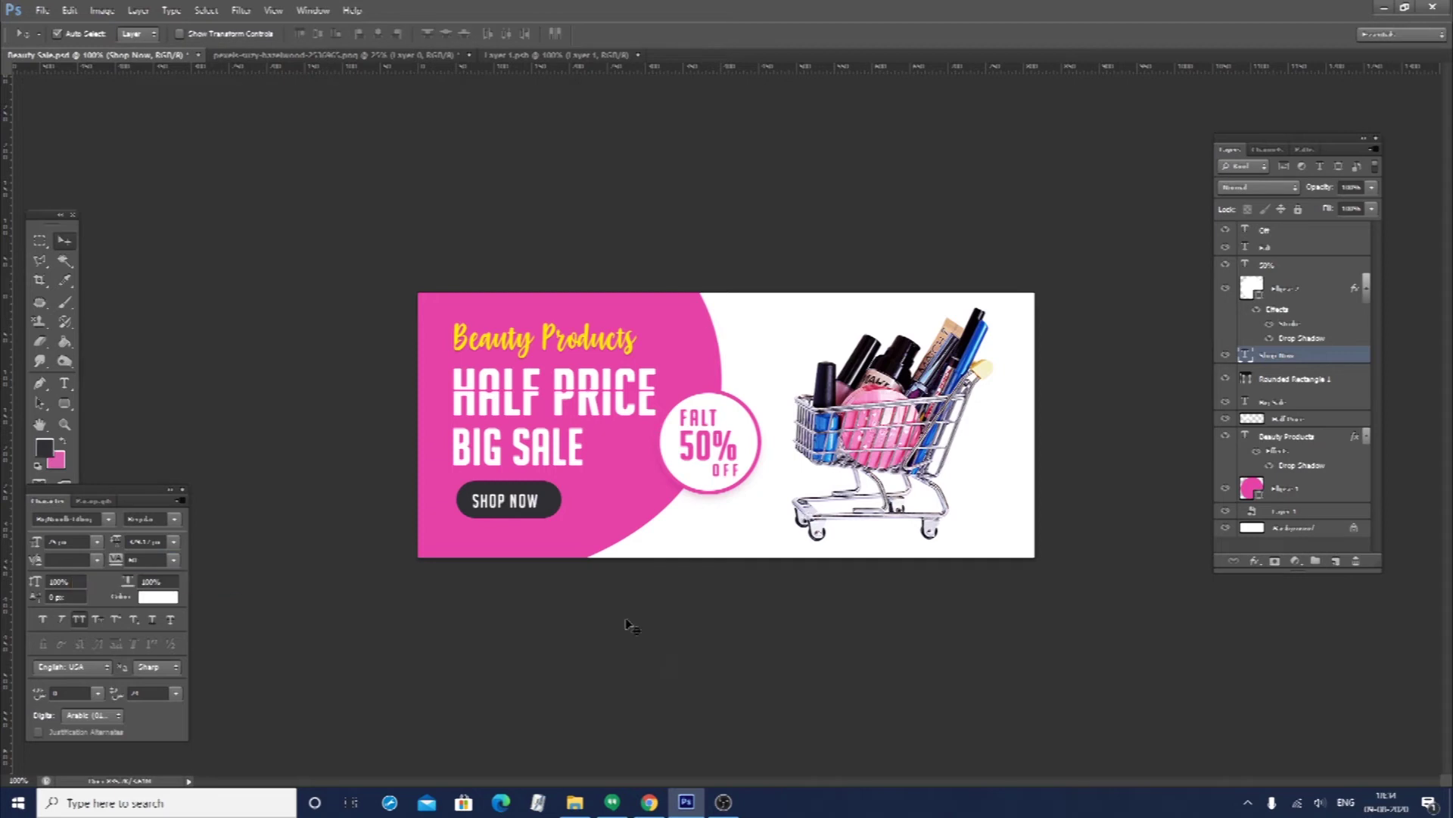
Centre the SHOP NOW text on the button and nudge it slightly right
left_click(552, 506, "shift")
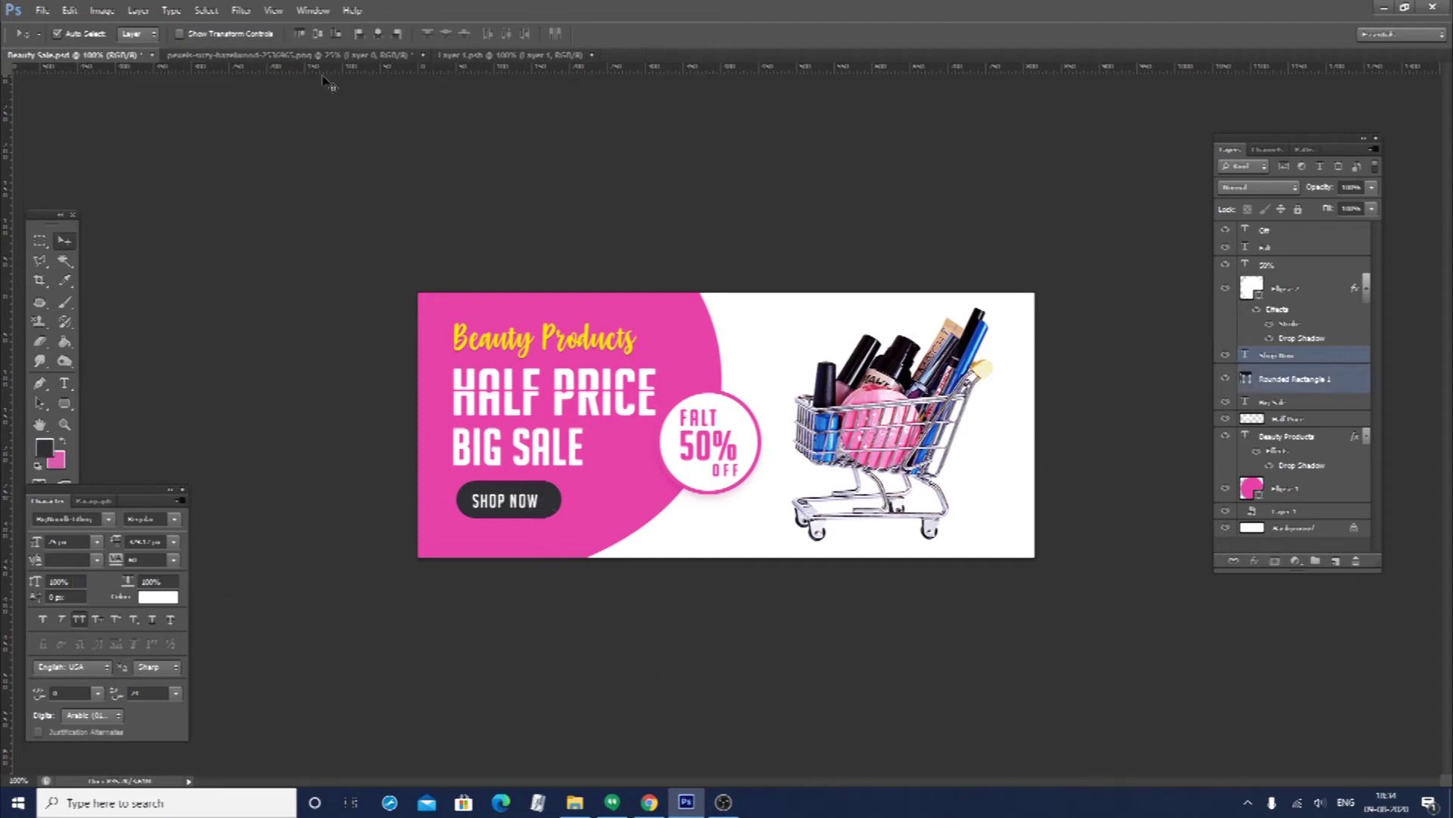
left_click(378, 34)
left_click_drag(524, 517, 528, 518)
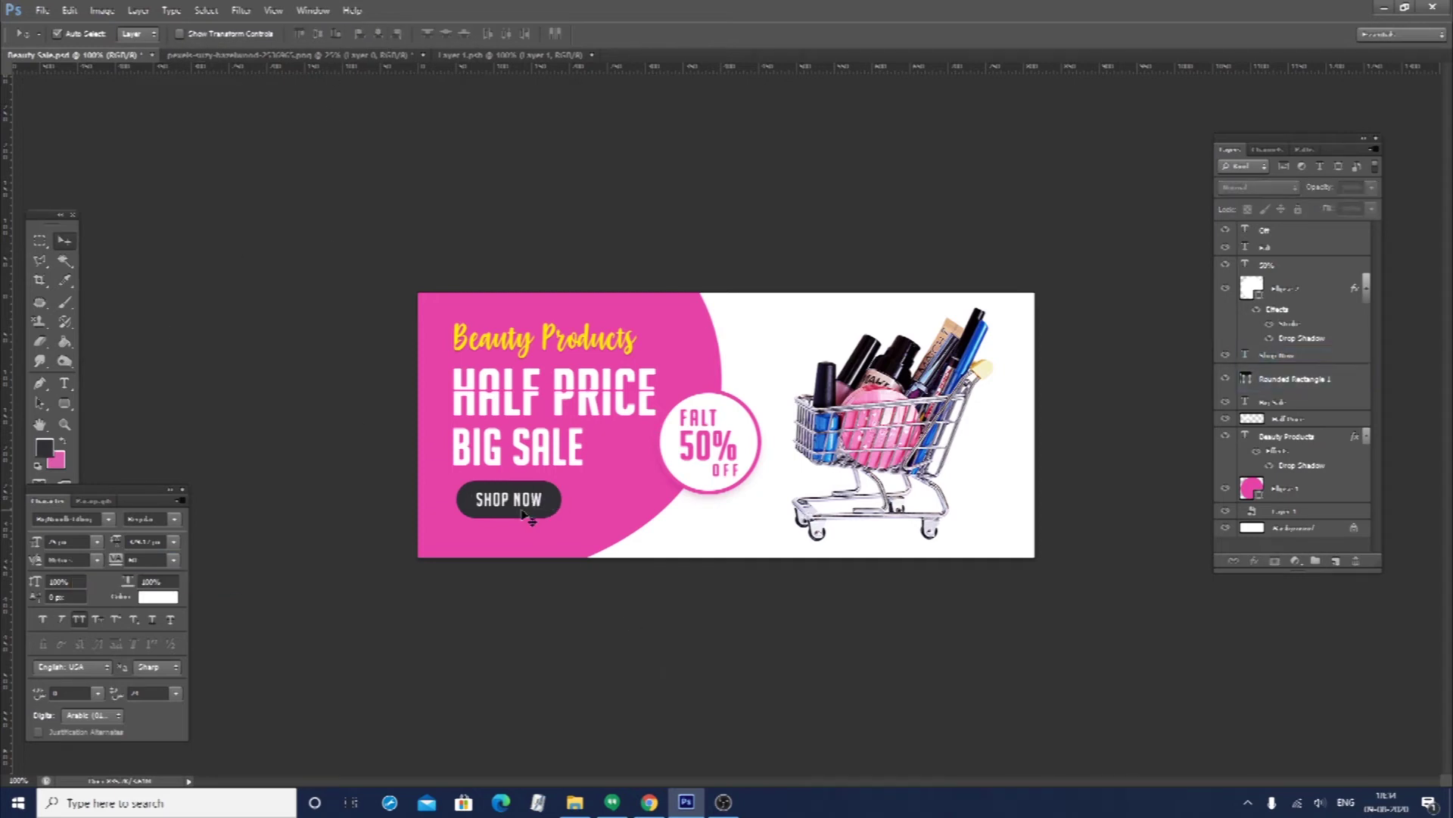
Change the button shape's fill colour to white
left_click(523, 506)
left_click(536, 513)
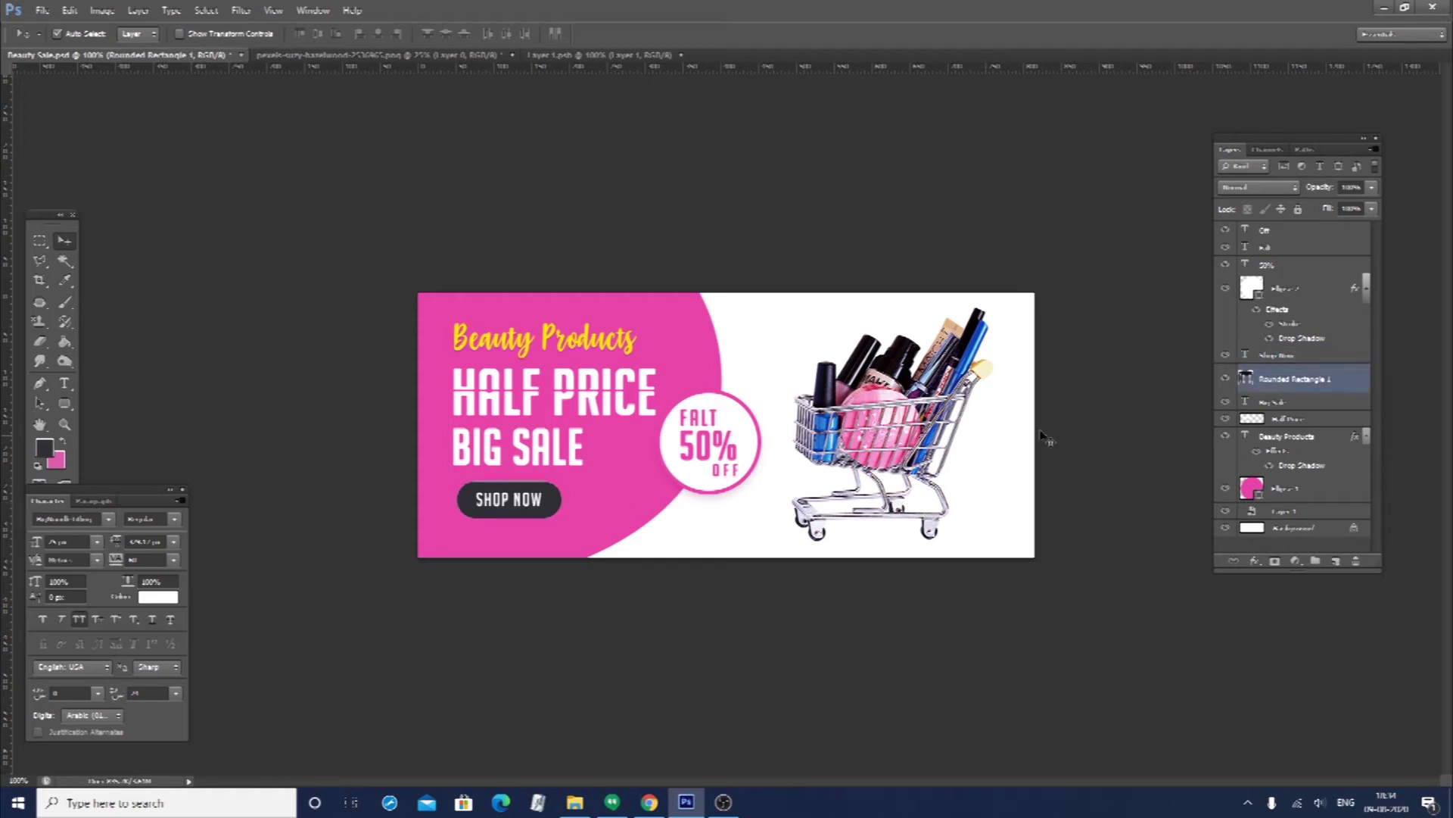
double_click(1245, 382)
left_click(623, 373)
left_click(623, 374)
key("Return")
Set the SHOP NOW text colour to the banner pink sampled from the canvas
left_click(500, 506)
double_click(1243, 359)
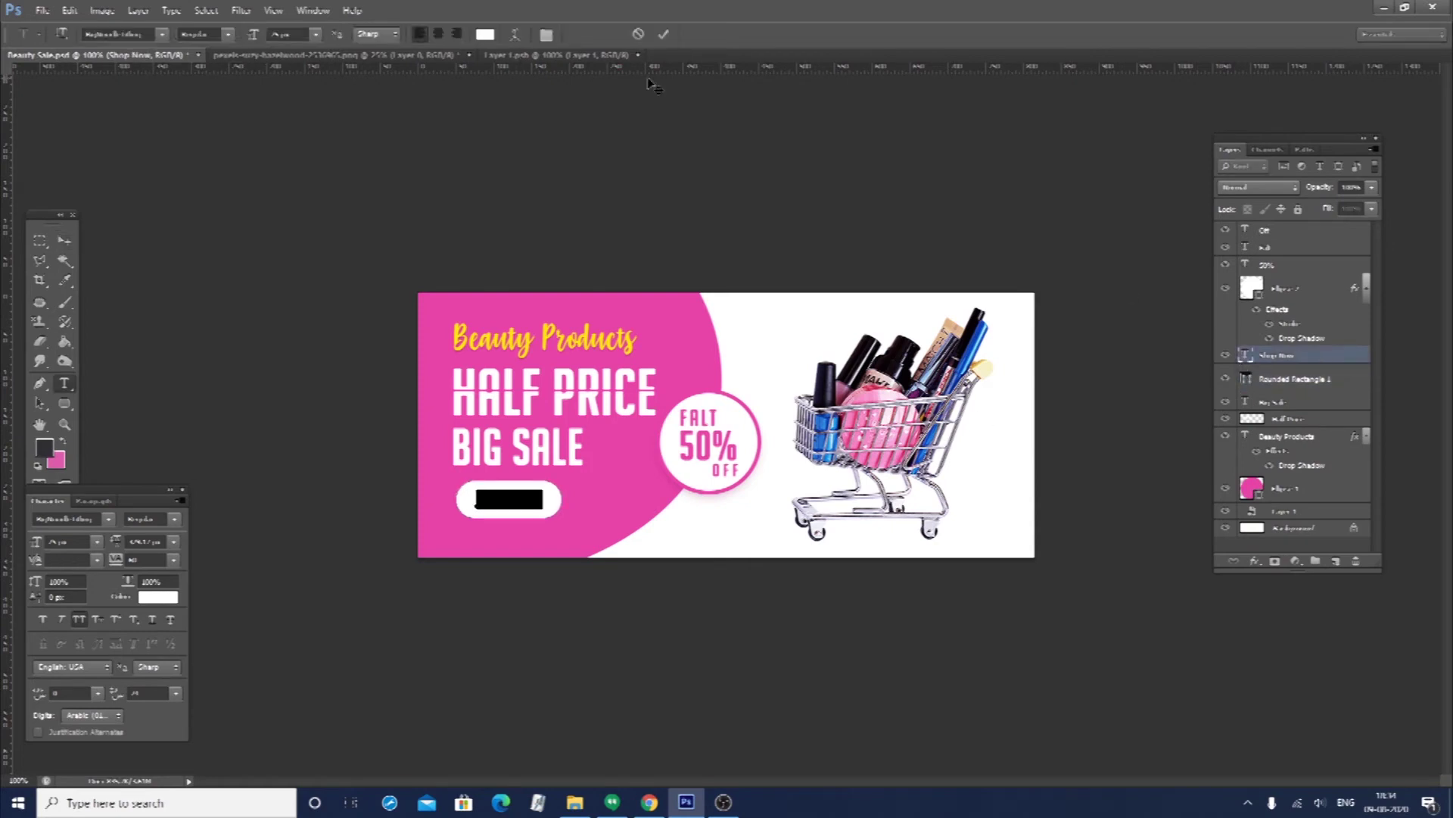
left_click(485, 34)
left_click(826, 376)
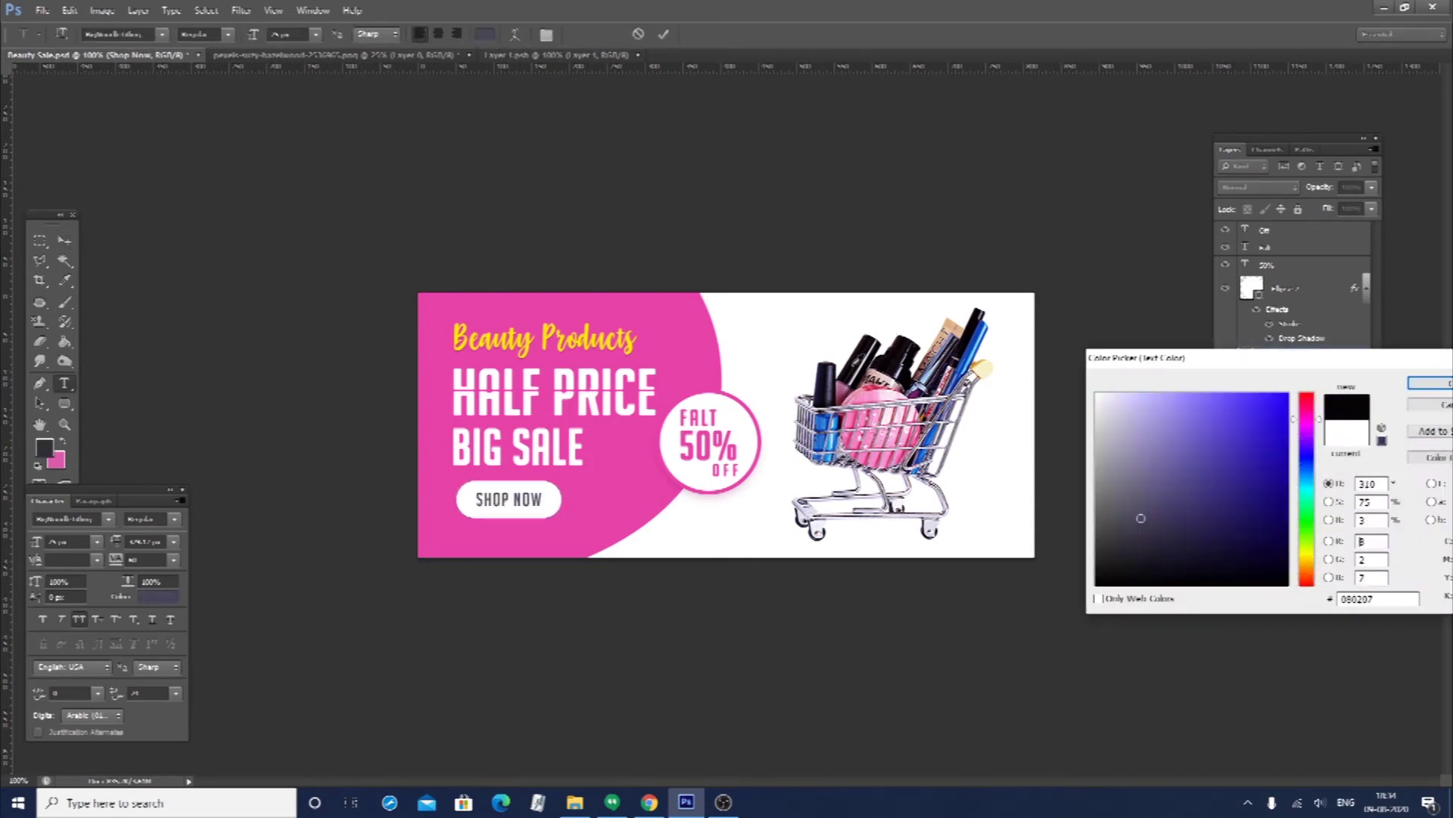
left_click(827, 379)
key("Return")
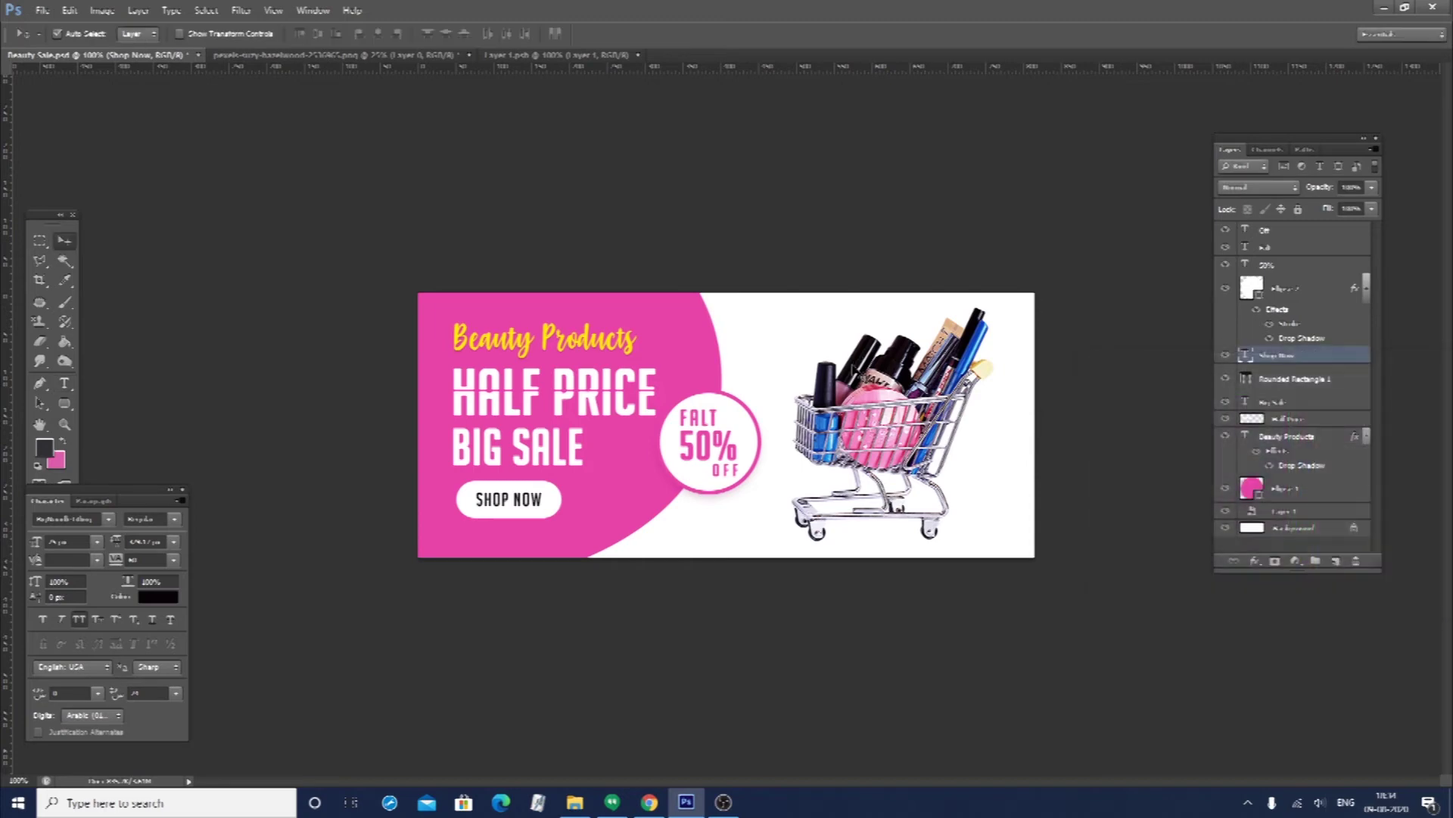
double_click(1243, 359)
left_click(485, 34)
left_click(625, 511)
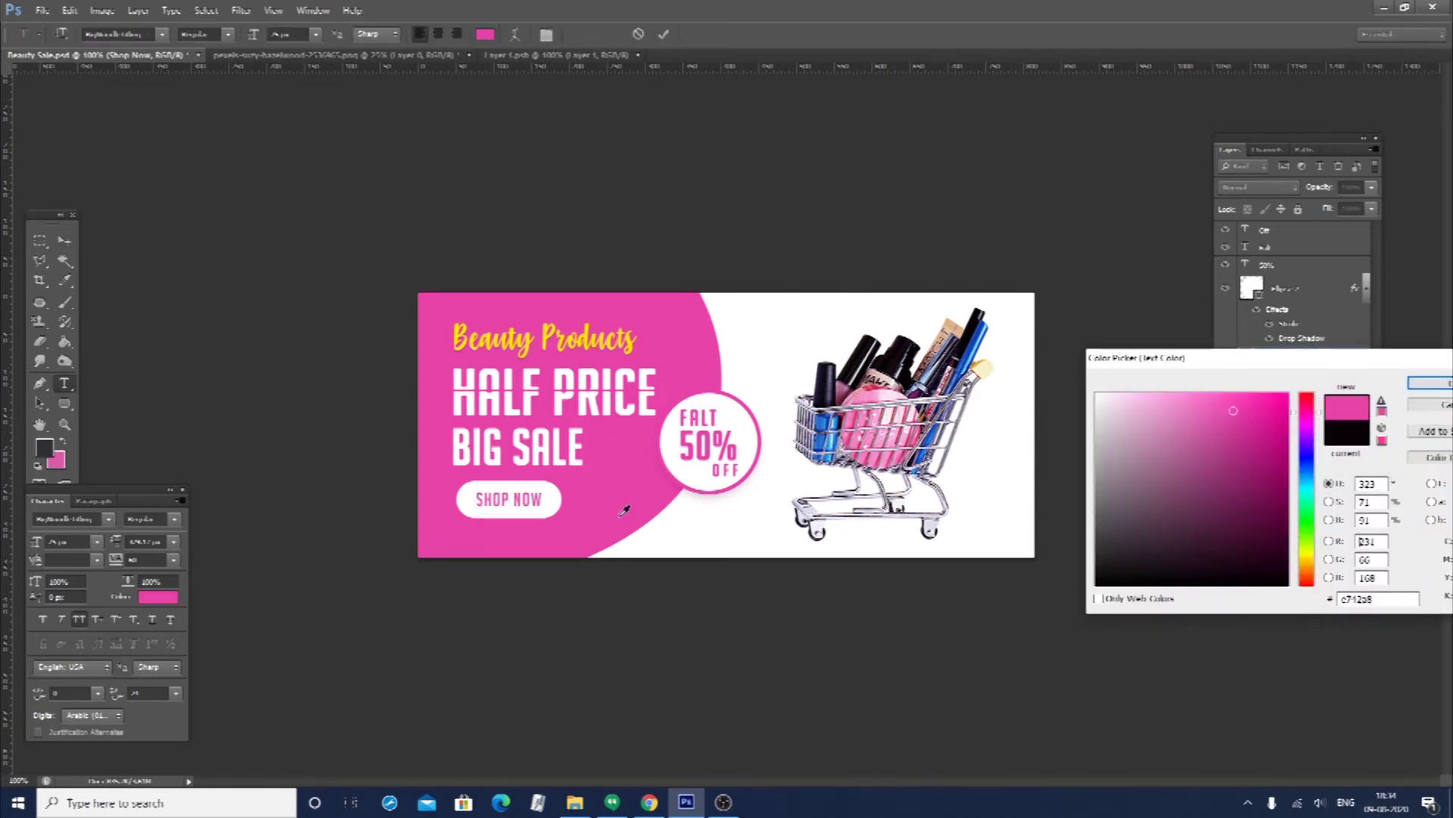
key("Return")
key("ctrl+Return")
Widen the button slightly to the right and recentre SHOP NOW horizontally on it
left_click(553, 508)
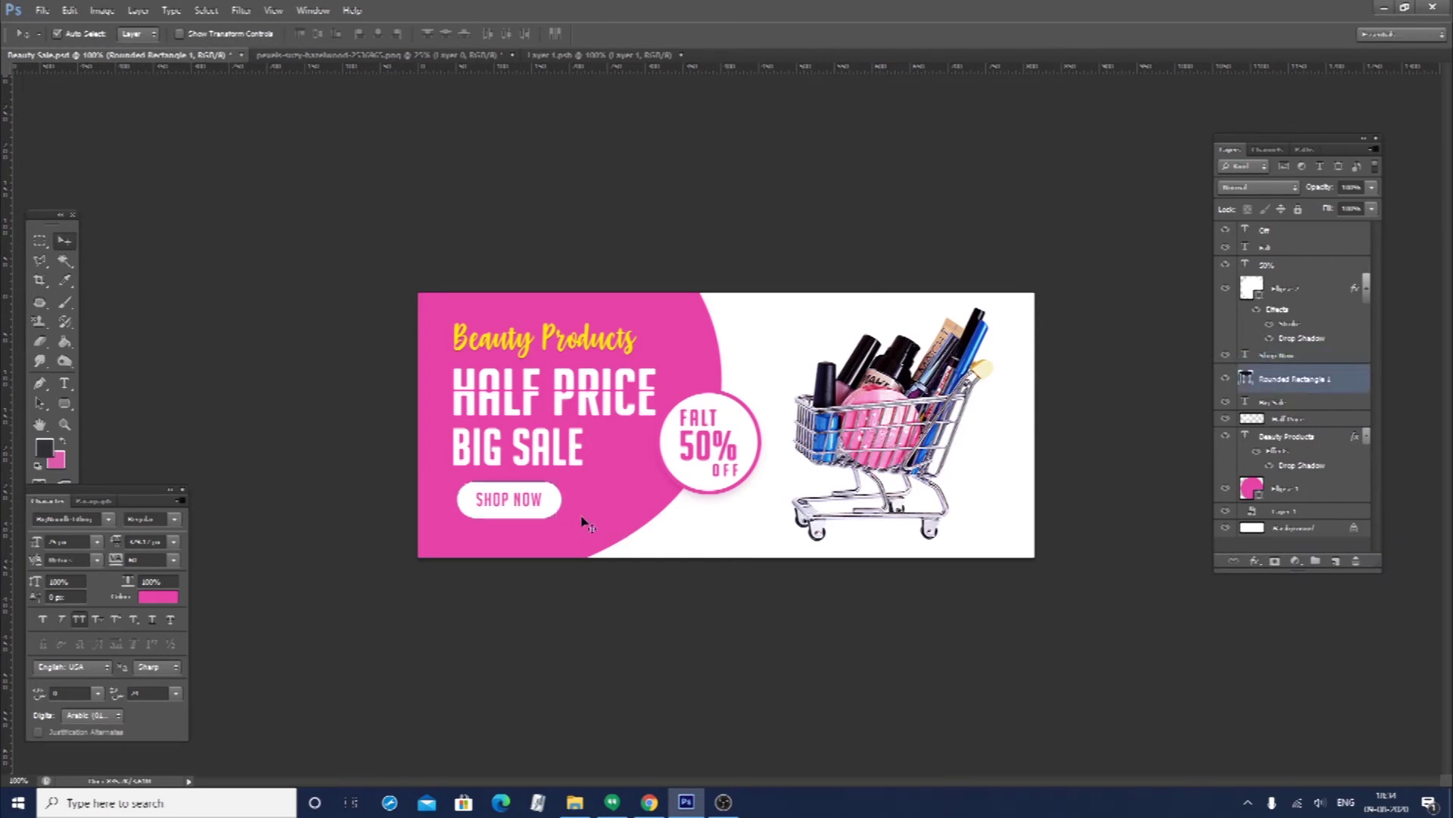
key("ctrl+t")
left_click_drag(564, 502, 572, 501)
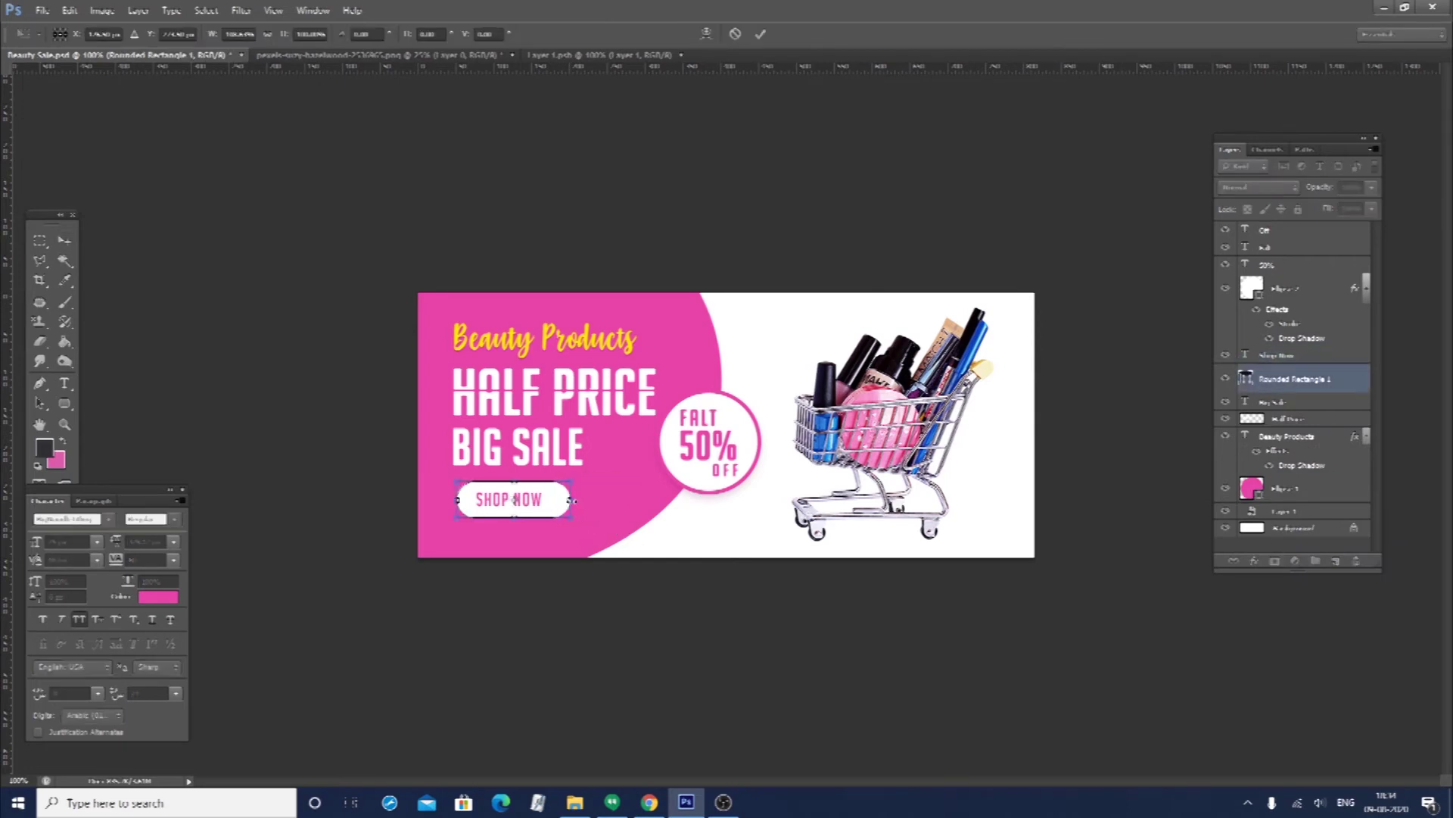
key("Return")
left_click(539, 503)
left_click(548, 503, "shift")
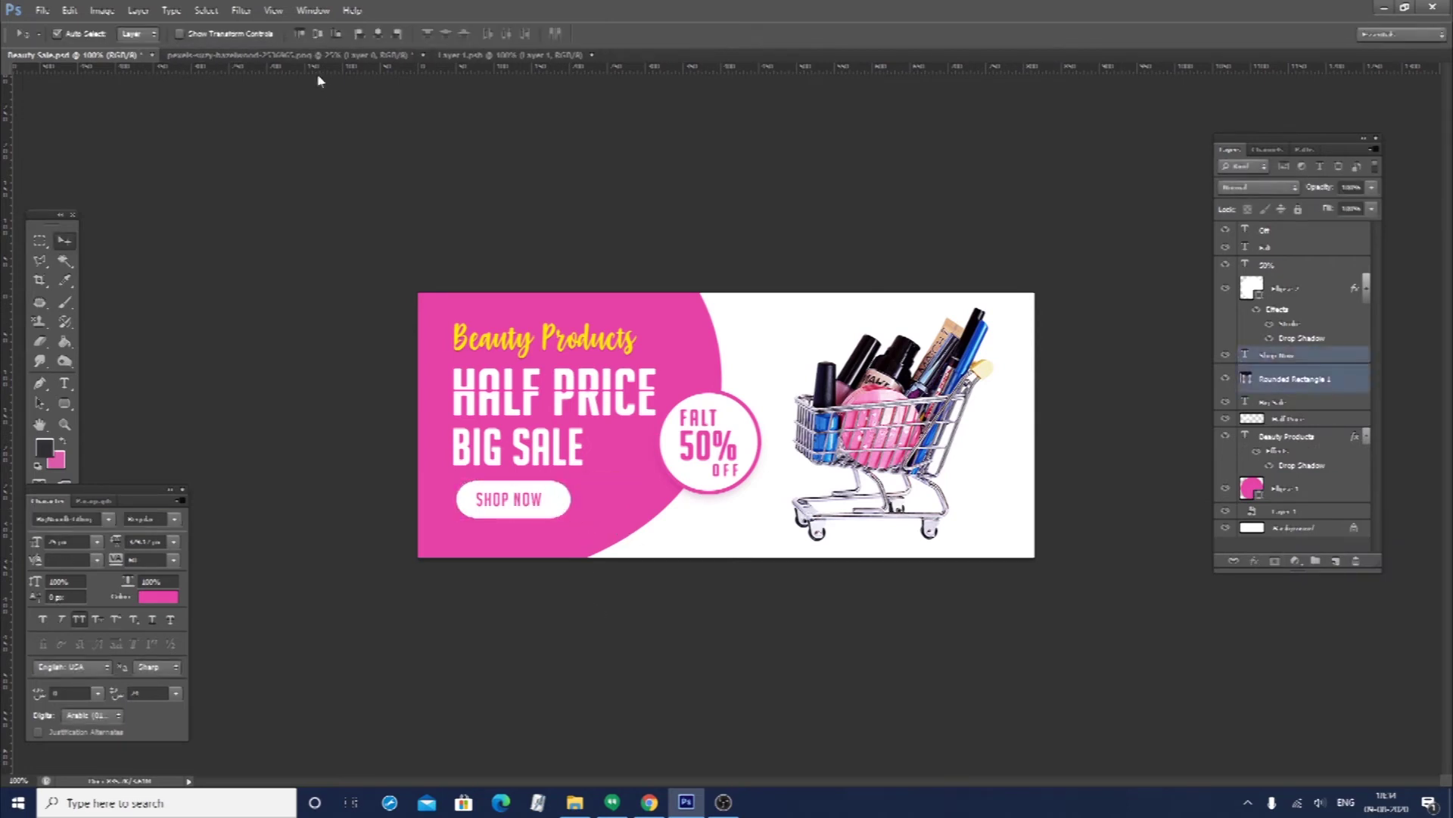
left_click(378, 34)
Keep SHOP NOW in the Regular font style and increase its size to 26 px
double_click(1246, 356)
left_click(227, 35)
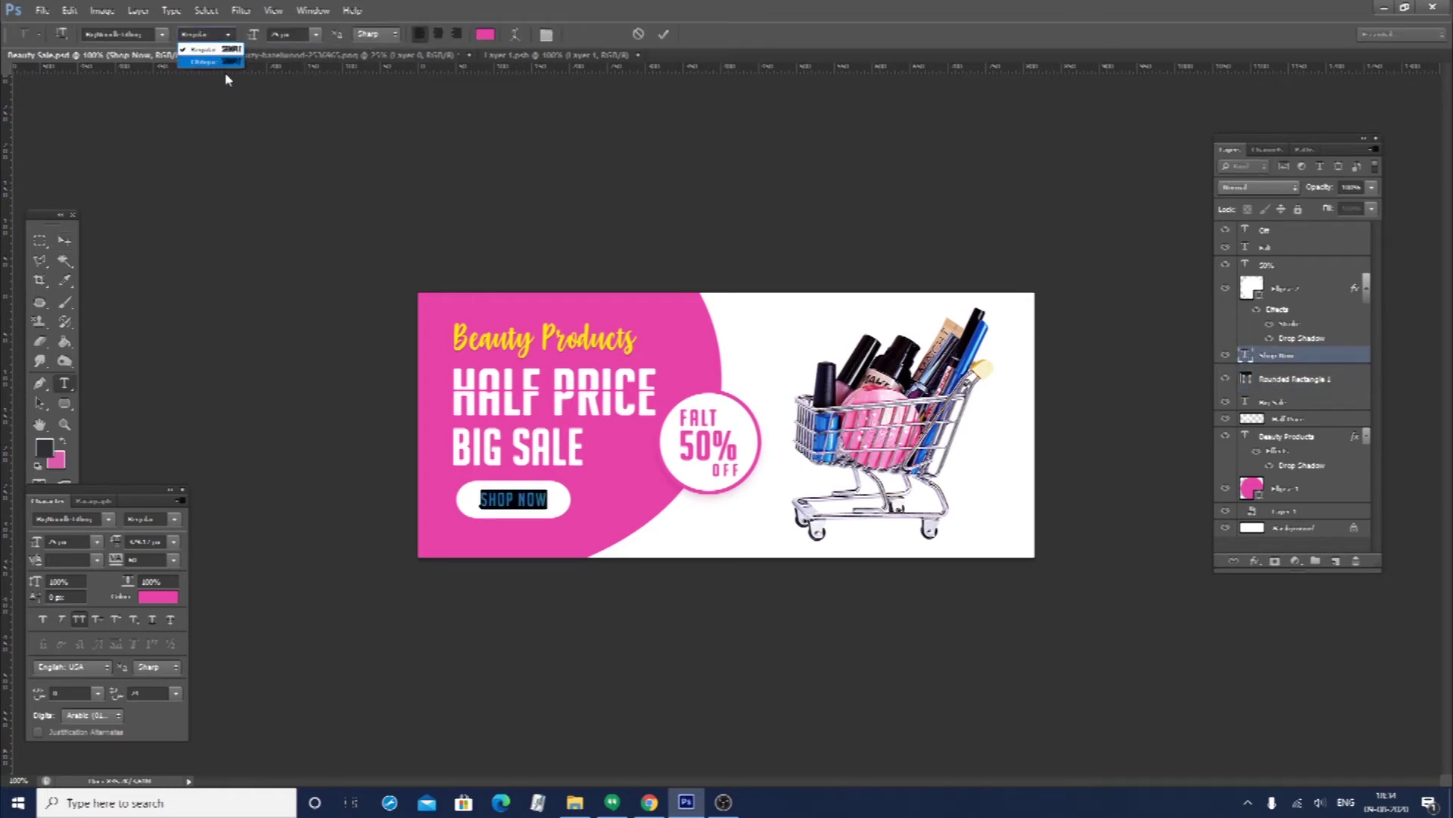
left_click(205, 62)
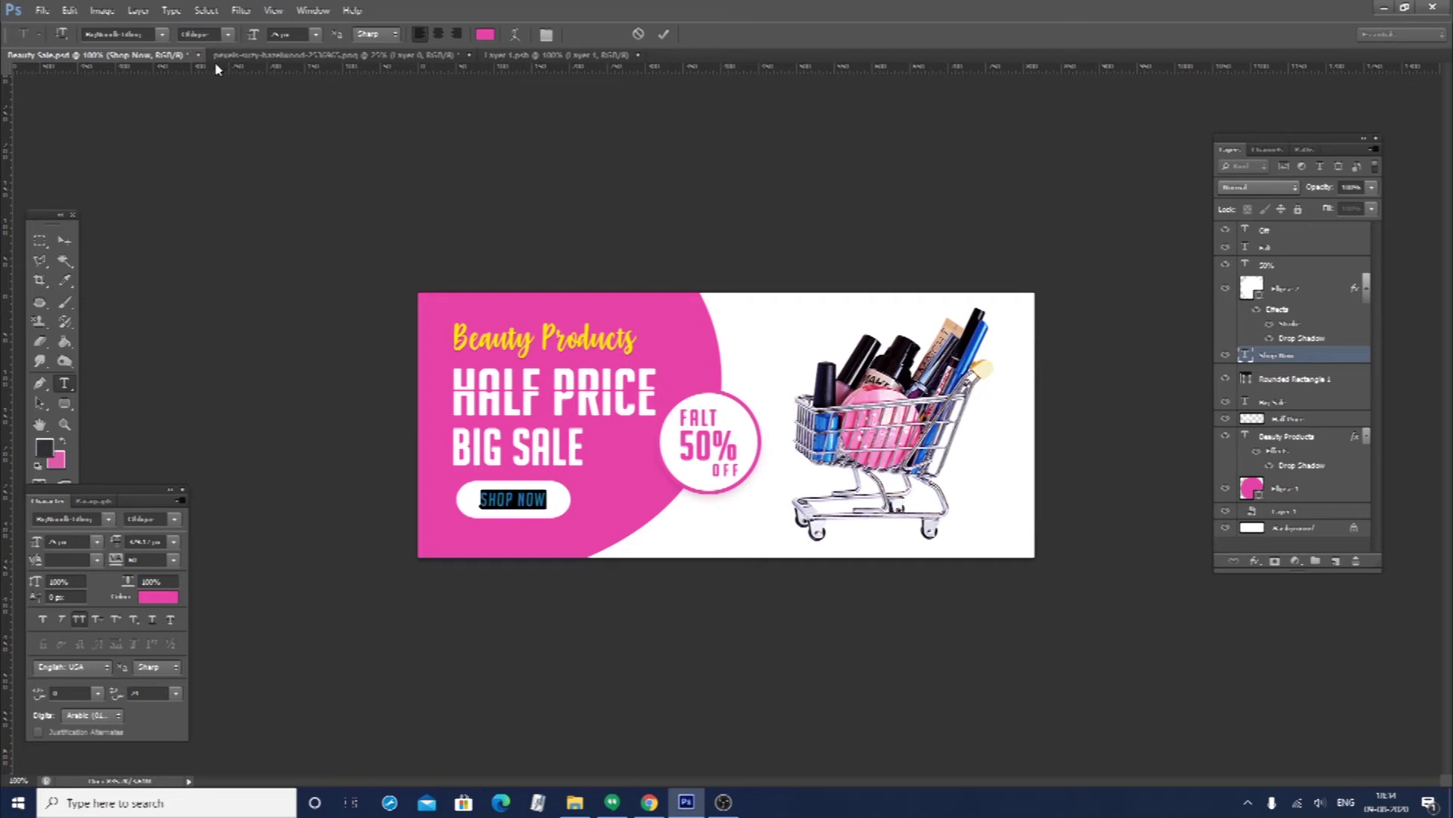
left_click(227, 34)
left_click(200, 47)
left_click(294, 32)
key("Up")
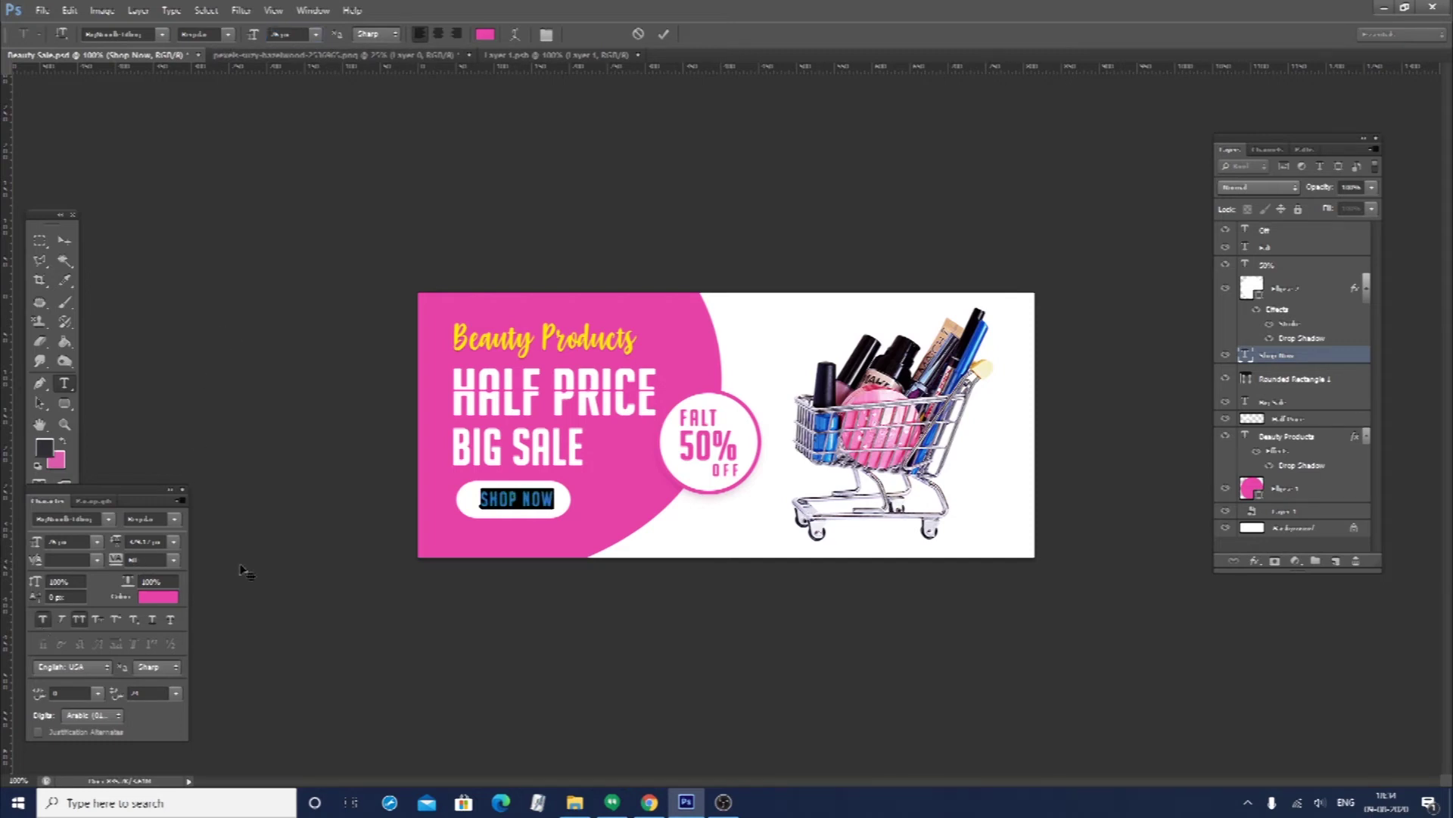
Nudge SHOP NOW slightly left on the button and reselect the text layer
left_click(514, 495)
left_click_drag(519, 496, 516, 497)
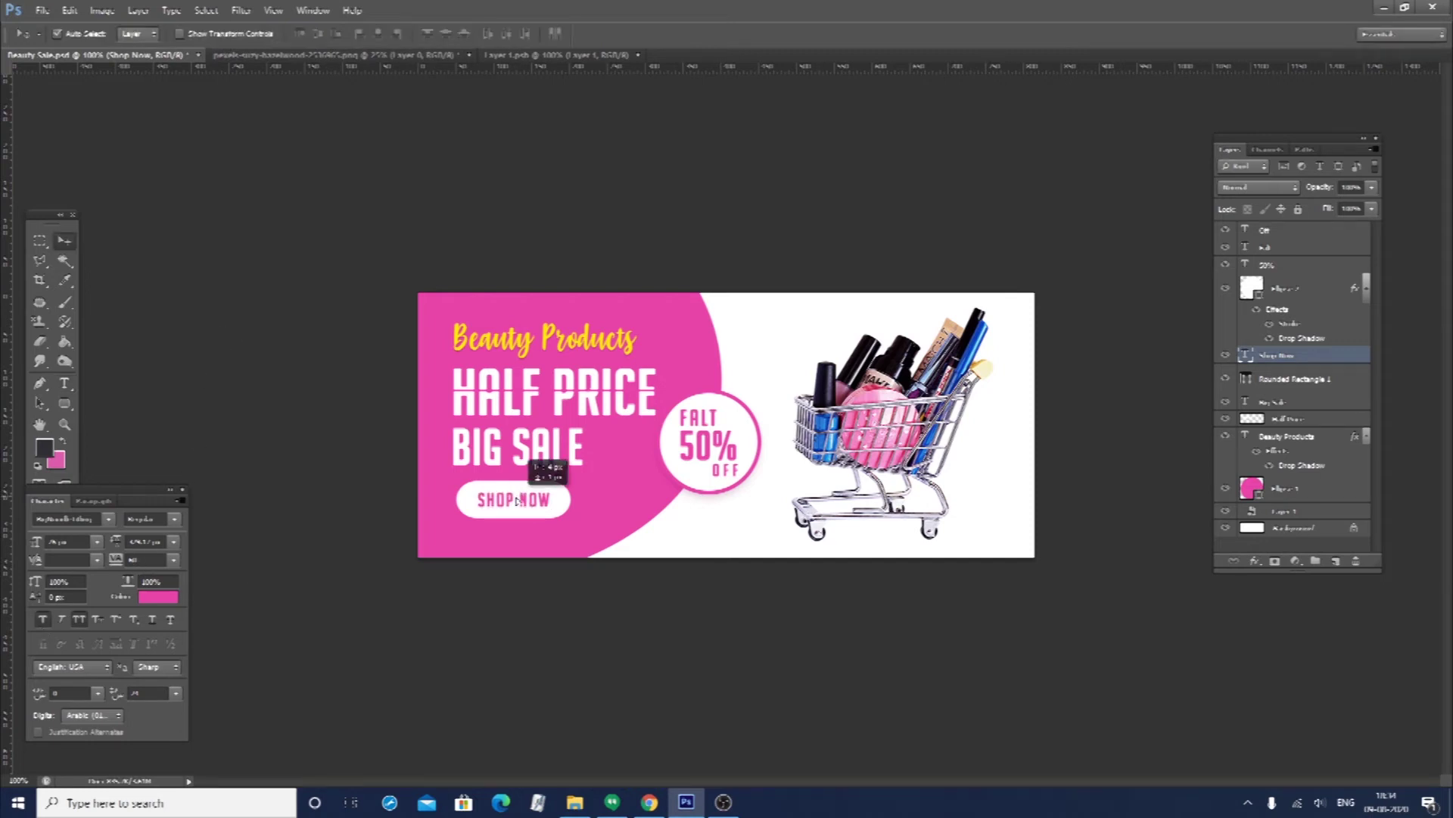
left_click(568, 506, "shift")
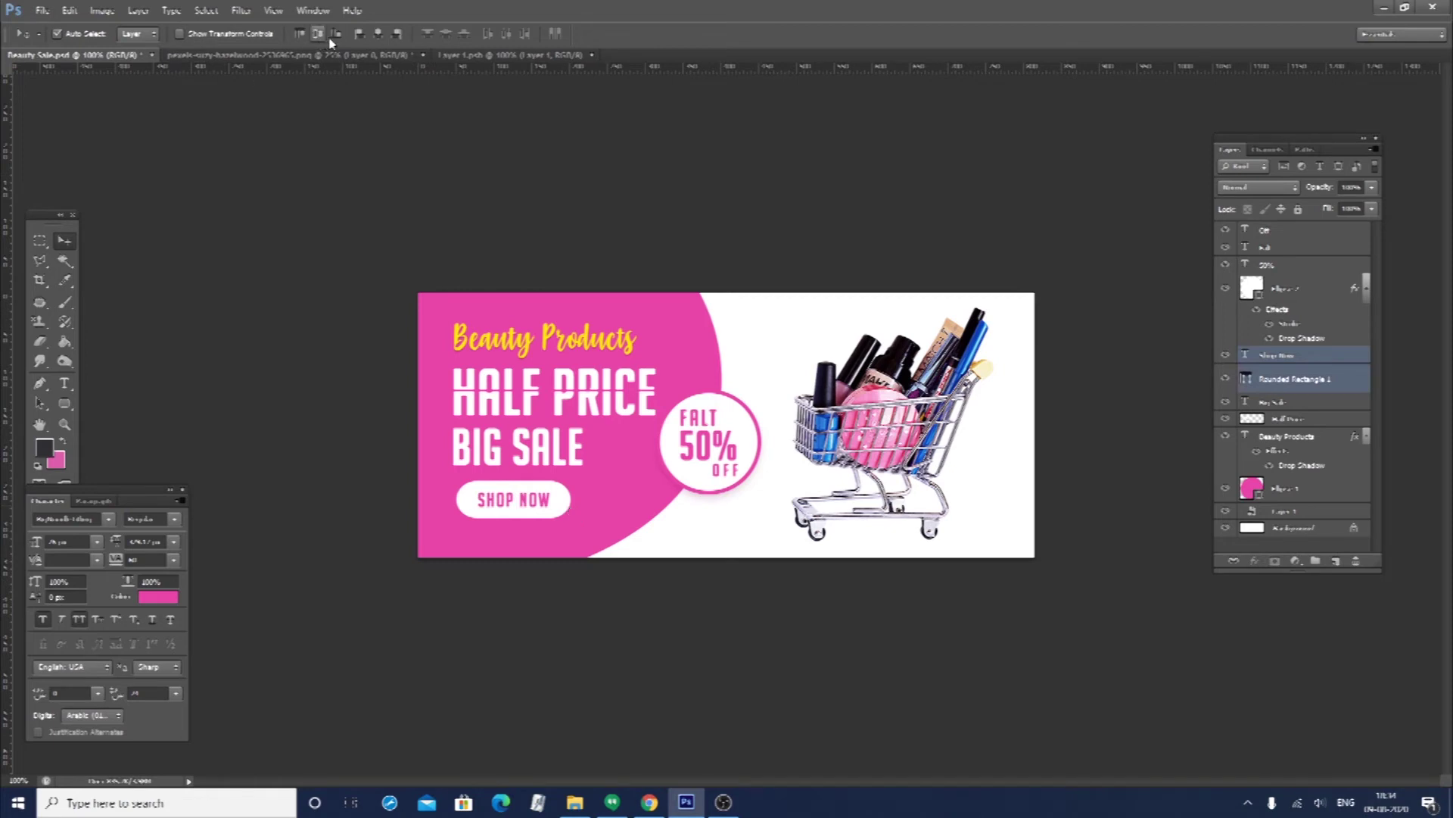
left_click(211, 388)
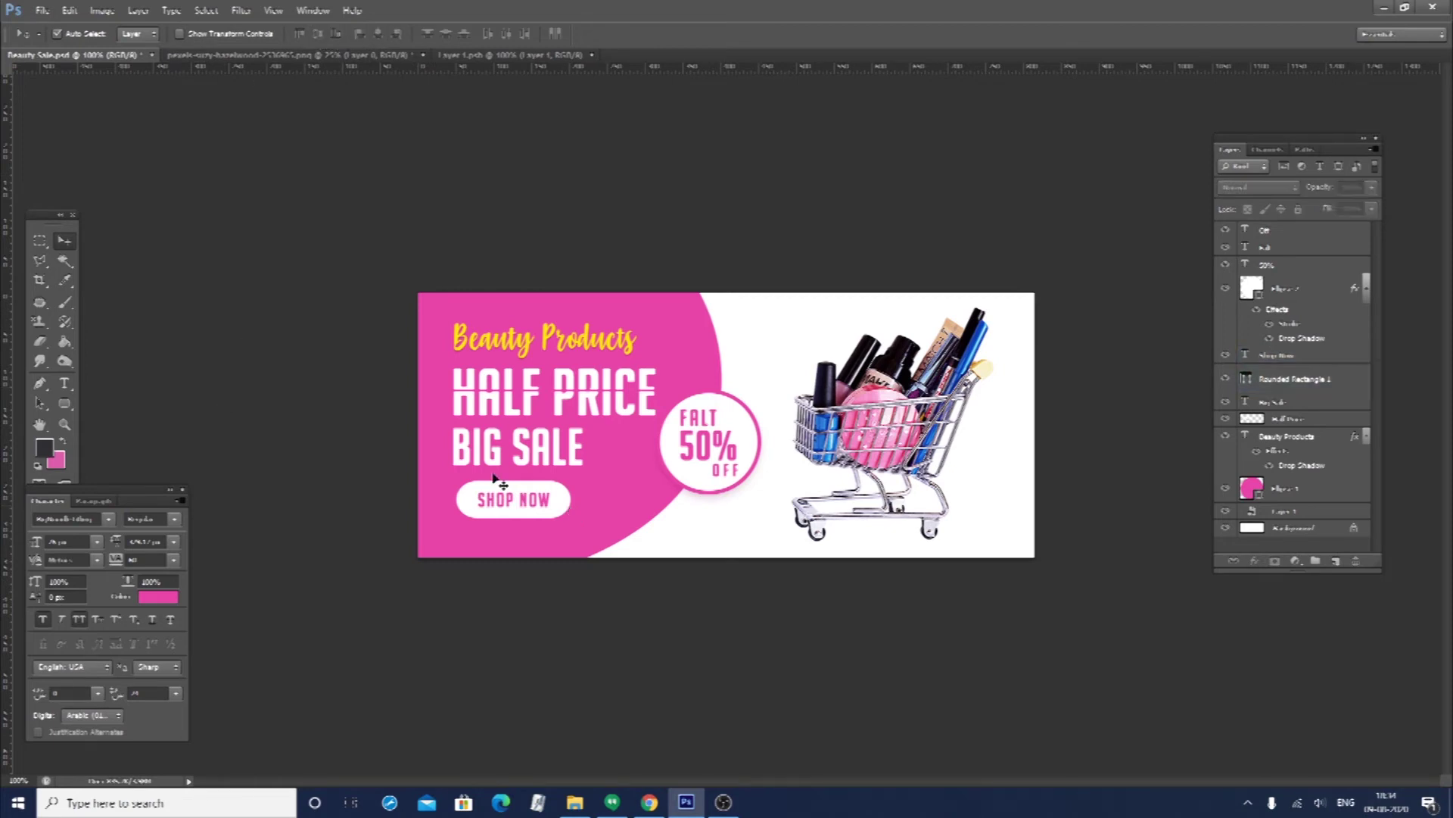
left_click(540, 499)
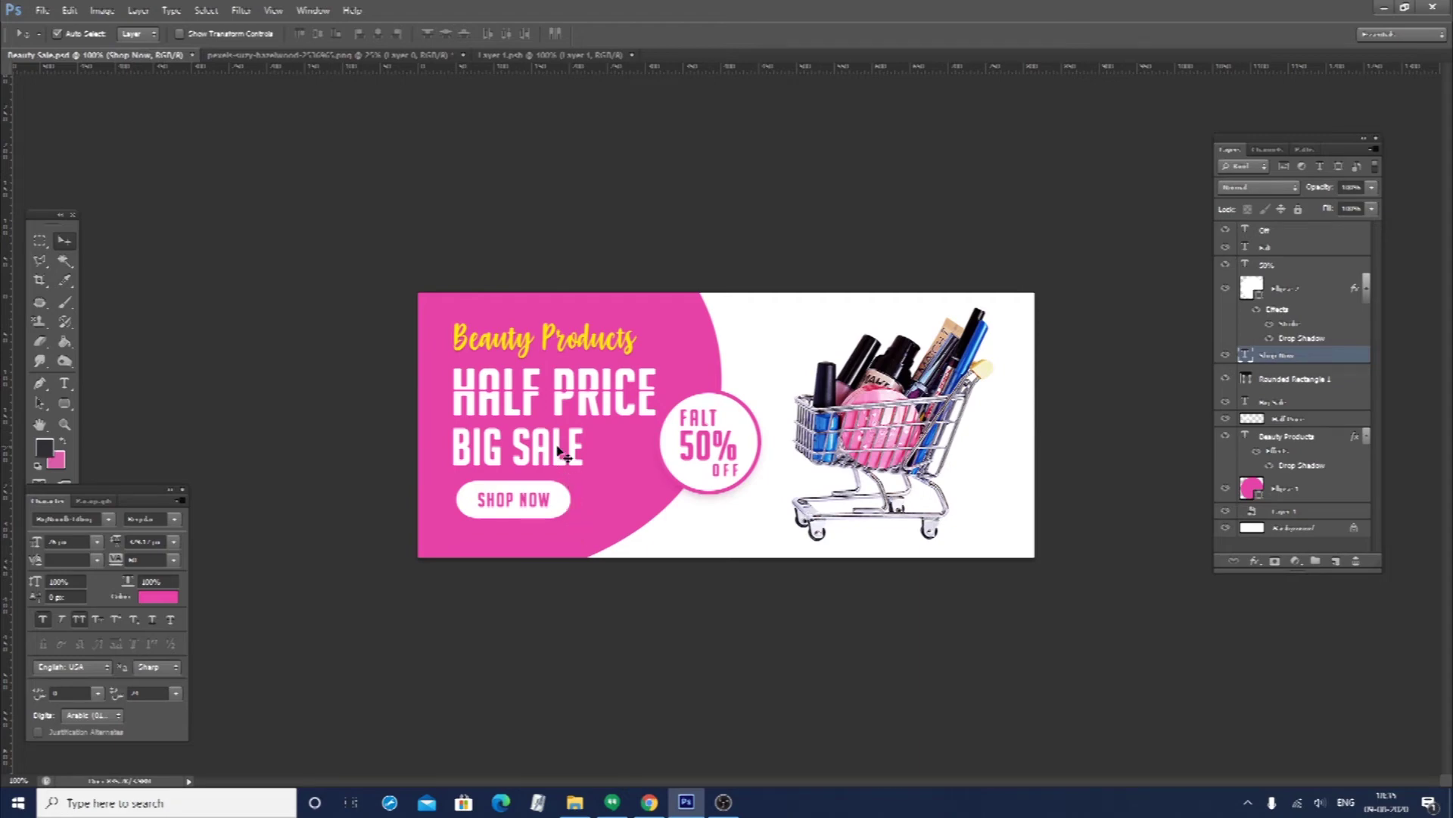
Unlock the Background as Layer 0 and centre the 50% badge circle vertically
left_click(682, 478)
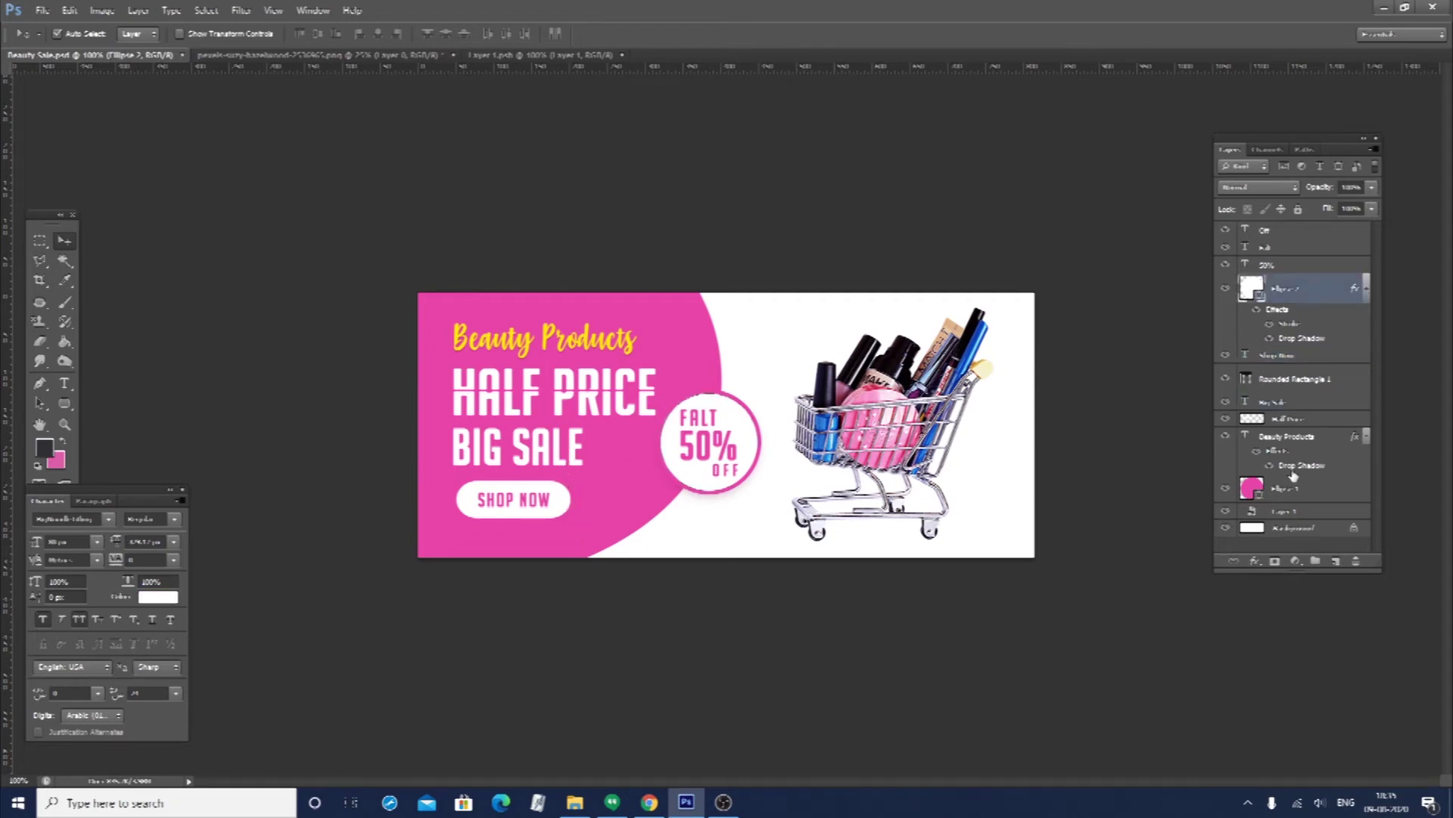
double_click(1299, 524)
key("Return")
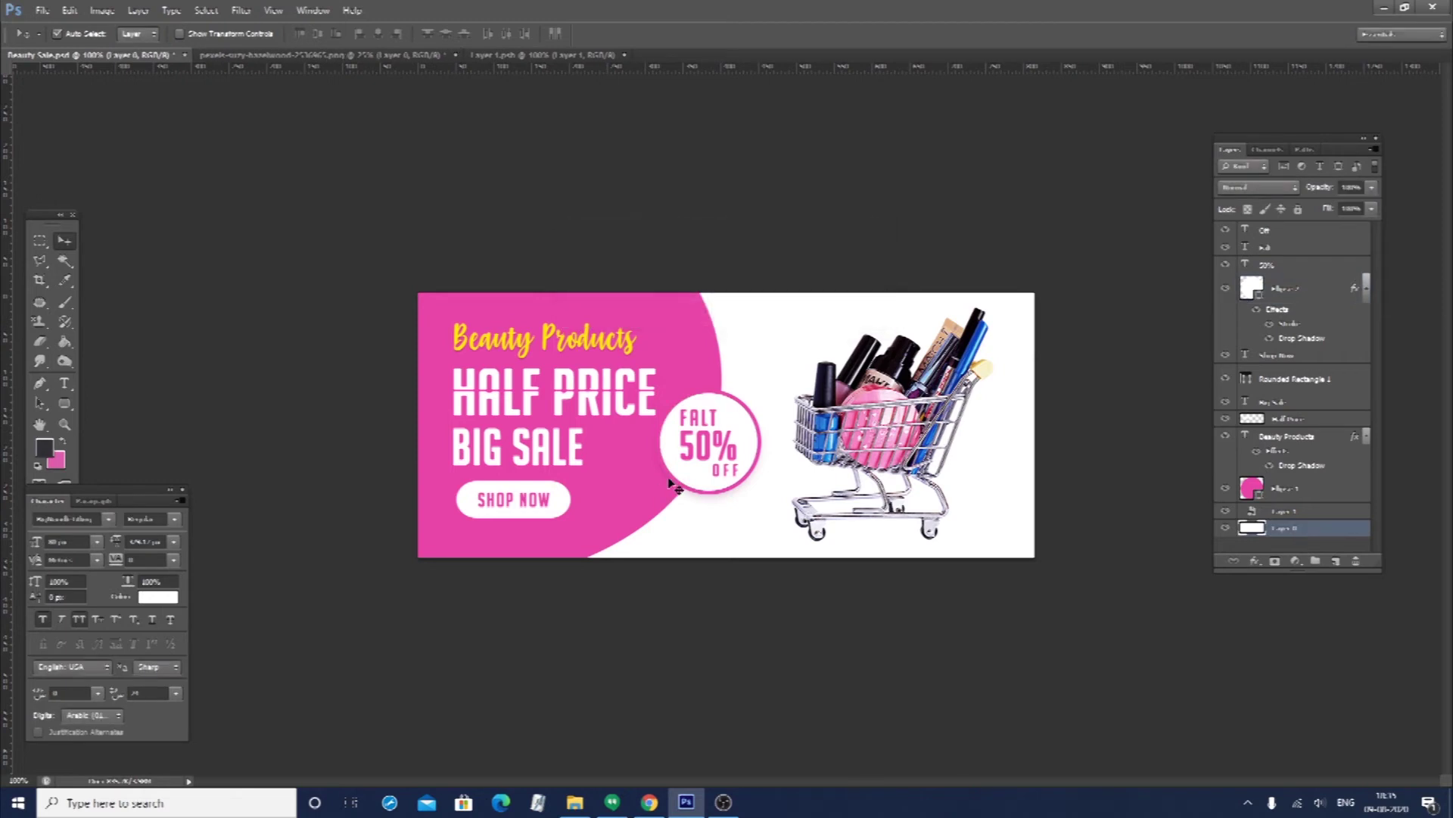
left_click(317, 33)
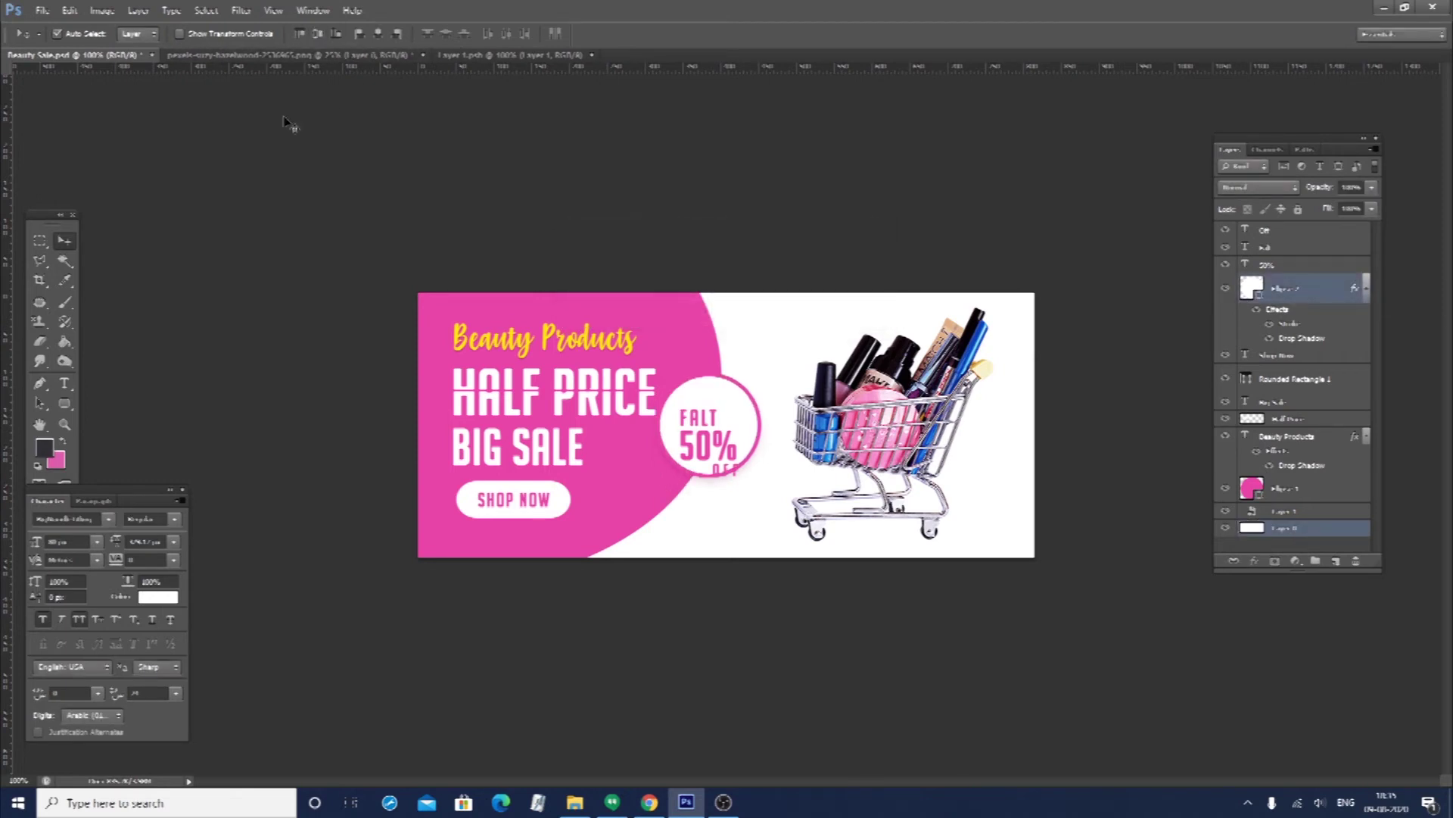
left_click(262, 203)
Shift the FALT, 50% and OFF text up, then move the whole badge down
left_click(709, 448)
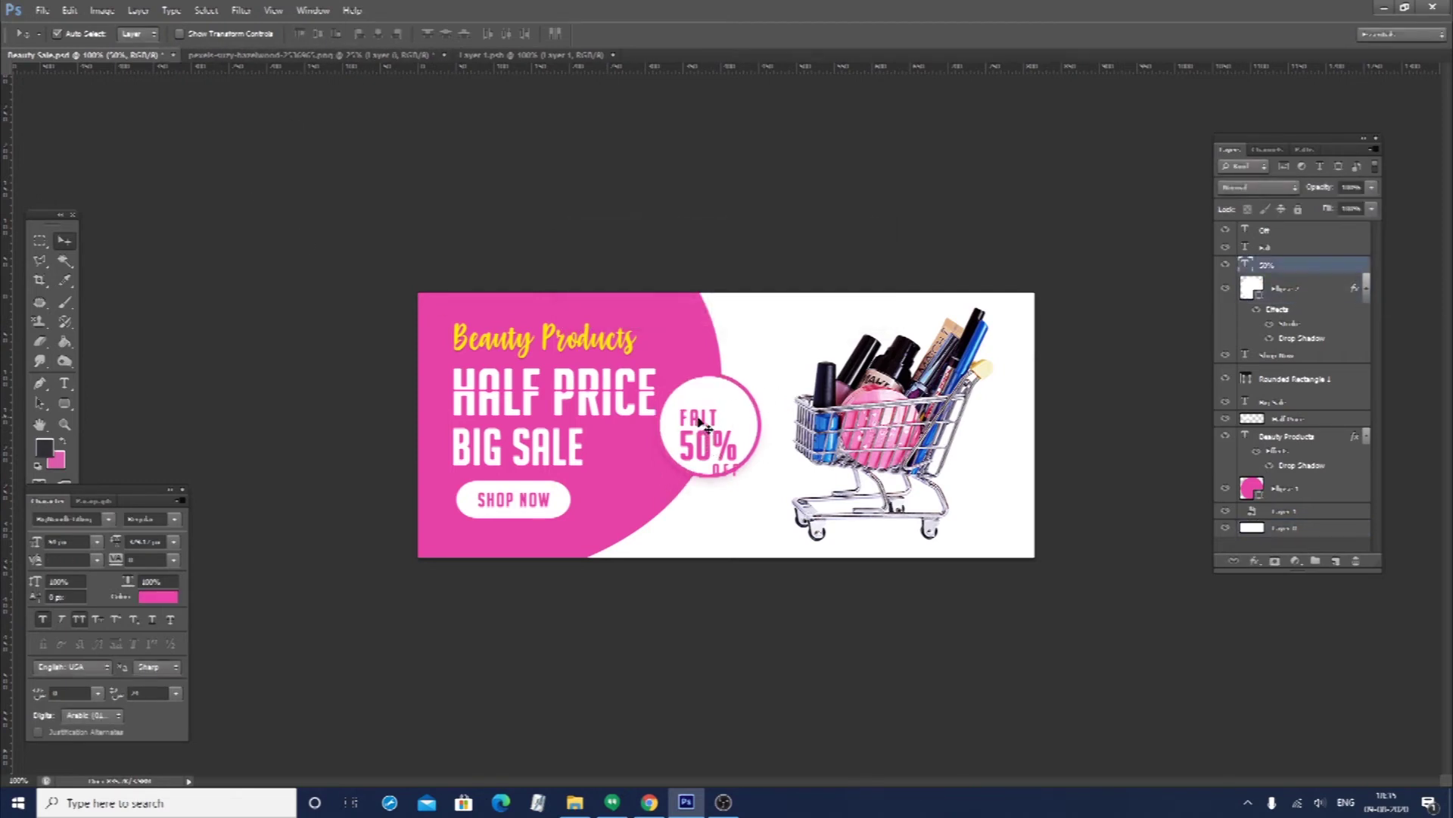
left_click(700, 420, "shift")
left_click(723, 464, "shift")
key("shift+Up")
key("shift+Up")
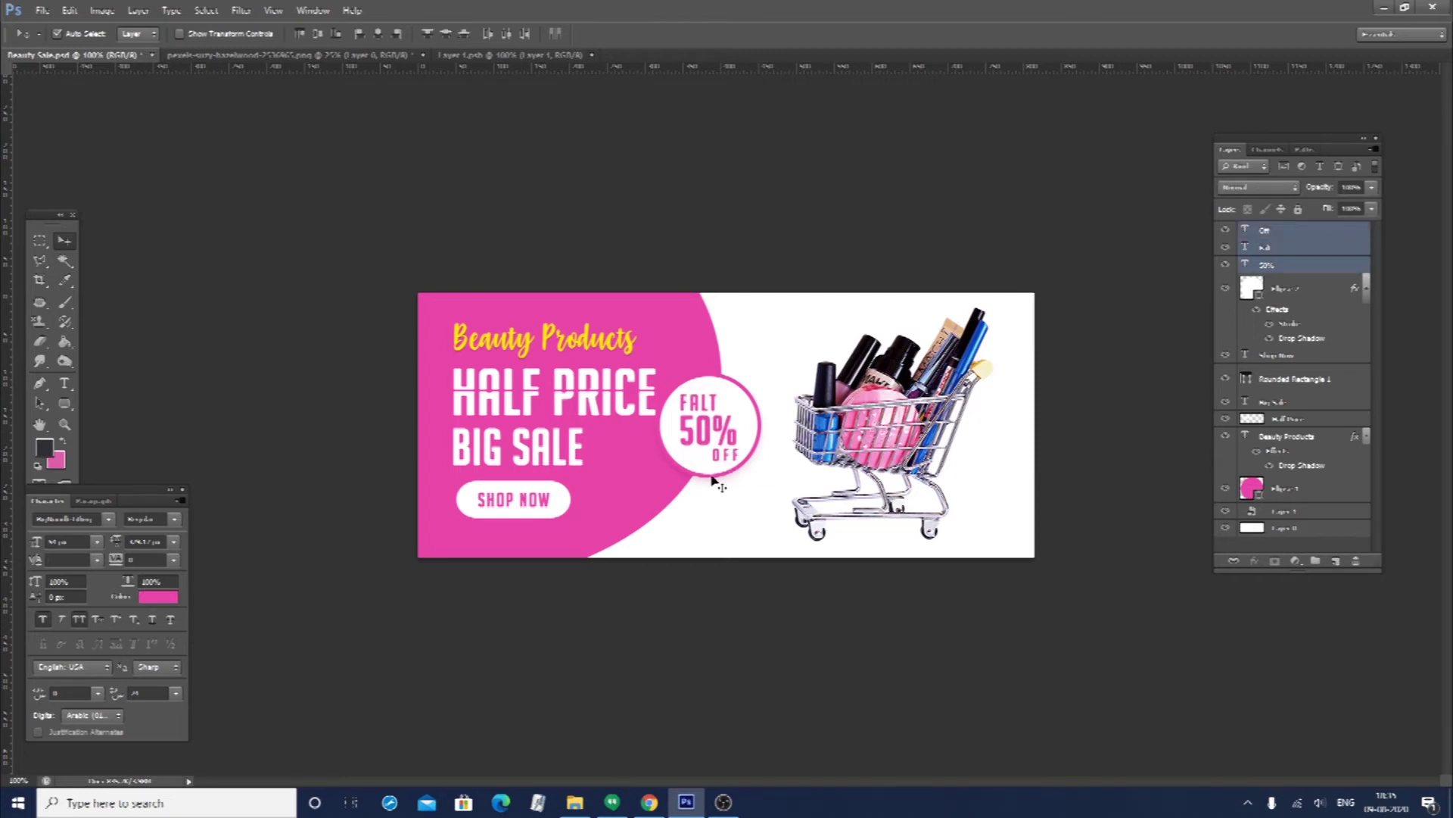
left_click(712, 475, "shift")
key("shift+Down")
key("shift+Down")
key("shift+Down")
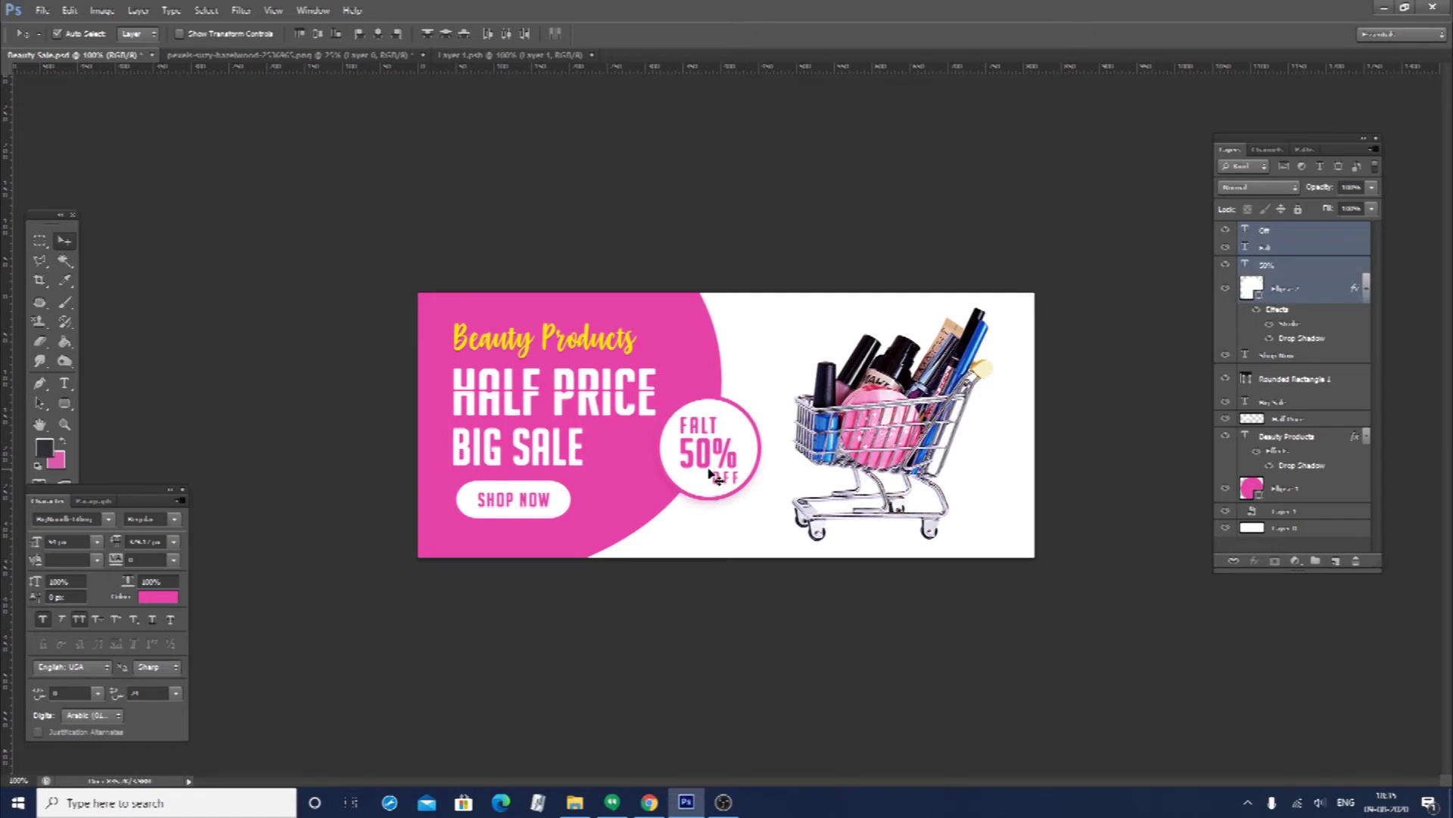
key("Down")
key("Down")
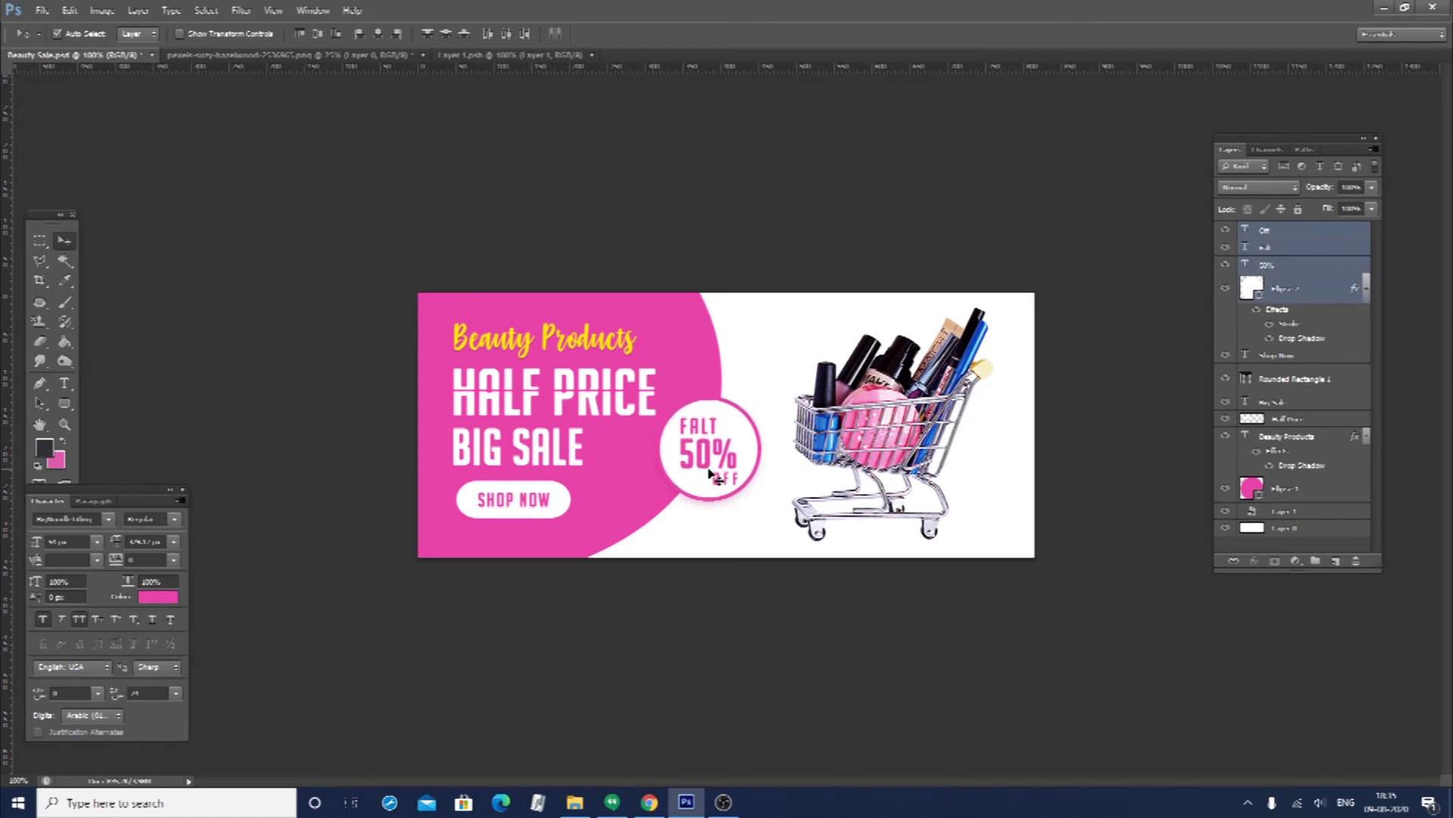
Shift the pink curve and badge slightly right, then select the BIG SALE and SHOP NOW layers
left_click(660, 495, "shift")
key("shift+Right")
key("shift+Right")
key("shift+Left")
key("Right")
key("Right")
left_click(639, 593)
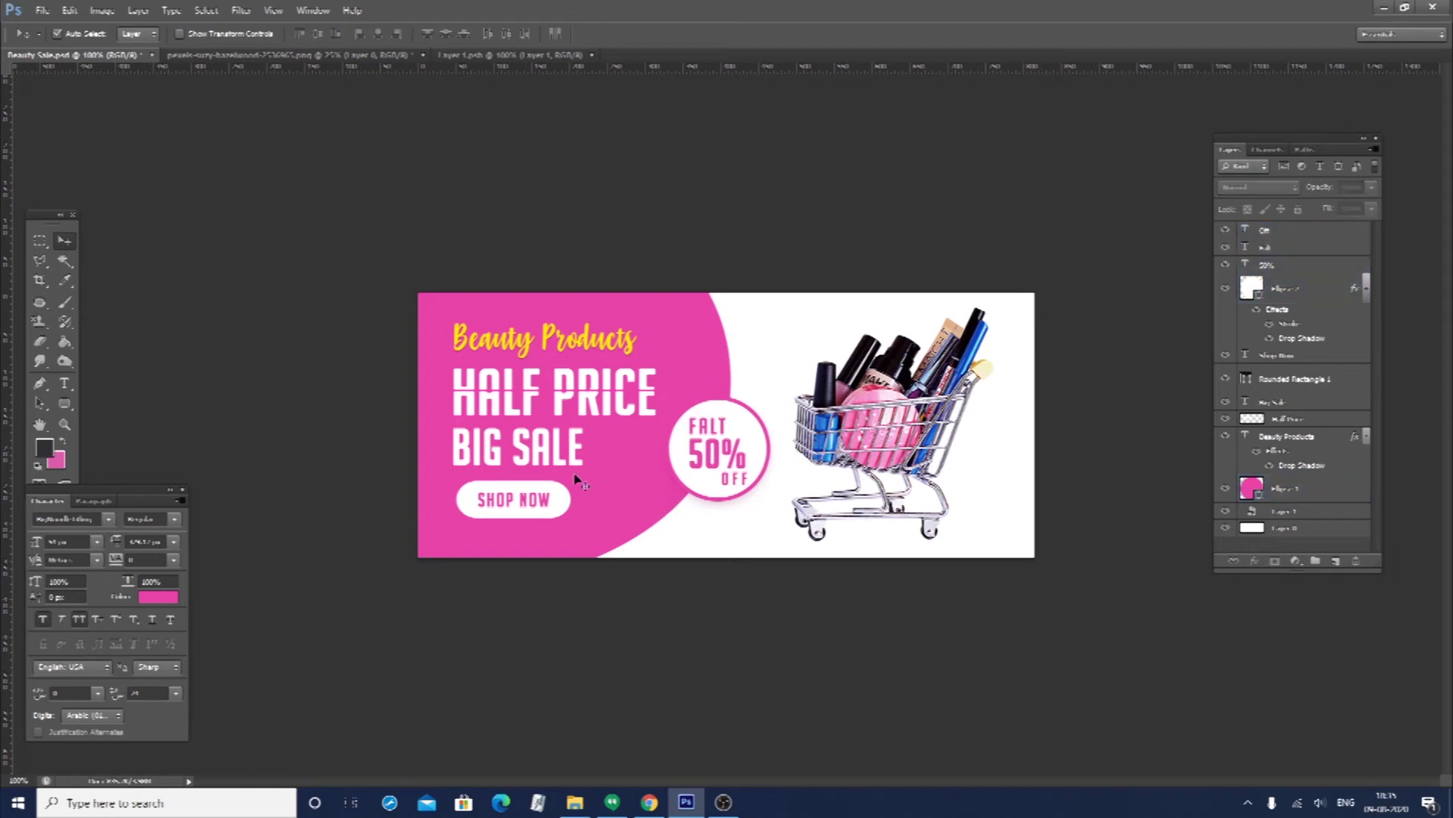
left_click(574, 460)
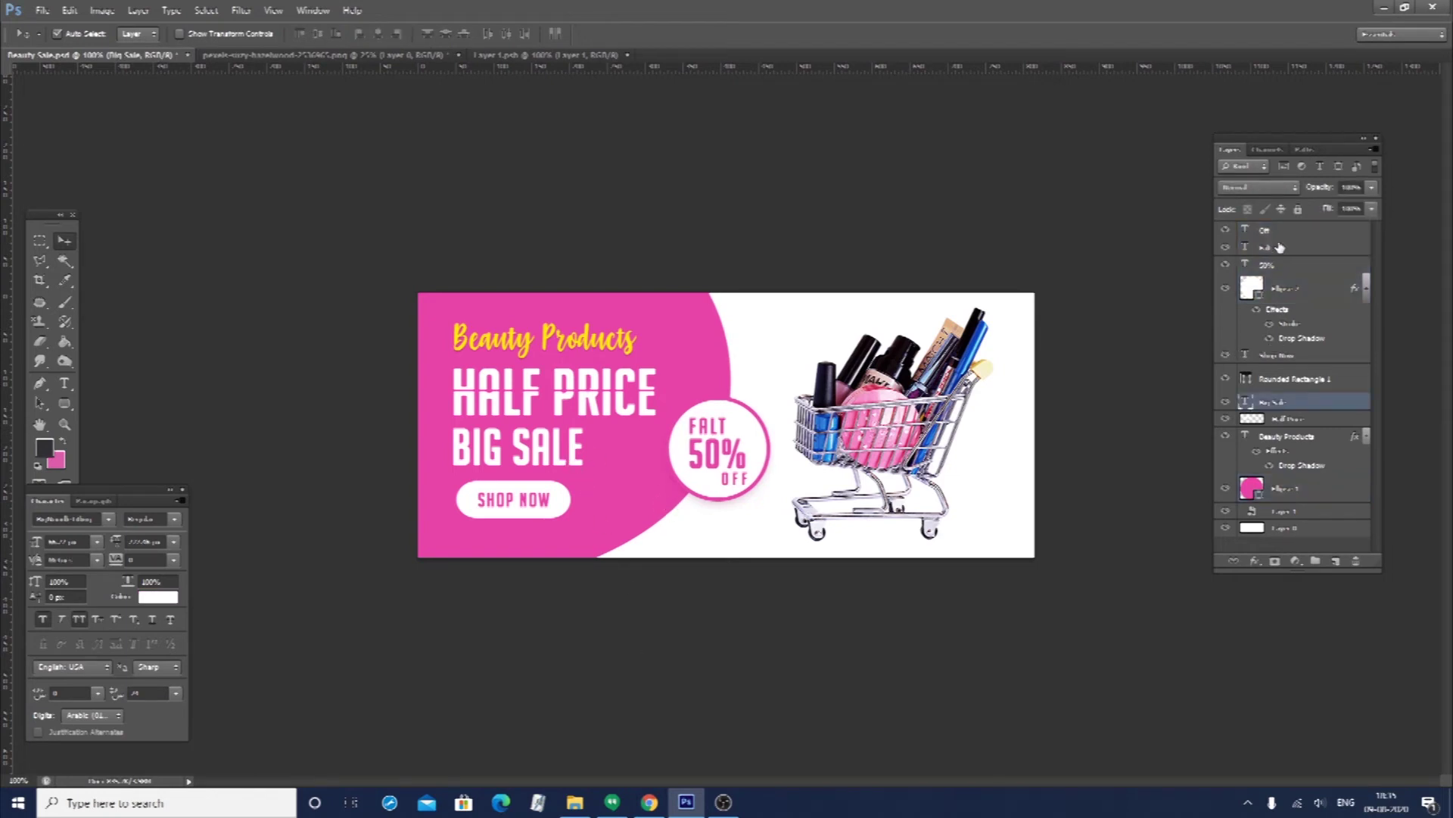
left_click(1281, 356)
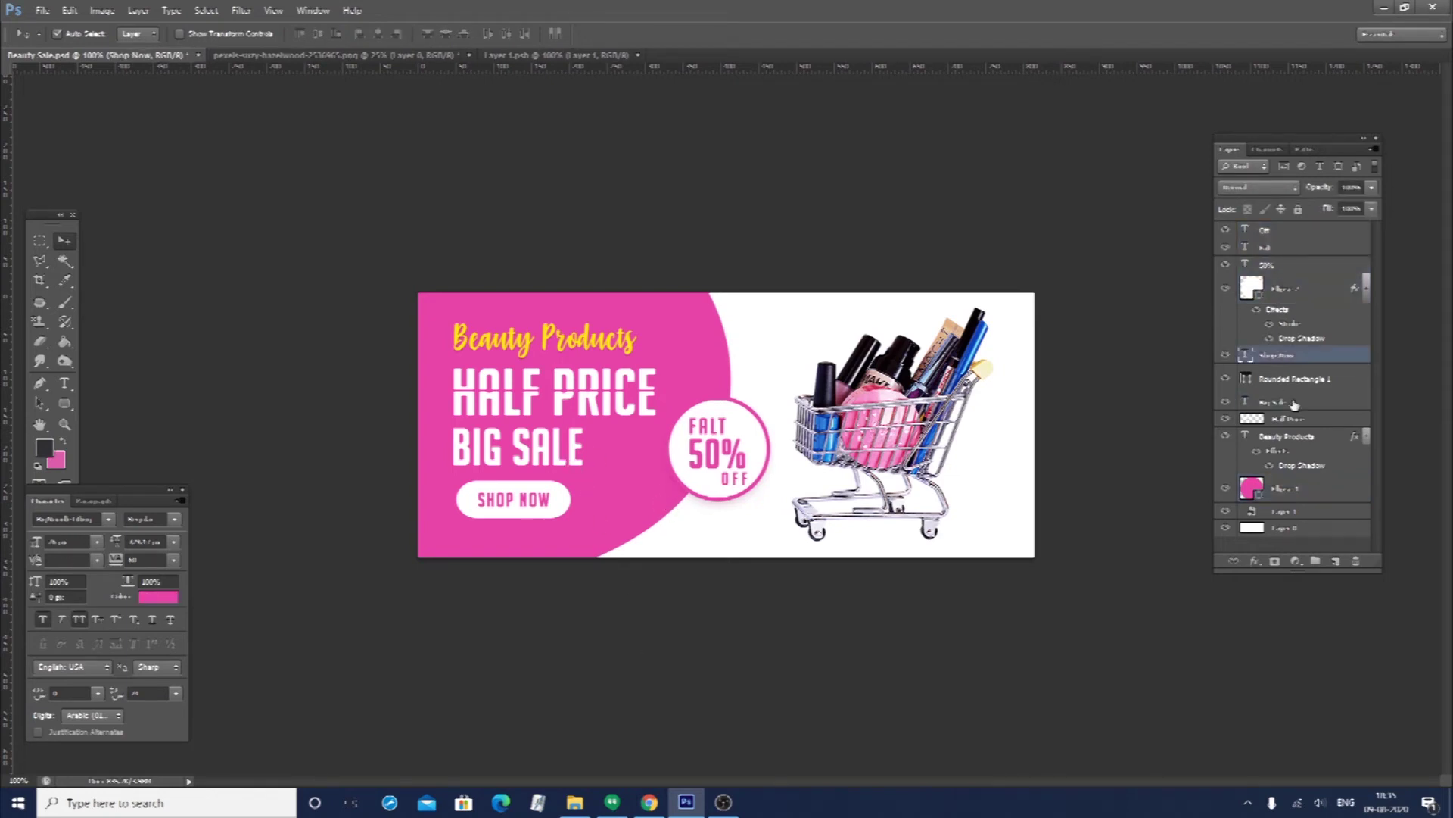
Group the title, sale text and button as Group 1, centre it vertically, and select Beauty Products
left_click(1281, 450, "shift")
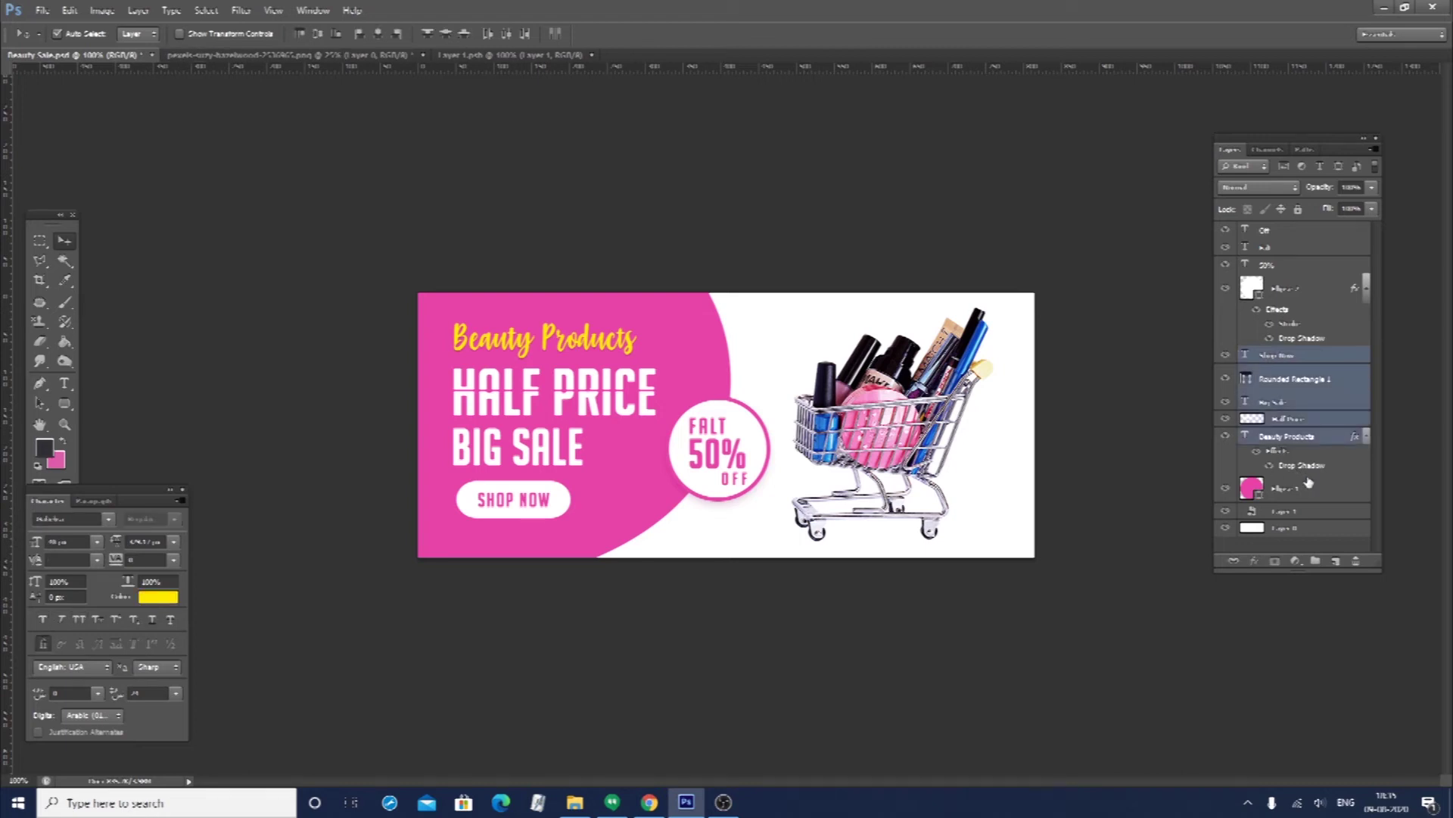
key("ctrl+g")
key("ctrl+t")
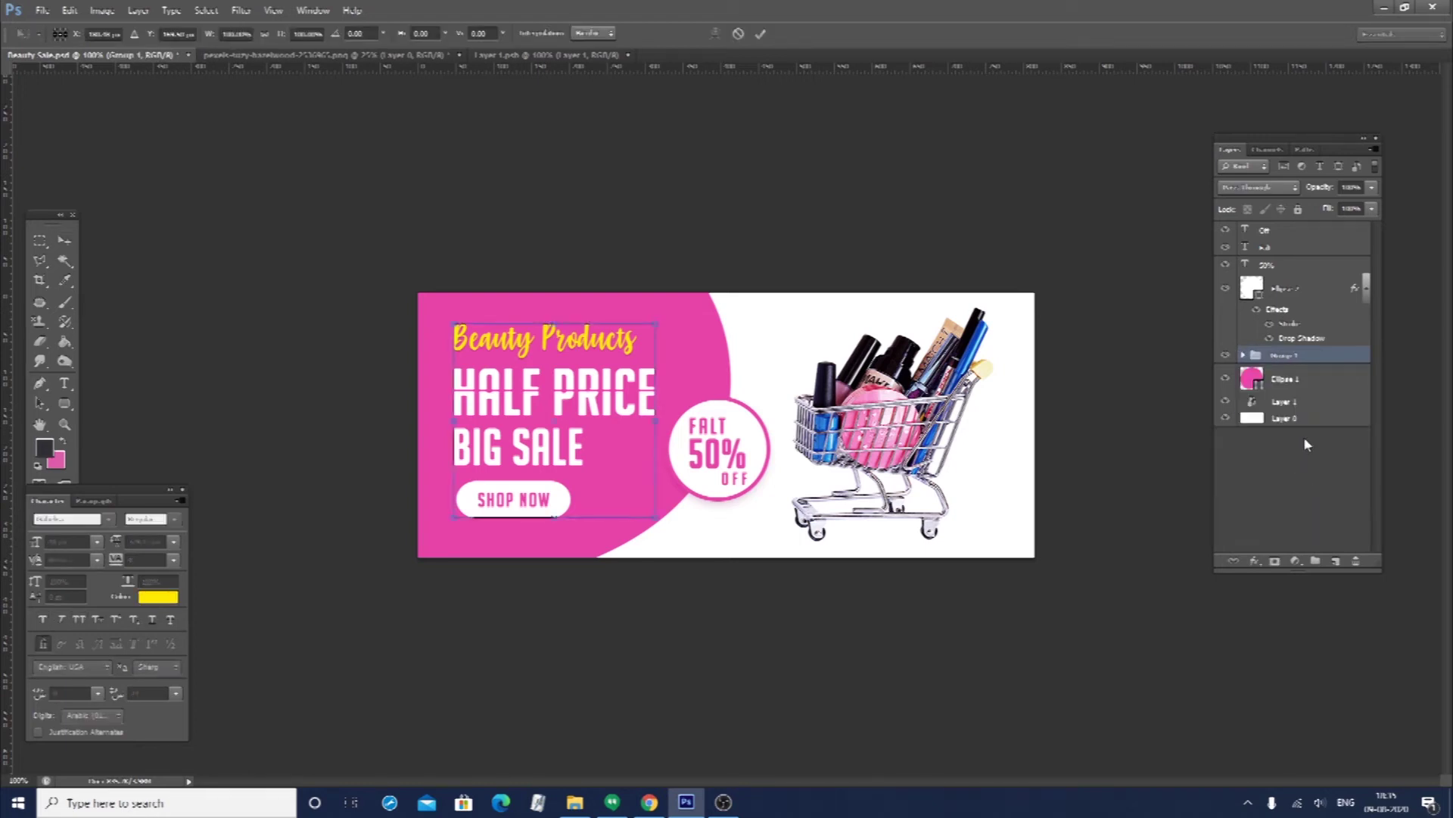
key("Return")
left_click(1323, 421)
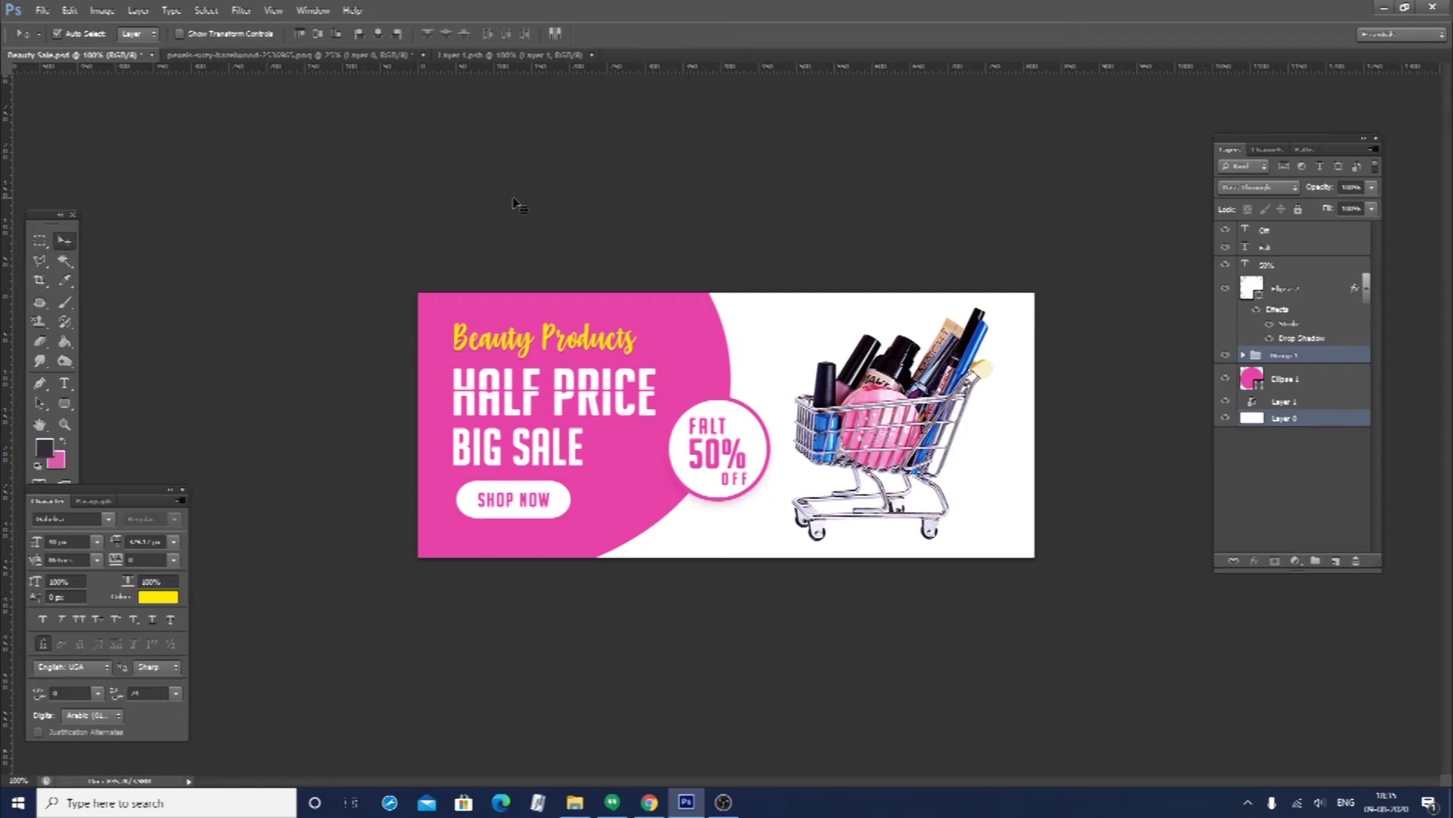
left_click(319, 33)
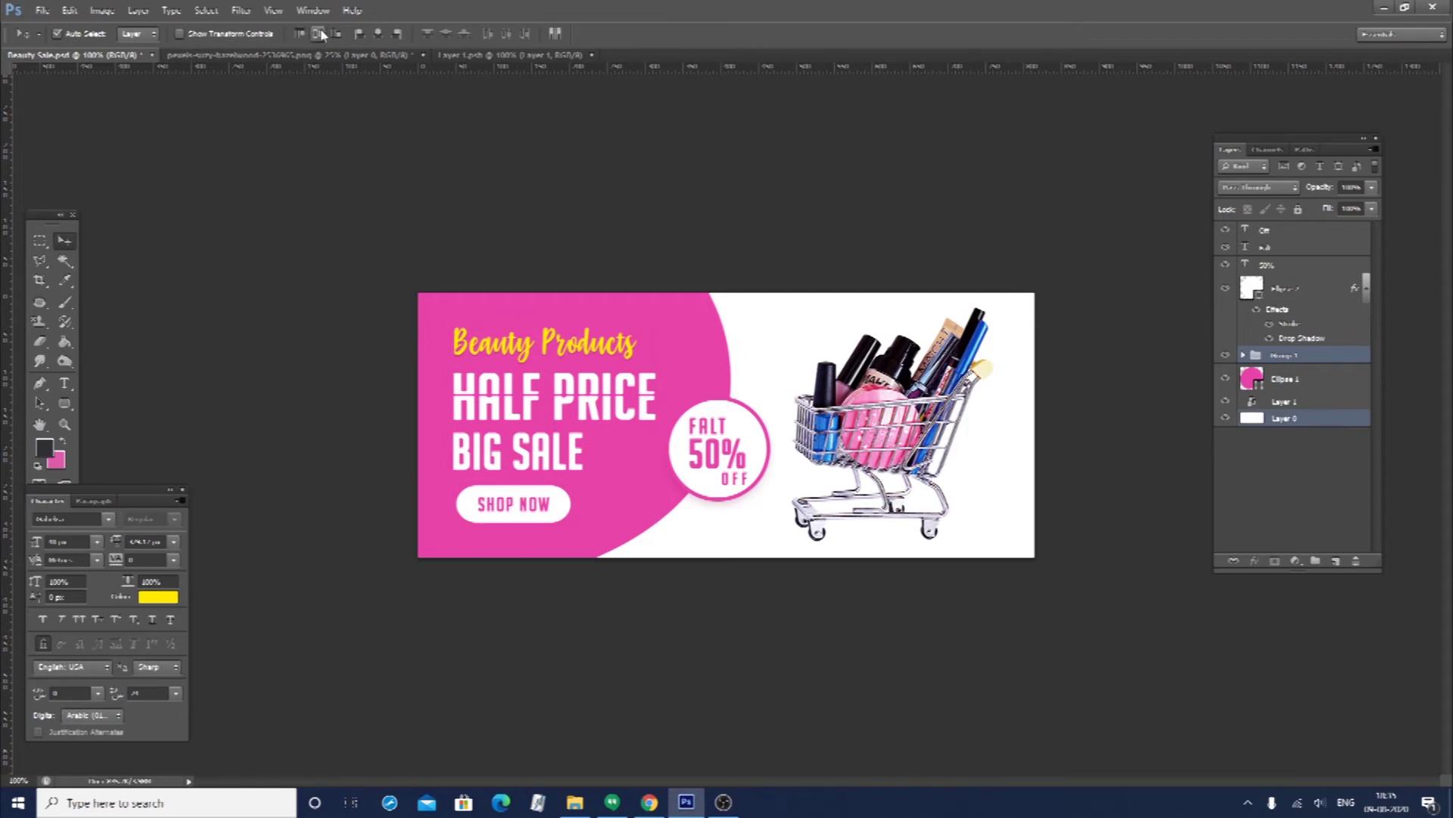
left_click(229, 388)
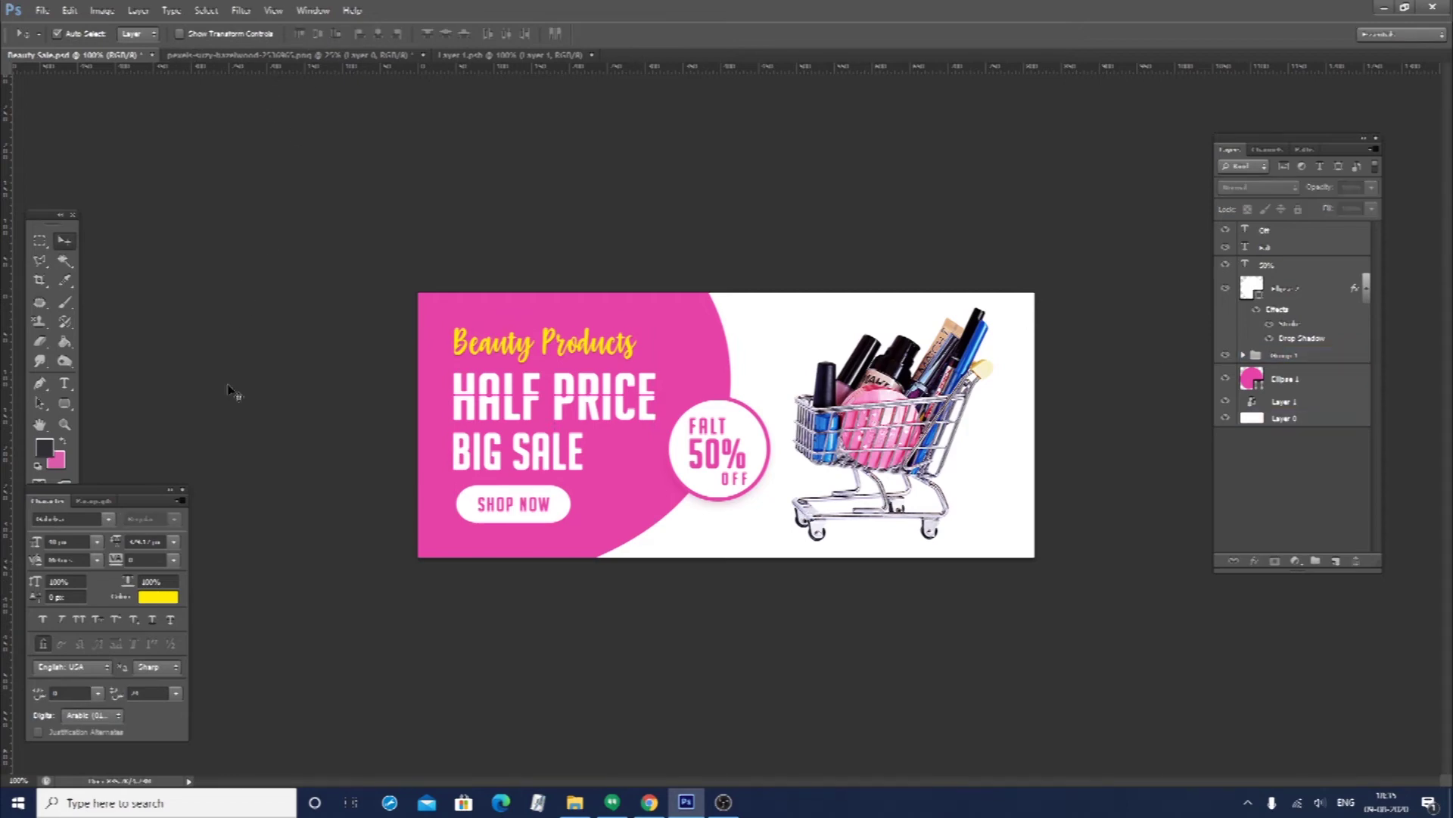
left_click(550, 346)
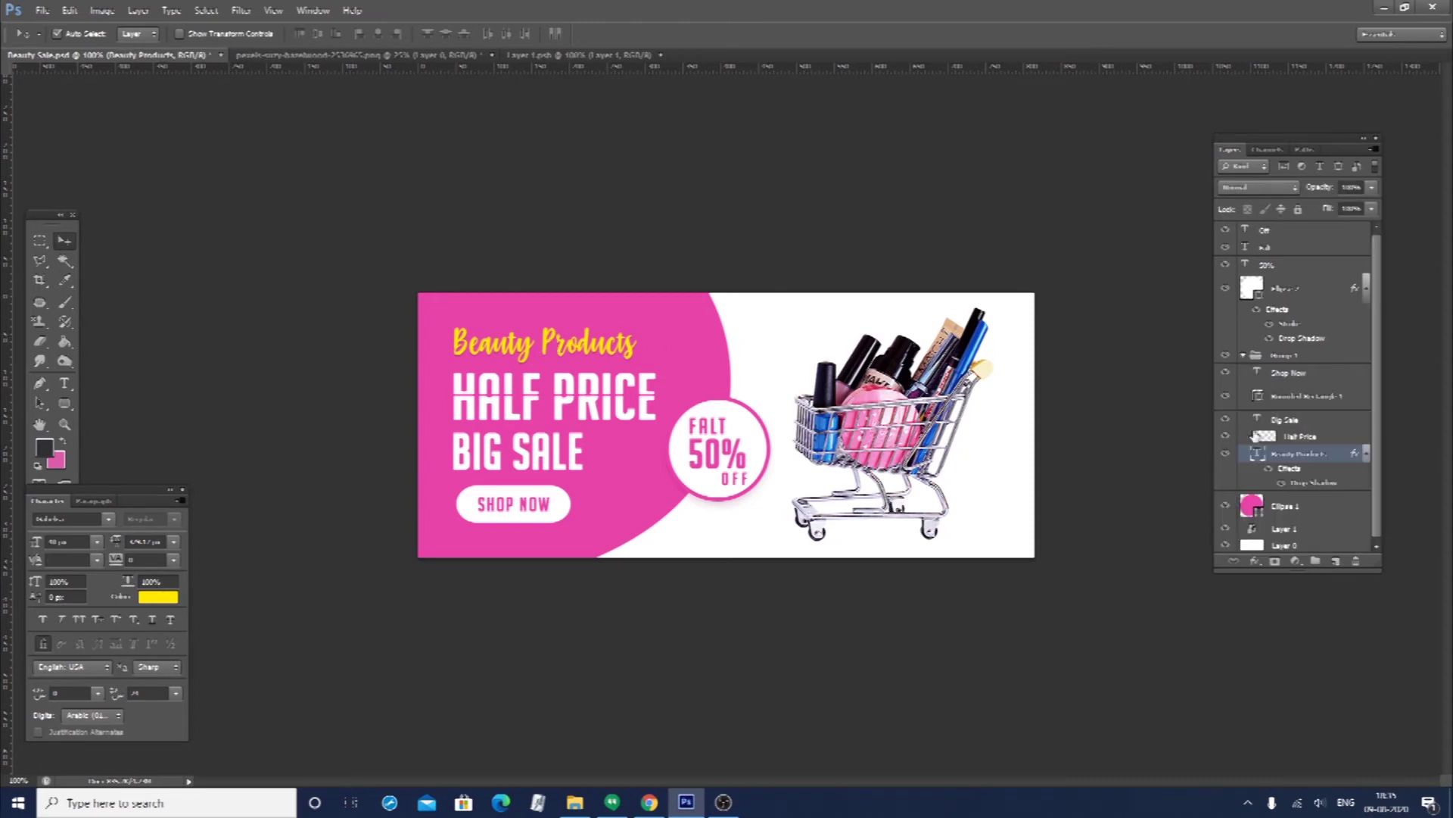
Change the Beauty Products text colour to pink sampled from the banner
double_click(1254, 455)
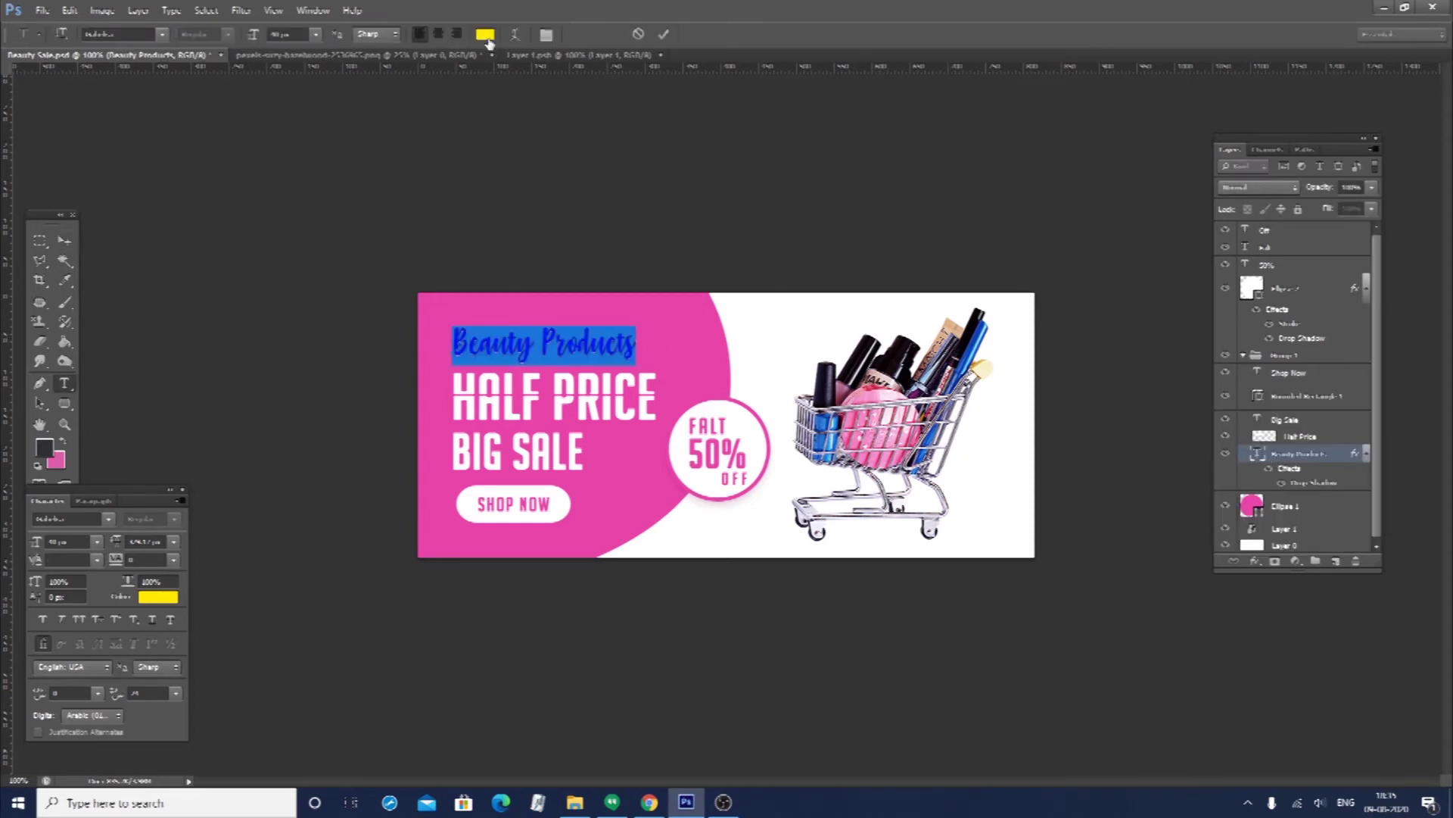
left_click(485, 34)
left_click(652, 323)
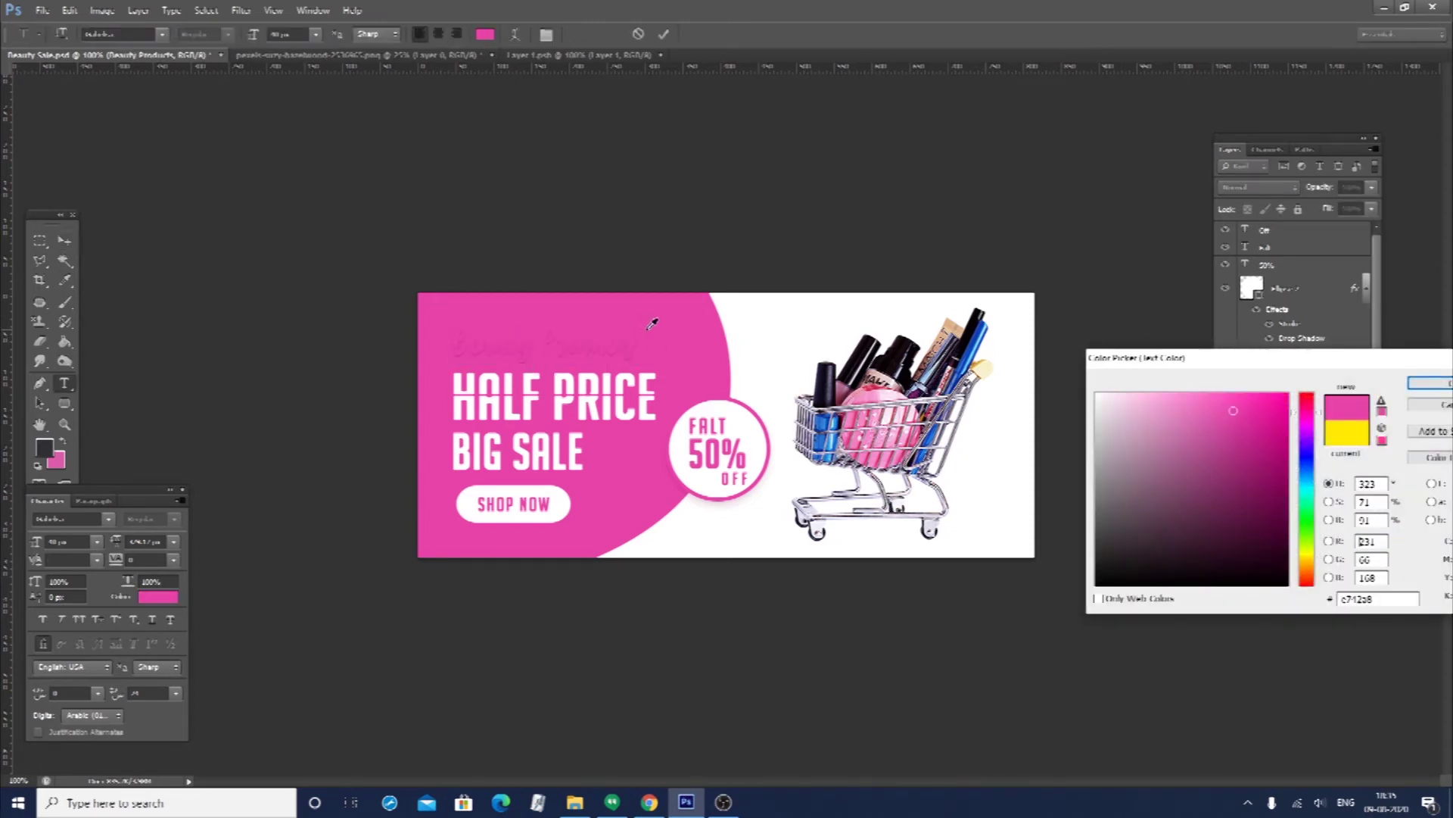
key("Return")
key("ctrl+Return")
key("v")
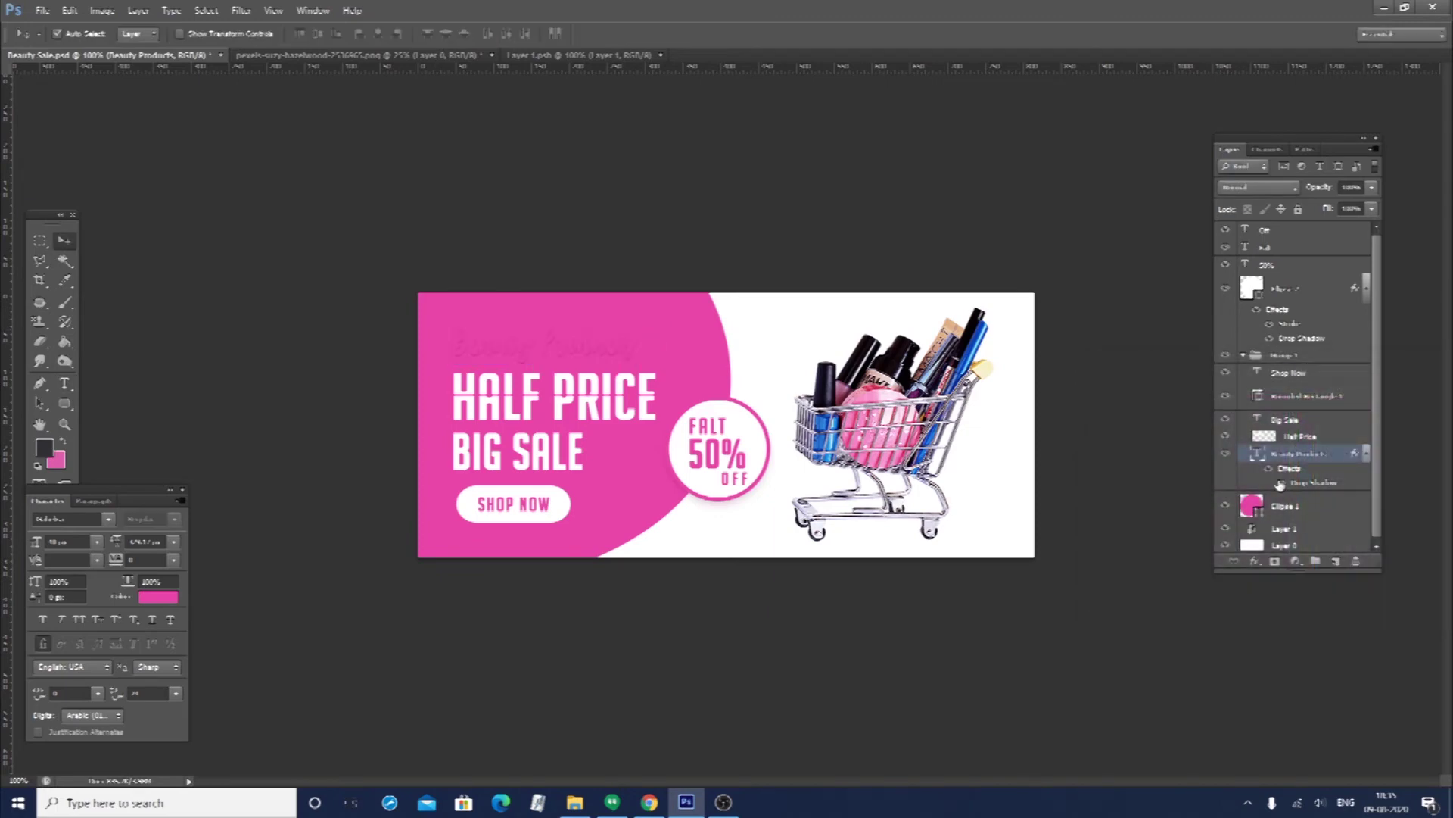
Add a 3 px white Stroke layer style to the title
double_click(1332, 465)
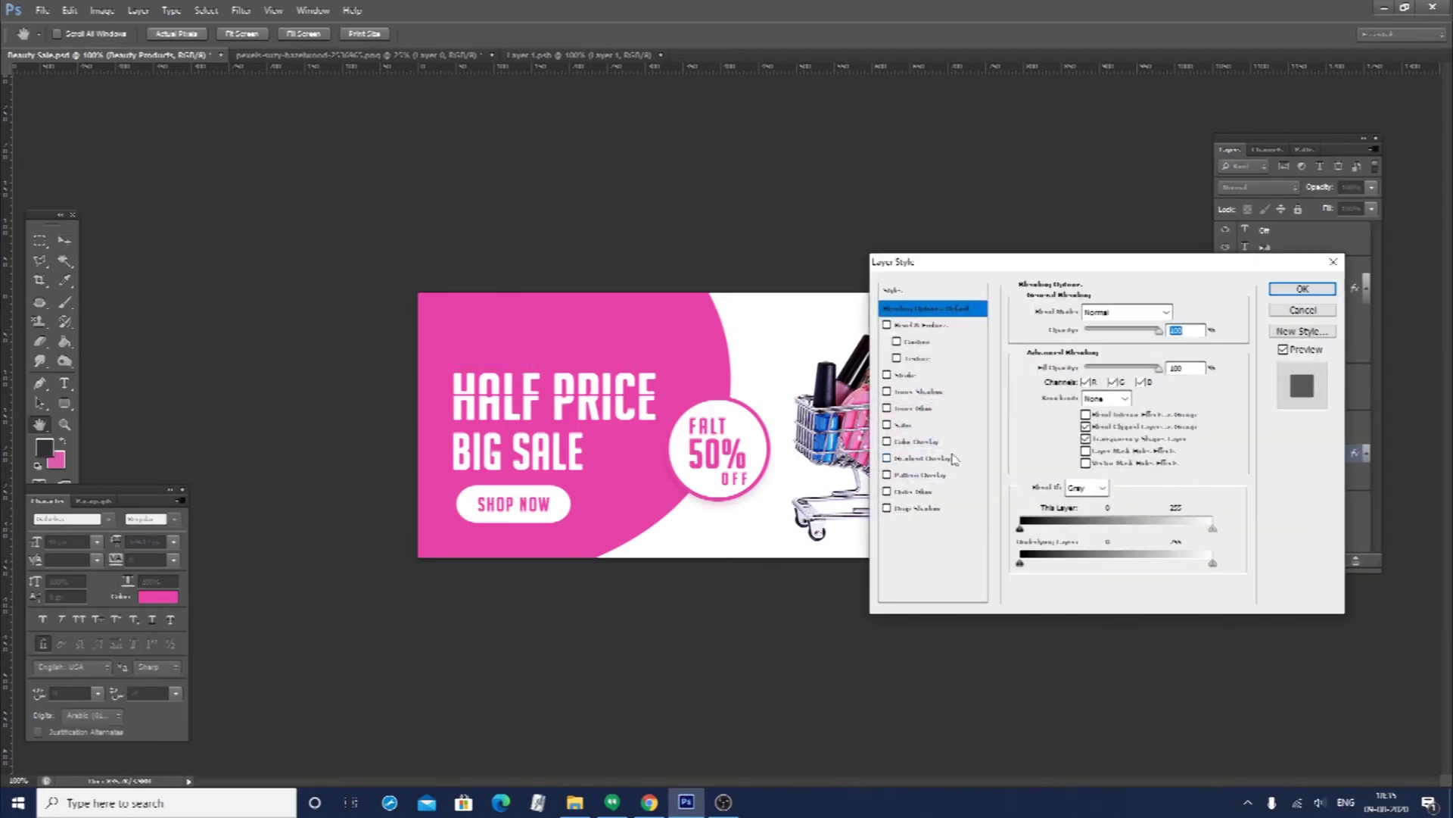
left_click(912, 375)
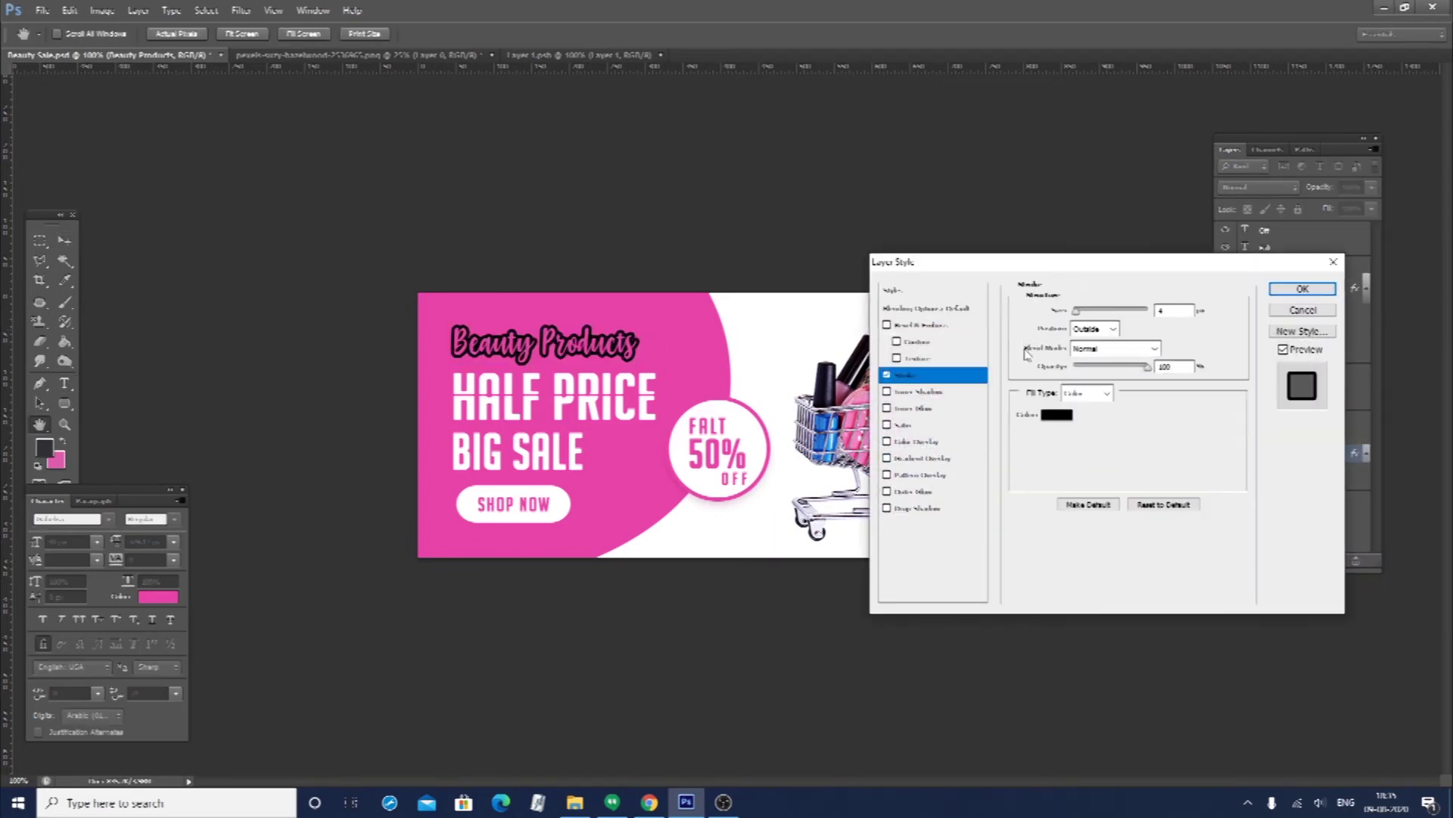
left_click(1057, 414)
left_click(780, 355)
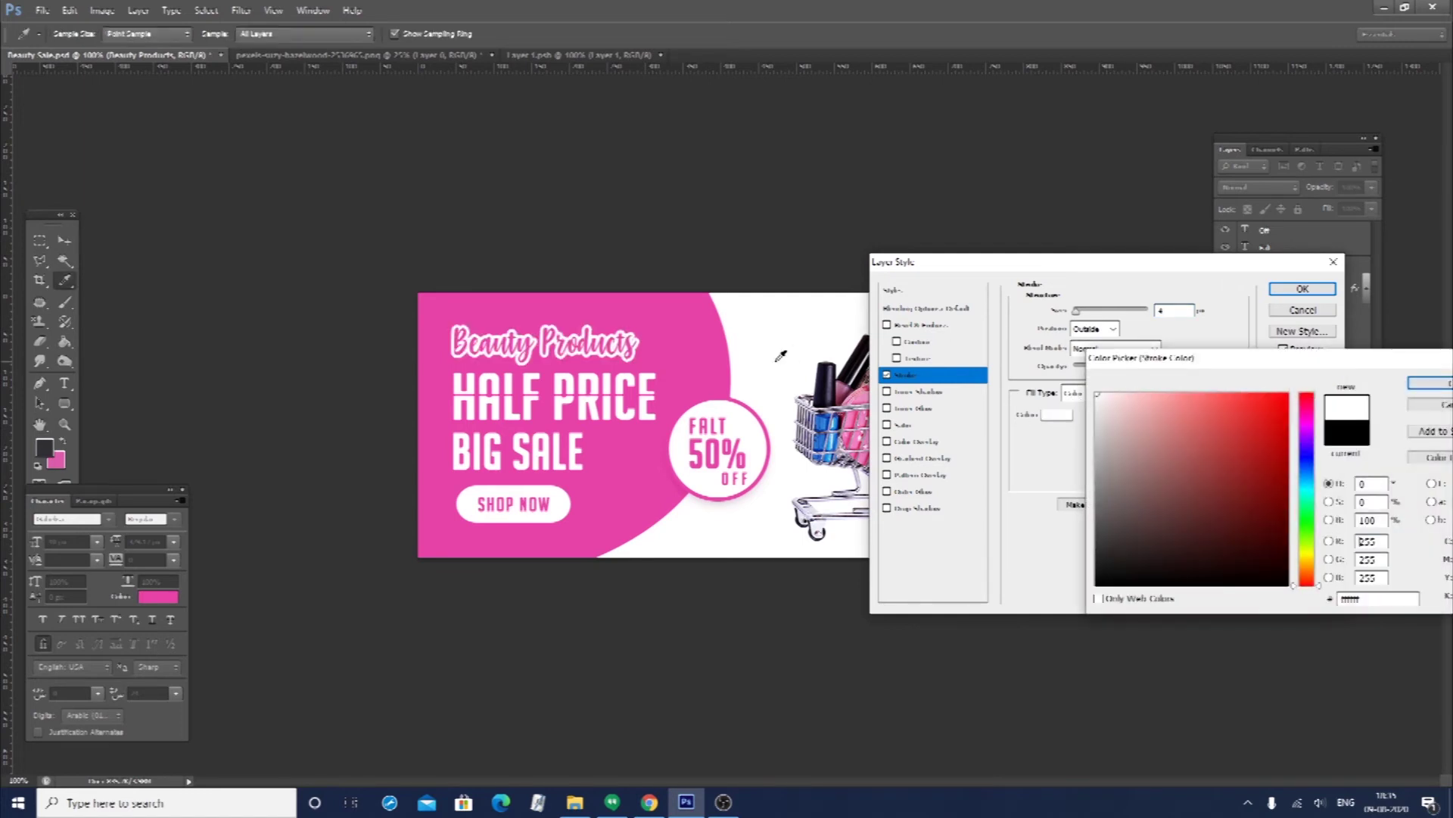
key("Return")
double_click(1158, 310)
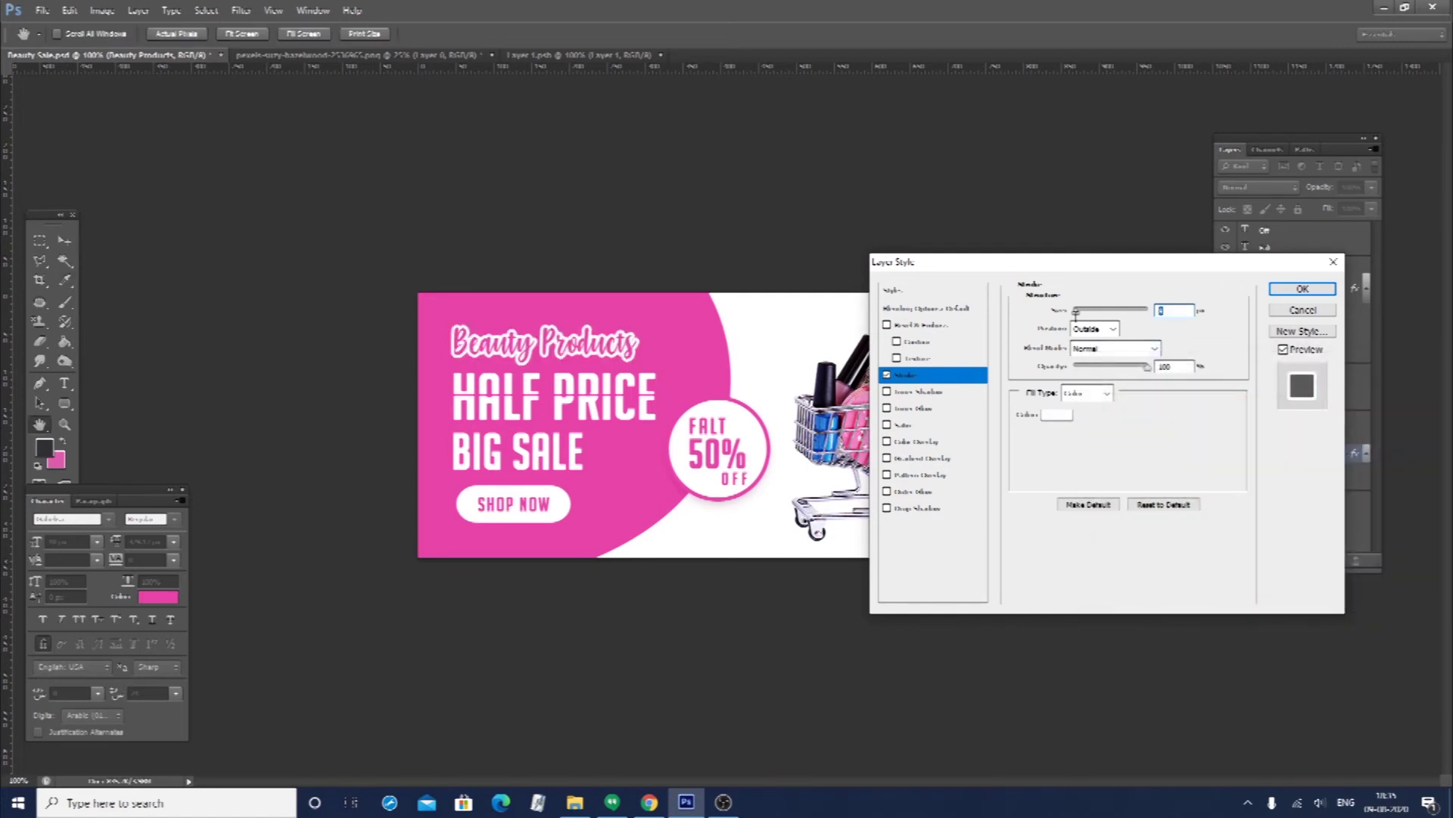
type("33")
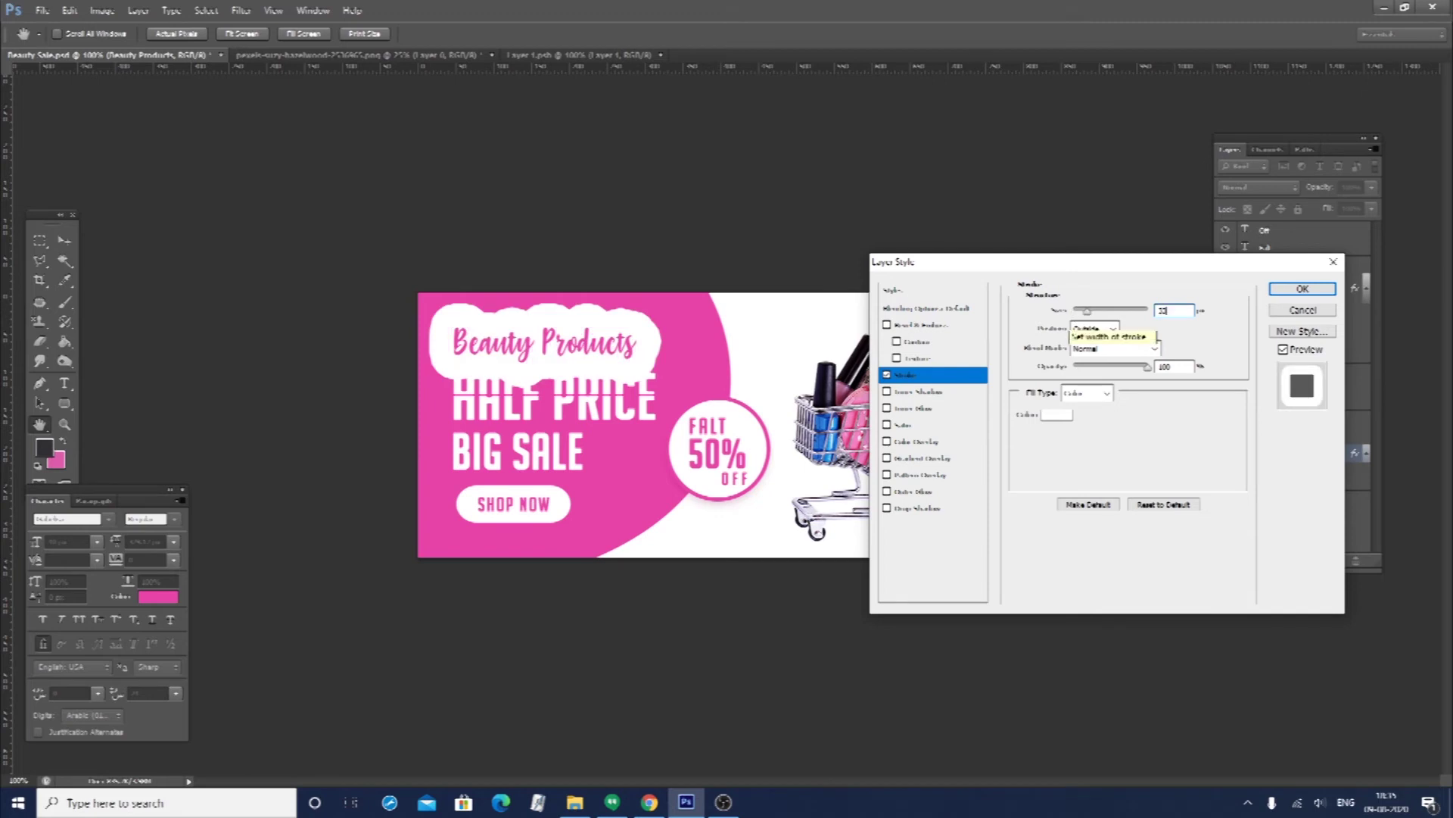
key("BackSpace")
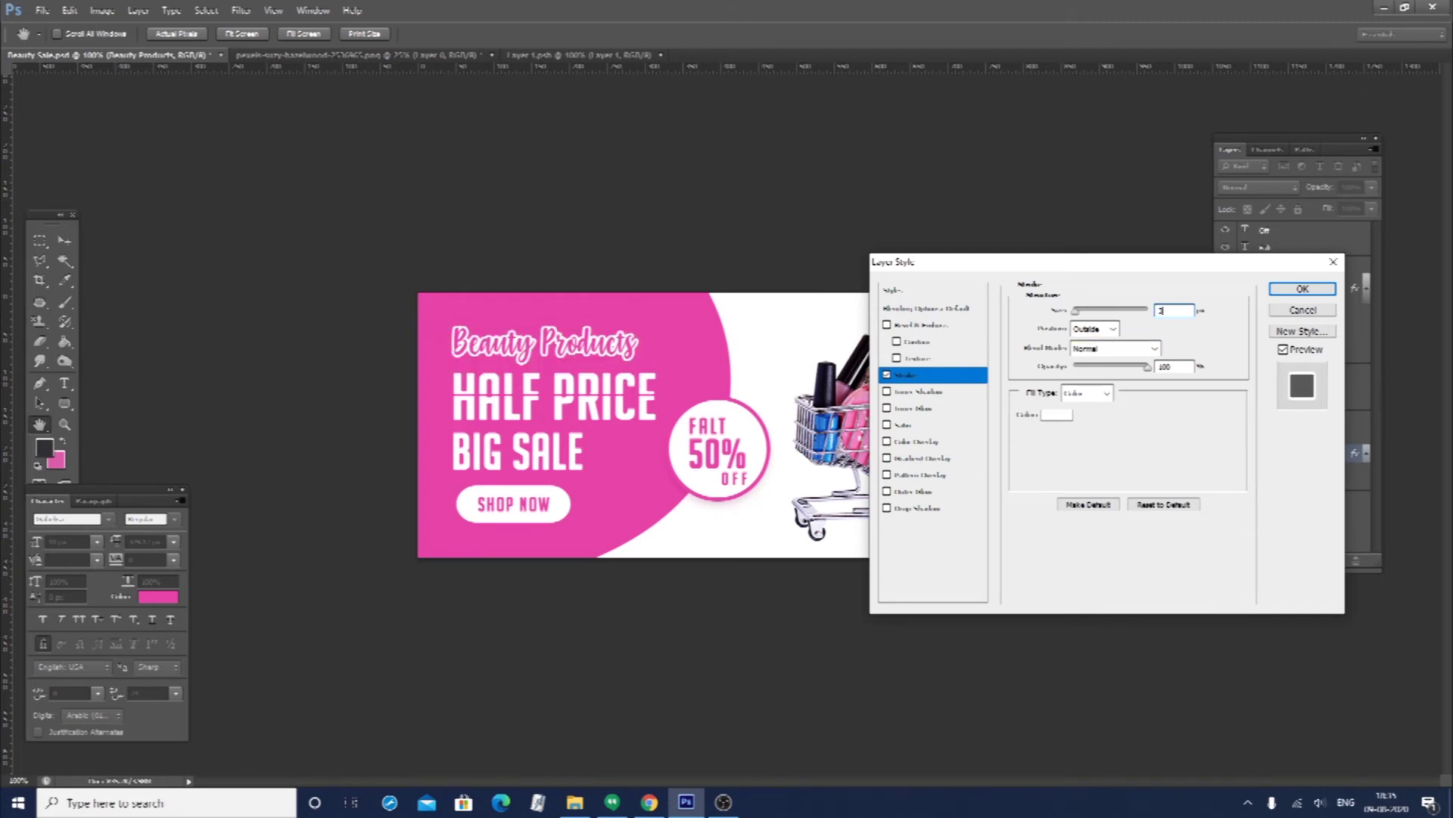
key("Return")
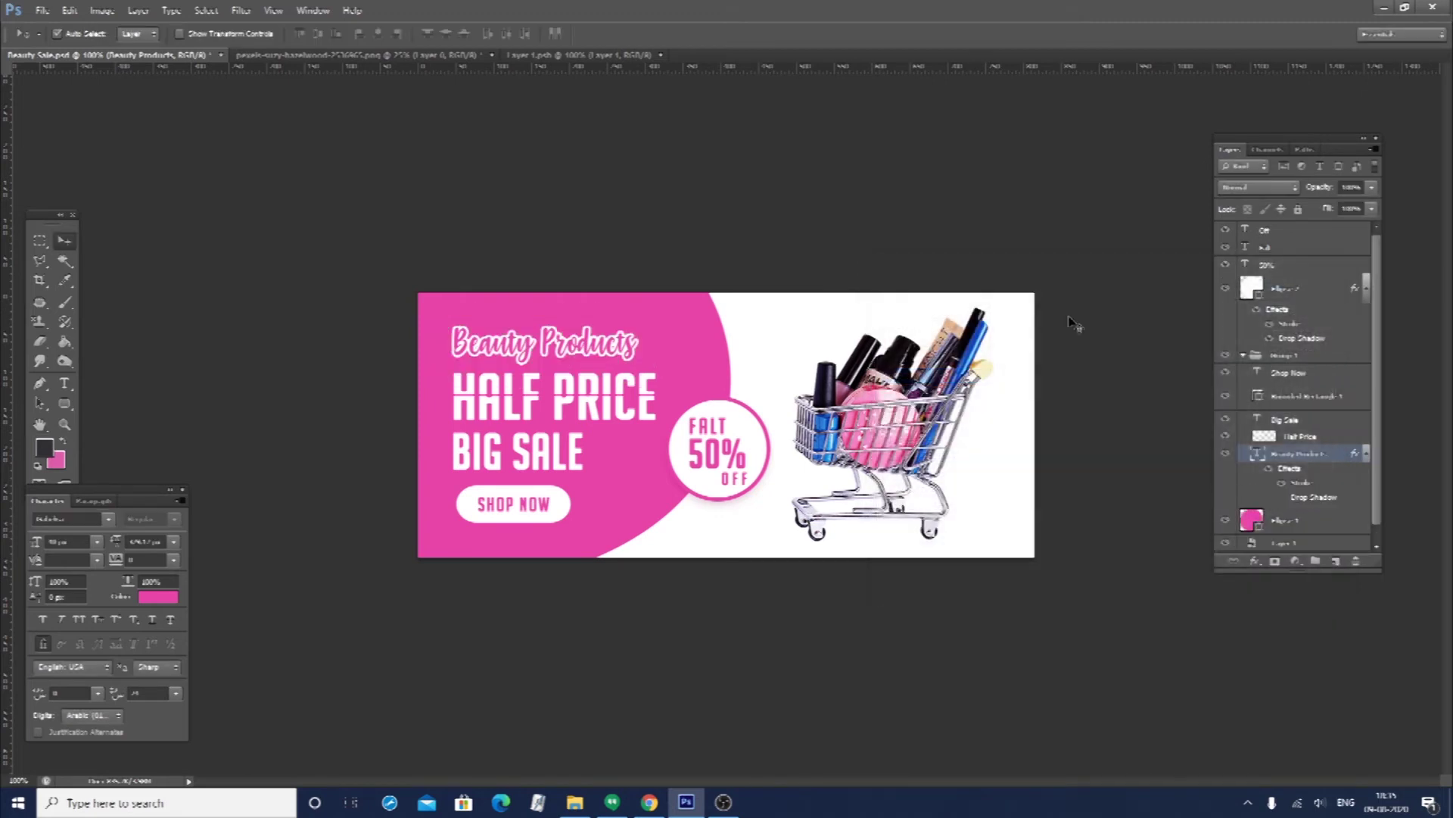
Bring the Beauty Products layer forward in Group 1, keeping the title above HALF PRICE
key("ctrl+z")
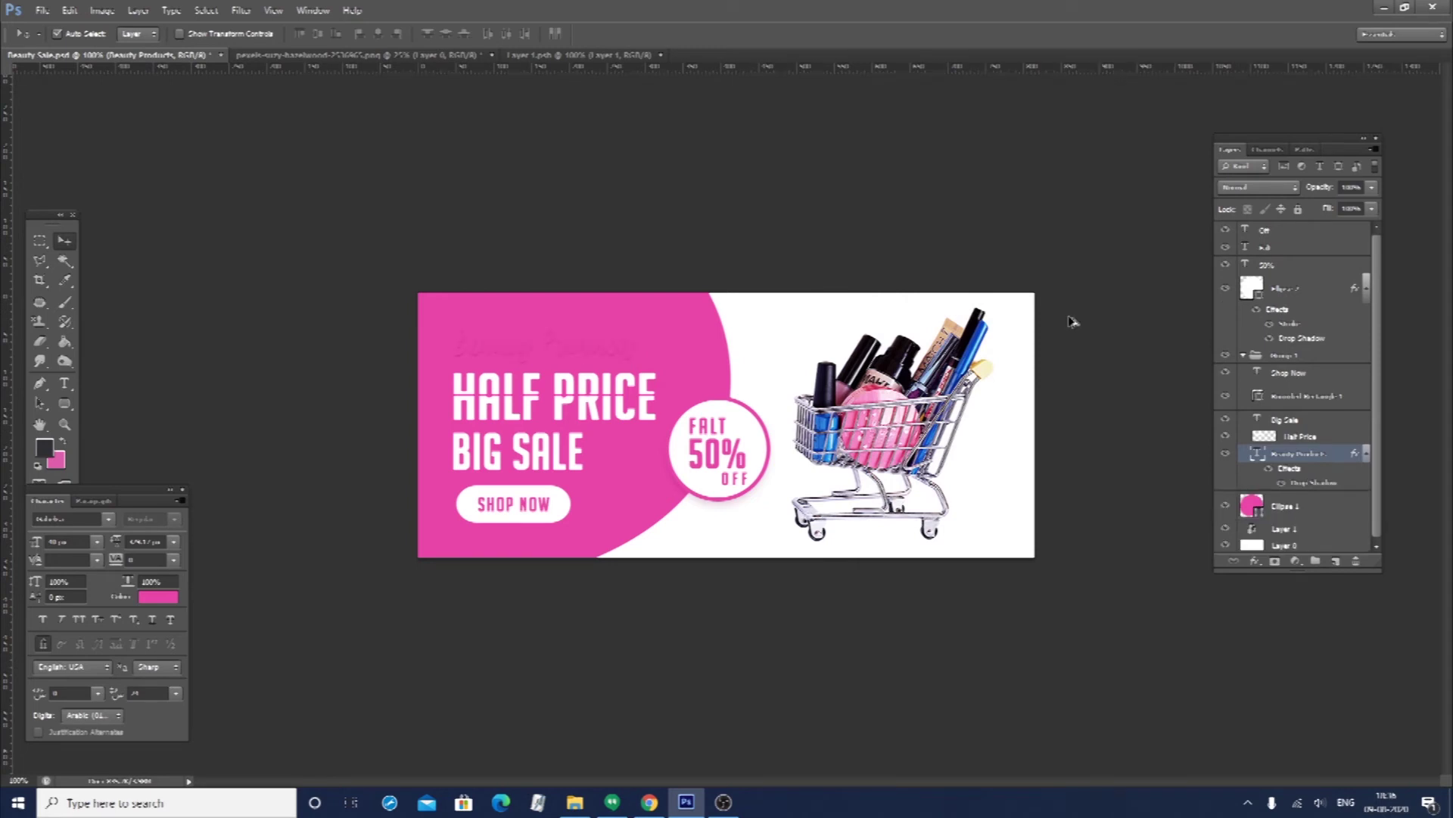
key("ctrl+alt+z")
key("ctrl+shift+z")
key("ctrl+shift+z")
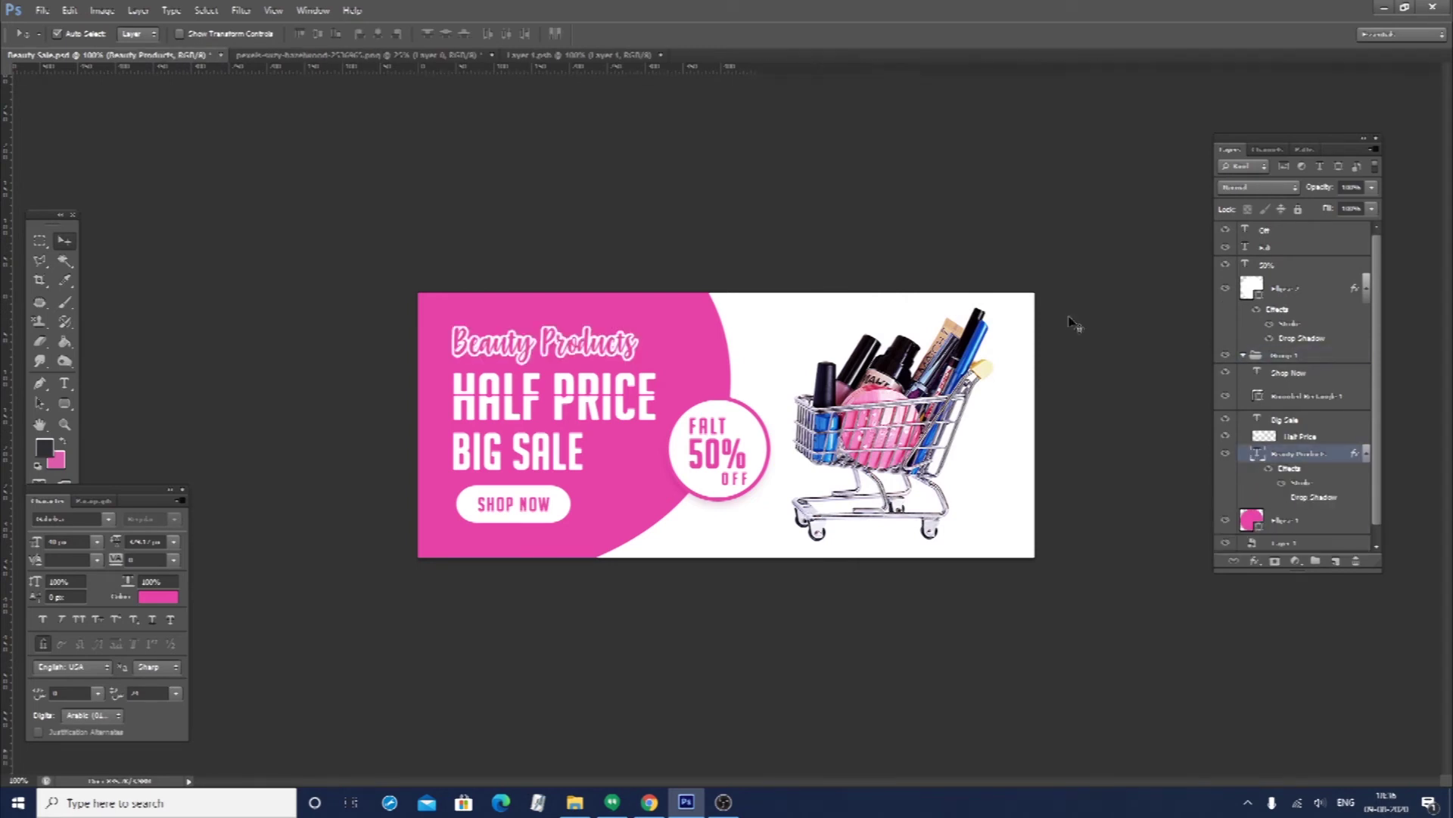
left_click(712, 272)
left_click_drag(579, 347, 580, 374)
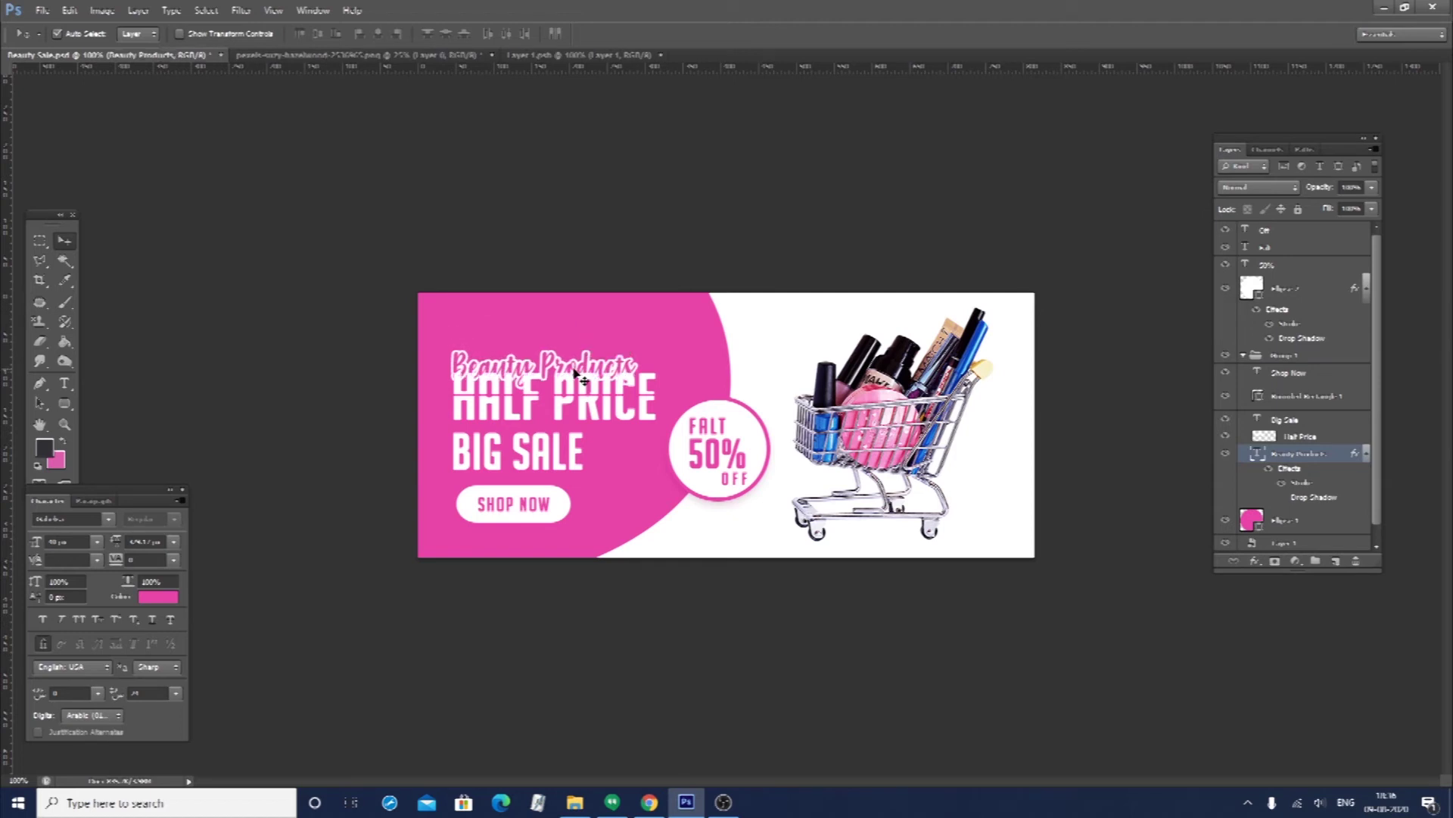
key("ctrl+bracketright")
key("ctrl+bracketright")
key("ctrl+bracketright")
key("ctrl+bracketright")
key("Up")
key("Up")
key("Up")
key("Up")
key("Up")
key("Up")
key("Up")
key("Up")
key("Up")
key("Up")
key("Up")
key("Up")
key("Up")
key("Up")
key("Up")
key("Up")
key("Up")
key("Up")
key("Up")
key("Up")
key("Up")
key("Up")
key("Up")
key("Up")
key("Up")
key("Up")
key("Up")
key("Up")
key("Up")
key("Up")
key("Up")
key("Up")
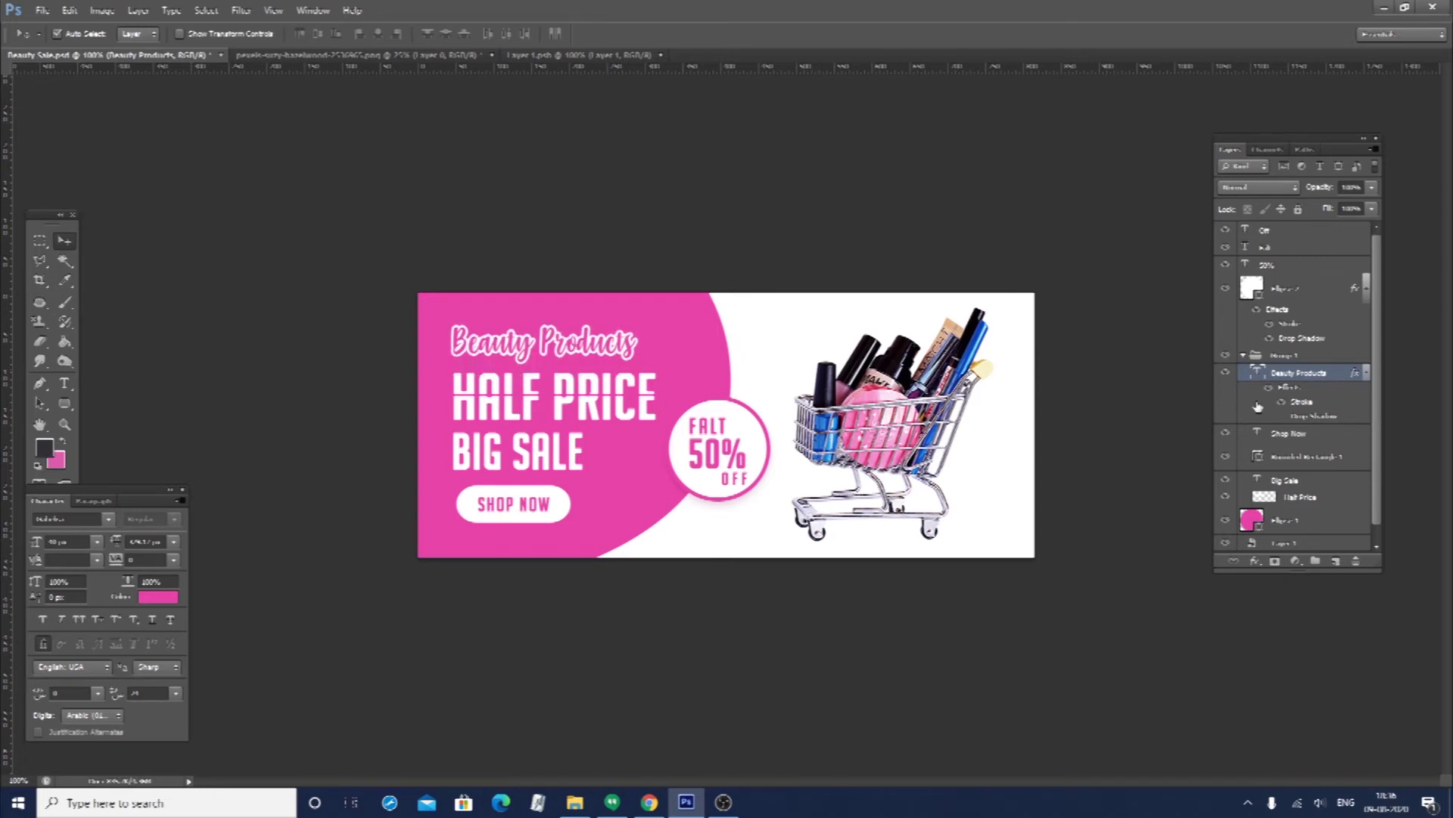
Set the title's Drop Shadow colour to a dark magenta
double_click(1324, 418)
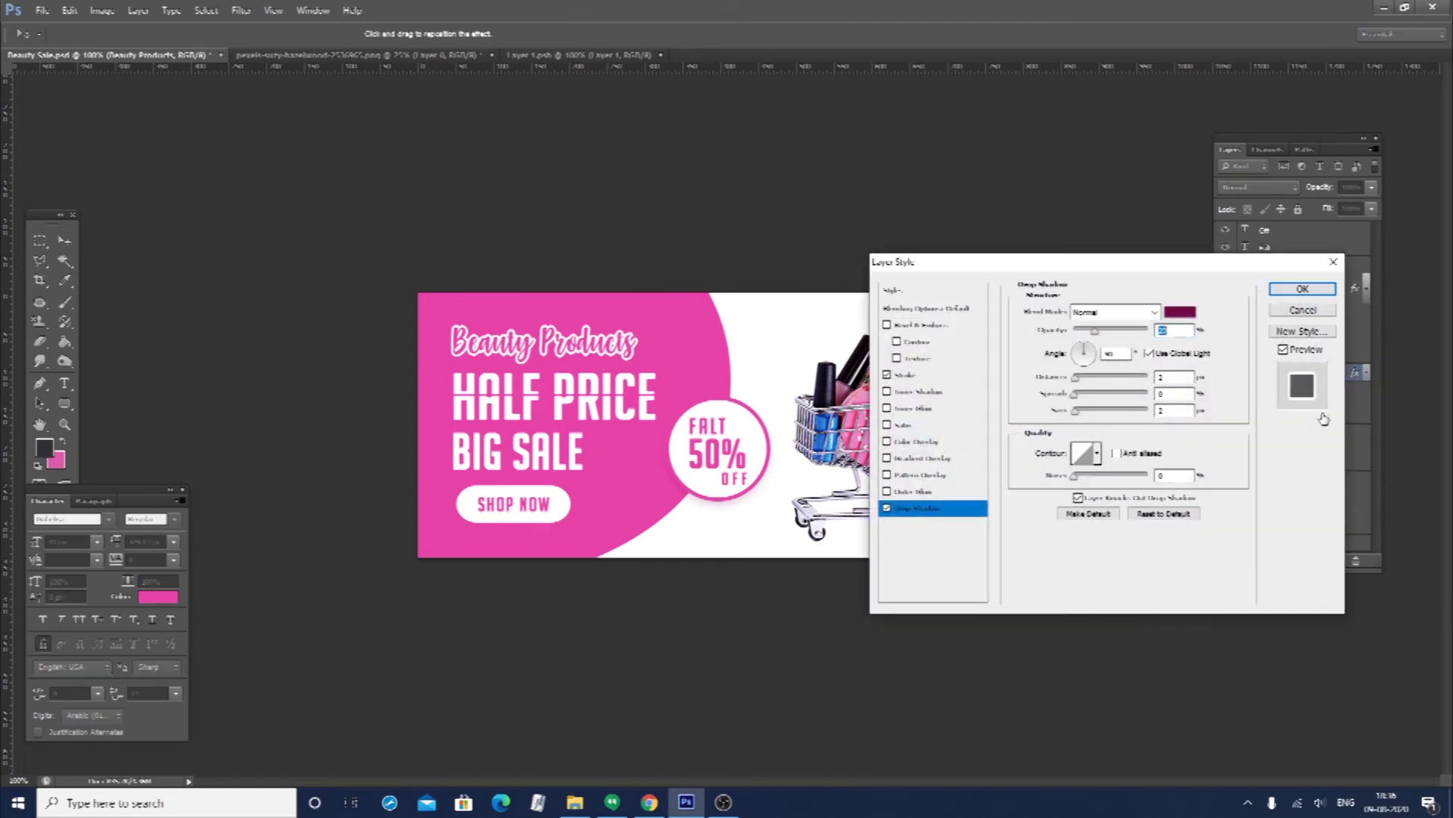
left_click(1180, 311)
left_click(704, 373)
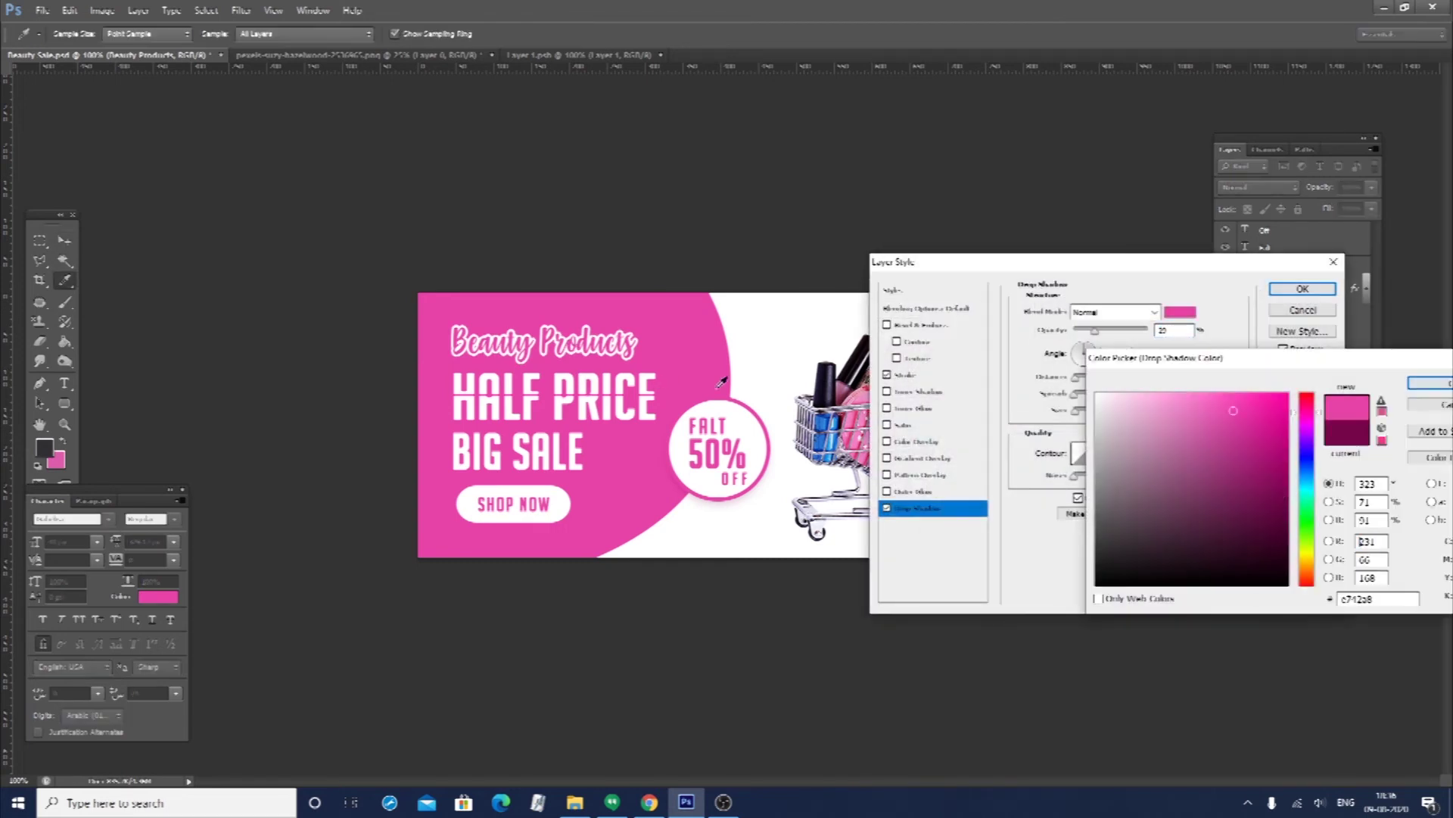
left_click(1262, 513)
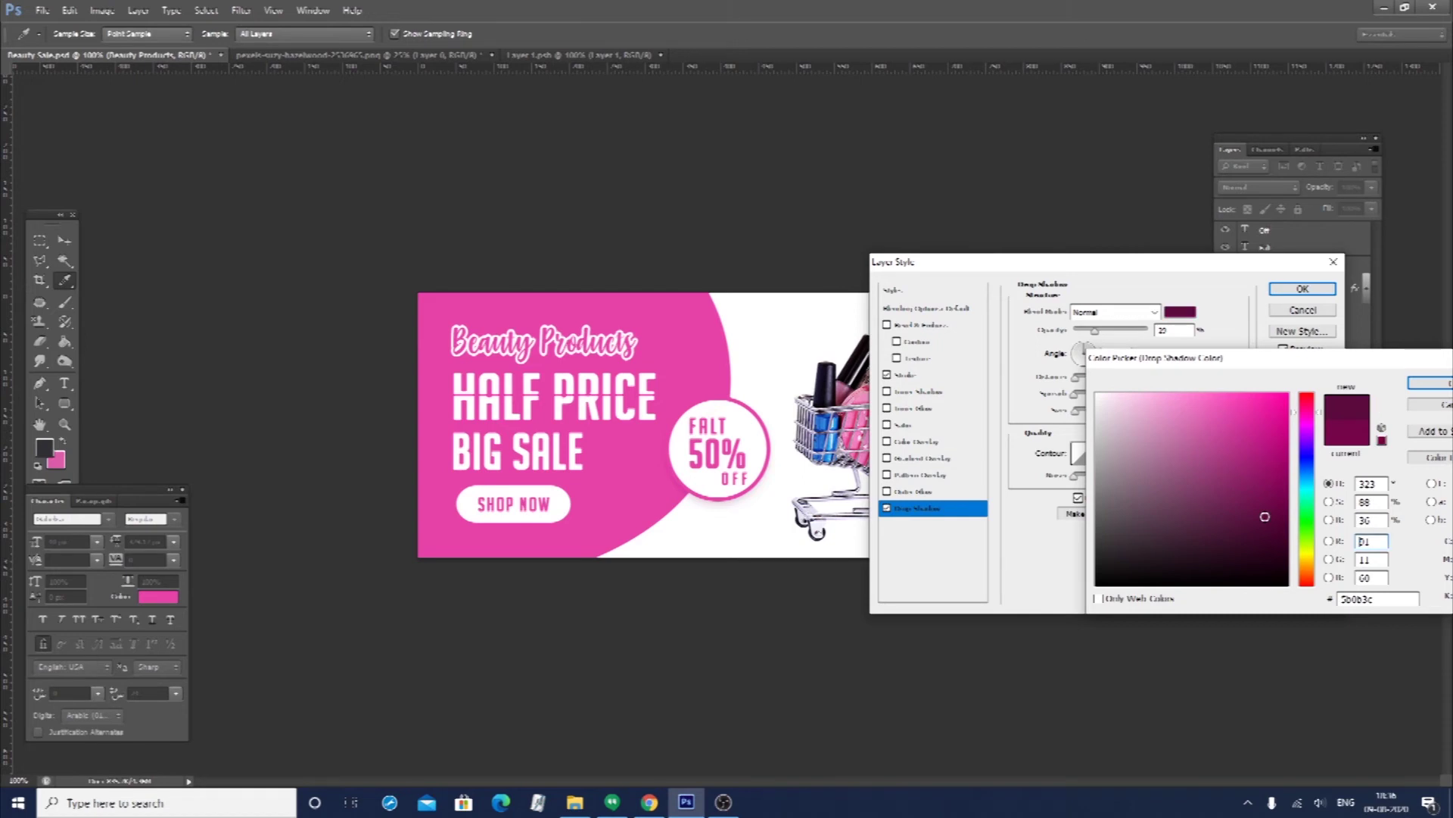
key("Return")
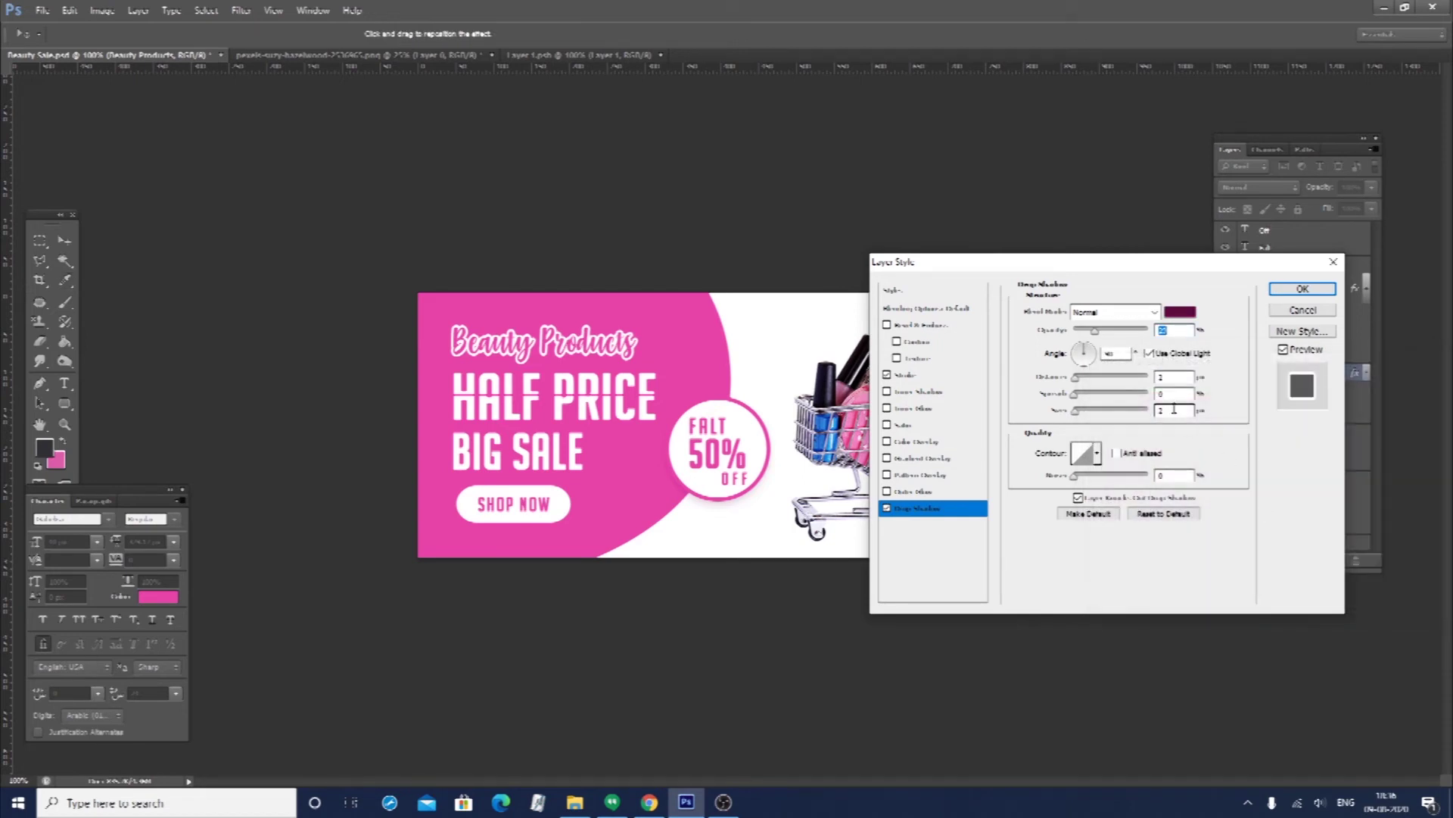
Set the drop shadow Size to 0 and its Distance to 100
left_click_drag(1174, 408, 1125, 420)
left_click_drag(1173, 377, 1071, 379)
left_click(1163, 410)
left_click_drag(1178, 377, 1075, 382)
left_click(721, 300)
type("0")
left_click(1174, 376)
type("10")
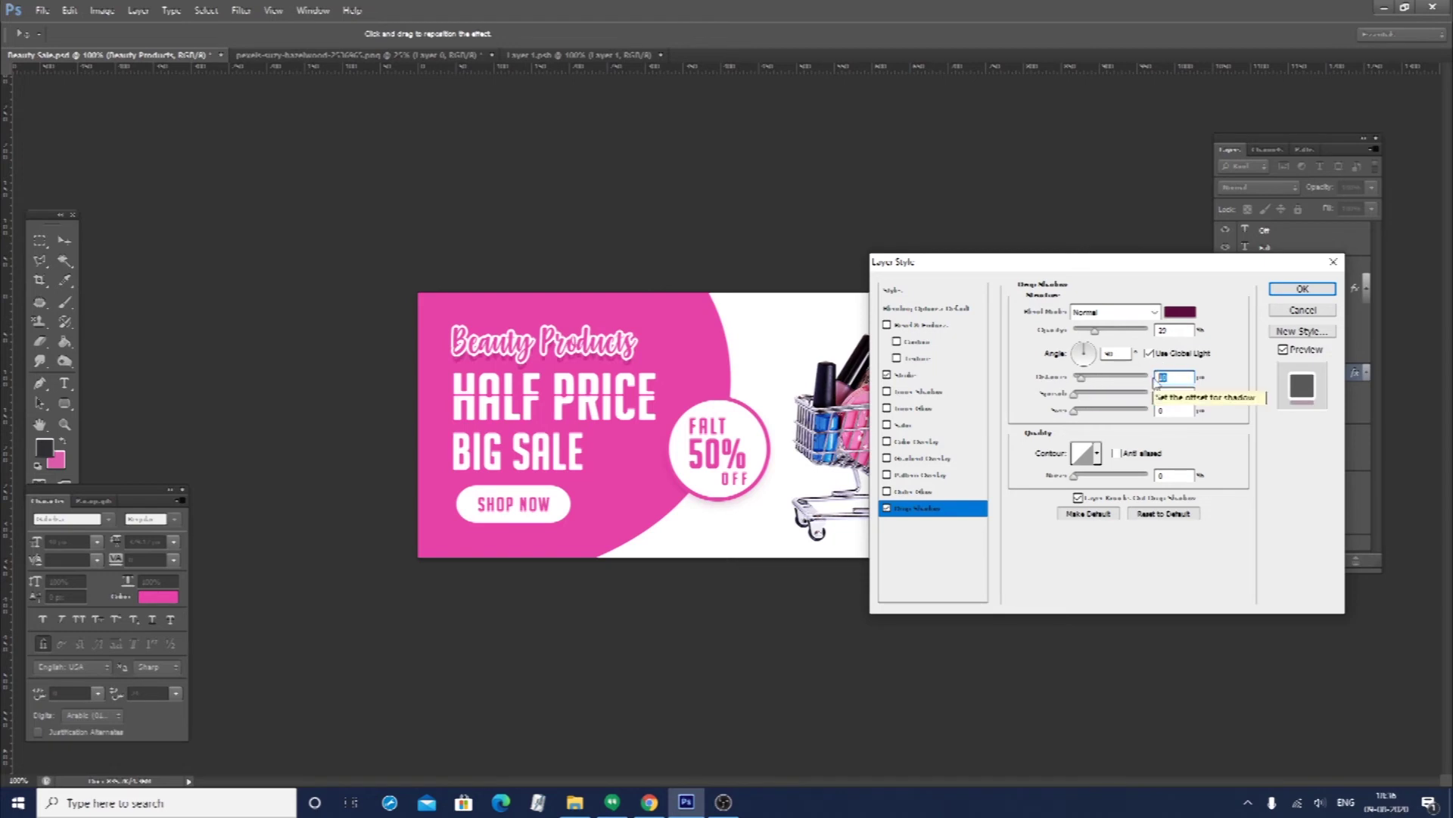
type("0")
double_click(1172, 380)
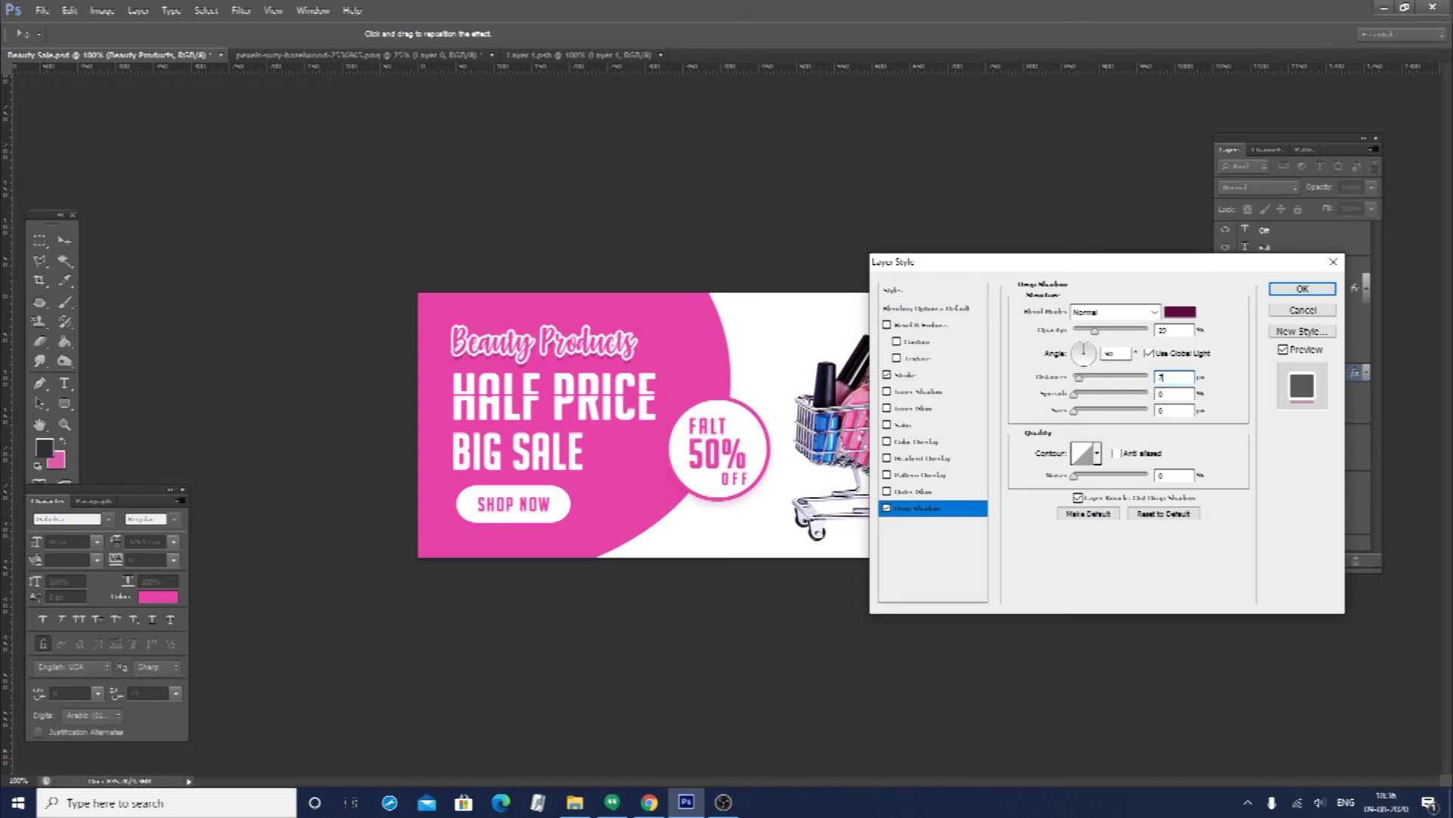
Deepen the shadow to a darker magenta and apply the layer style
left_click(1180, 311)
left_click(707, 367)
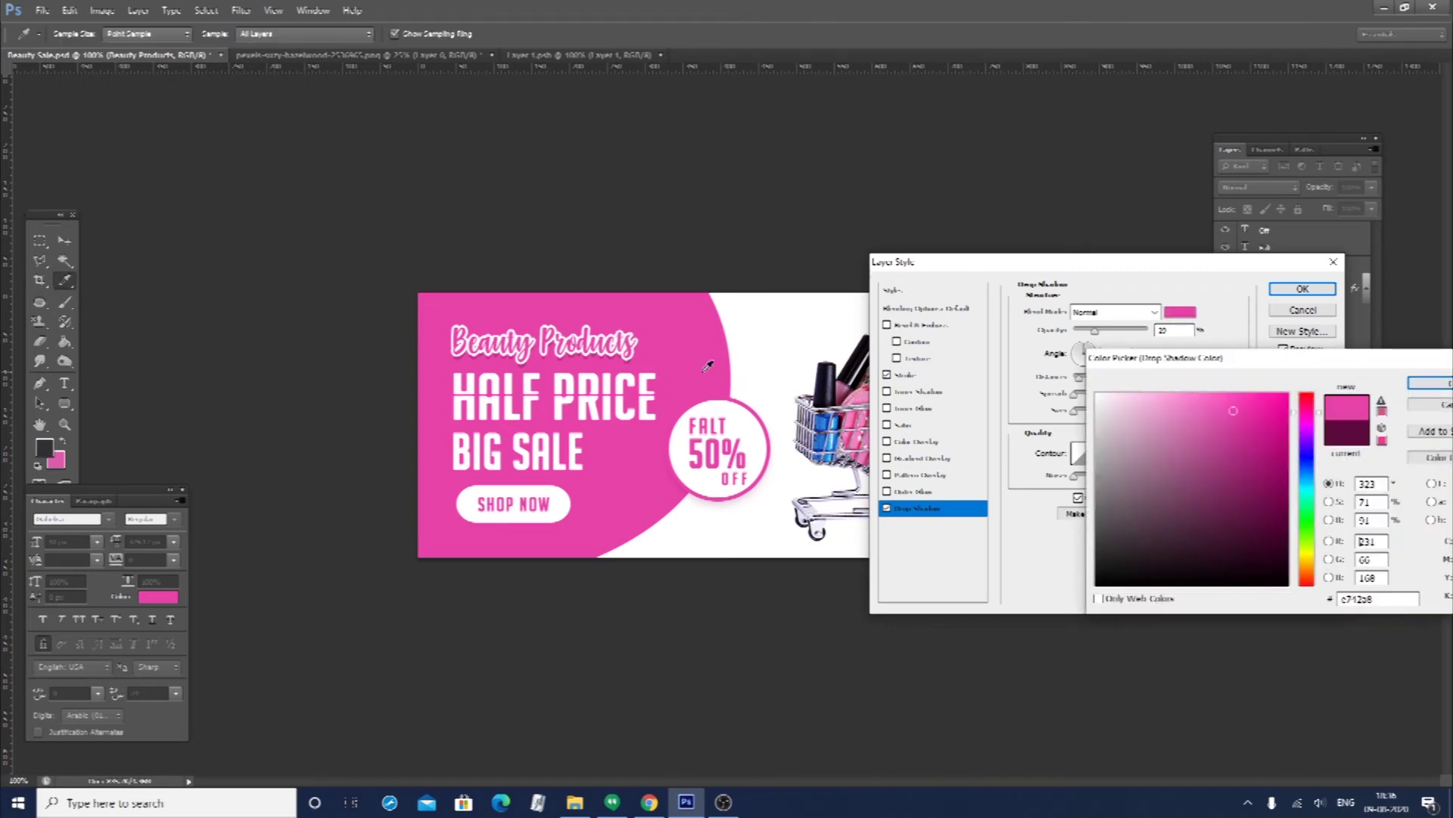
left_click_drag(1234, 410, 1287, 495)
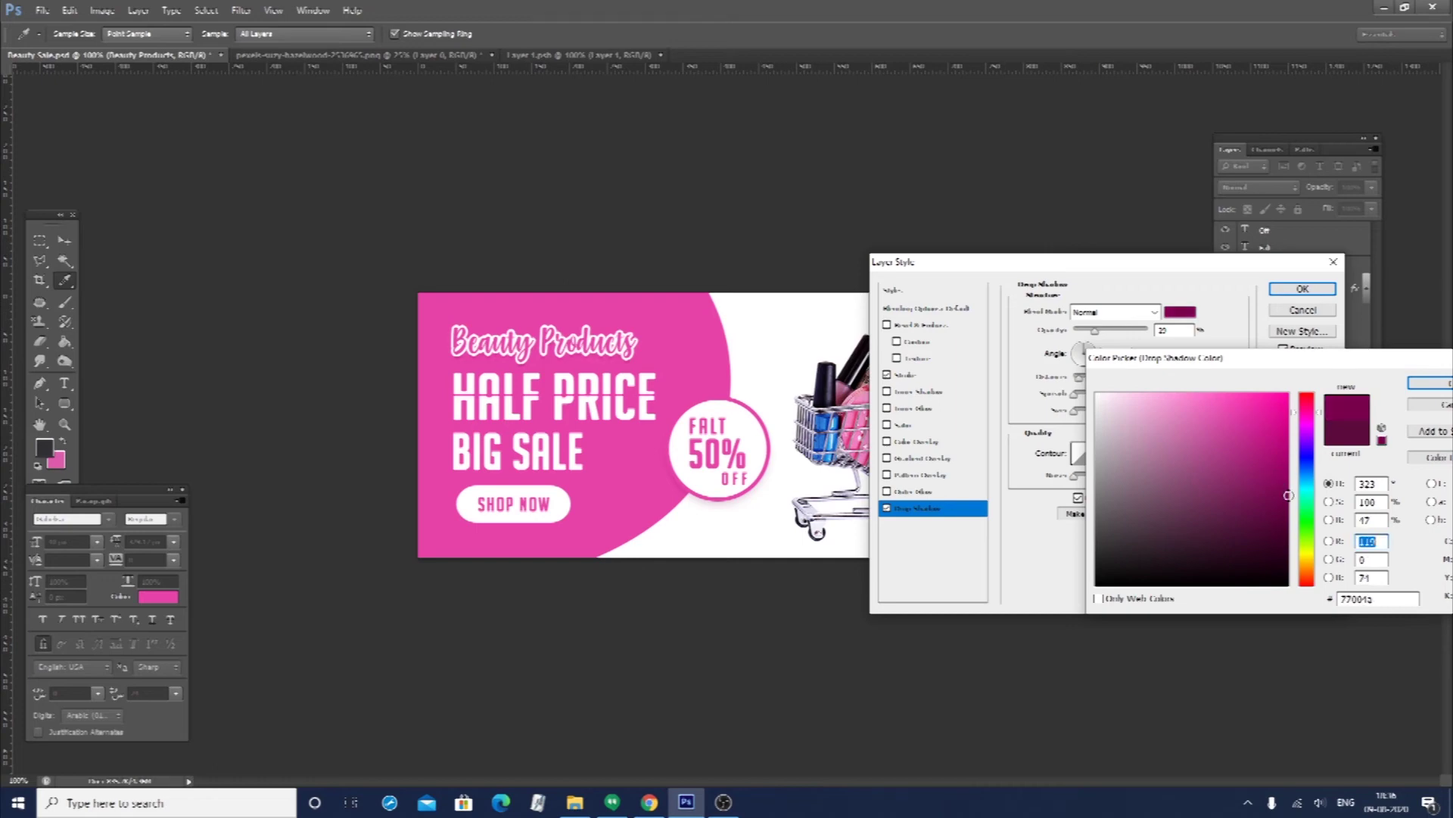
key("Return")
key("Return")
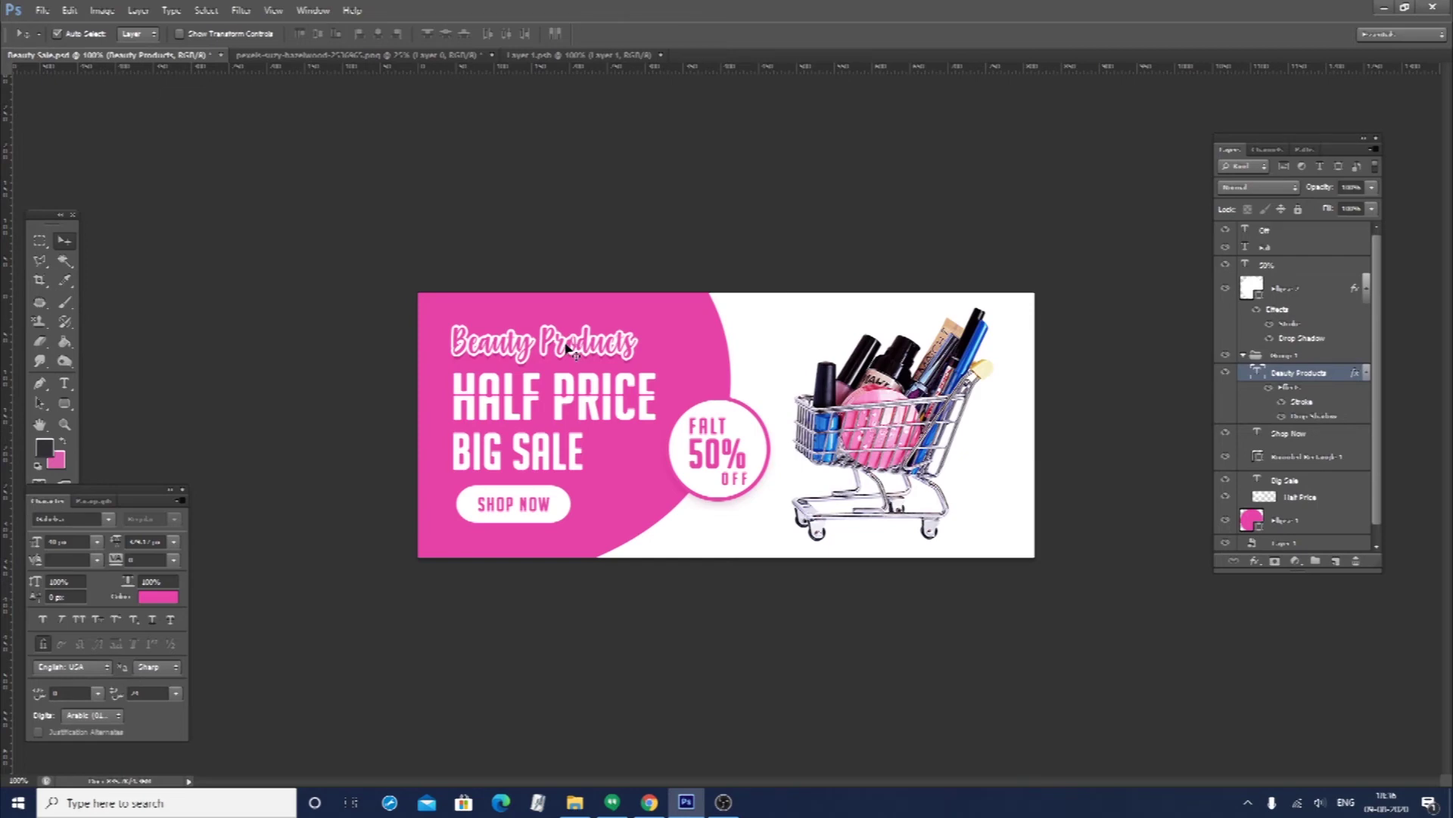
Nudge Beauty Products up three times, then HALF PRICE and BIG SALE up once each
key("Up")
key("Up")
key("Up")
key("Up")
key("Up")
key("Up")
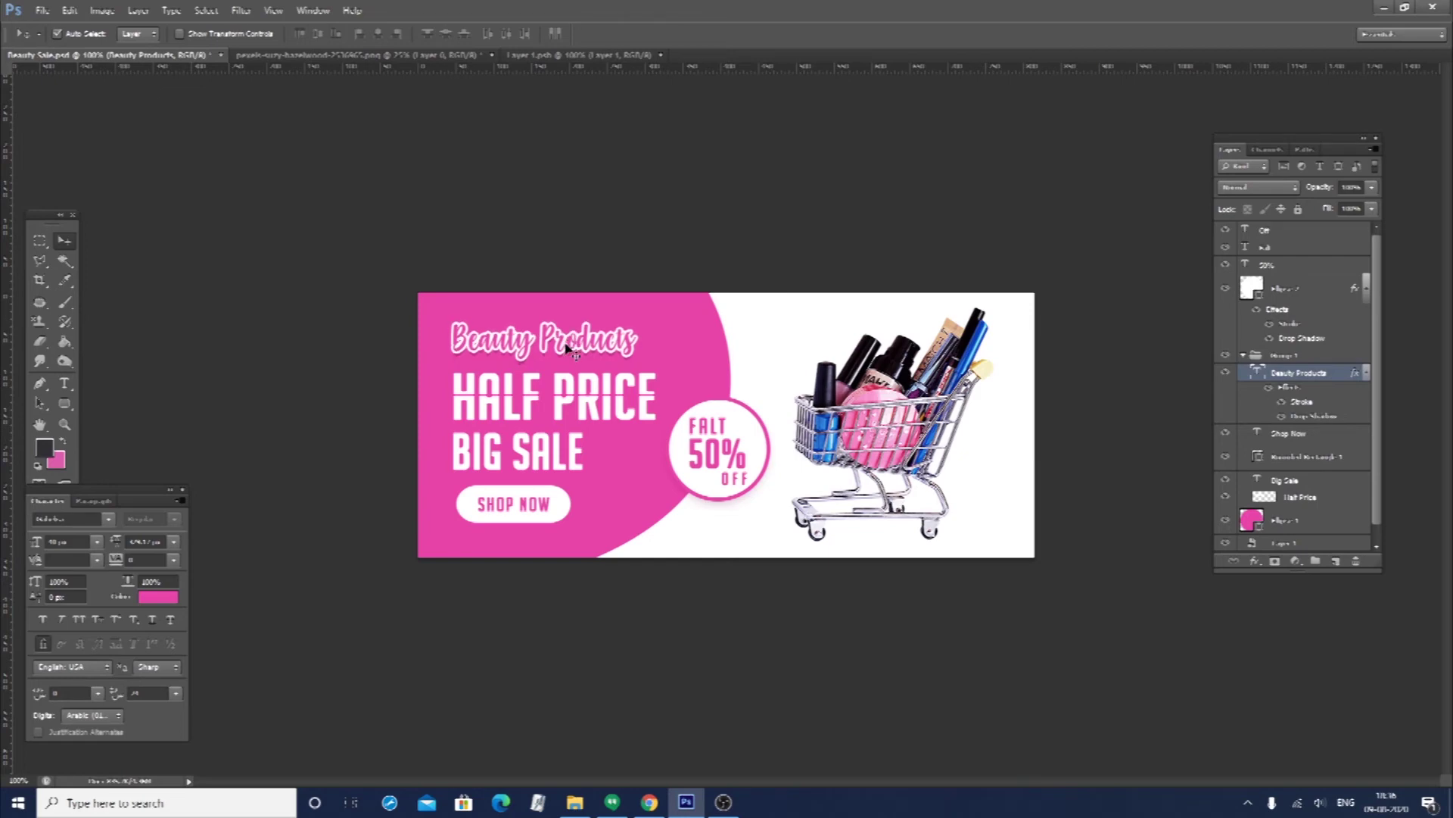
key("Up")
key("Up")
key("Up")
key("Up")
key("Up")
key("Up")
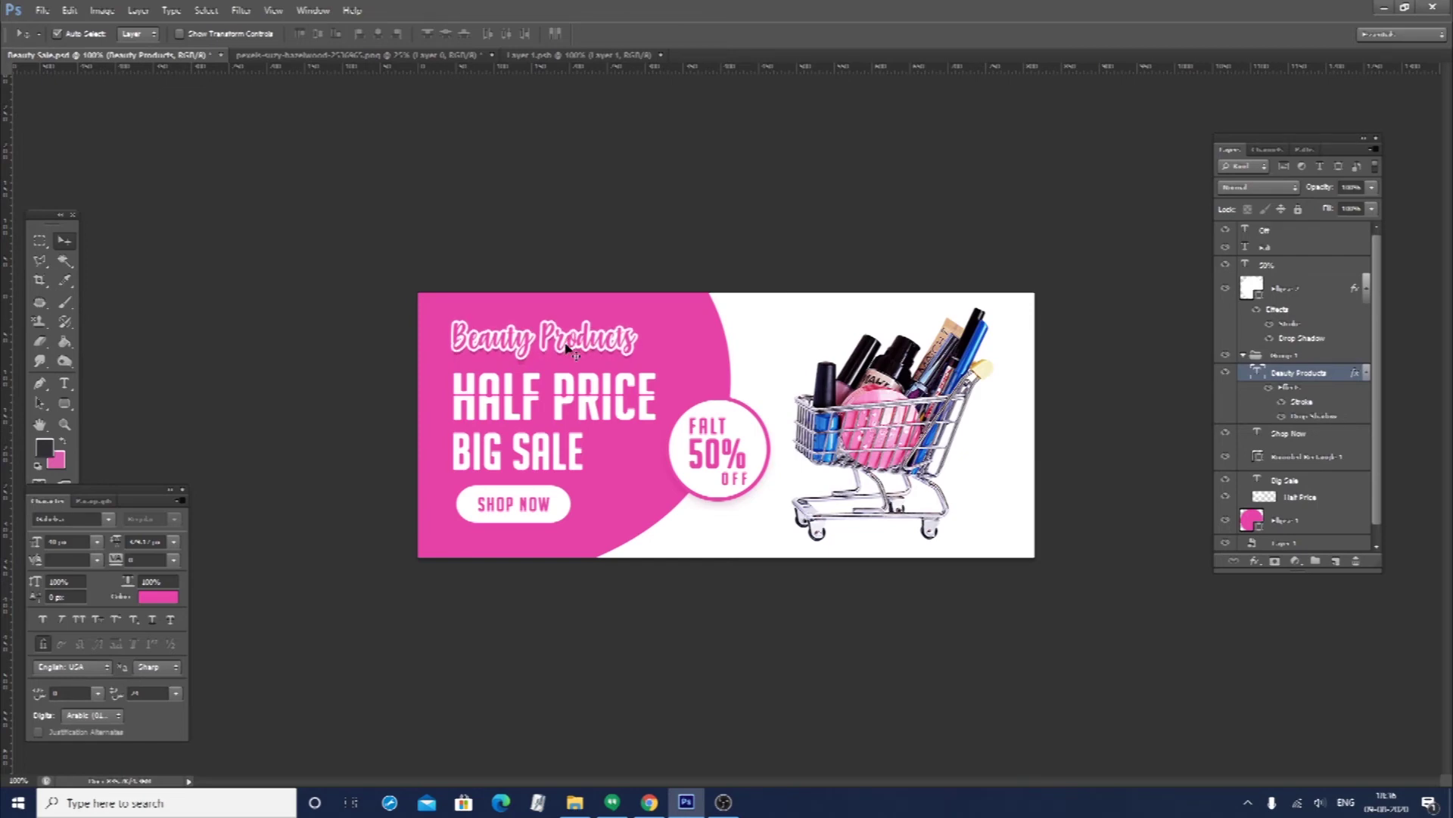
key("Up")
key("Up")
key("Up")
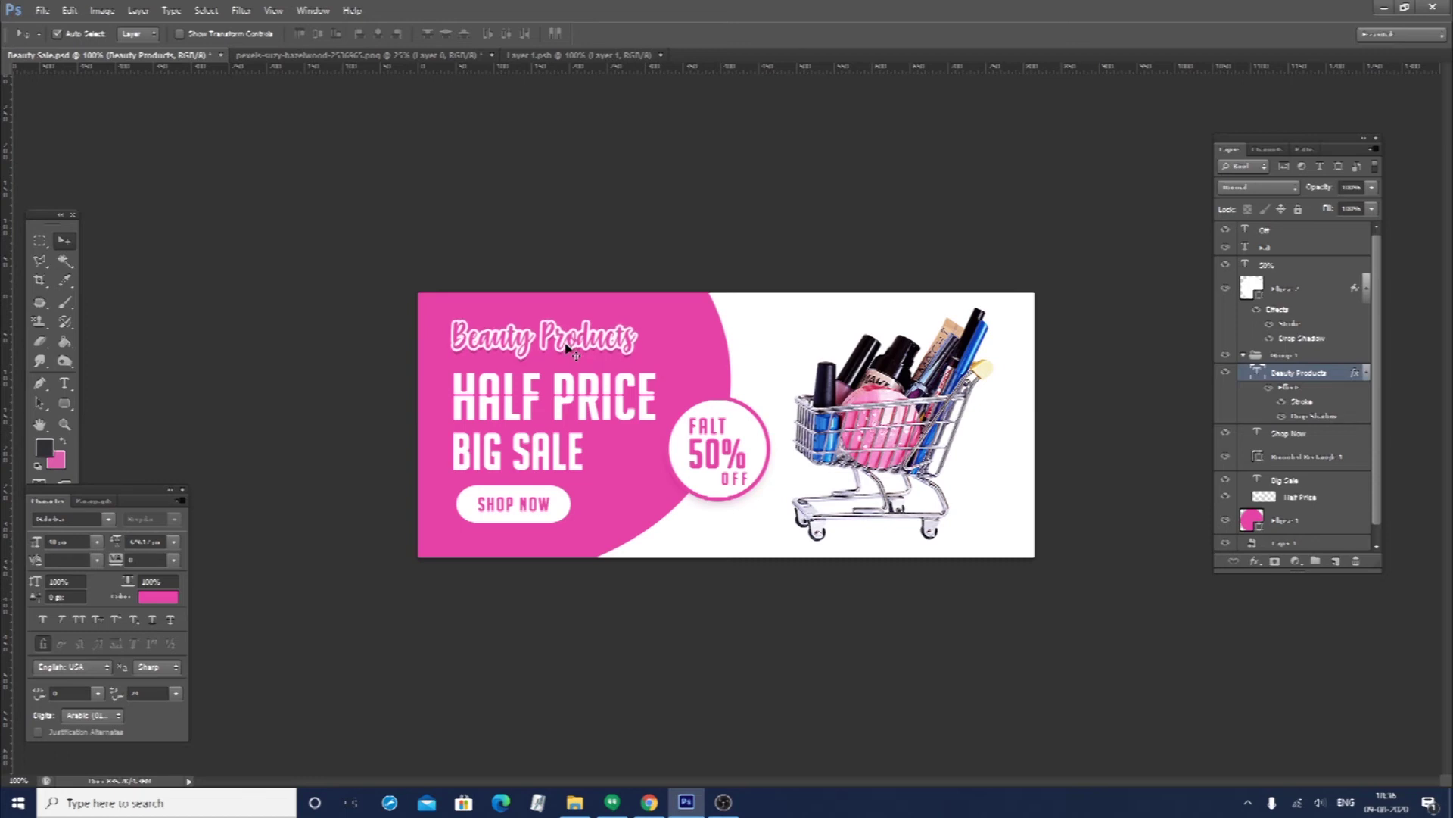
left_click(576, 409)
key("Up")
key("Up")
key("Up")
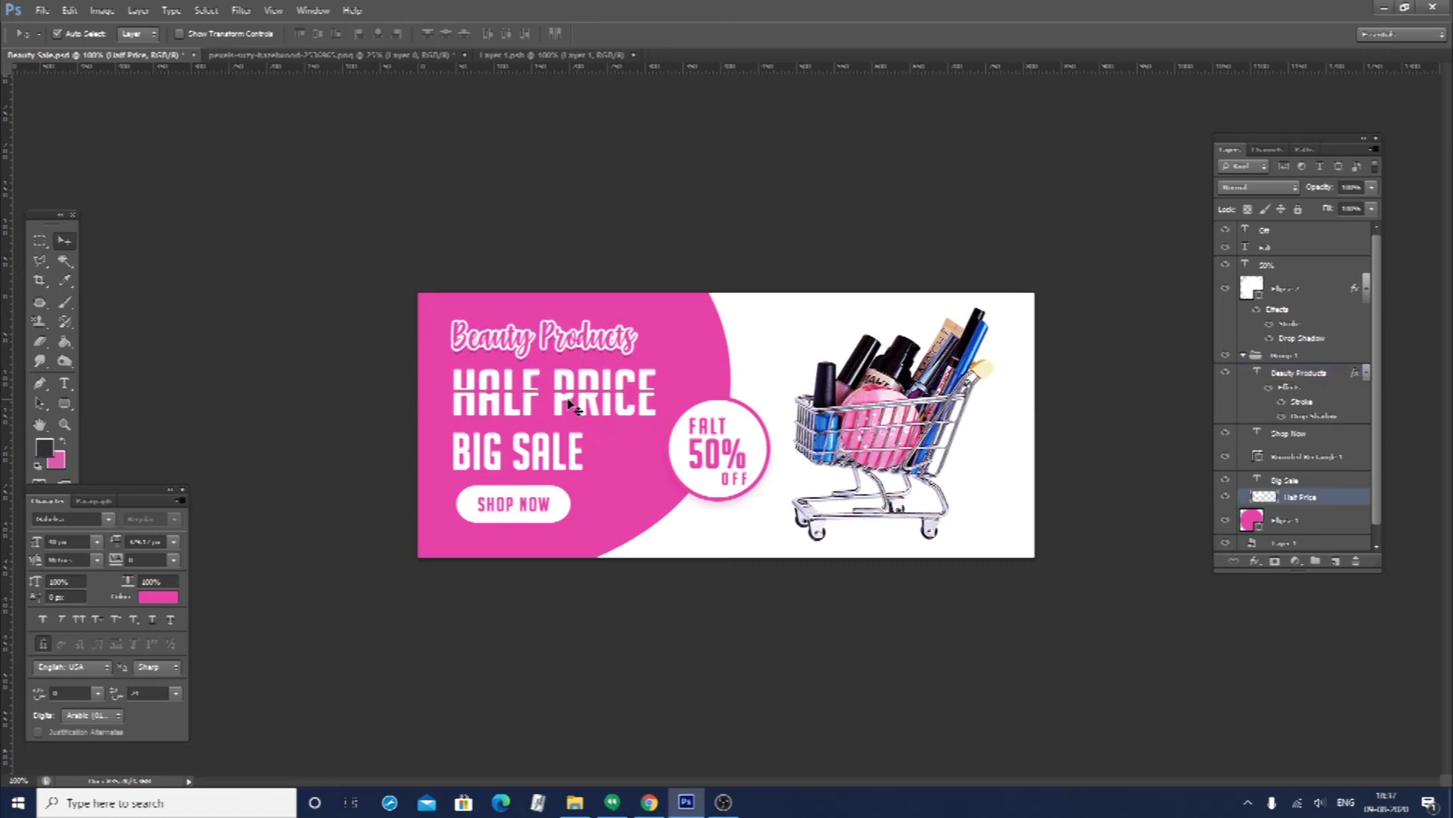
left_click(542, 445)
key("Up")
key("Up")
key("Up")
key("Up")
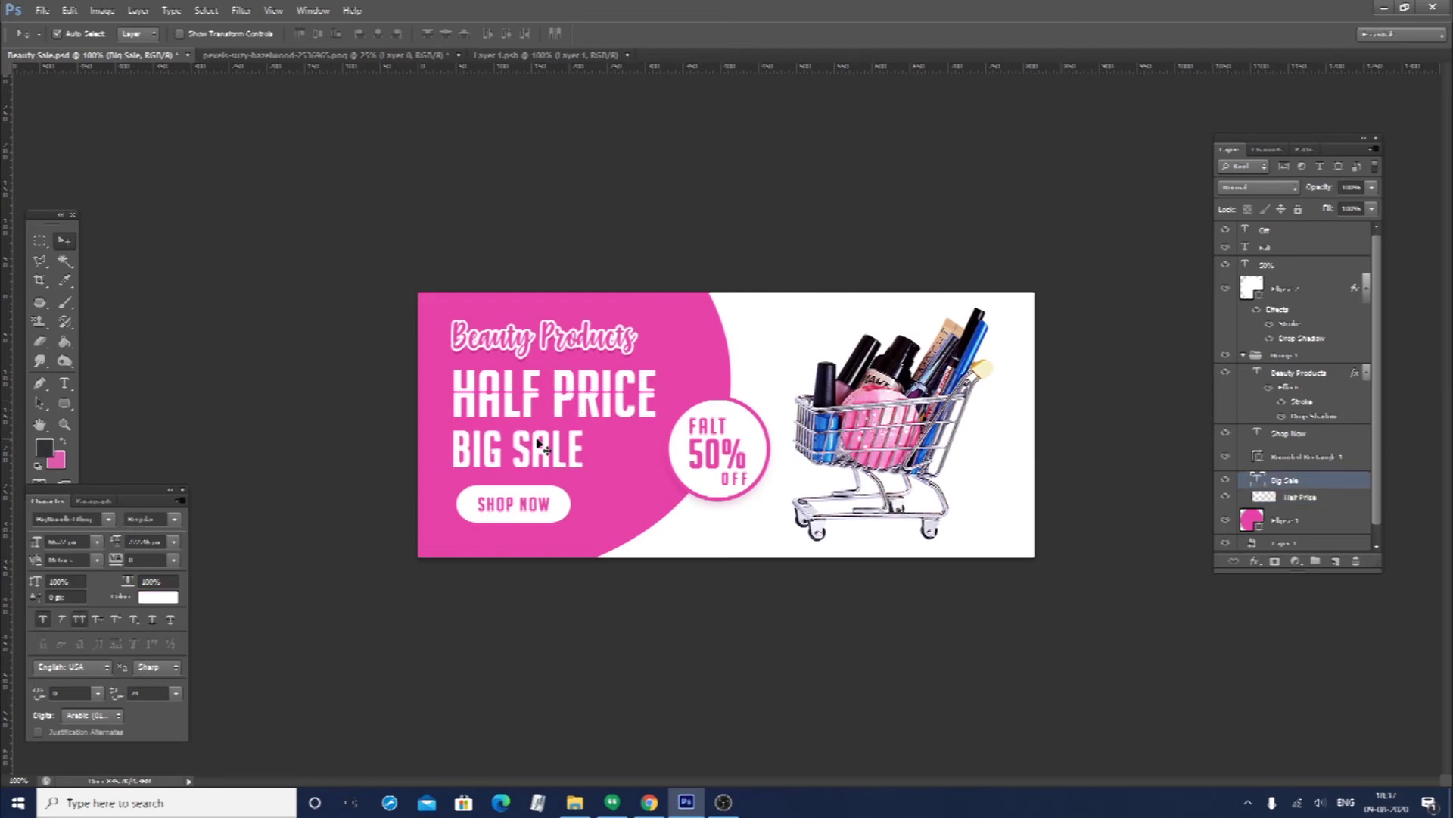
Try shifting the lower half of HALF PRICE right, then revert it to its original alignment
left_click(561, 409)
left_click(39, 242)
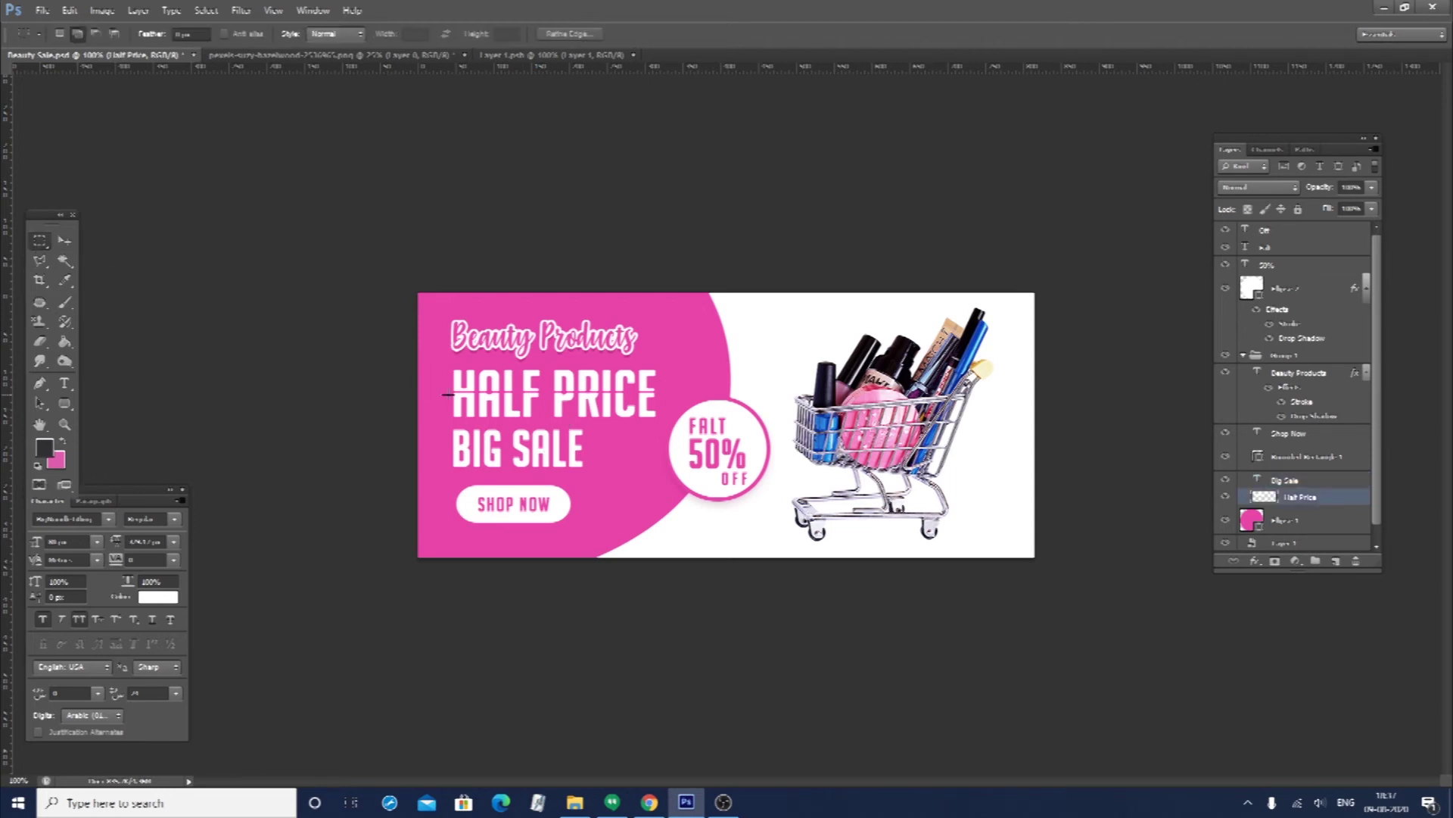
left_click_drag(443, 392, 951, 492)
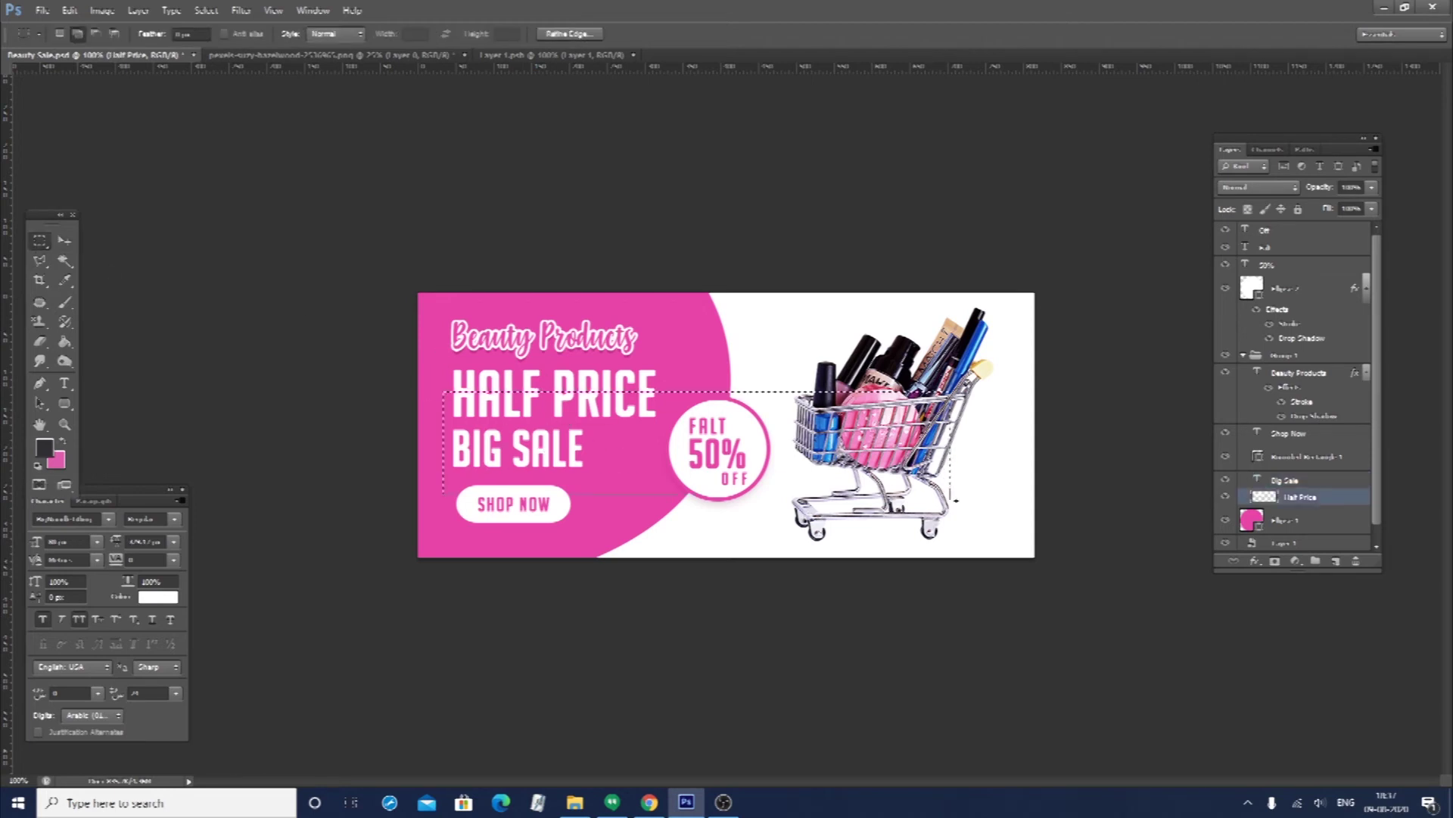
key("ctrl+Right")
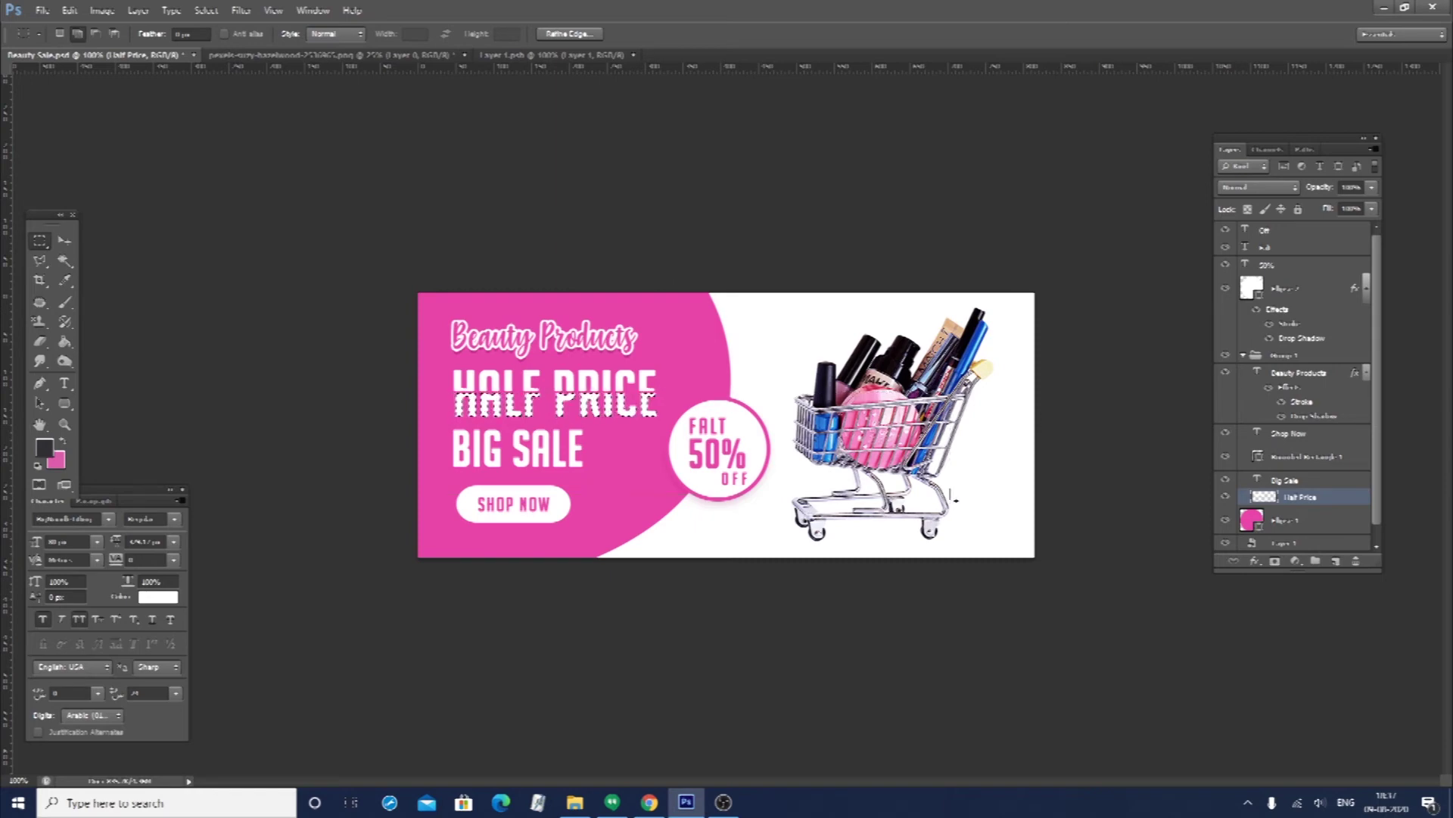
key("ctrl+d")
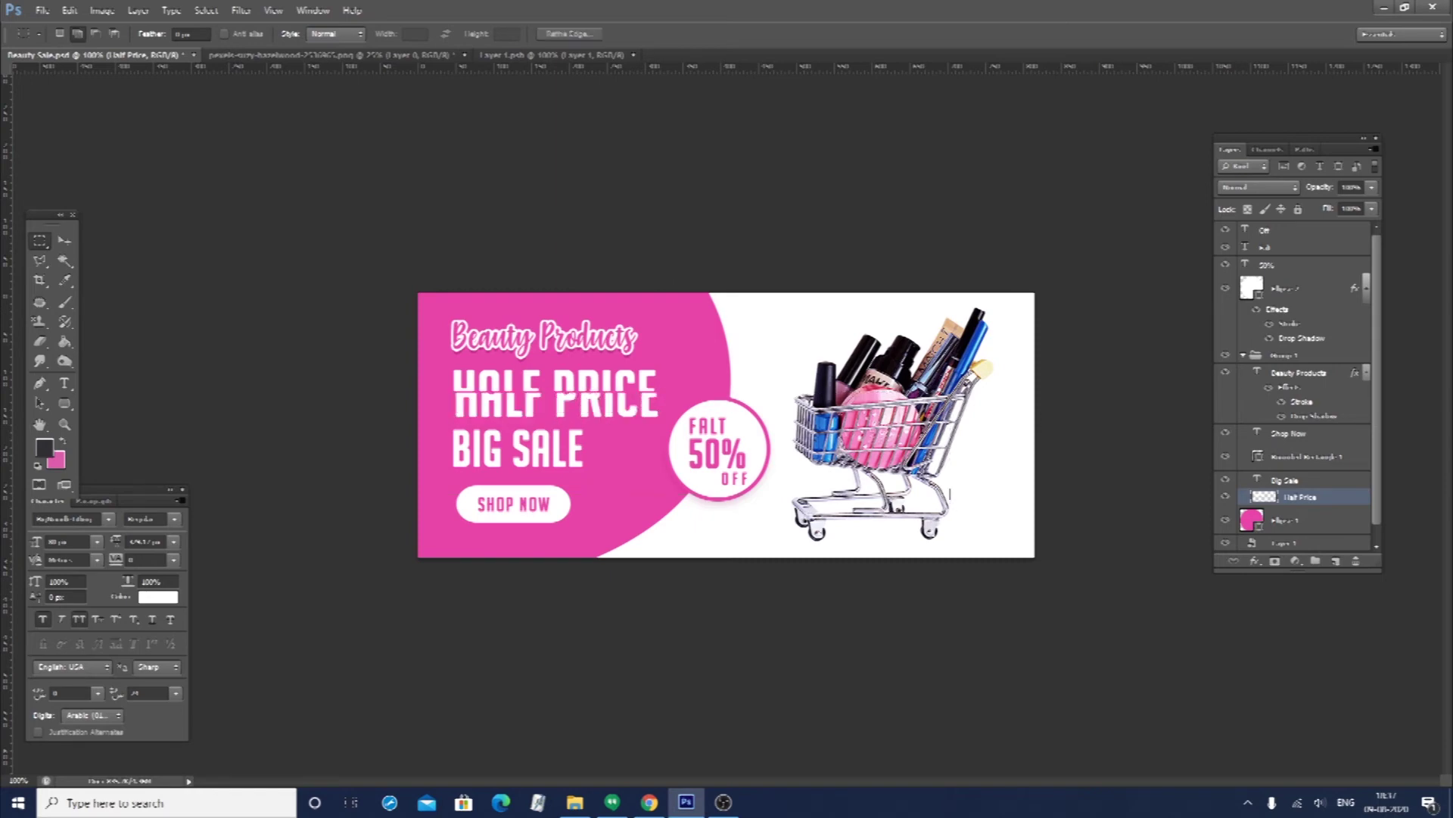
key("ctrl+alt+z")
key("ctrl+alt+z")
key("ctrl+alt+z")
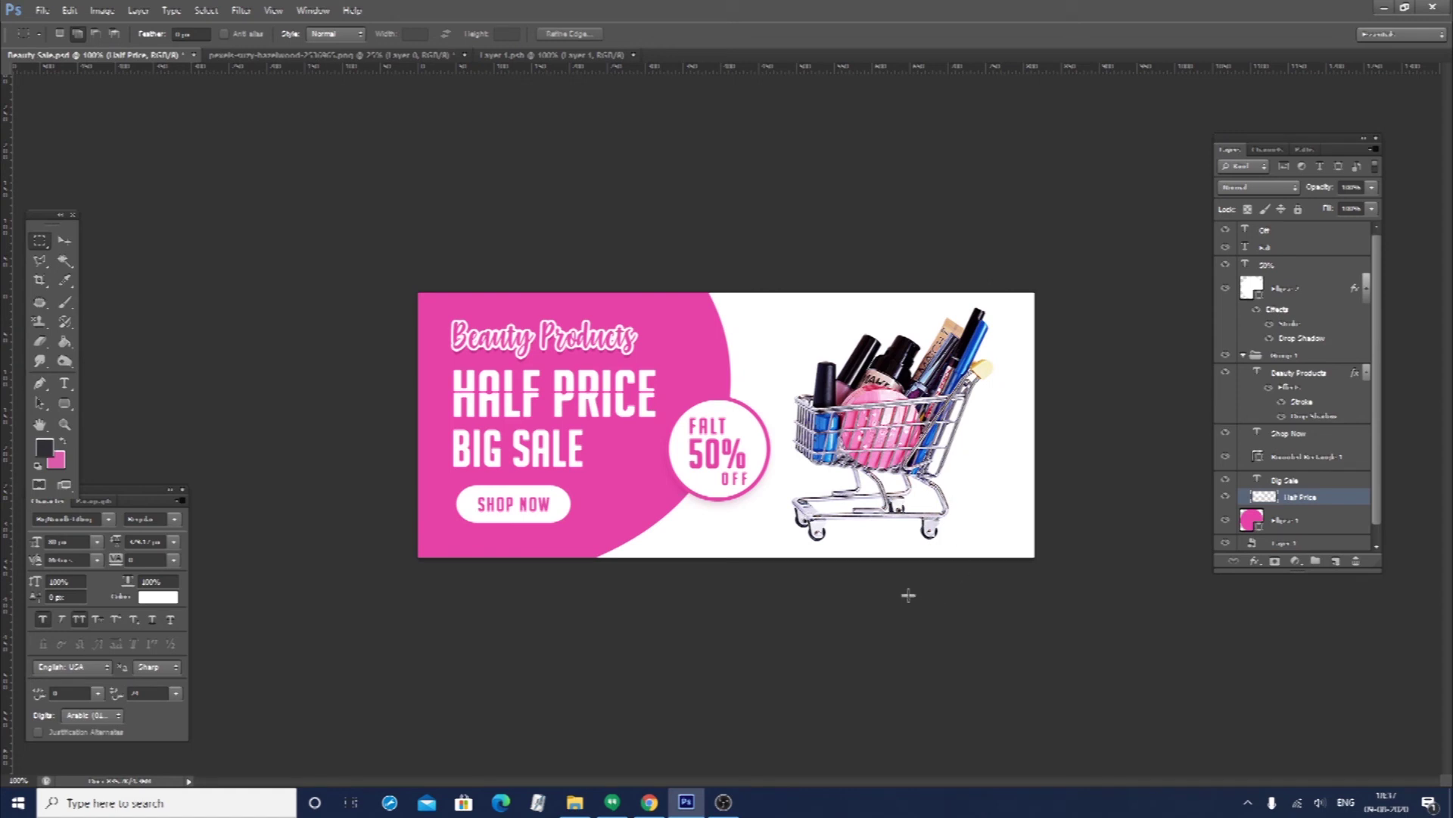
Select the cart photo layer and set up a large soft black brush
key("v")
left_click(932, 546)
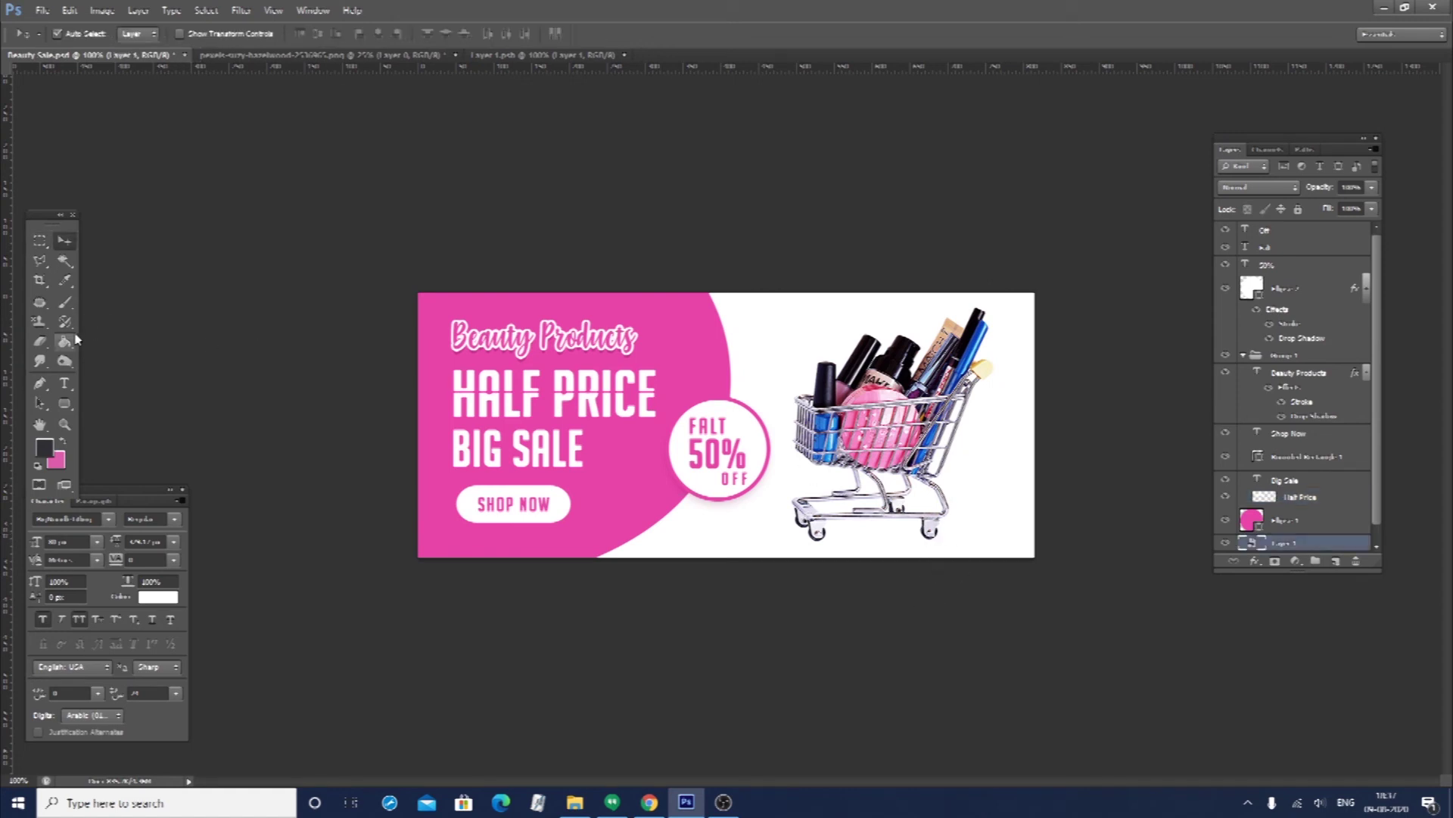
left_click(68, 363)
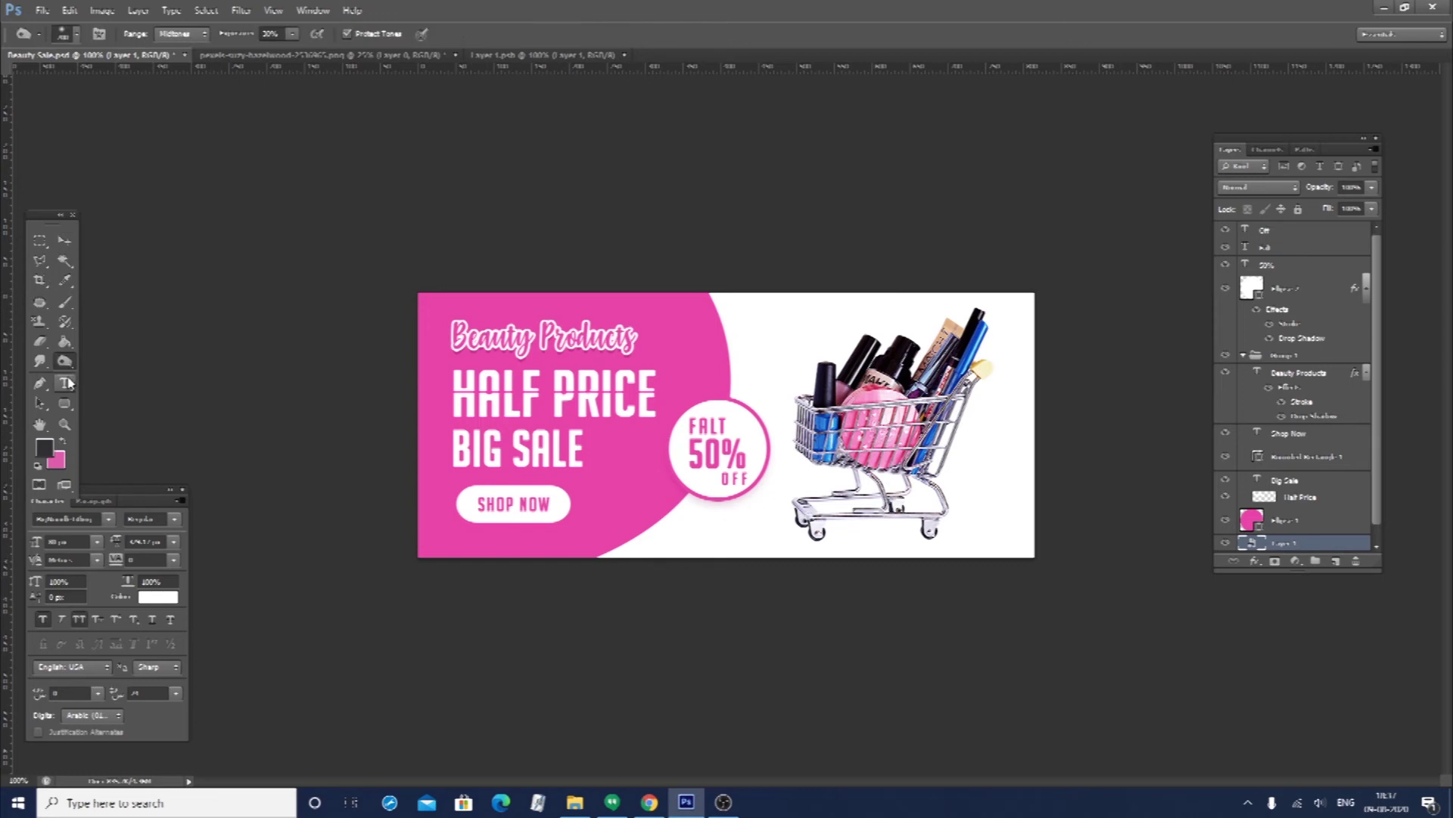
left_click(65, 301)
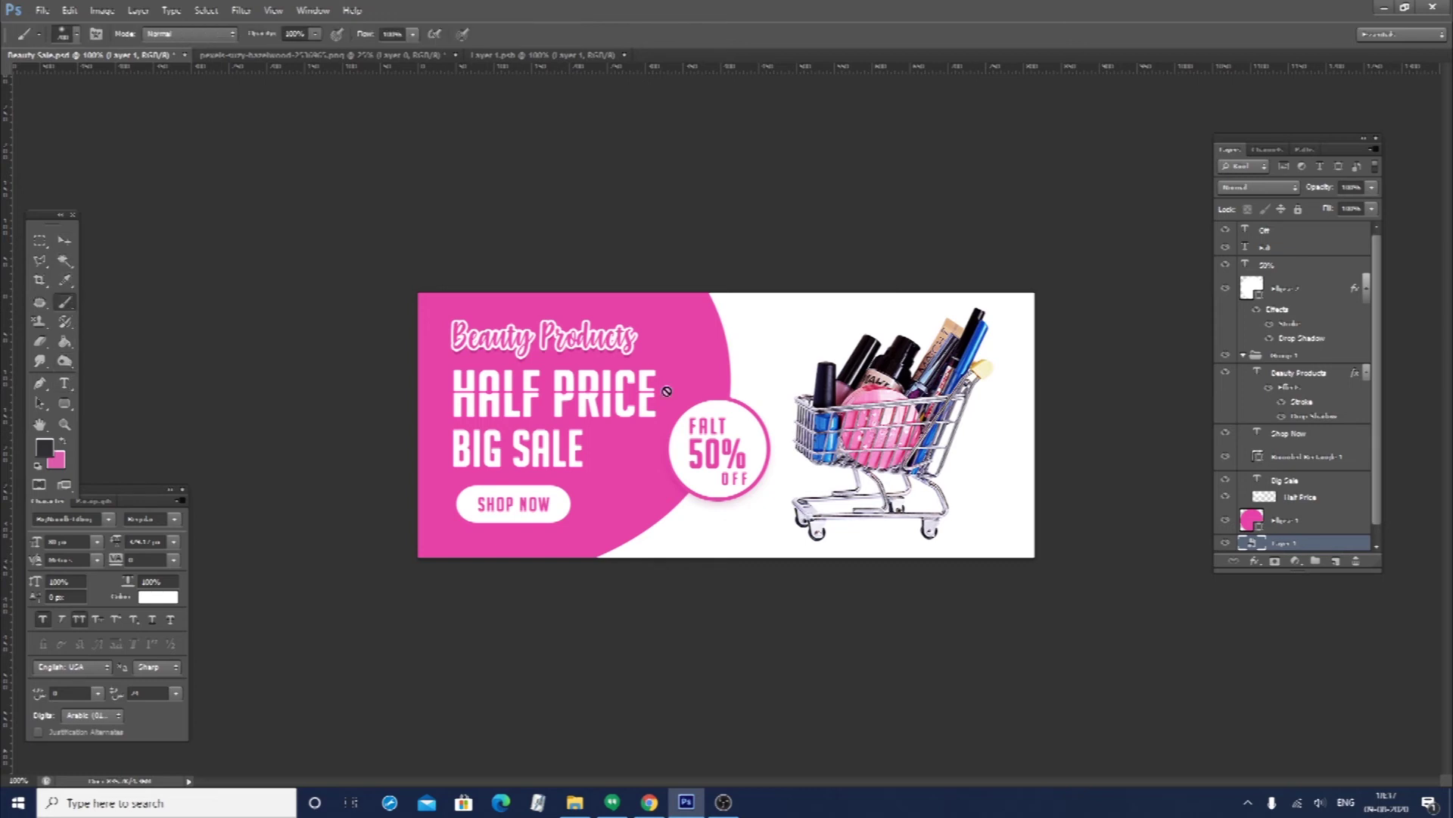
scroll(1315, 506, "down", 1)
left_click(1309, 543)
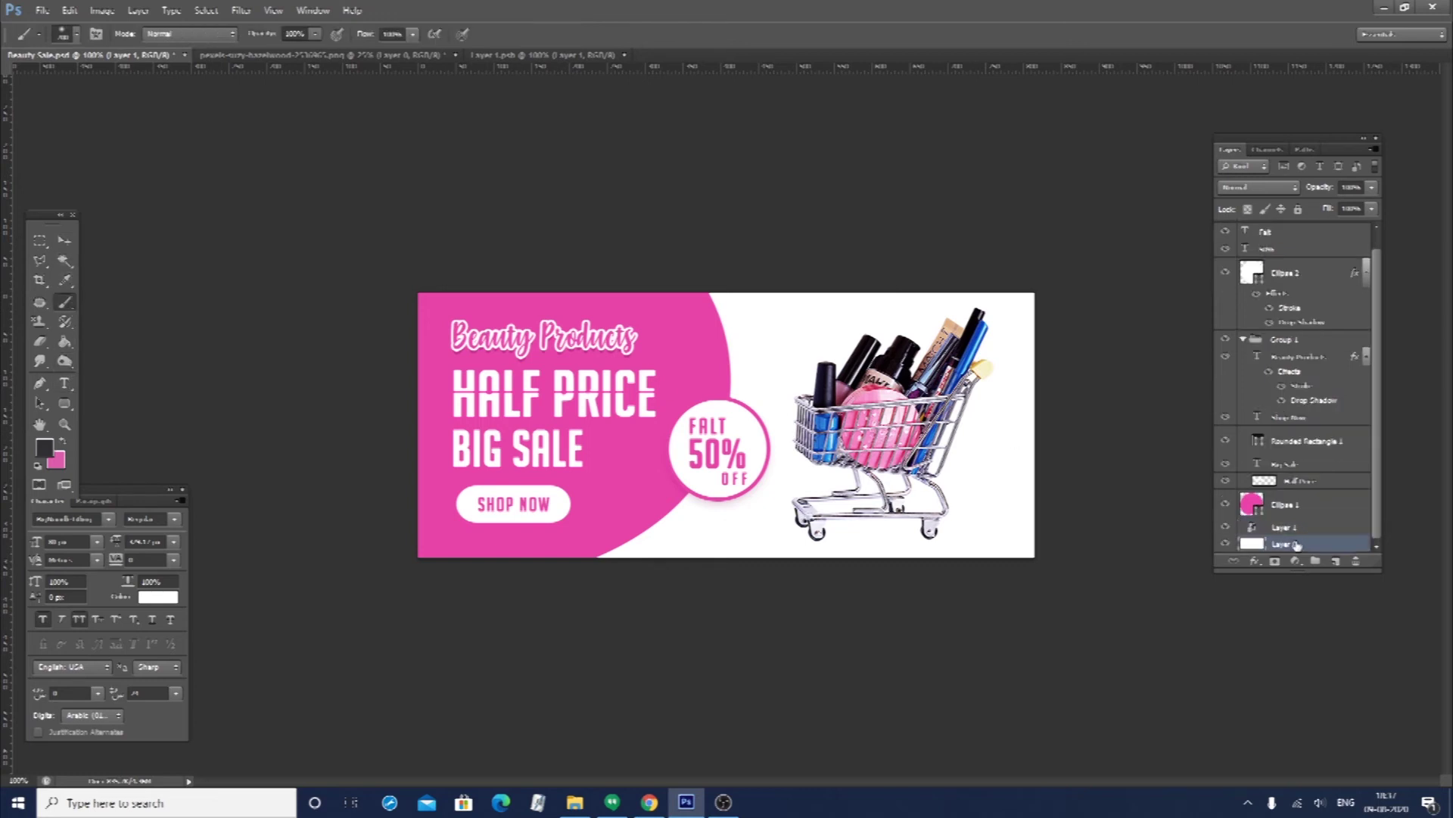
key("bracketleft")
key("bracketleft")
key("bracketleft")
key("bracketleft")
key("bracketleft")
key("bracketleft")
key("bracketleft")
key("bracketleft")
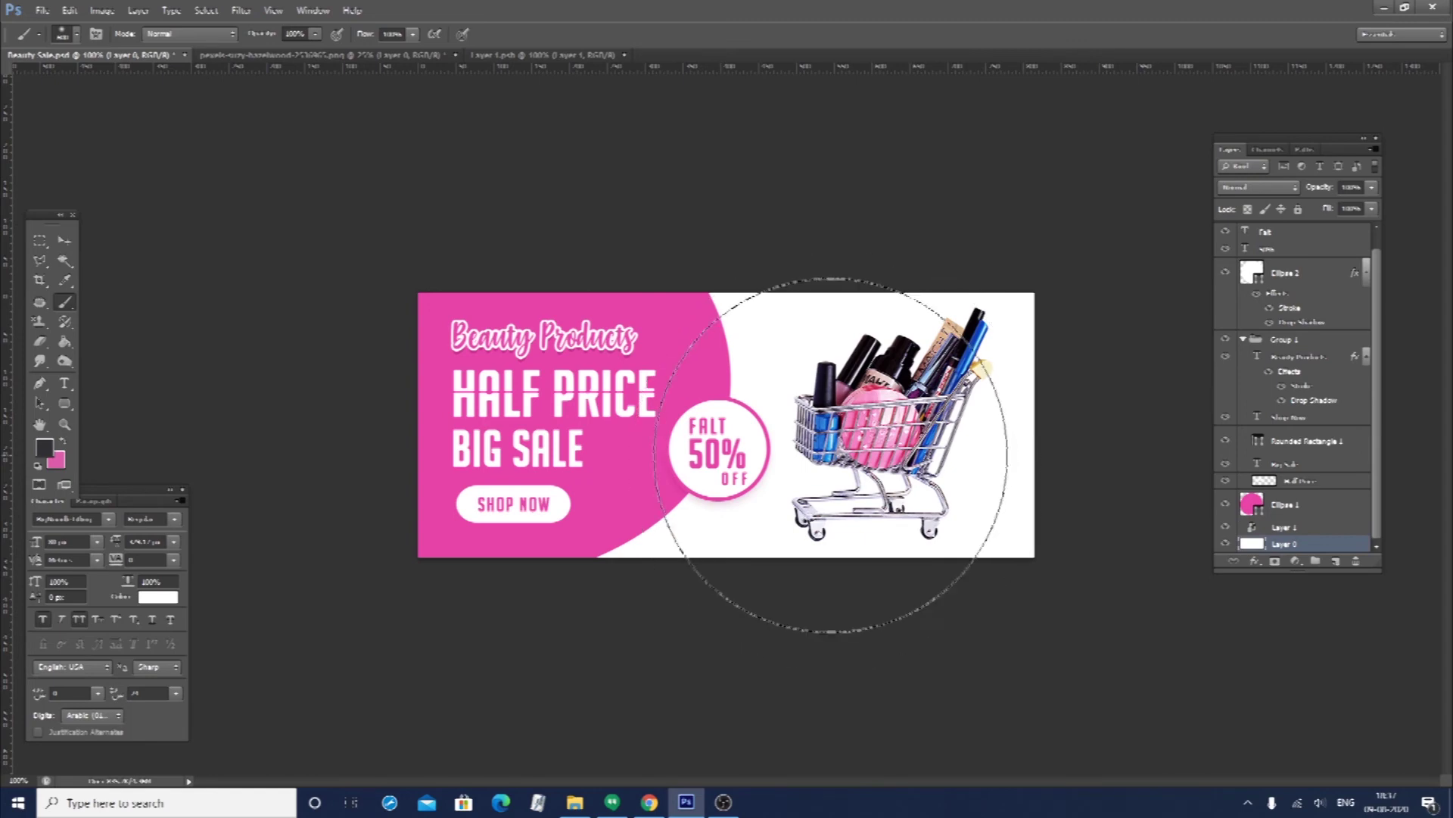
key("bracketright")
key("bracketright")
key("bracketright")
key("bracketright")
key("bracketright")
key("bracketright")
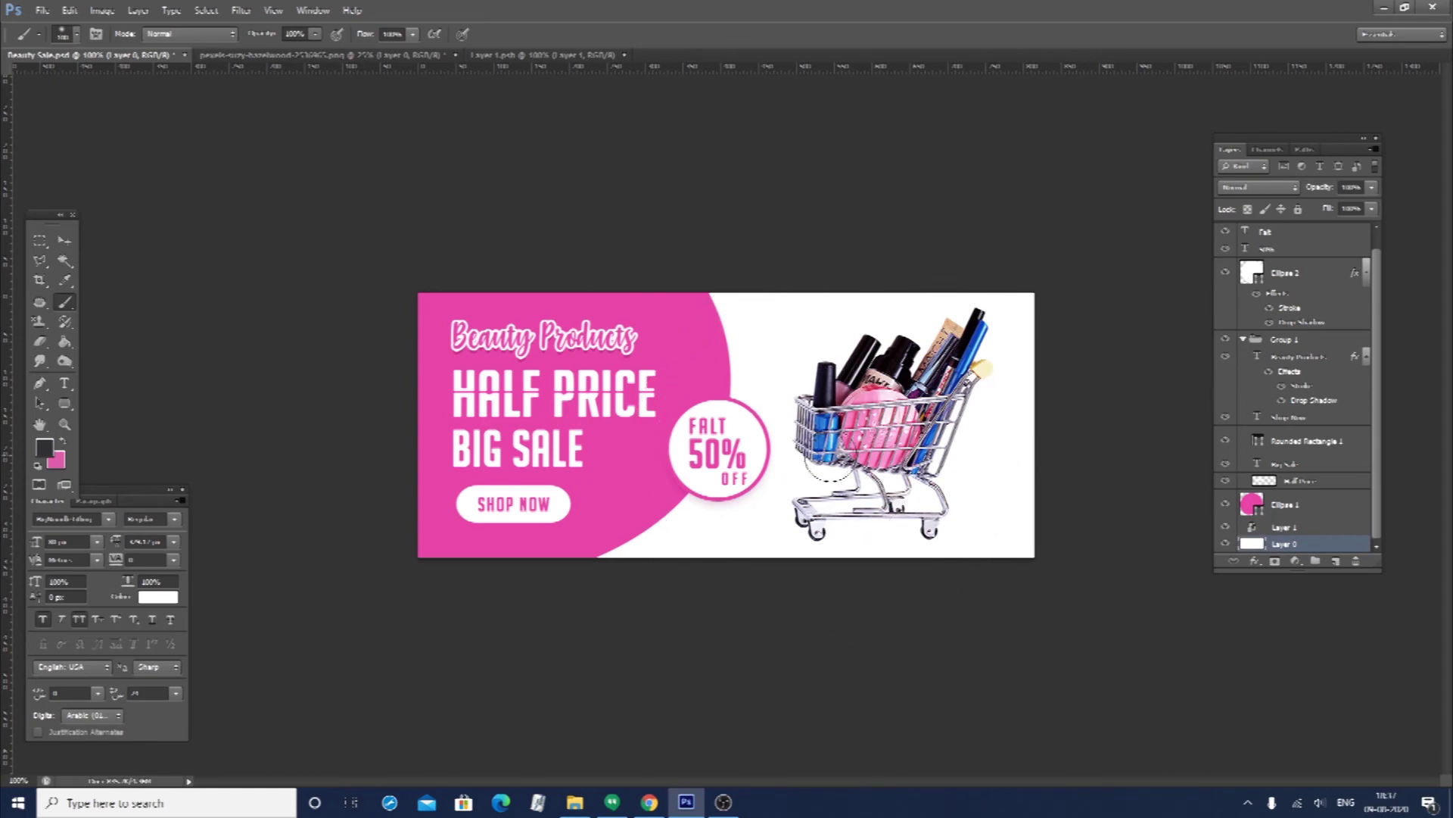
Paint a soft dab left of the cart on a new empty layer instead of the background
left_click(821, 434)
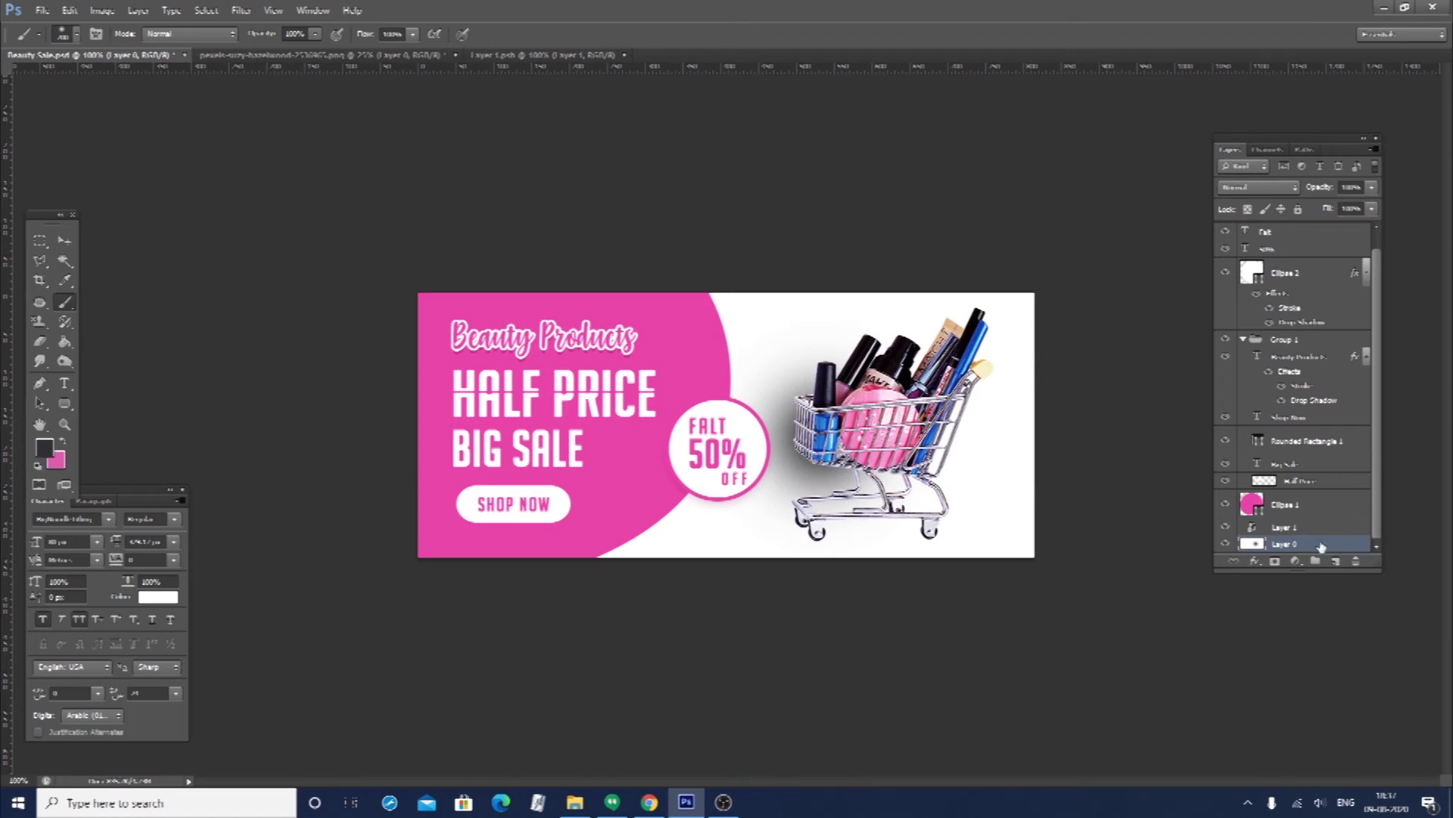
key("ctrl+z")
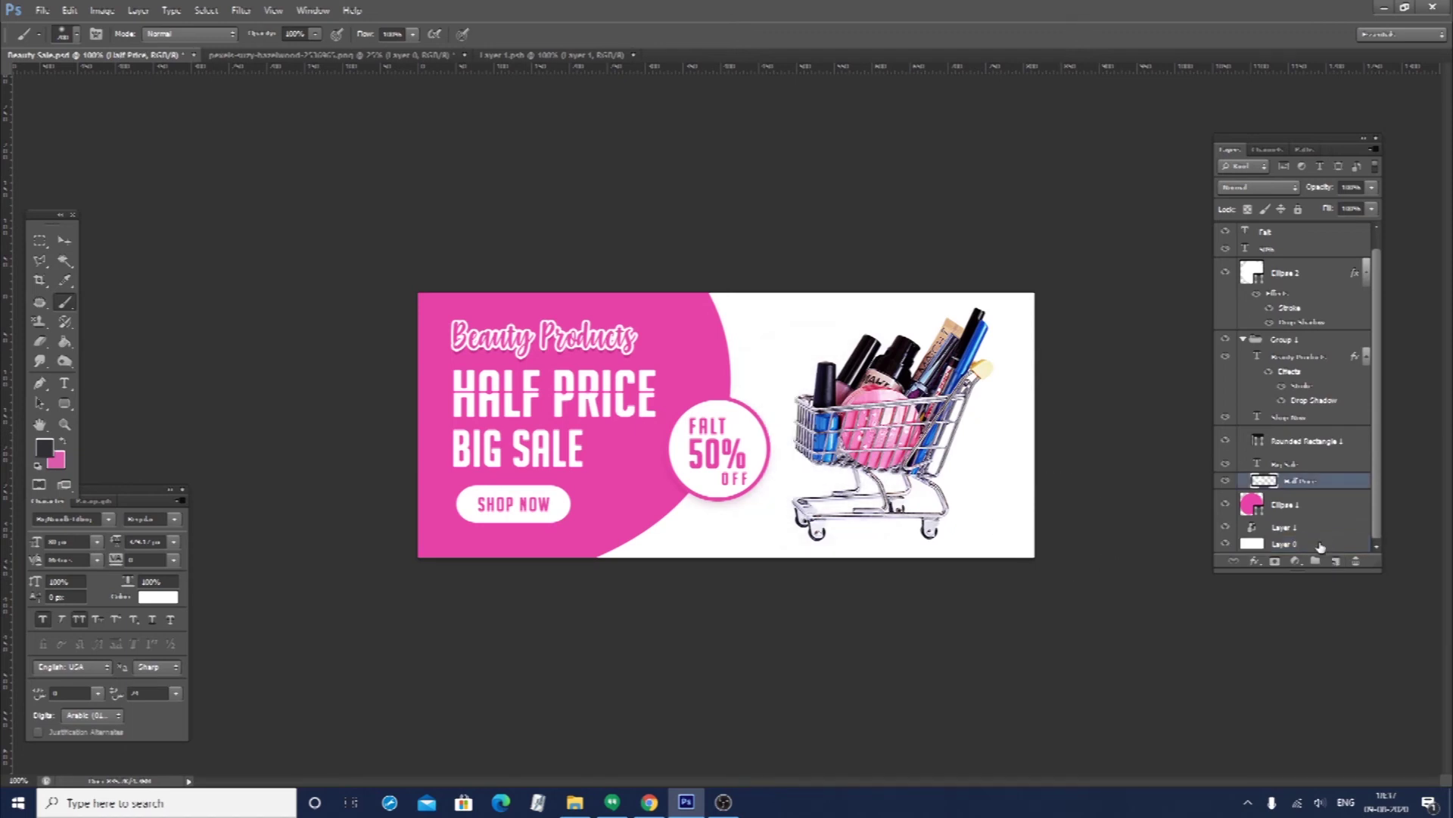
left_click(1335, 563)
left_click(790, 432)
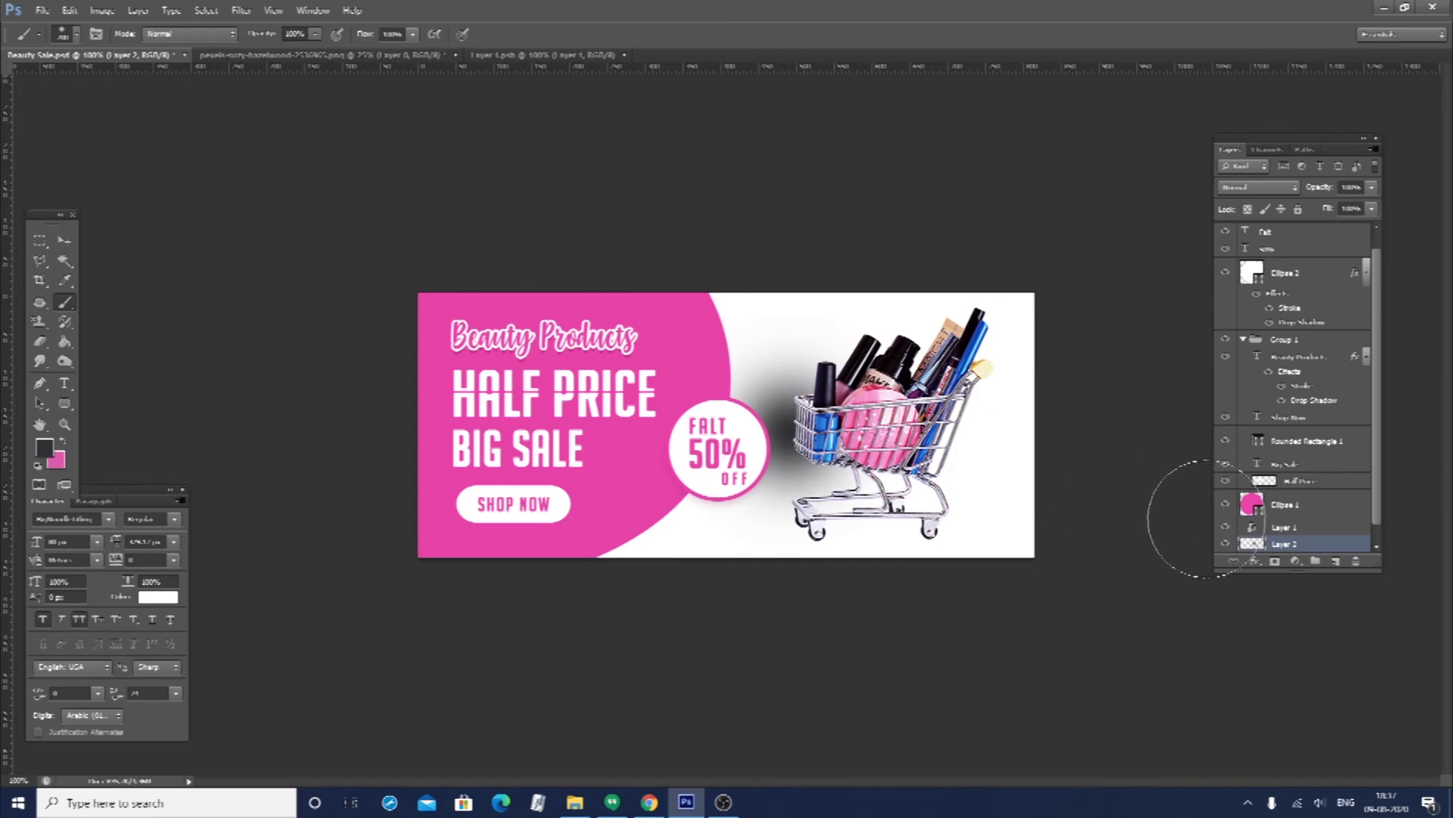
Add a black Color Overlay to the painted shadow layer, Layer 2
double_click(1302, 528)
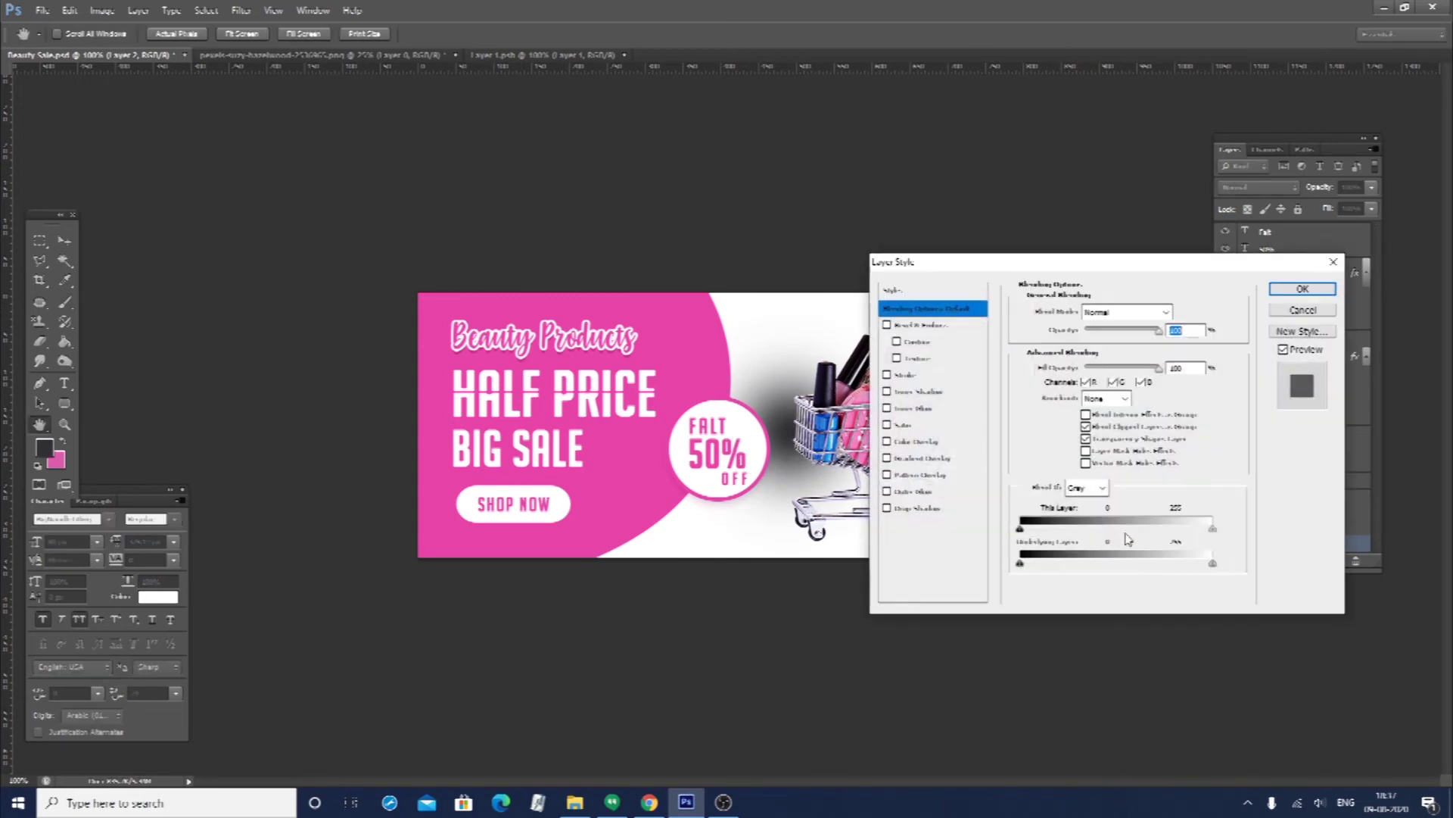
left_click(916, 442)
left_click(1180, 312)
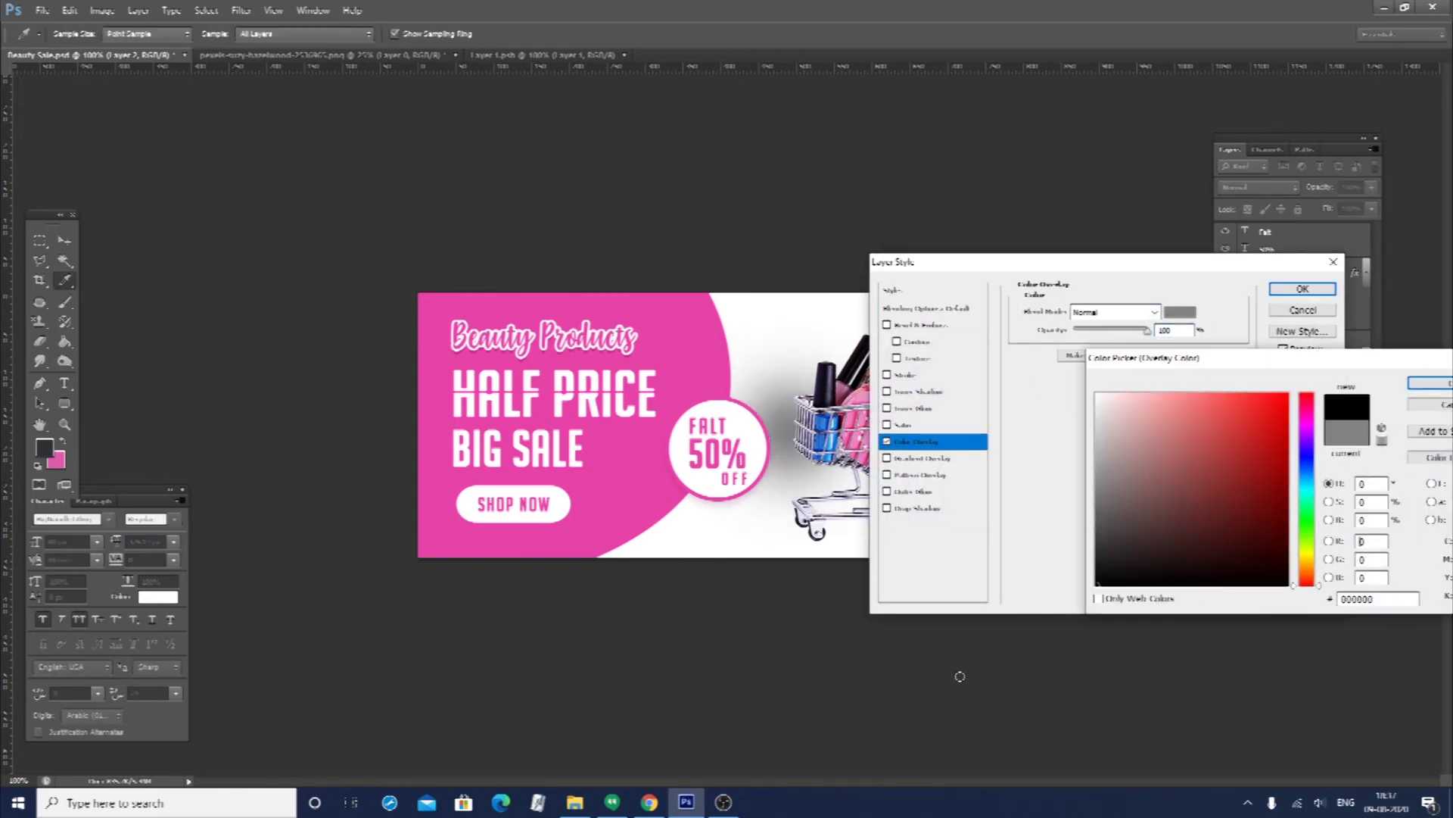
key("Return")
key("Return")
Shrink the shadow toward the cart and lower the layer's opacity to fade it
key("ctrl+t")
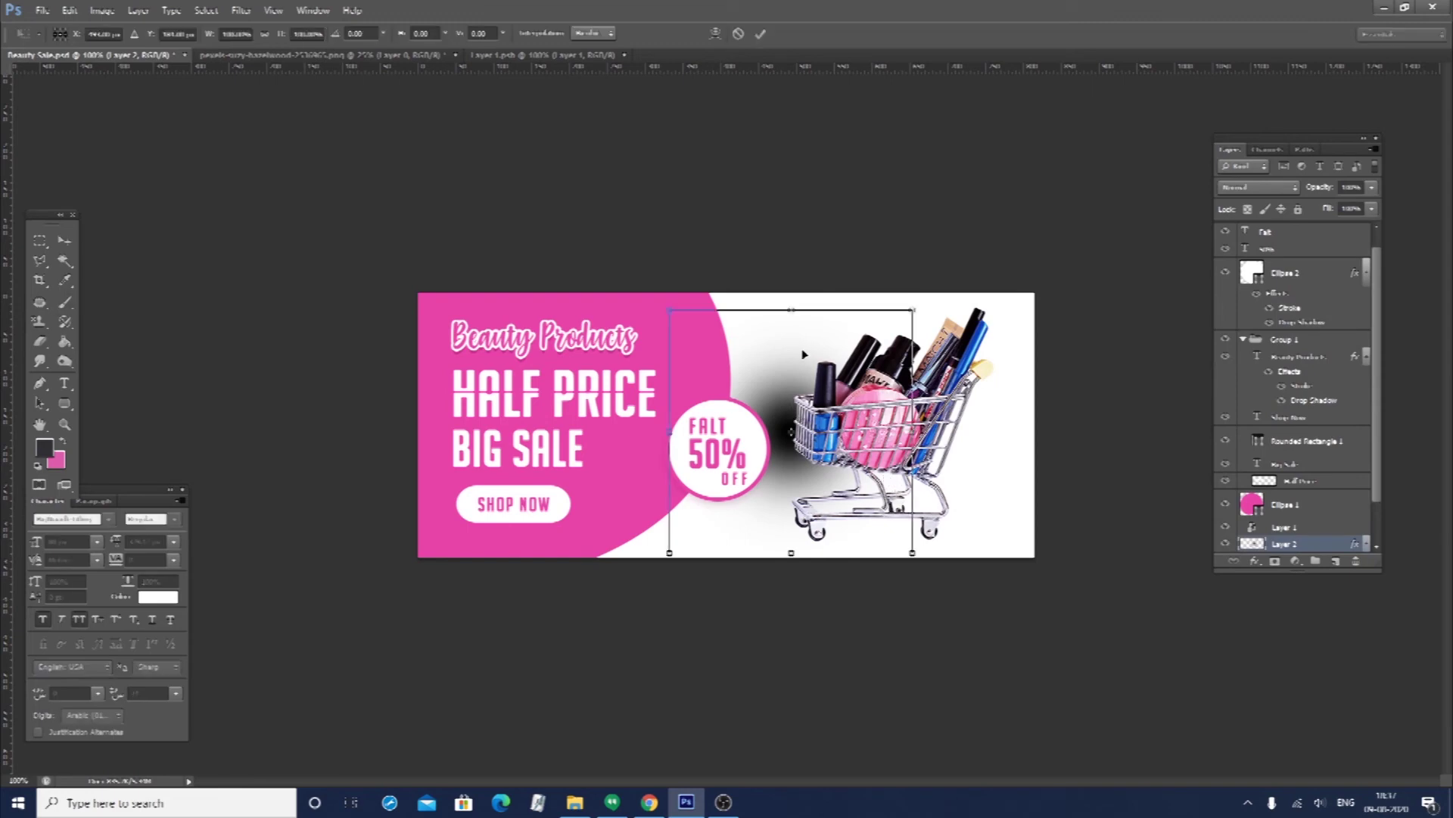
left_click_drag(669, 310, 942, 542)
key("Return")
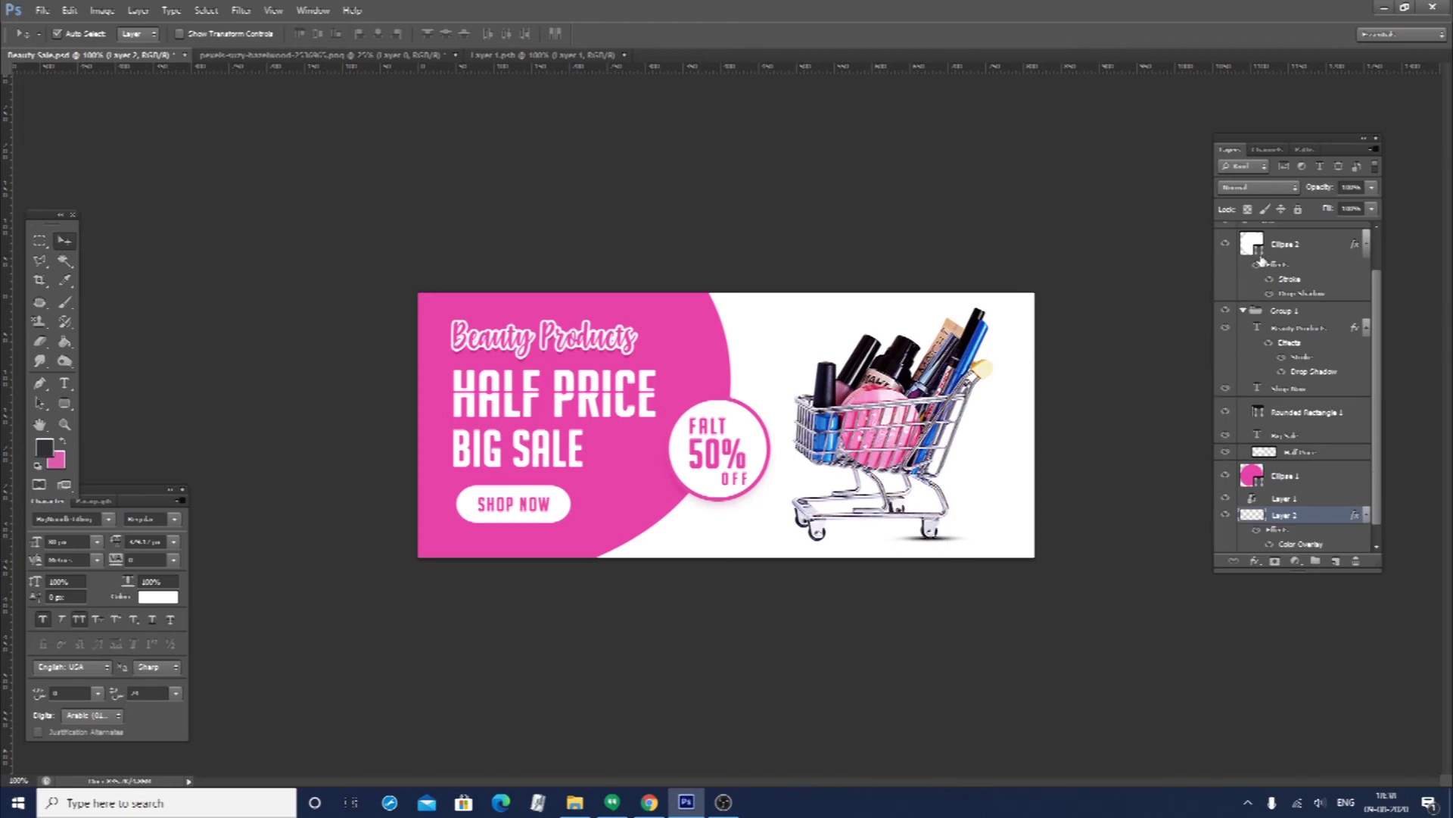
left_click_drag(1372, 187, 1309, 220)
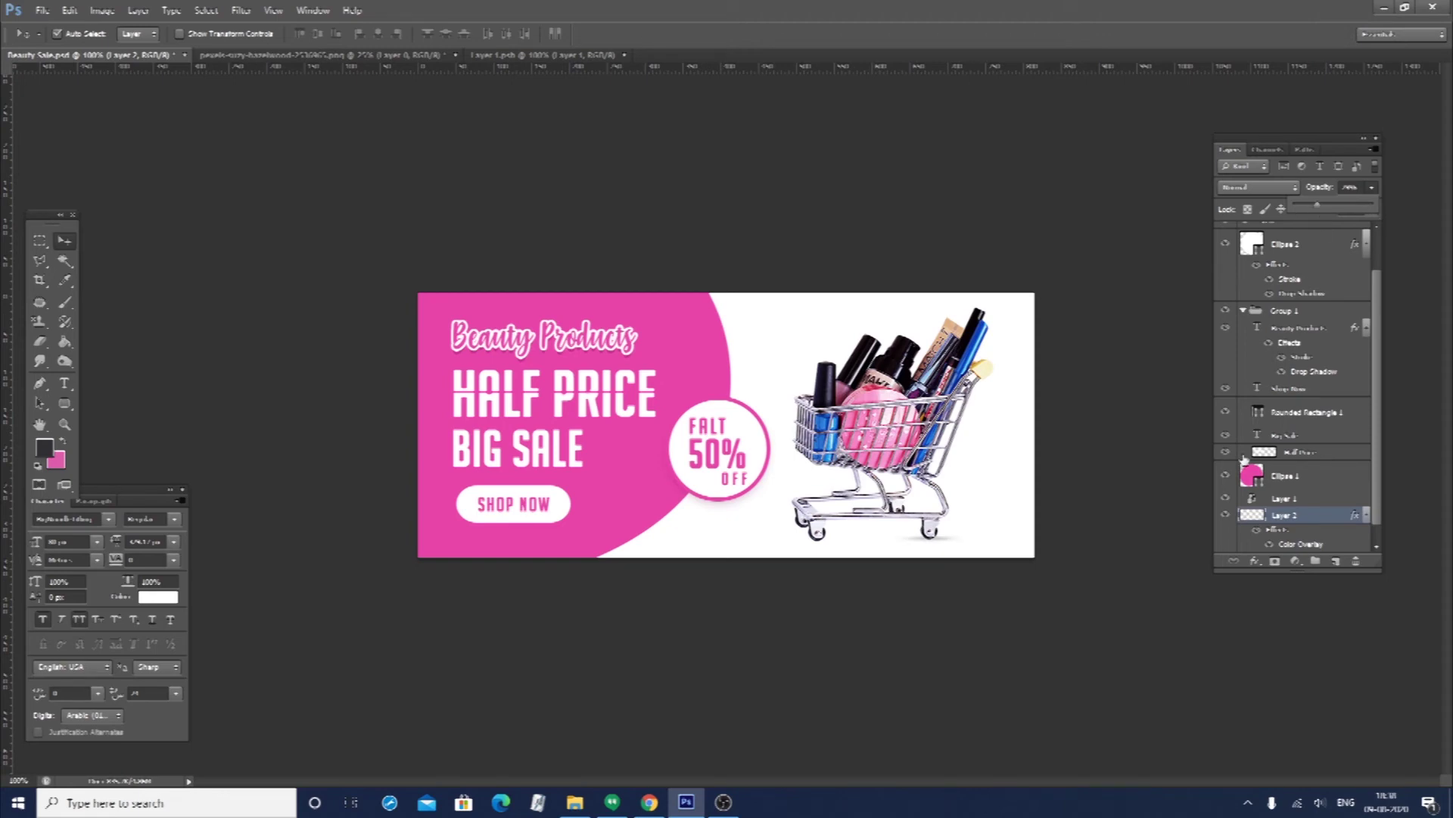
key("ctrl+t")
Flatten the shadow slightly and narrow it from both sides under the front wheel
scroll(1011, 640, "up", 6)
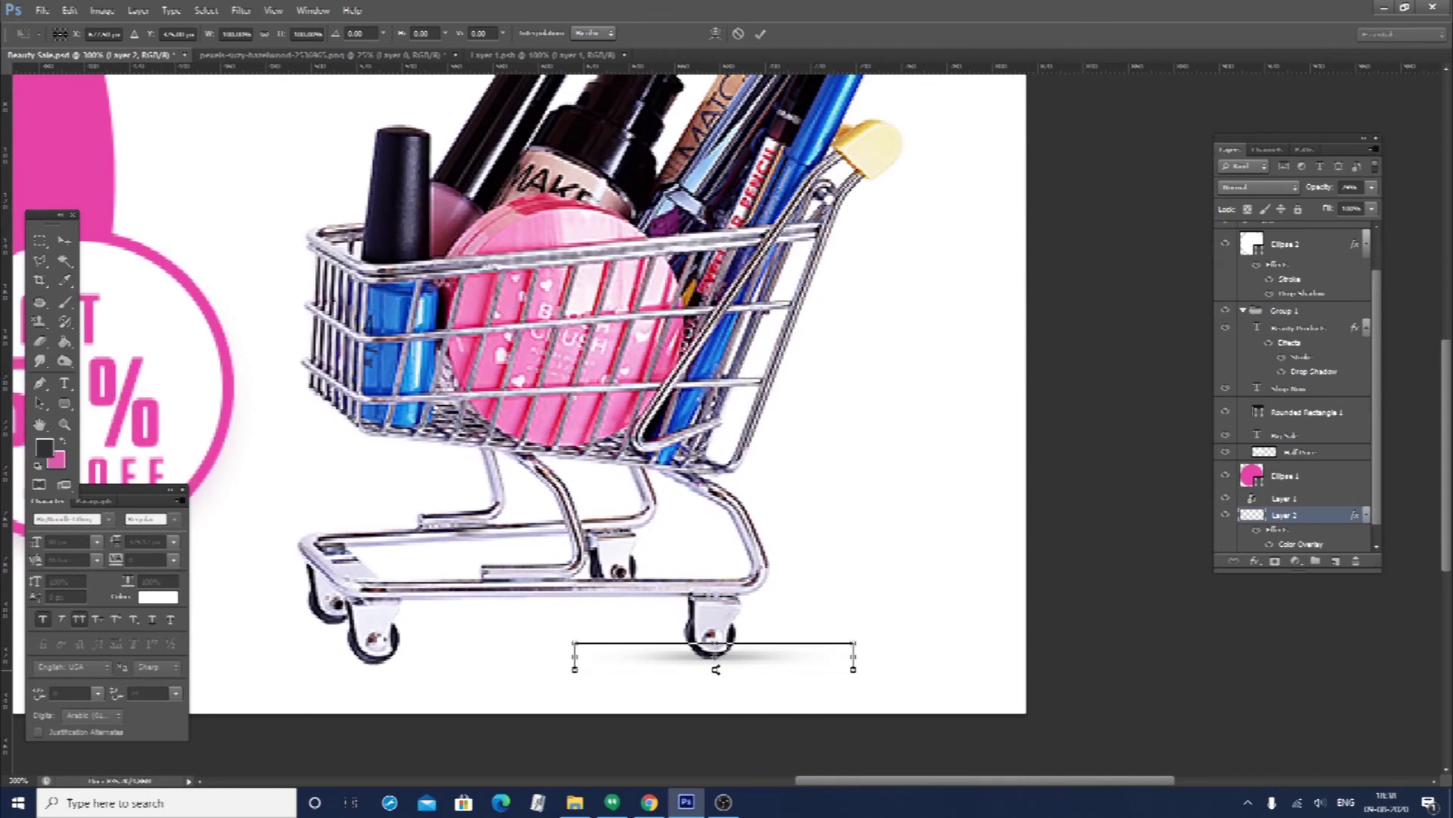
left_click_drag(715, 669, 720, 674)
key("Return")
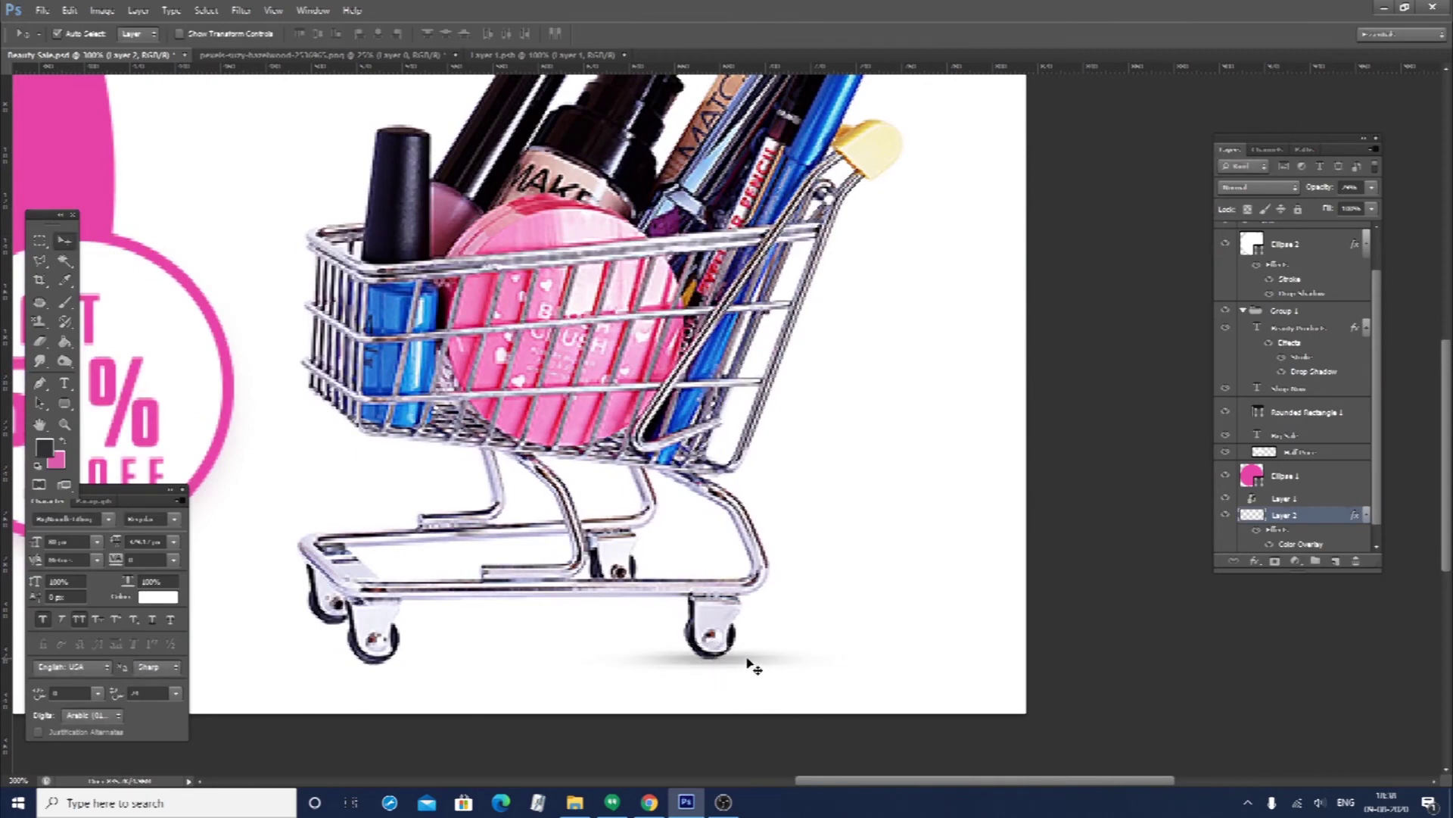
key("ctrl+t")
left_click_drag(853, 659, 817, 659)
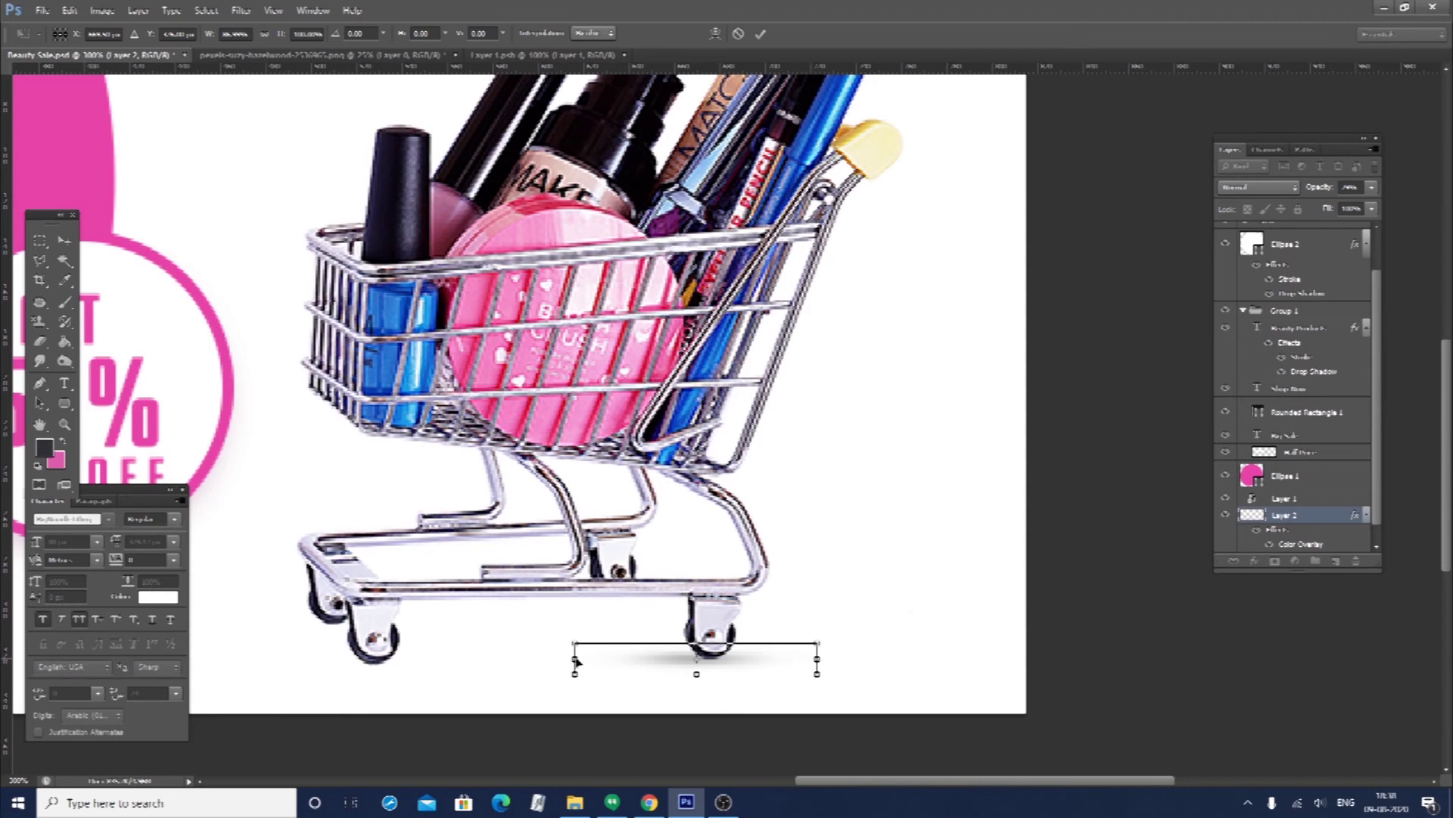
left_click_drag(573, 658, 597, 659)
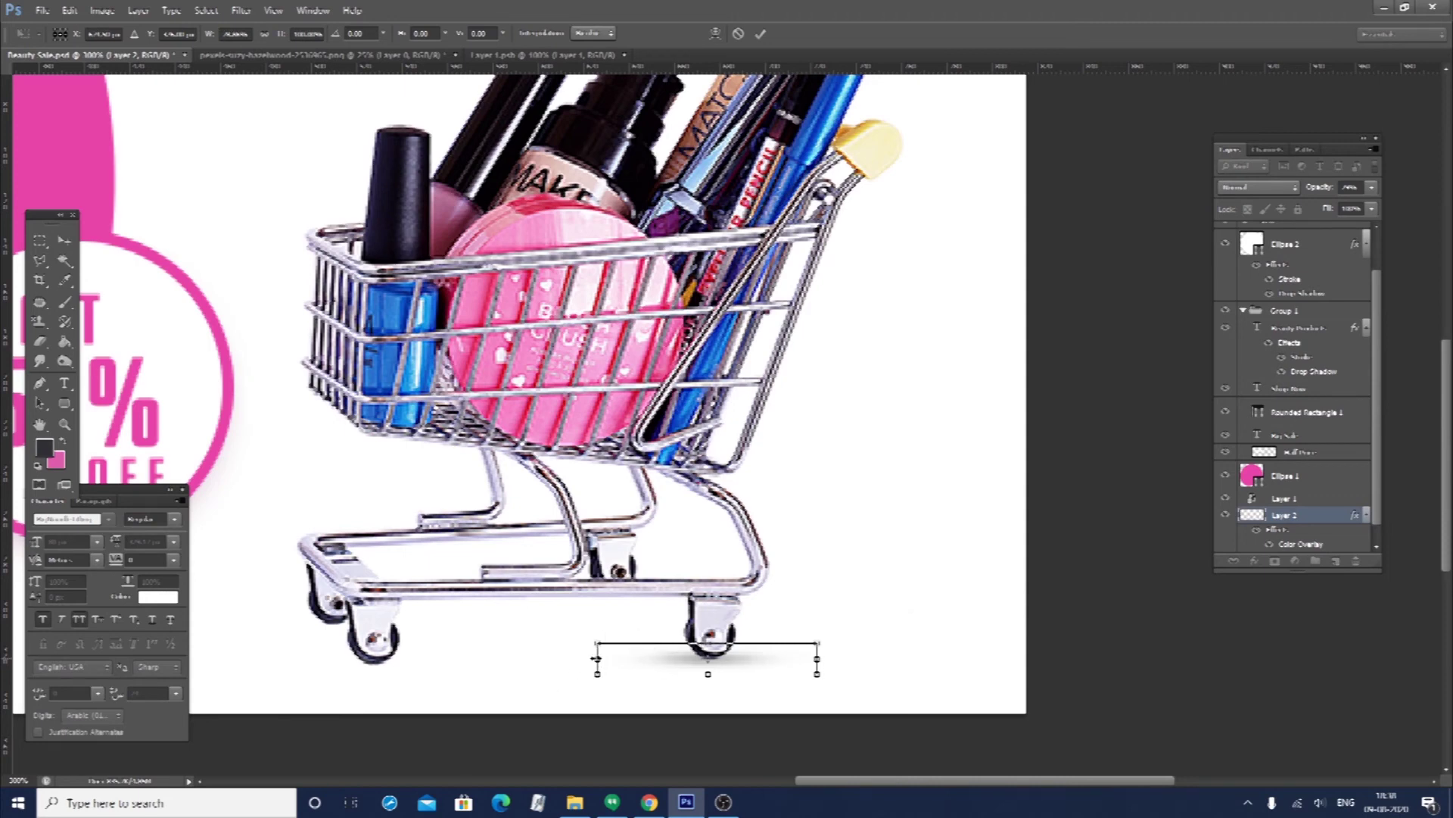
key("Return")
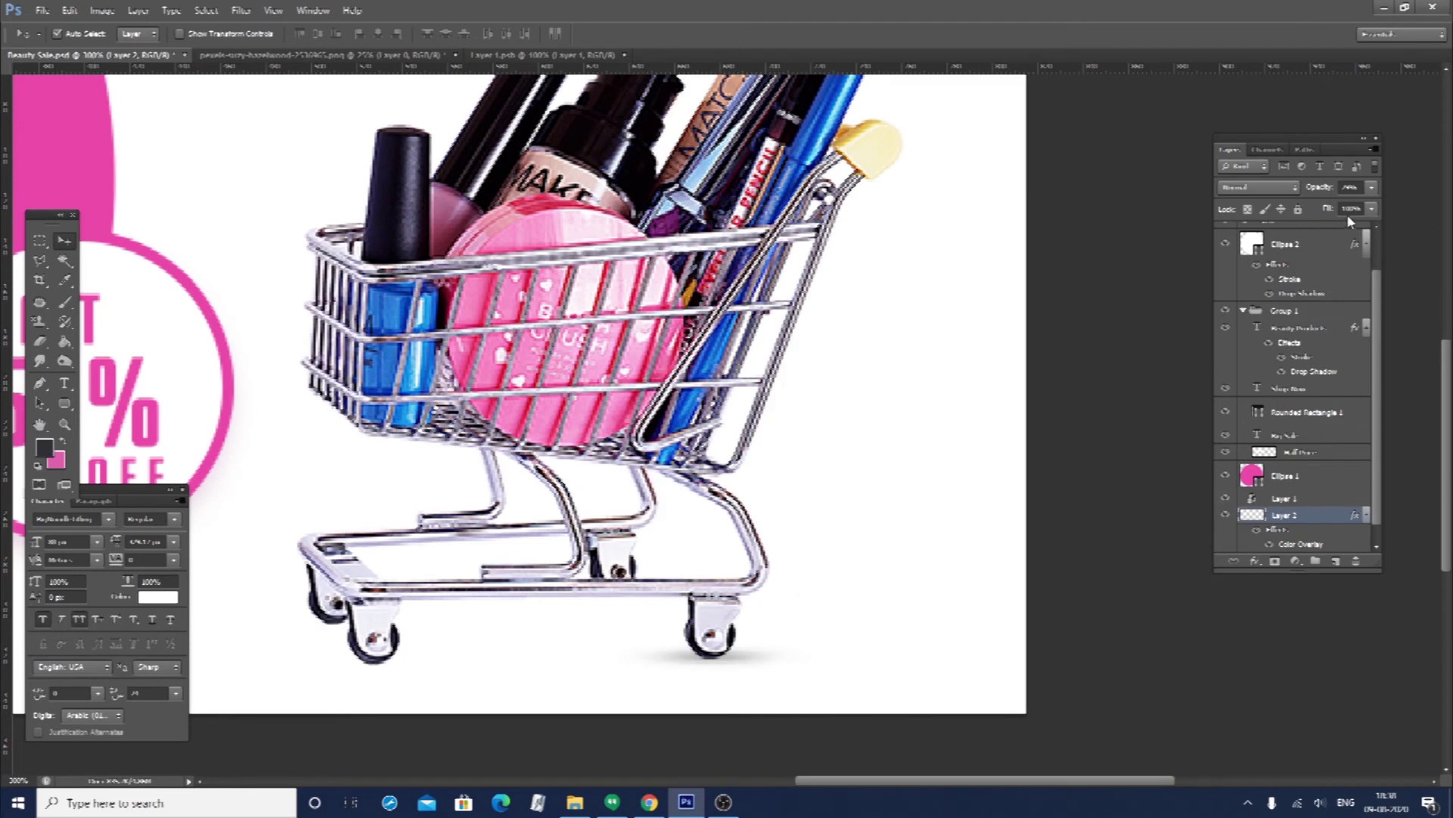
Set the shadow layer's opacity to 4
left_click(1349, 187)
type("40")
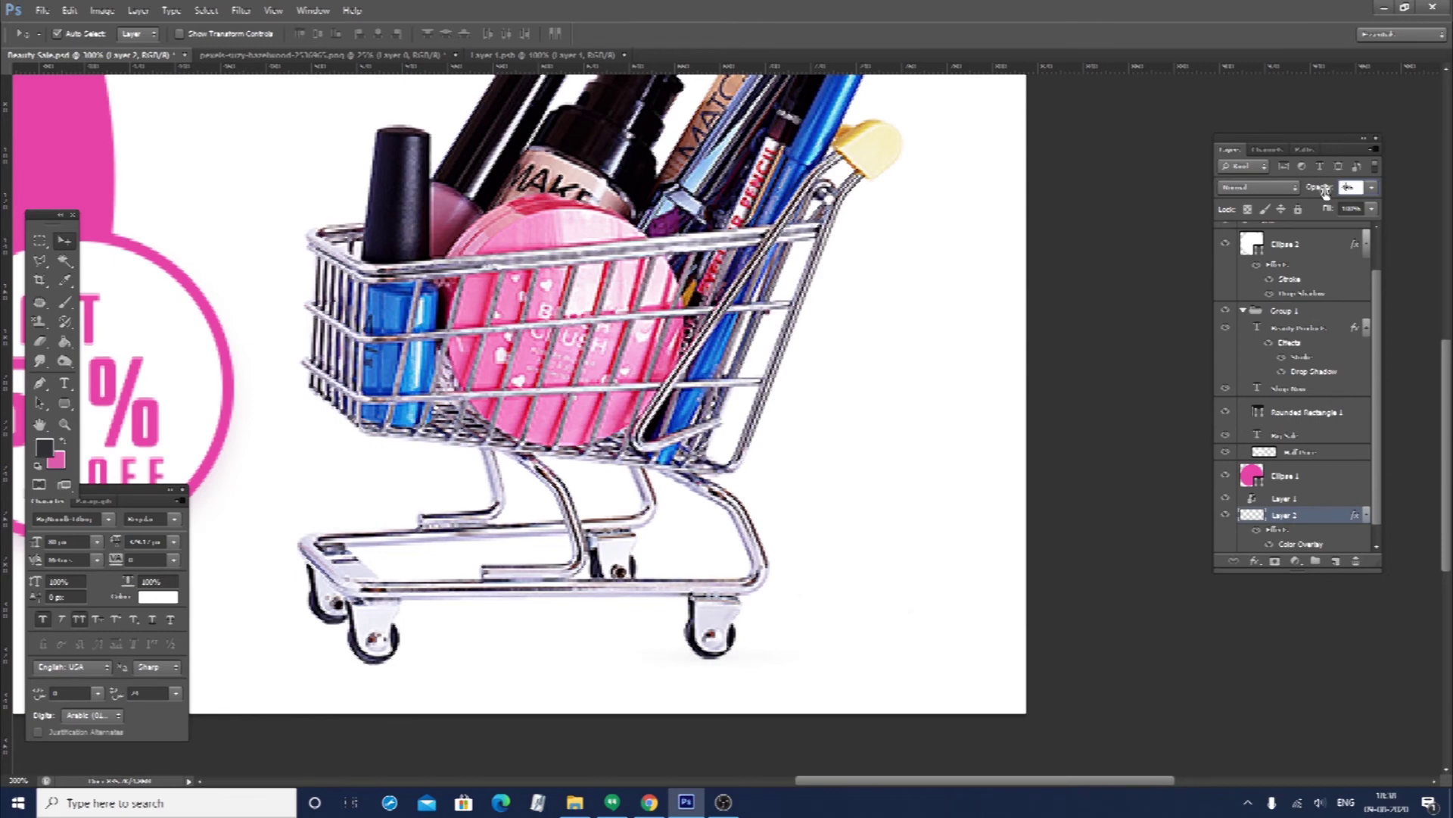
key("Return")
left_click(825, 645)
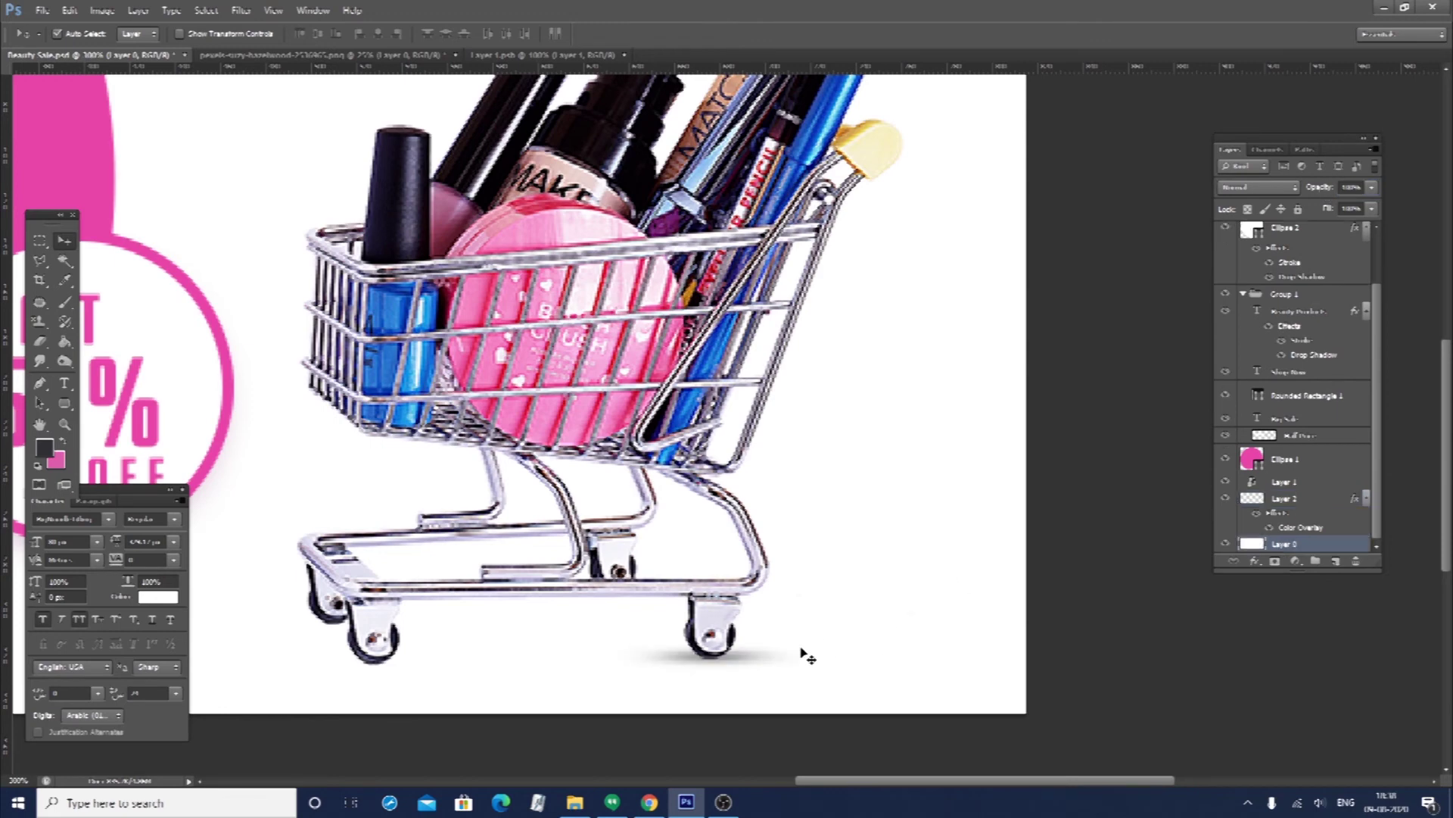
Move the shadow under the left wheel, duplicate it and nudge the copy to the rear-left wheel
left_click(757, 665)
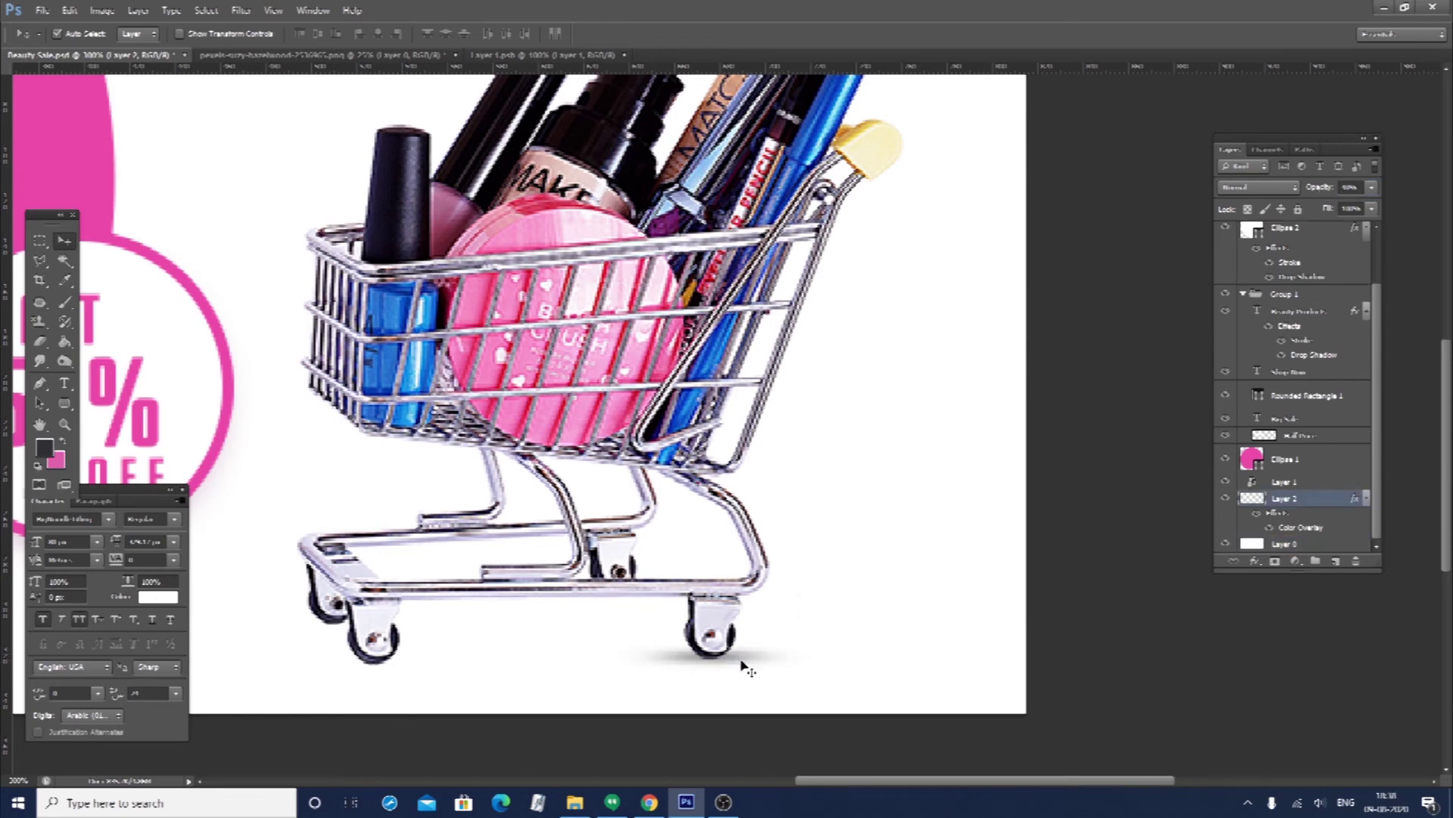
mouse_move(748, 668)
left_mouse_down()
mouse_move(409, 672)
mouse_move(751, 674)
mouse_move(741, 661)
left_mouse_up()
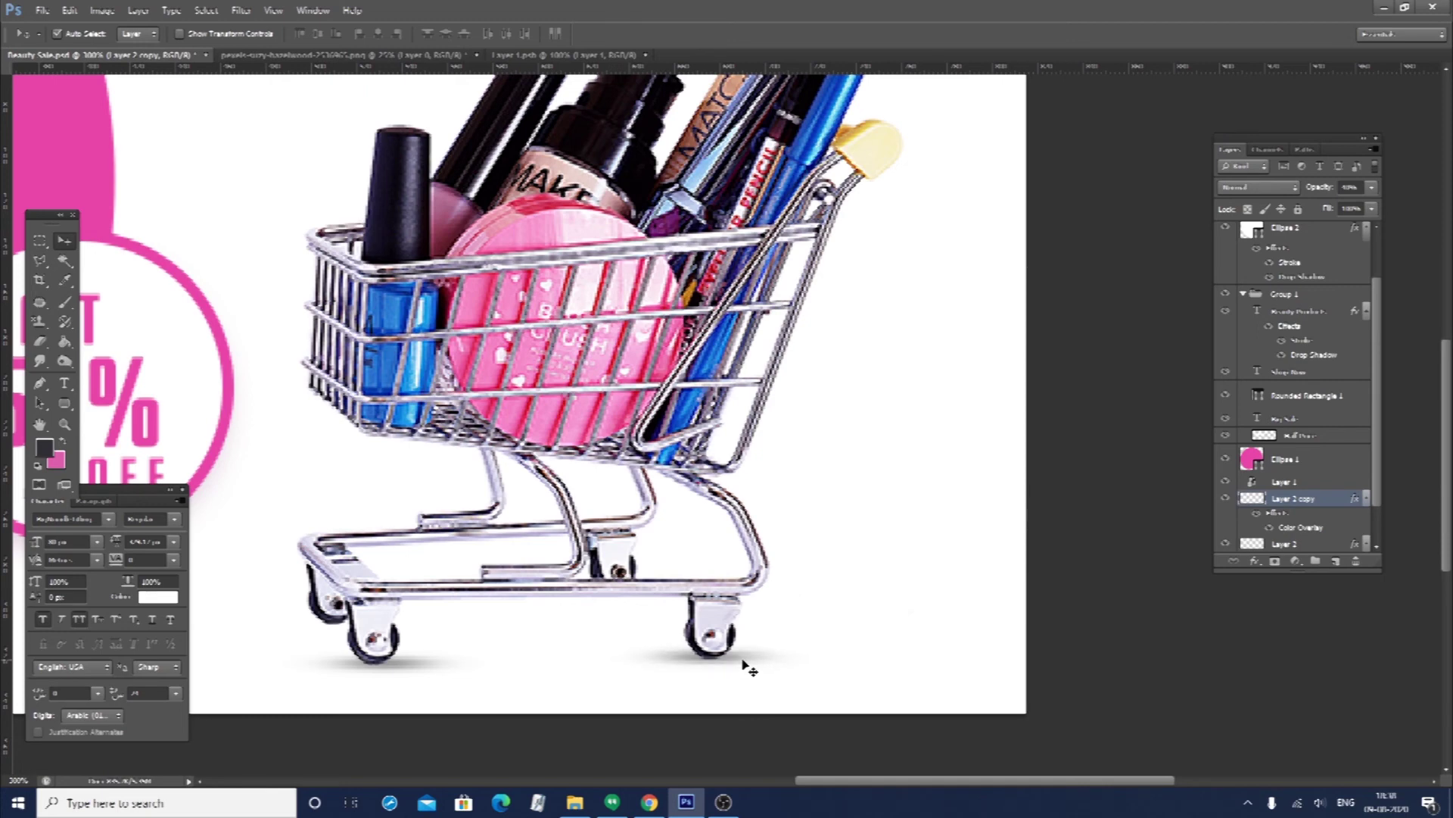
left_click(409, 672)
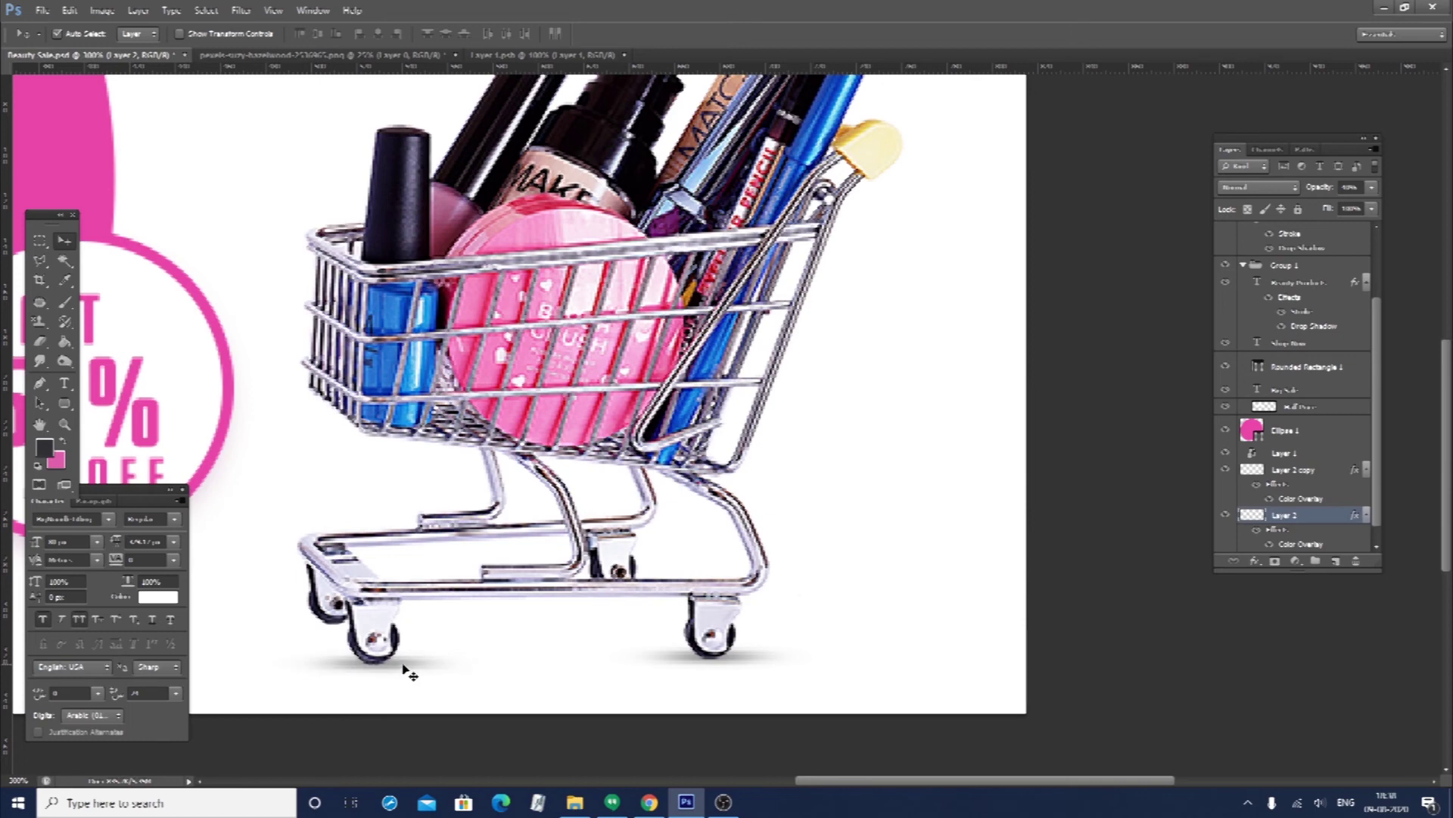
key("ctrl+j")
key("shift+Up")
key("shift+Up")
key("shift+Left")
key("shift+Left")
key("shift+Left")
key("shift+Right")
key("Down")
key("Down")
key("Down")
key("Up")
key("Up")
key("Down")
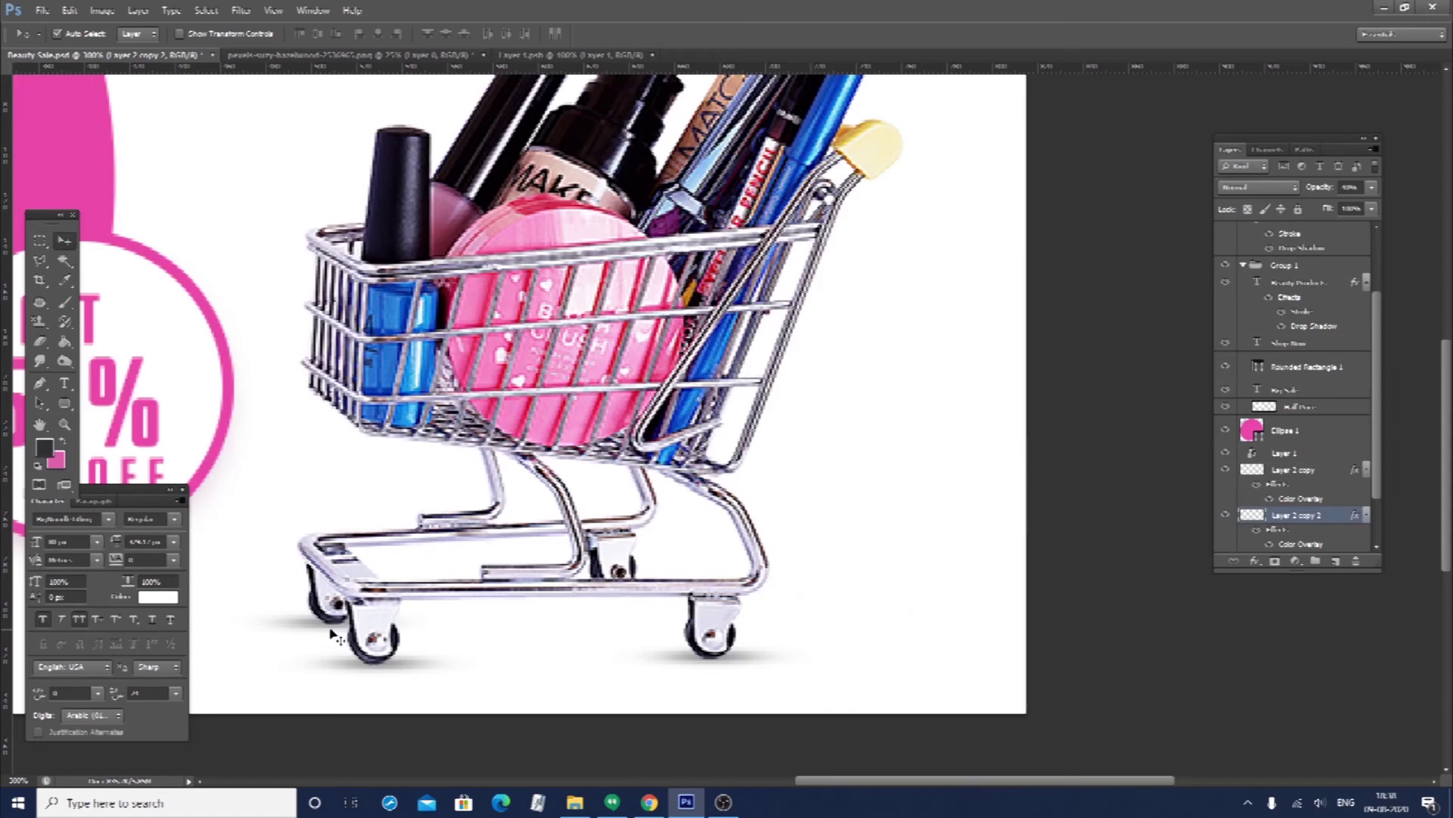
Reshape the rear-left wheel shadow and zoom out to view the whole banner
key("ctrl+t")
left_click_drag(222, 604, 261, 596)
key("Return")
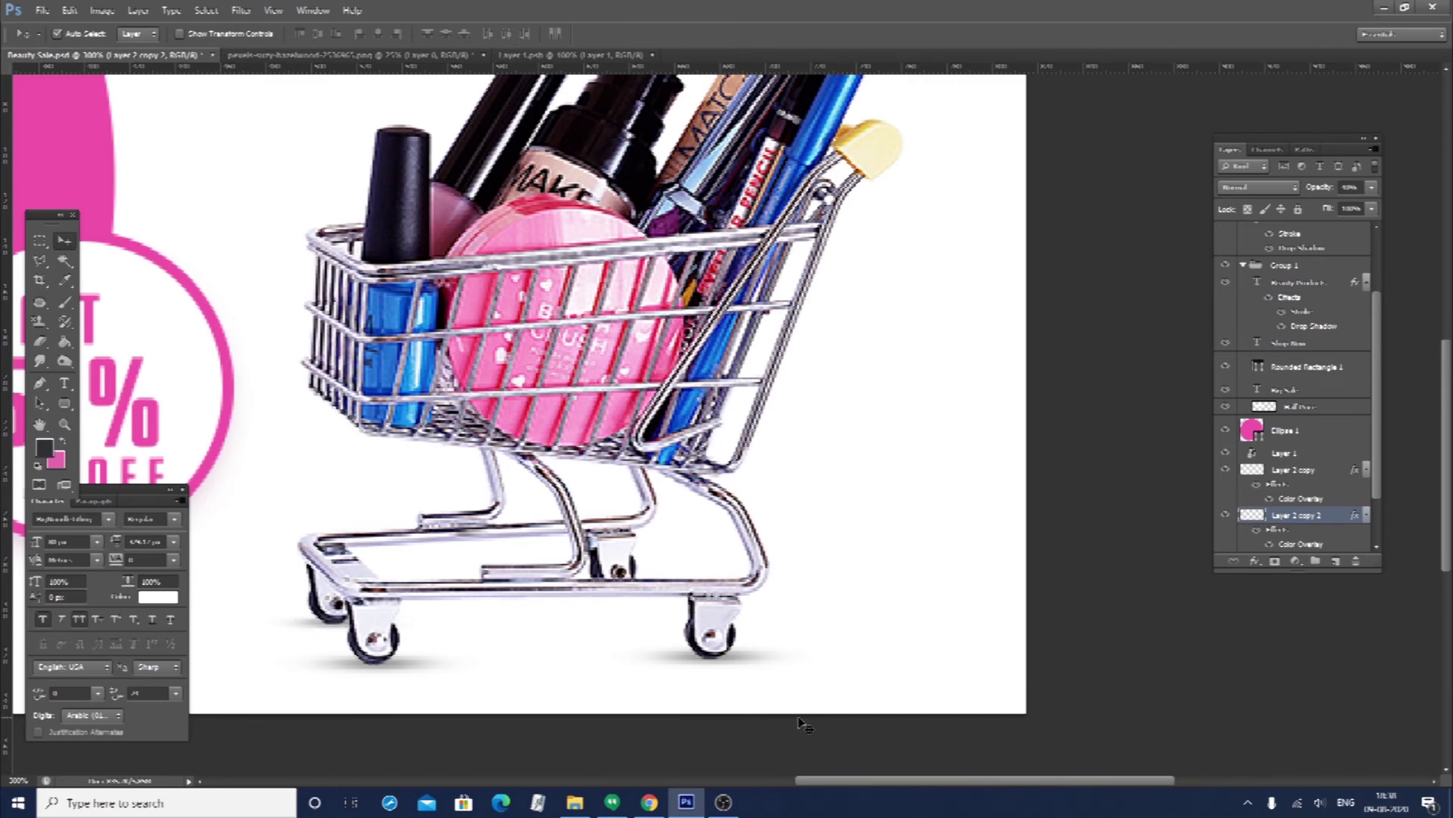
key("ctrl+1")
left_click(954, 545)
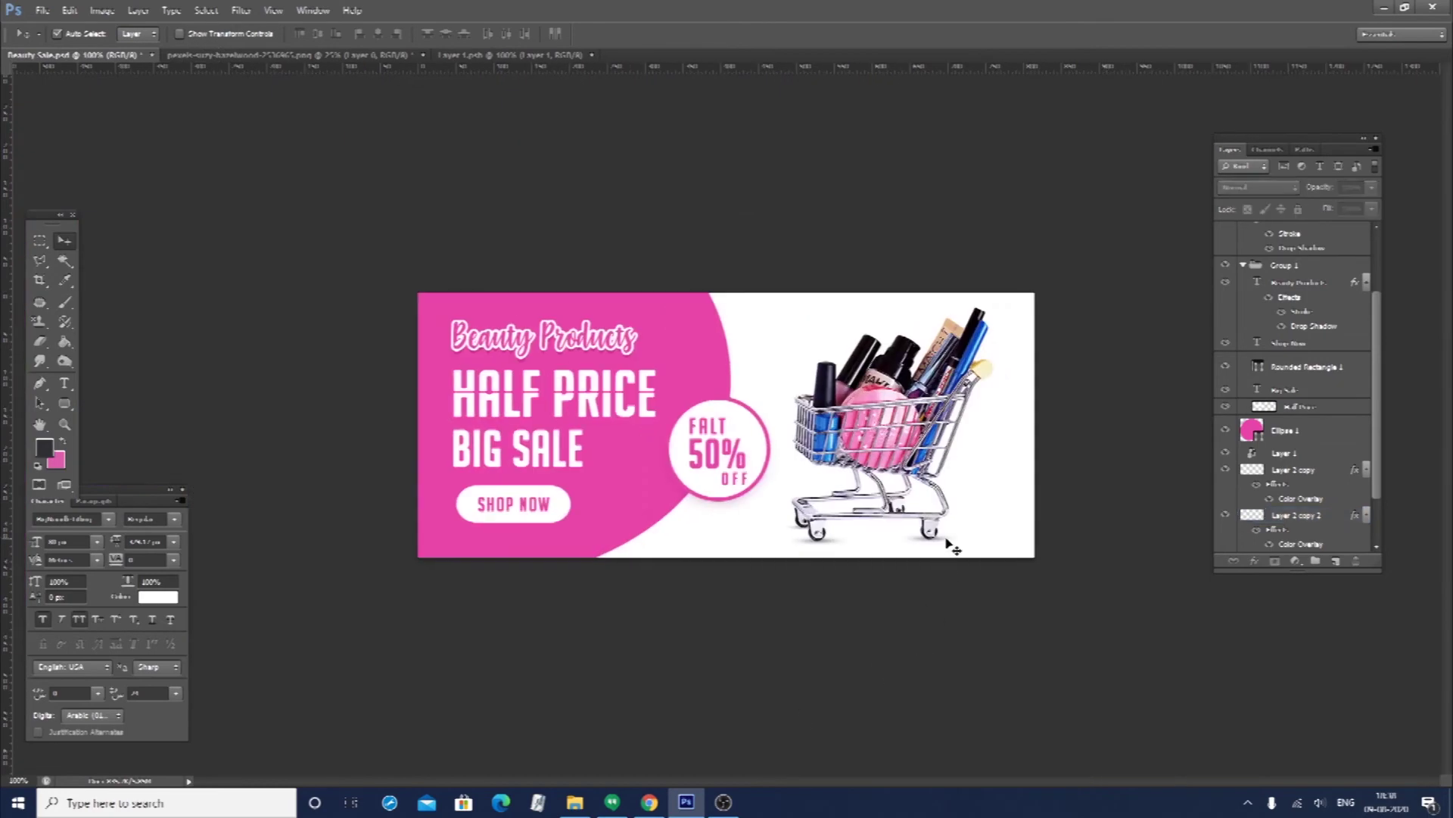
Select the wheel shadow layers and toggle the rear-left shadow off and on to compare
left_click(1295, 408)
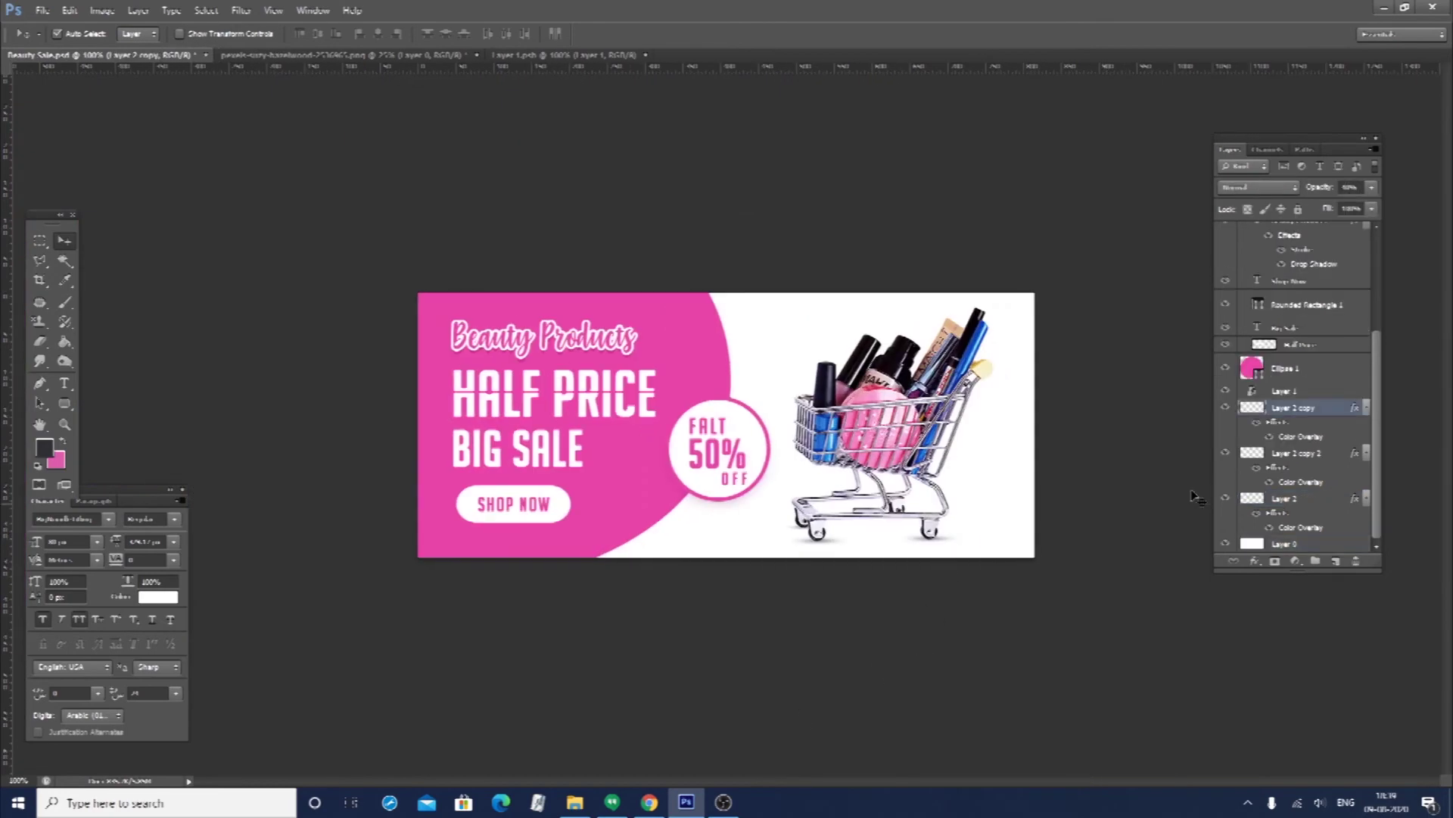
left_click(1287, 498)
left_click(1296, 453, "ctrl")
left_click(1350, 187)
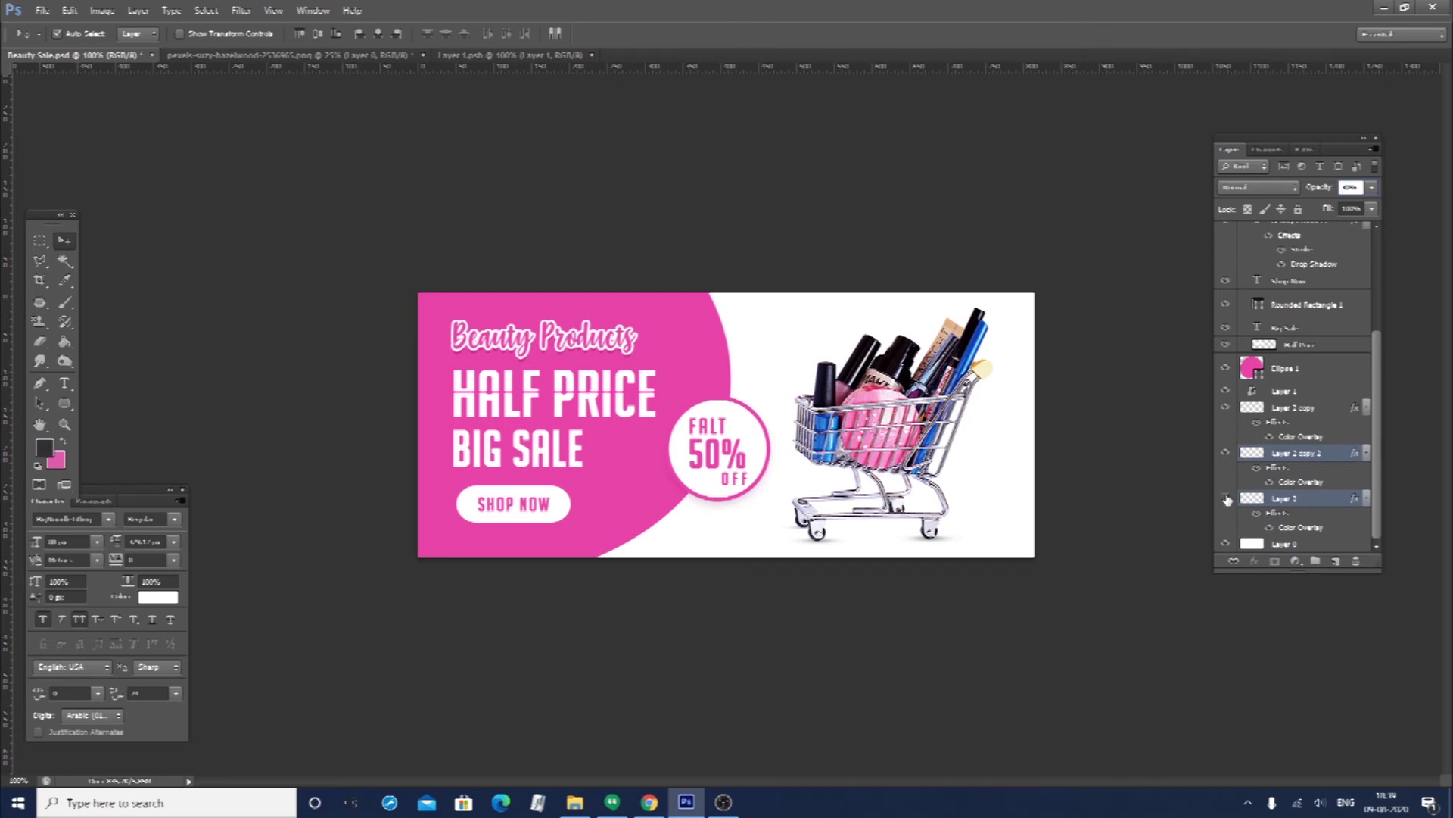
left_click(1225, 453)
left_click(1225, 455)
Lower the Layer 2 copy shadow's opacity to match the other wheel shadows
left_click(1291, 413)
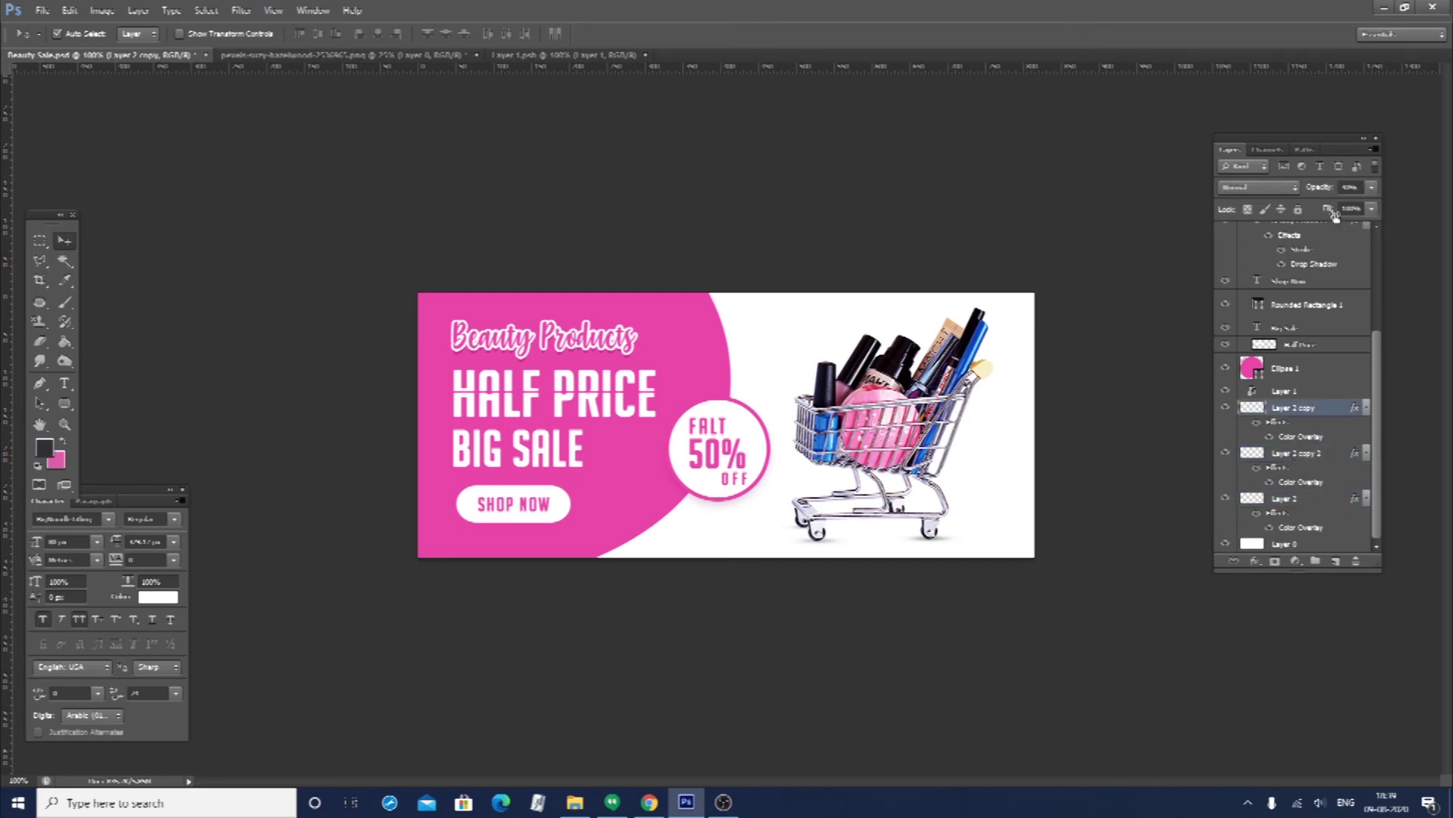
left_click(1345, 188)
left_click(935, 463)
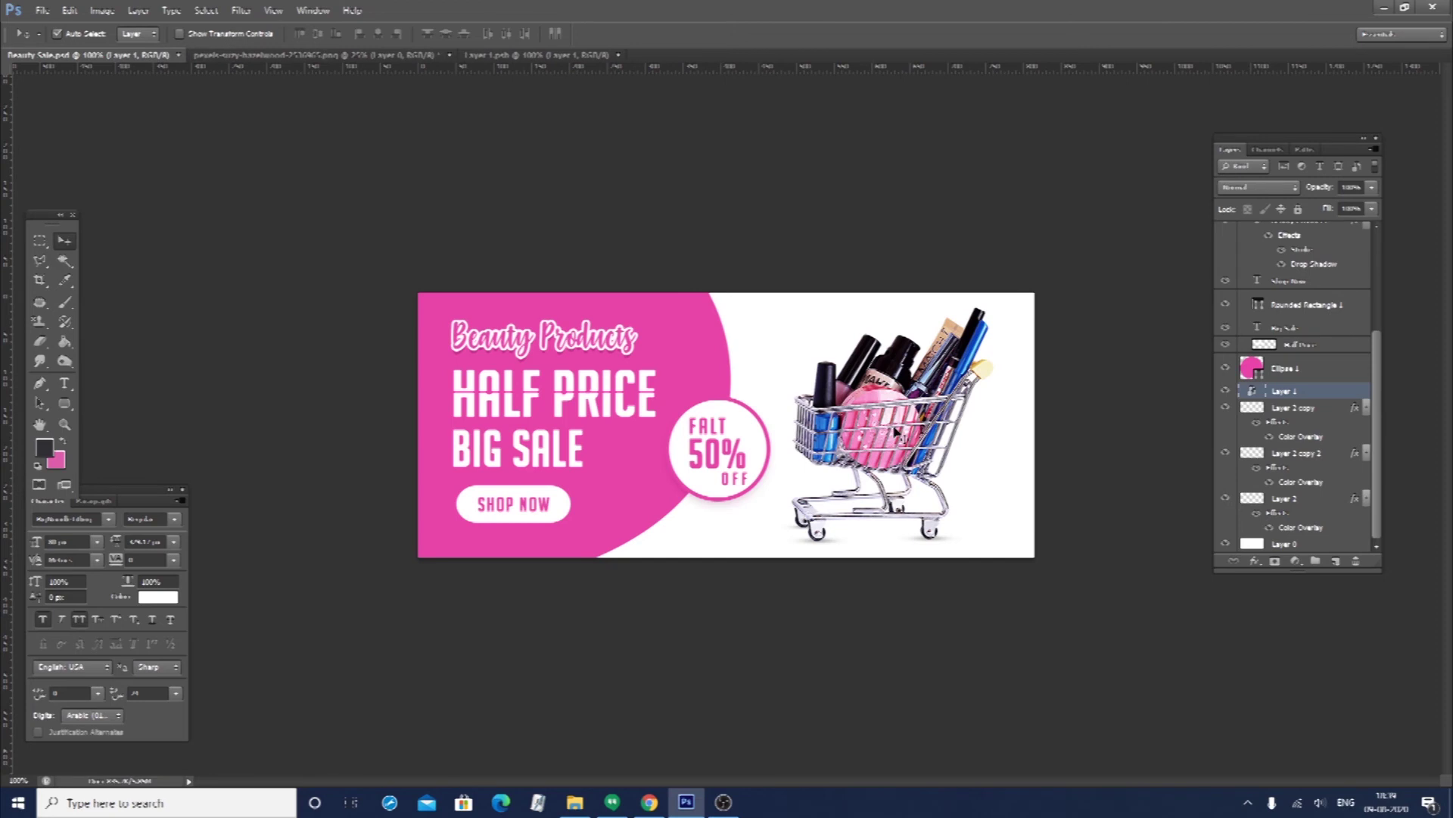
left_click(963, 473)
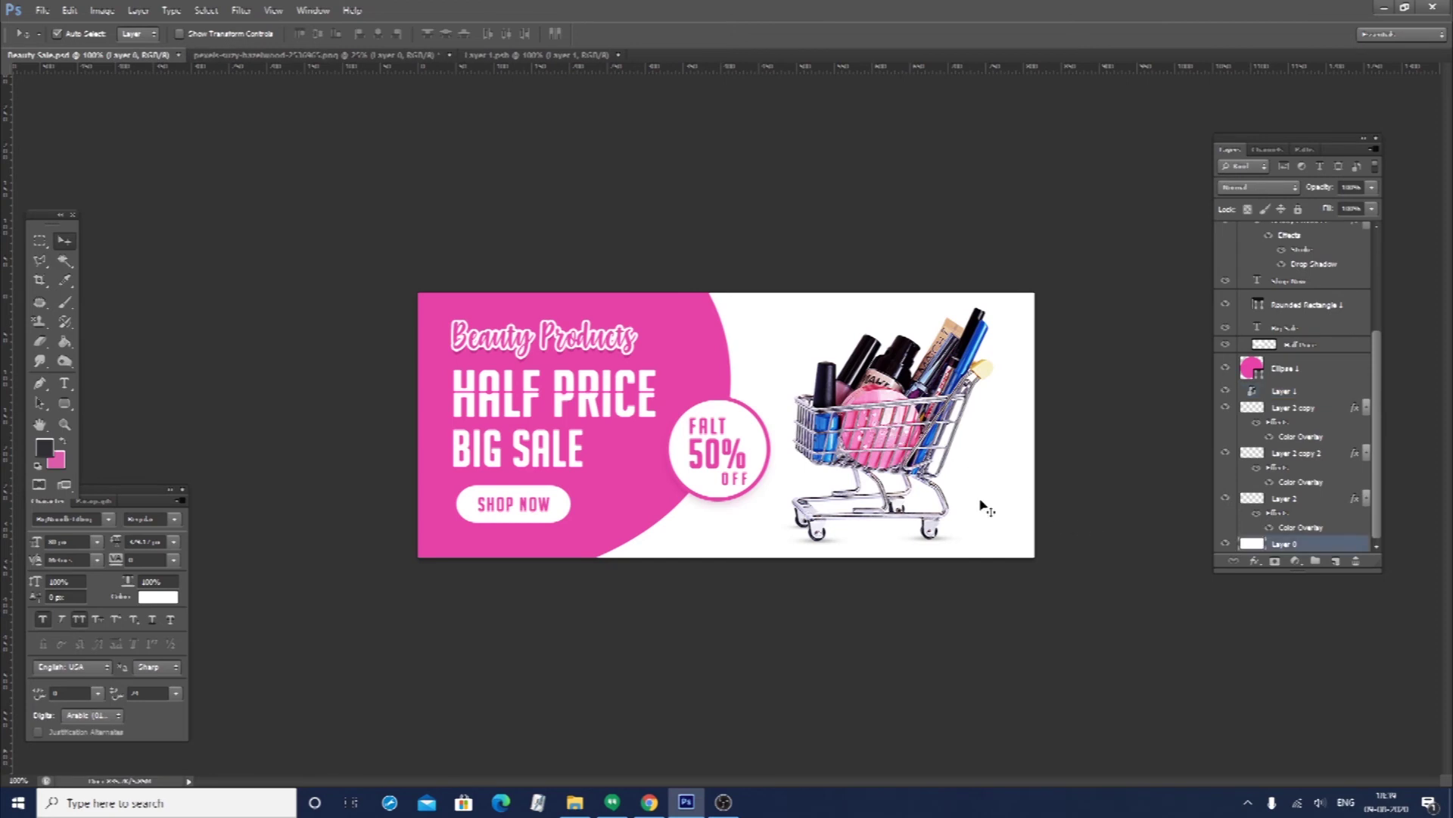
left_click(75, 404)
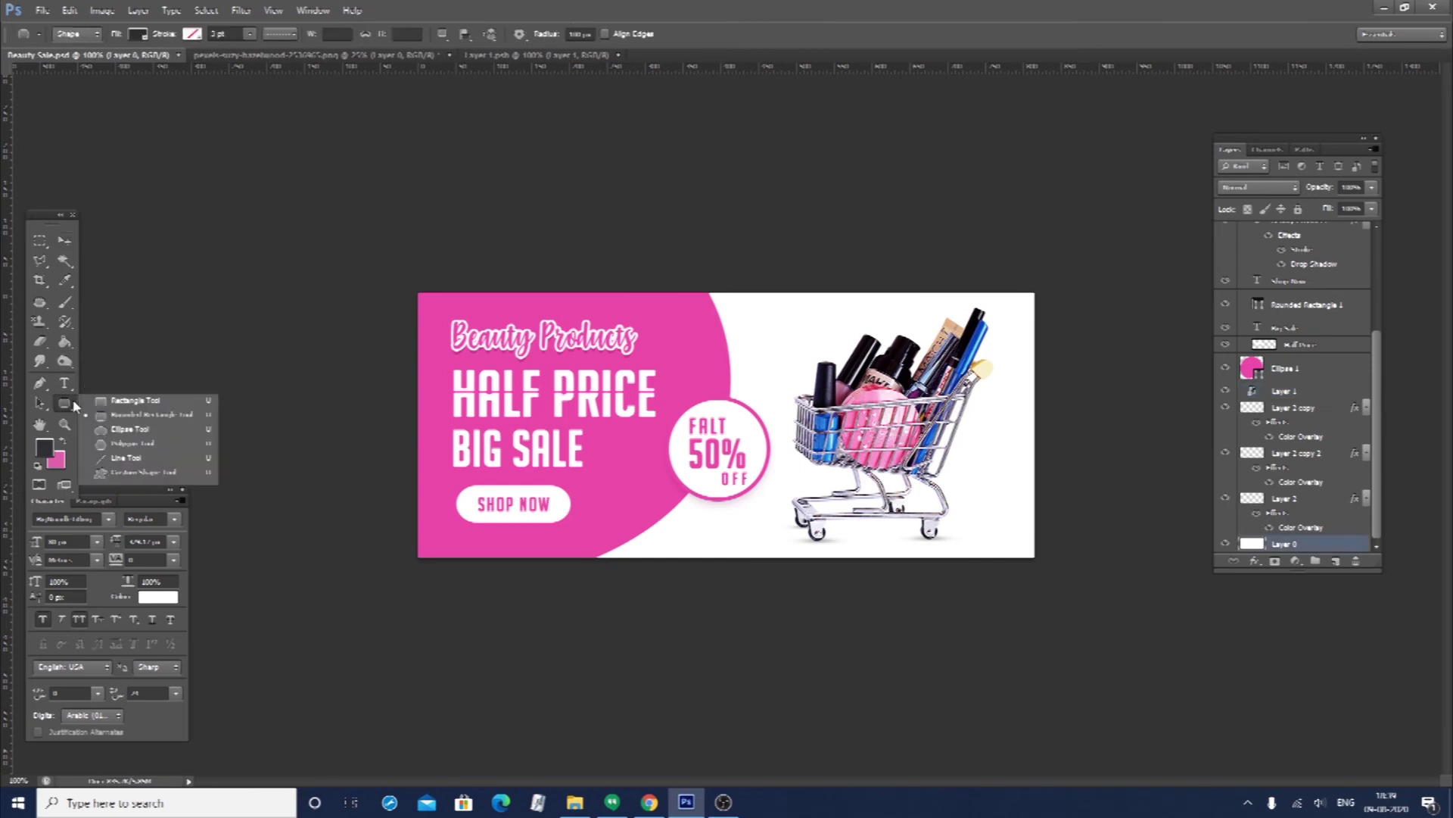
Draw a large circle over the cart's right side and give it a thick Stroke
left_click(130, 429)
left_click_drag(828, 310, 1275, 691)
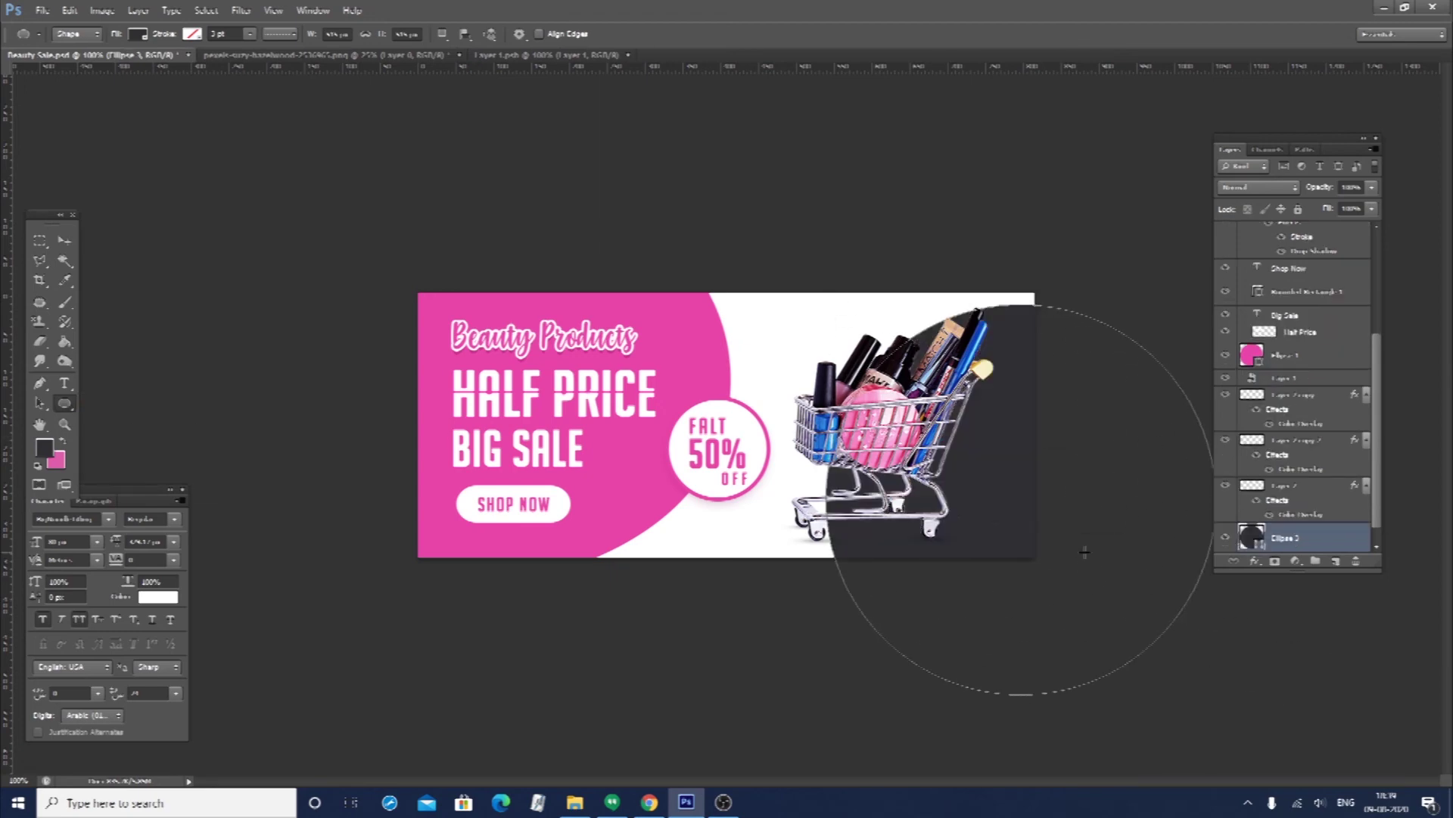
double_click(1320, 540)
left_click(898, 377)
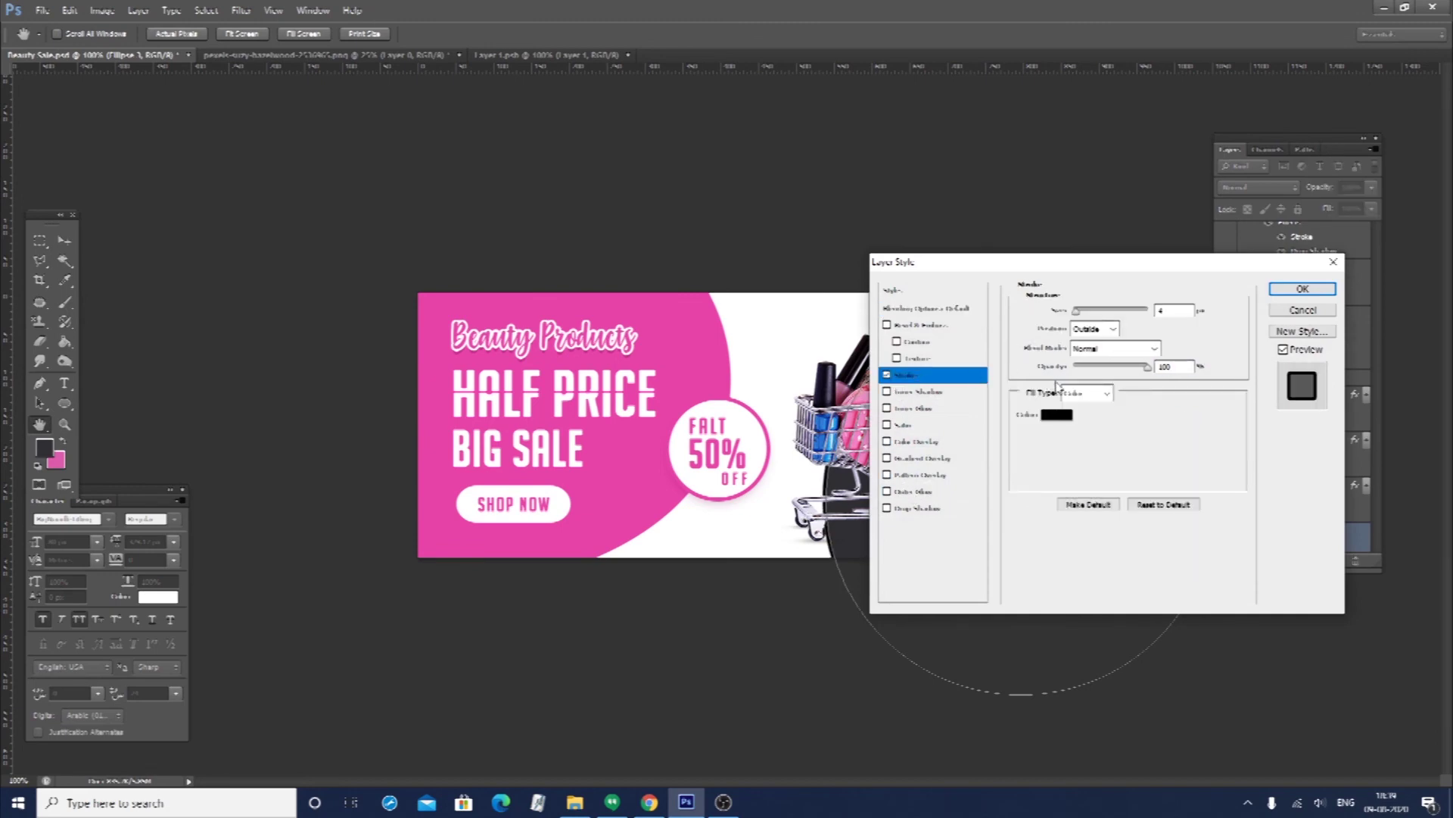
left_click(1098, 310)
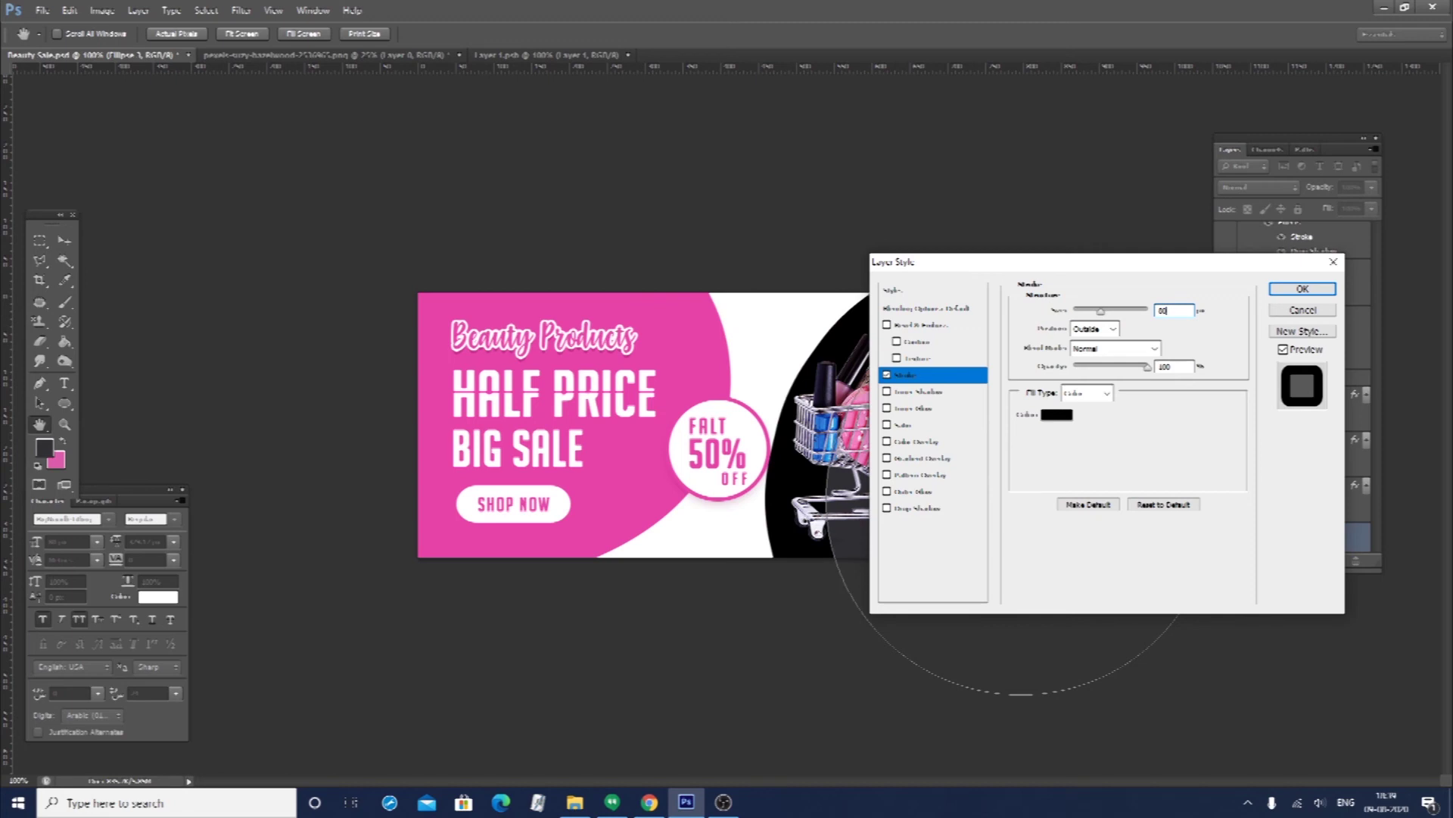
key("Return")
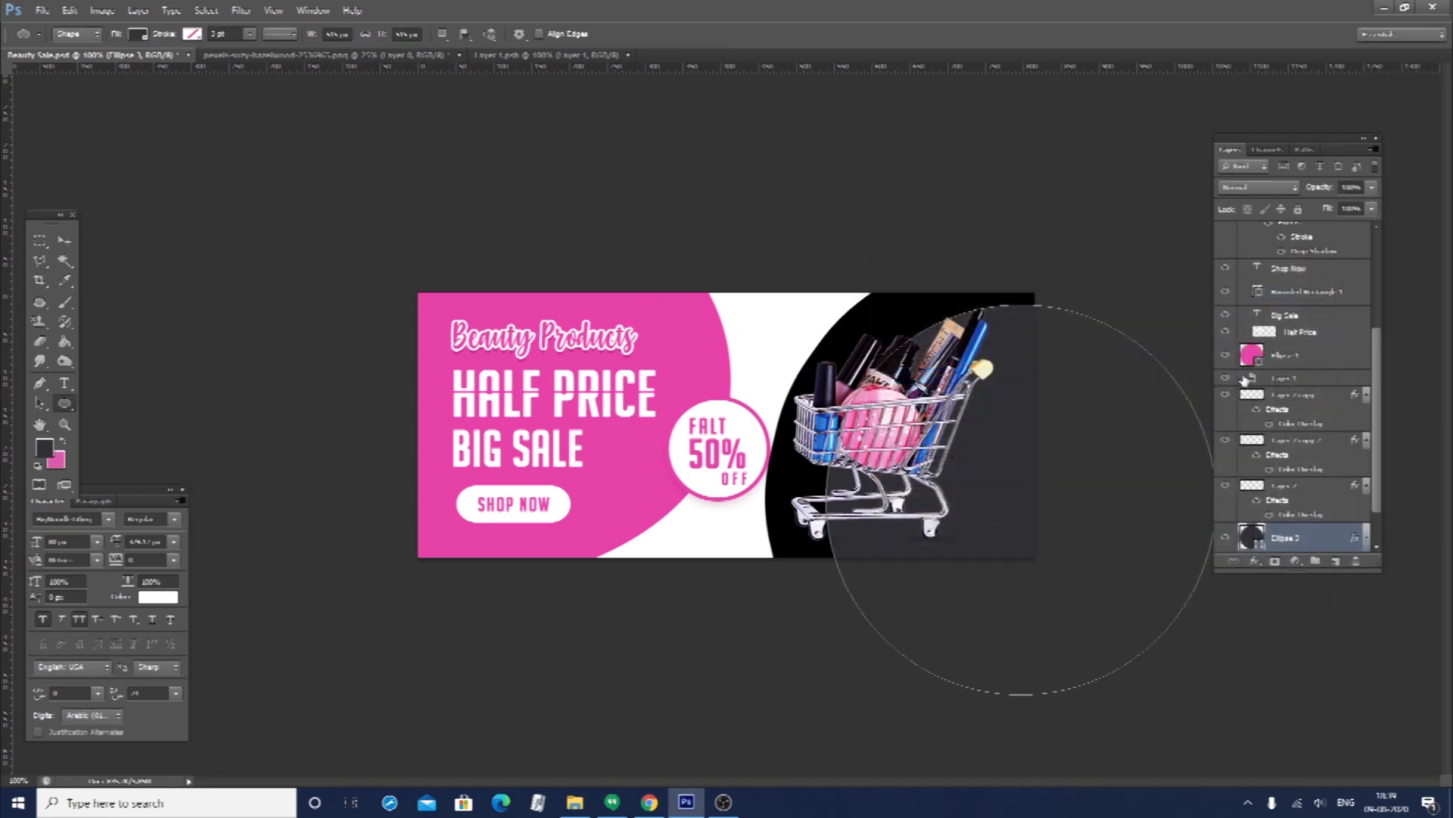
Set the circle's Fill to 0% and shrink it around its centre
left_click(1373, 210)
left_click_drag(1368, 227, 1243, 235)
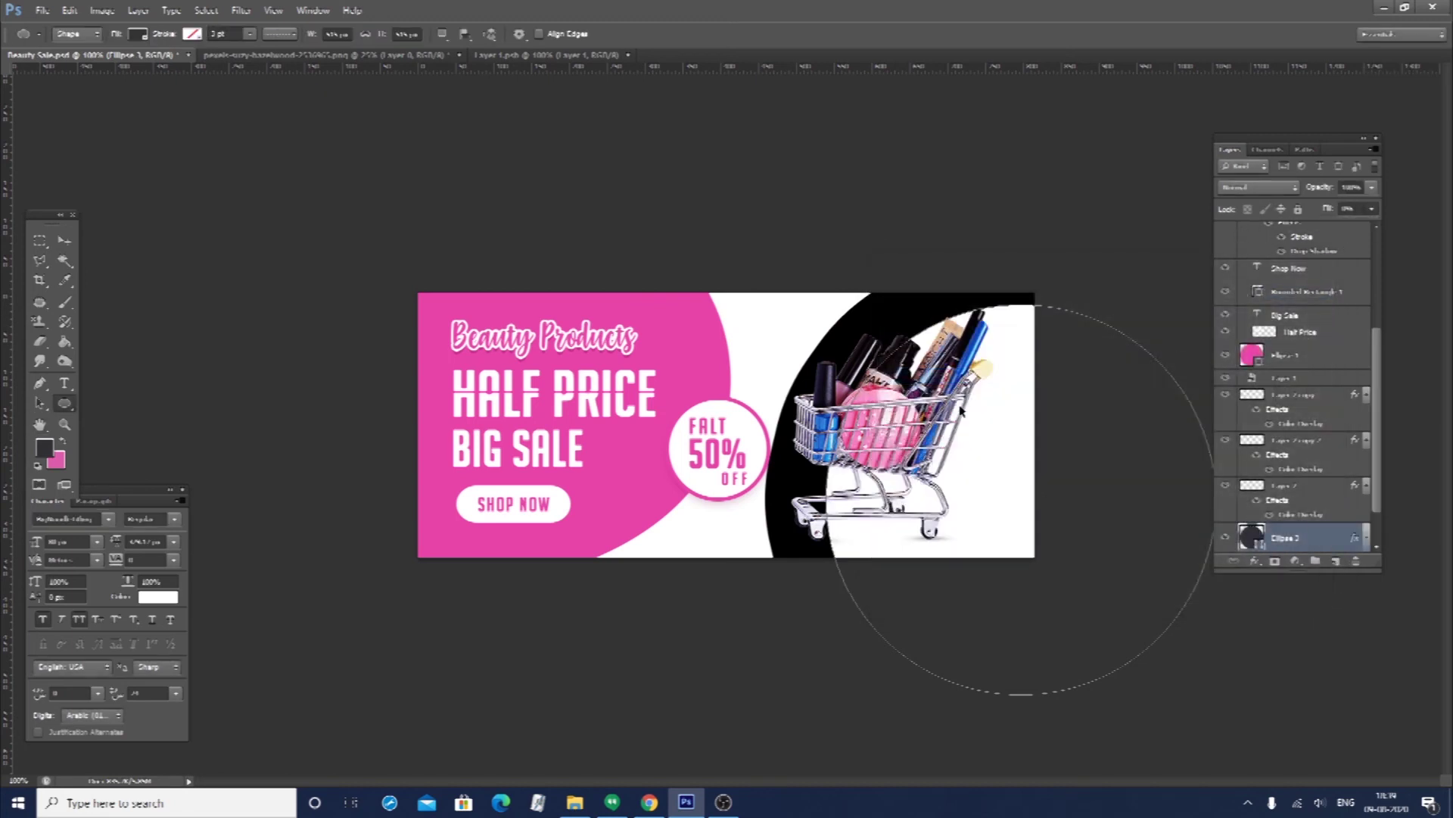
key("ctrl+t")
left_click_drag(830, 308, 871, 348)
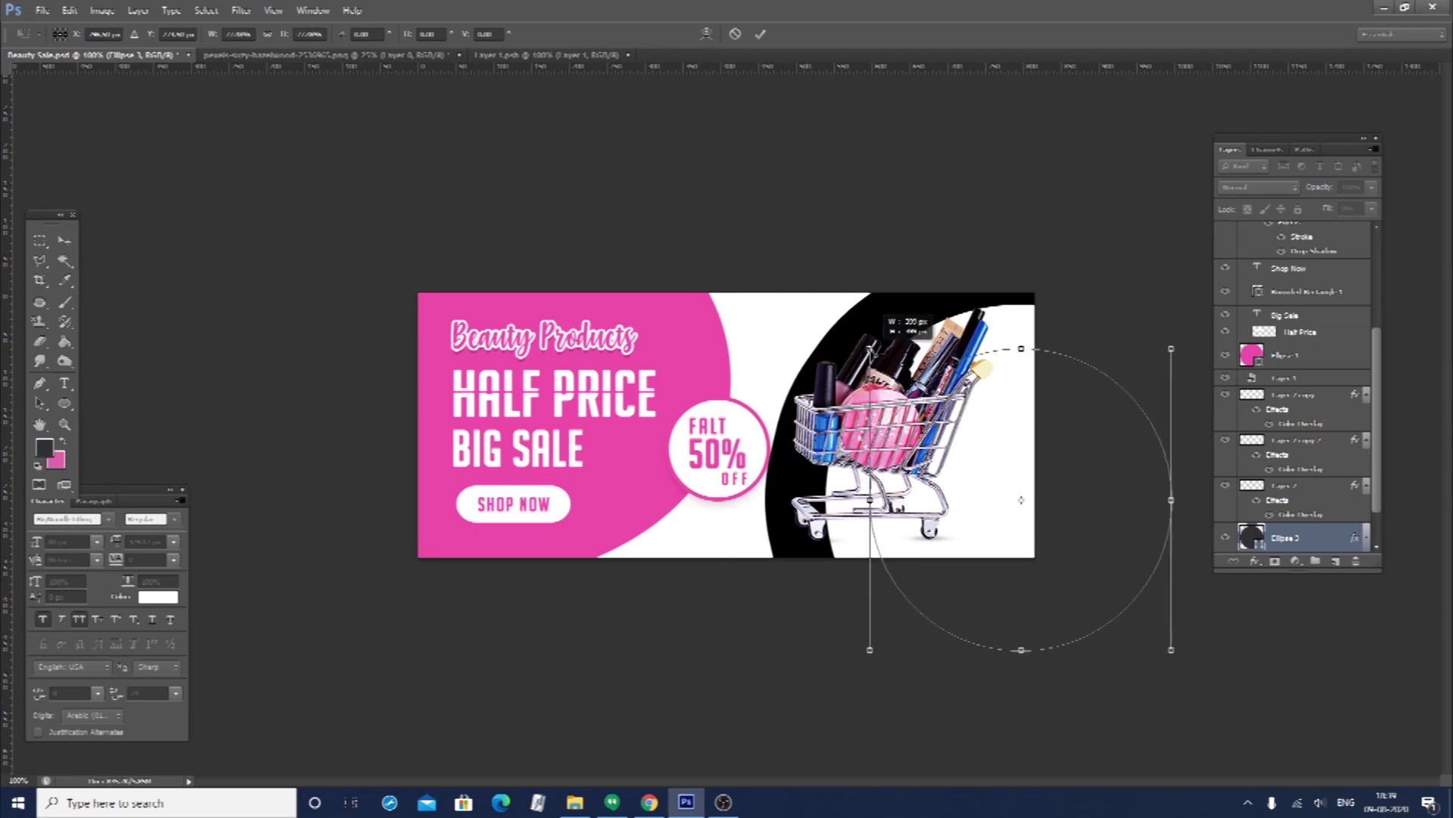
key("Return")
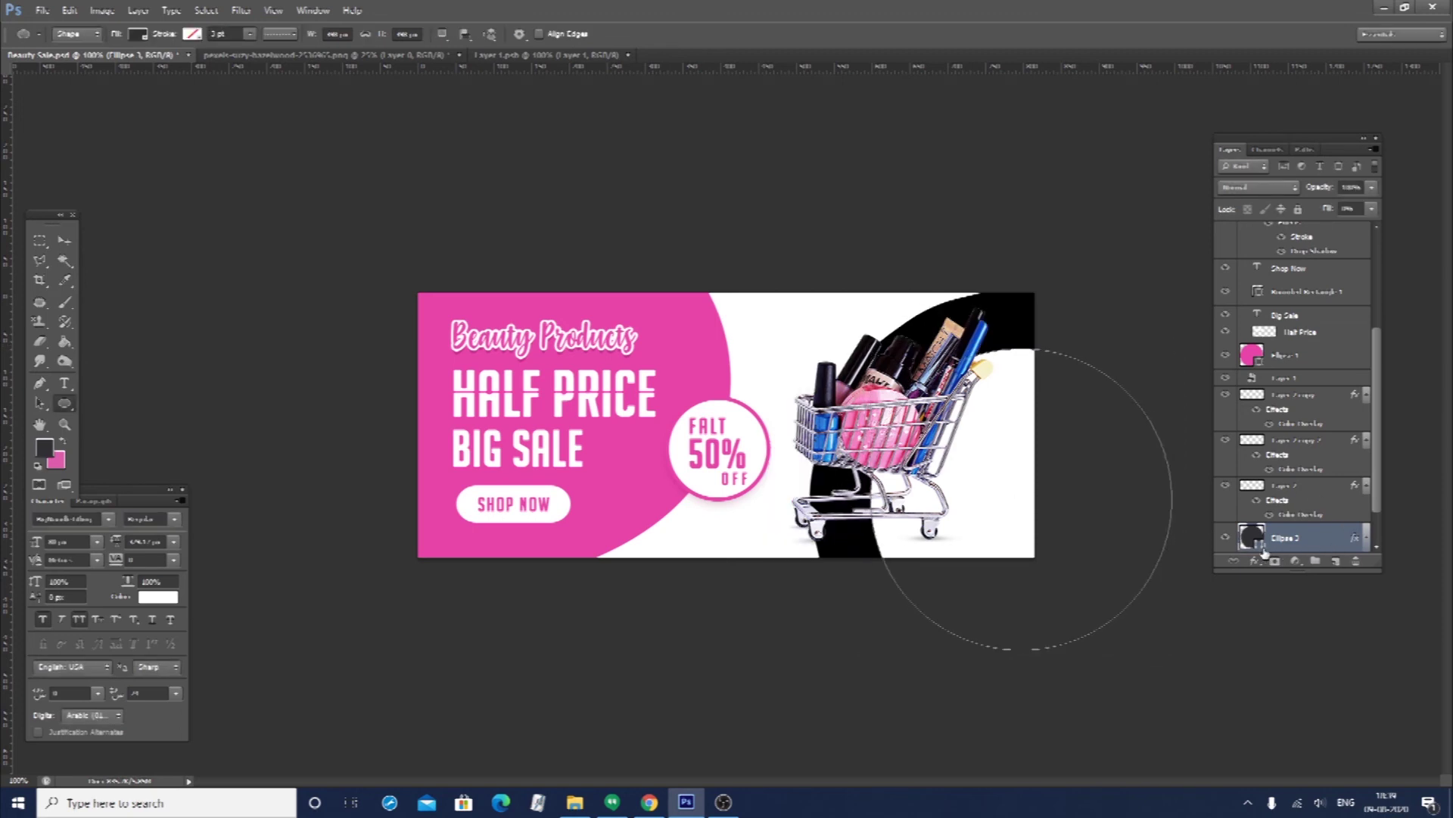
Set the stroke size to 5 and its colour to very pale pink fcedf8
scroll(1340, 529, "down", 2)
double_click(1297, 530)
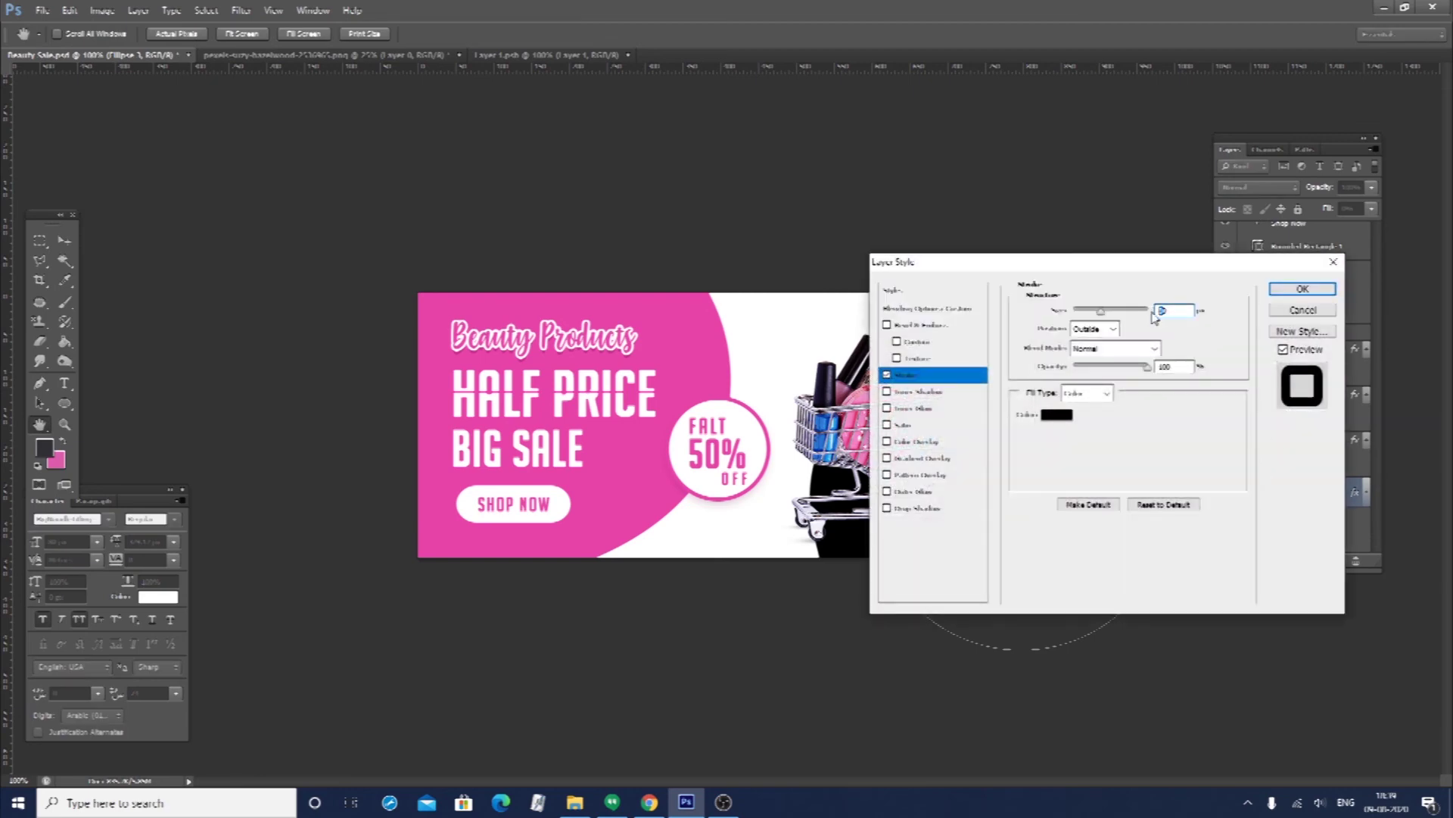
type("5")
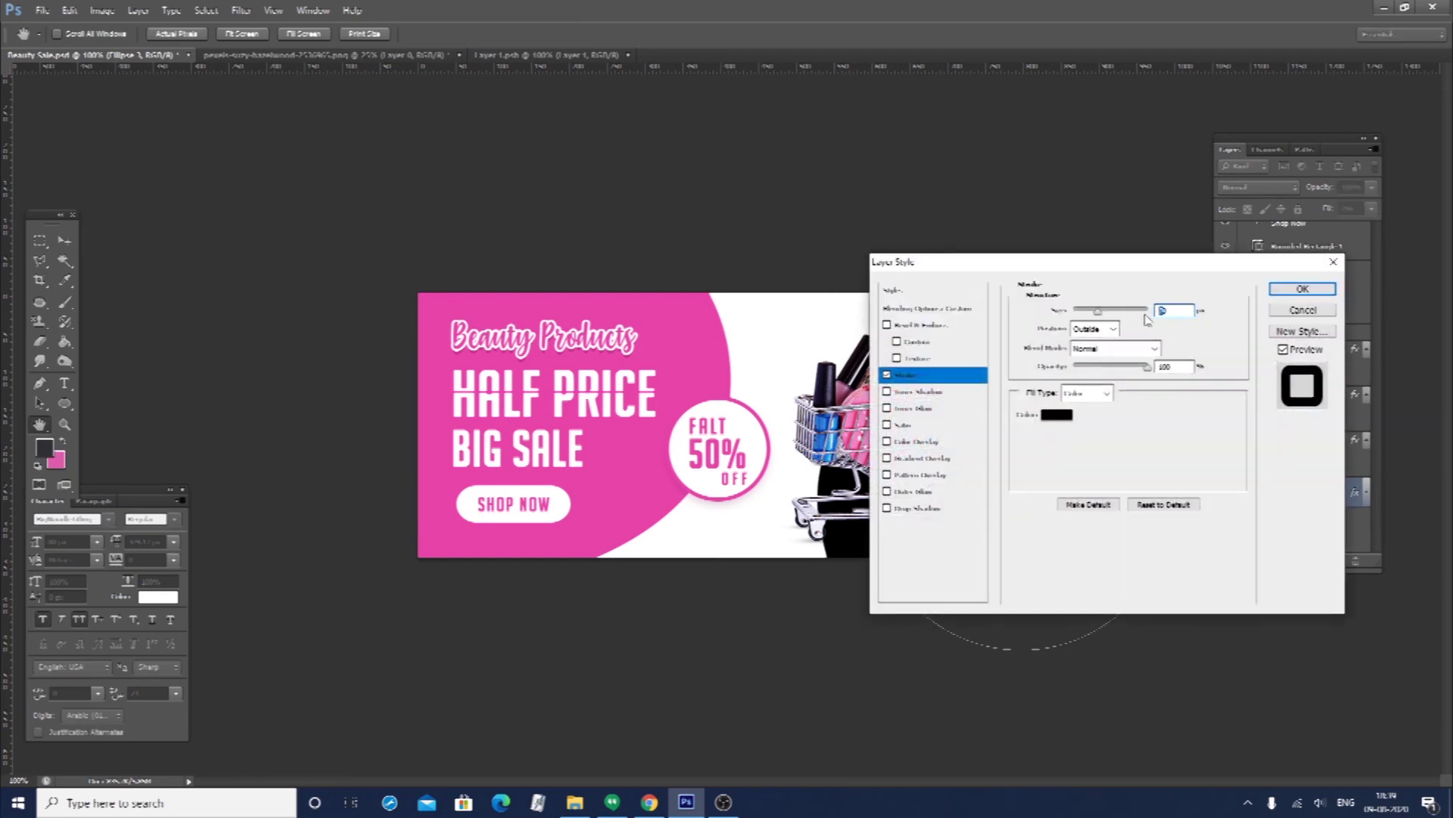
left_click(1065, 418)
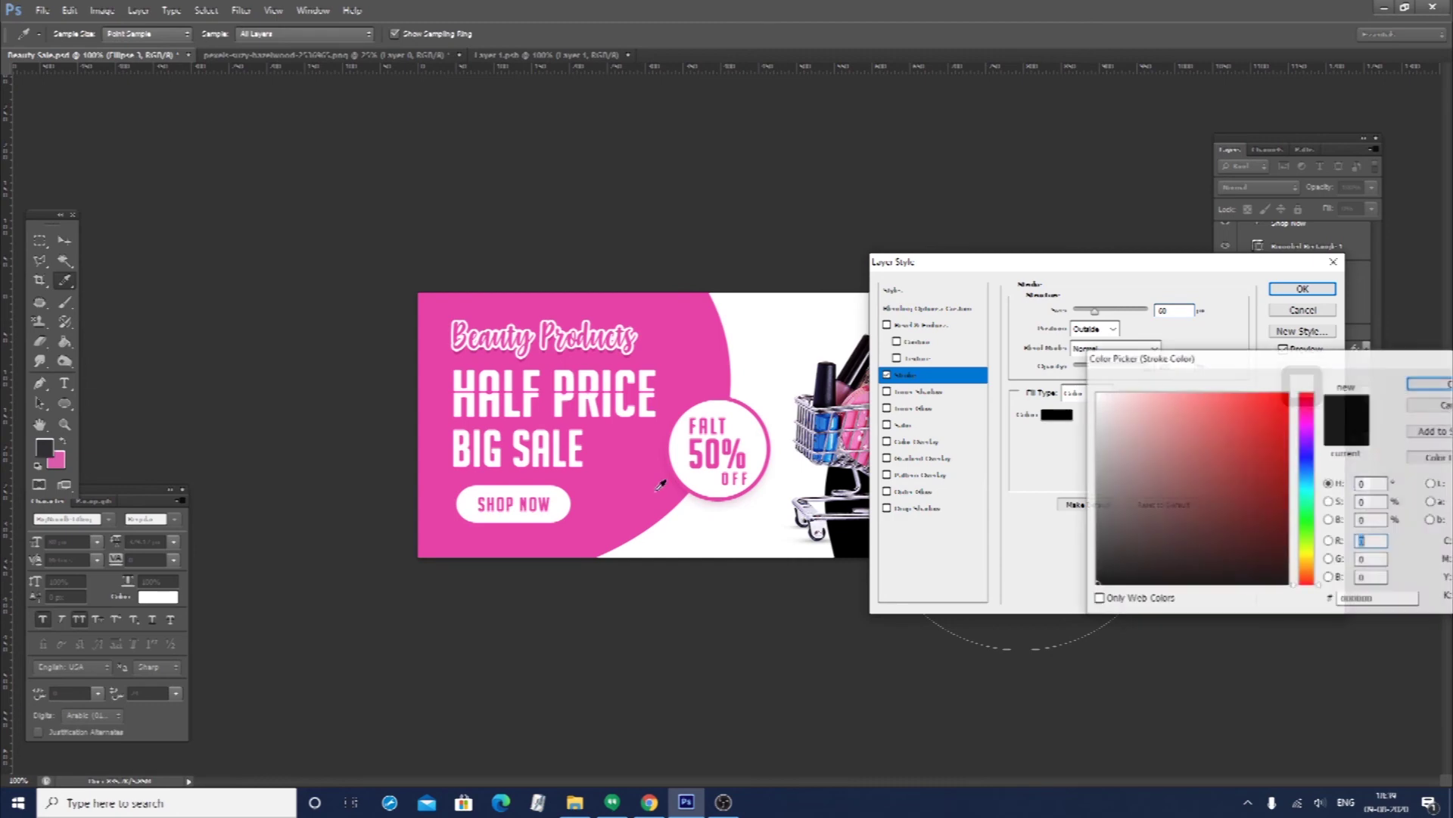
left_click(664, 480)
left_click_drag(1228, 413, 1108, 393)
key("Return")
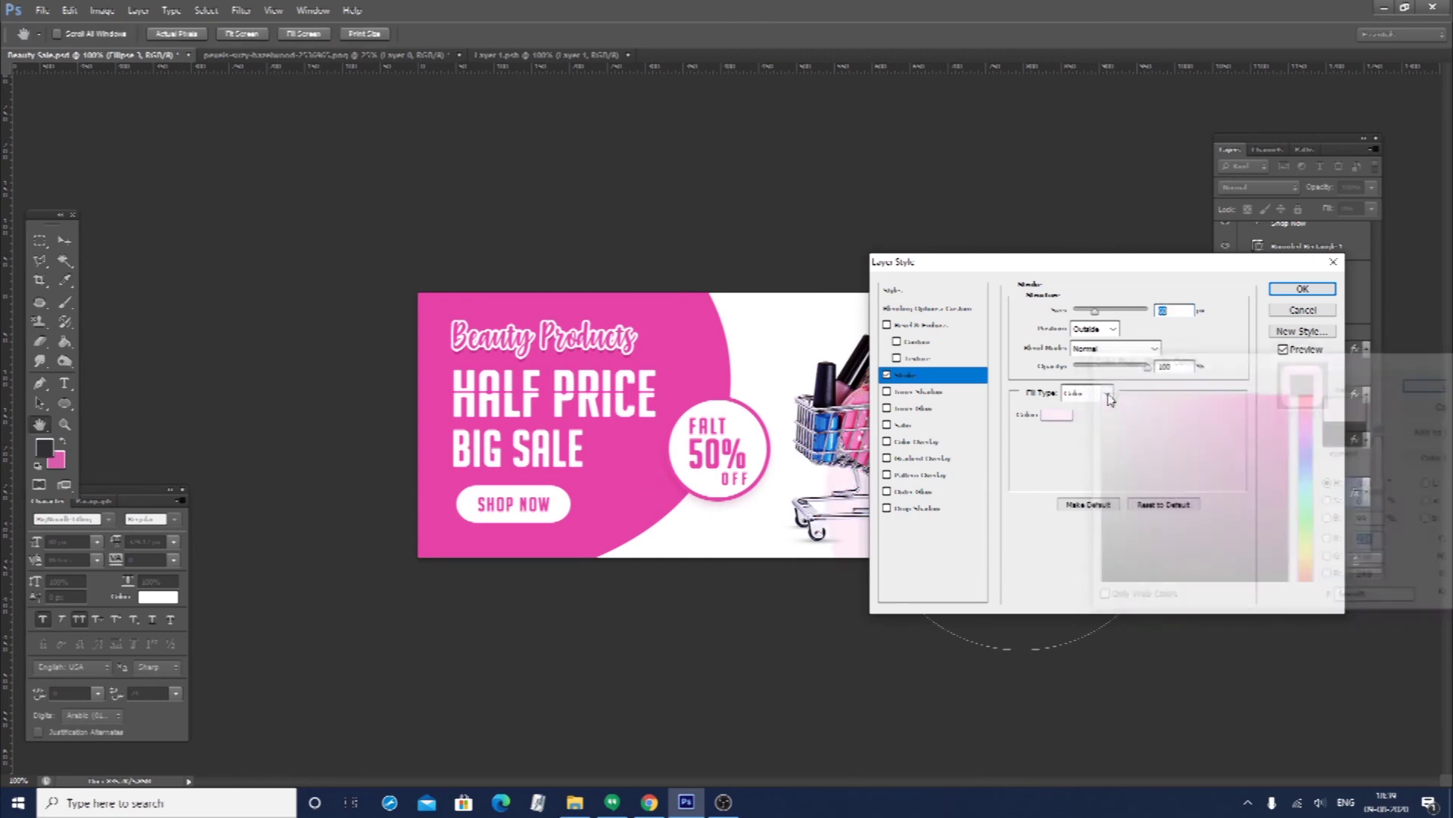
key("Return")
left_click(65, 241)
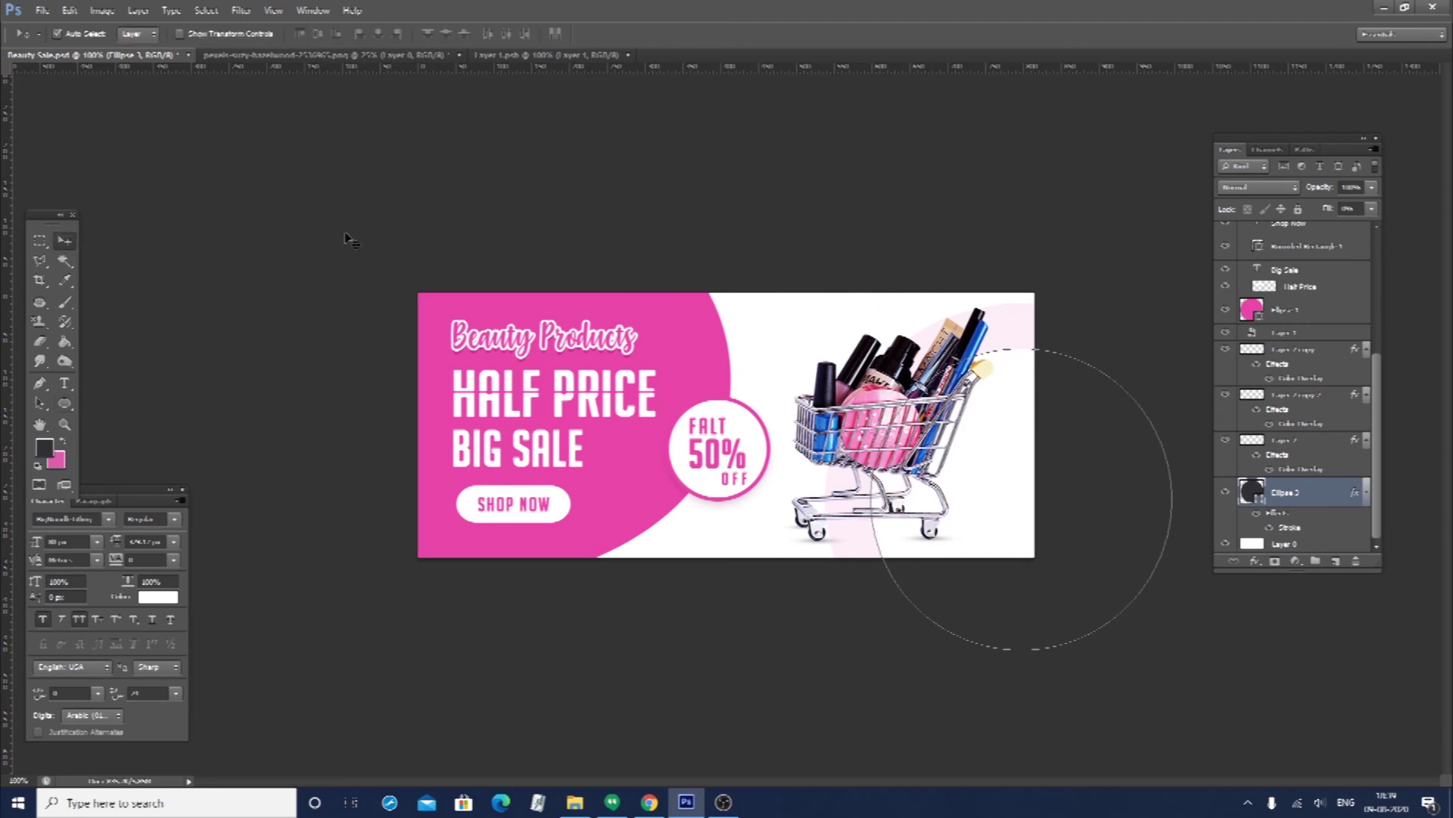
Reposition the hollow circle behind the cart
left_click(1141, 507)
left_click_drag(1022, 466, 1005, 491)
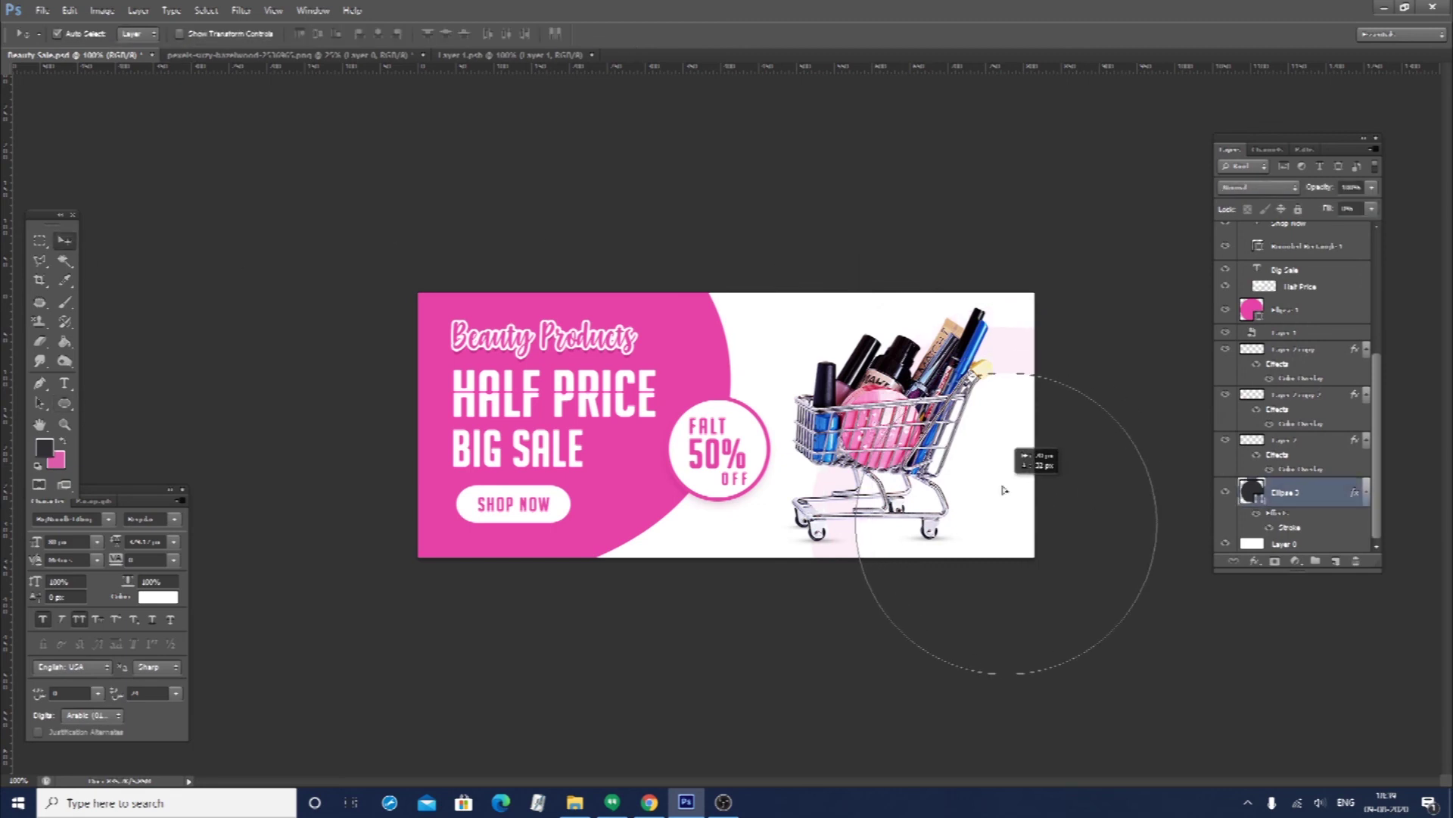
double_click(1289, 528)
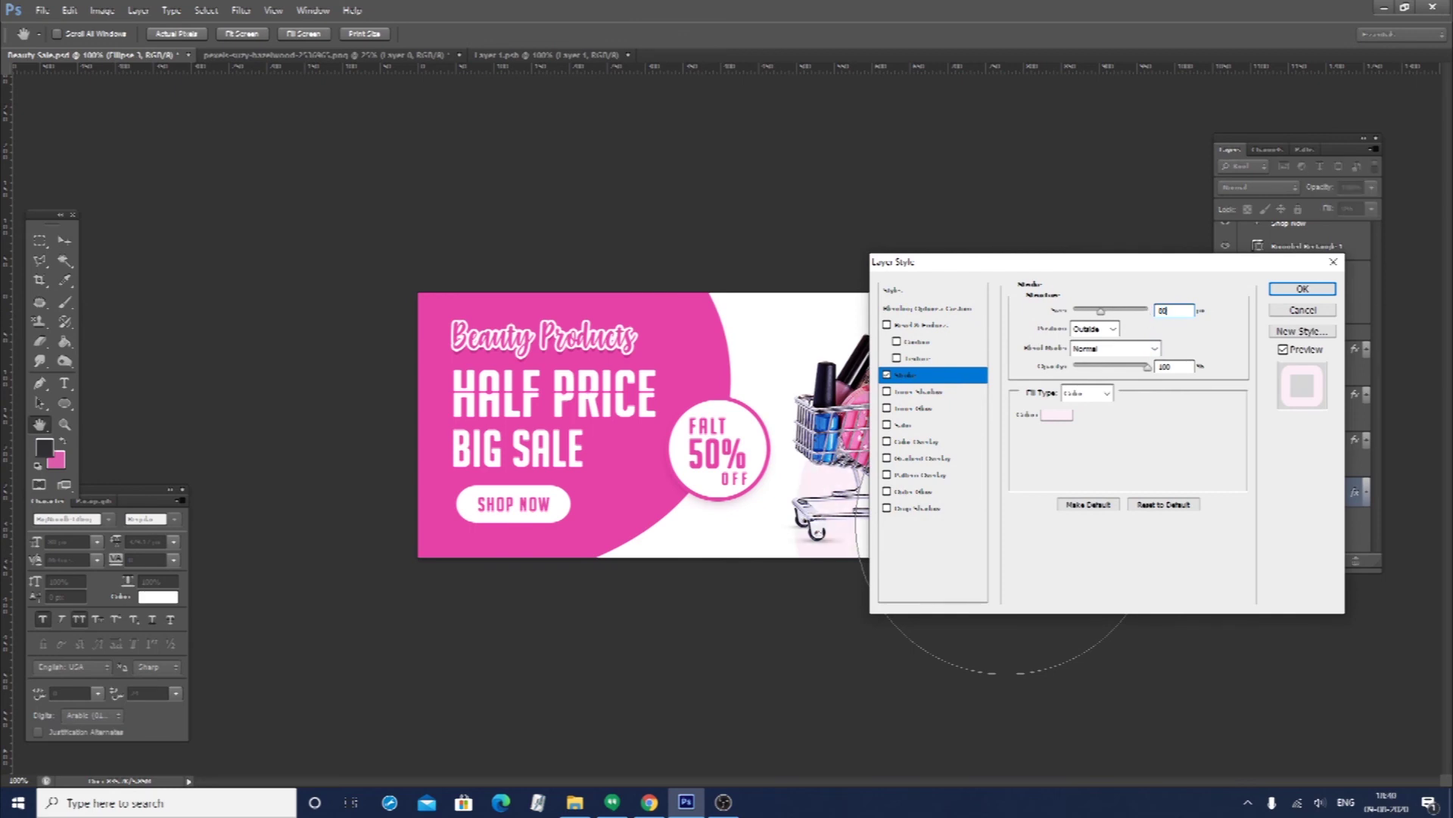
key("Return")
left_click_drag(1024, 461, 1028, 453)
Change the stroke to a slightly pinker pale colour and shift the circle down and right
double_click(1289, 528)
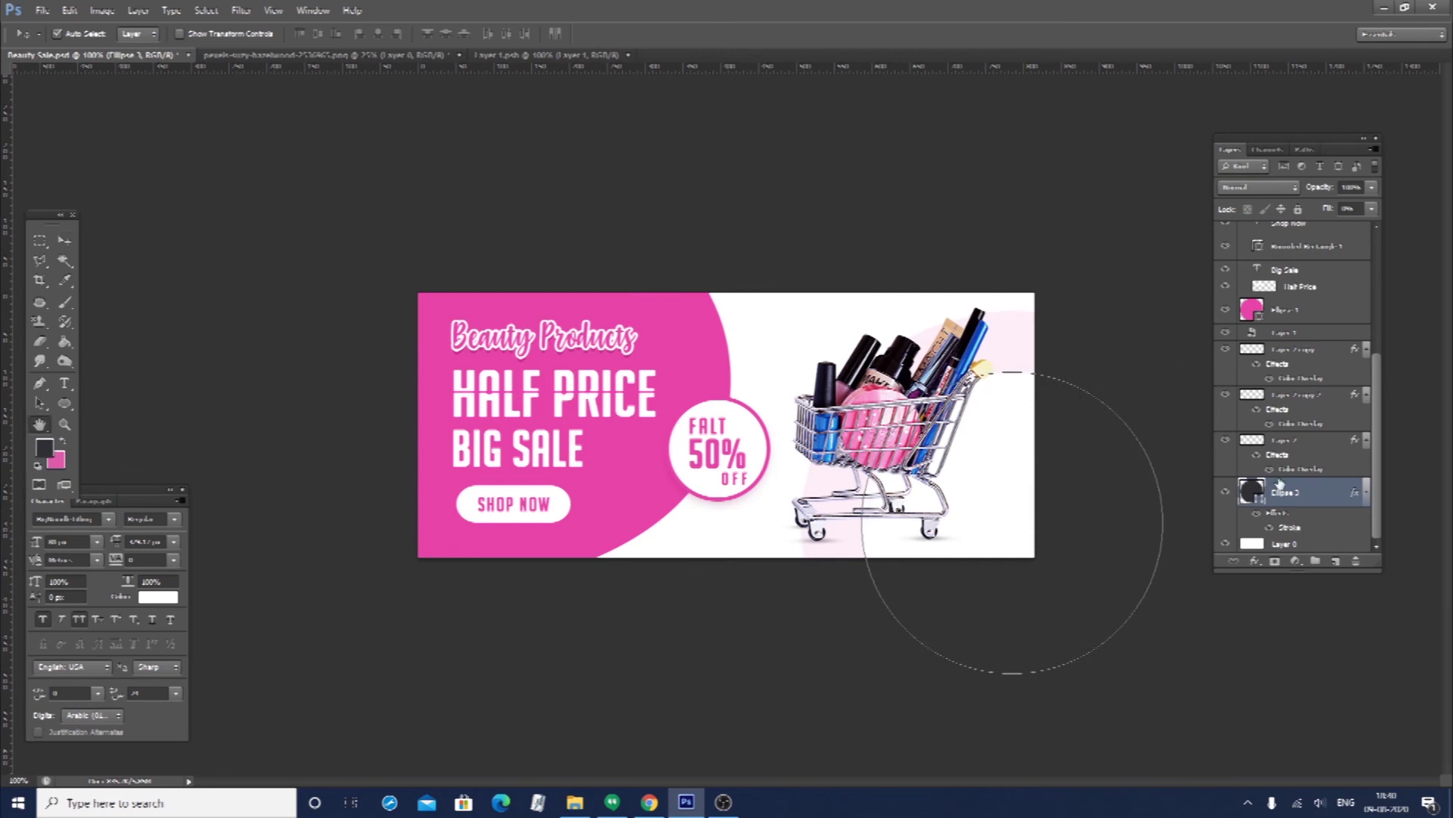
left_click(1059, 417)
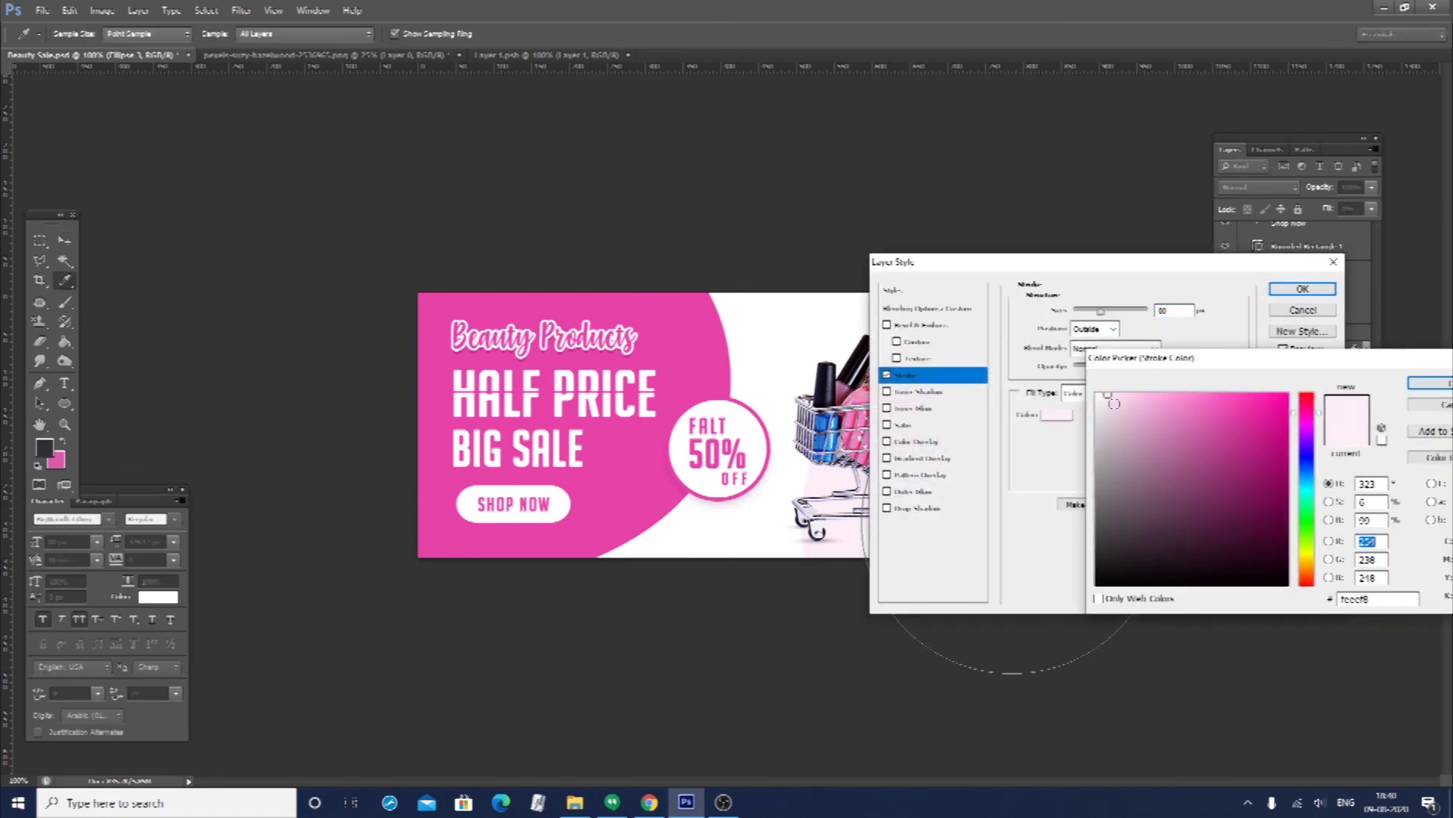
left_click_drag(1108, 394, 1112, 394)
key("Return")
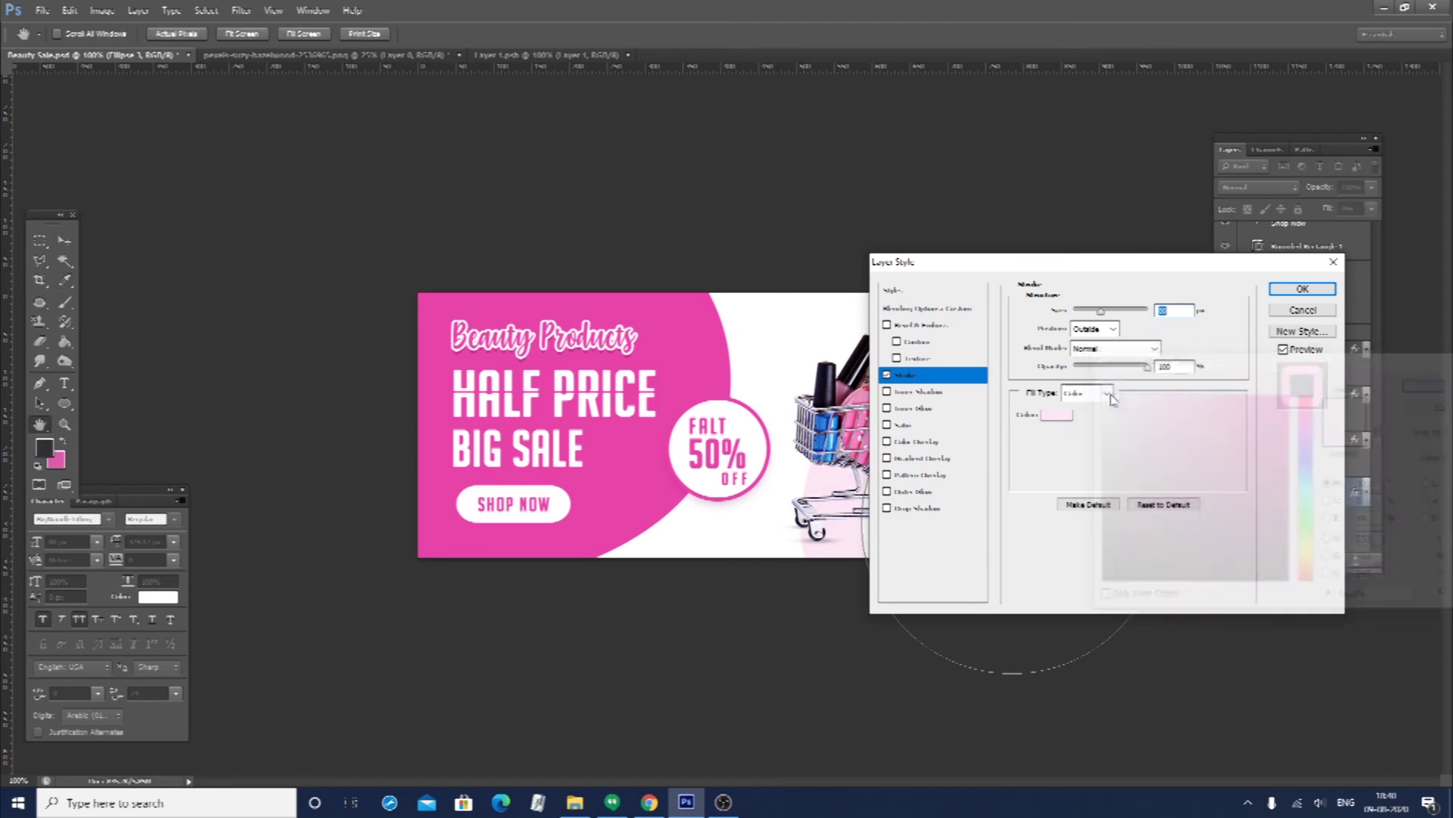
key("Return")
left_click_drag(1015, 457, 1064, 492)
left_click(1090, 542)
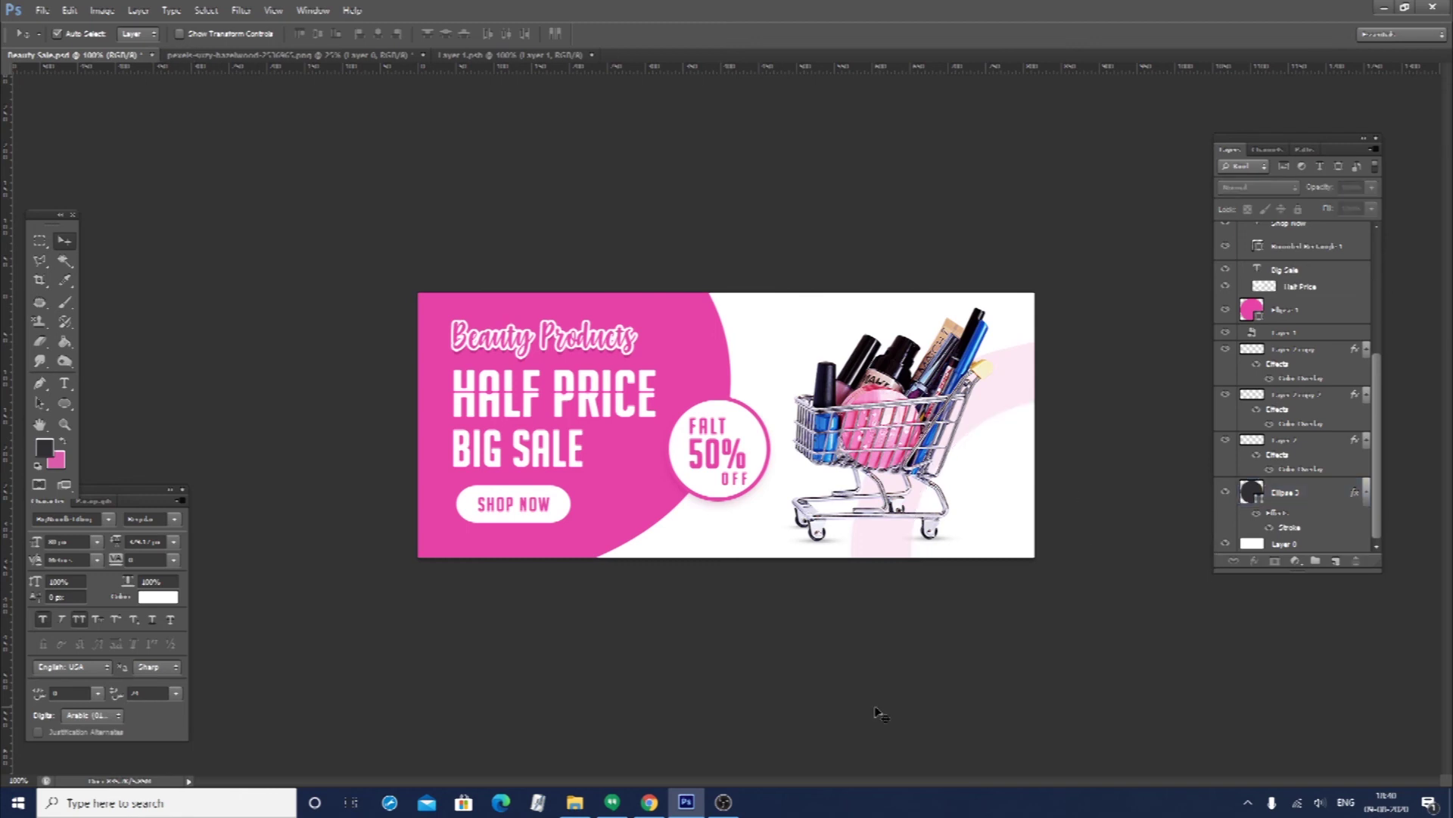
Centre the Group 1 text block vertically against background Layer 0
left_click(552, 519)
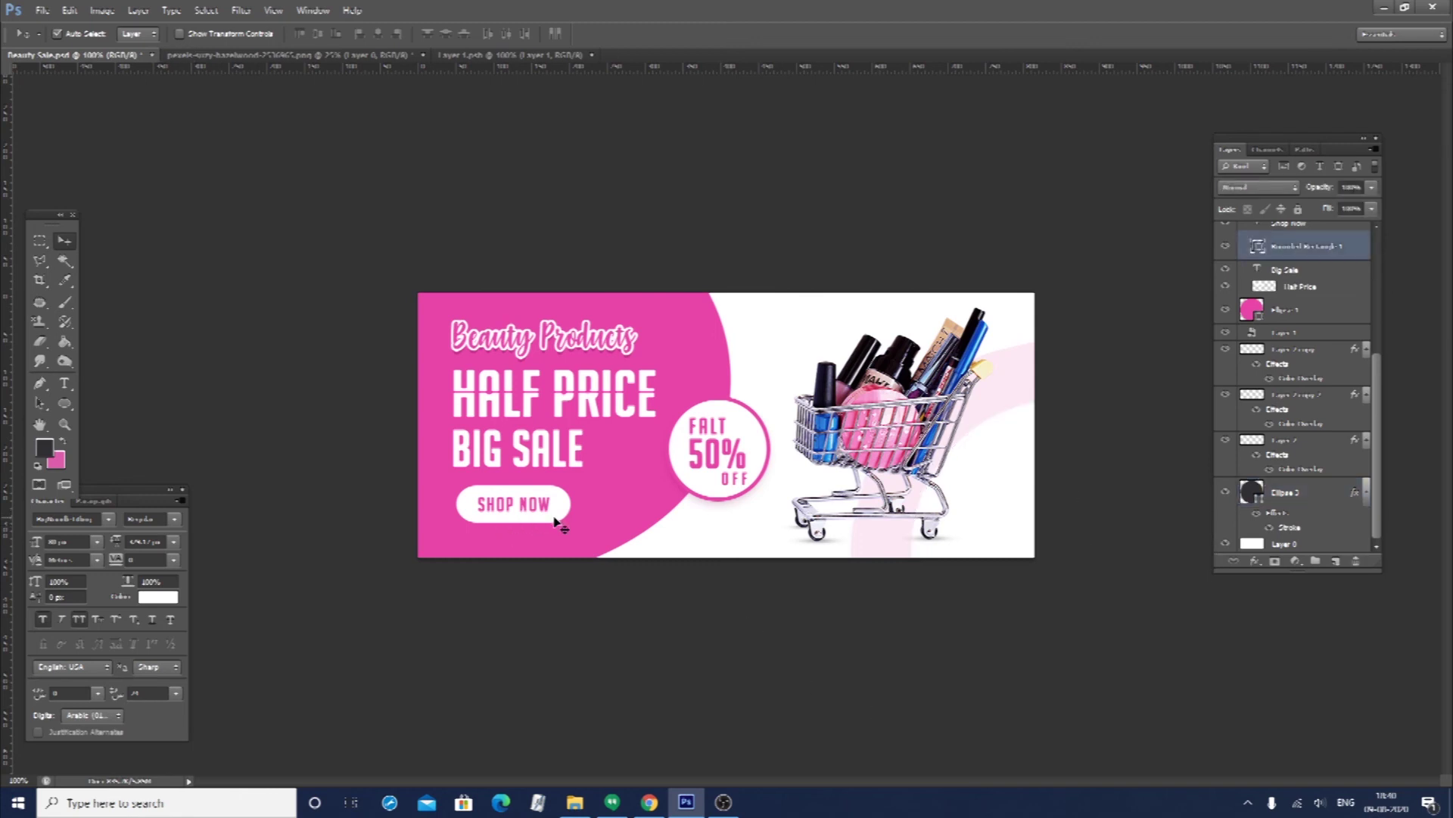
scroll(1281, 298, "up", 3)
scroll(1281, 298, "up", 2)
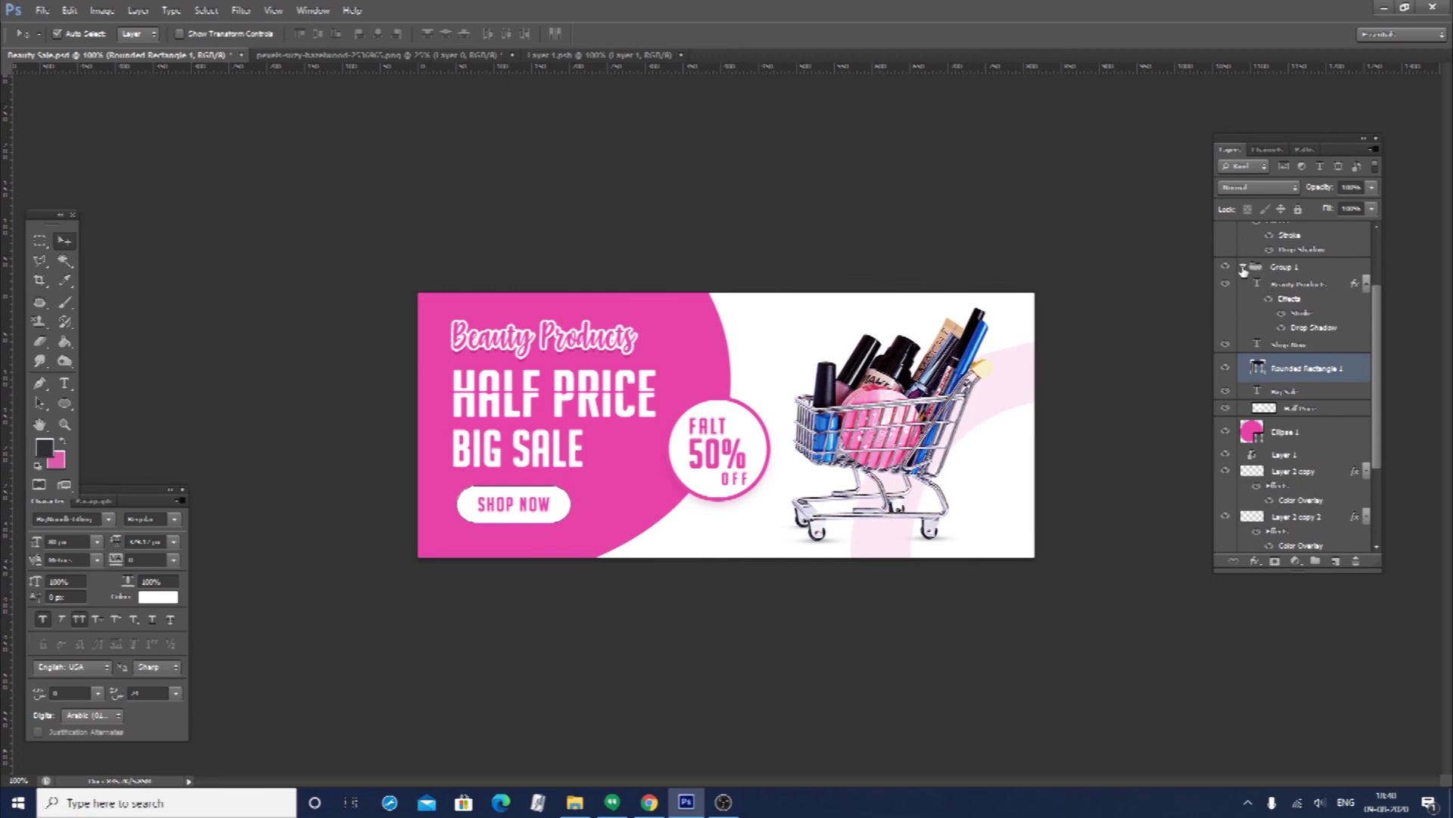
left_click(1243, 268)
left_click(1287, 283)
left_click(1285, 304)
scroll(1292, 376, "down", 1)
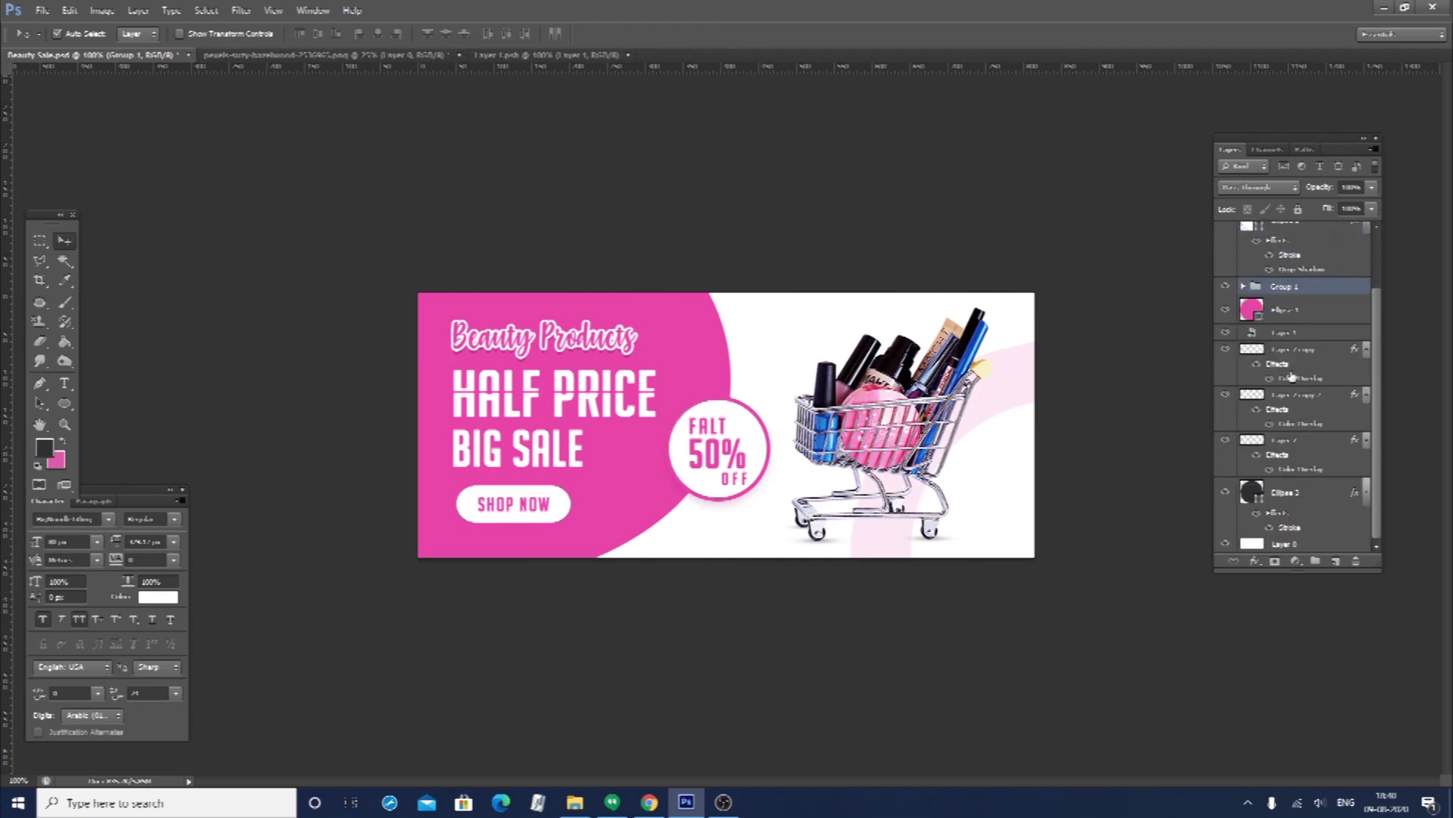
left_click(1313, 545, "ctrl")
left_click(318, 34)
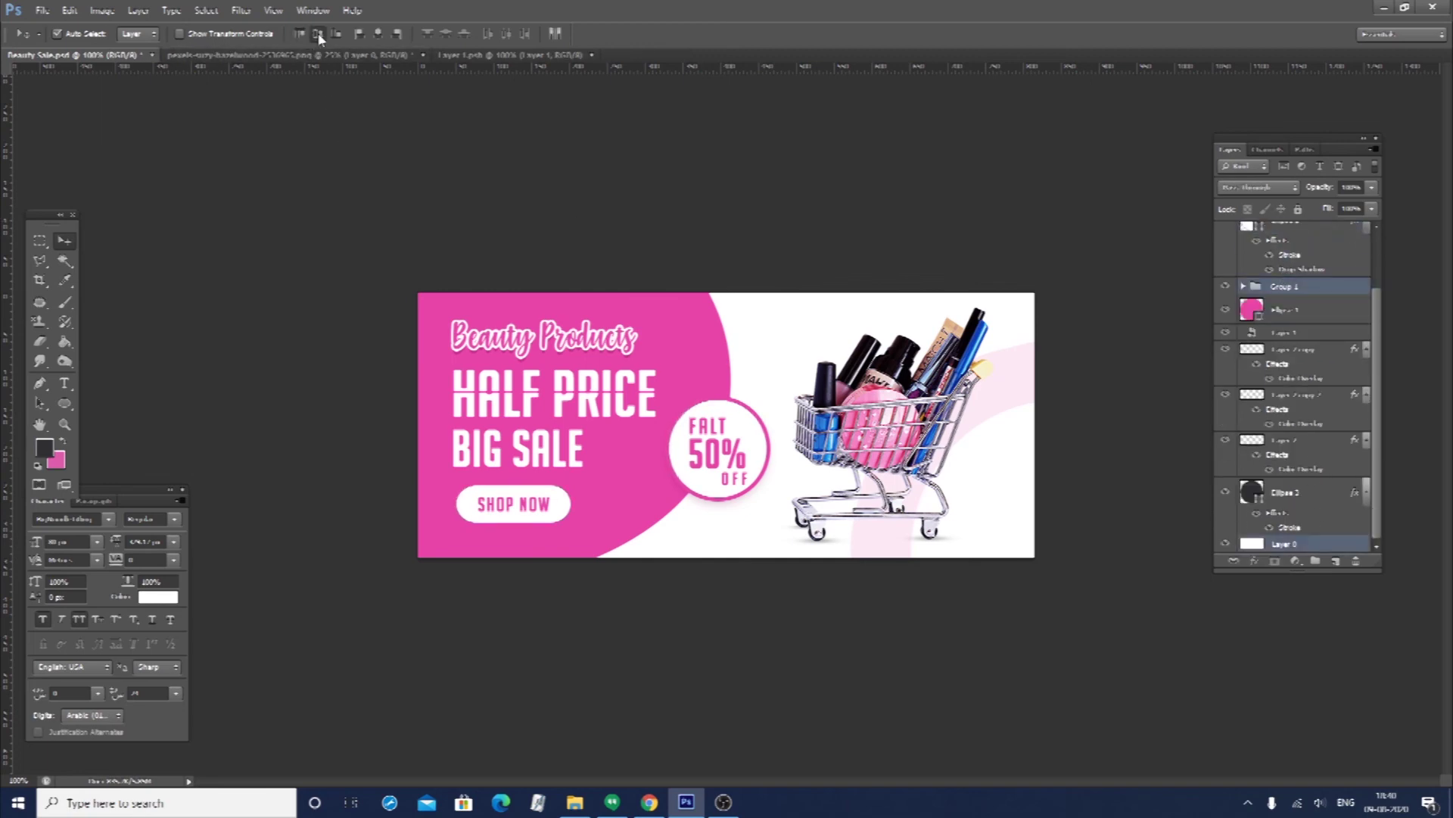
left_click(258, 312)
Place a vertical guide at the Shop Now button's left edge and fine-tune it
left_click(551, 515)
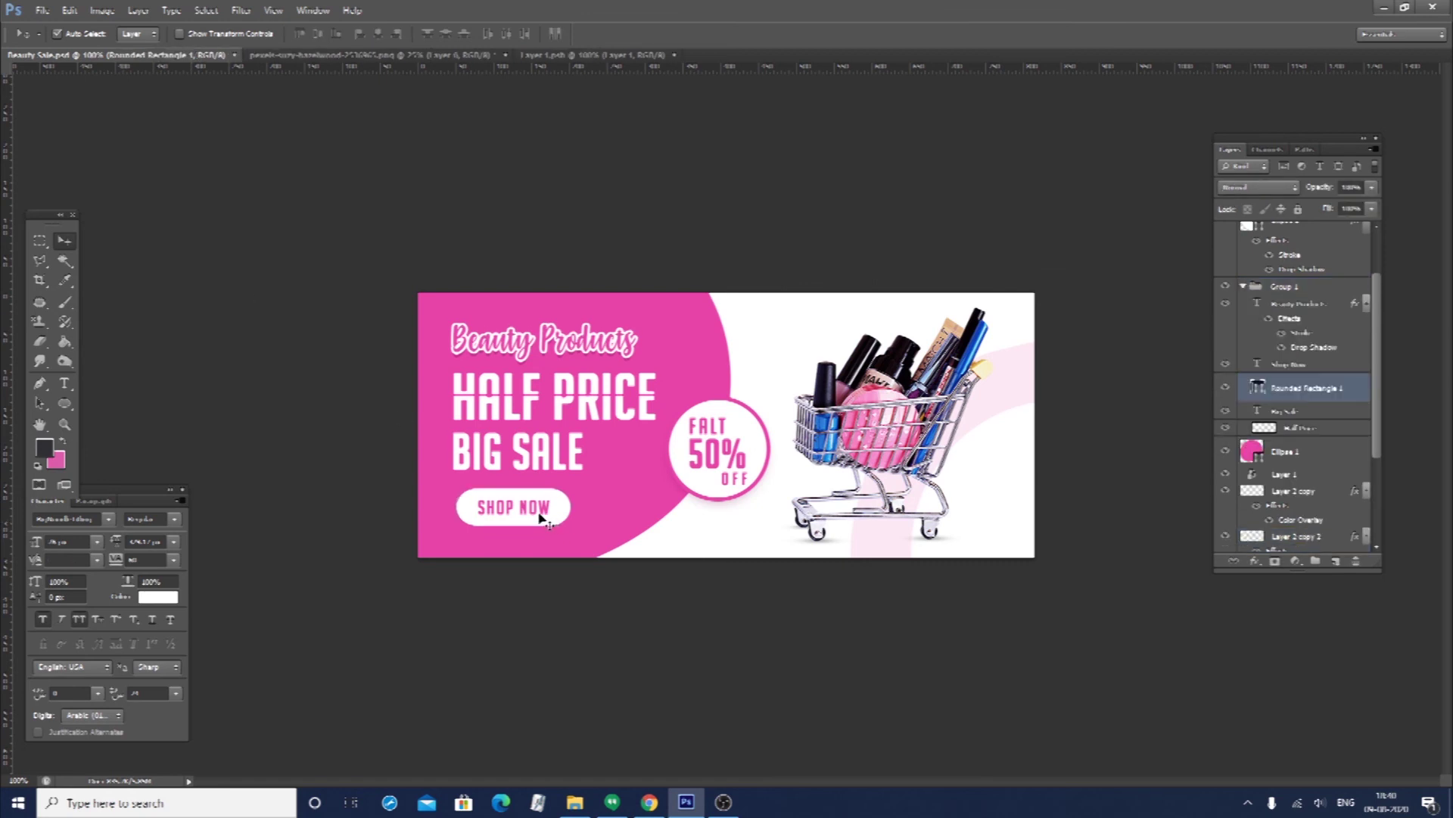
left_click(542, 517, "shift")
left_click_drag(7, 467, 451, 505)
key("ctrl+plus")
key("ctrl+plus")
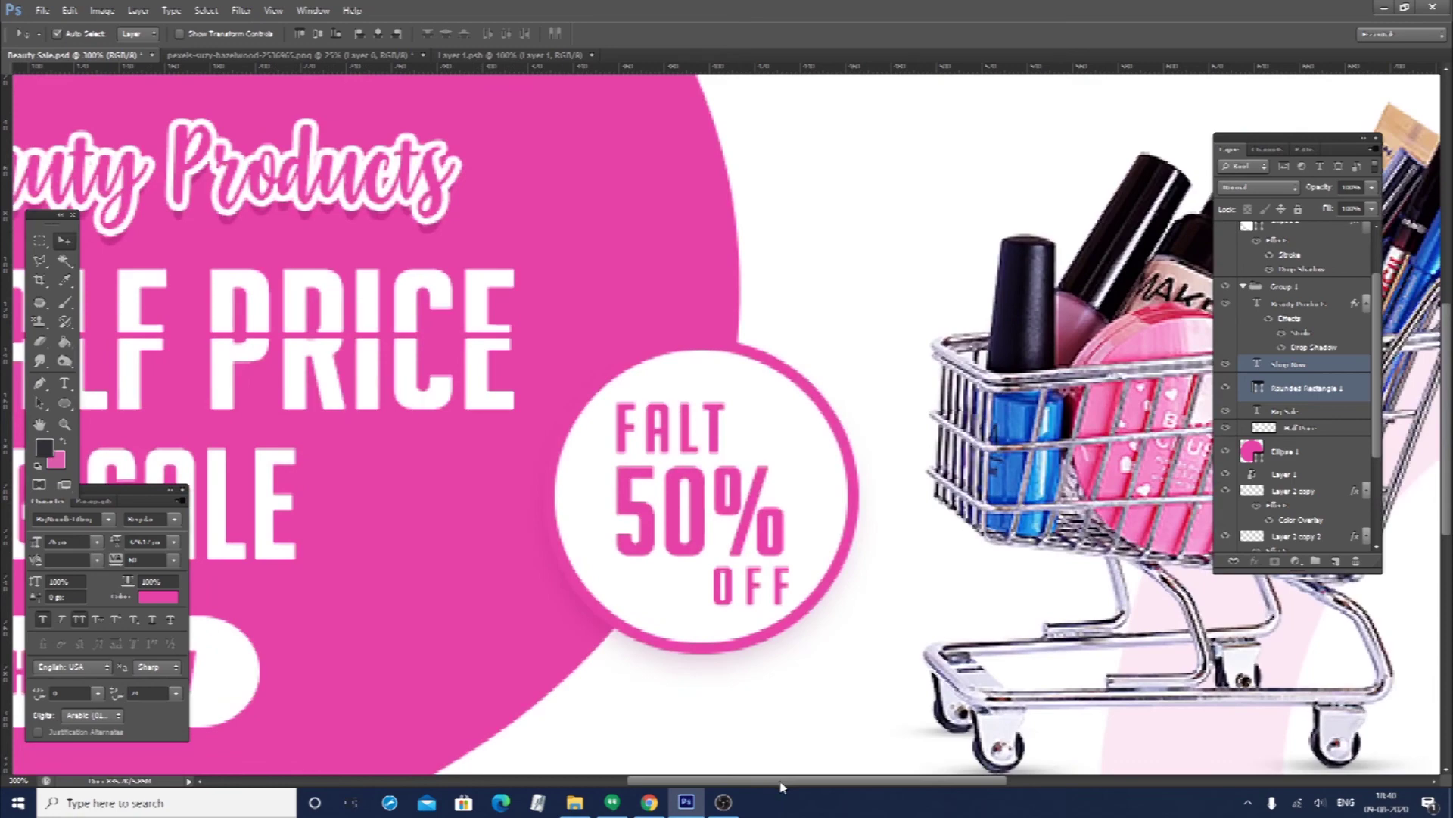
left_click_drag(782, 787, 594, 787)
left_click_drag(582, 491, 584, 490)
Nudge HALF PRICE and BIG SALE left twice to meet the guide
left_click(284, 392)
left_click(604, 389)
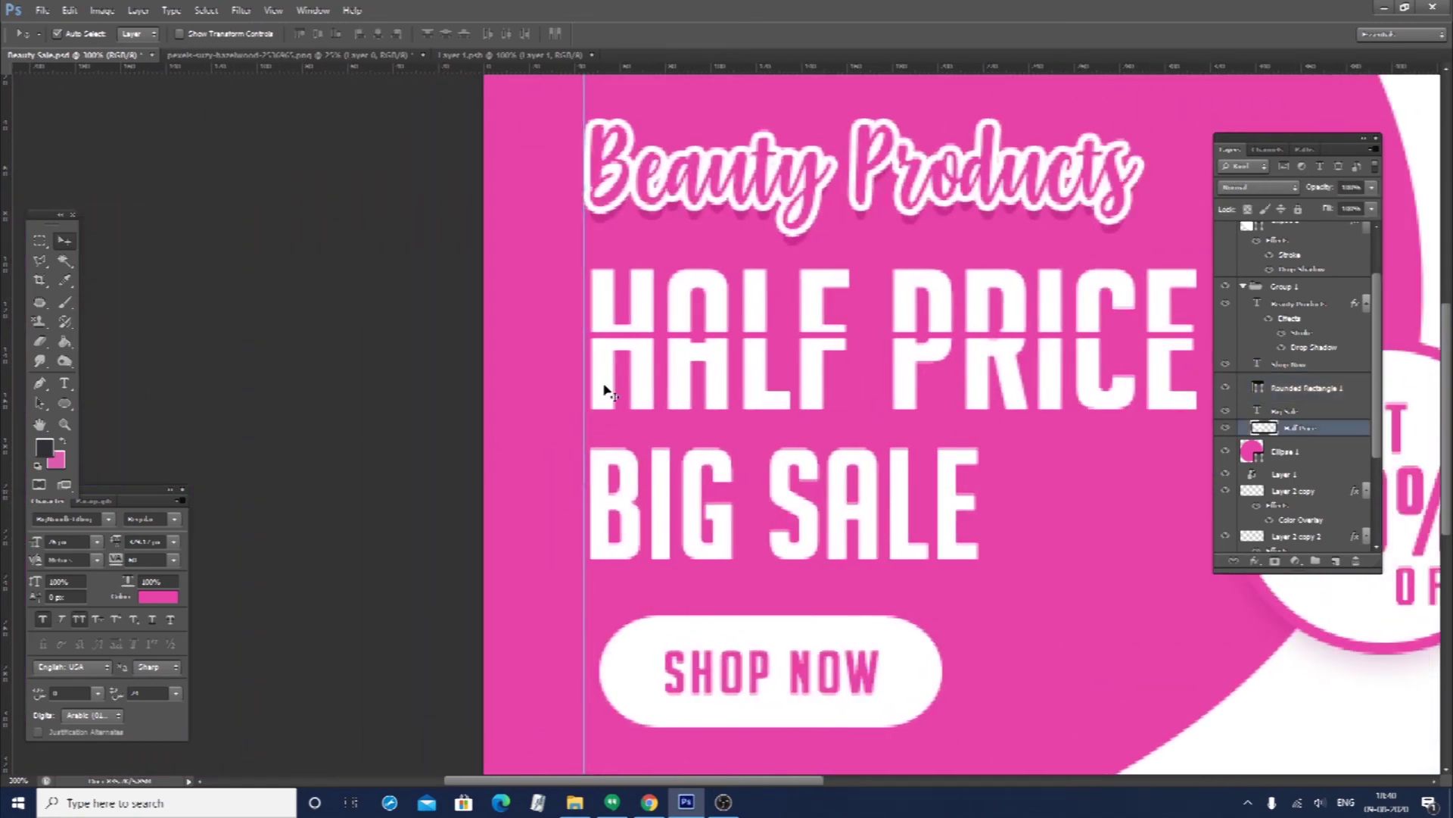
left_click(638, 485, "shift")
key("Left")
key("Left")
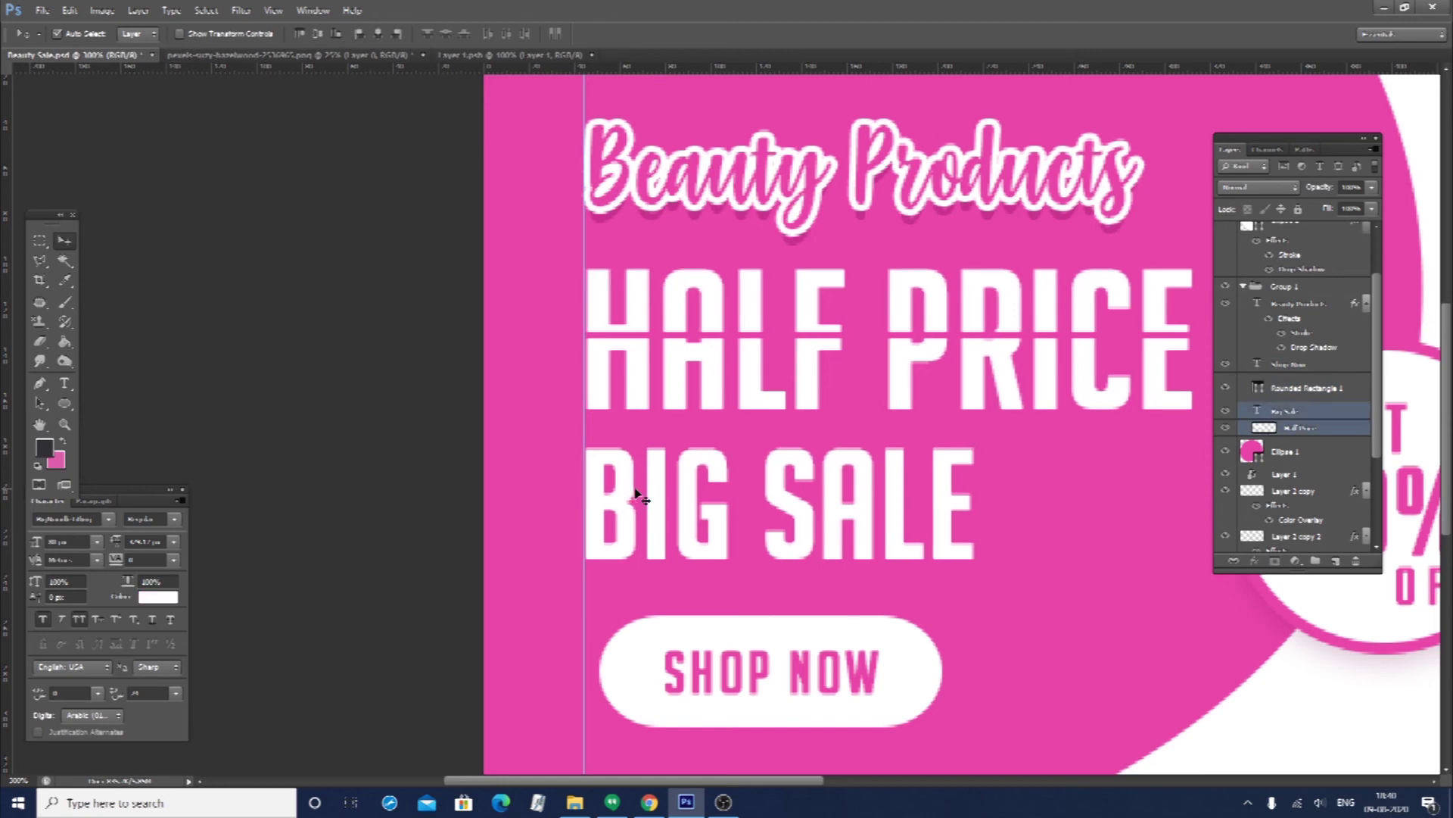
key("Left")
Move the SHOP NOW text and its rounded rectangle left to the guide
left_click(292, 502)
scroll(642, 601, "down", 1)
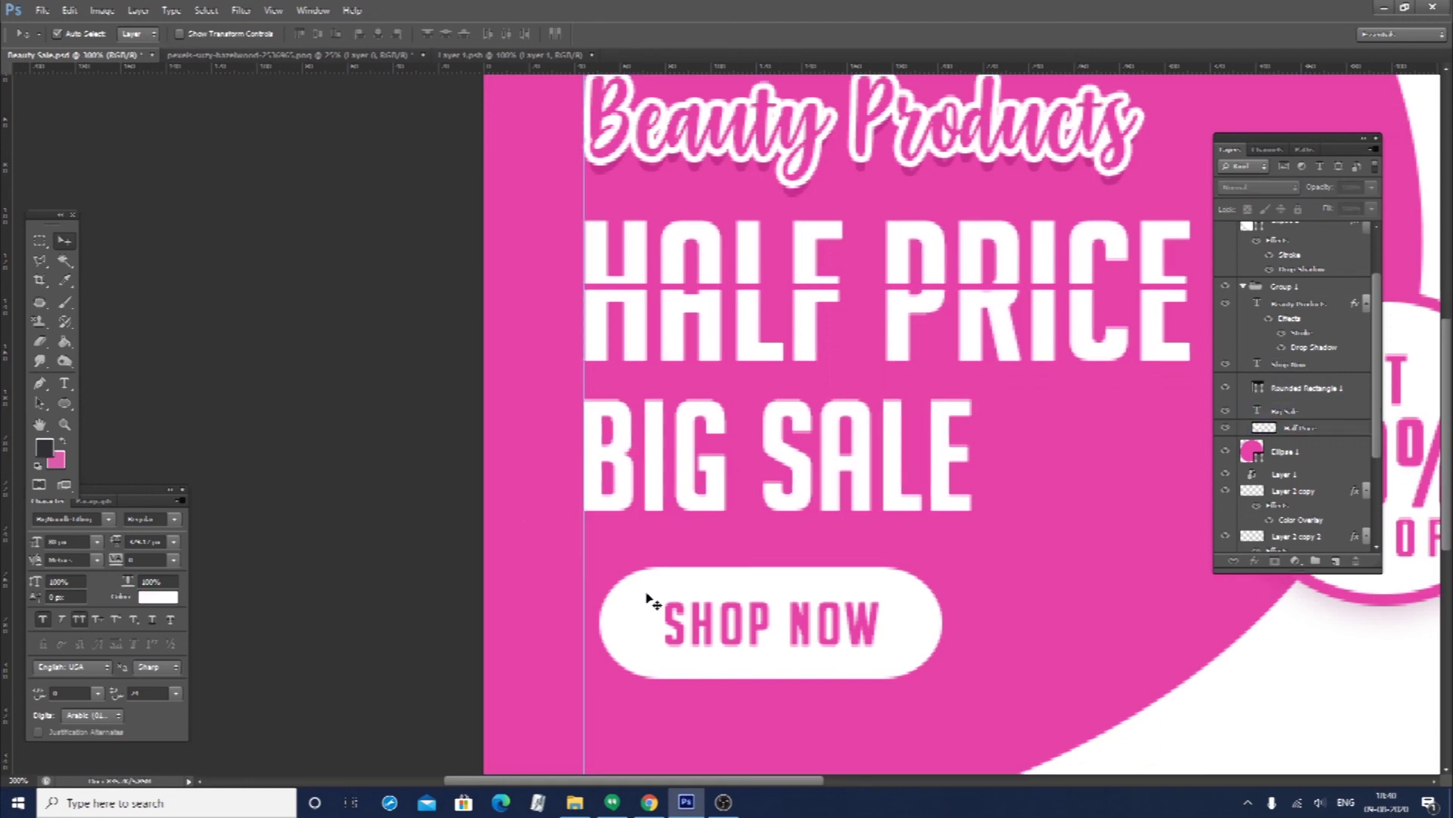
left_click(691, 626)
left_click(700, 673, "shift")
key("Left")
key("Left")
key("Left")
key("Left")
key("Left")
key("Left")
key("Left")
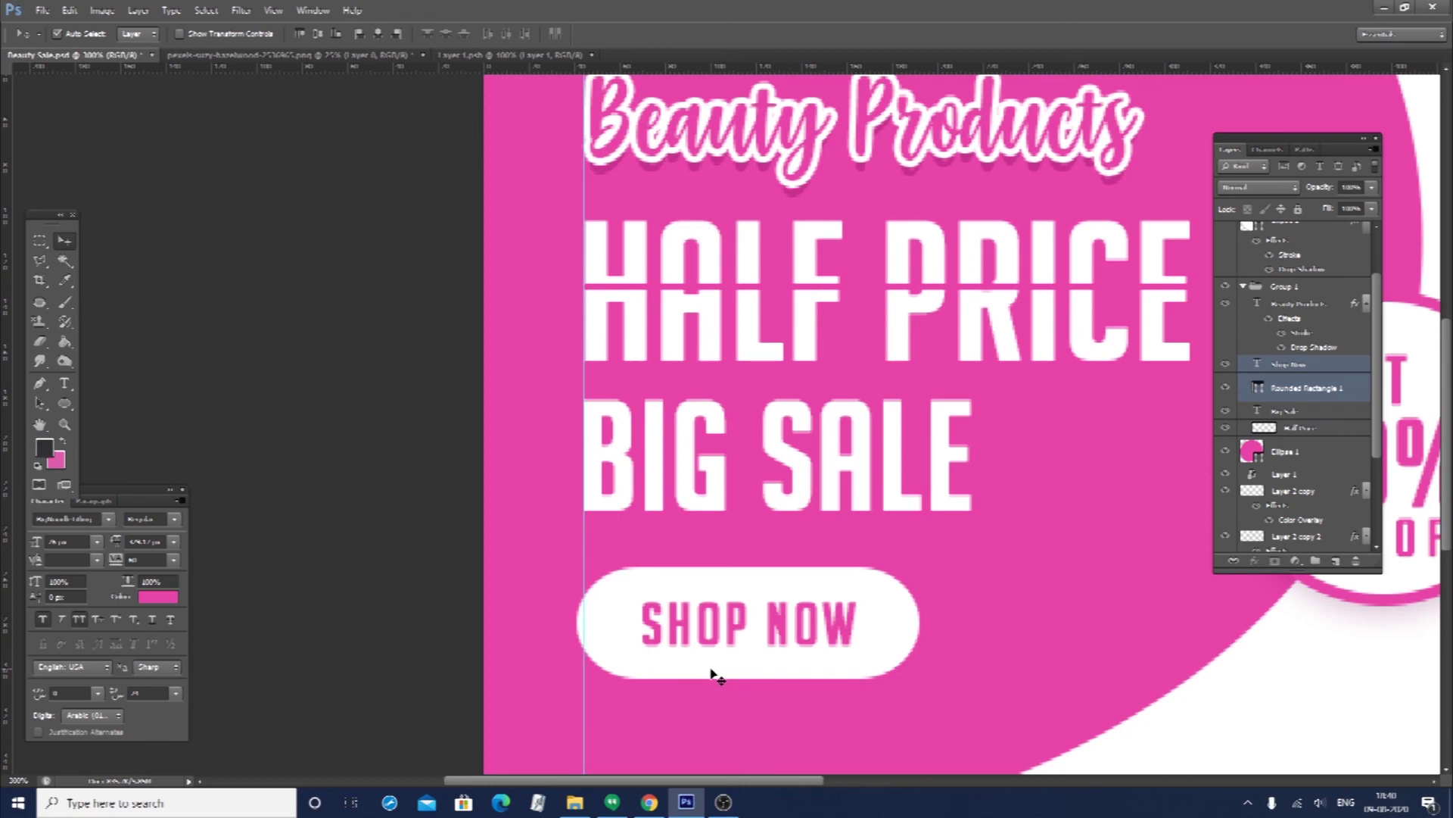
key("ctrl+1")
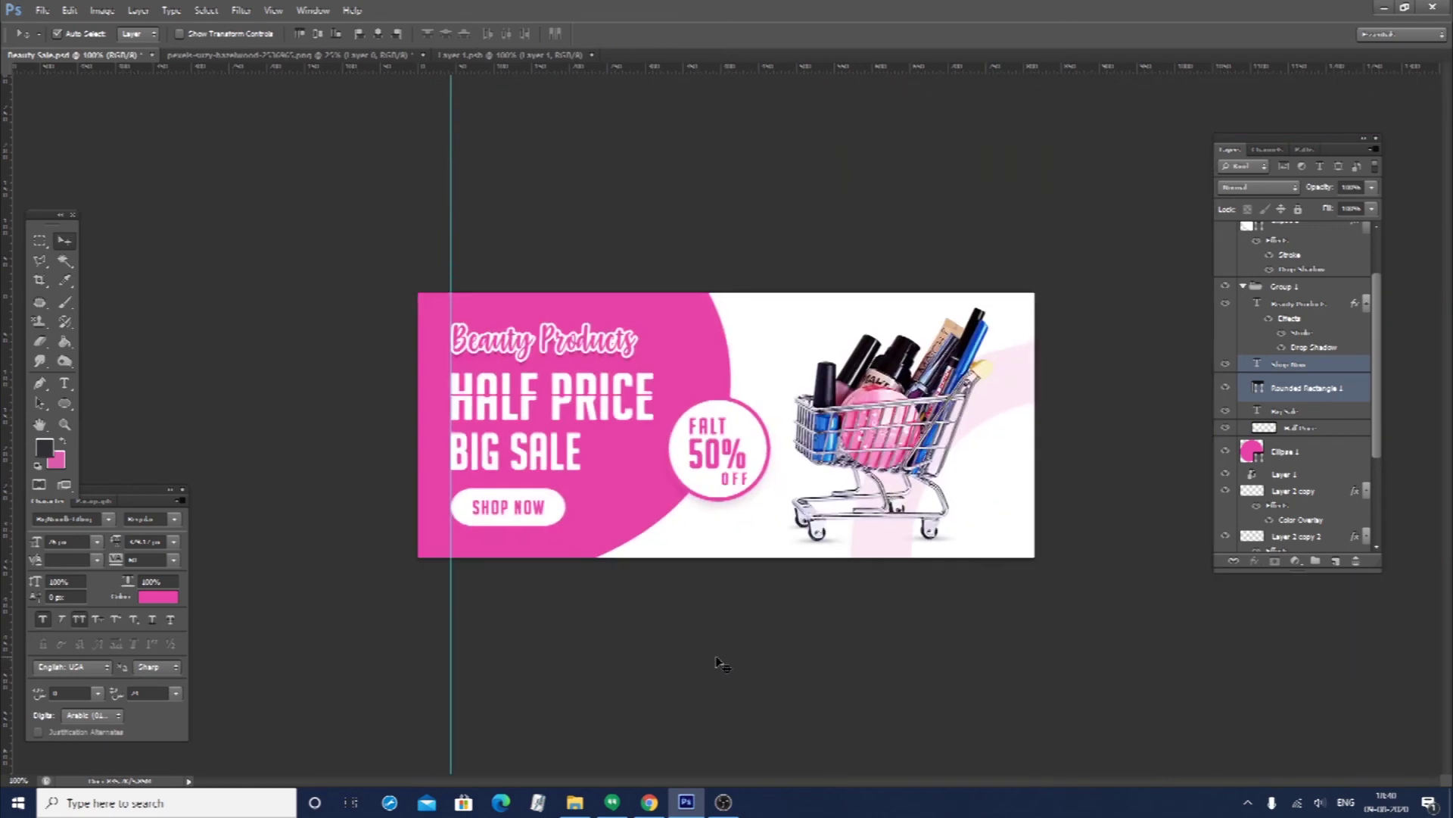
left_click(700, 658)
left_click(552, 516)
Add a Normal drop shadow to the Shop Now button with size 0, distance 4, opacity 100
double_click(1332, 403)
left_click(922, 508)
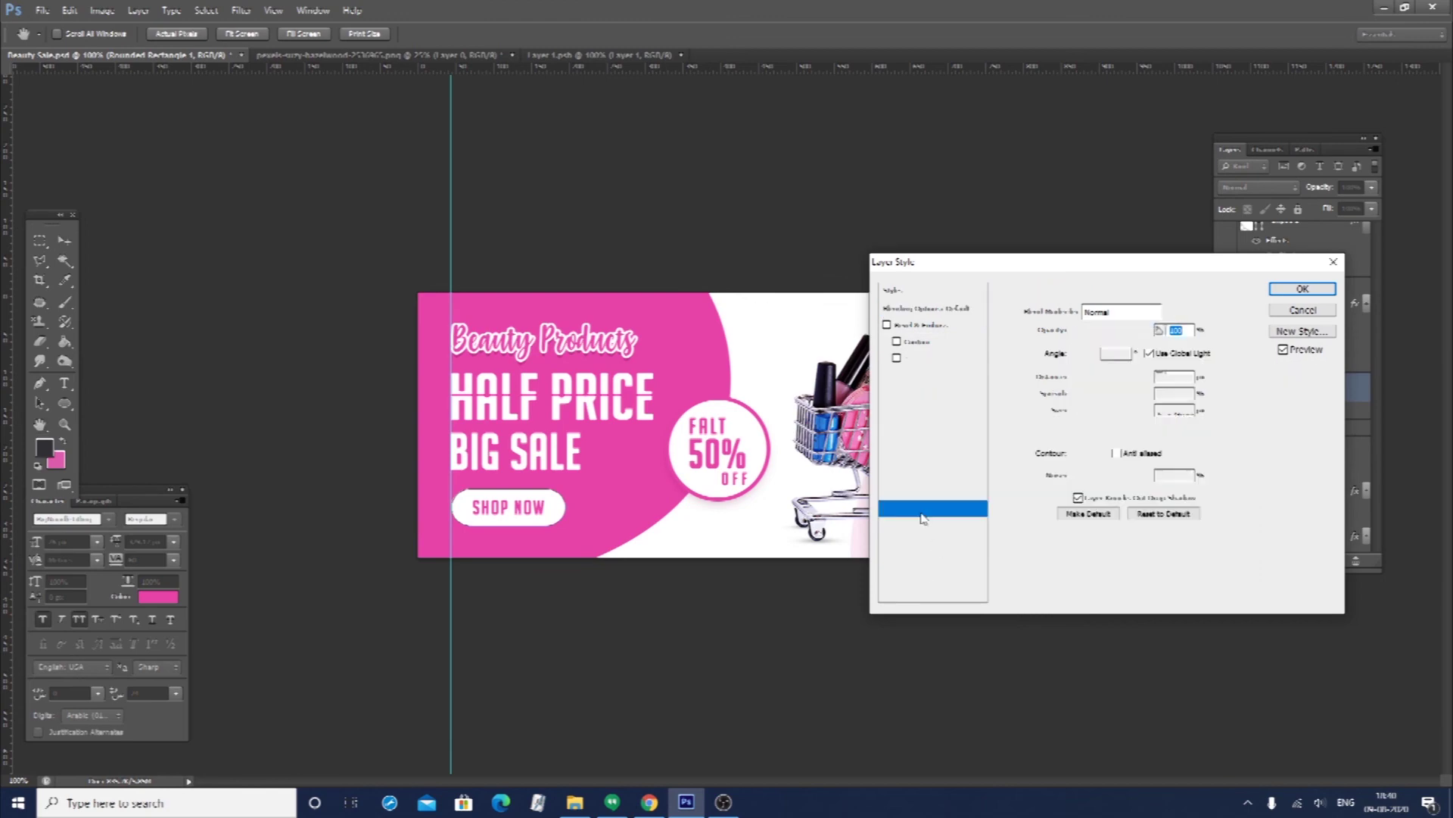
left_click(1111, 311)
left_click(1098, 339)
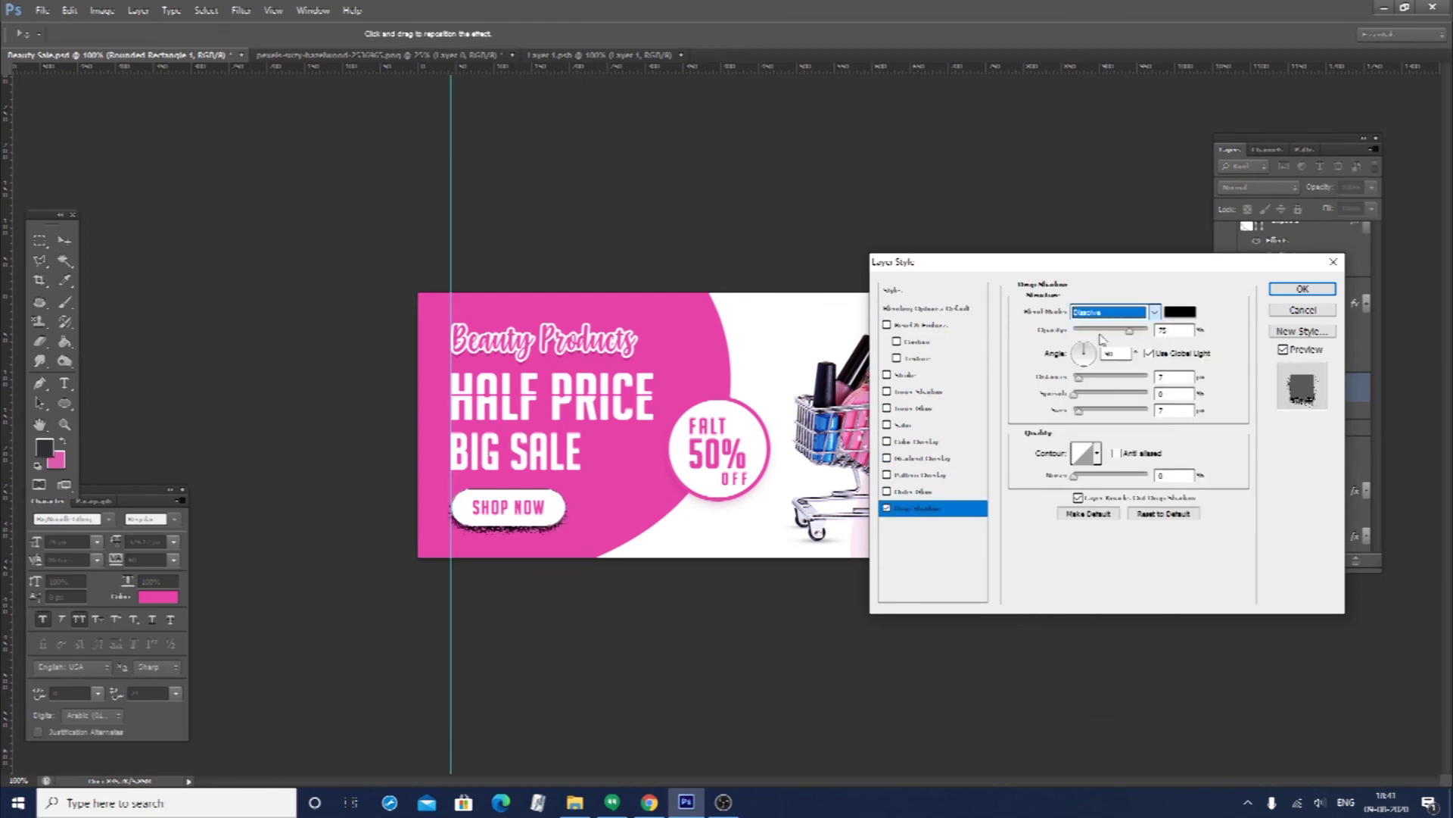
left_click(1101, 312)
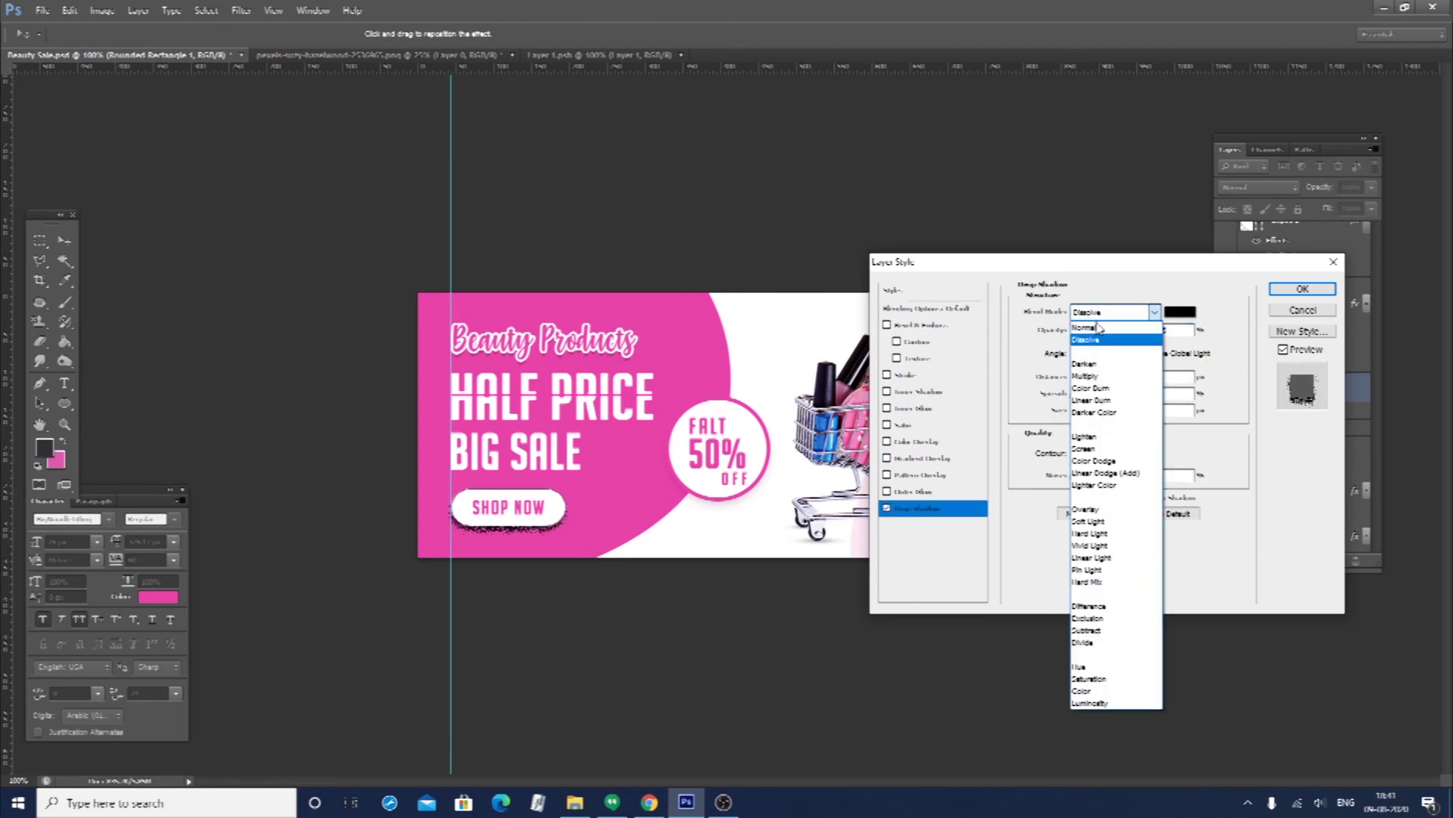
left_click(1099, 328)
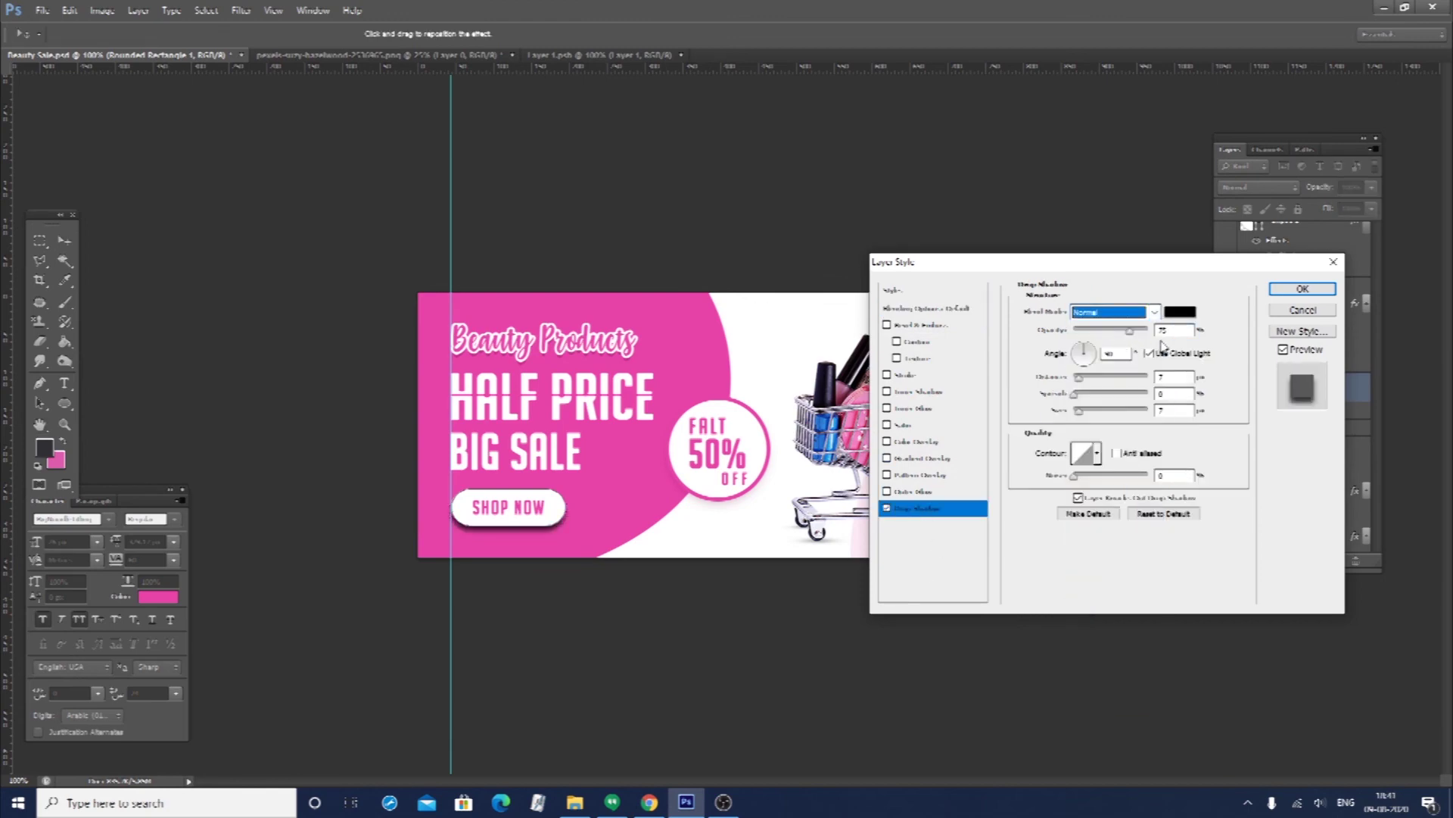
left_click_drag(1174, 411, 1115, 411)
type("0")
double_click(1175, 376)
type("4")
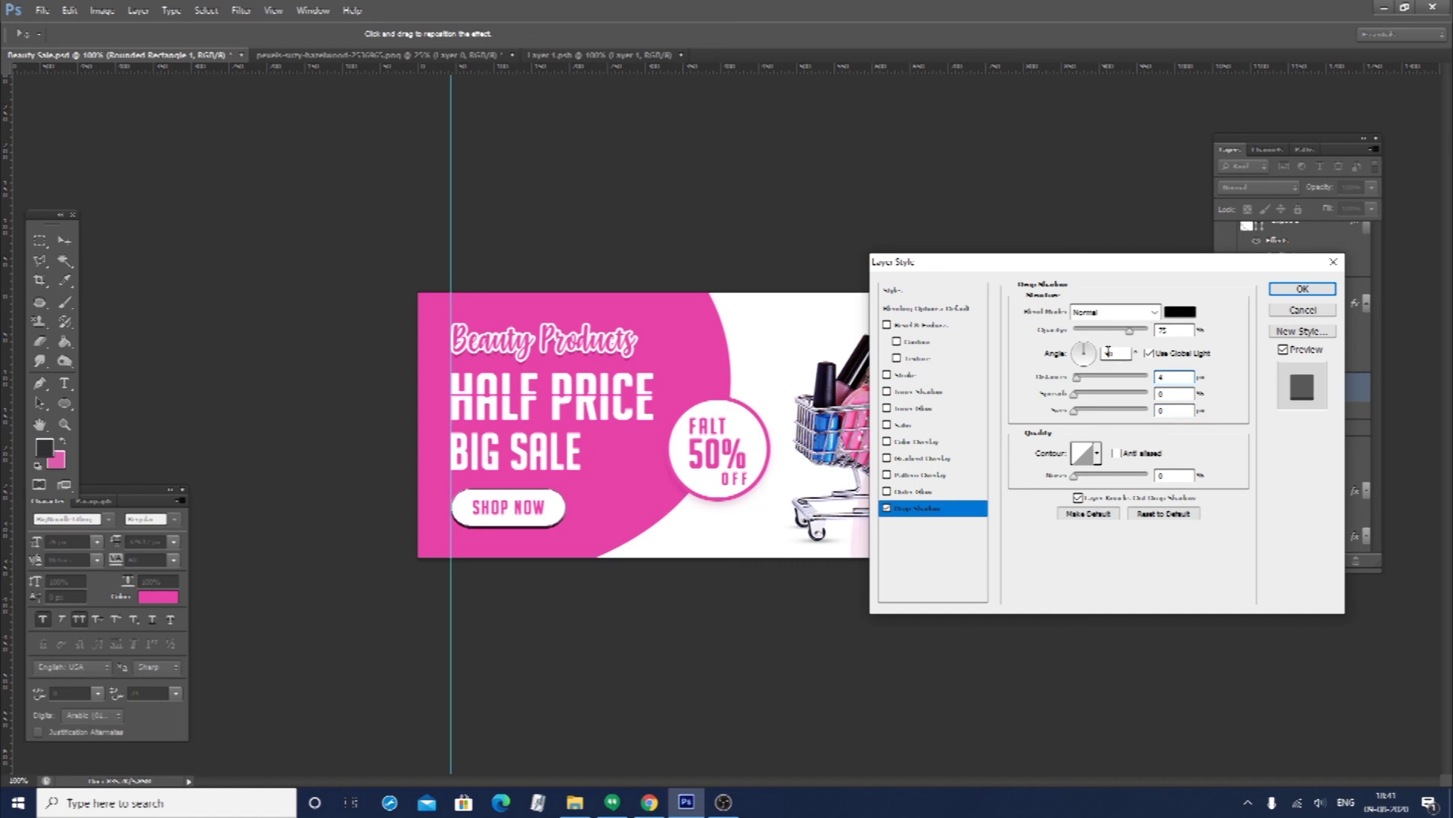
left_click_drag(1133, 330, 1148, 330)
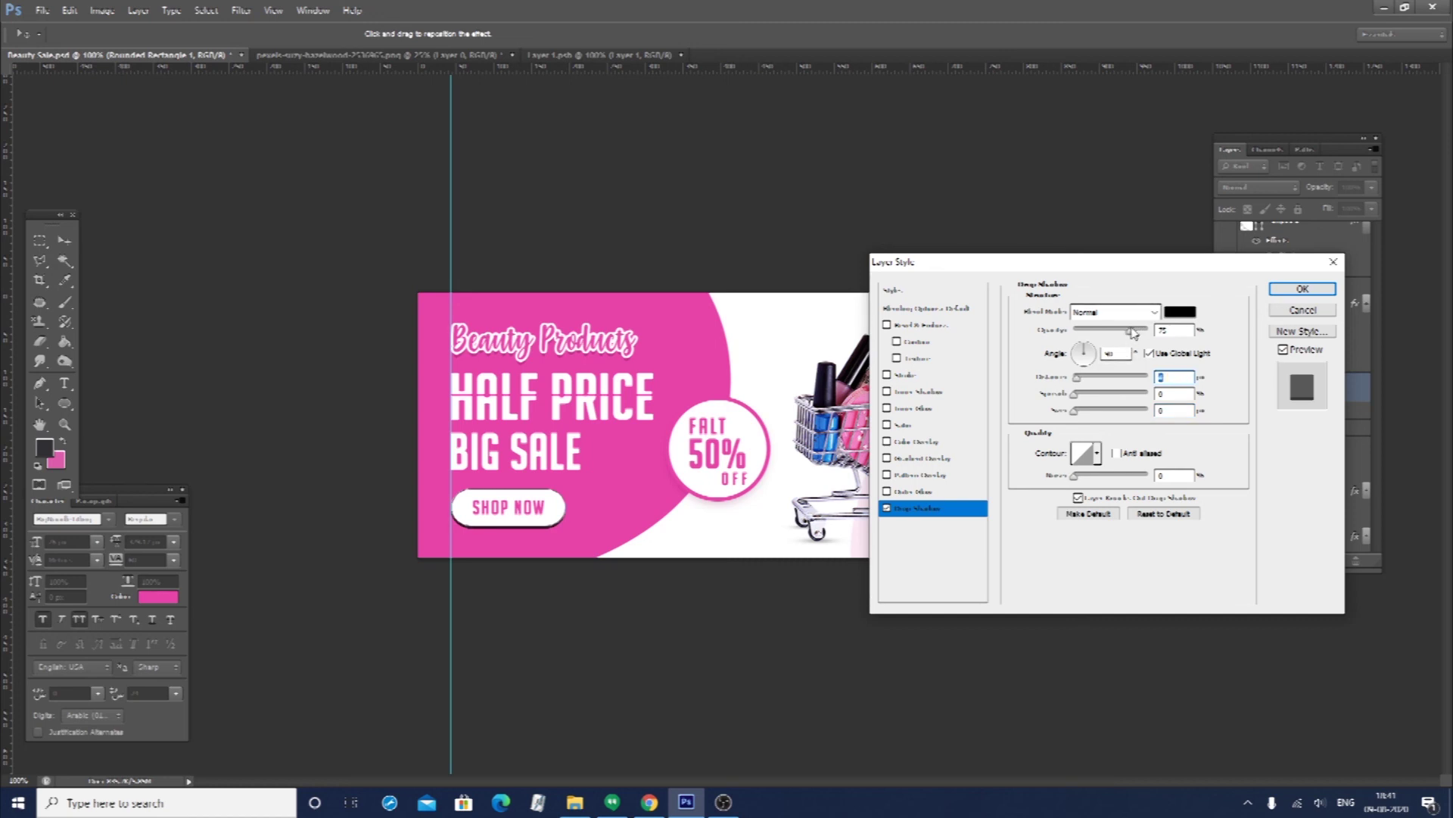
Colour the button shadow a slightly darker banner pink and apply the style
left_click(1180, 311)
left_click(611, 528)
left_click_drag(1235, 414, 1237, 433)
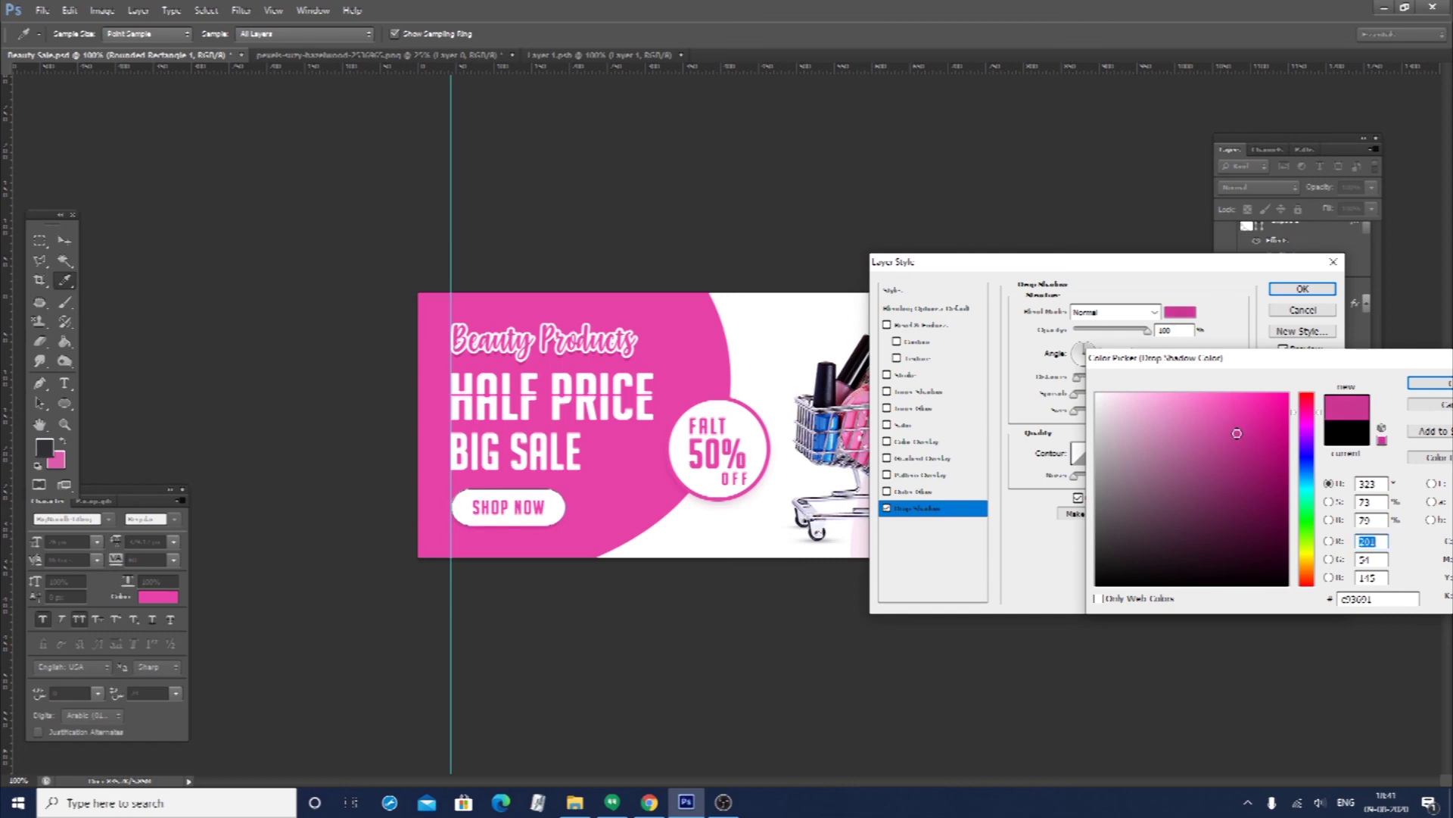
key("Return")
key("Return")
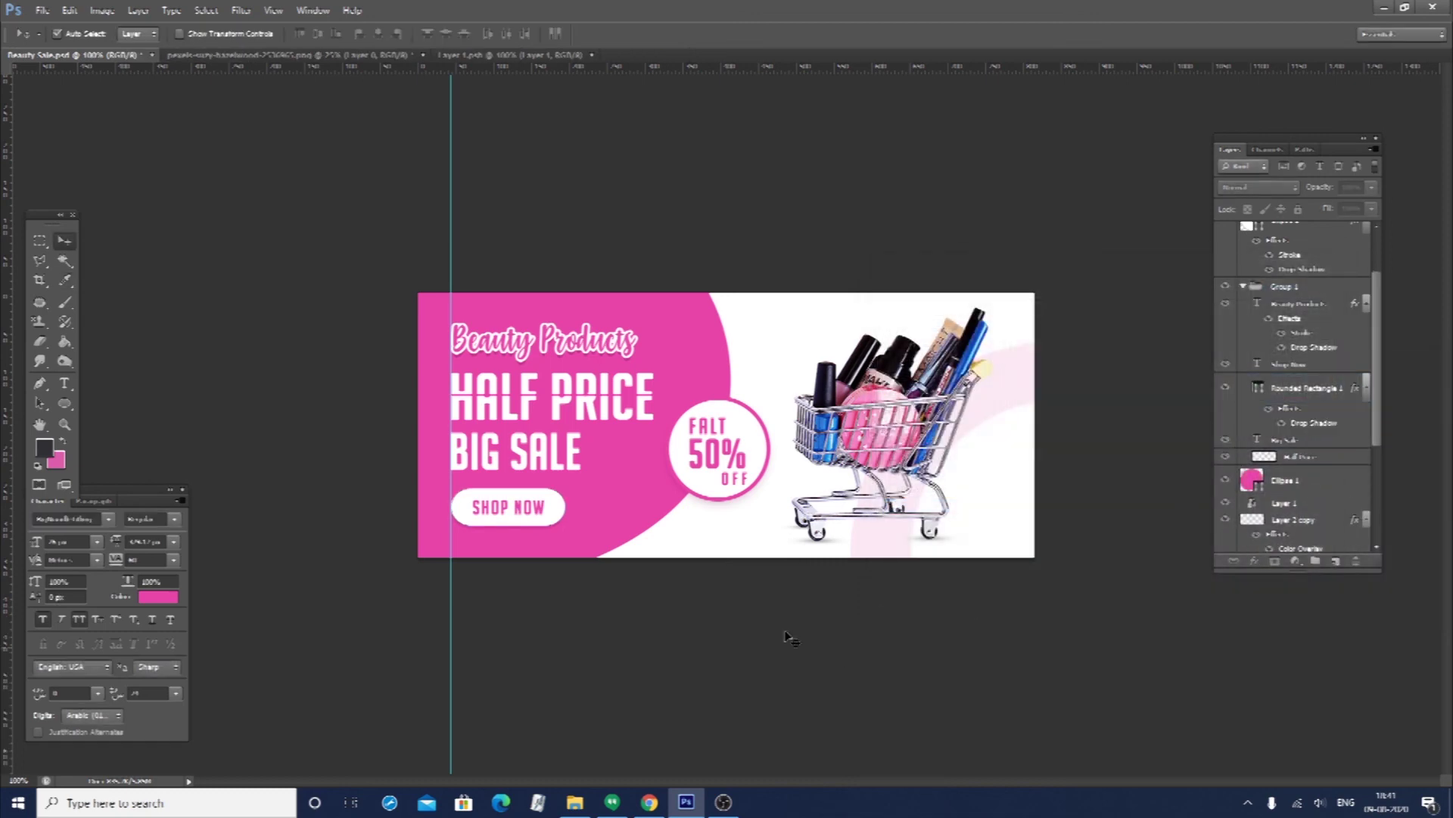
Nudge the BIG SALE headline up a few pixels
left_click(522, 514)
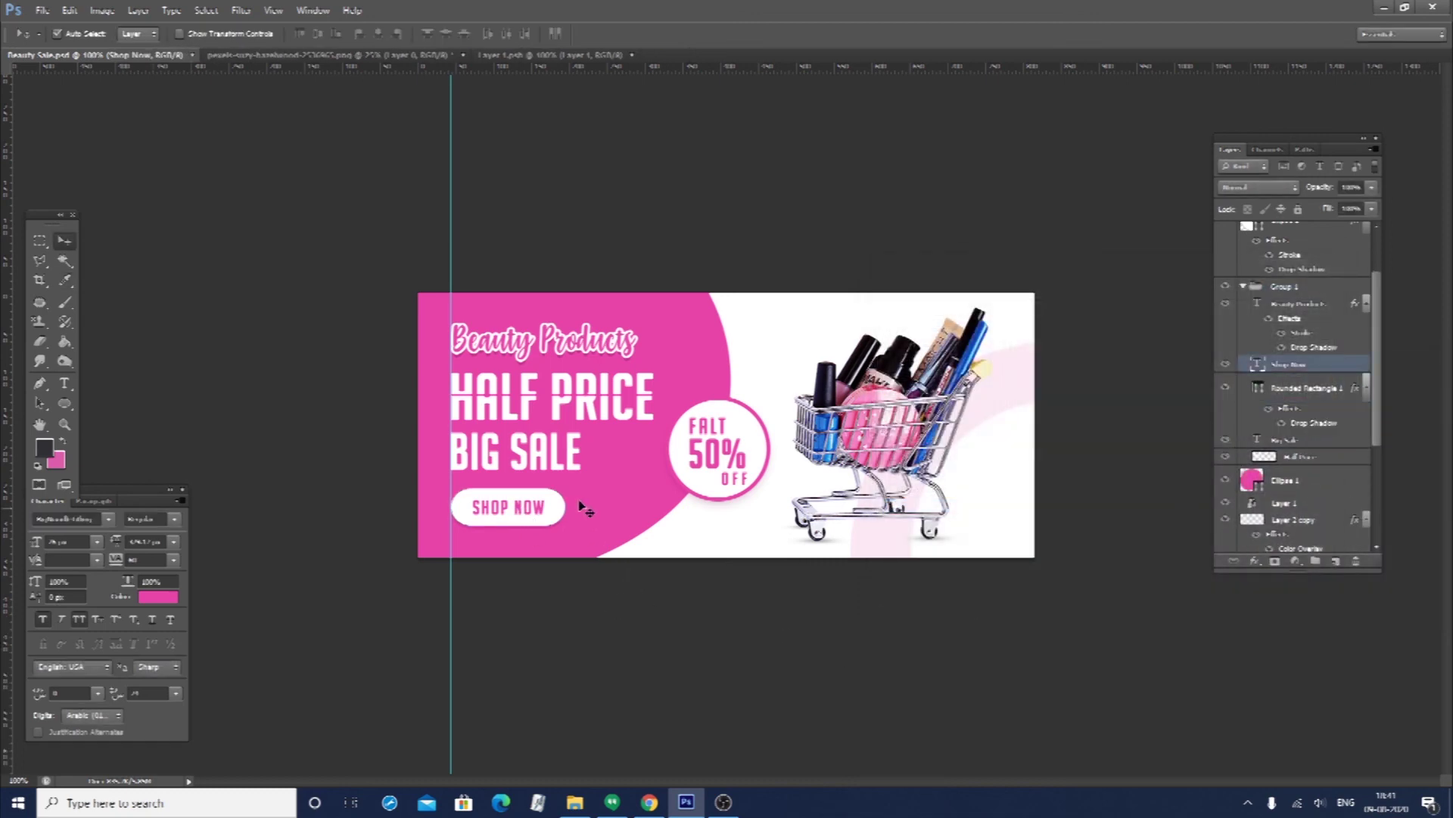
left_click(552, 464)
key("Up")
key("Up")
key("Up")
key("Up")
key("Up")
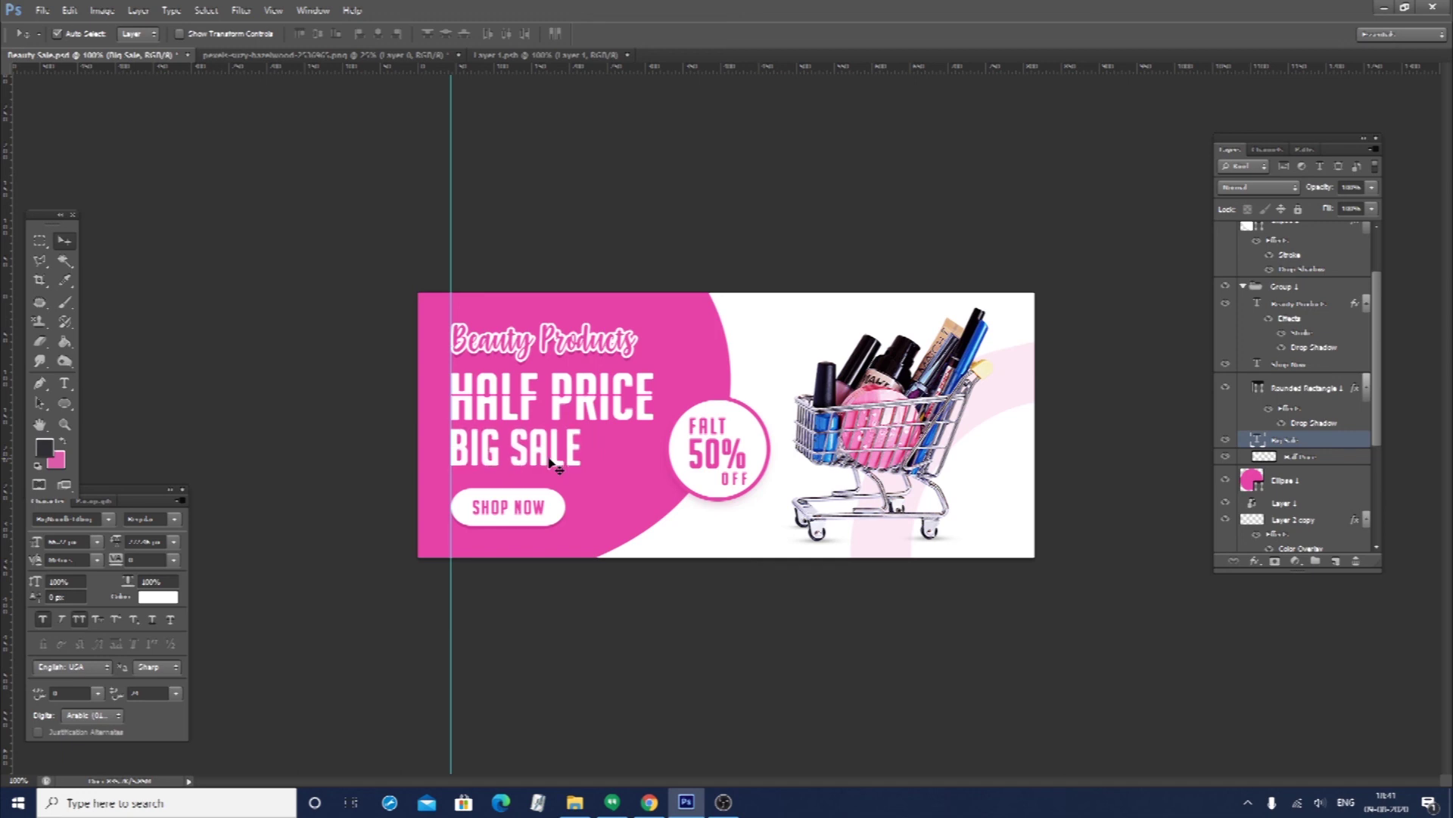
Add a Normal drop shadow to HALF PRICE with distance 2, size 0, opacity 100
left_click(566, 417)
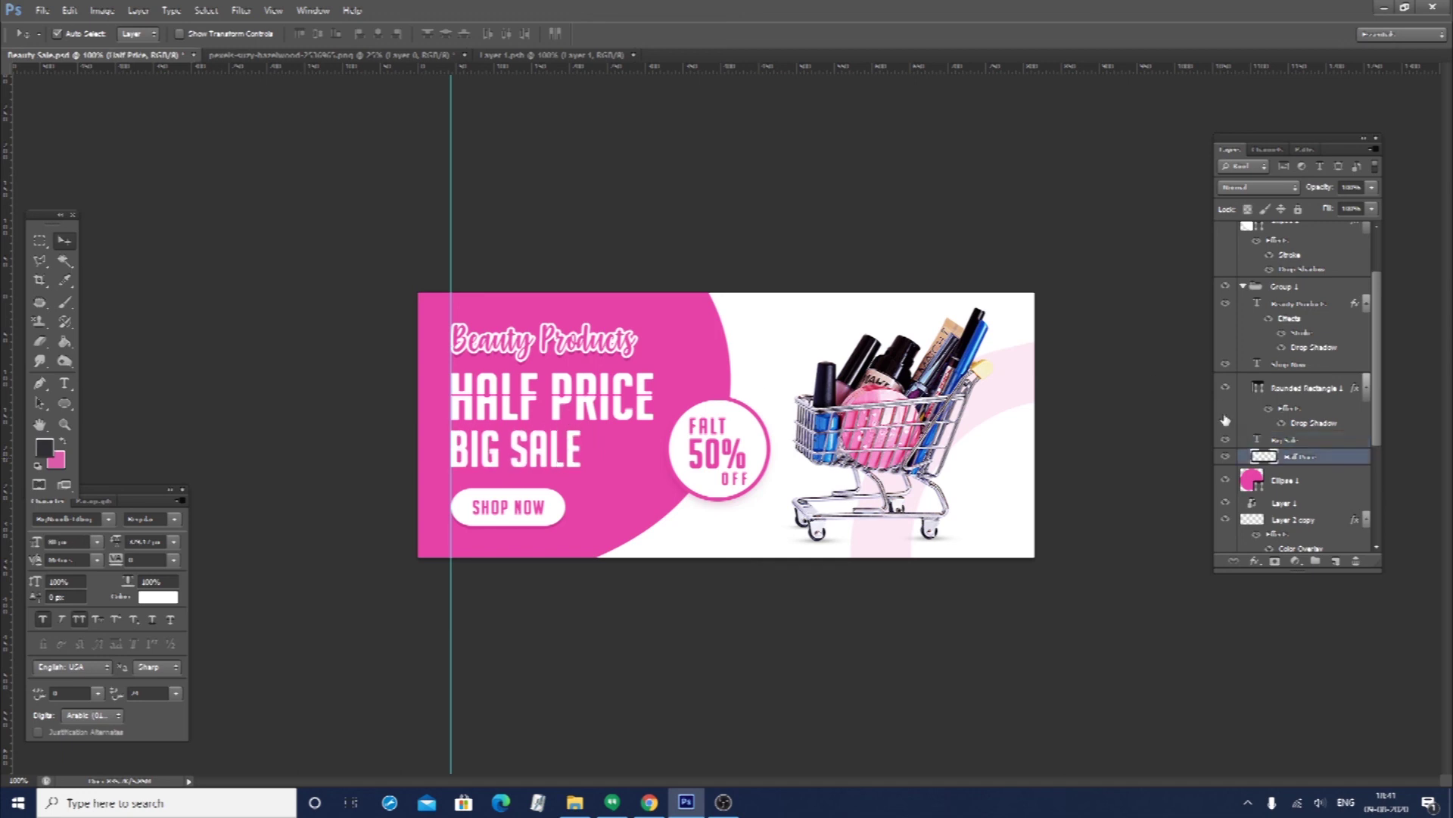
double_click(1347, 459)
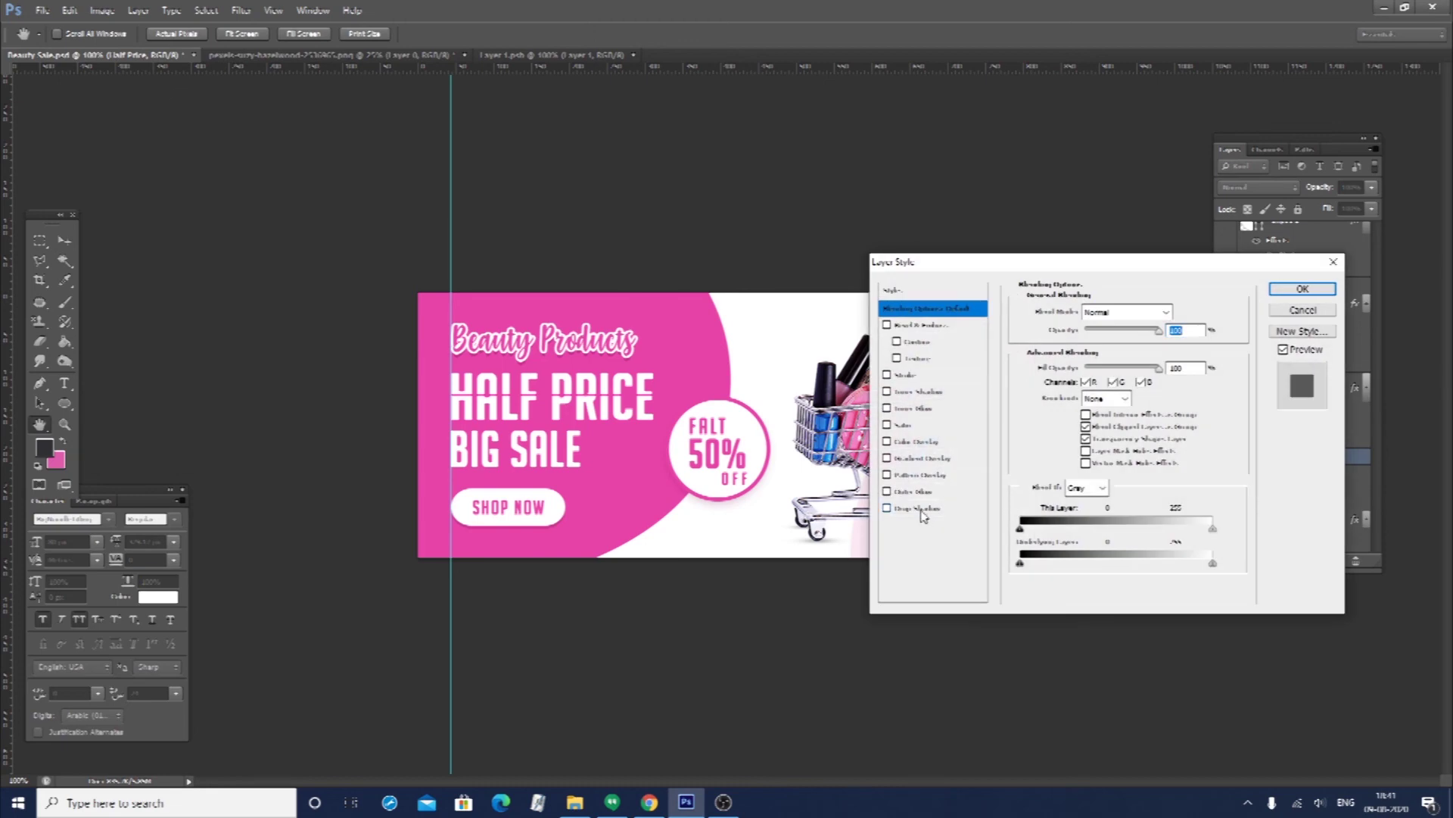
left_click(920, 509)
left_click_drag(1169, 377, 1152, 379)
type("2")
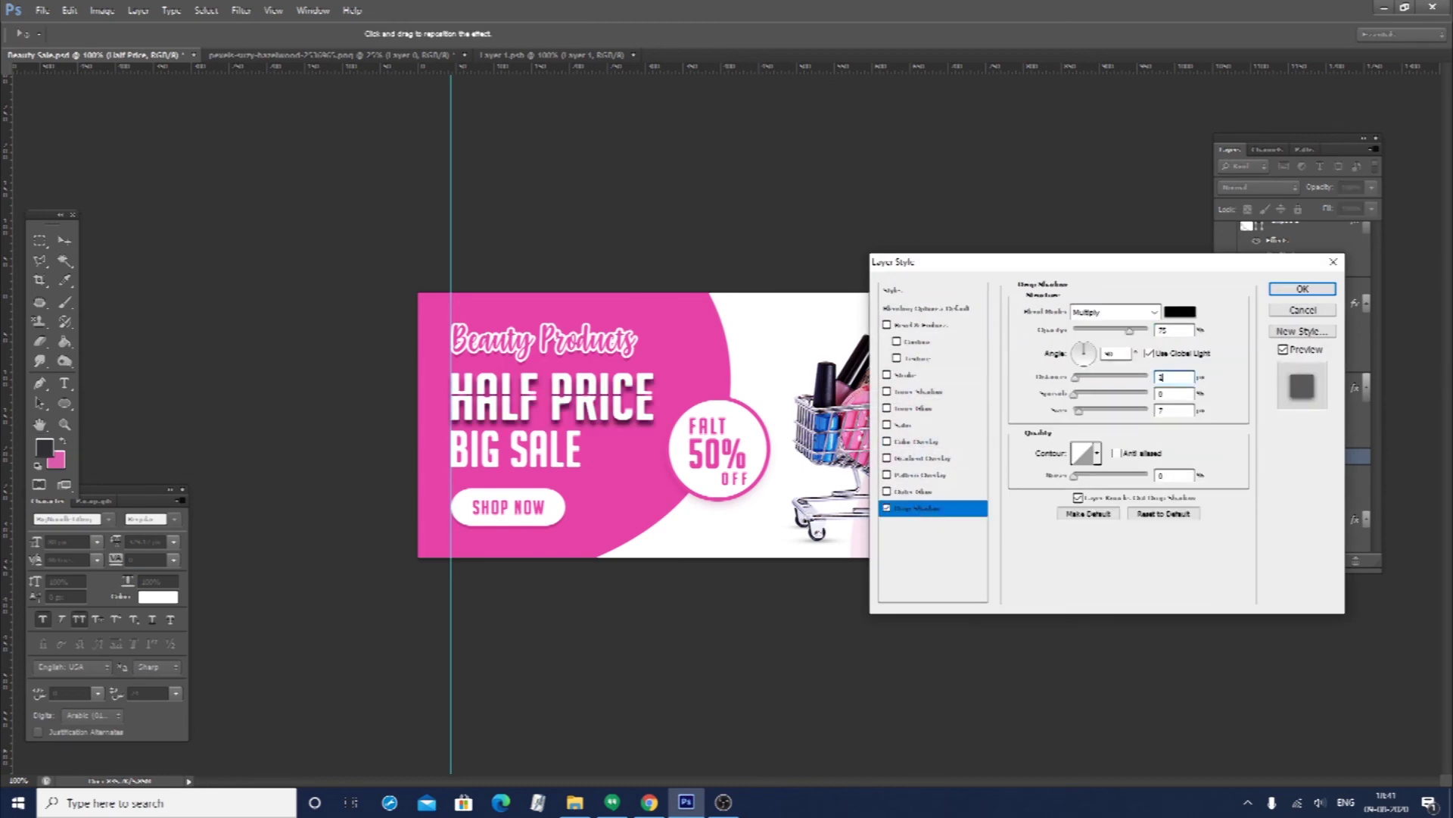
double_click(1161, 410)
type("0")
left_click_drag(1130, 332, 1152, 332)
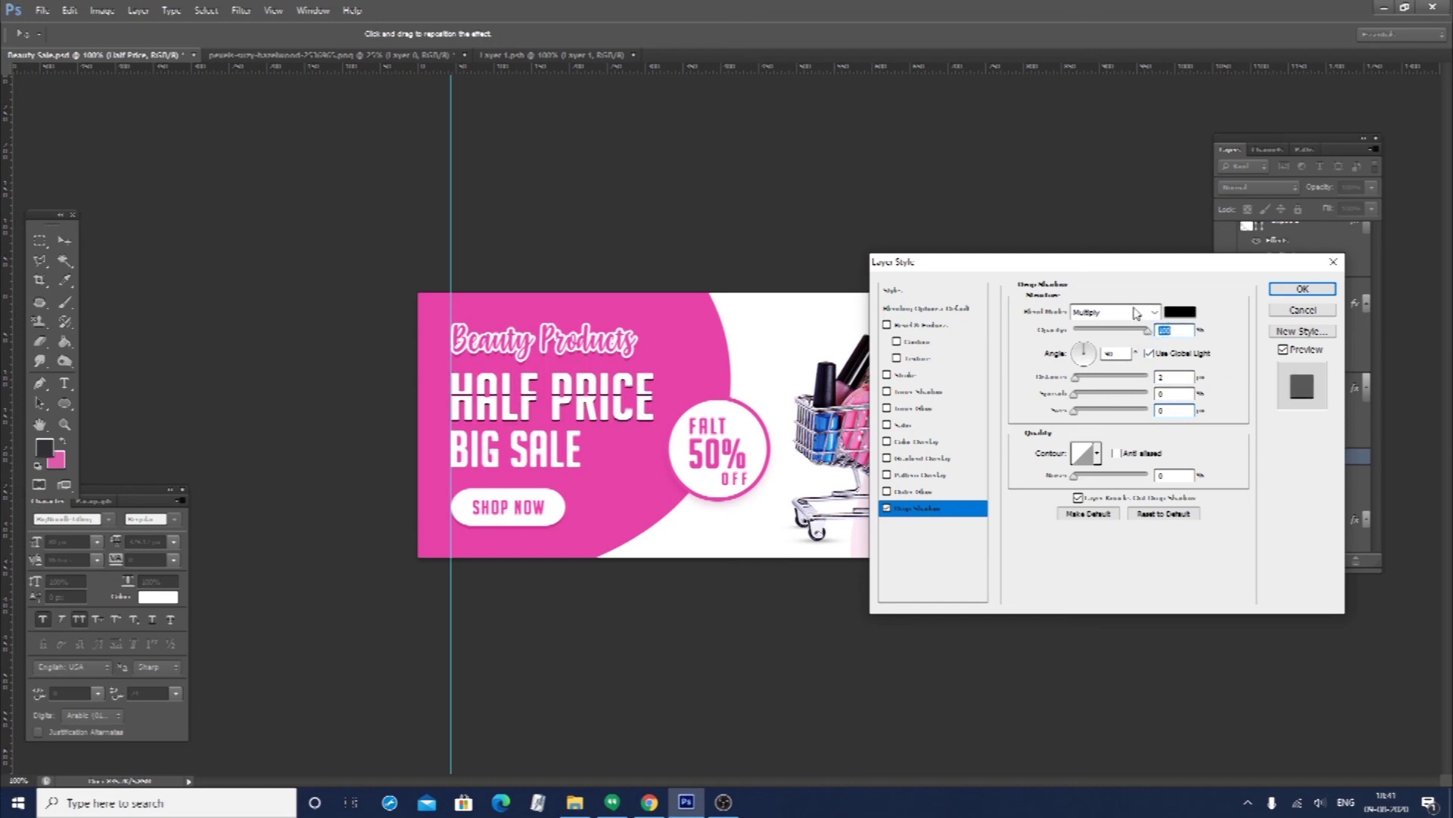
left_click(1135, 313)
left_click(1113, 321)
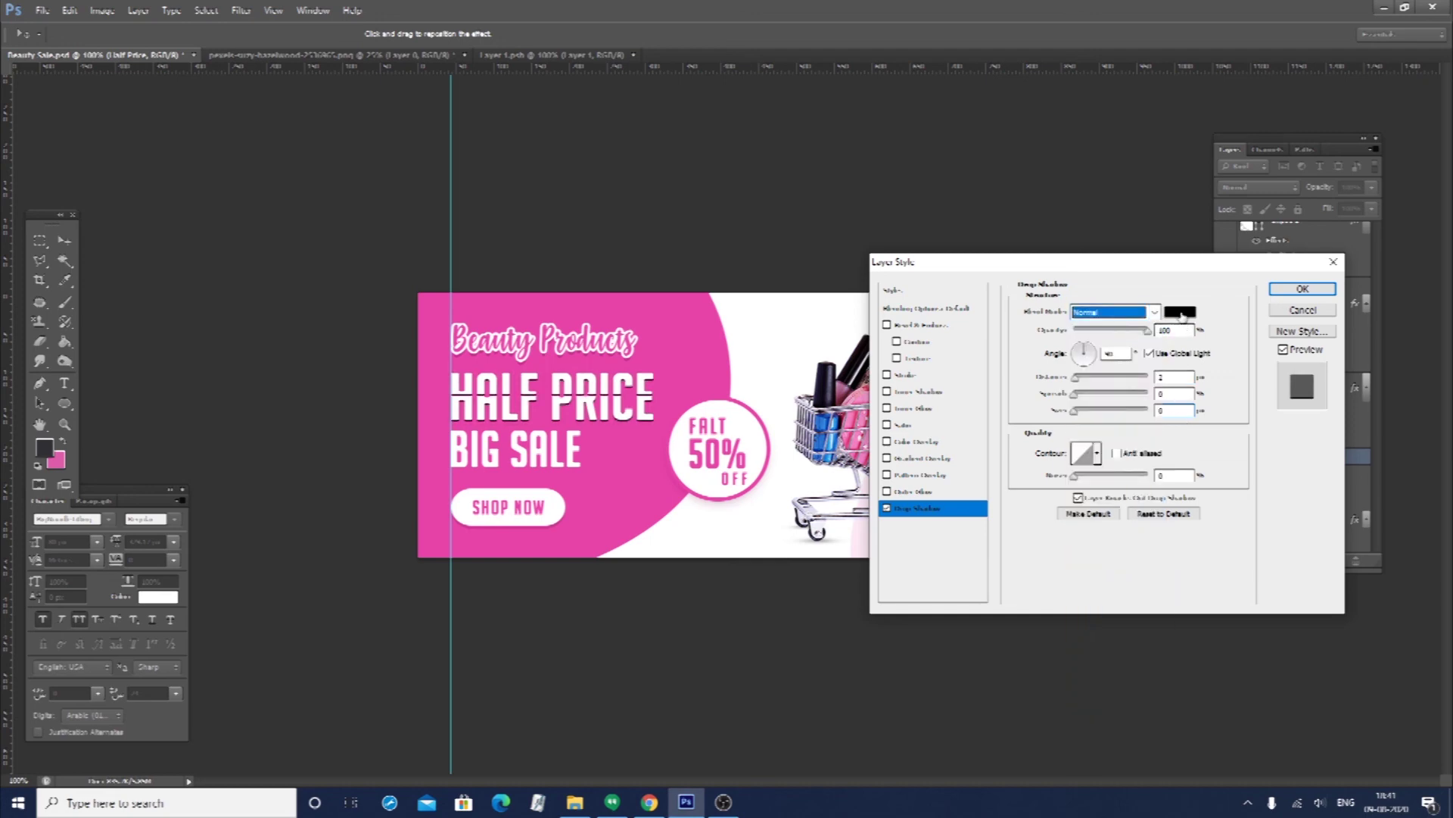
Set the HALF PRICE shadow colour to a darker sampled banner pink
left_click(1180, 312)
left_click(707, 444)
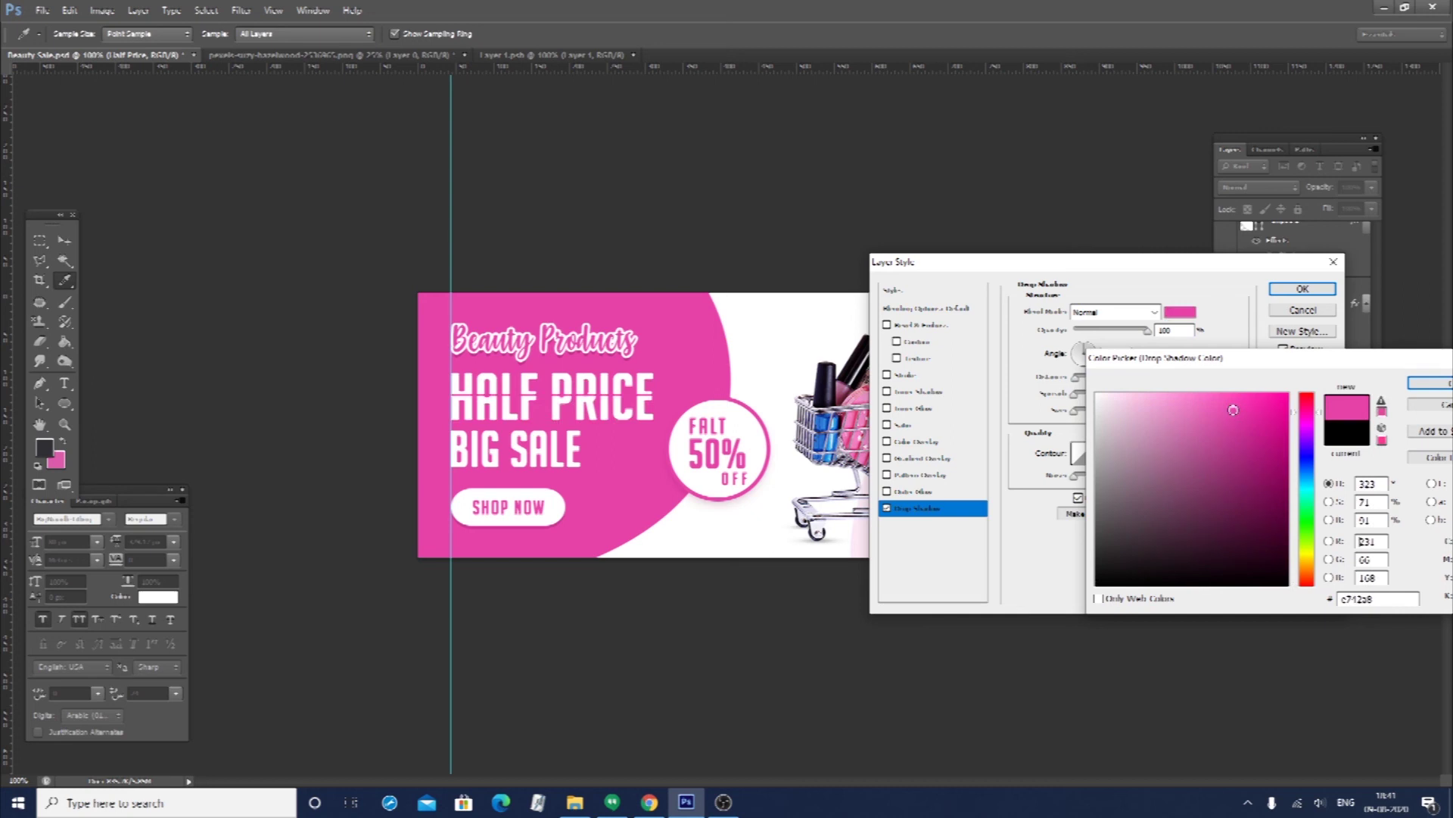
left_click_drag(1234, 414, 1250, 432)
key("Return")
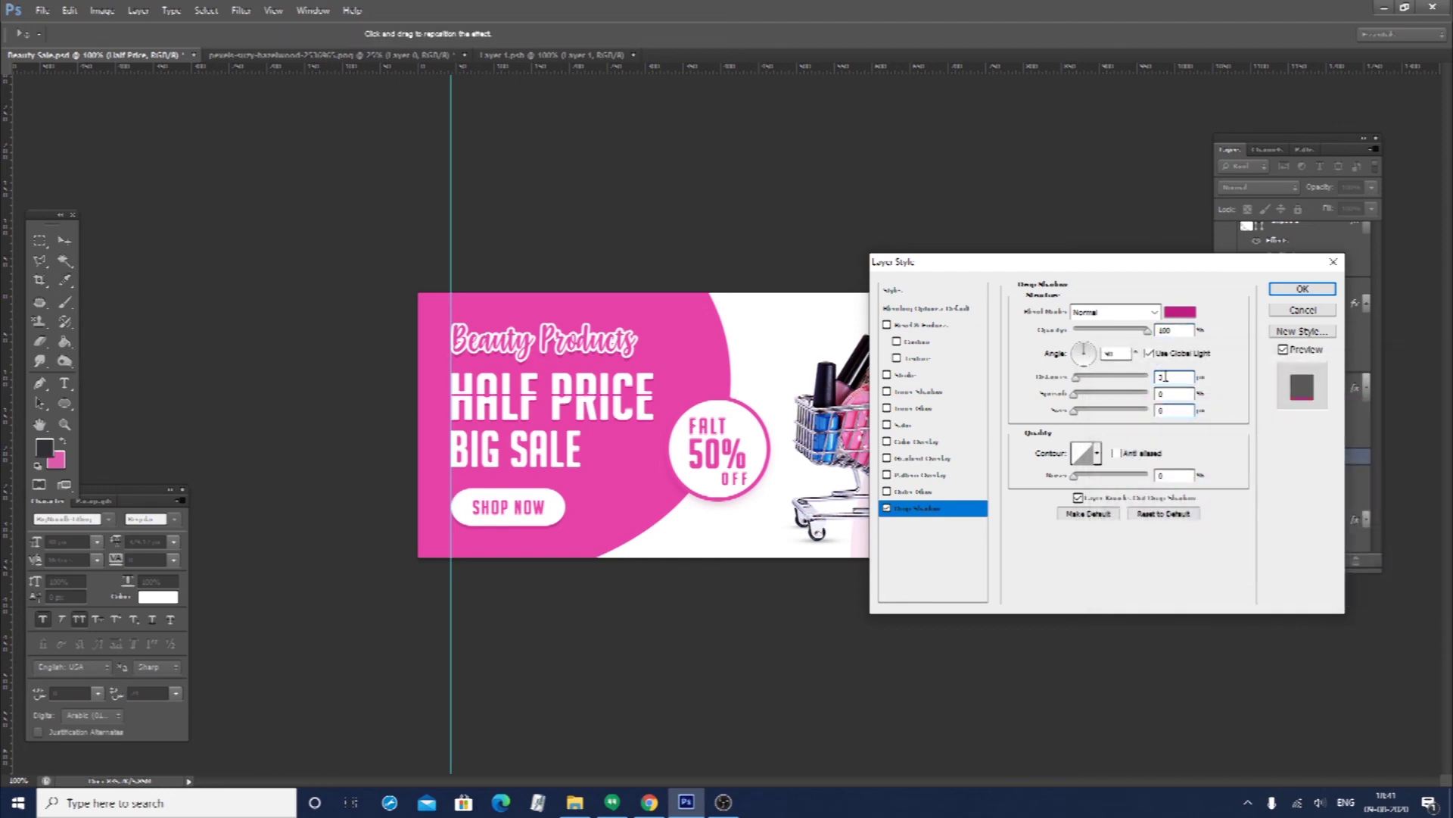
Adjust the HALF PRICE shadow opacity to 80% and apply it
double_click(1165, 331)
key("Return")
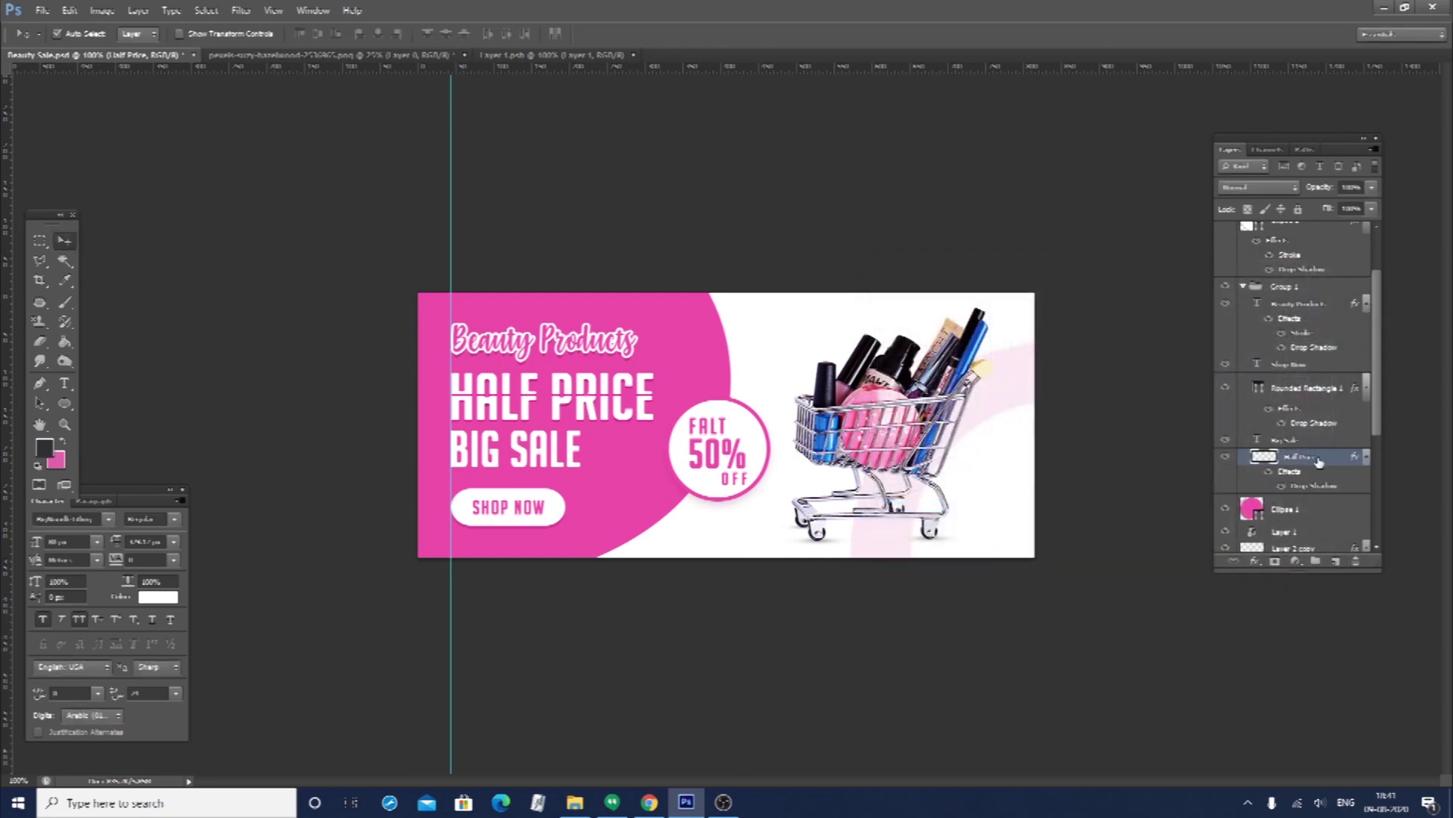
double_click(1283, 414)
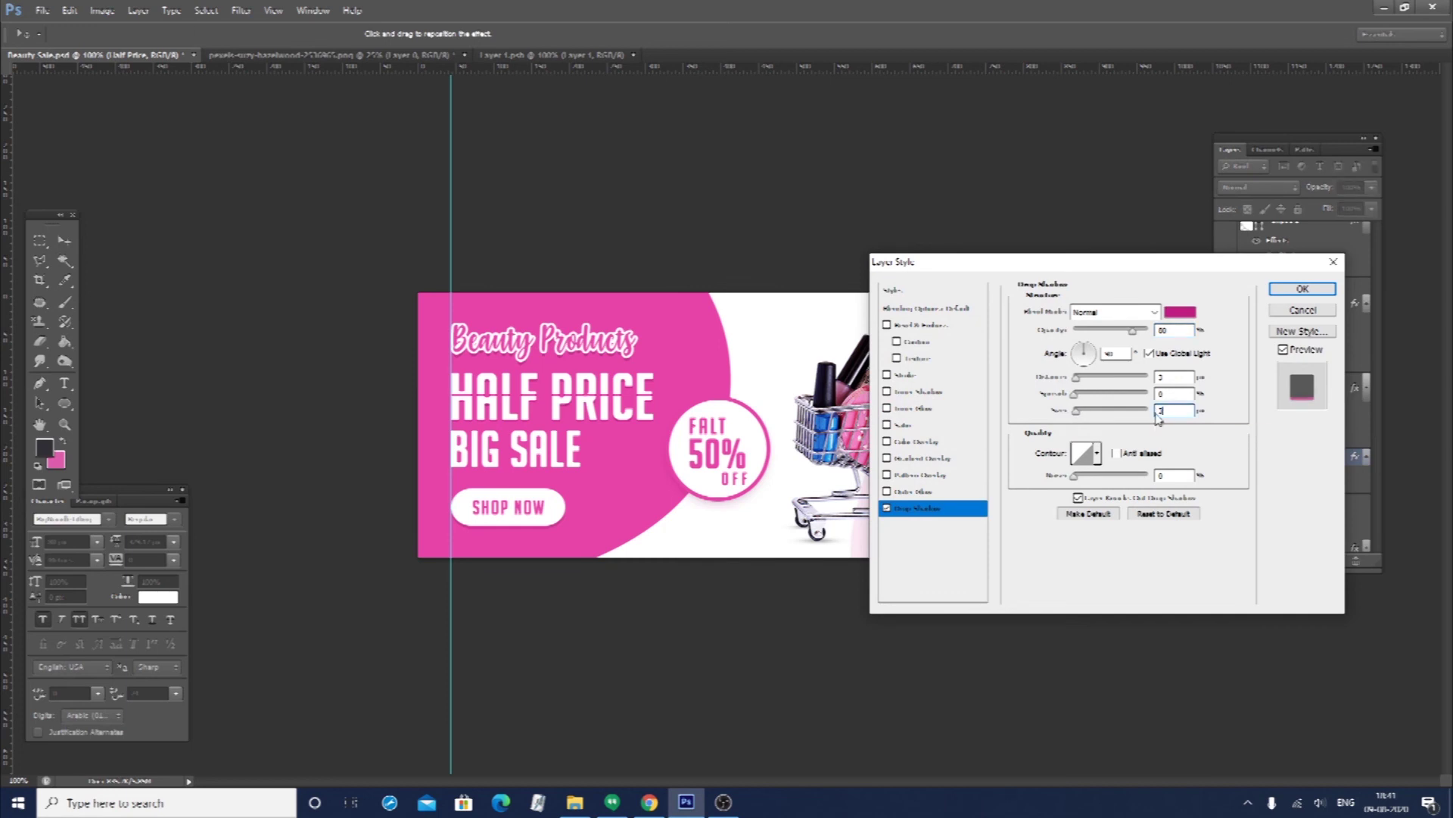
key("Return")
Copy the HALF PRICE layer style and paste it onto BIG SALE
right_click(1317, 481)
left_click(1212, 511)
left_click(584, 465)
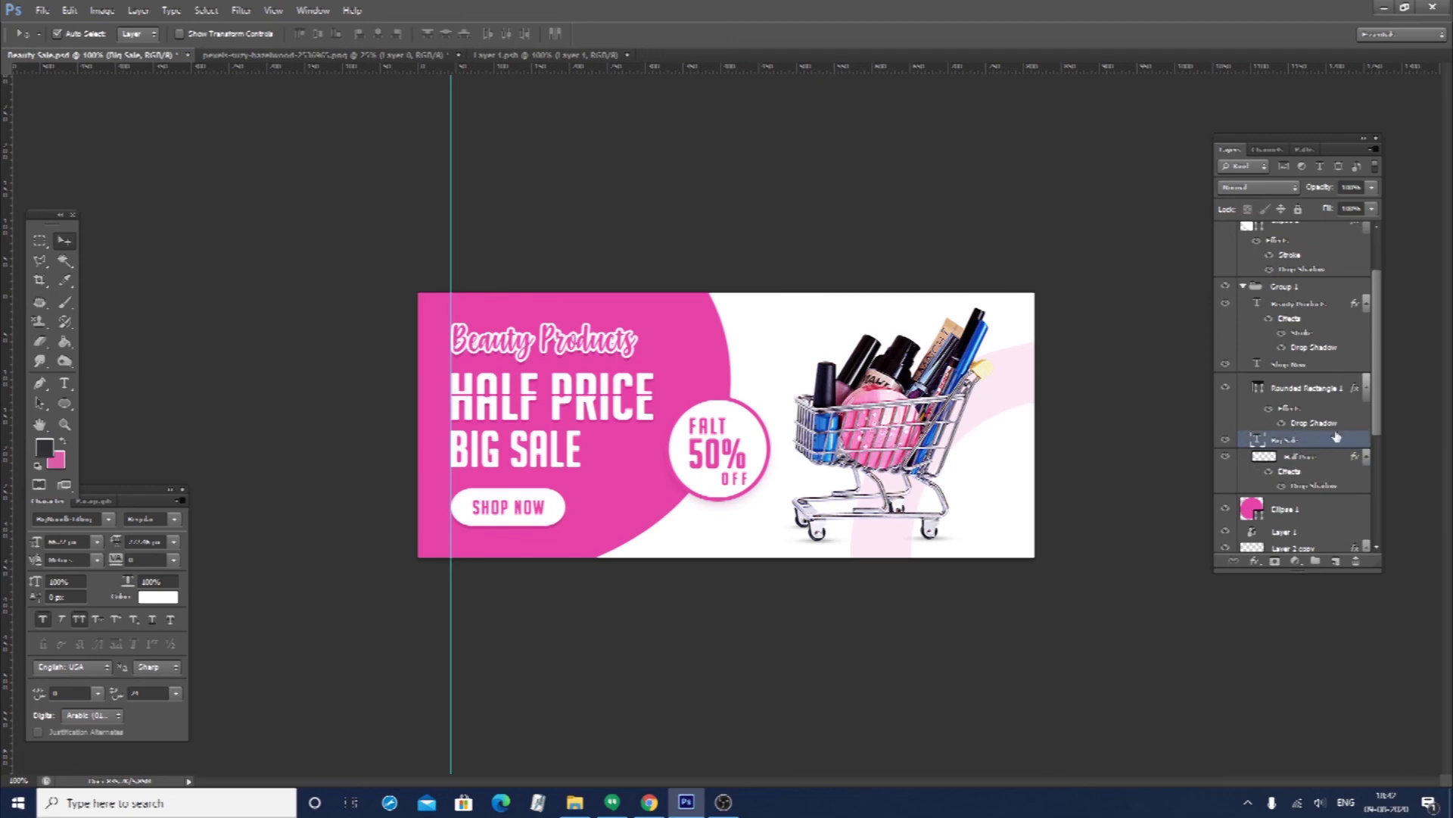
right_click(1336, 437)
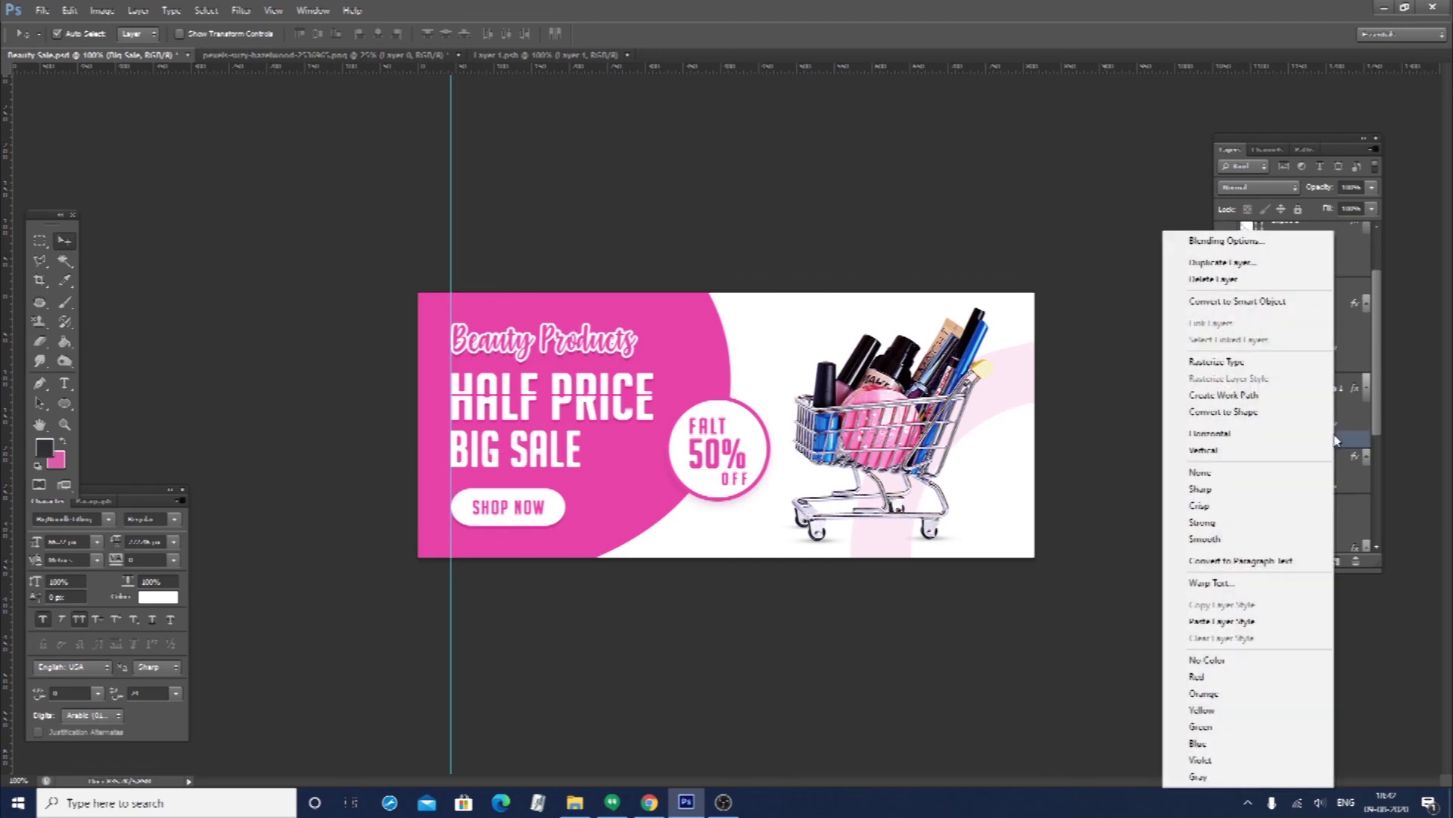
left_click(1216, 622)
Set the BIG SALE drop shadow size to 0
left_click(1285, 453)
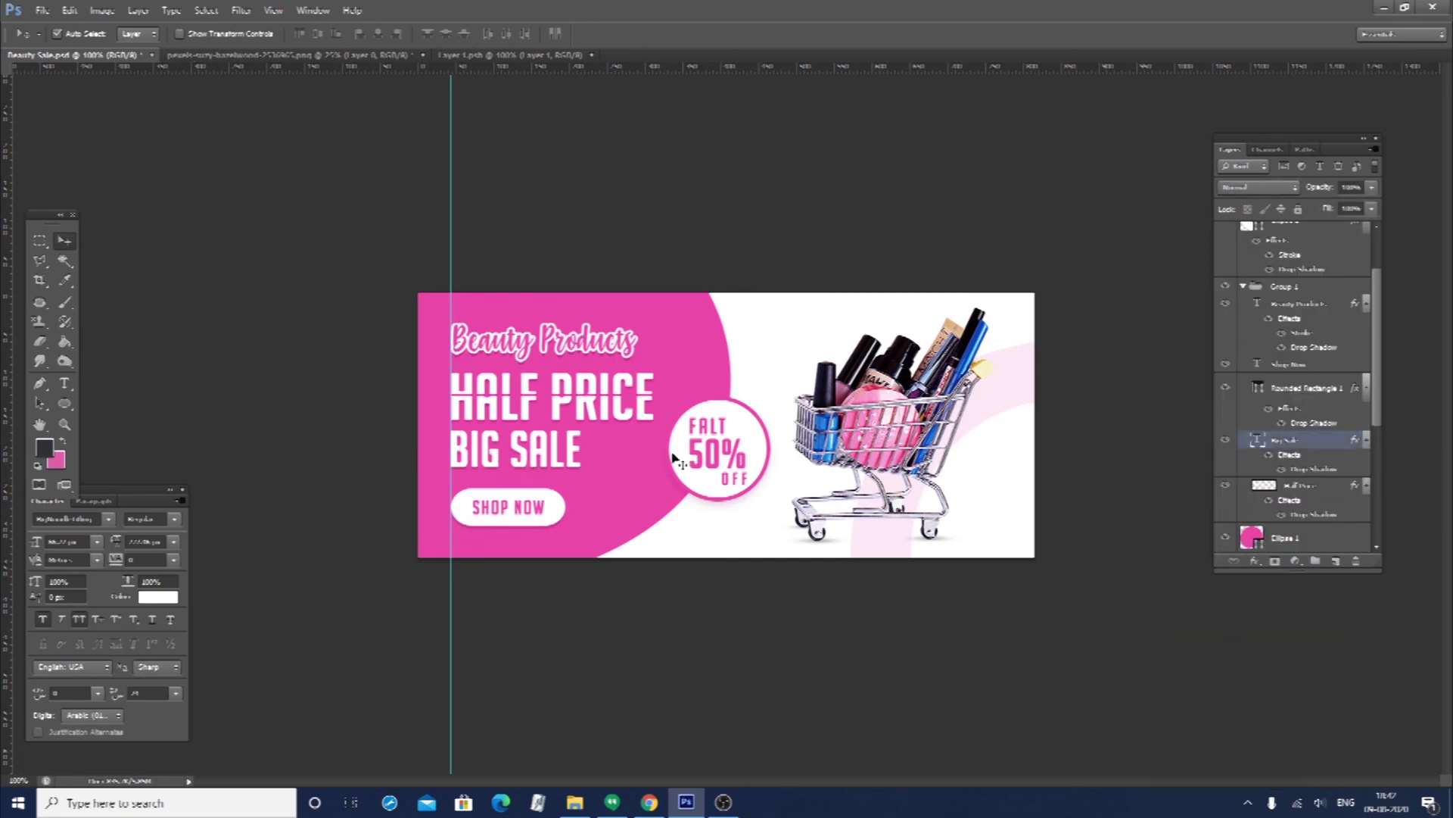
double_click(1314, 470)
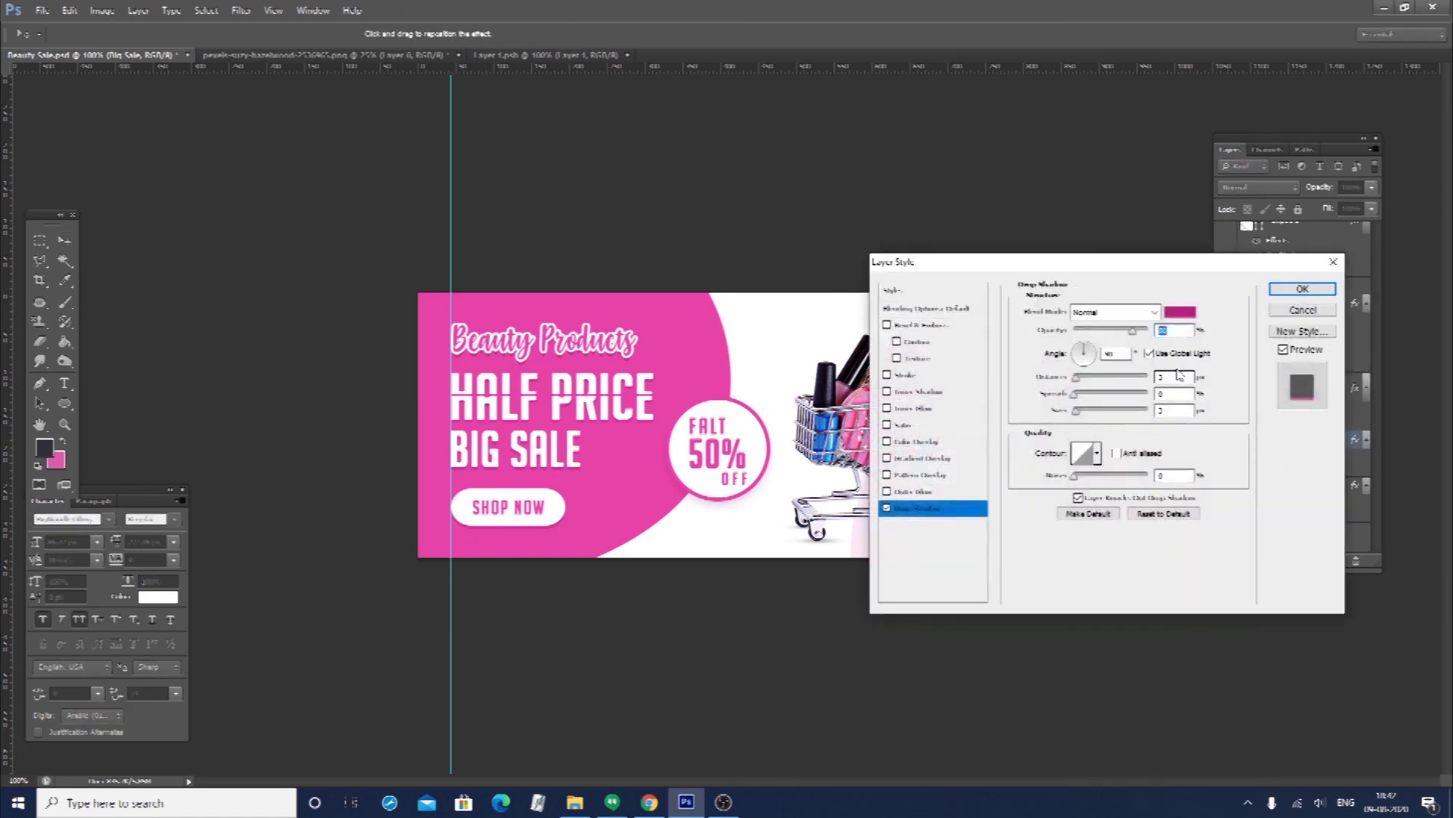
double_click(1170, 410)
type("0")
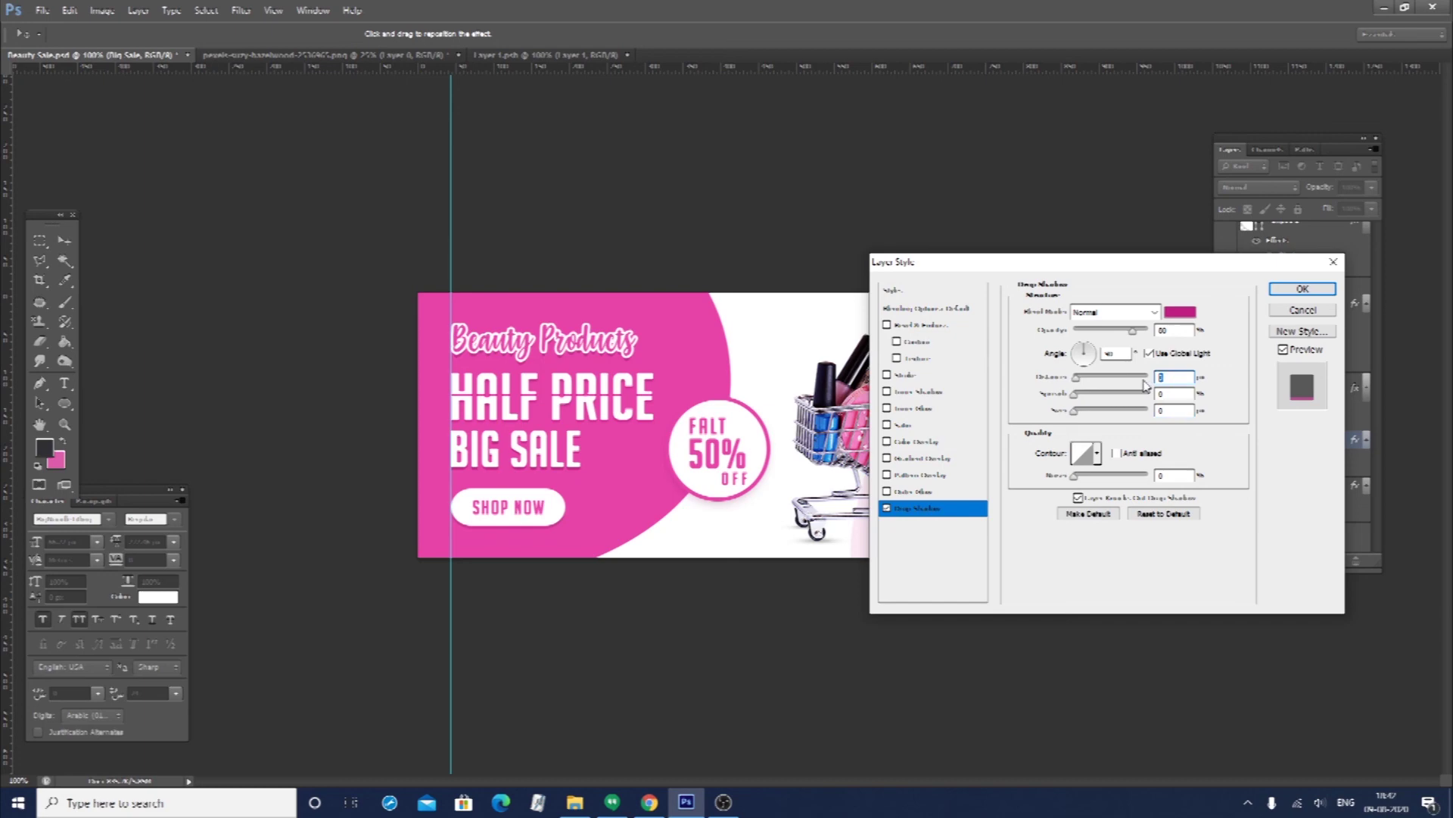
key("Return")
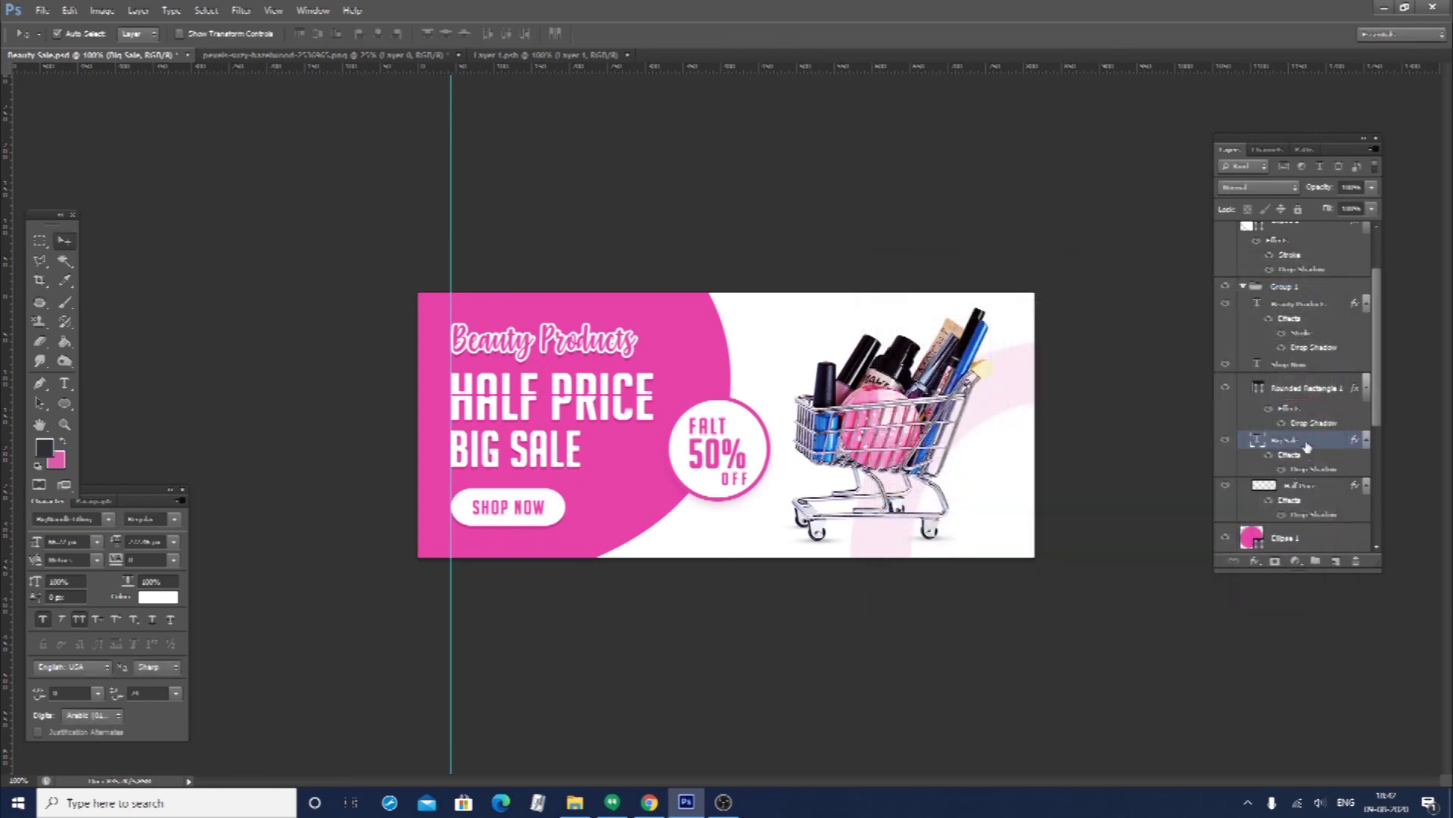
Copy BIG SALE's style back onto HALF PRICE and hide the vertical guide with Ctrl+;
right_click(1307, 448)
left_click(1203, 605)
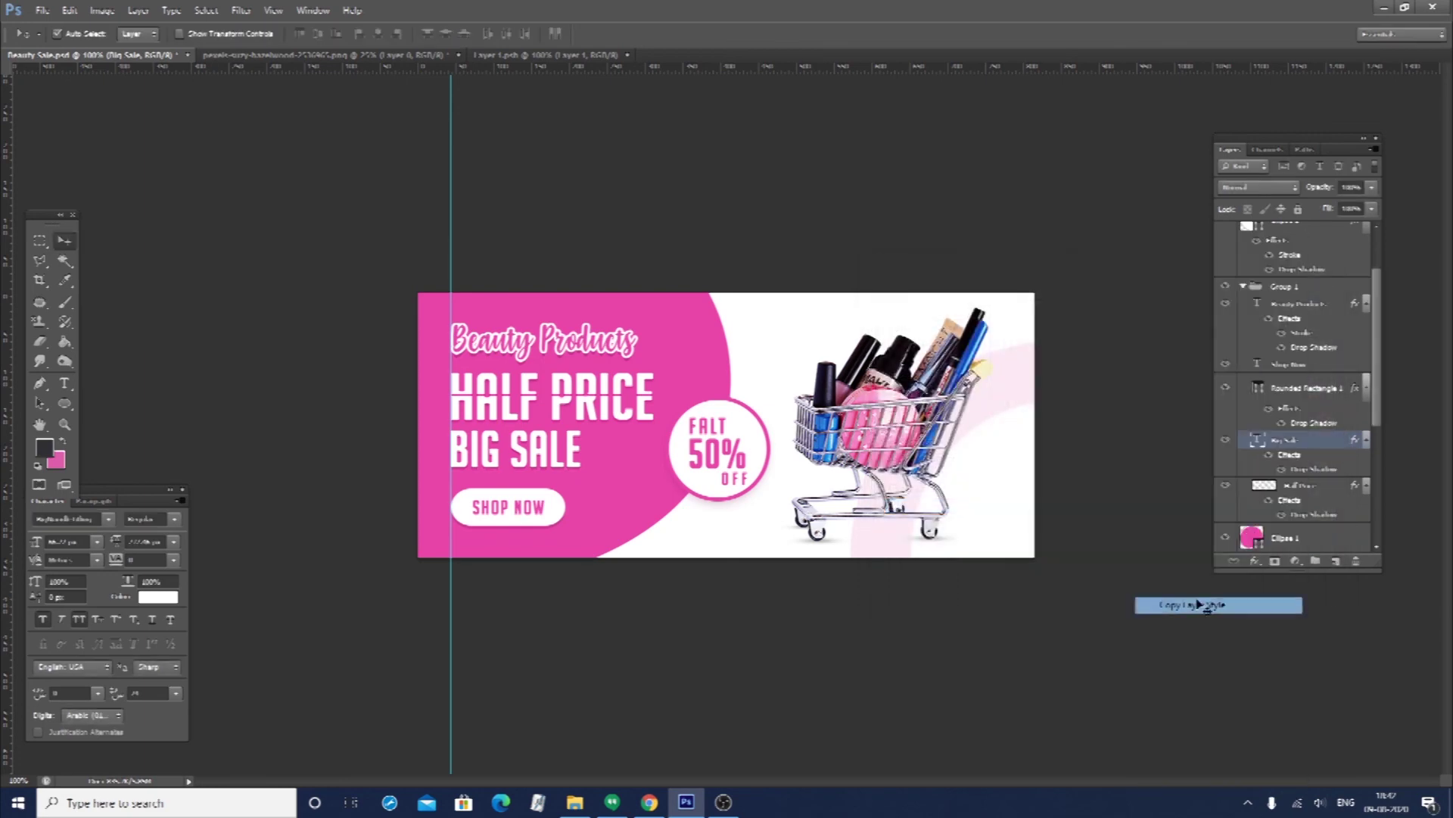
left_click(1302, 485)
right_click(1302, 485)
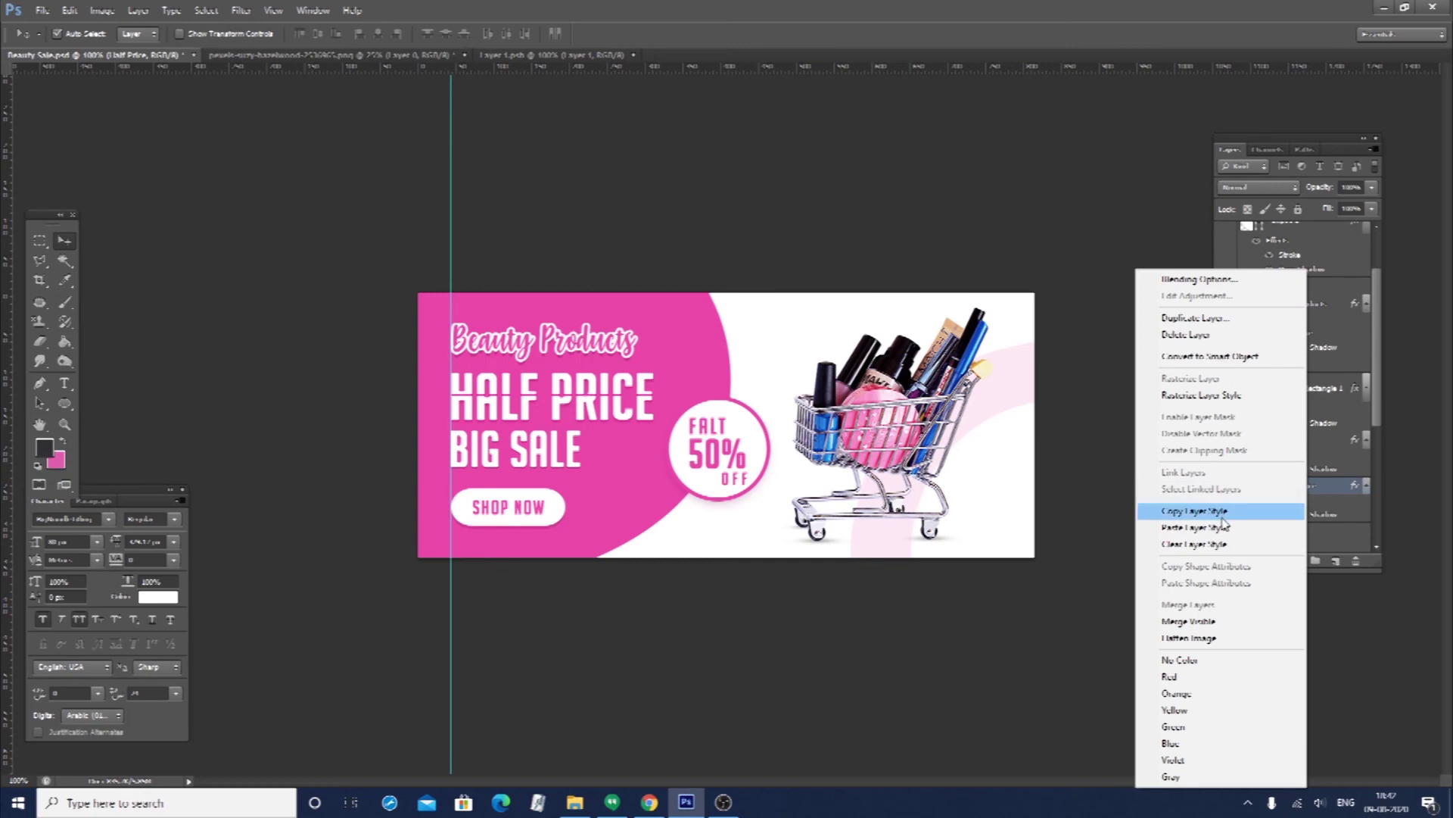
left_click(1196, 528)
left_click(517, 454)
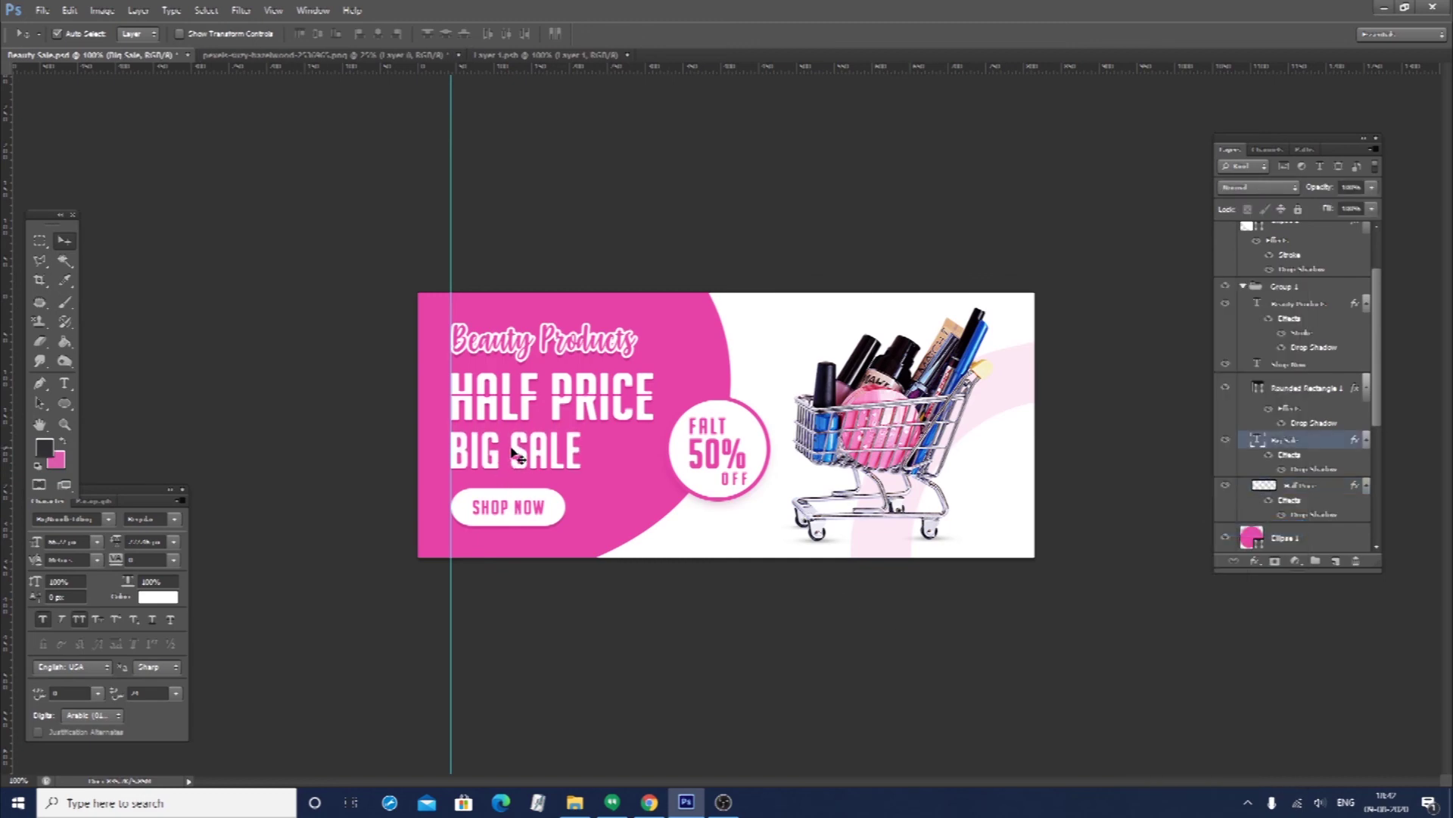
key("ctrl+semicolon")
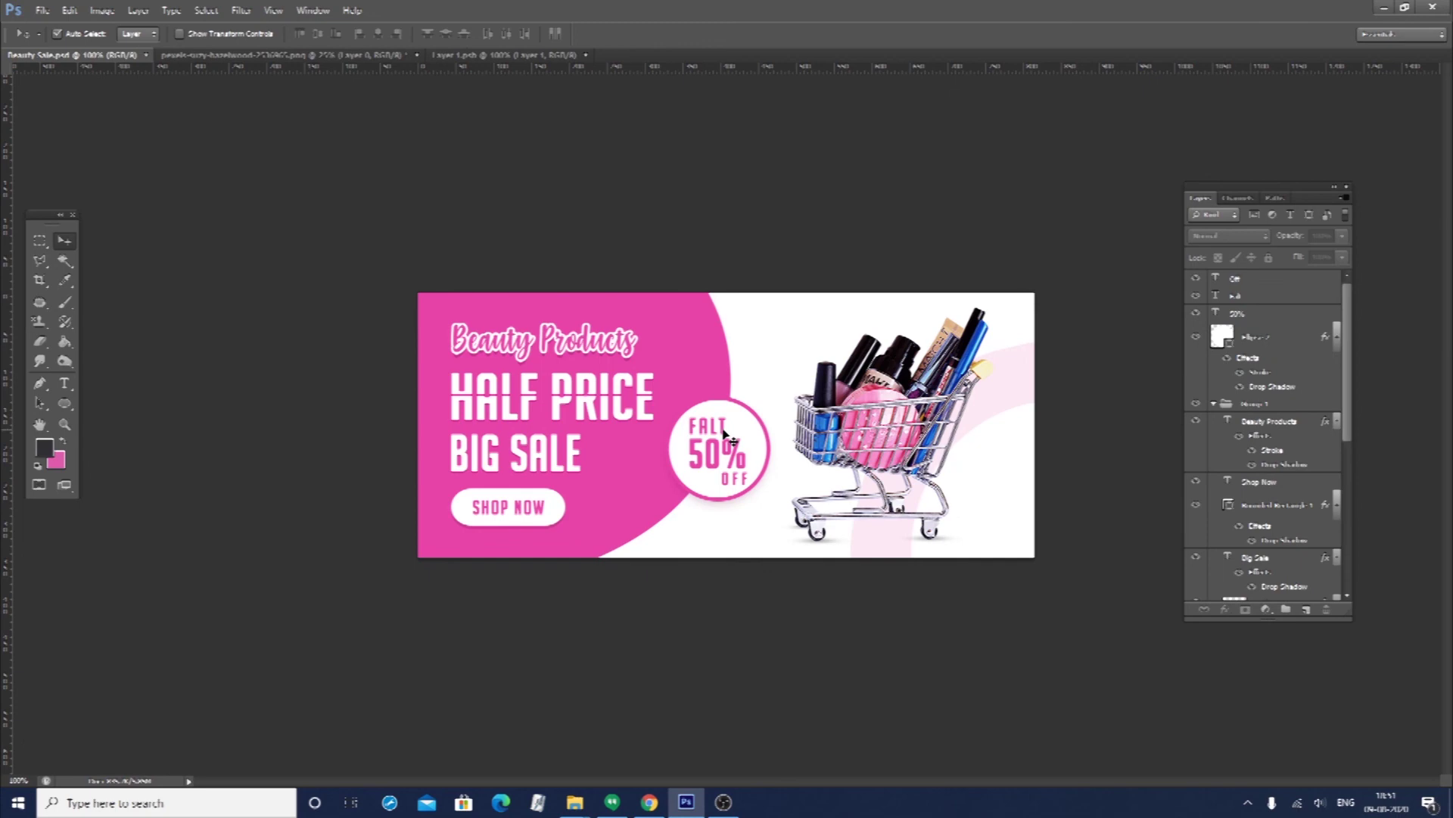
Select the Falt text layer in the circle badge
left_click(716, 432)
left_click(660, 401)
left_click(617, 357)
left_click(664, 424)
left_click(704, 433)
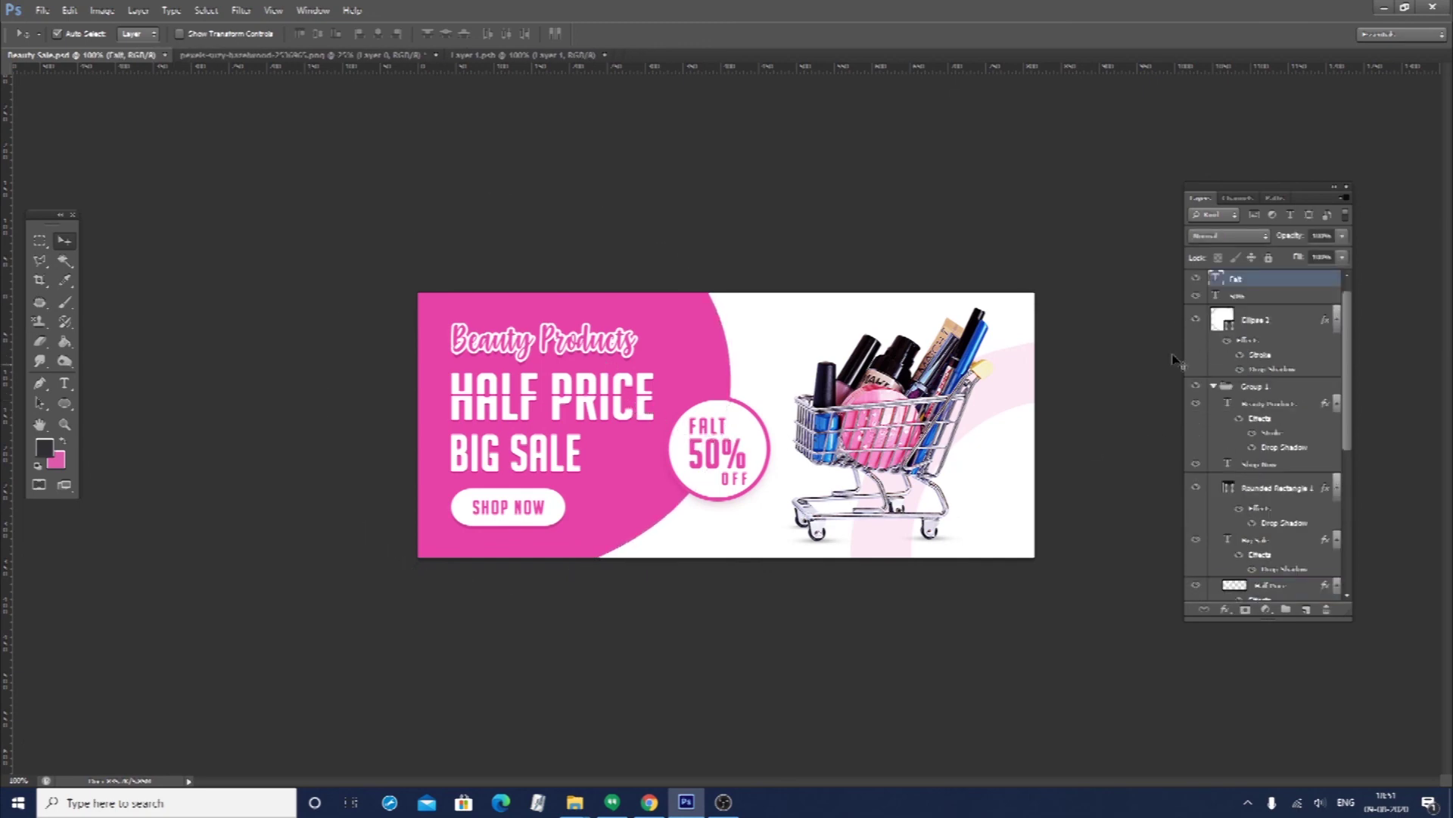
double_click(1211, 281)
left_click(1275, 312)
Replace the letters ALT with LAT so the badge reads FLAT
key("t")
left_click_drag(729, 426, 697, 428)
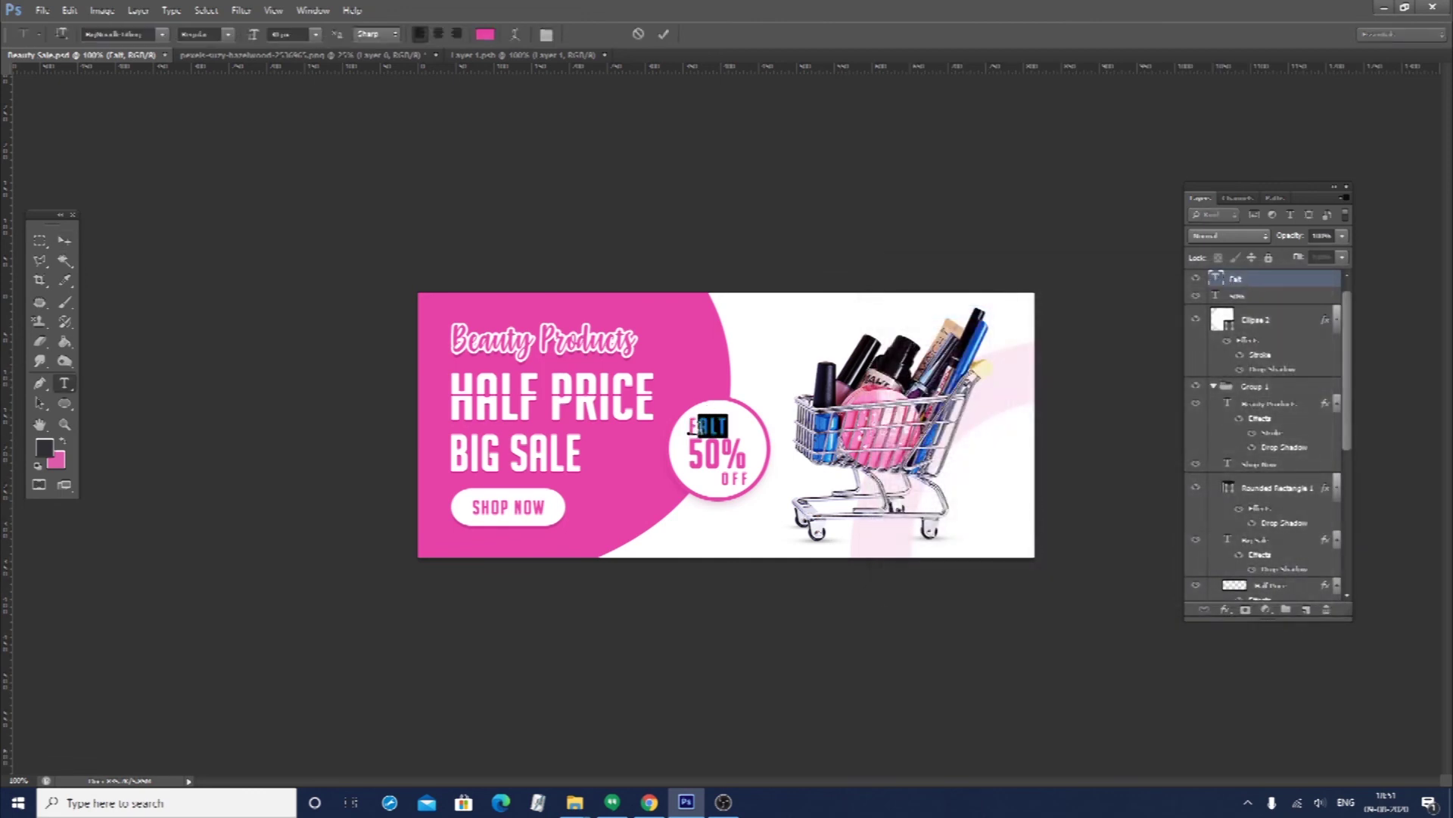
type("LAT")
key("ctrl+Return")
key("v")
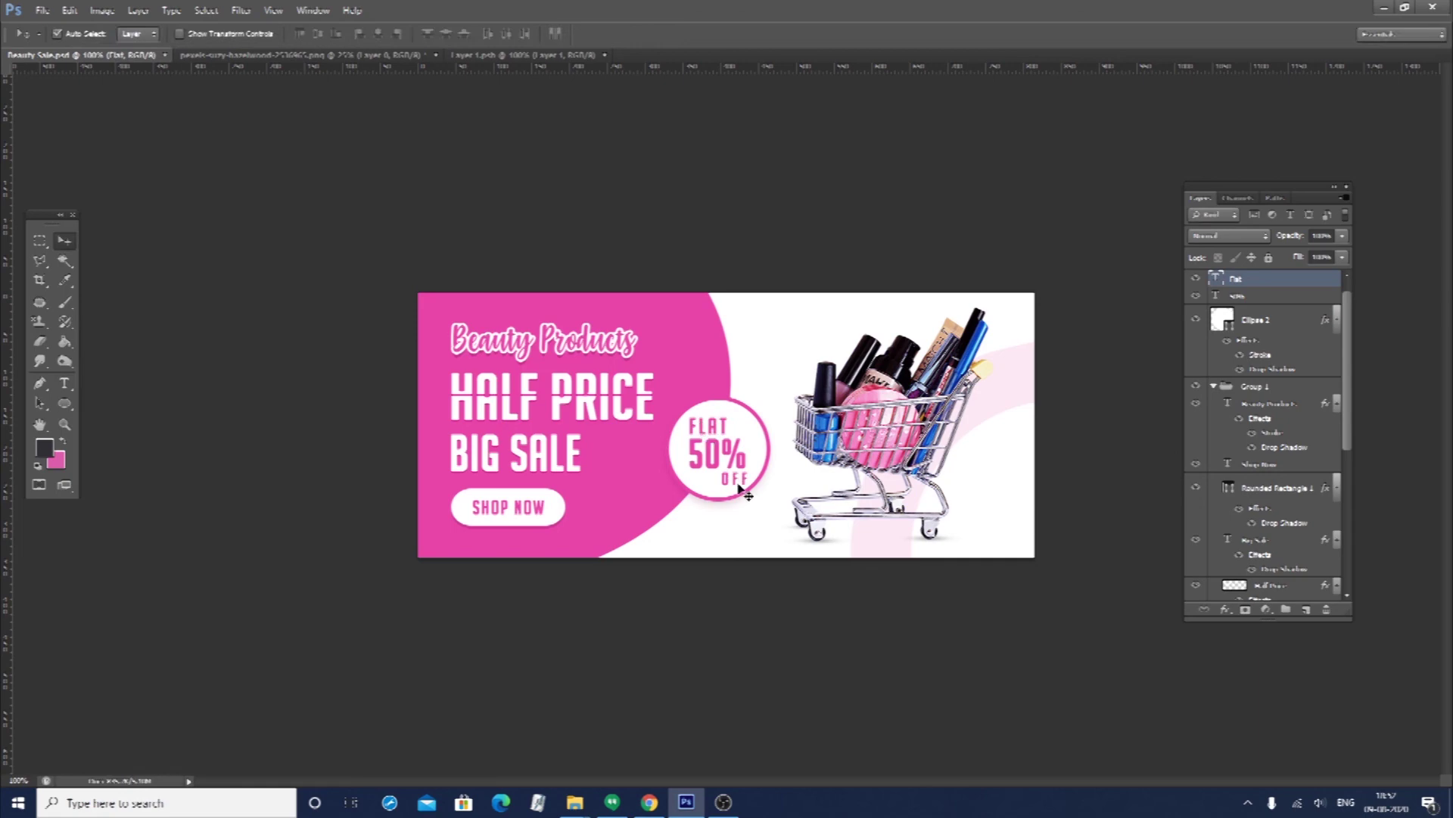
left_click(738, 484)
Test-move the HALF PRICE and BIG SALE headlines and the circle, undoing each move
key("ctrl+plus")
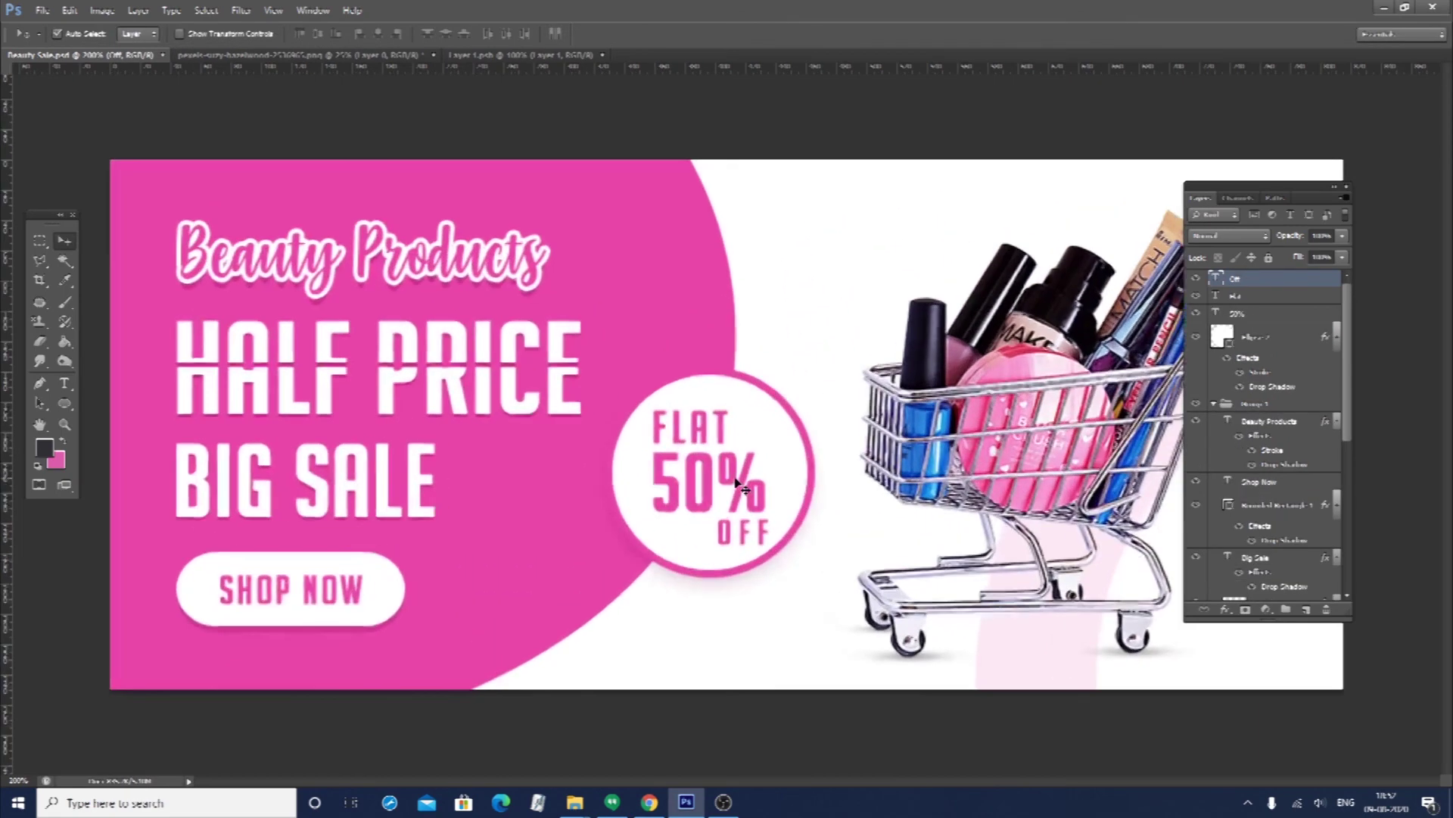
key("ctrl+minus")
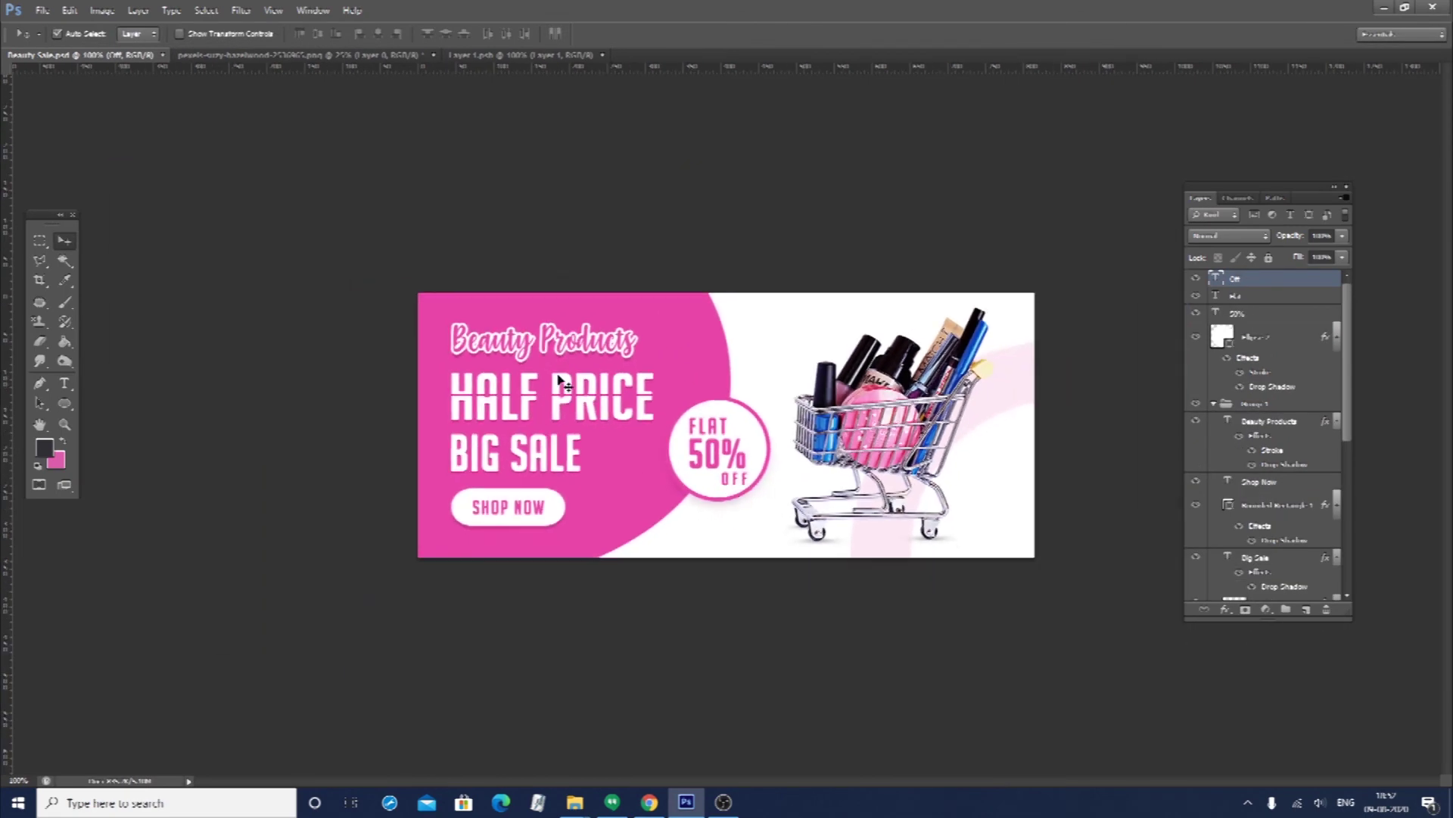
left_click(542, 348)
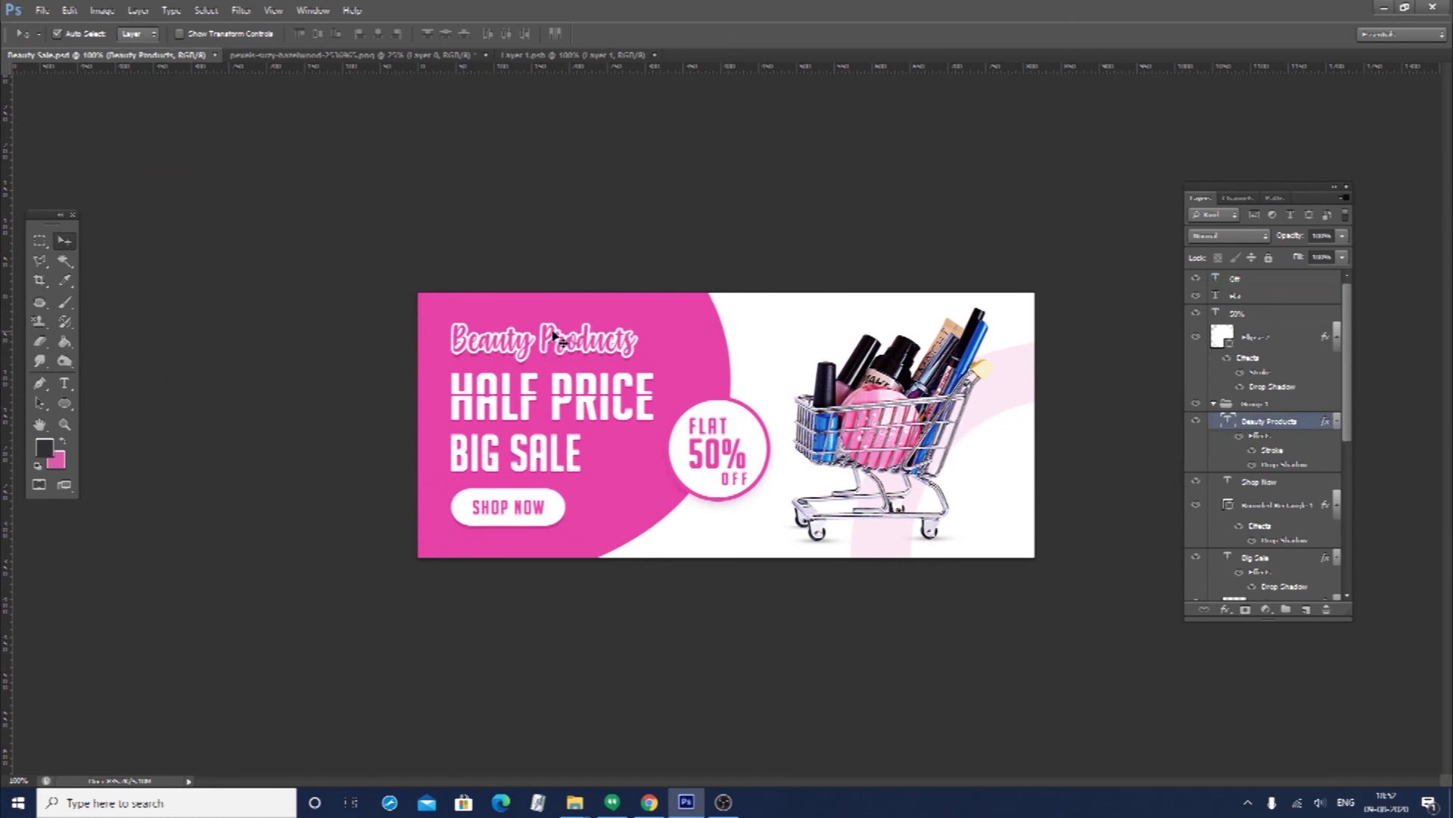
left_click_drag(521, 390, 535, 382)
key("ctrl+z")
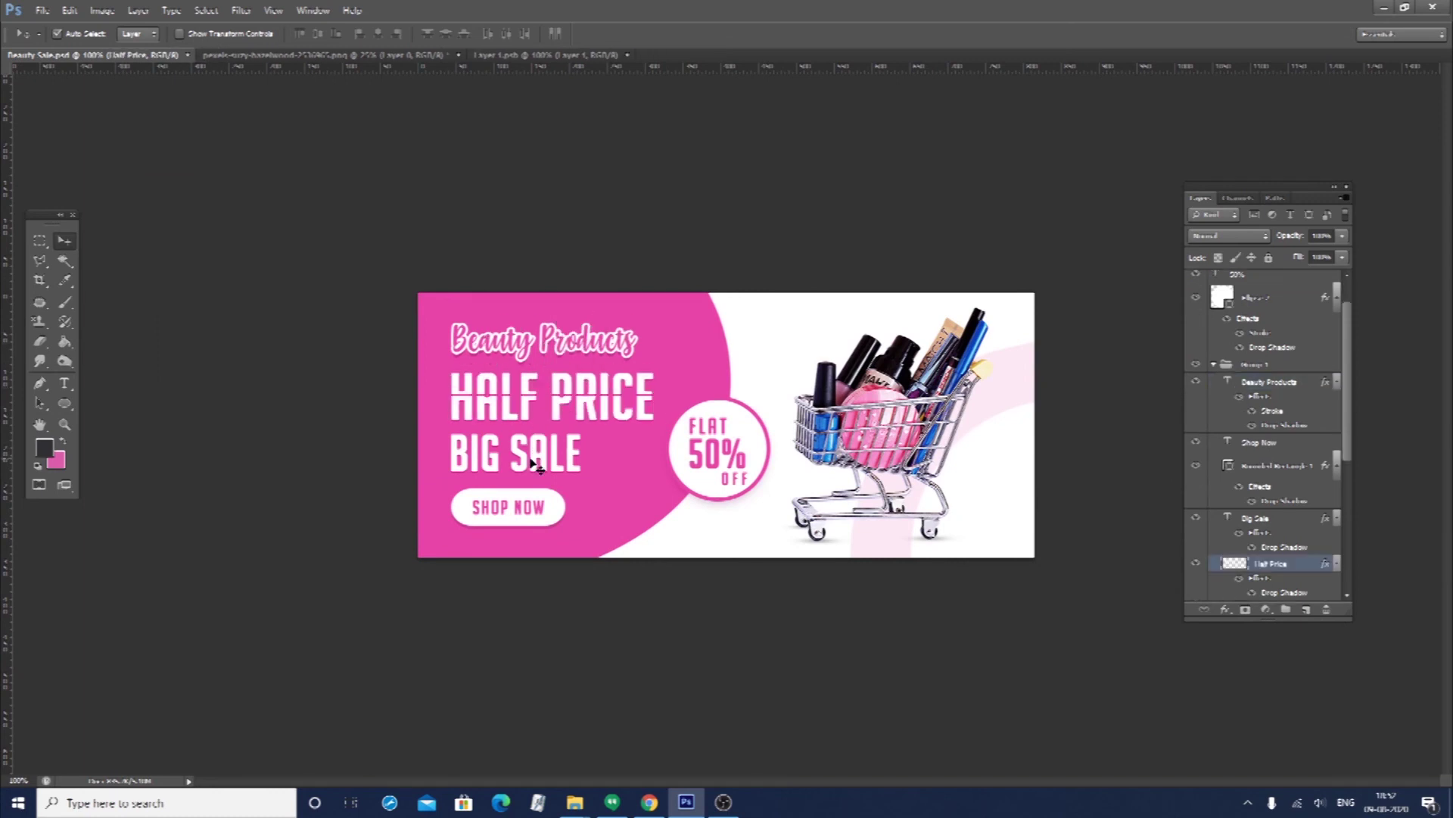
left_click_drag(530, 465, 594, 425)
key("ctrl+z")
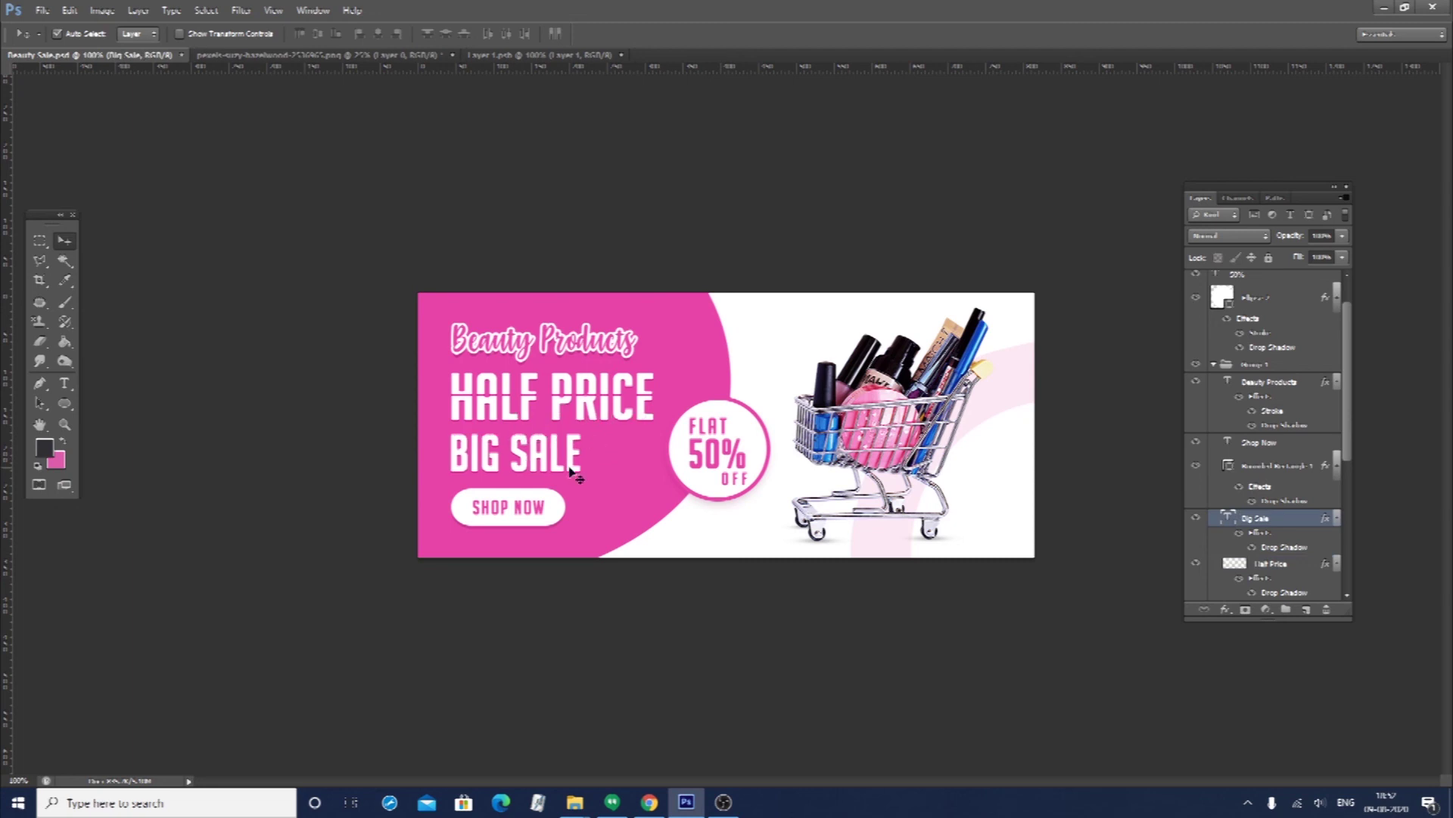
left_click(714, 587)
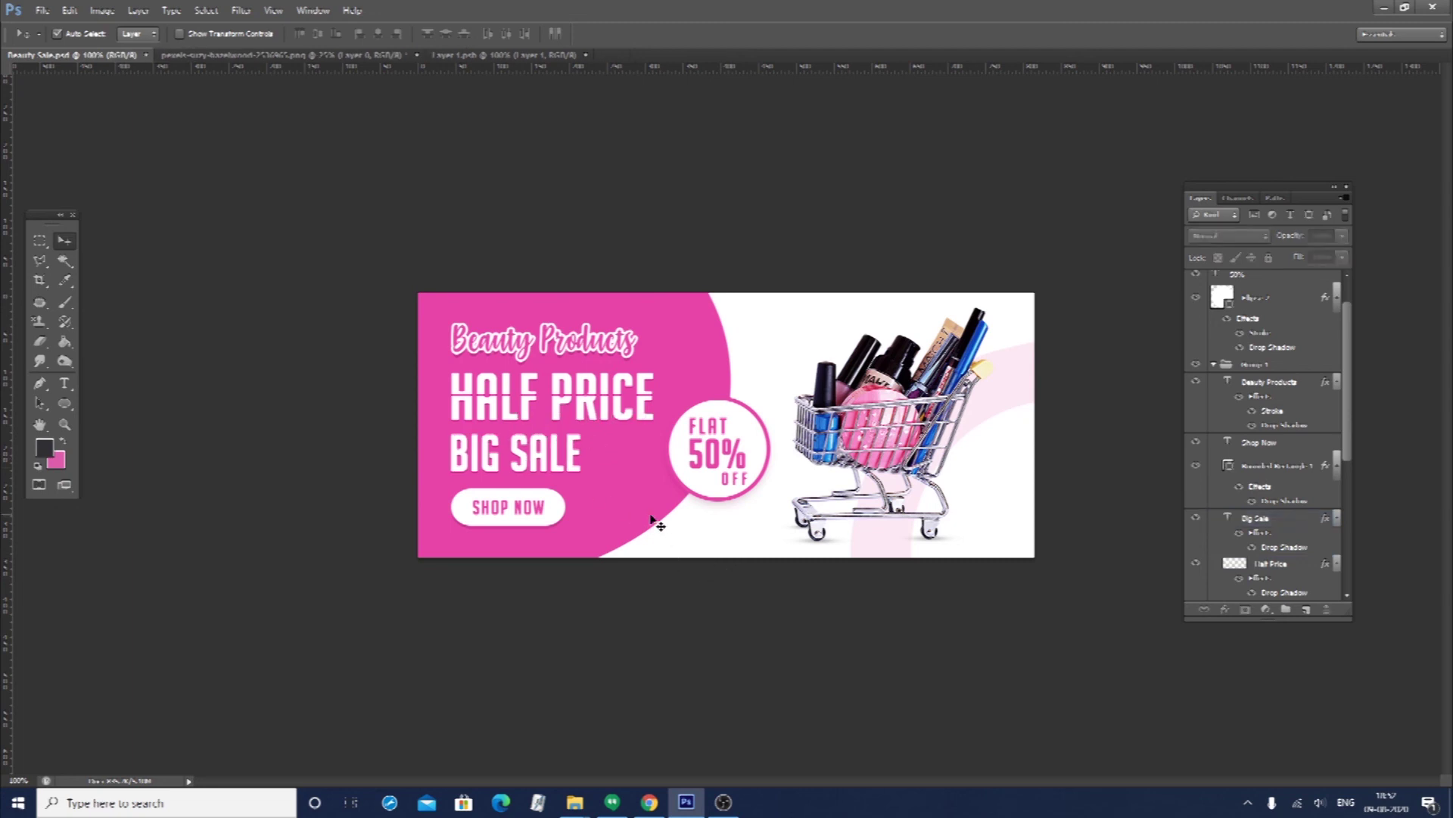
left_click_drag(1017, 508, 1018, 507)
key("ctrl+d")
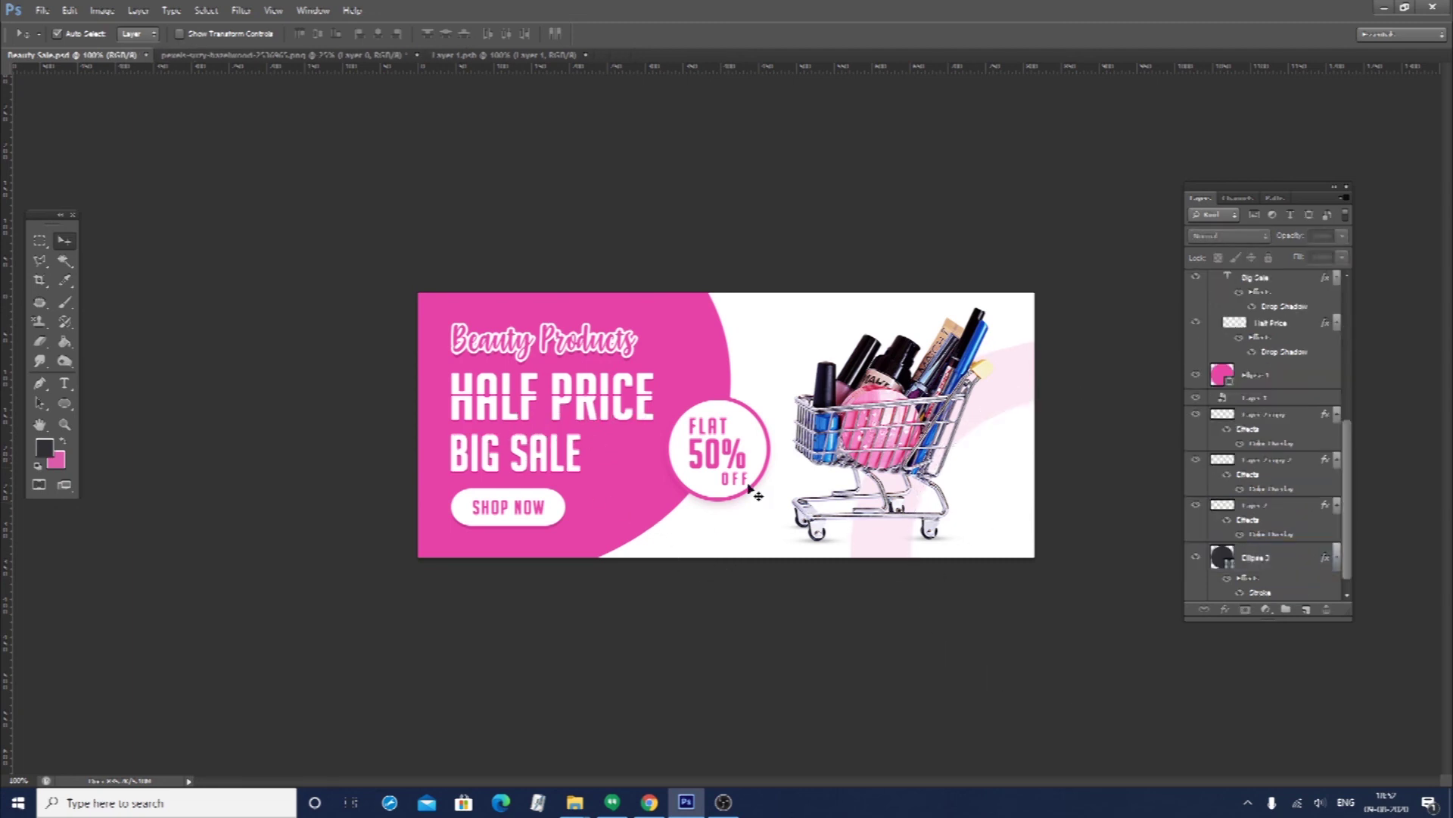
left_click(738, 482)
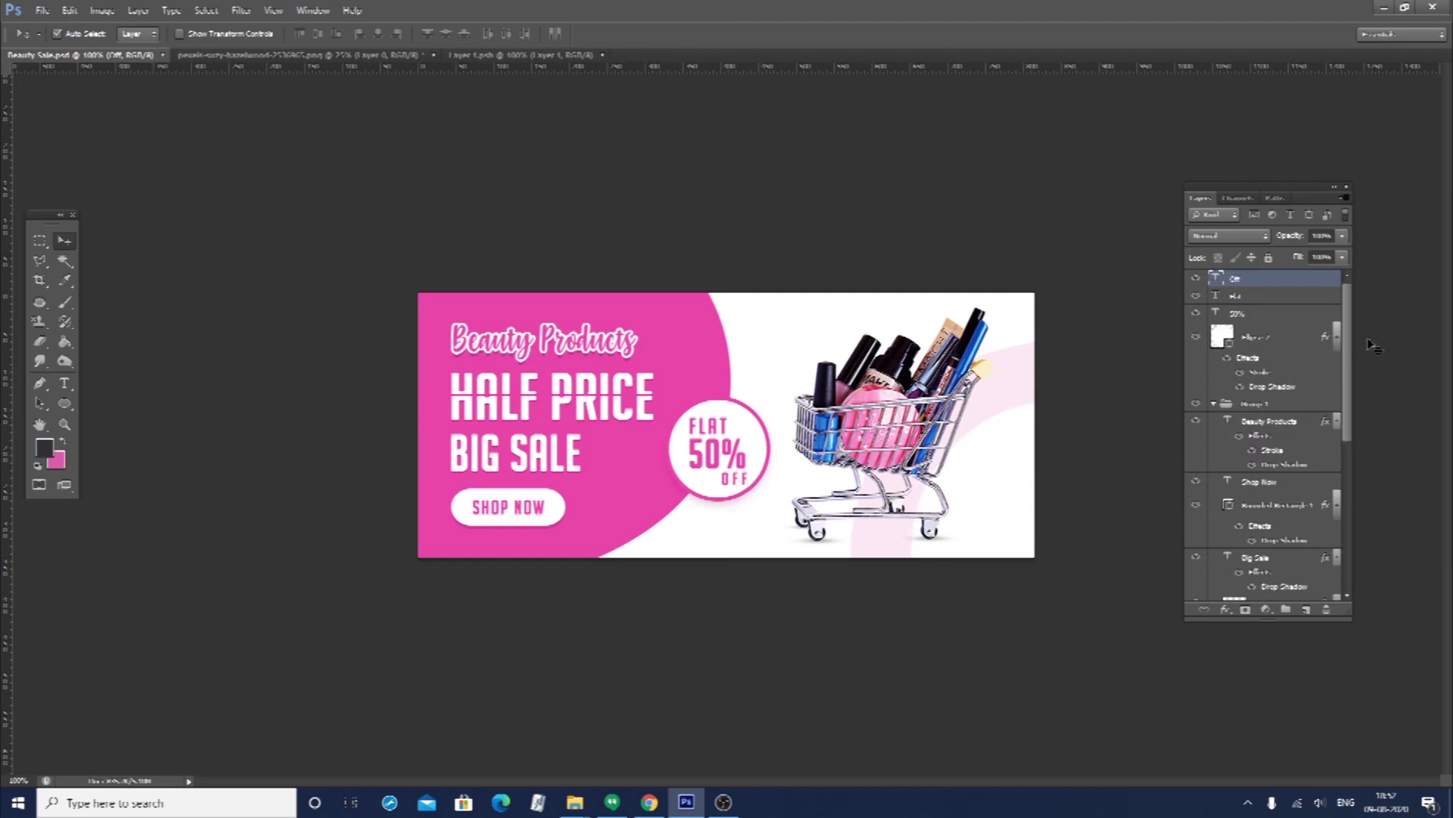
Close the Layers panel and zoom in to 200% to review the banner
left_click(1346, 187)
key("ctrl+plus")
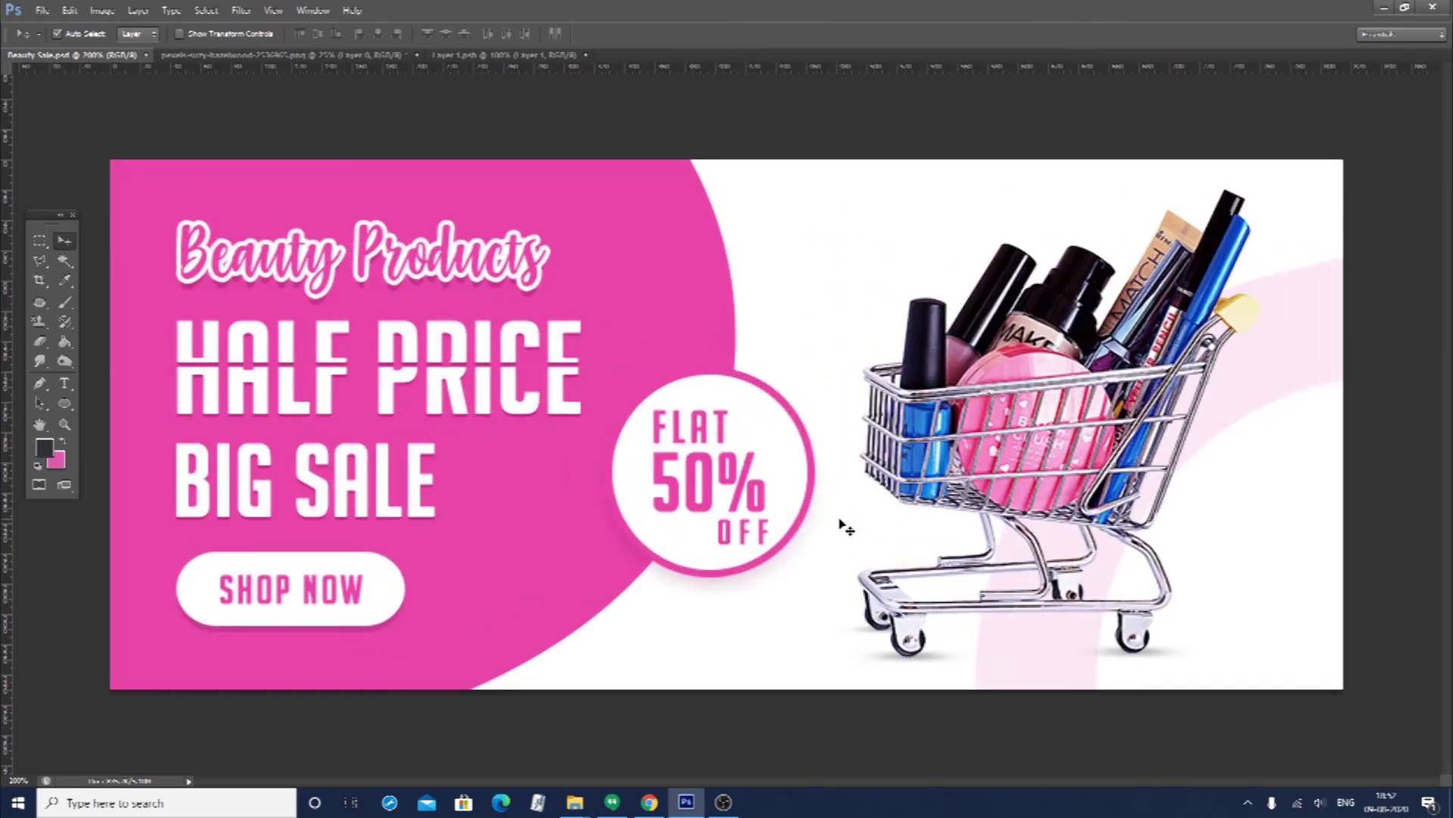
key("ctrl+minus")
key("ctrl+plus")
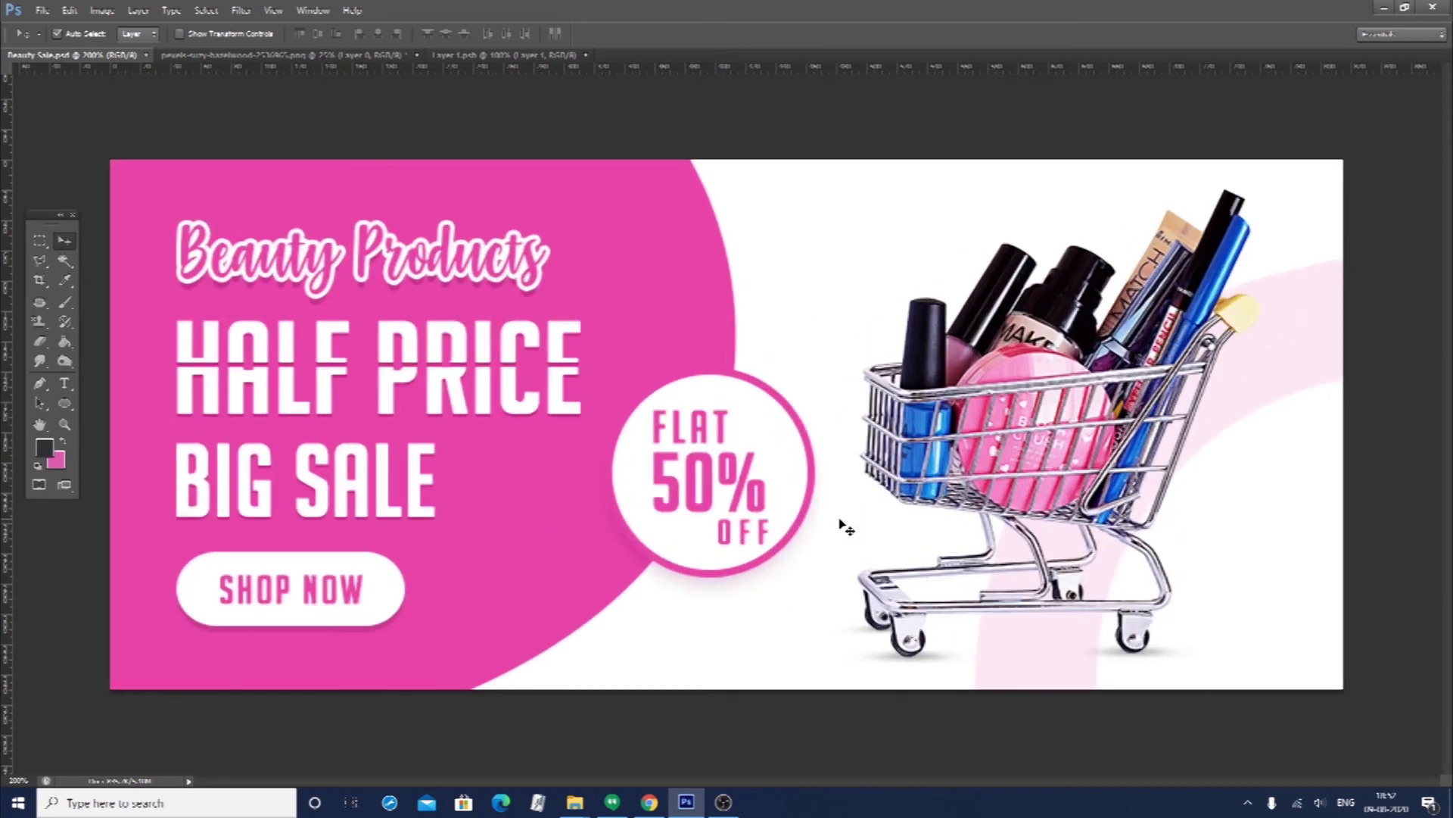